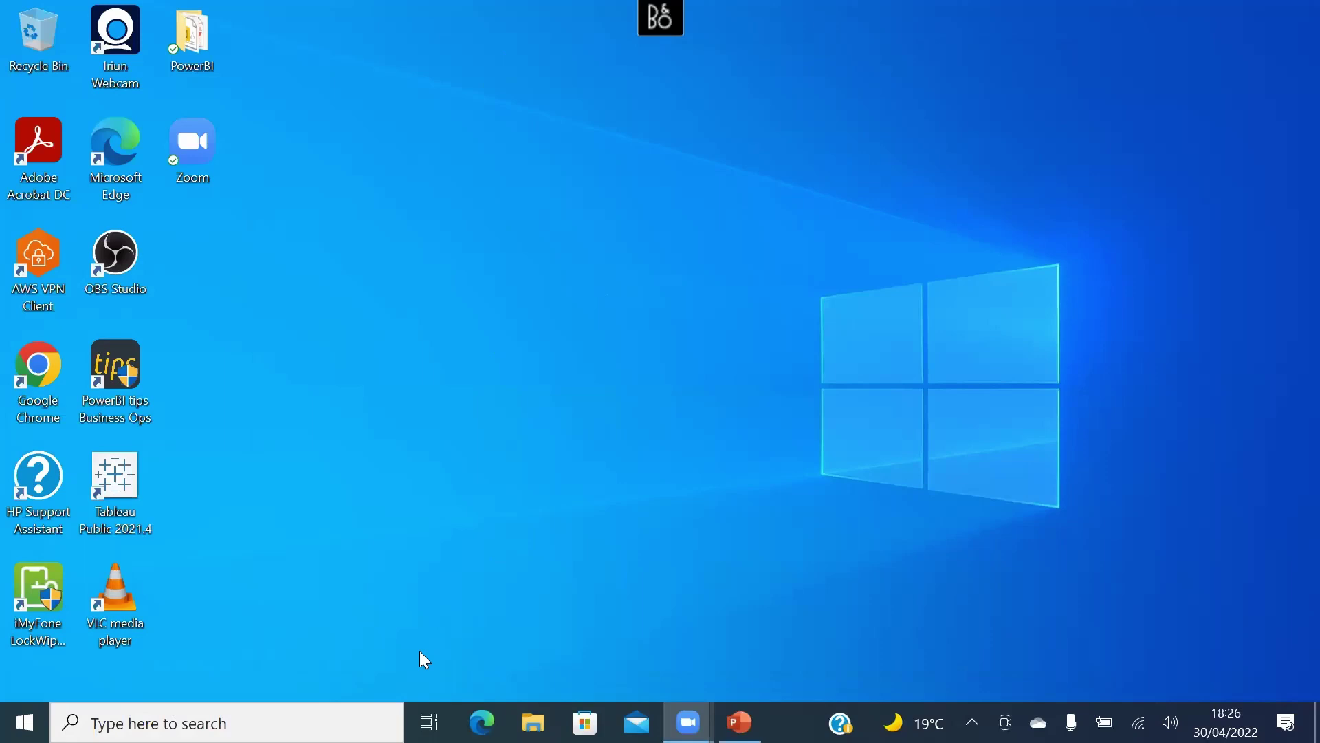
- Open the Microsoft Store and look it up in Windows search with "store"
left_click(158, 723)
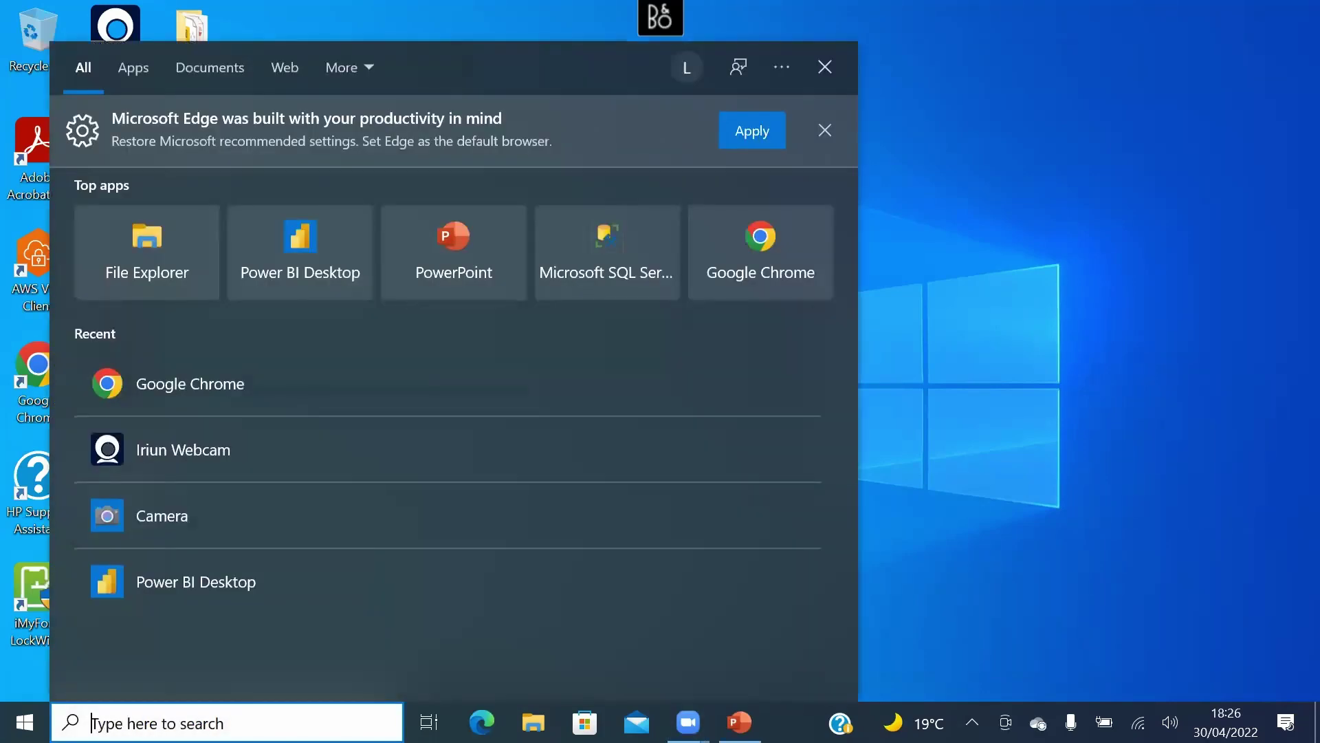
left_click(939, 628)
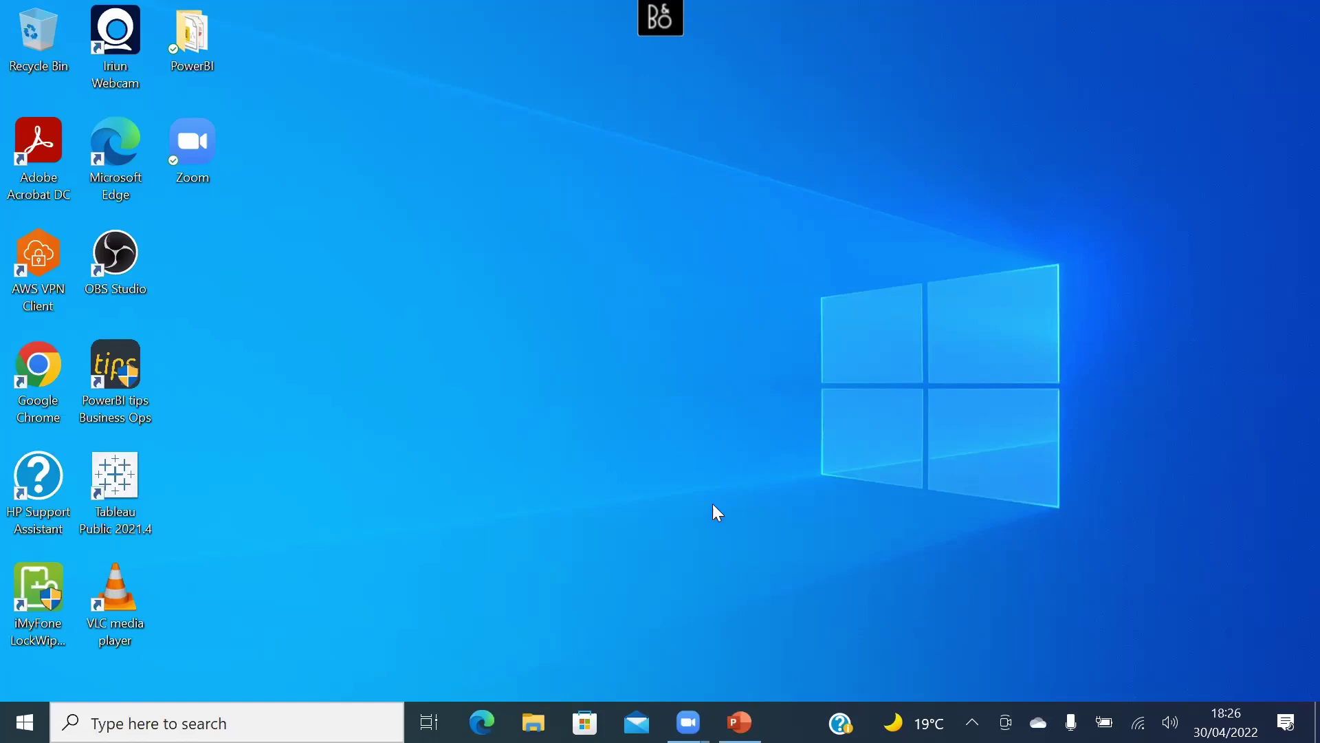
left_click(585, 722)
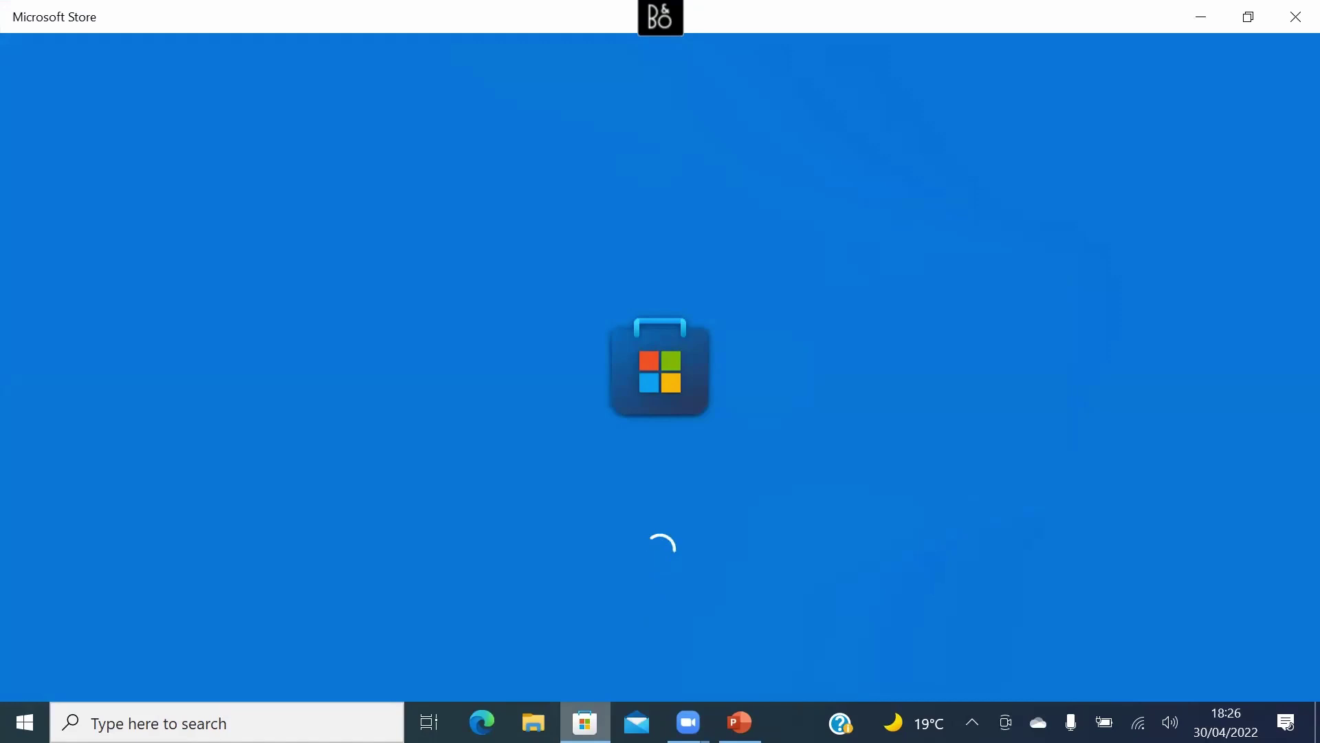
key("super+s")
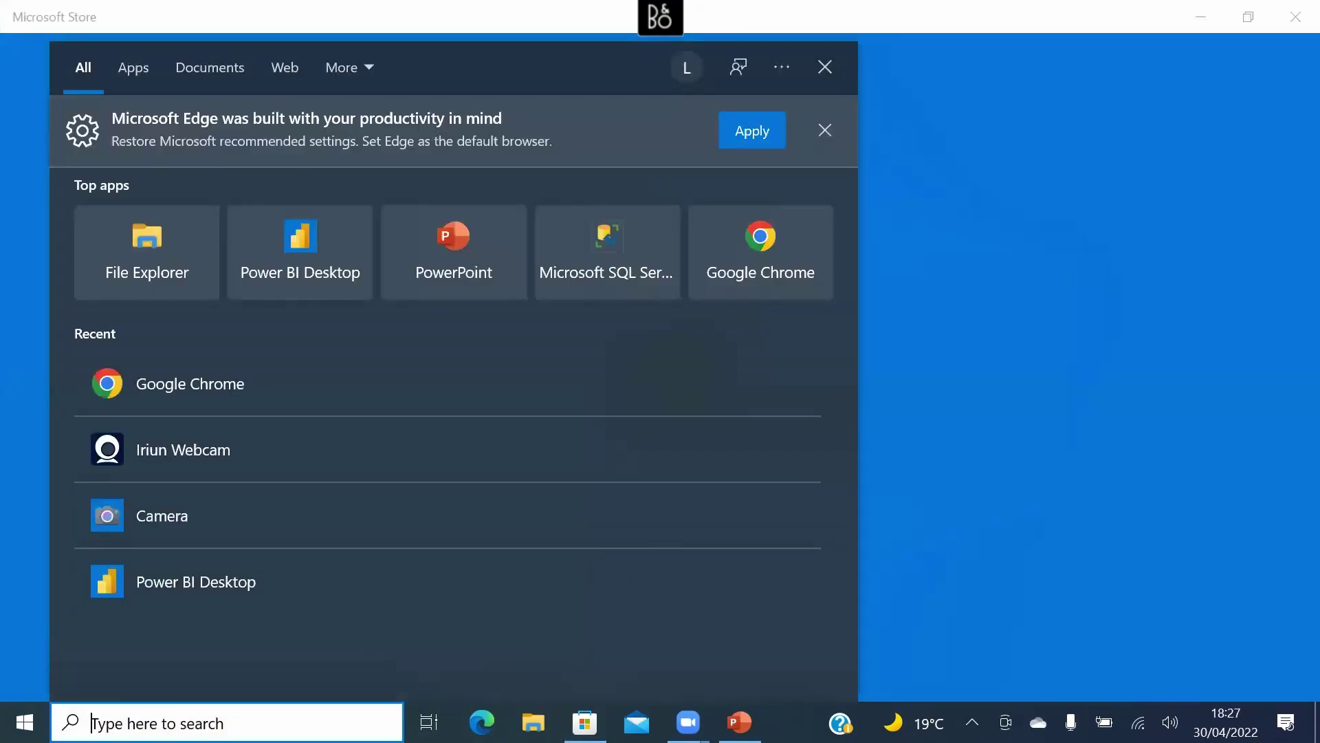
type("store")
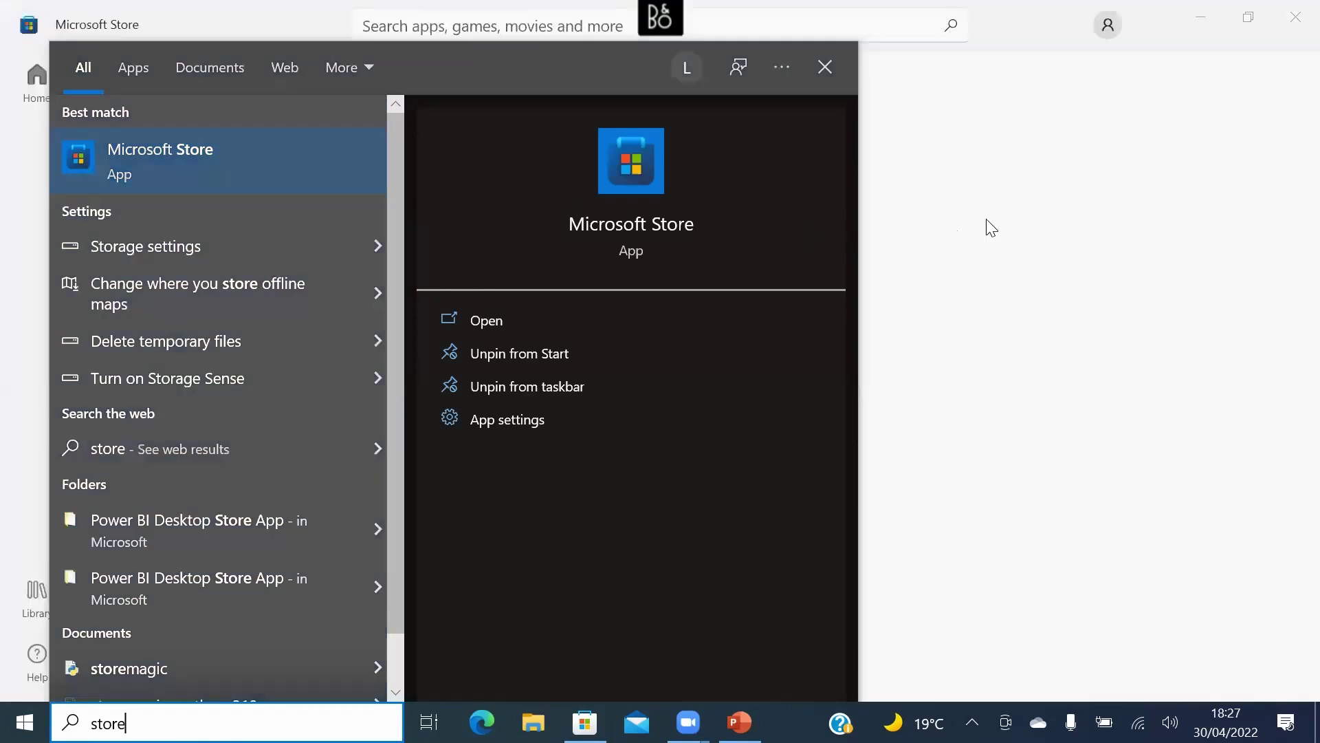
left_click(1034, 43)
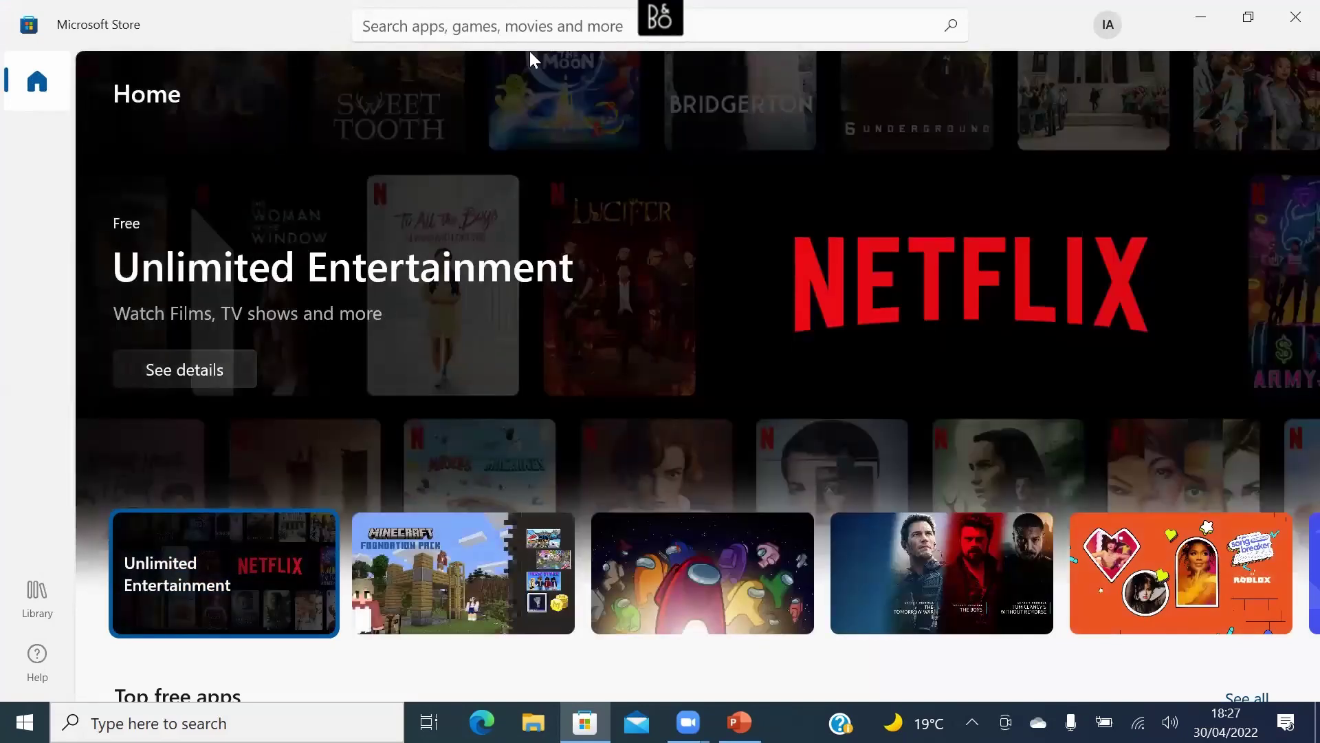
- Search the Microsoft Store for "Power BI" and open the Power BI Desktop app from the suggestions
left_click(431, 36)
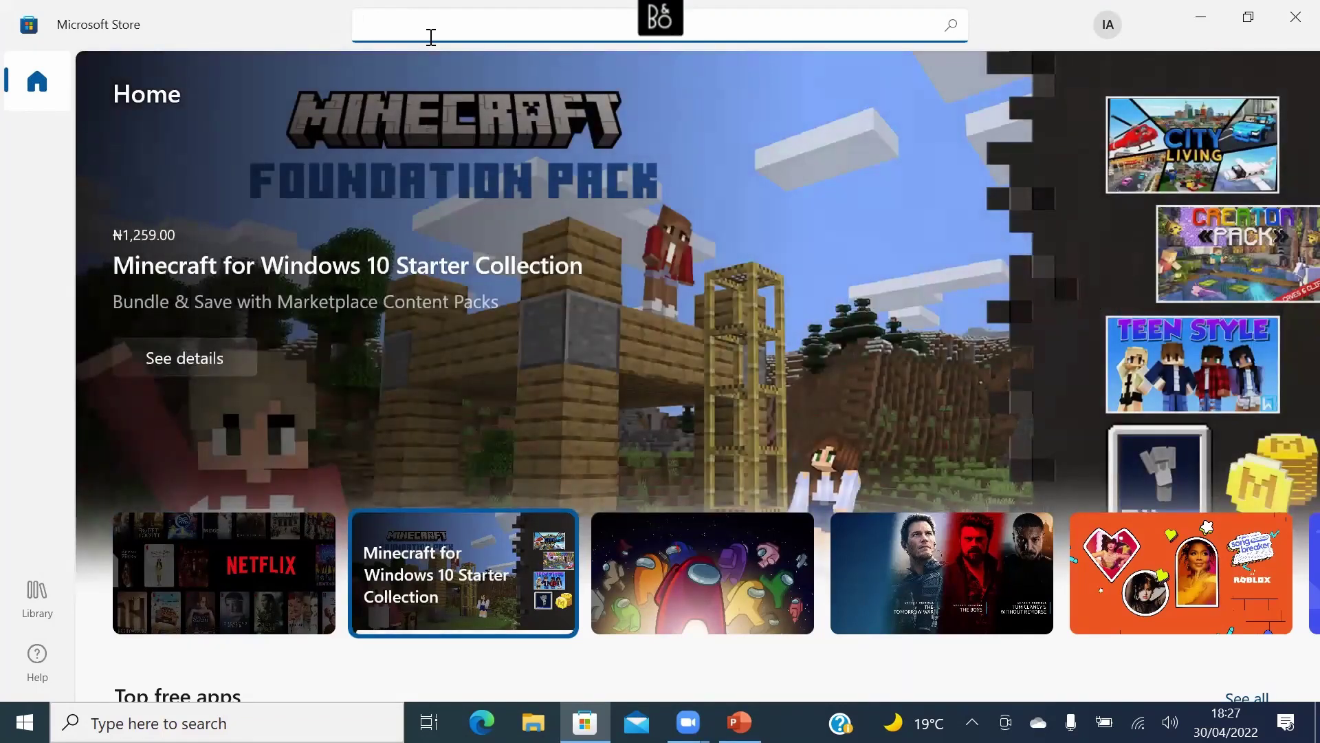
type("Pow")
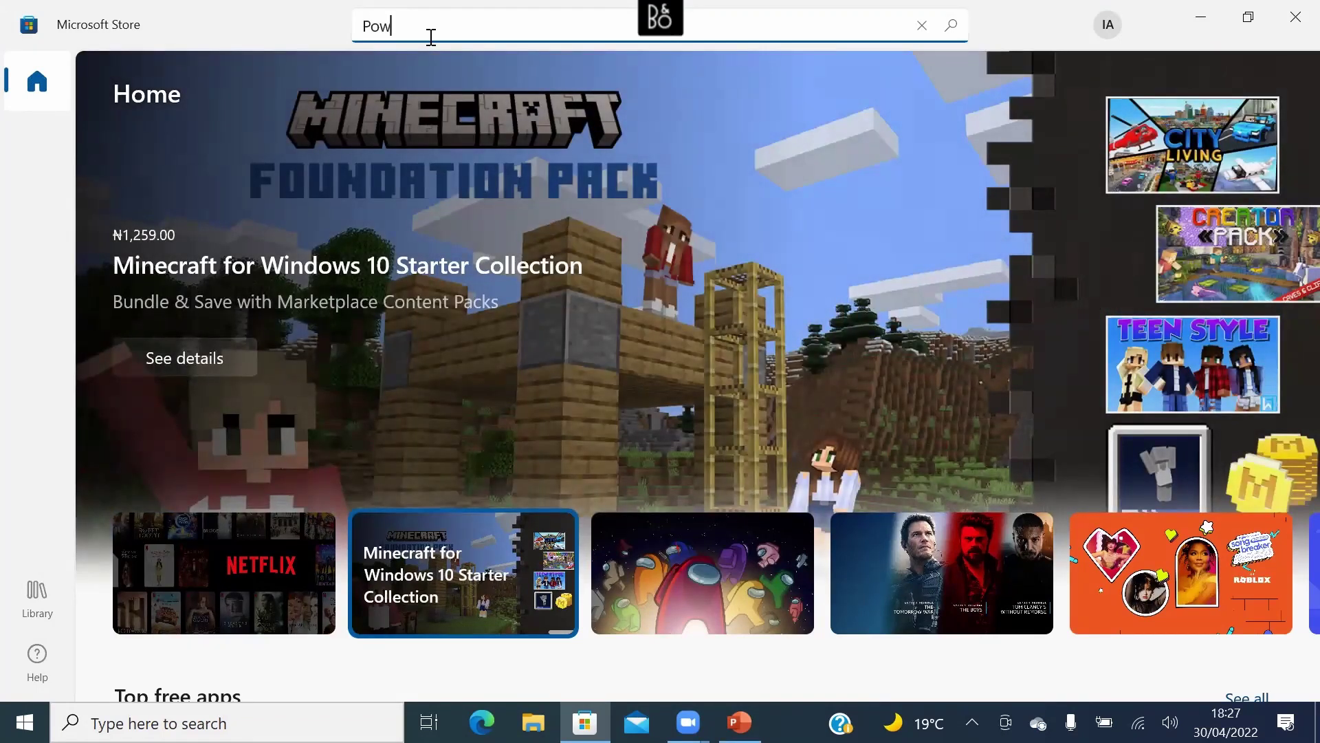
type("er")
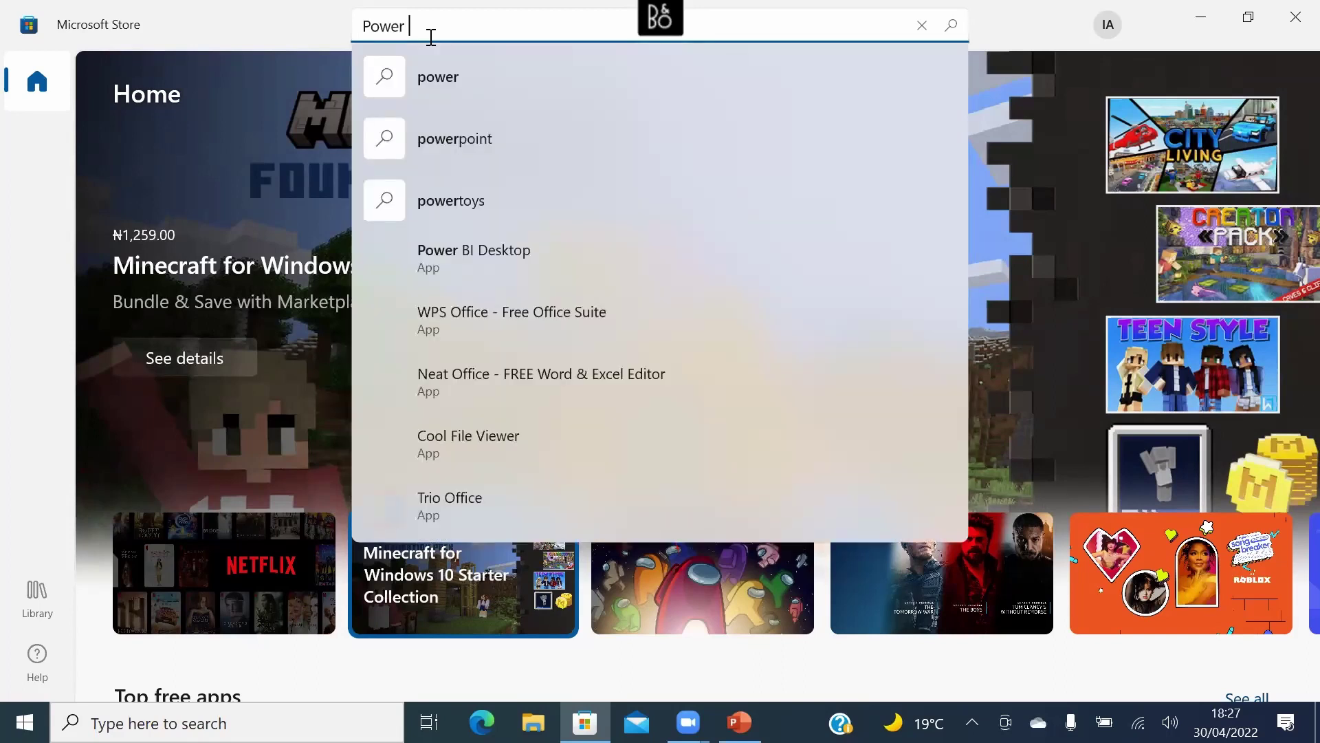
type(" BI")
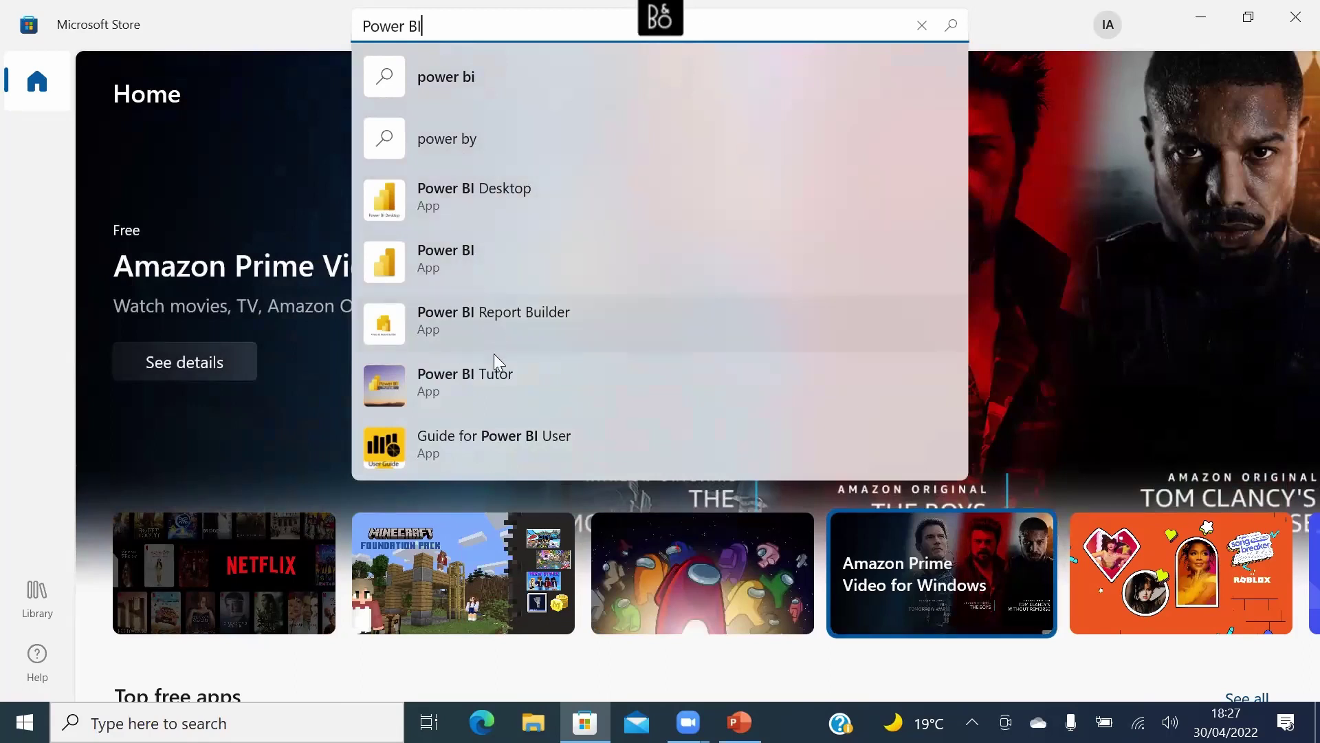
left_click(491, 200)
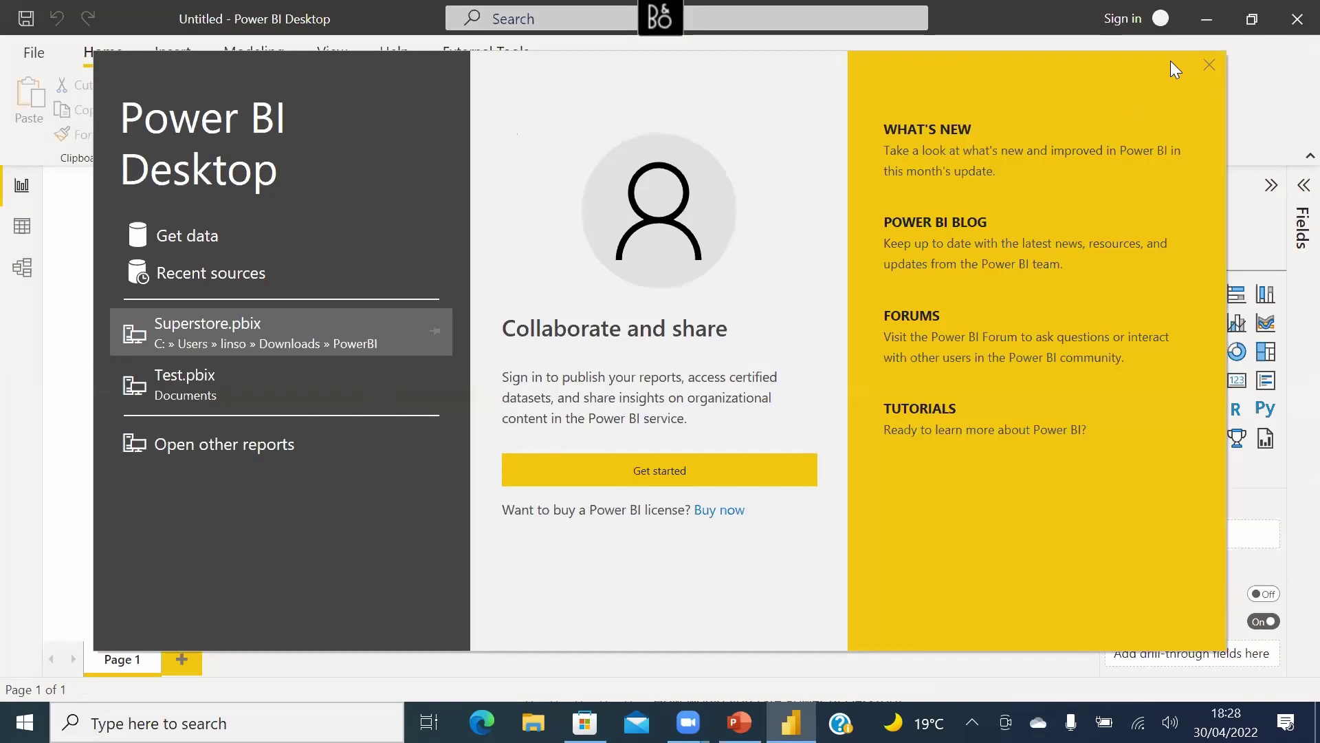
- Dismiss the Power BI Desktop welcome screen, and minimise the Power BI Desktop and Microsoft Store windows
left_click(1210, 66)
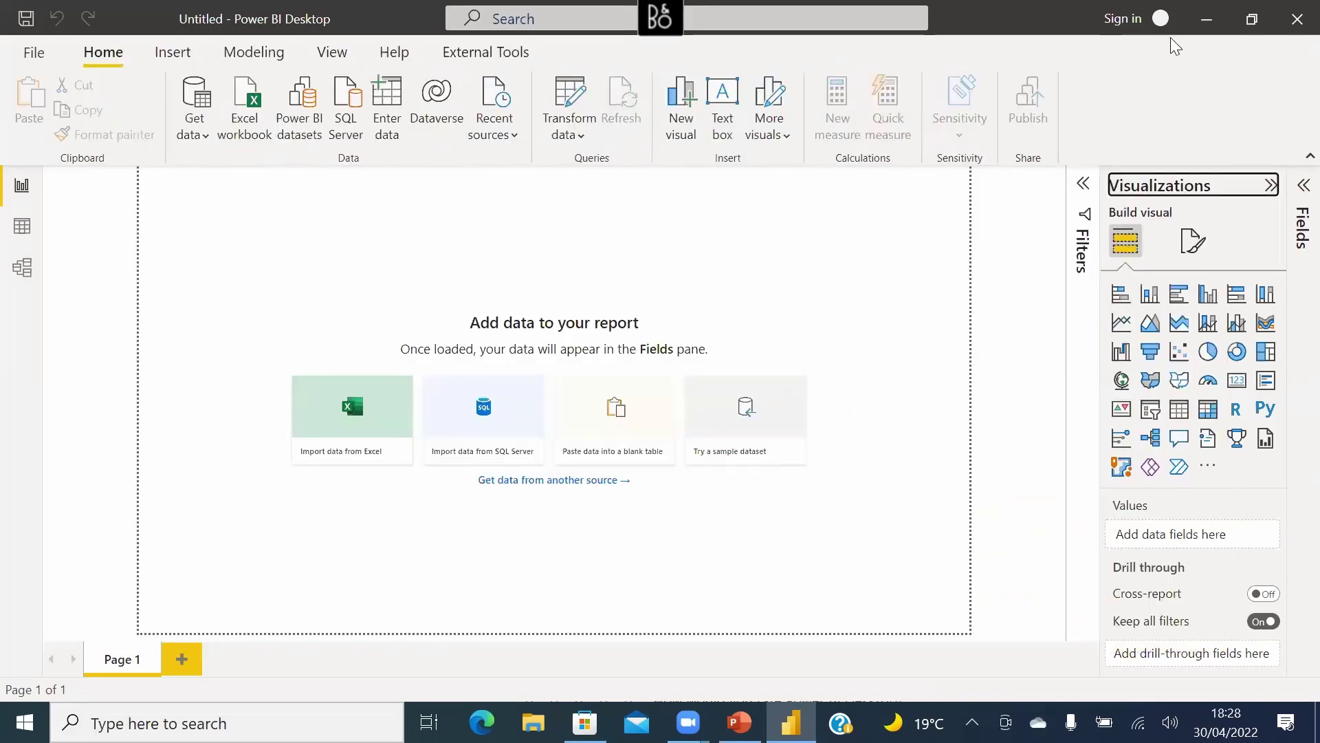
left_click(1207, 19)
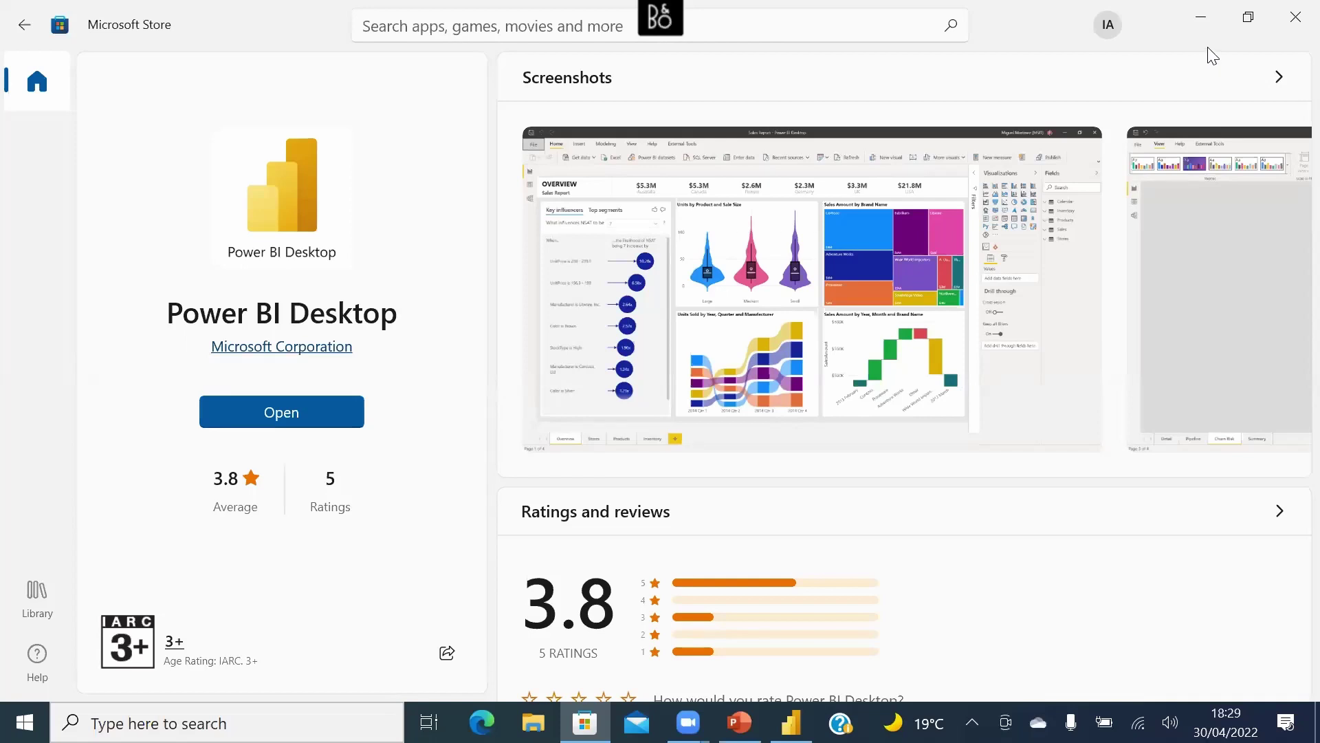
left_click(1201, 20)
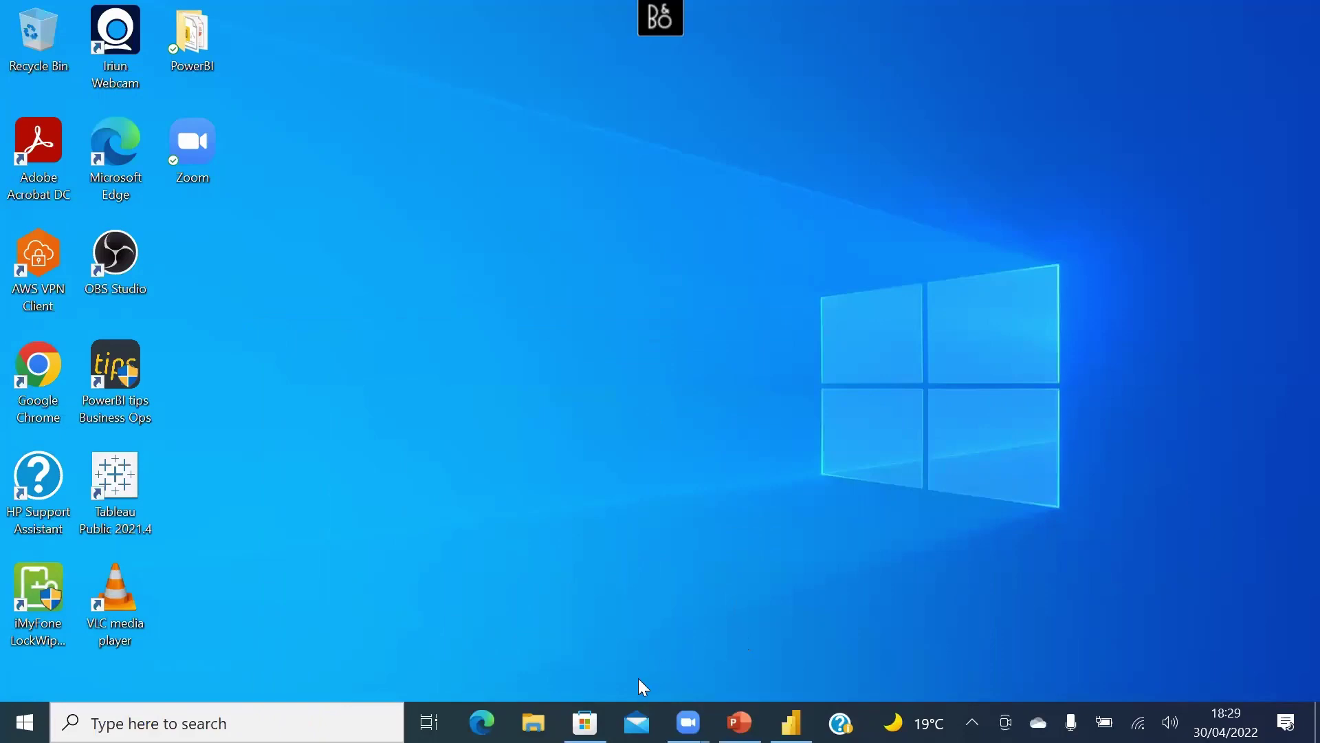
- Switch to PowerPoint, start the slide show from the current slide and advance to "Components of Power BI Desktop"
right_click(582, 704)
left_click(546, 680)
left_click(740, 722)
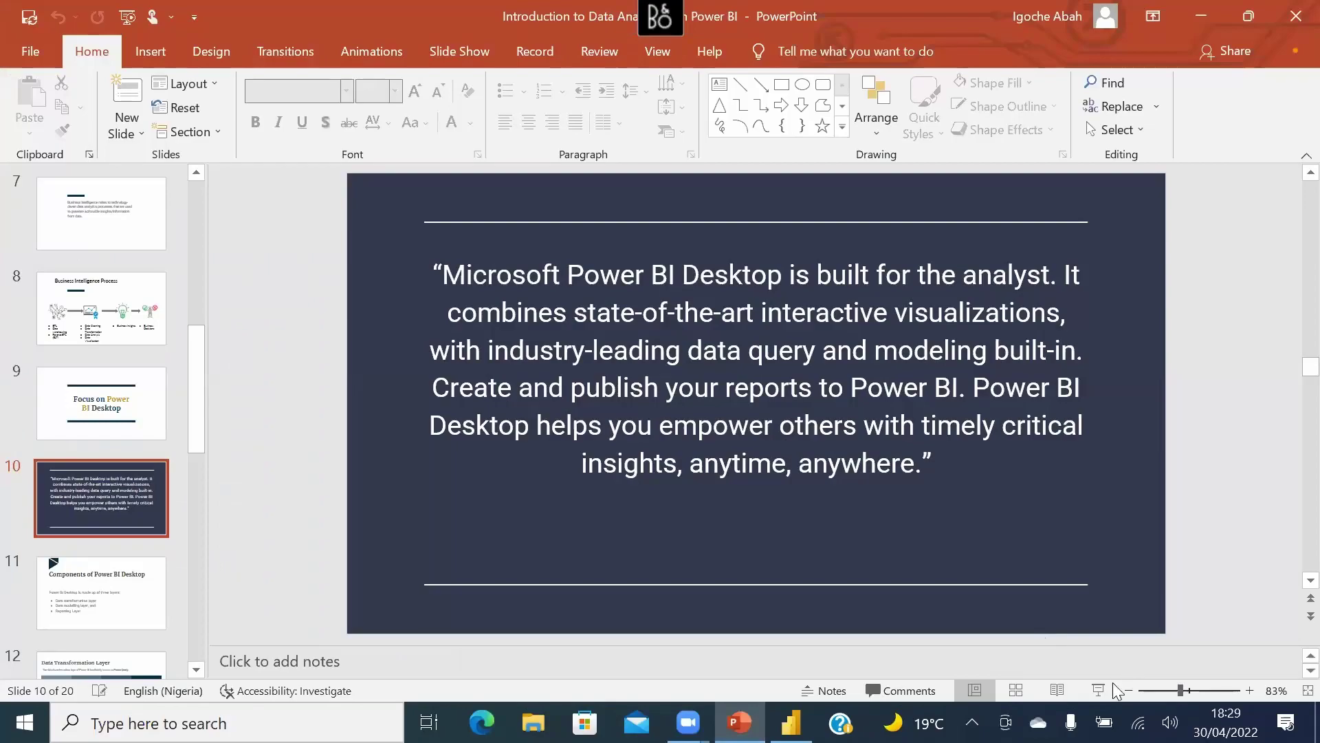
left_click(1101, 689)
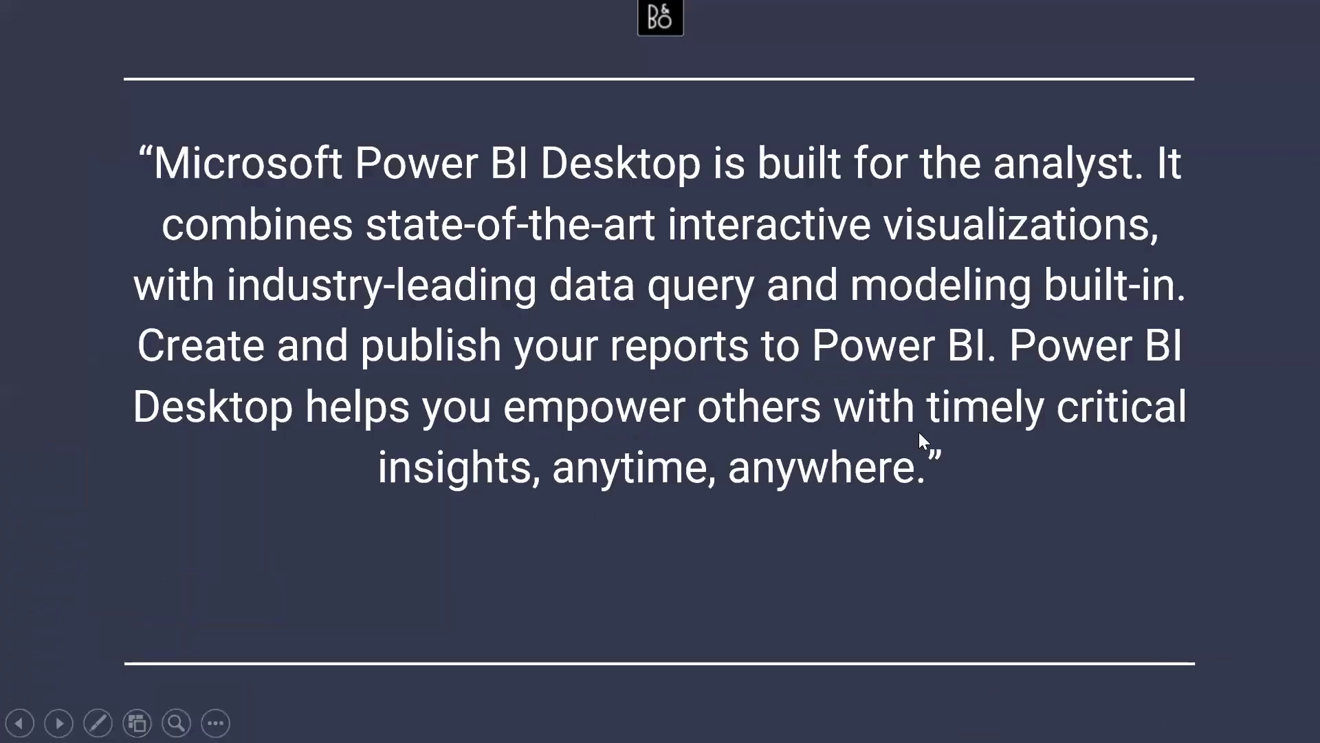
left_click(918, 432)
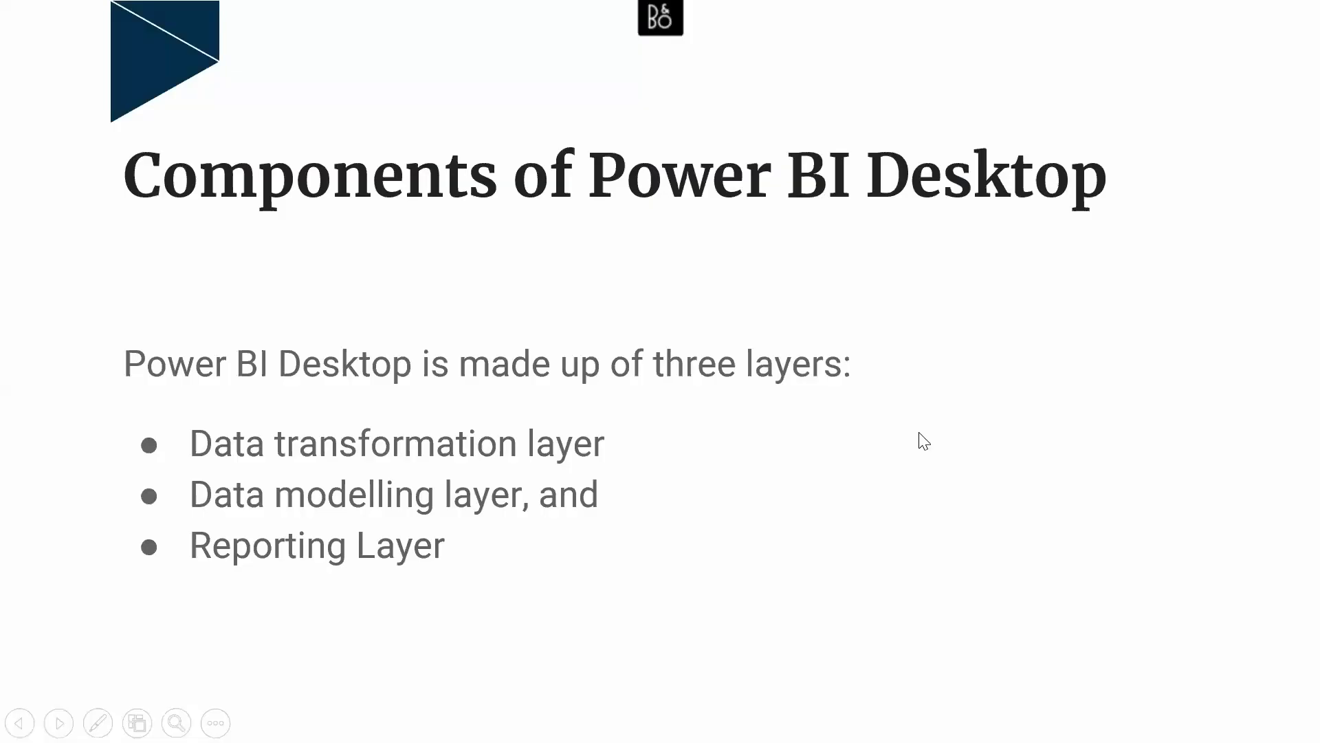
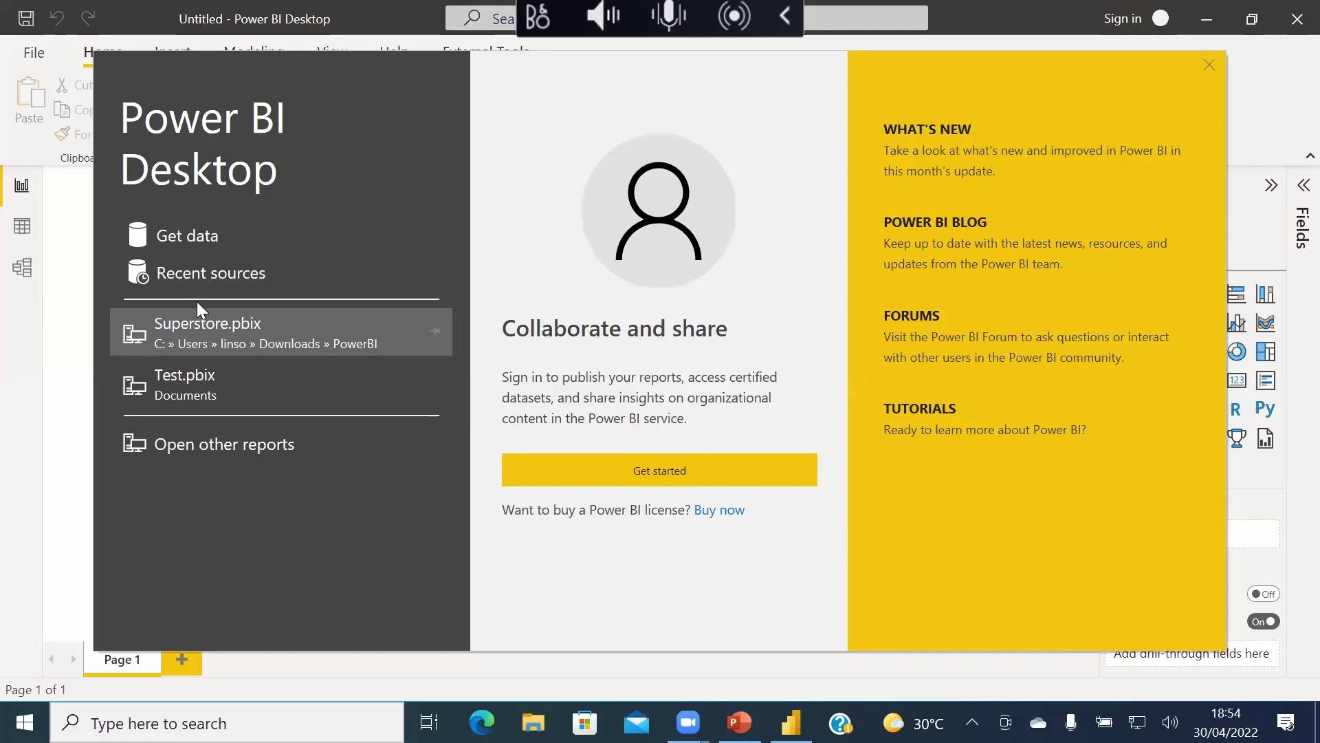
- Open Get Data from the Power BI welcome screen and examine the File sources, including SharePoint folder, PDF and JSON
left_click(197, 238)
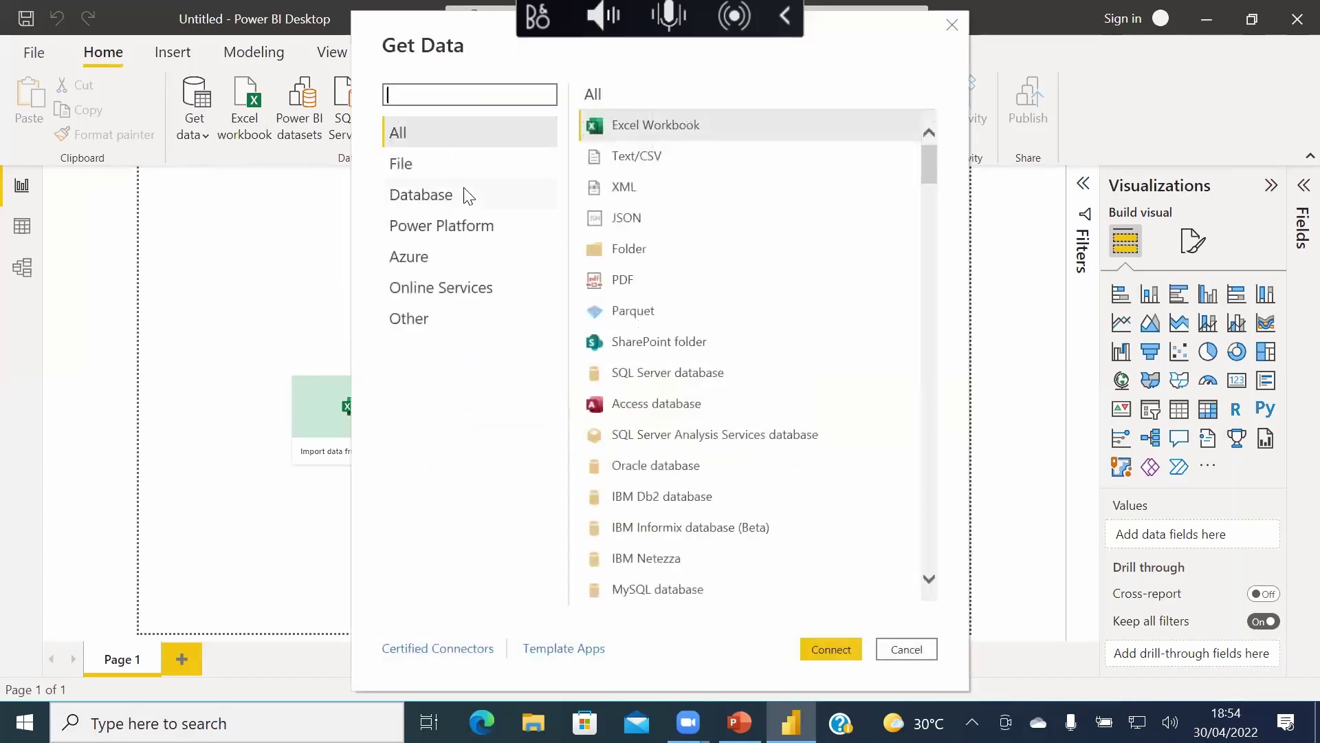
left_click(442, 88)
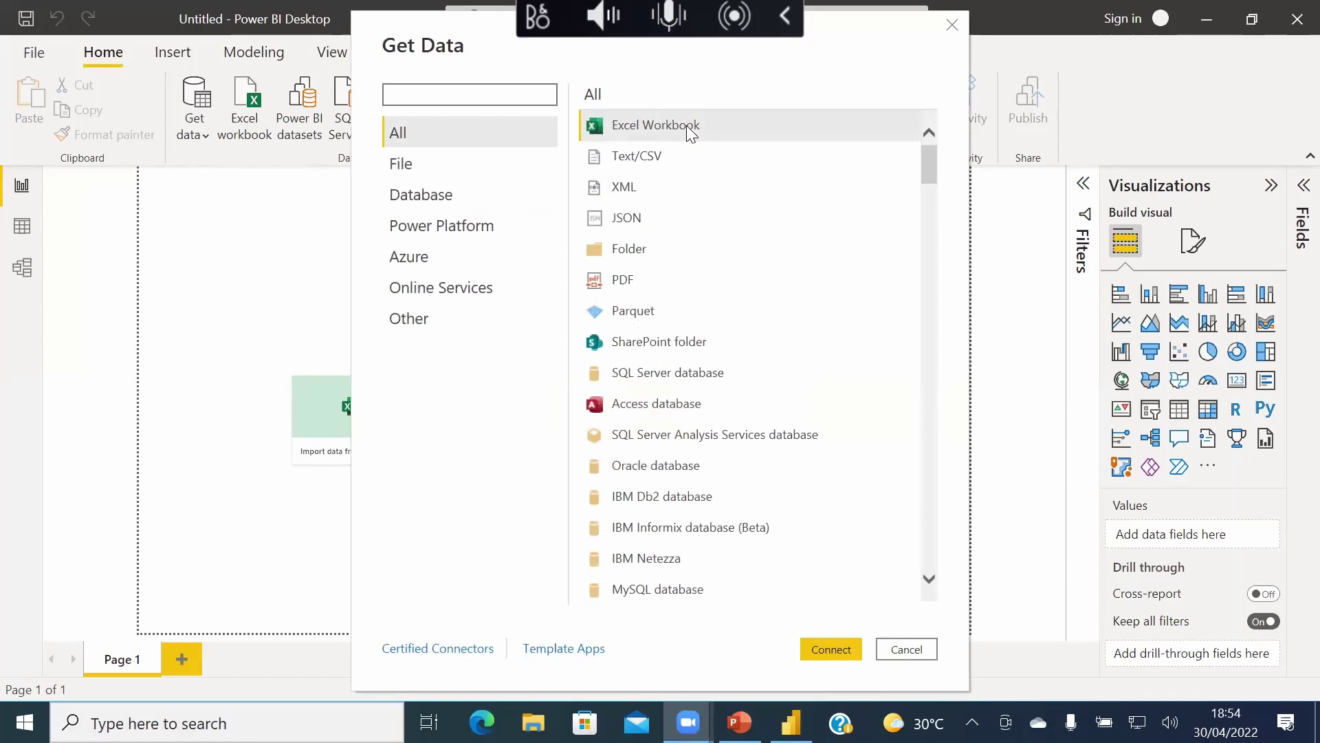
left_click(460, 173)
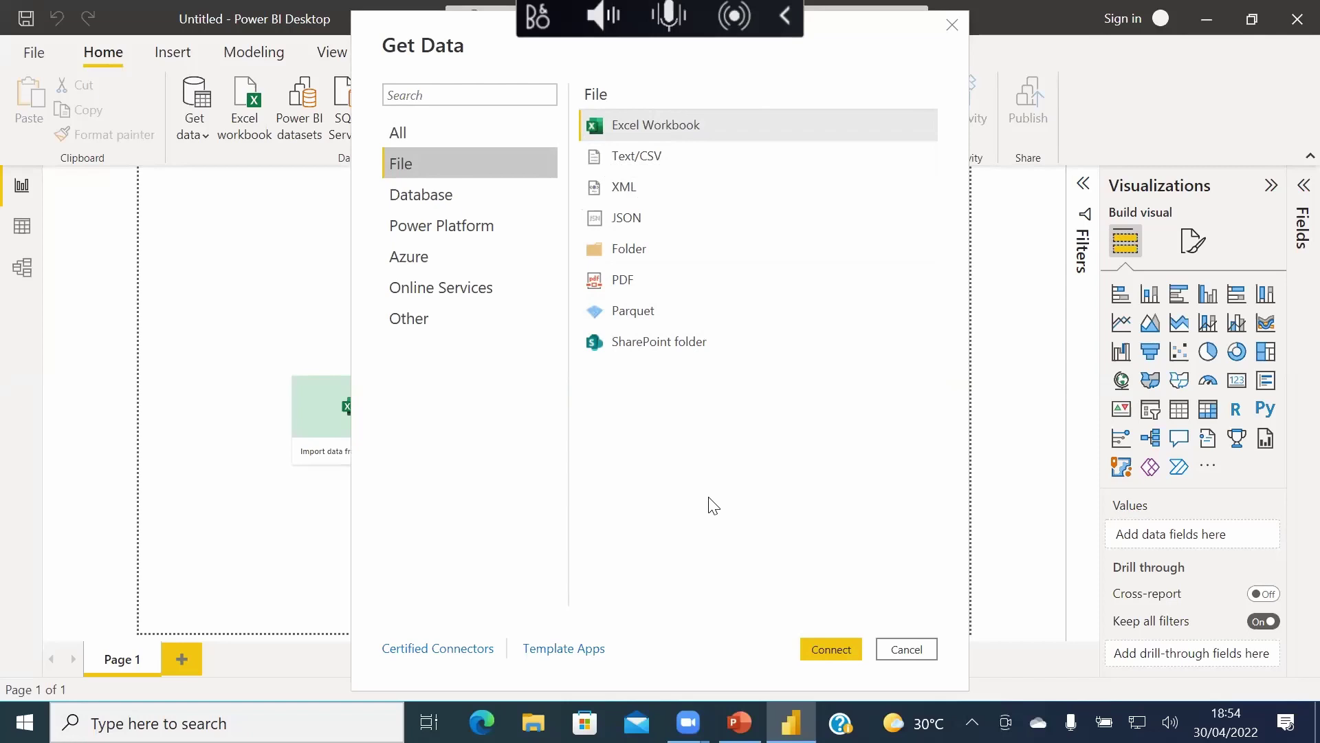
left_click(660, 344)
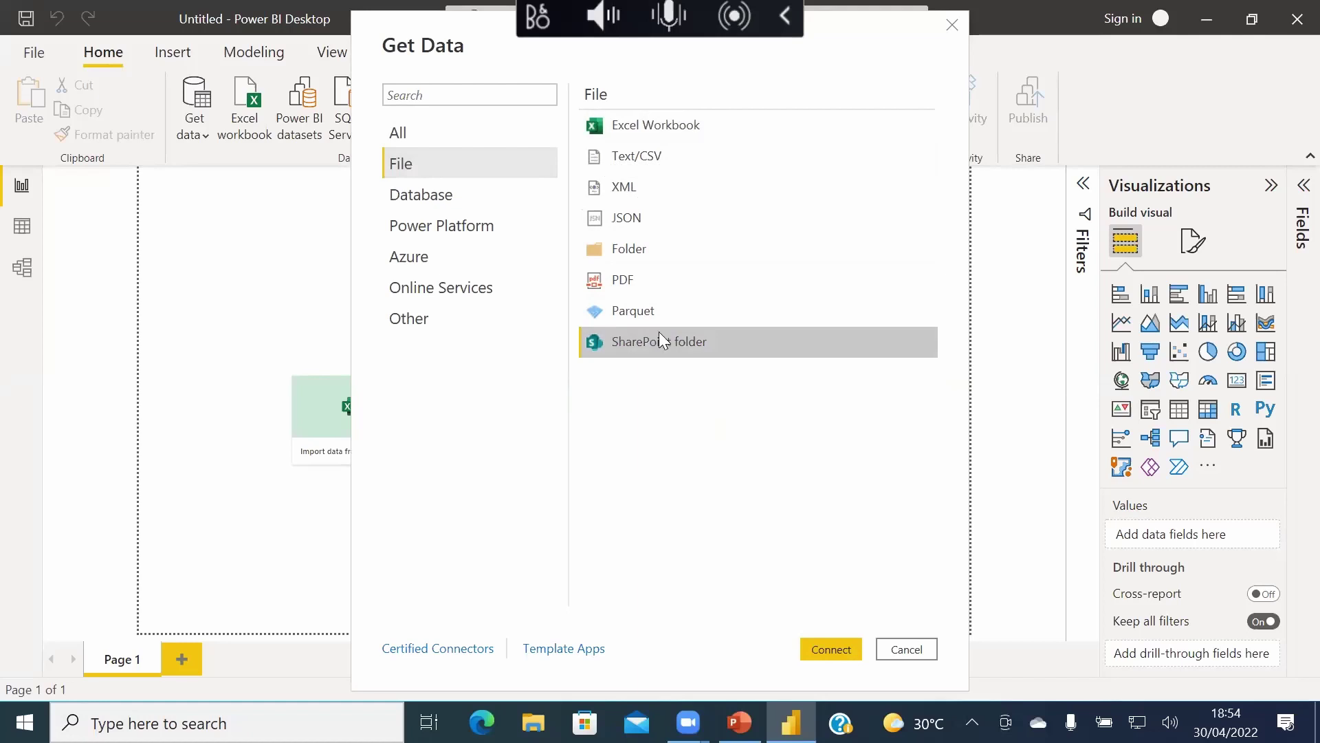
left_click(626, 285)
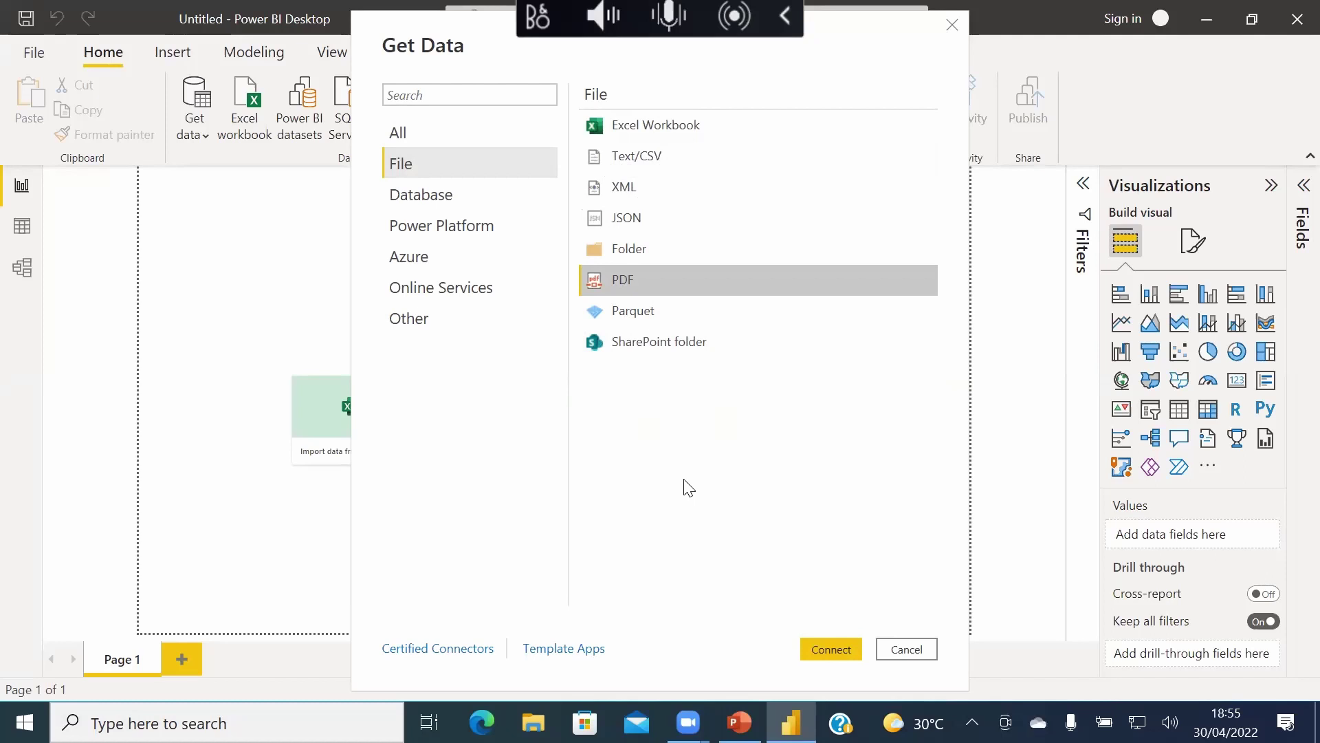
left_click(657, 220)
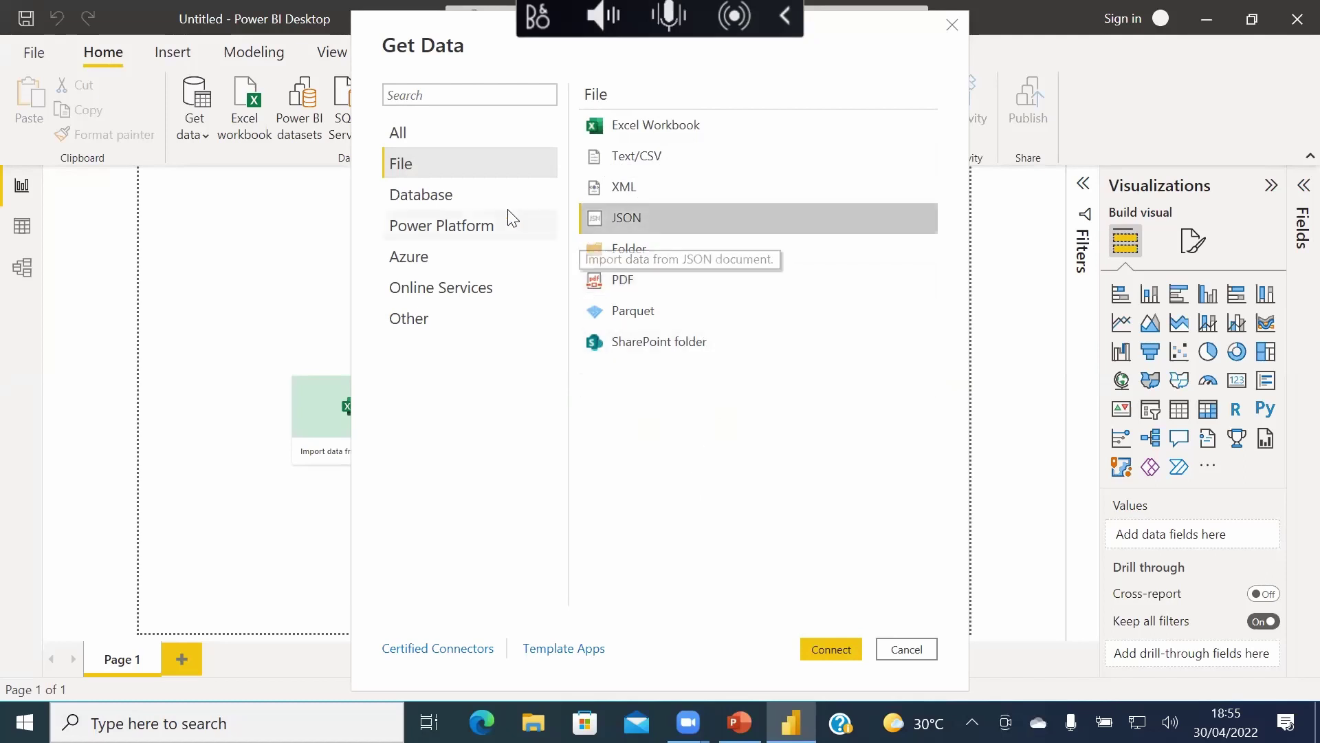
- Examine the Database connectors in Get Data, including Google BigQuery and Snowflake
left_click(487, 205)
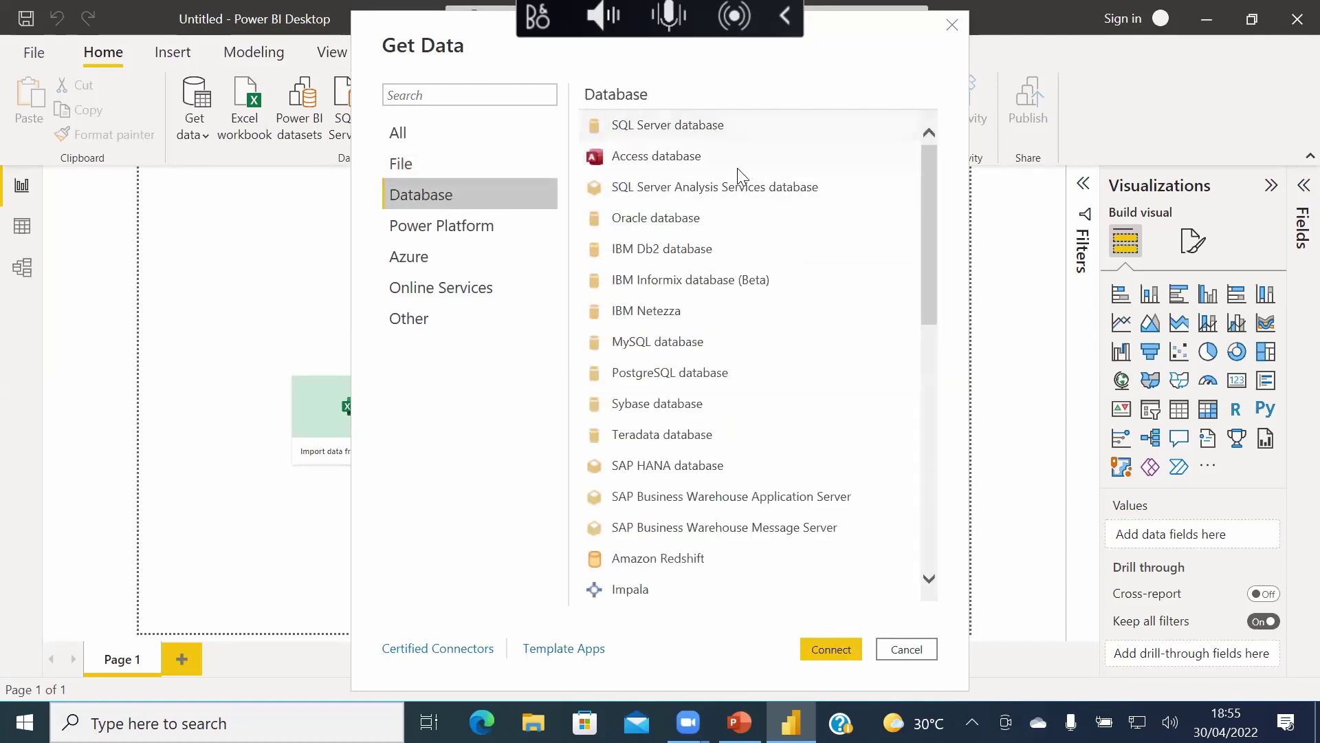
scroll(701, 378, "down", 3)
scroll(694, 372, "up", 3)
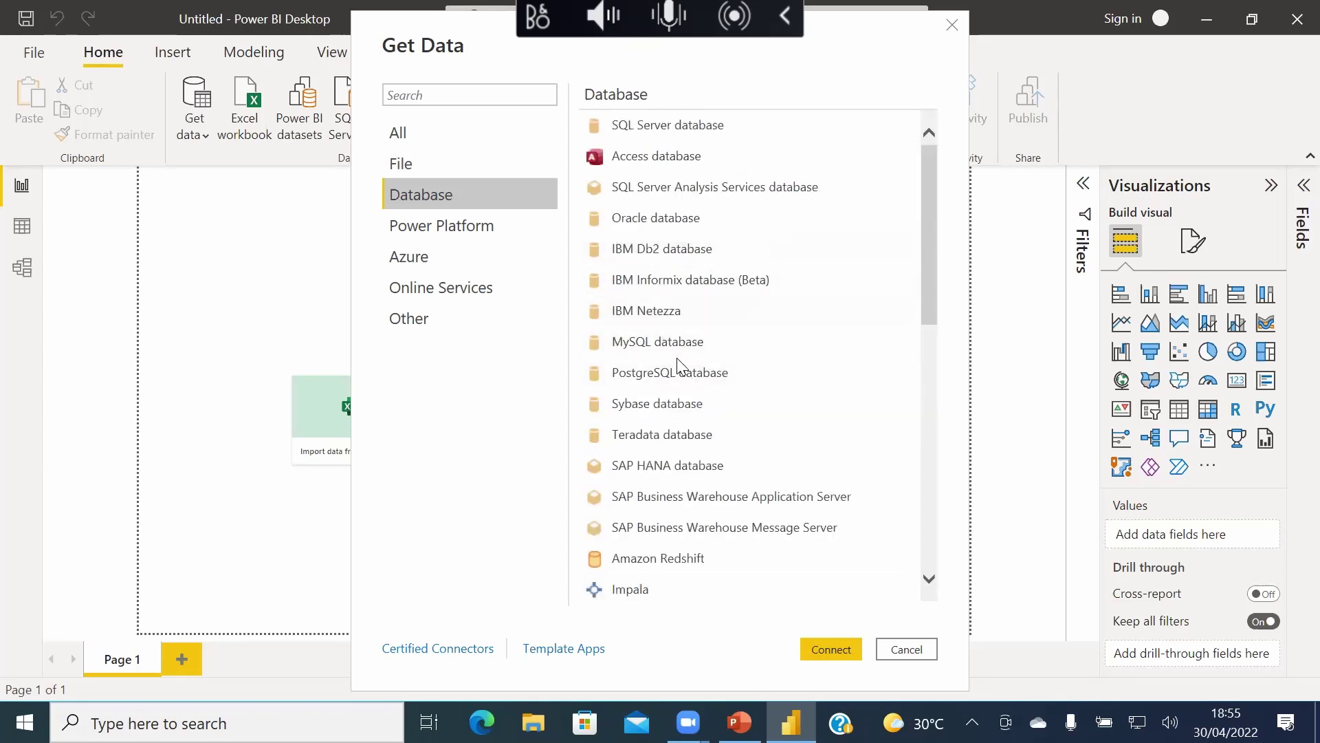
scroll(680, 369, "down", 2)
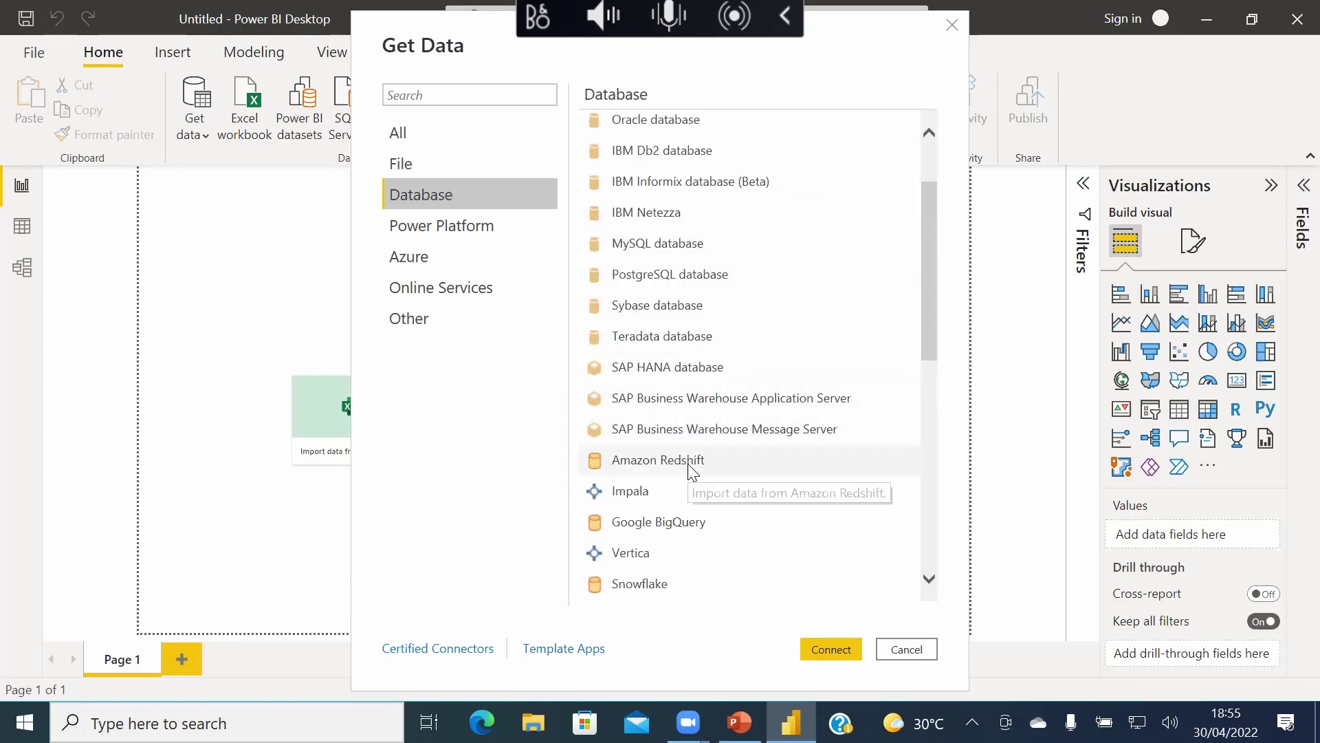
scroll(722, 529, "down", 1)
scroll(722, 530, "down", 3)
left_click(660, 328)
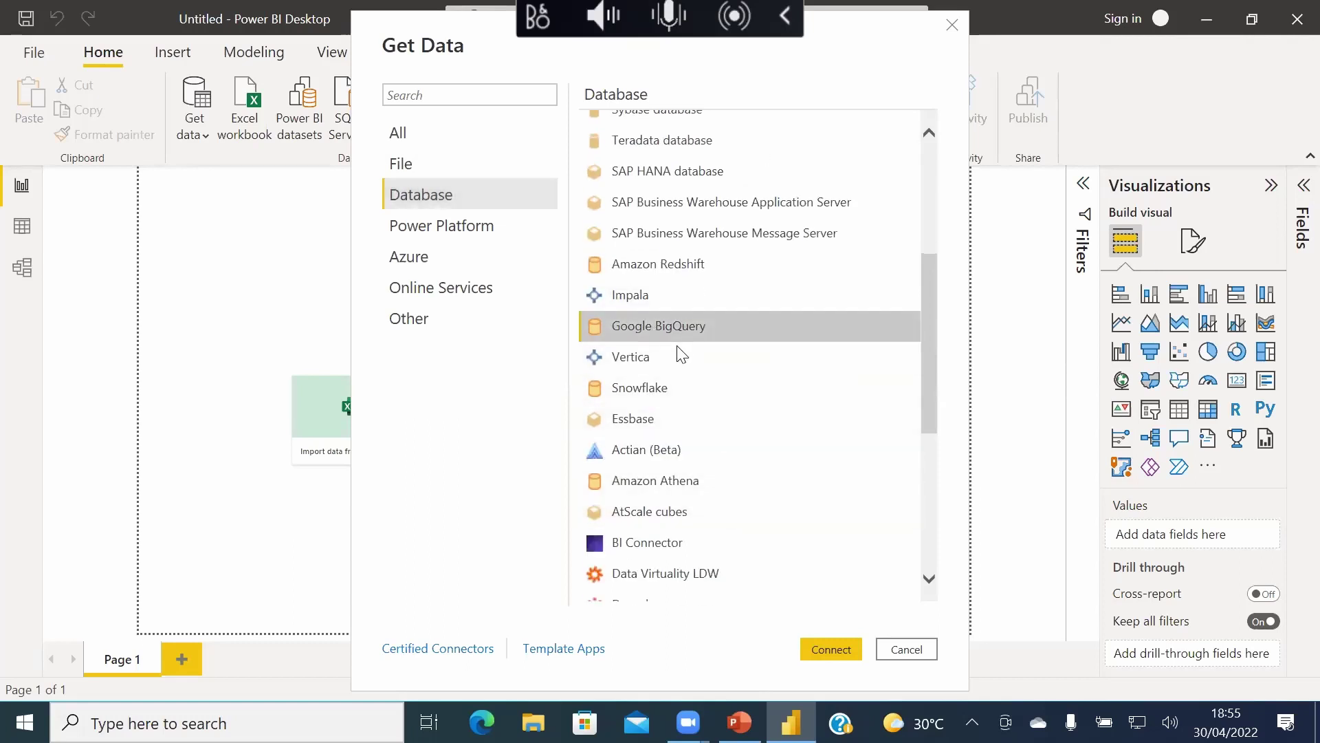
left_click(684, 398)
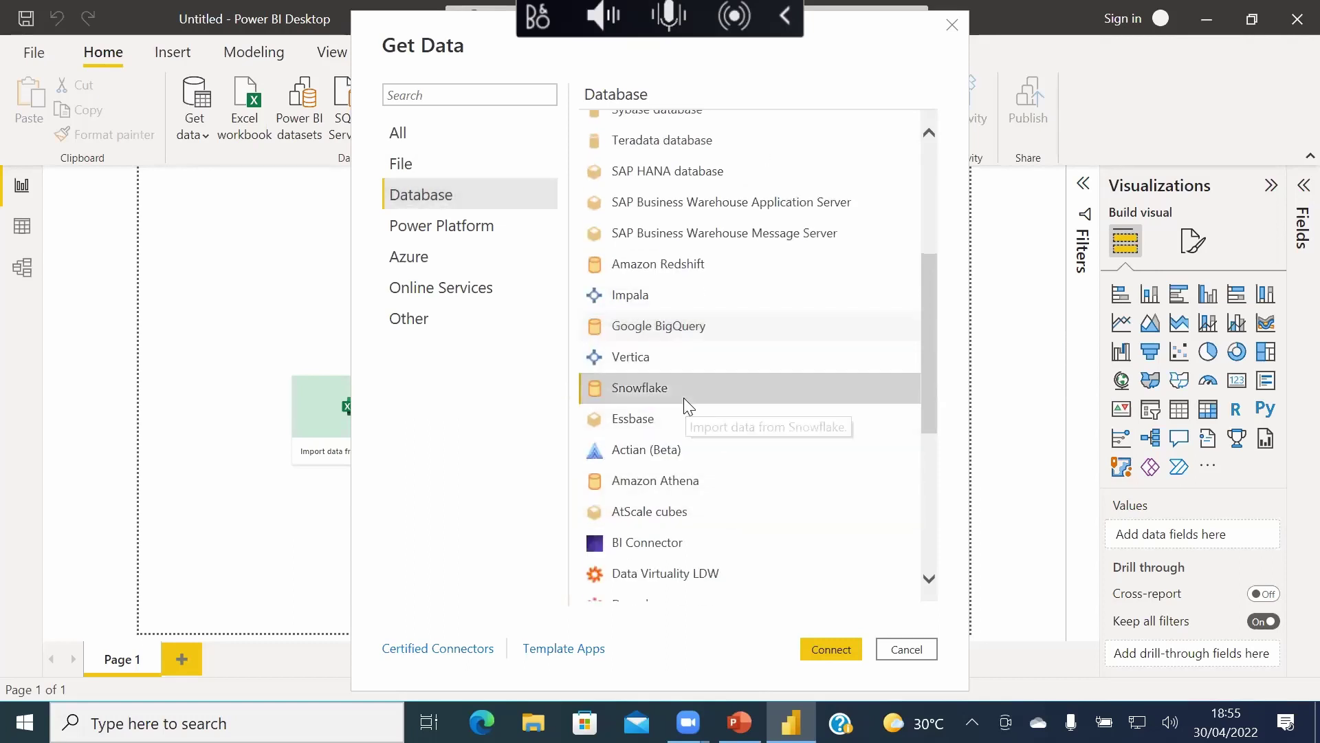
scroll(718, 512, "down", 5)
- Examine the Power Platform and Azure connectors in Get Data, including Azure Blob Storage
left_click(484, 228)
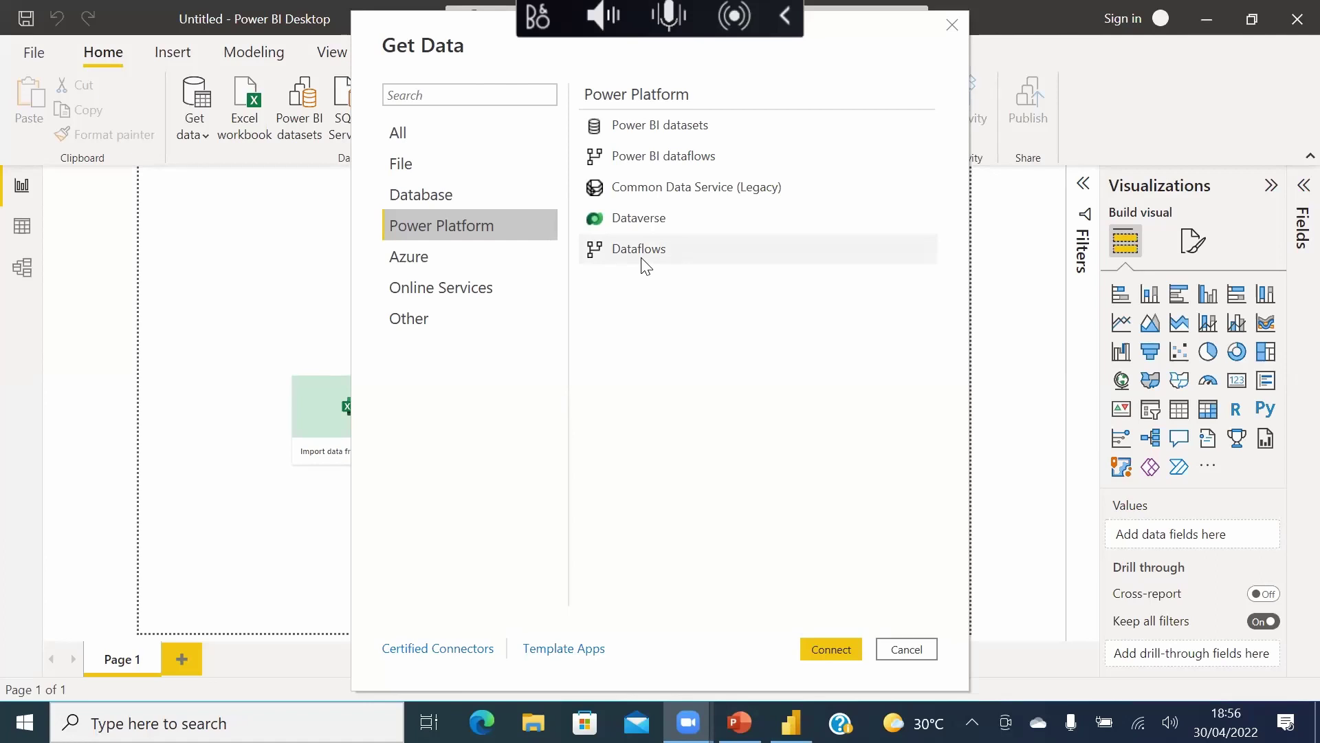
left_click(468, 258)
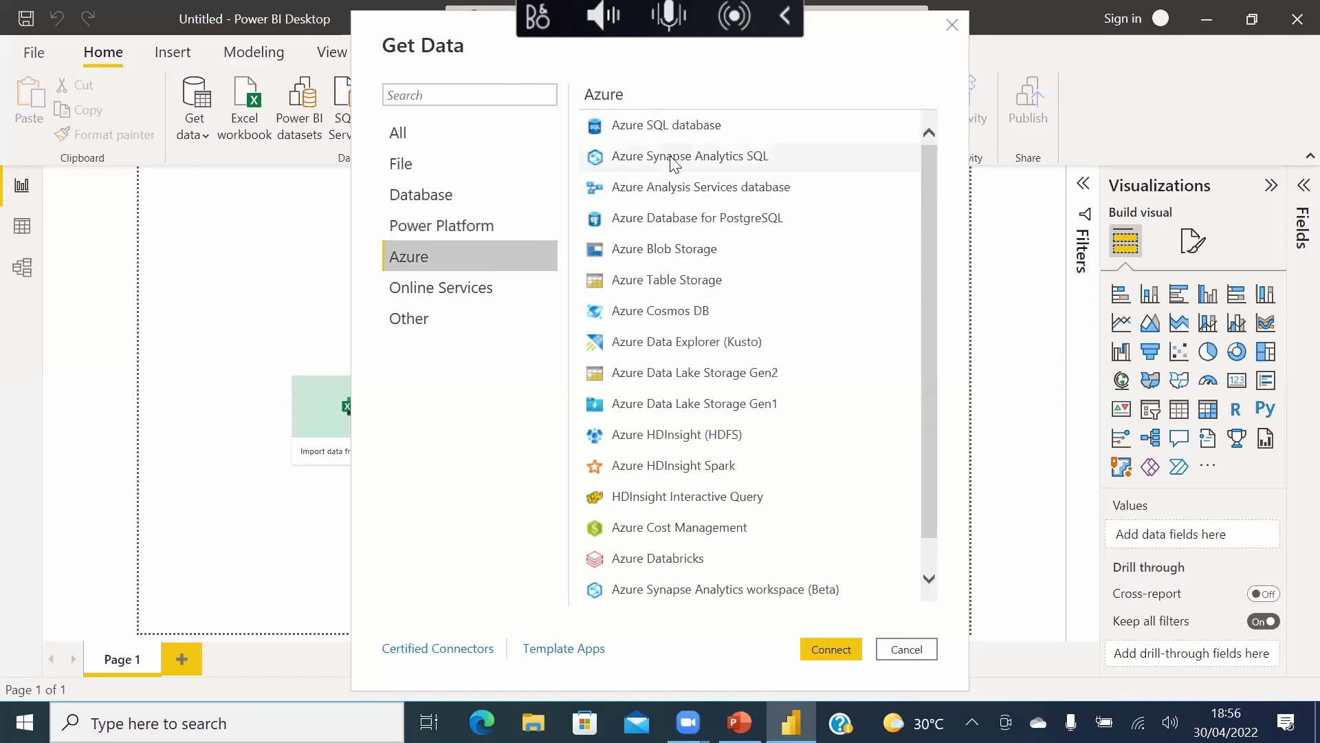
scroll(825, 421, "down", 1)
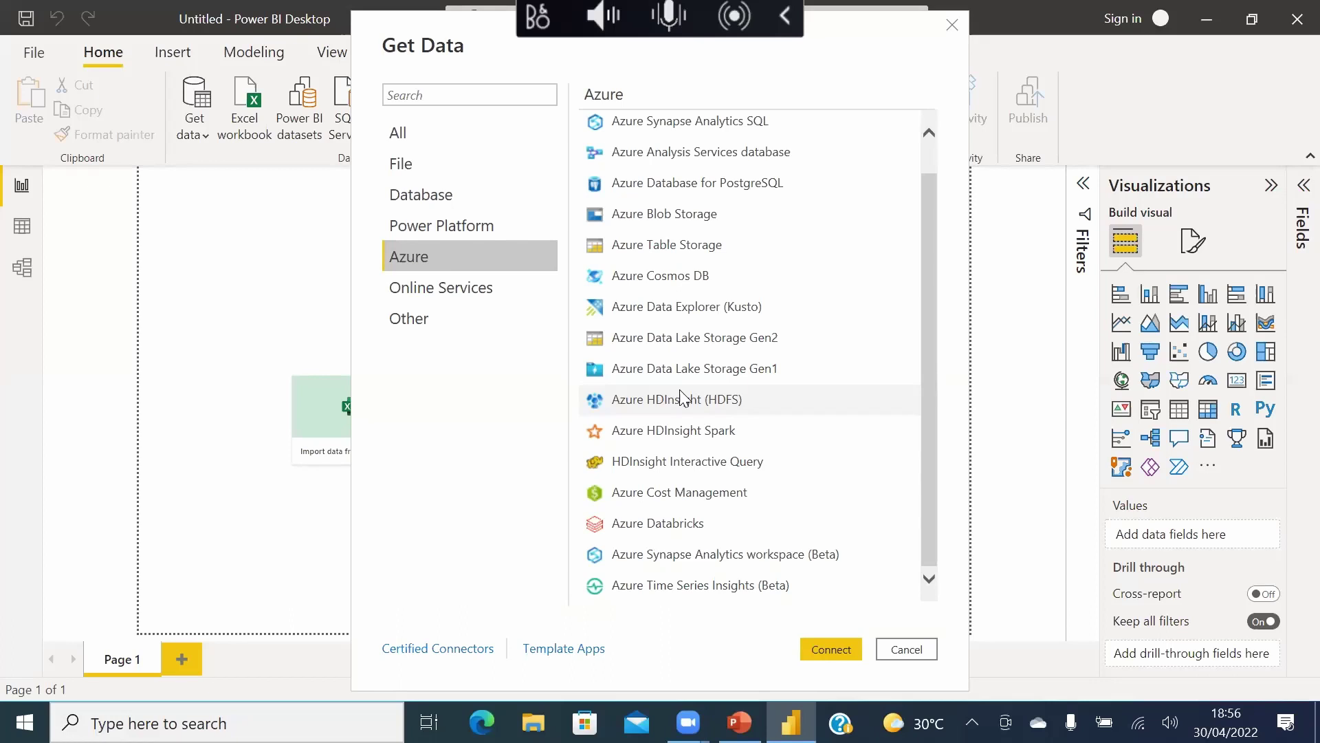
left_click(681, 215)
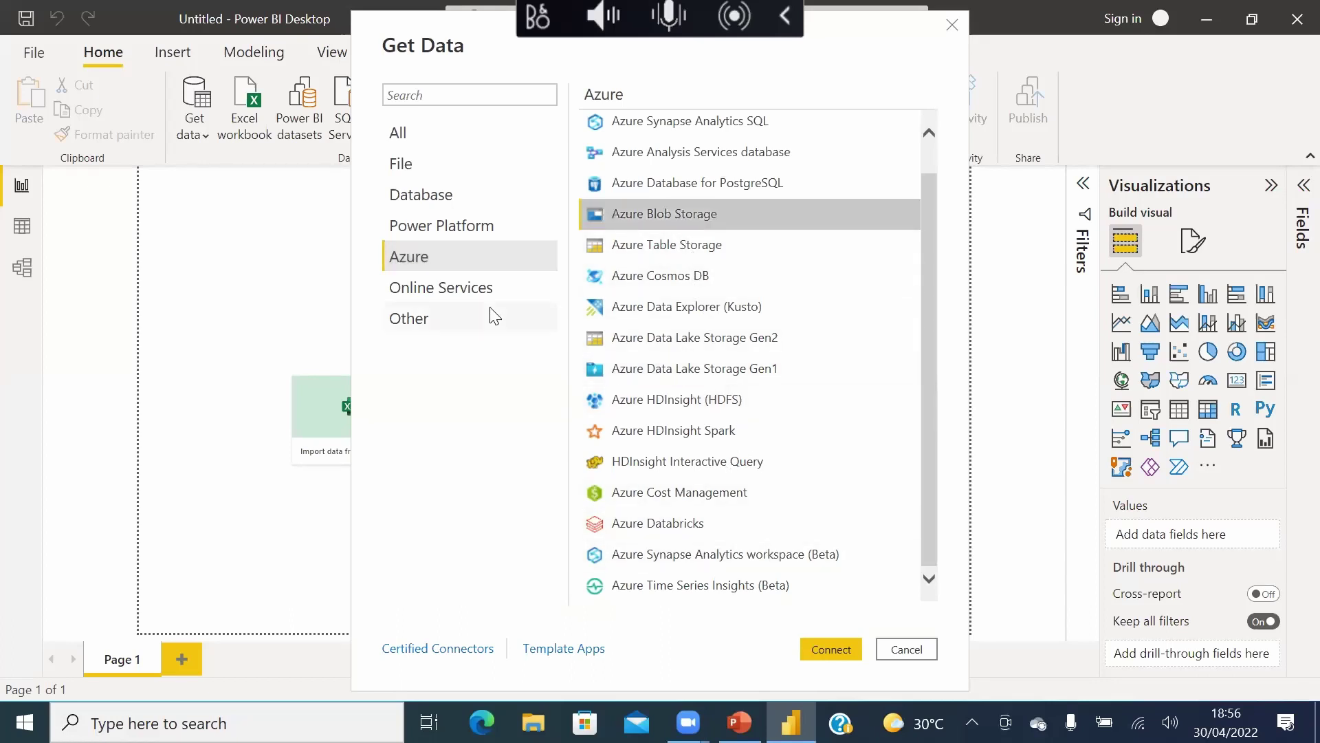
- Examine the Online Services connectors in Get Data, including QuickBooks Online and Google Analytics, and view the Other and All categories
left_click(455, 288)
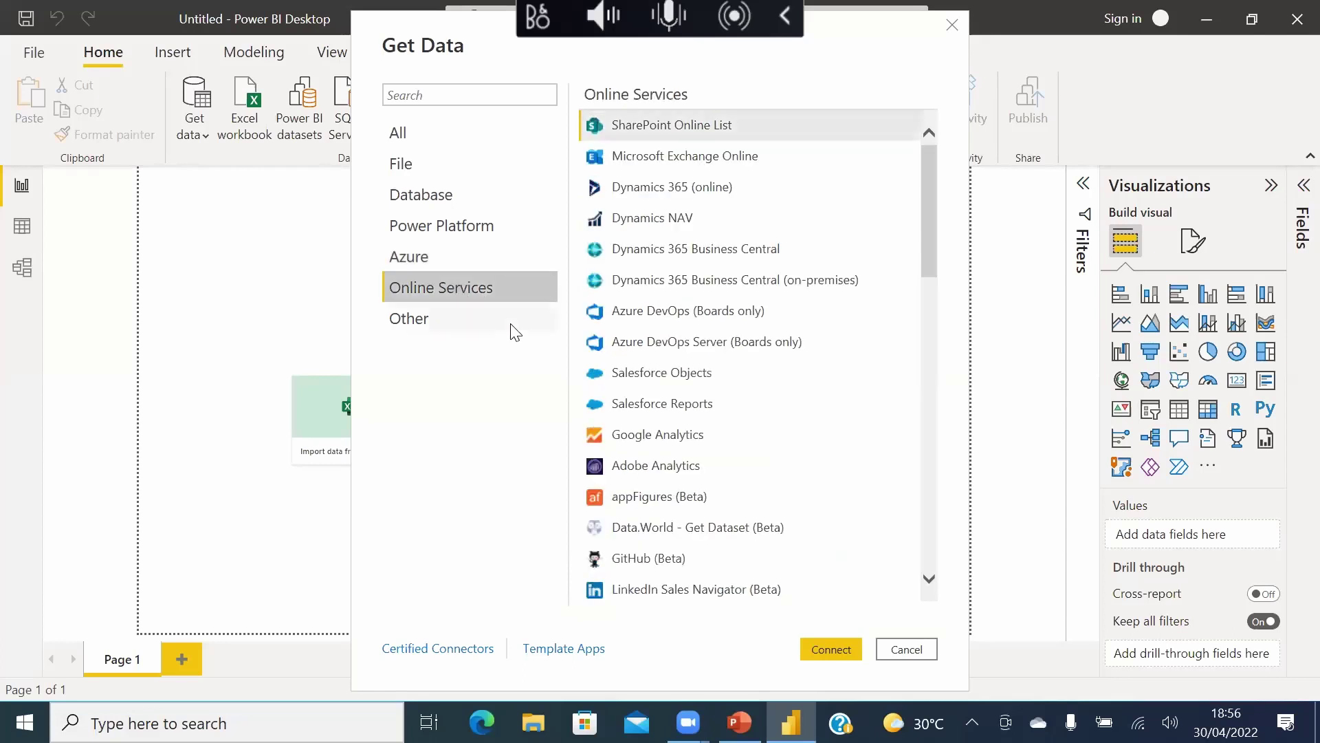
scroll(721, 405, "down", 3)
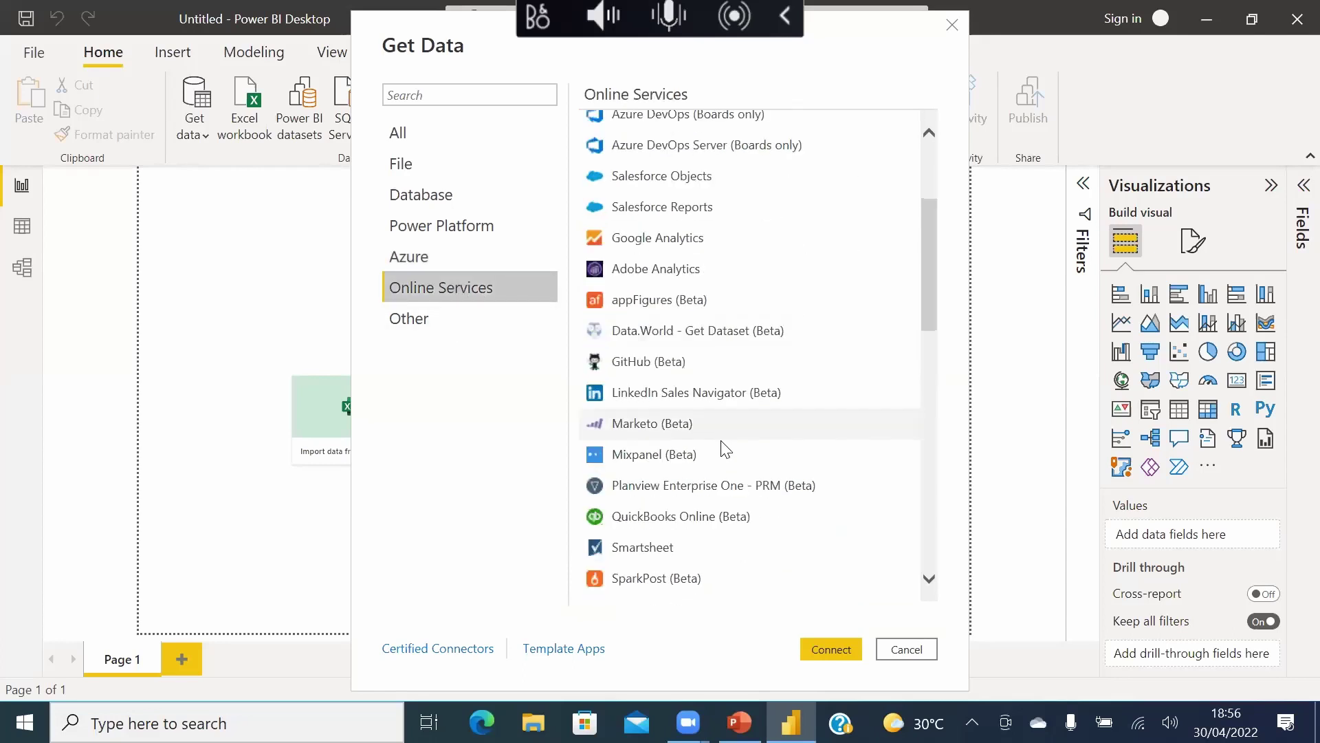
scroll(720, 499, "down", 3)
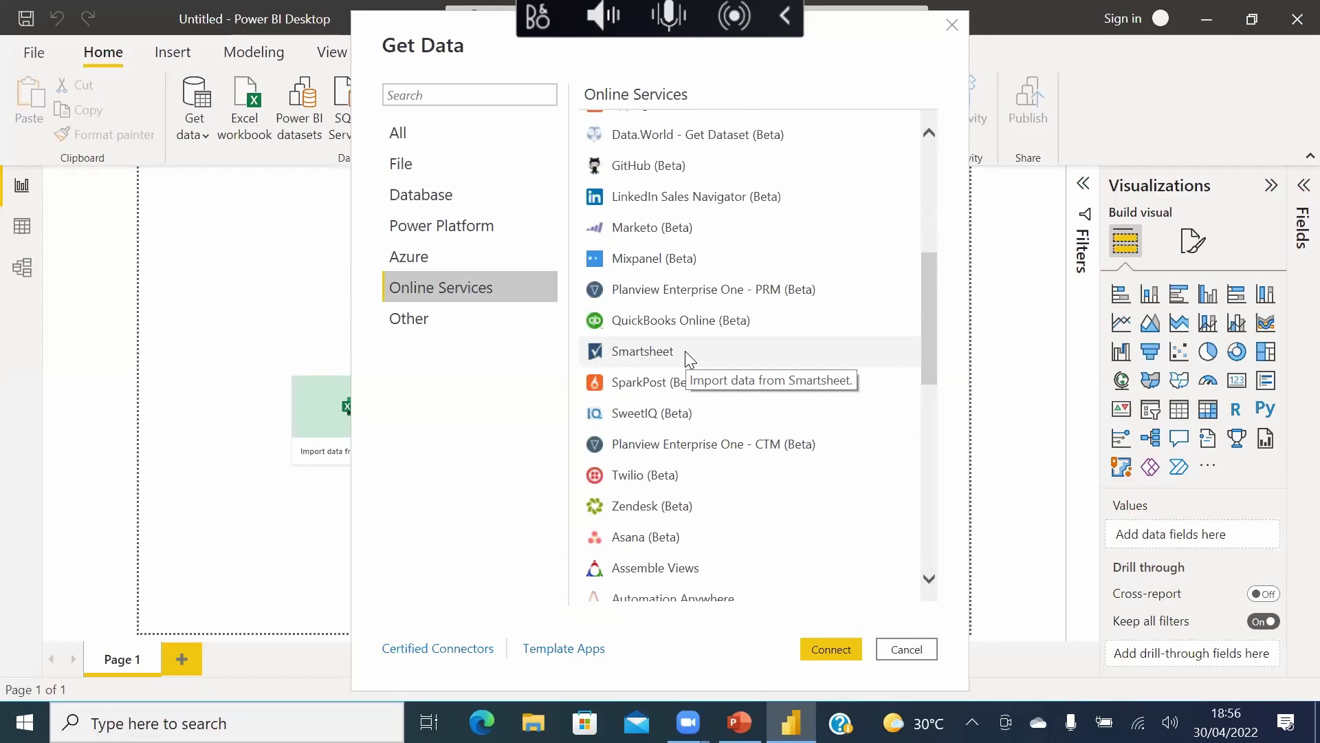
scroll(752, 492, "down", 8)
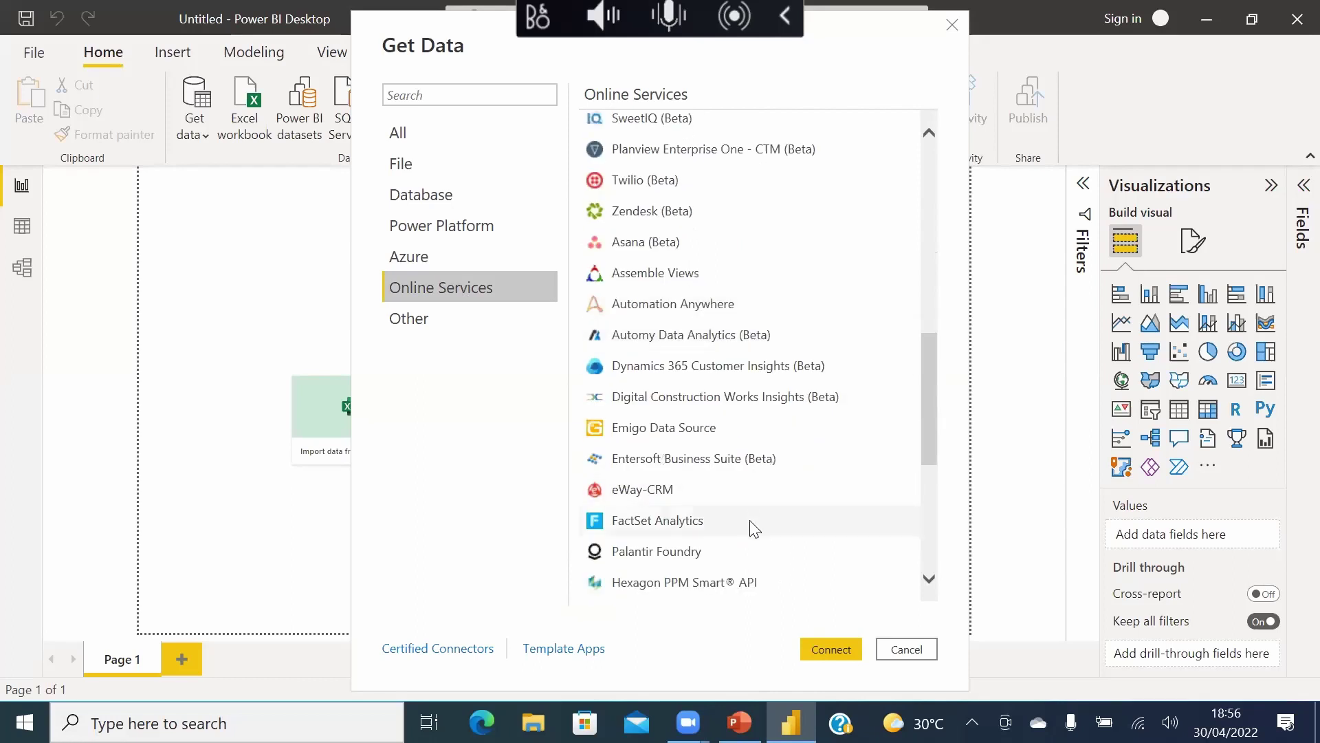
scroll(759, 547, "down", 2)
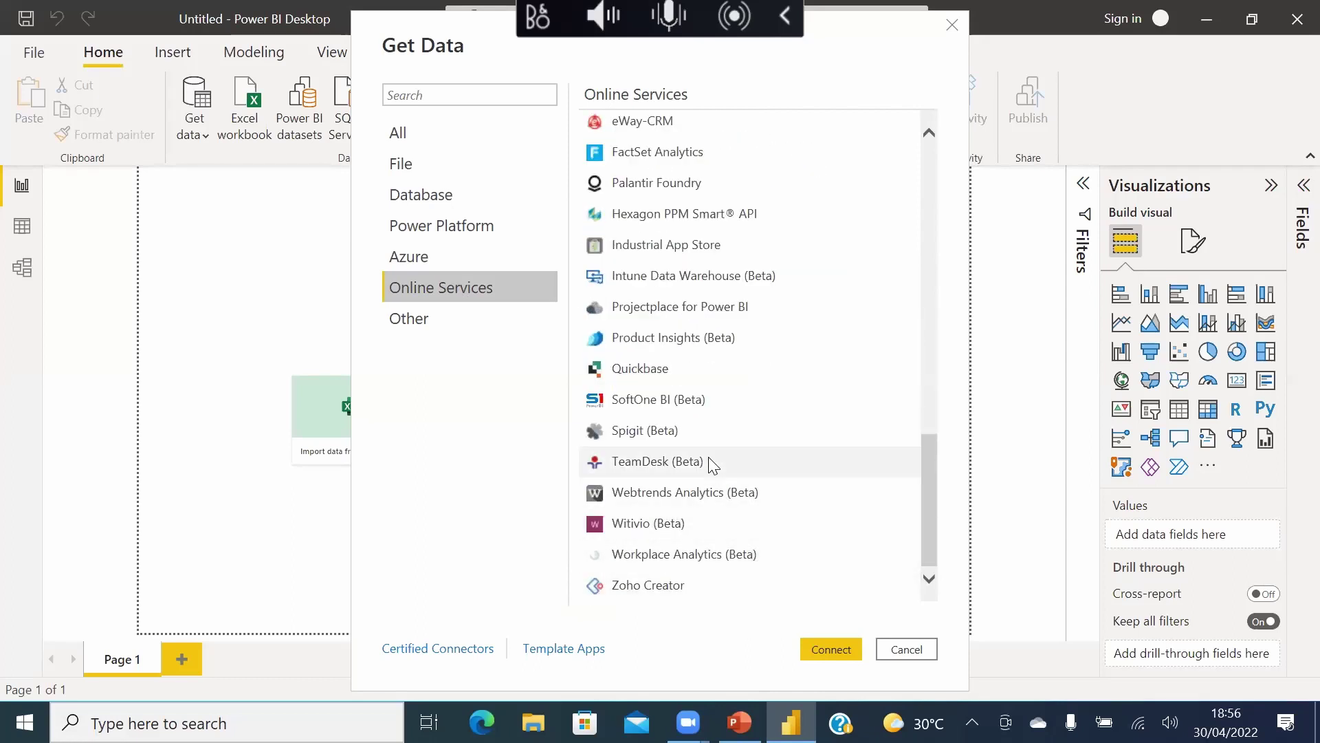
scroll(713, 466, "up", 2)
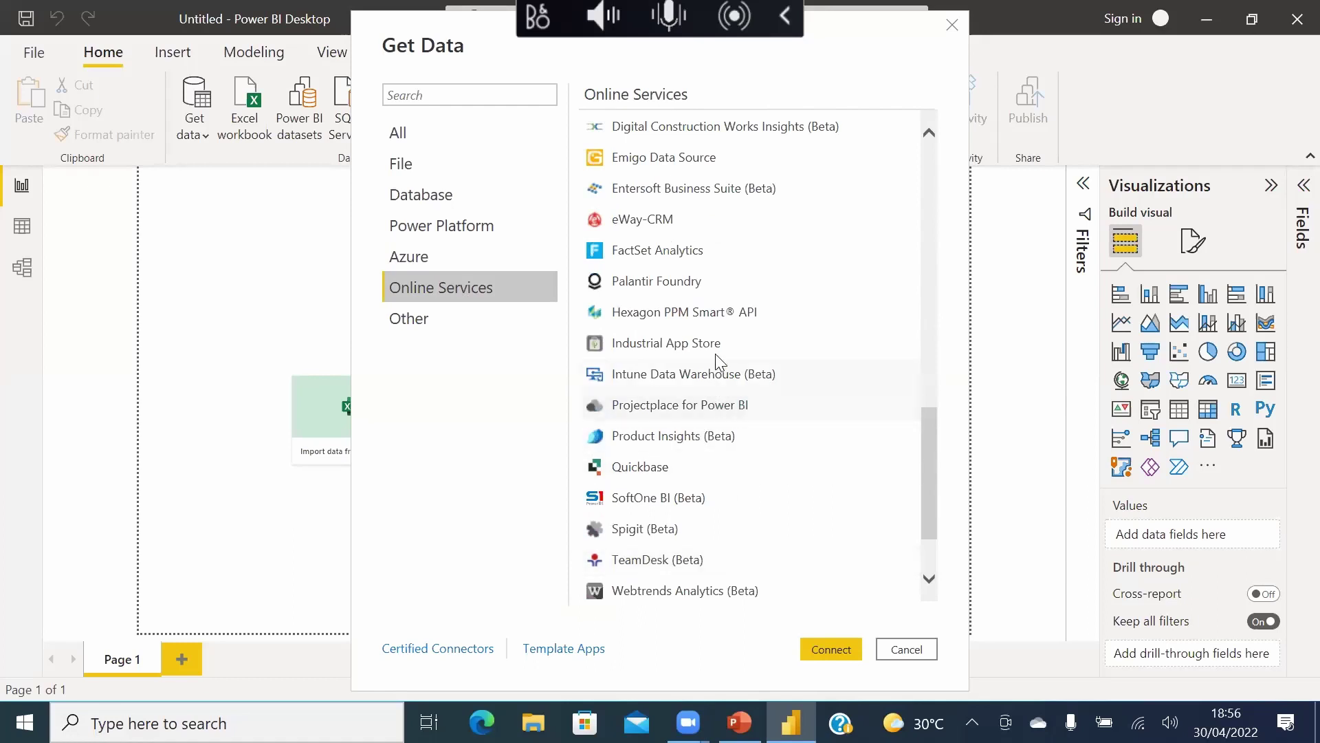
scroll(694, 297, "up", 3)
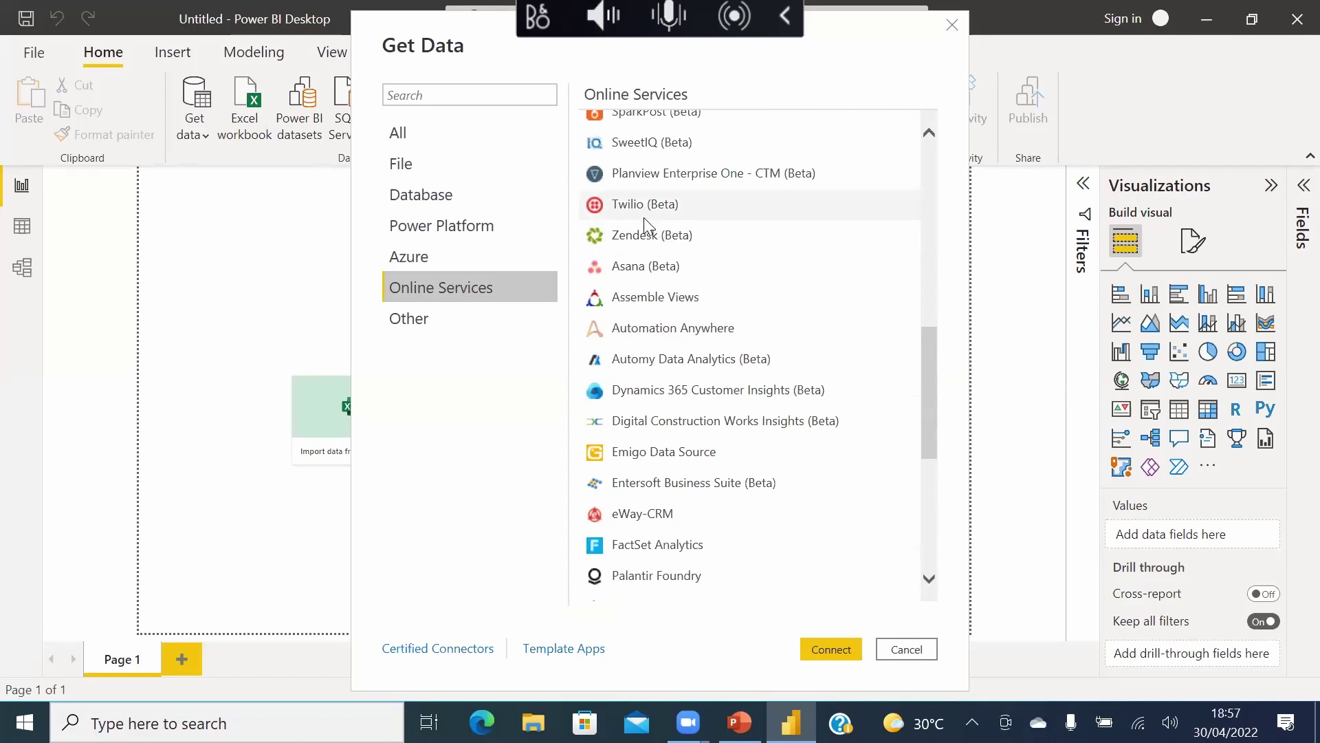
scroll(671, 244, "up", 1)
scroll(672, 244, "up", 1)
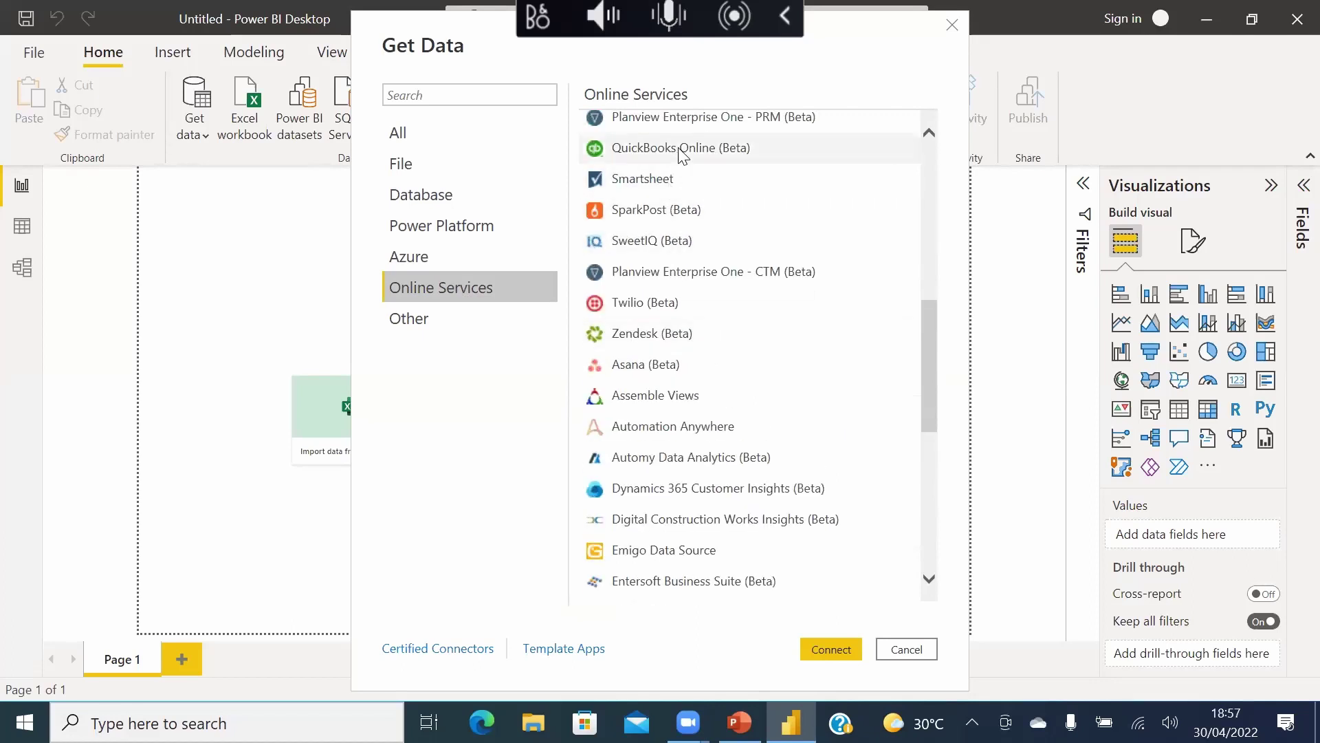
scroll(665, 168, "up", 1)
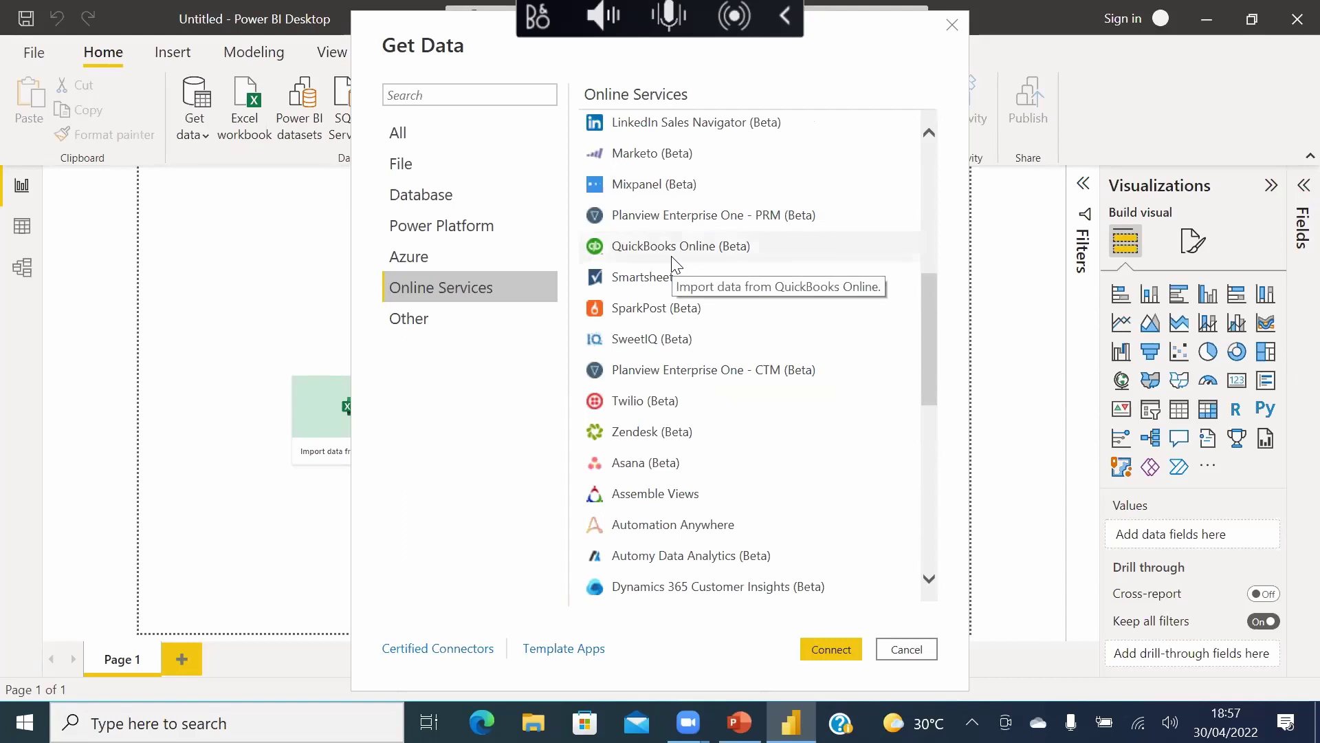
scroll(688, 275, "up", 2)
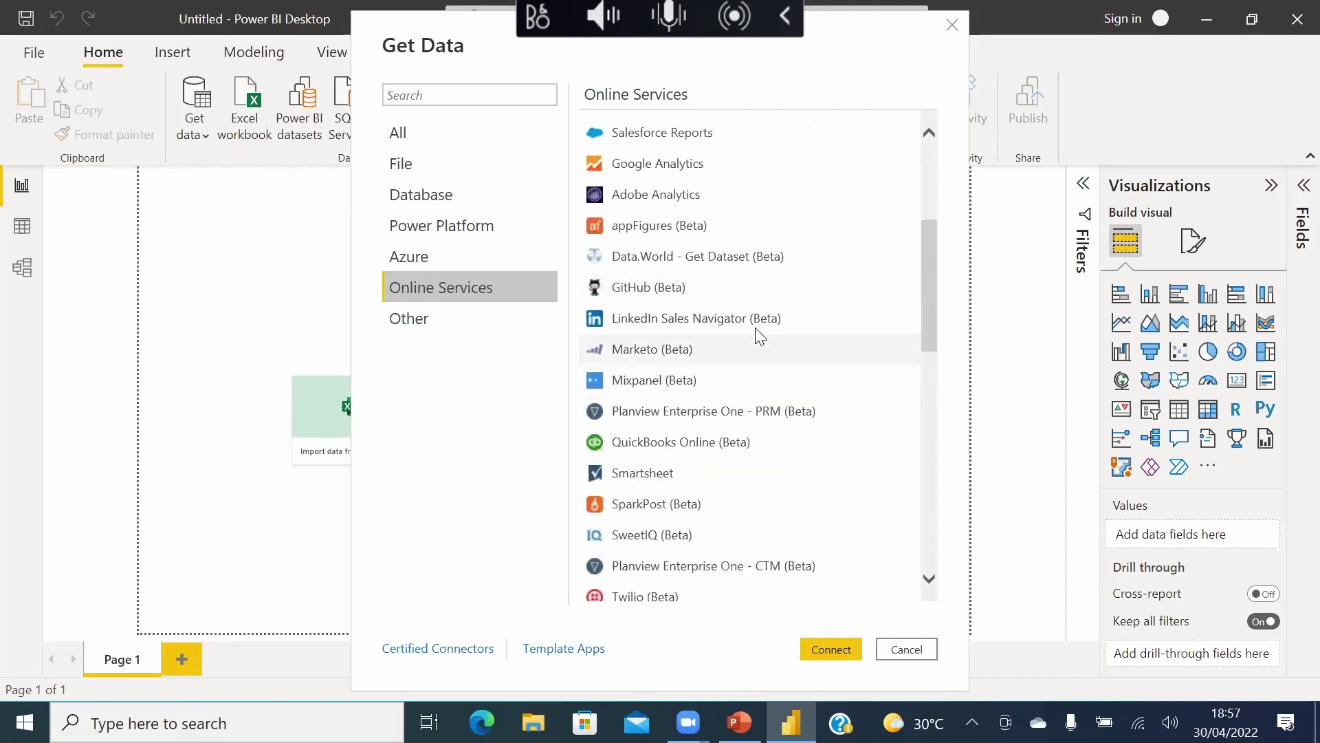
scroll(759, 337, "up", 3)
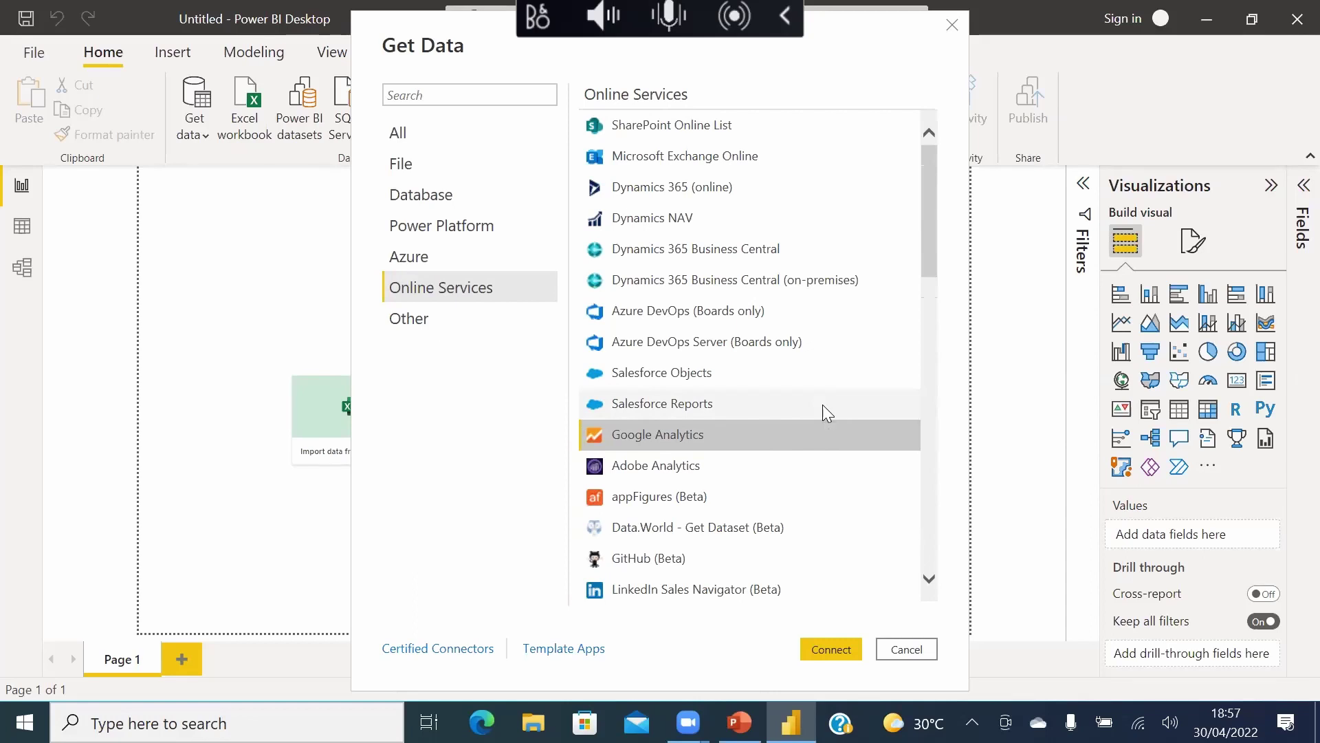
left_click(428, 319)
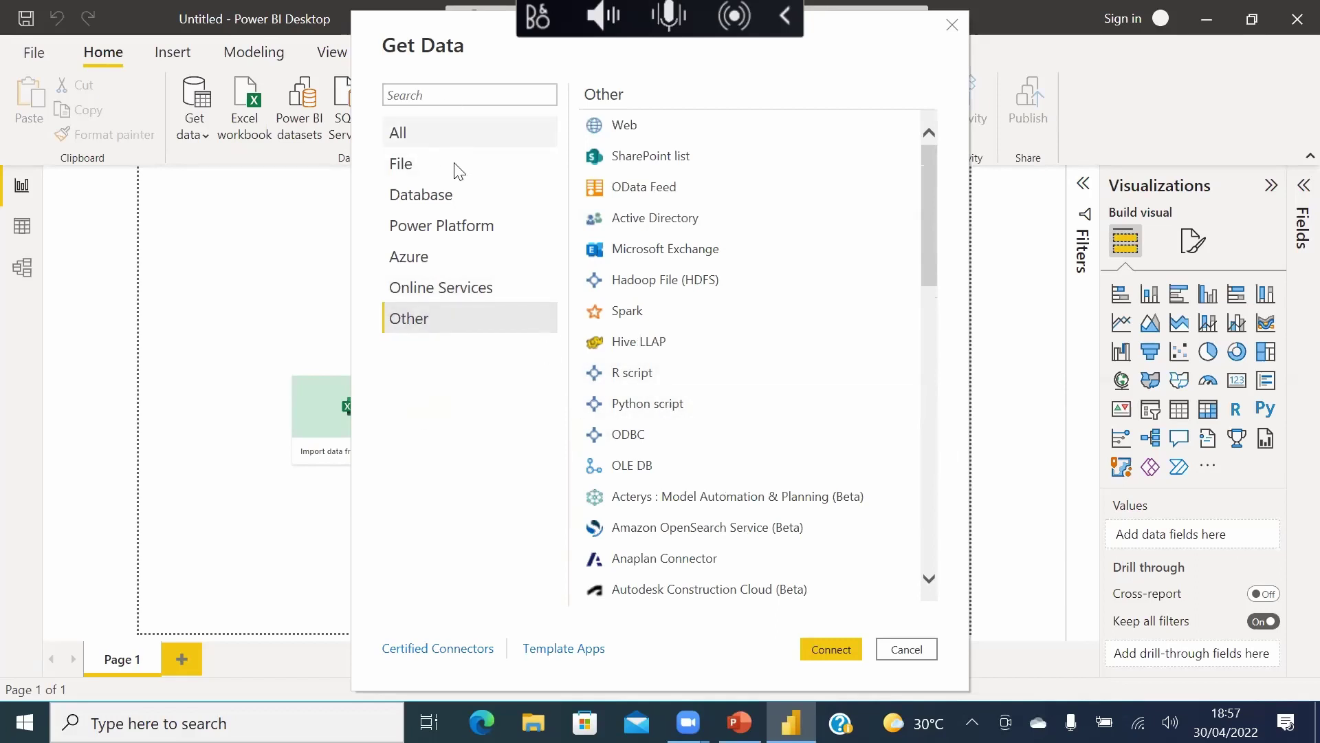
left_click(465, 142)
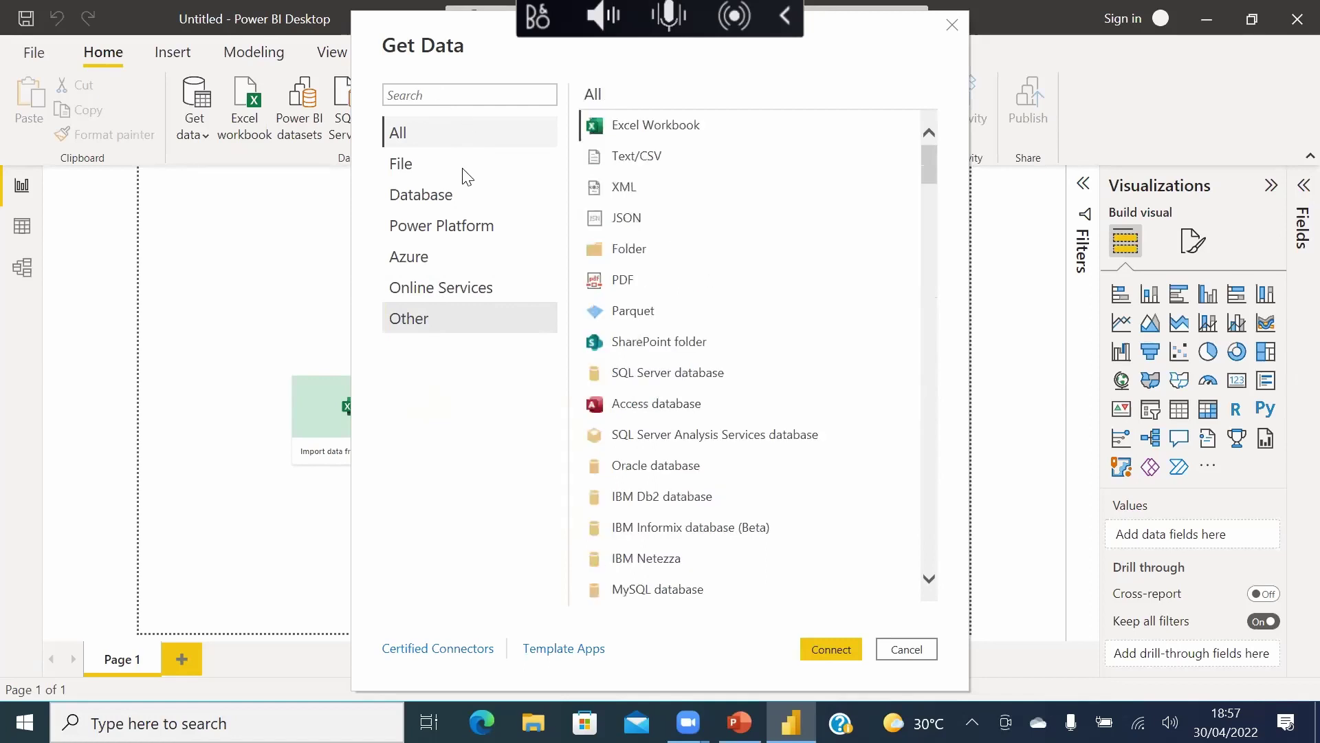
- Choose Excel Workbook from the File sources and connect to it
left_click(536, 161)
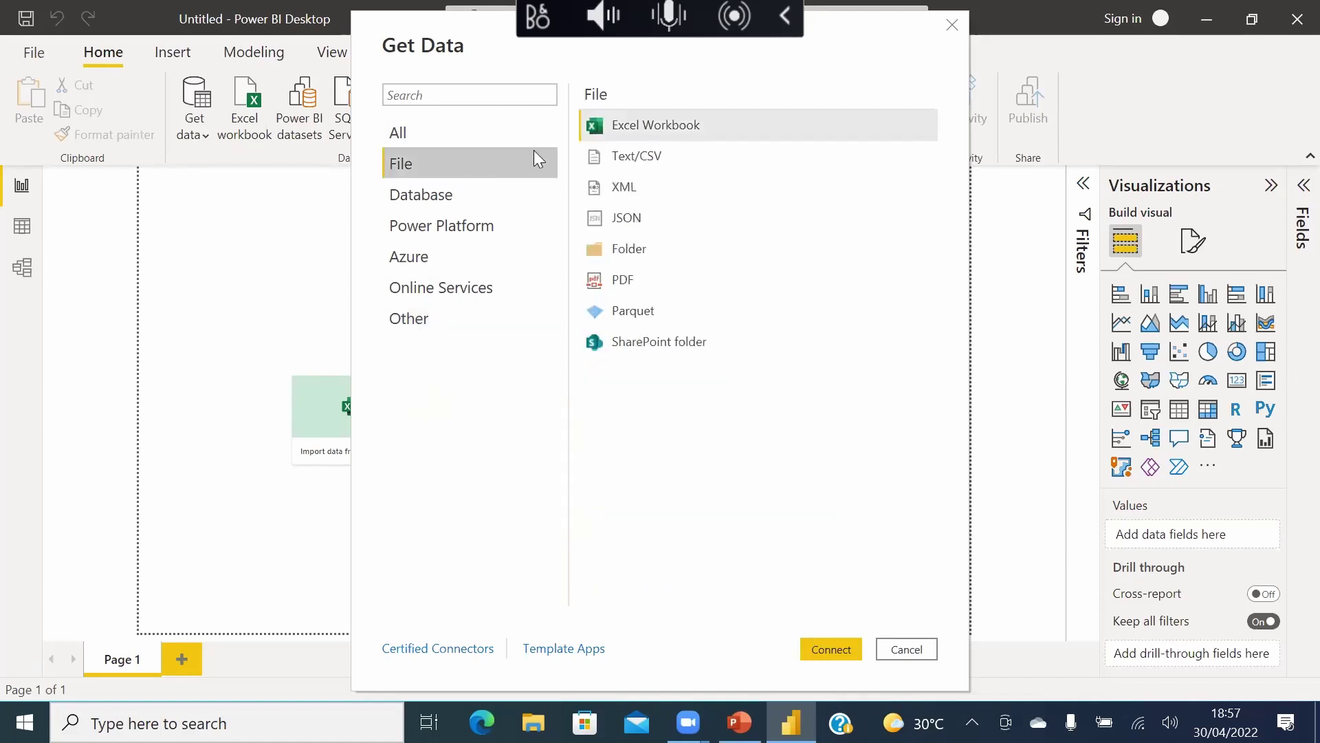
left_click(664, 128)
left_click(832, 649)
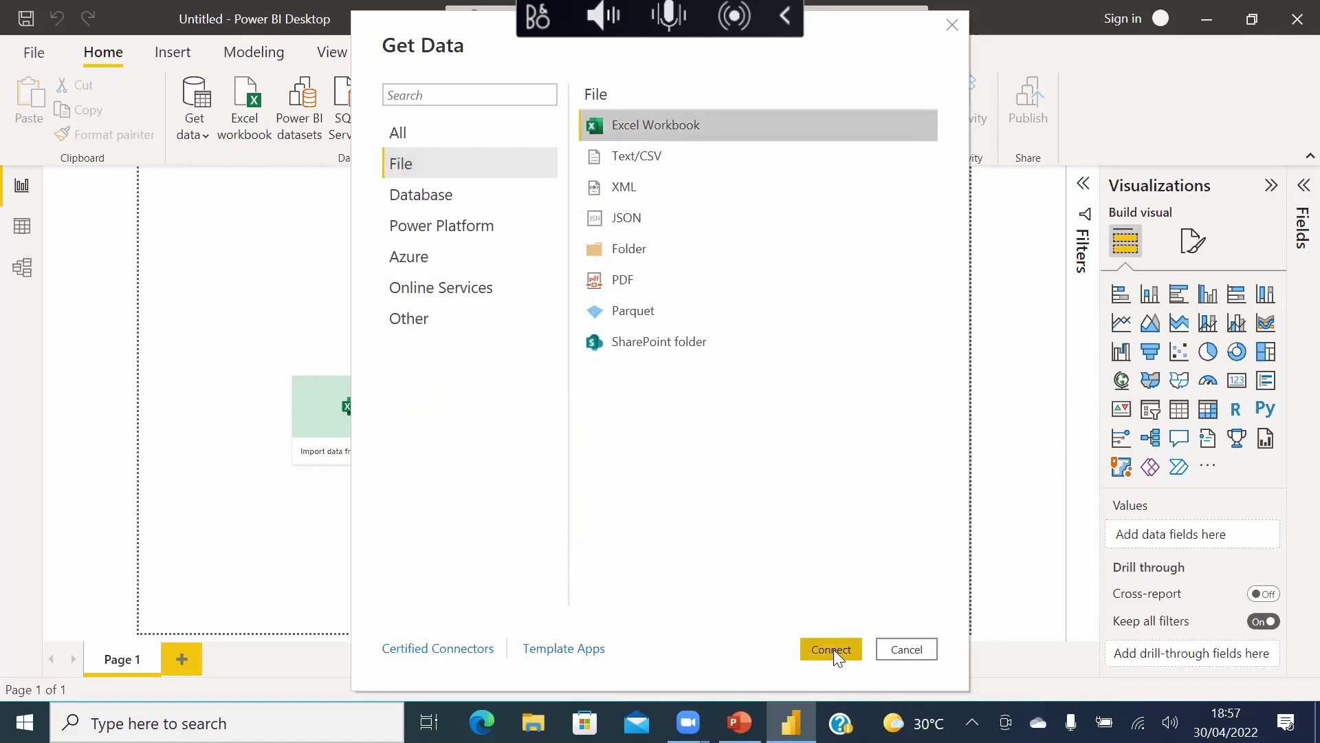
- Open the sample_-_superstore workbook from the PowerBI folder on the Desktop as the data source
left_click(86, 159)
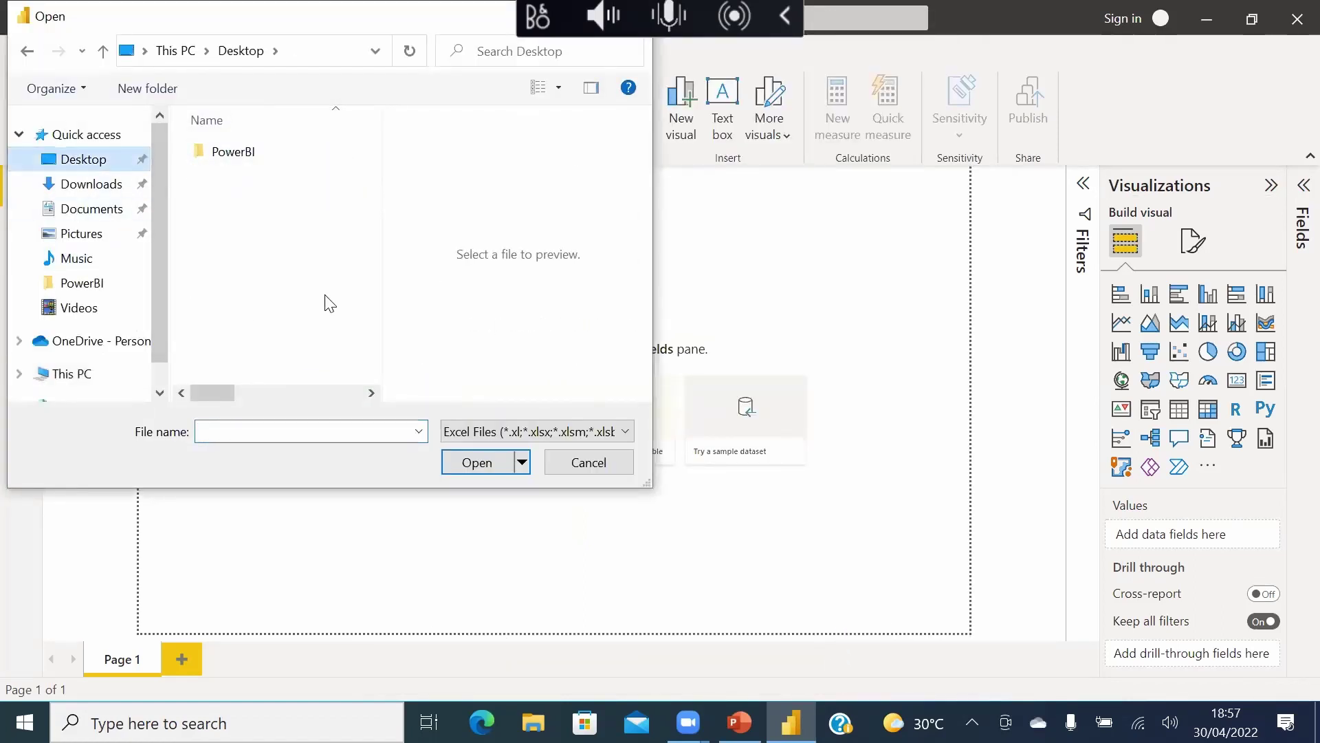
left_click_drag(383, 246, 586, 255)
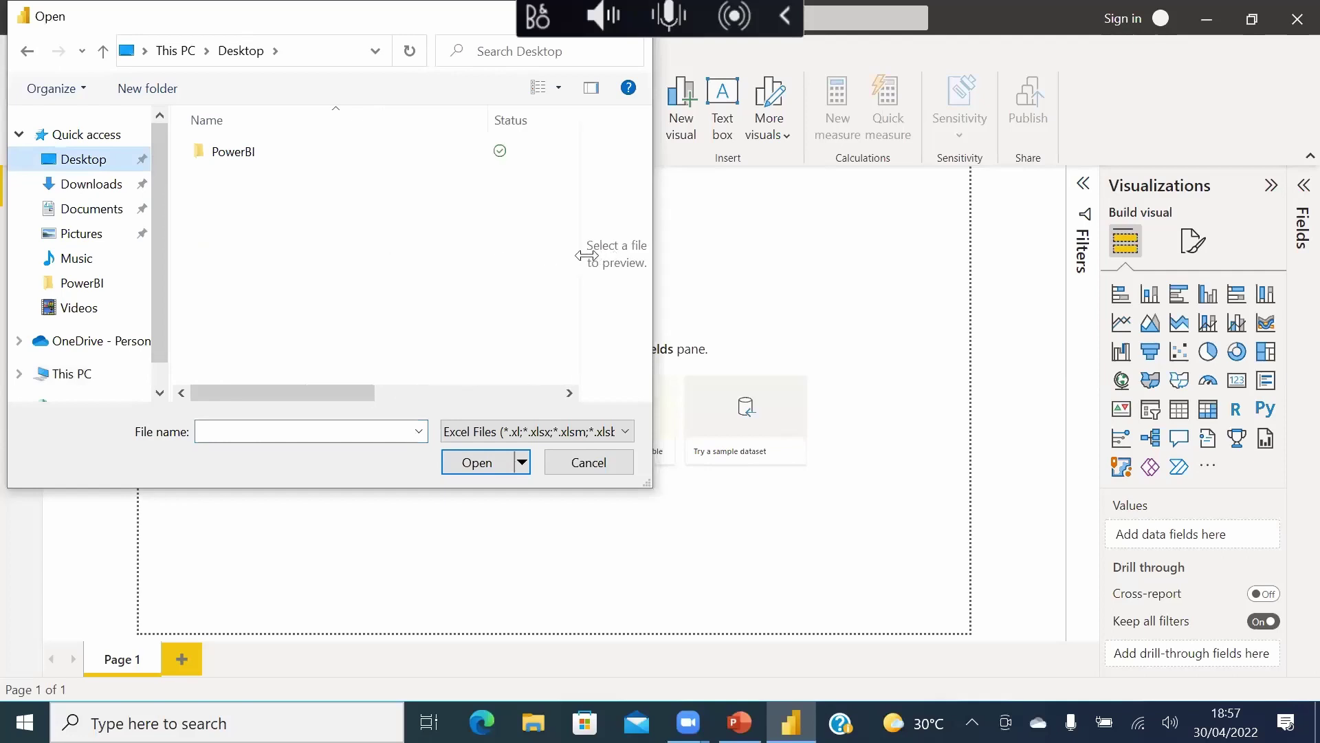
double_click(247, 152)
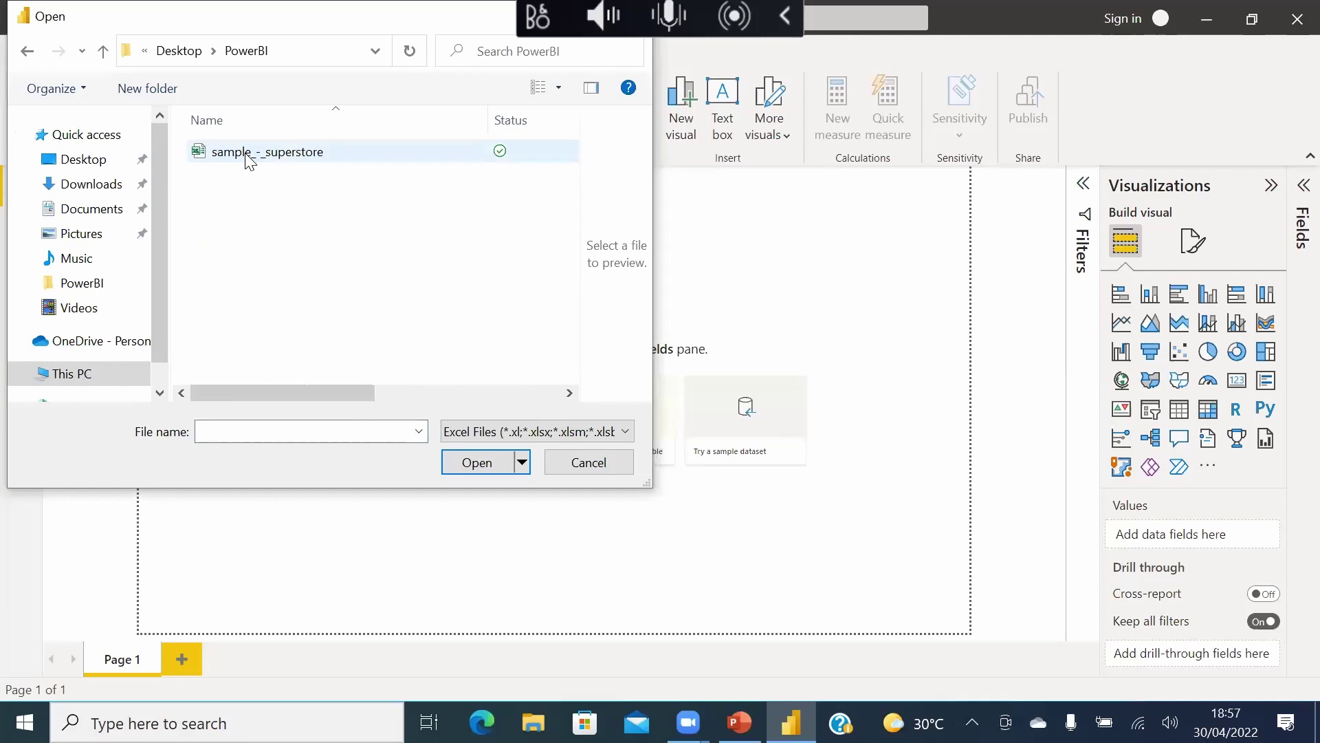
left_click(249, 161)
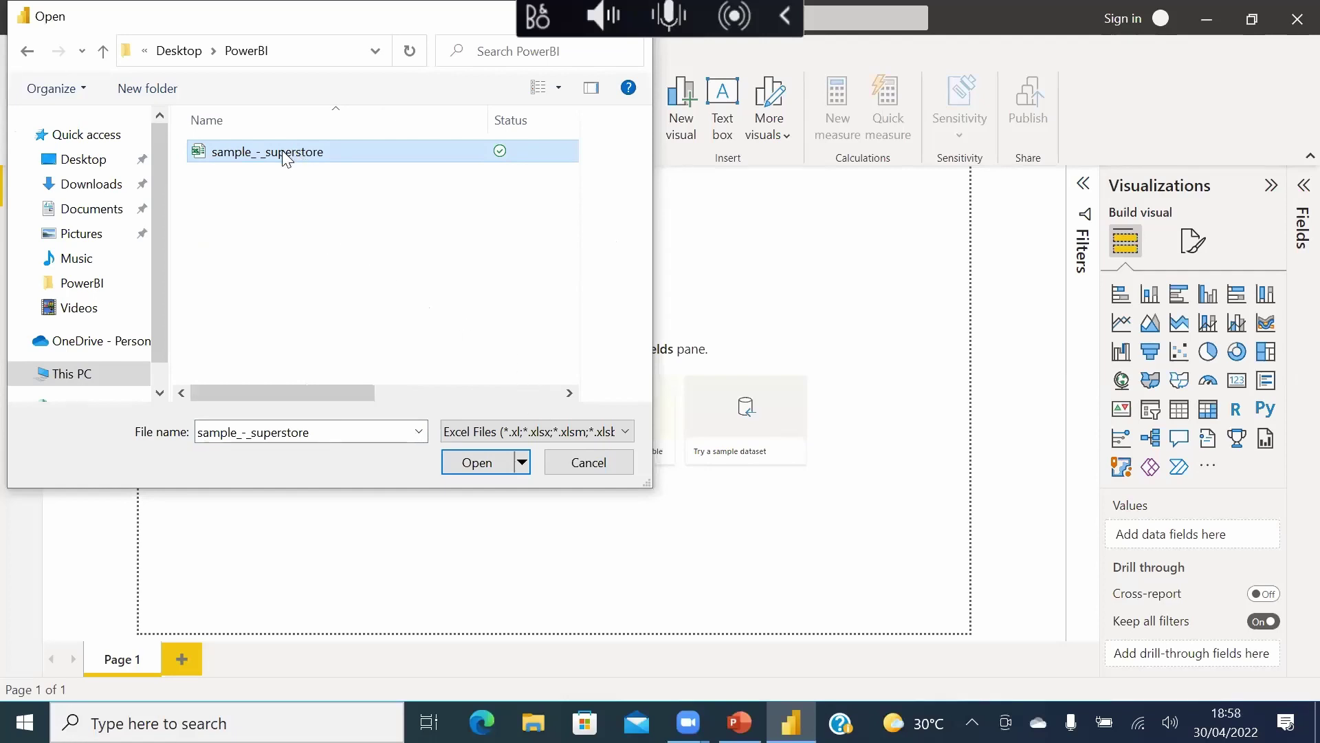
left_click(474, 467)
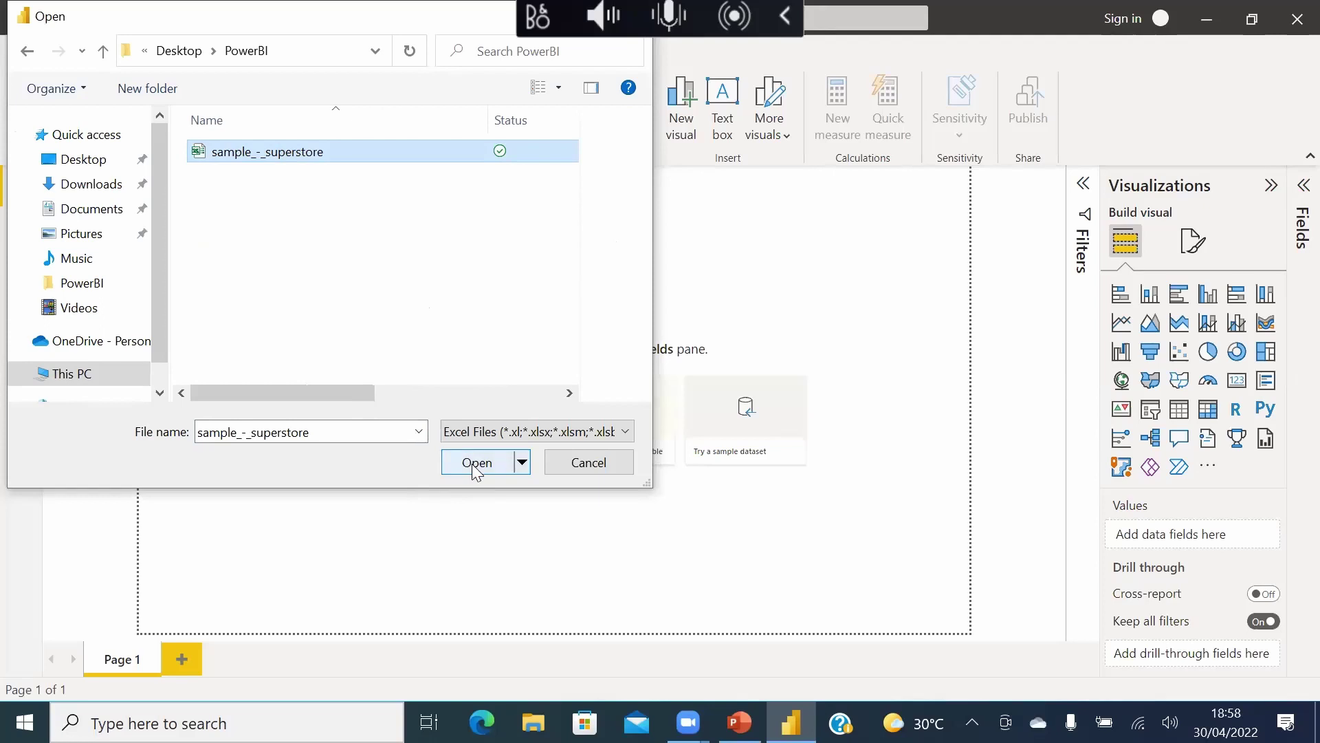
left_click(476, 463)
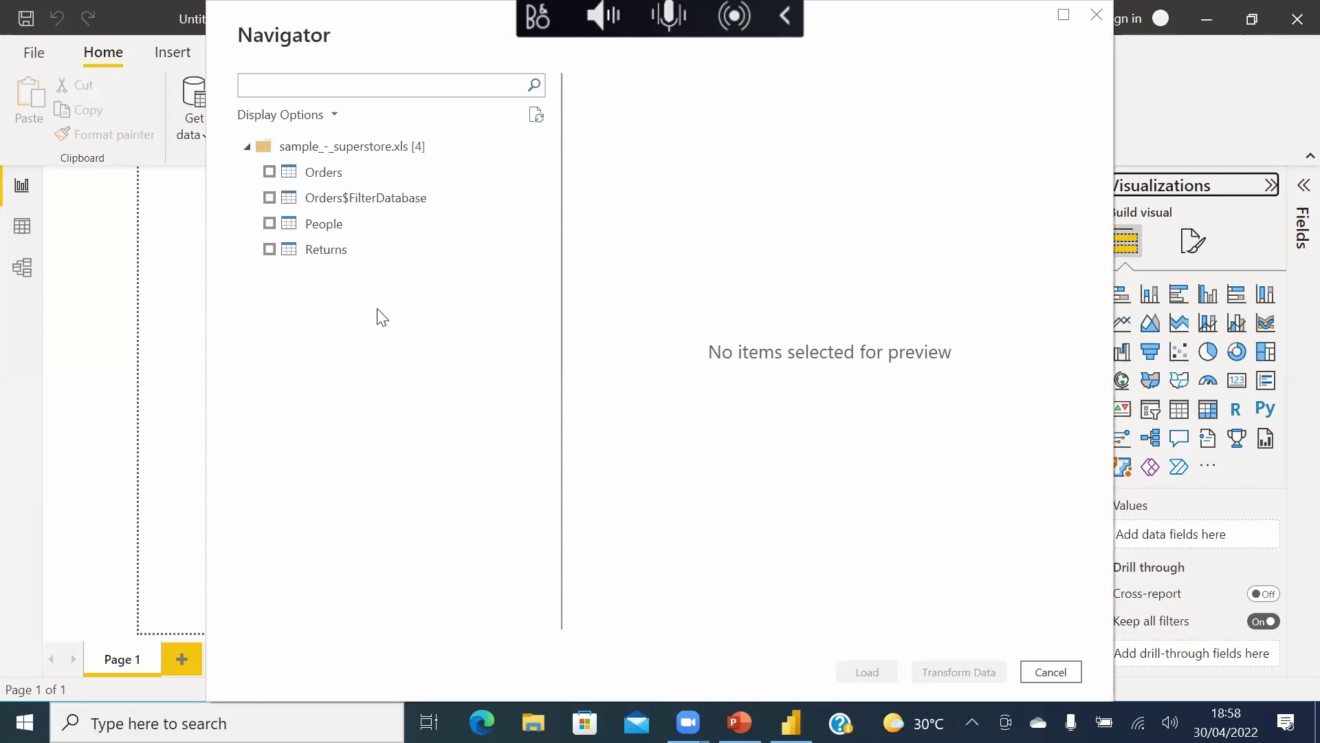
- Preview the Orders, Orders$FilterDatabase, People and Returns tables in the Navigator
left_click(291, 175)
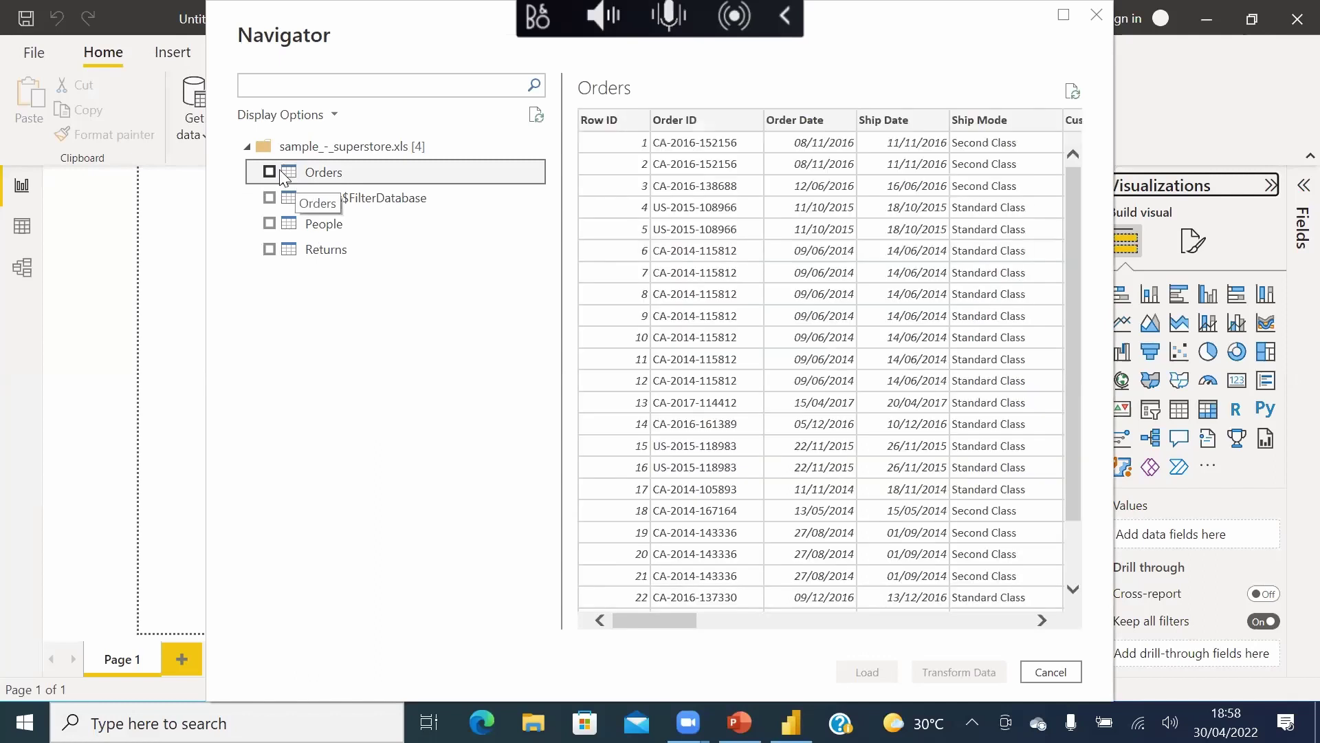
left_click(305, 207)
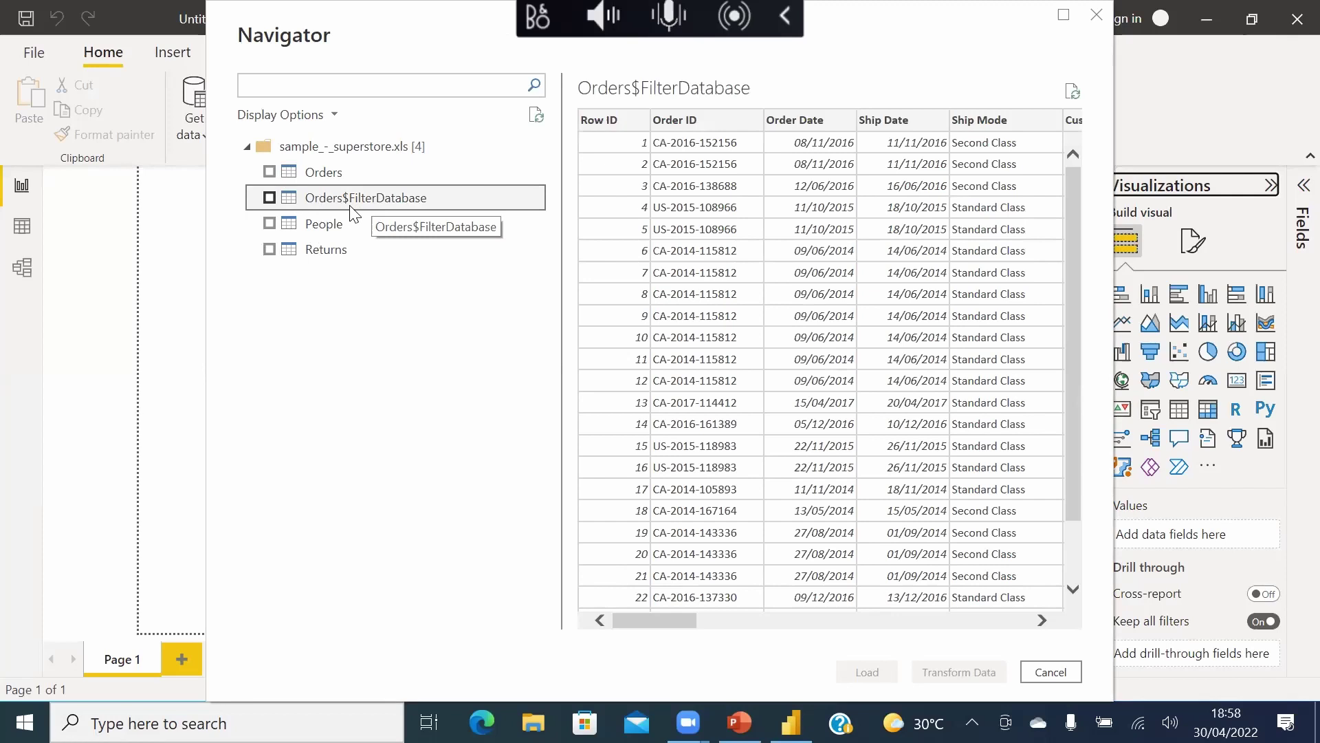
left_click(309, 232)
left_click(305, 260)
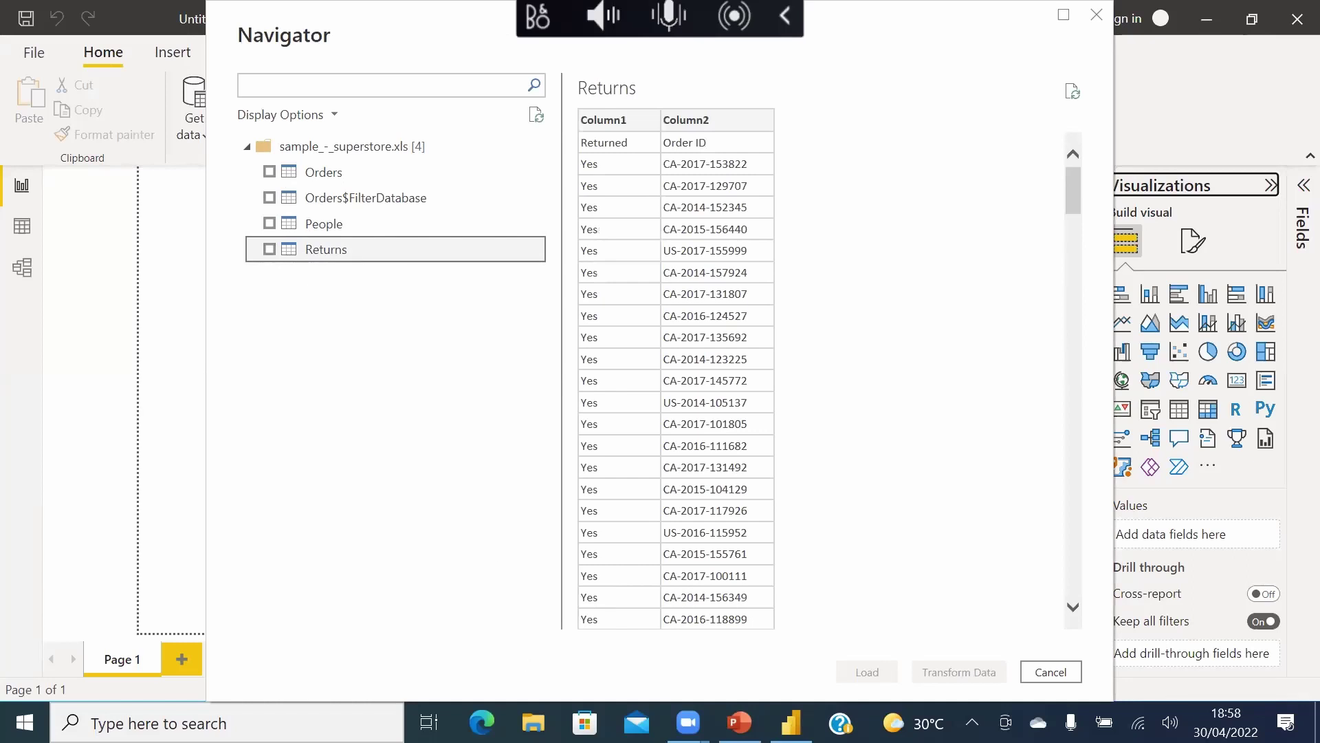
- Switch to File Explorer and open sample_-_superstore from the Desktop's PowerBI folder in Excel
left_click(533, 722)
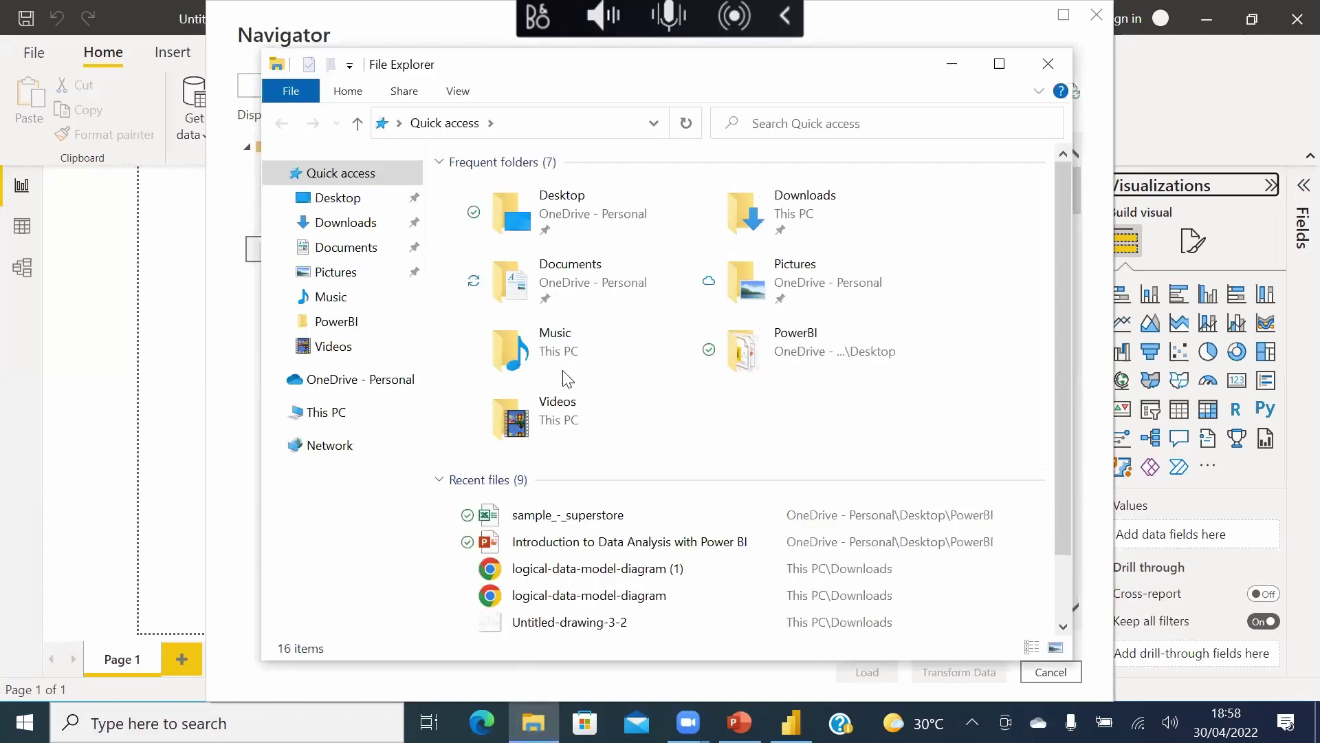
double_click(828, 214)
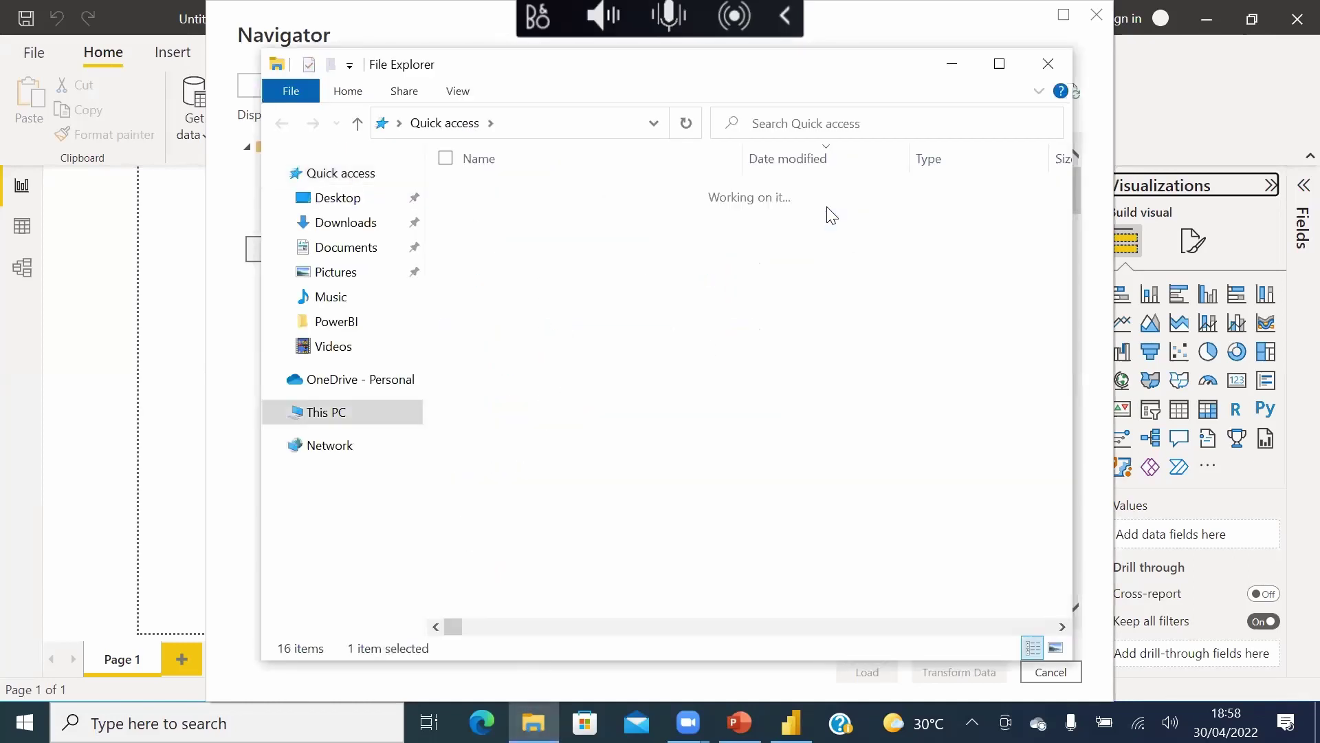
left_click(337, 198)
double_click(506, 194)
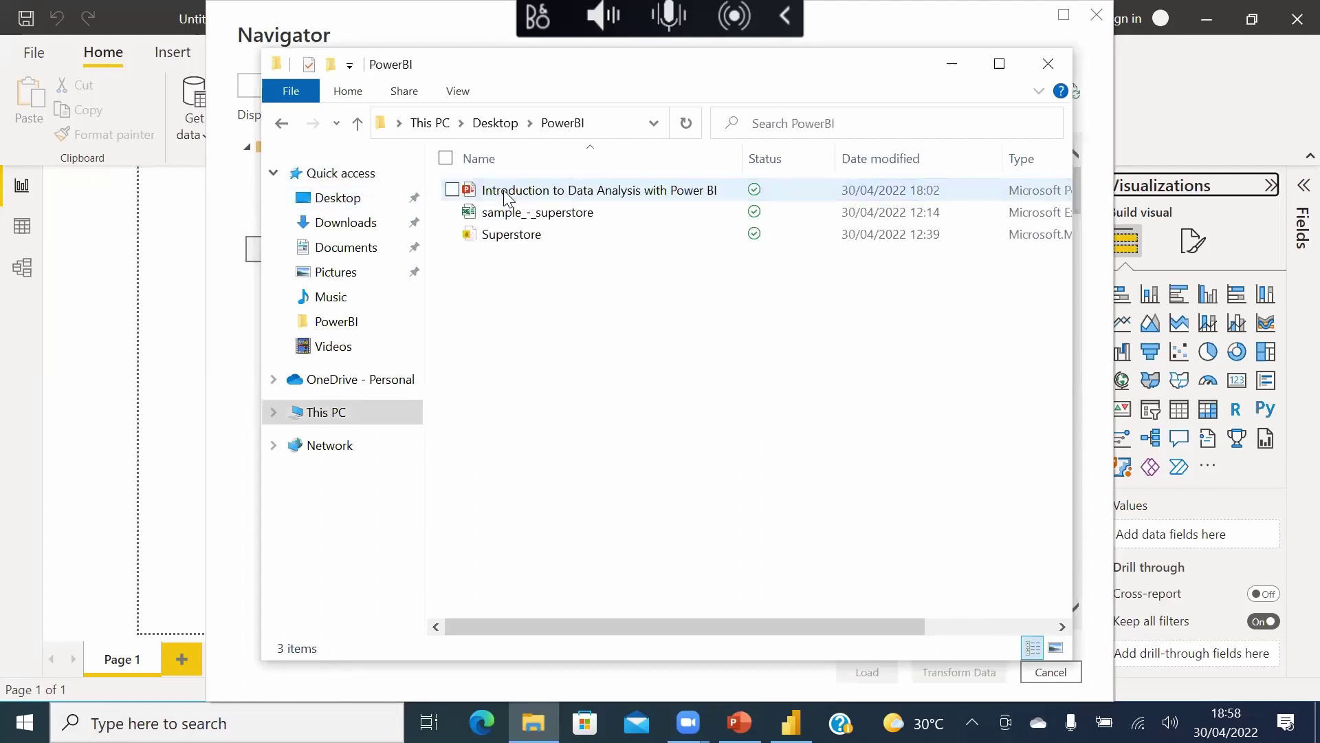
double_click(540, 218)
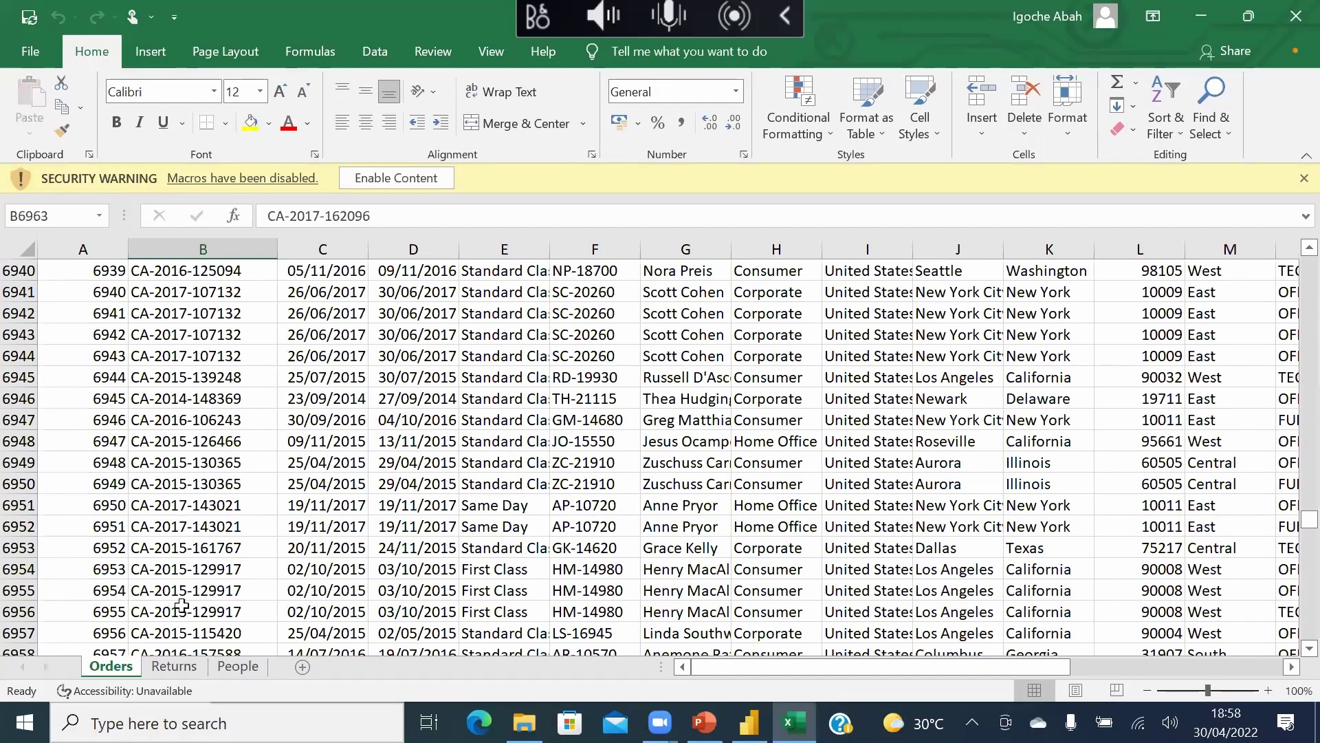
- View the Returns and People sheets of the workbook, and return to the Orders sheet
key("ctrl+Page_Down")
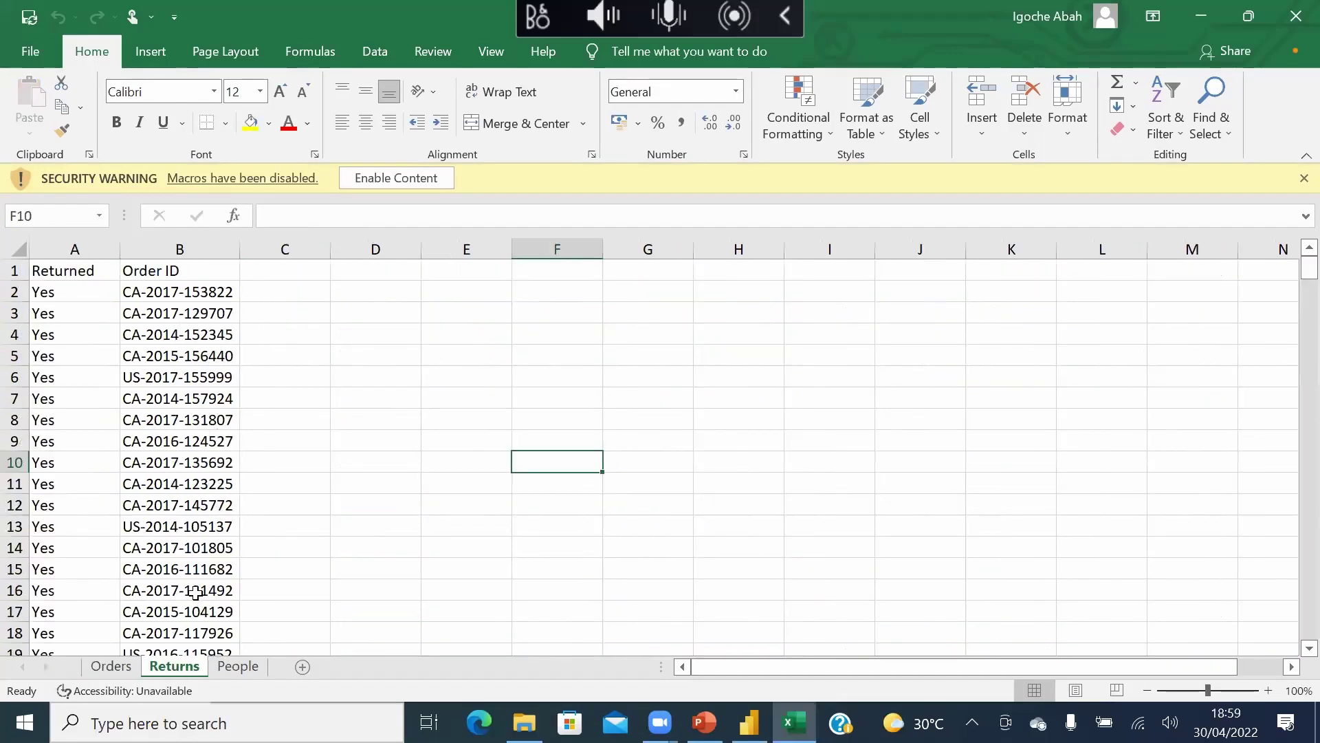
left_click(238, 667)
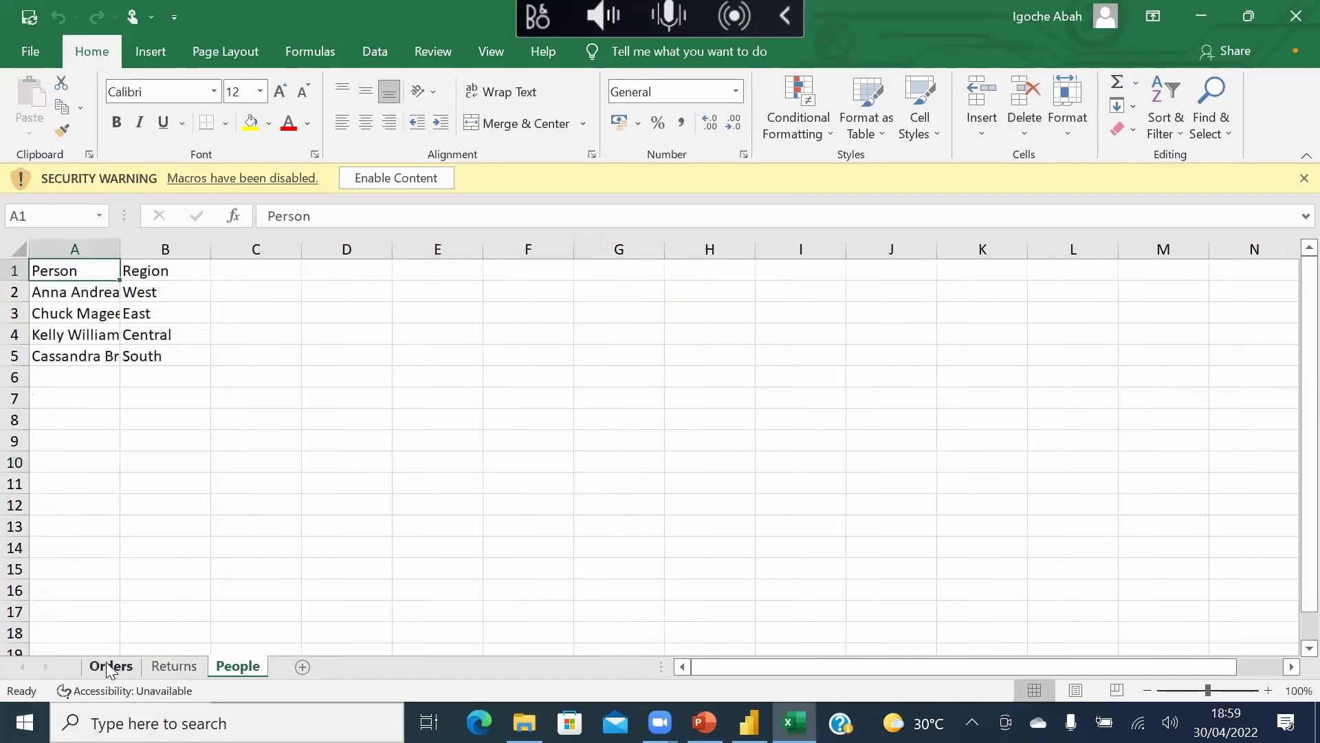
left_click(110, 666)
- Examine the Orders data across its columns along row 6933, through to the empty columns past U
left_click(79, 372)
key("Right")
key("Right")
key("Right")
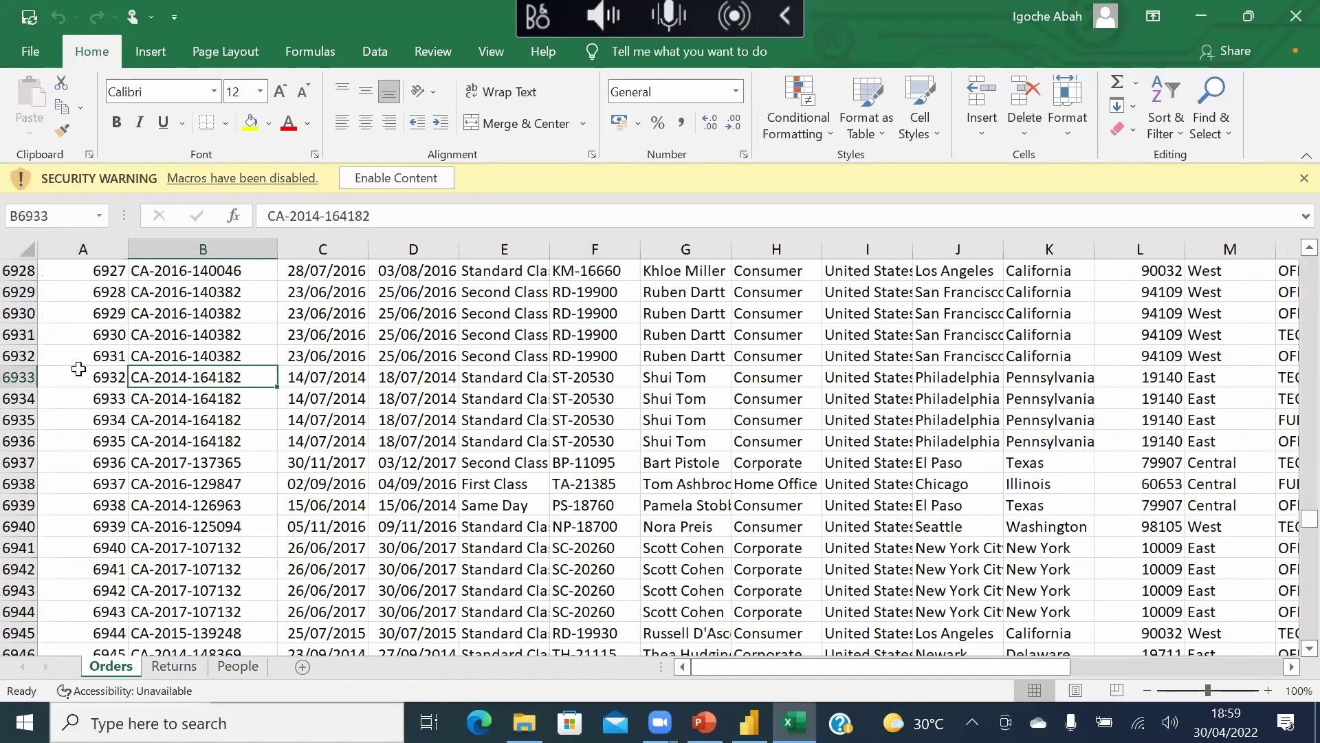
key("Right")
key("Right")
key("Right")
key("Right")
key("Right")
key("Right")
key("Right")
key("Right")
key("Right")
key("Right")
key("Right")
key("Right")
key("Right")
key("Right")
key("Right")
key("Right")
key("Right")
key("Right")
key("Right")
key("Right")
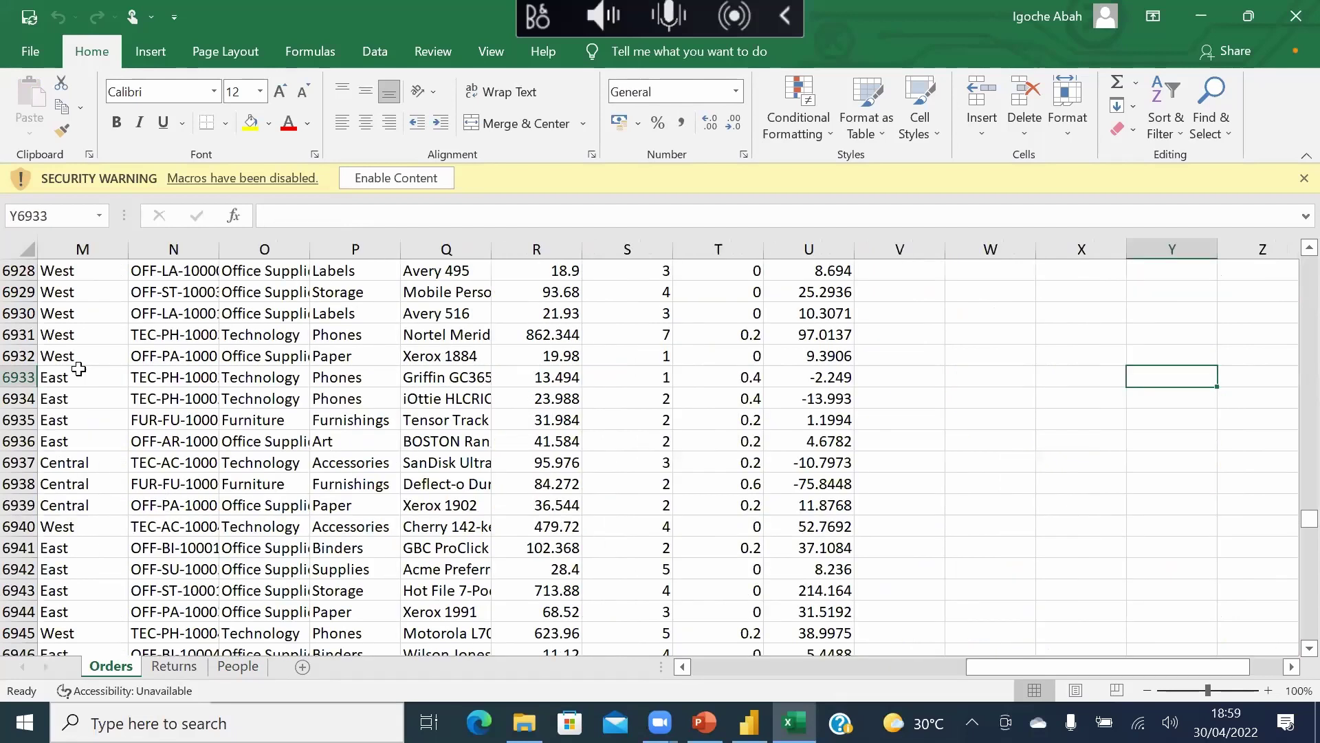
- Examine the Orders sheet's column headings in row 1, from Row ID across to Profit
key("Home")
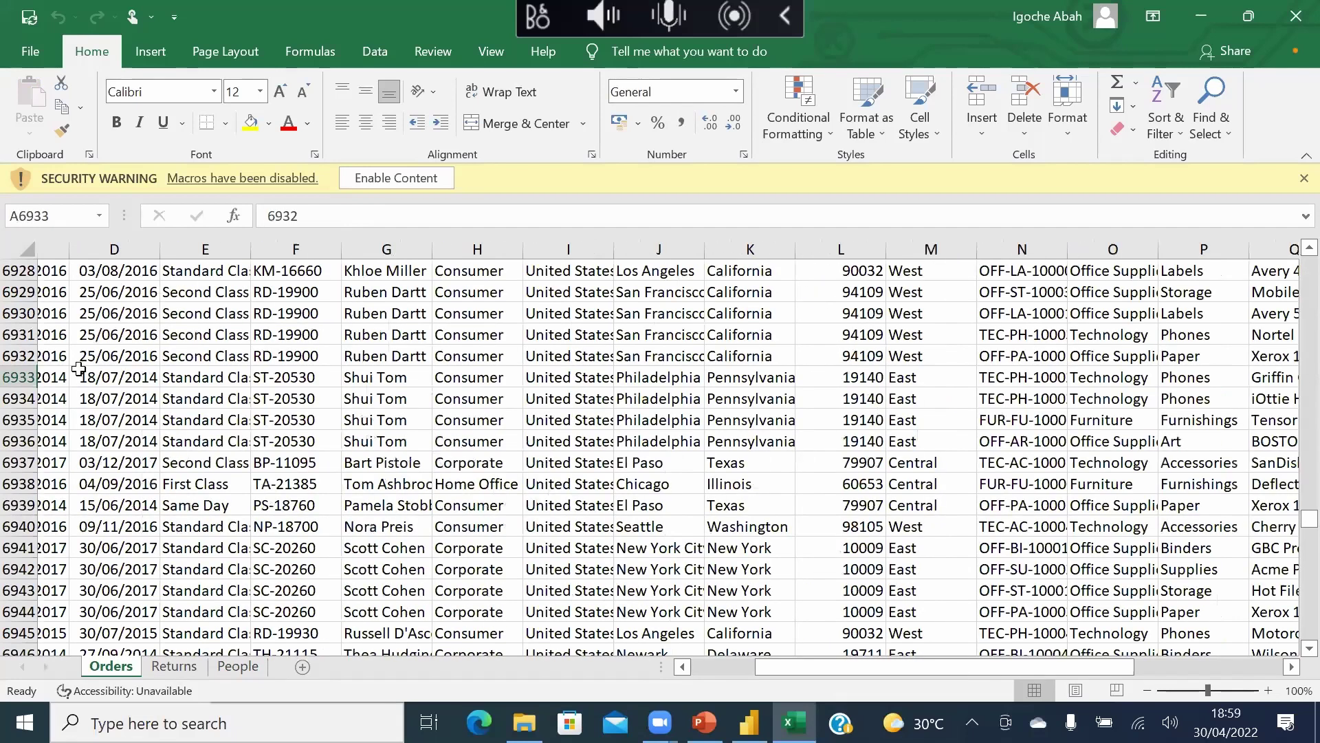
key("ctrl+Up")
key("Right")
key("Right")
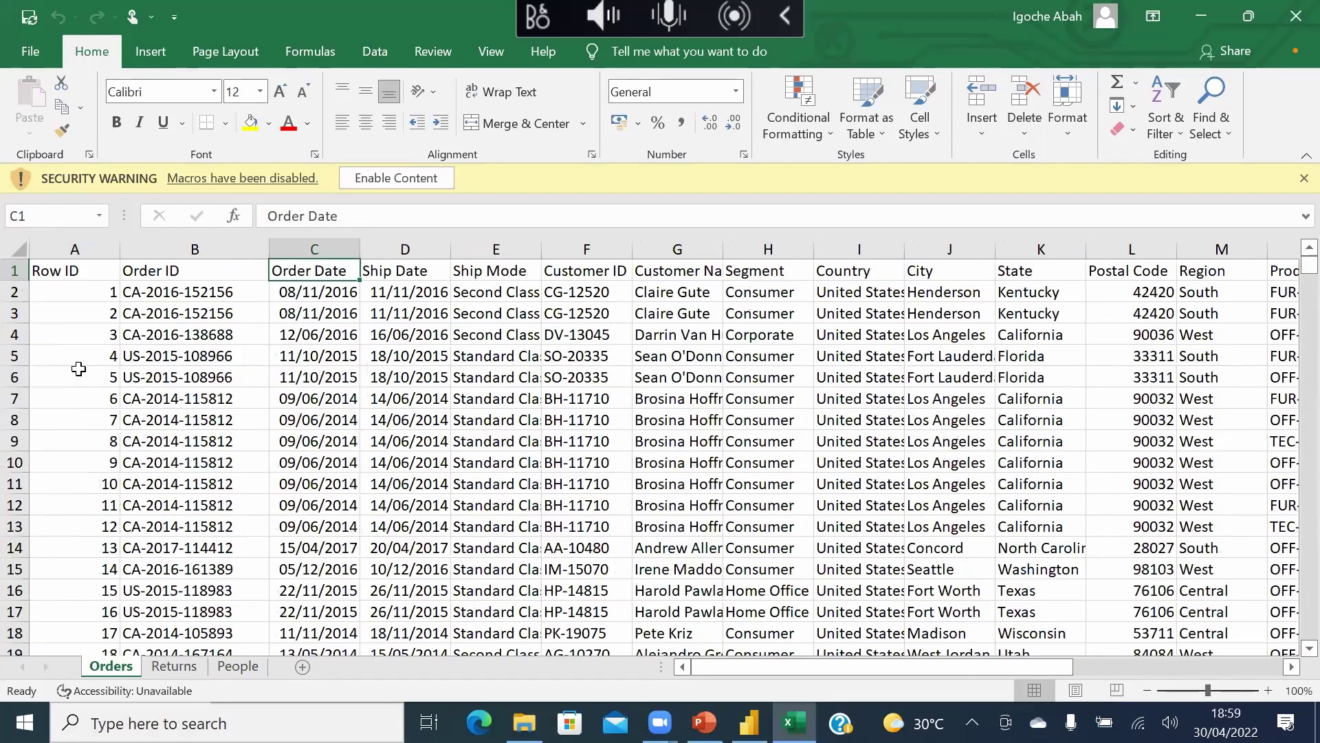
key("Right")
key("Right")
key("Right")
key("Right")
key("Right")
key("Right")
key("Right")
key("Right")
key("Right")
key("Right")
key("Right")
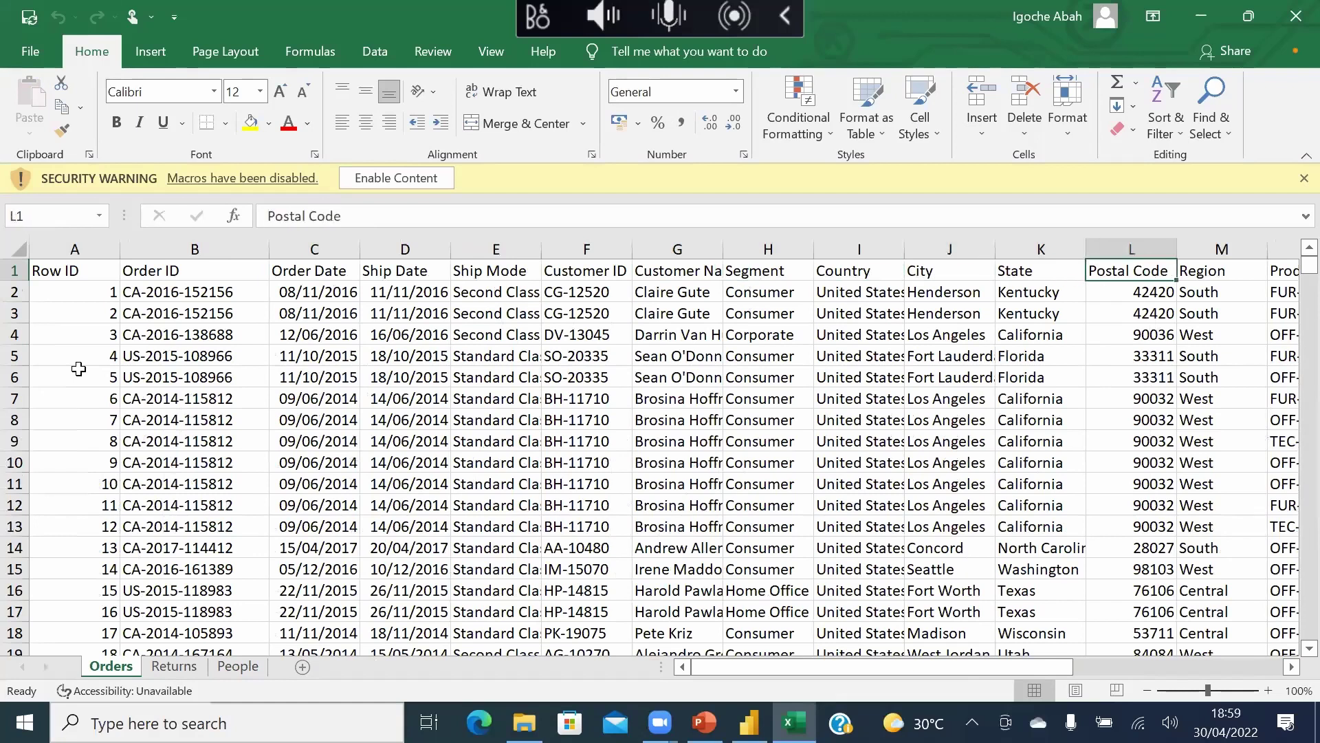
key("Right")
key("Right")
key("Right")
key("Right")
key("Right")
key("Right")
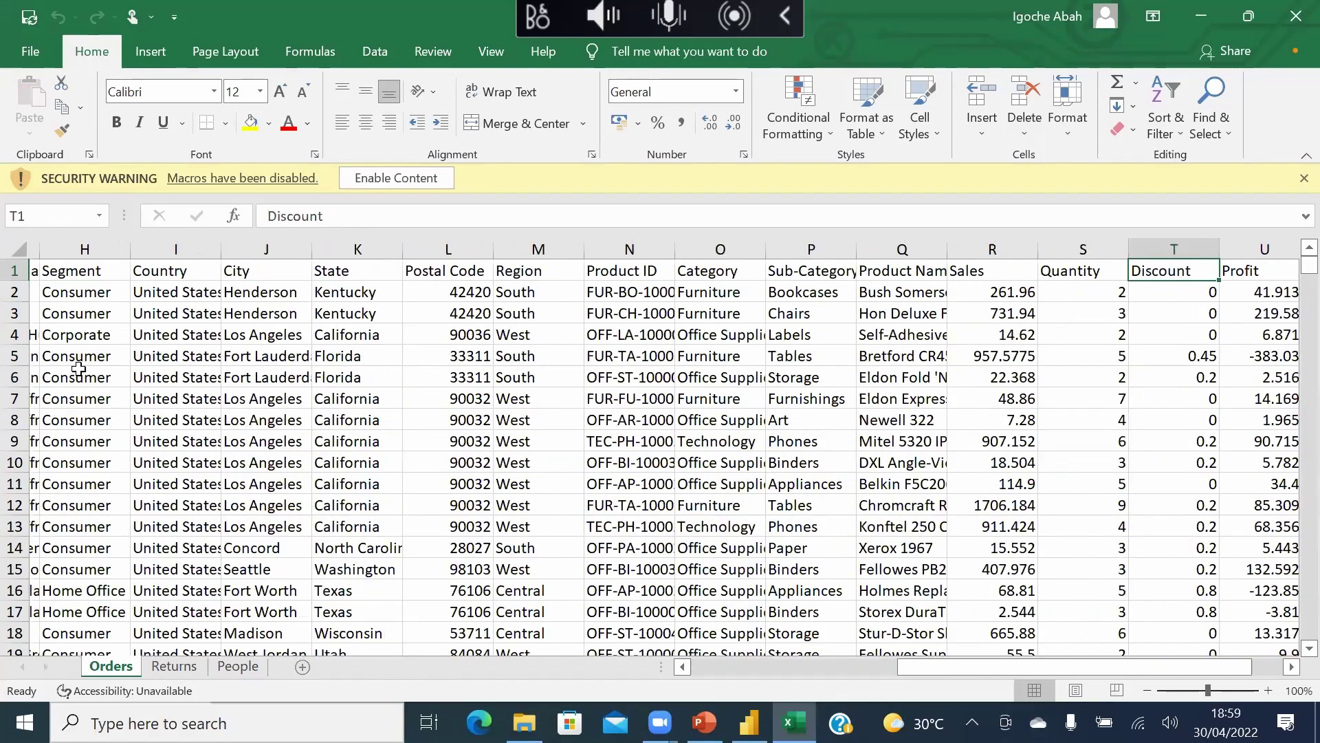
key("Right")
key("Right")
key("Left")
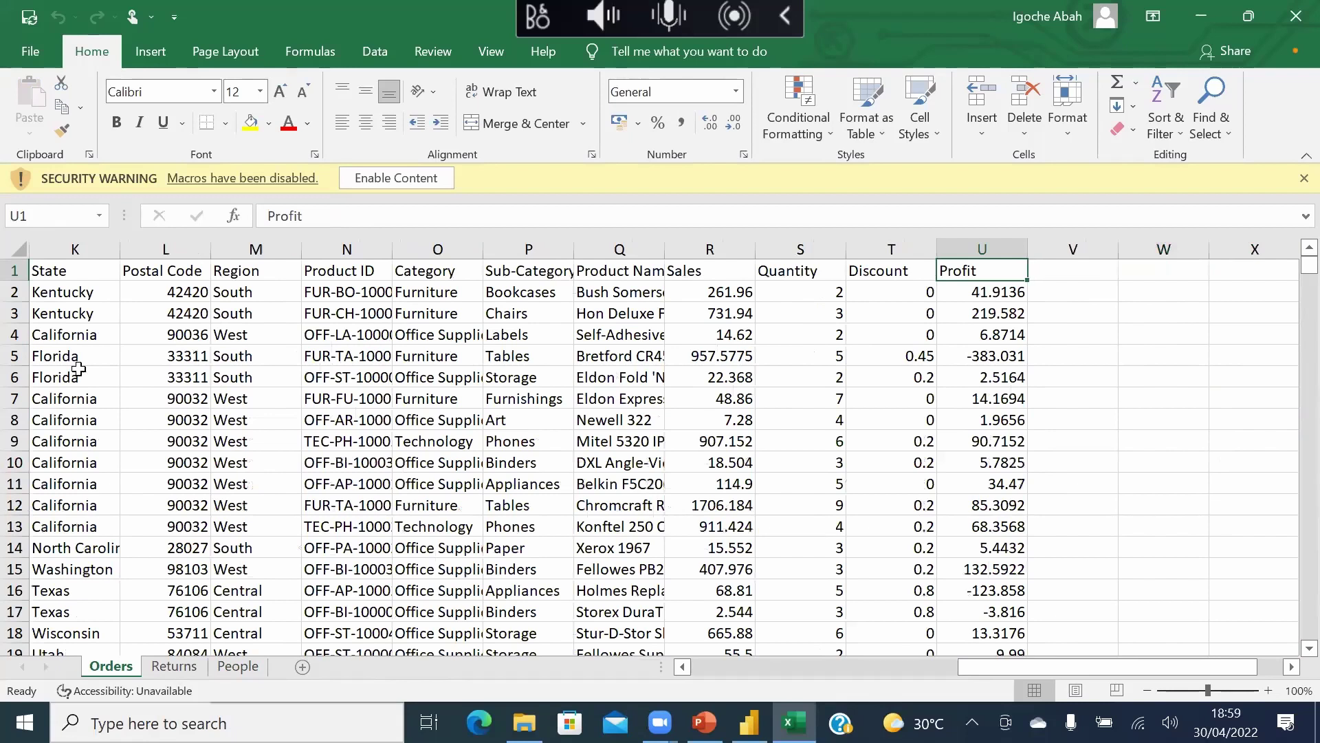
- Review the Returns and People sheets, fitting the Person column's width to its contents
left_click(173, 666)
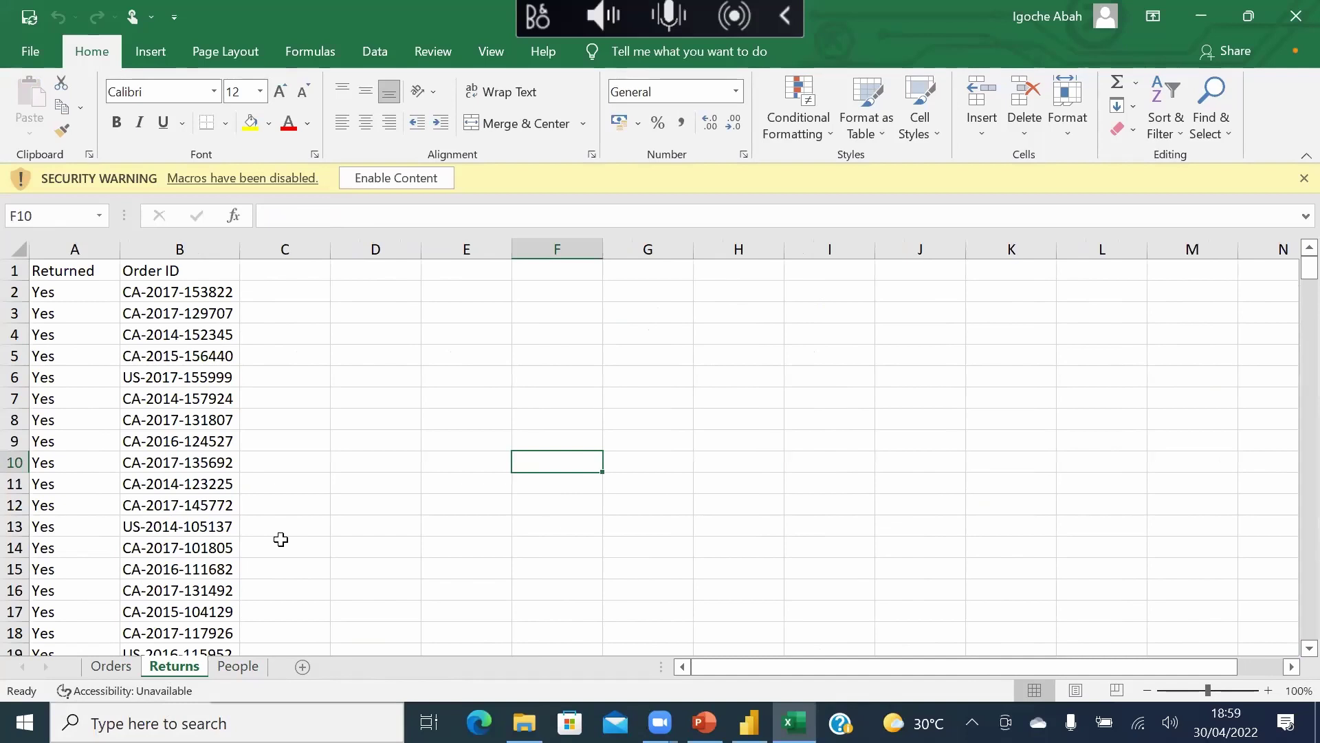
left_click(232, 526)
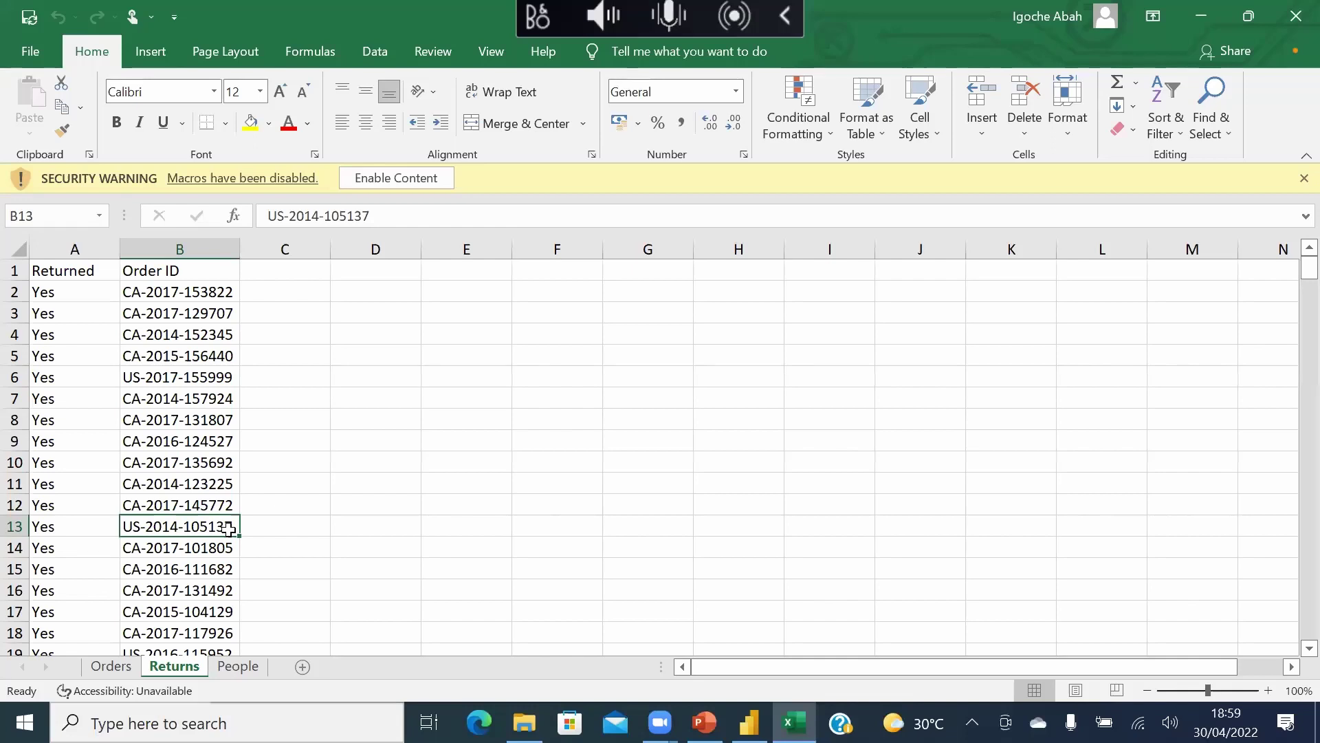
left_click(238, 666)
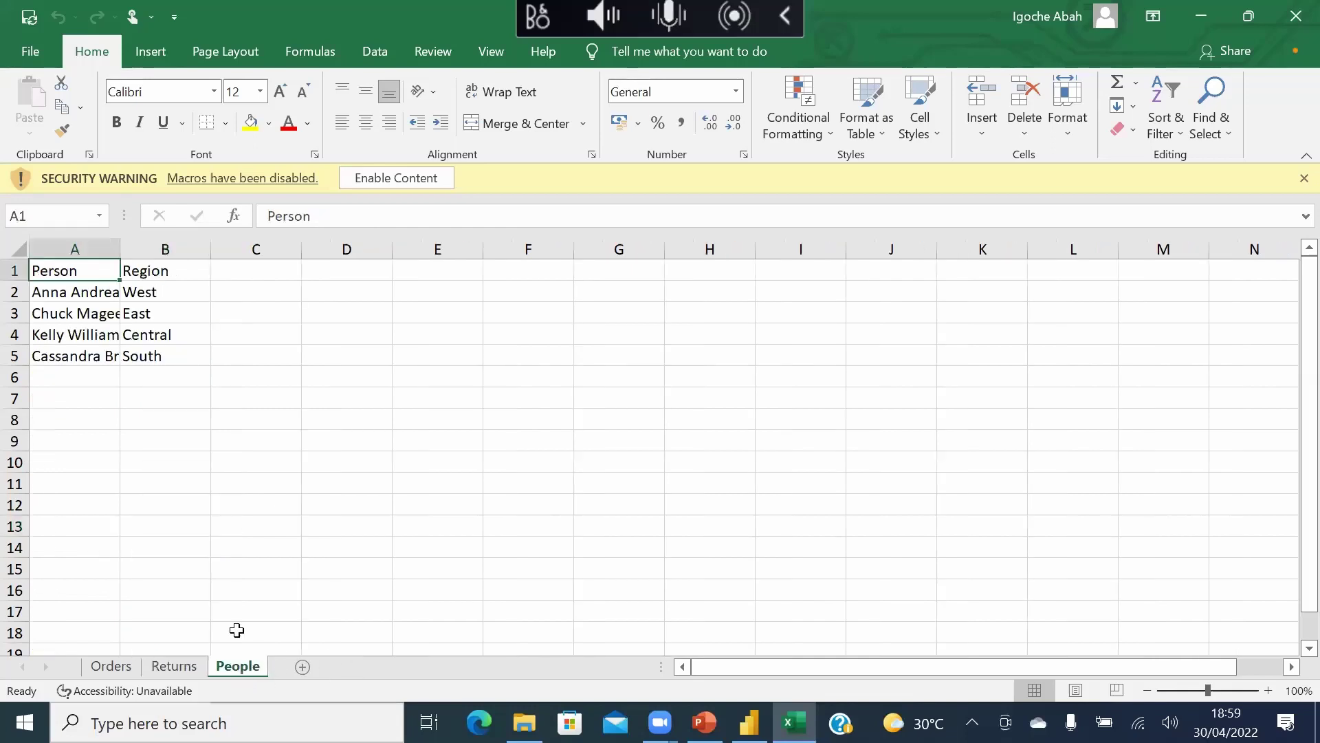
left_click(102, 373)
left_click(115, 338)
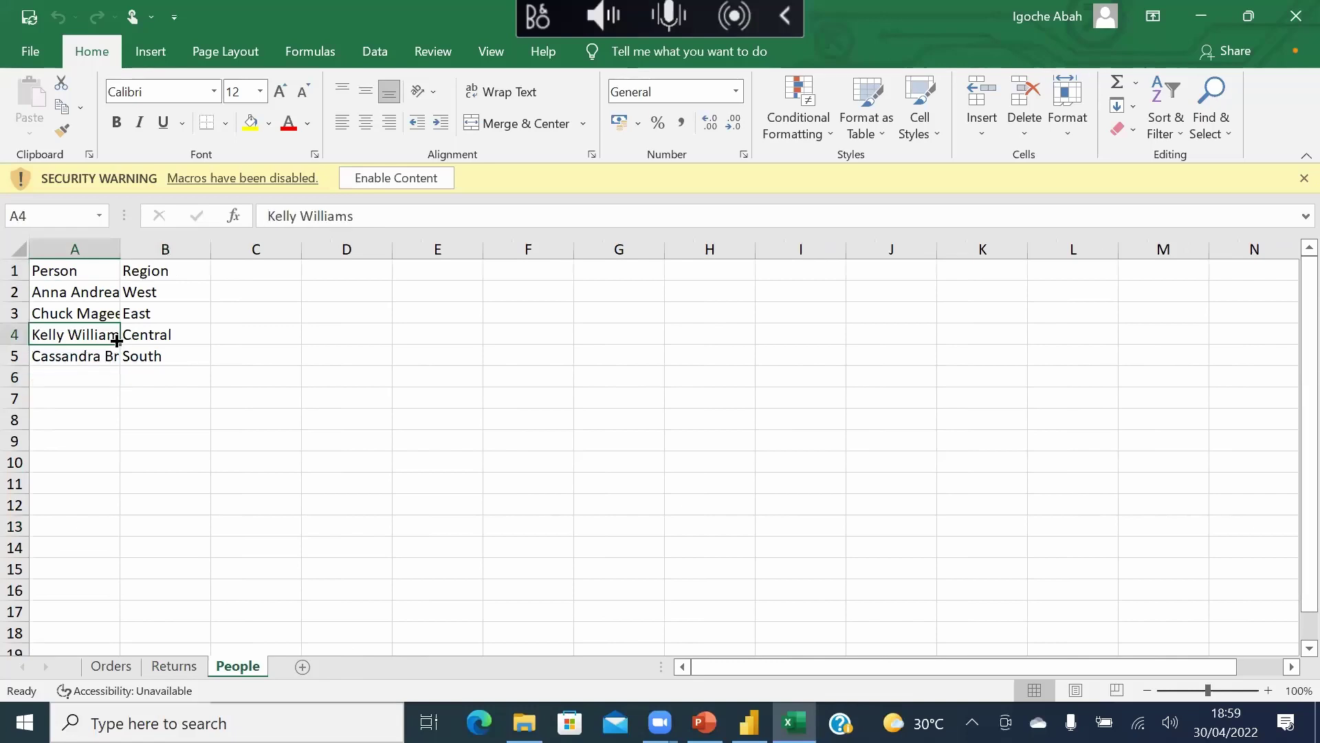
double_click(121, 248)
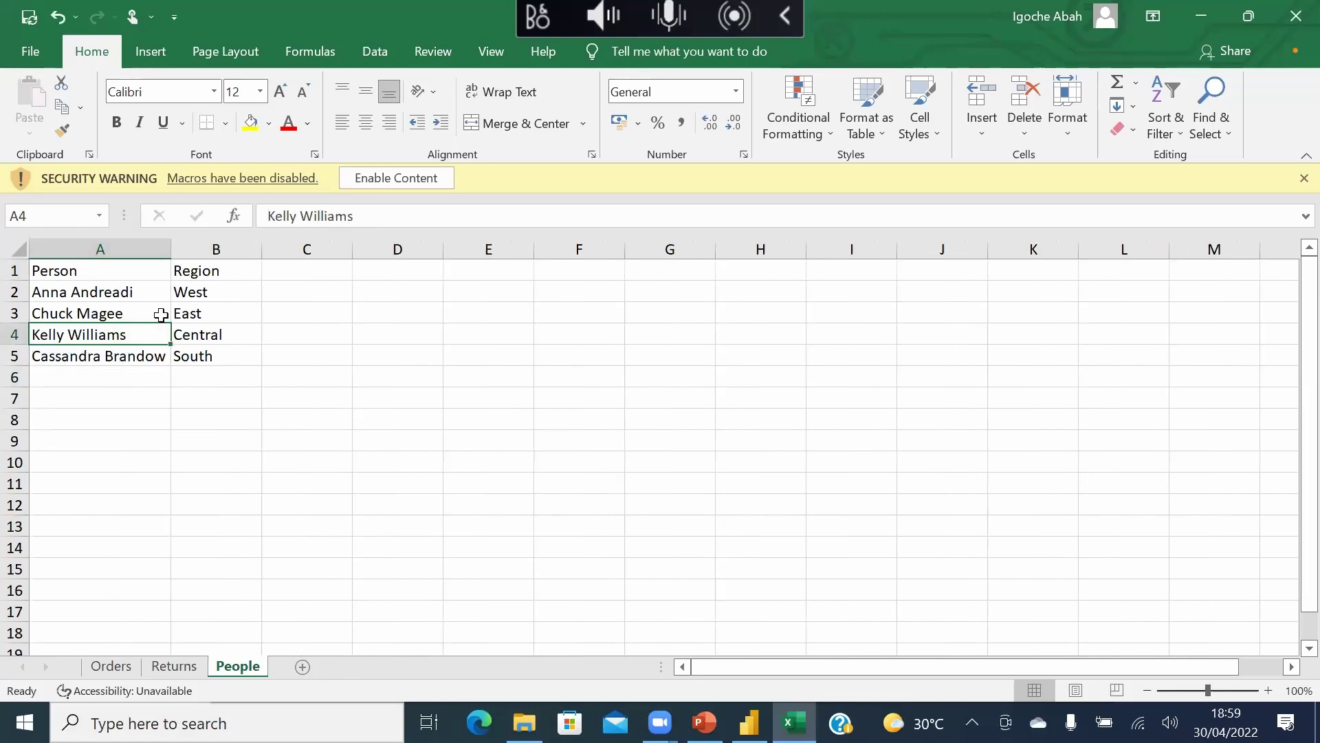
left_click(187, 290)
left_click(204, 356)
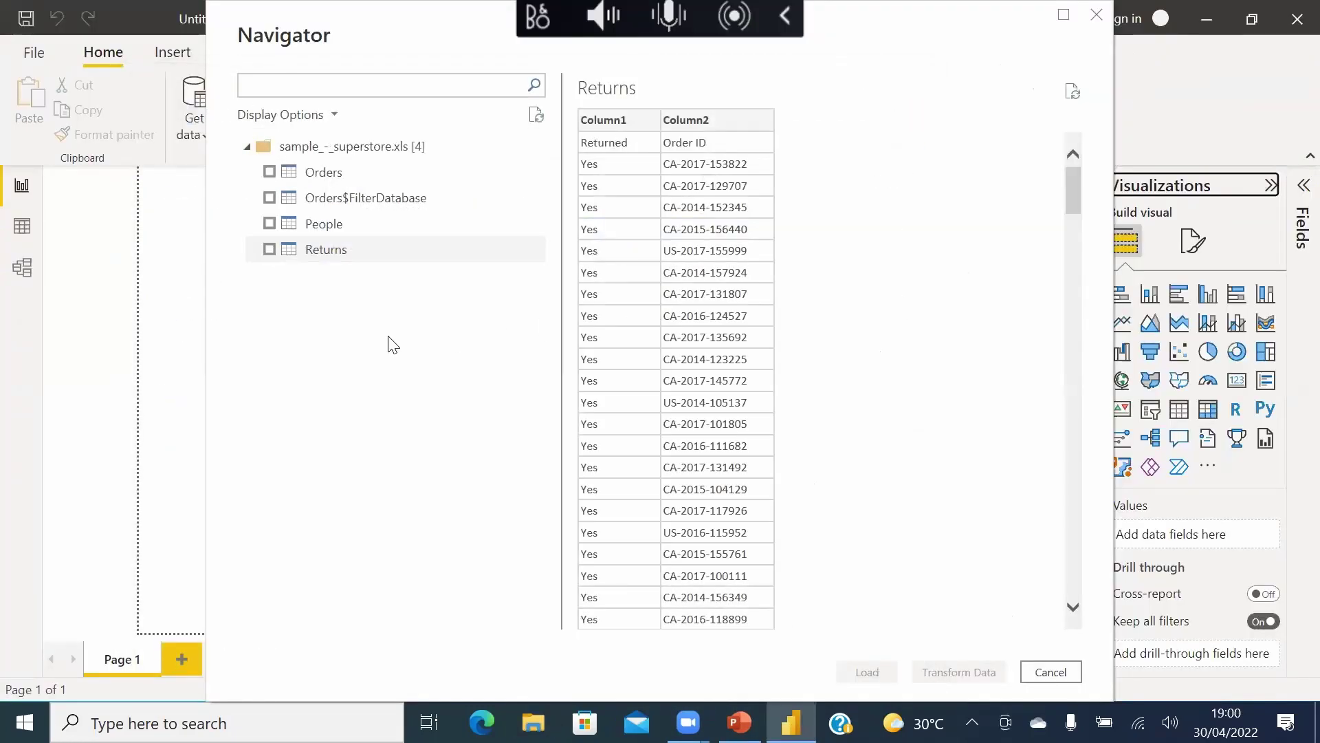
- Preview the Orders, People and Returns tables in the maximized Power BI Navigator, including Orders' last columns and further Returns rows
left_click(299, 173)
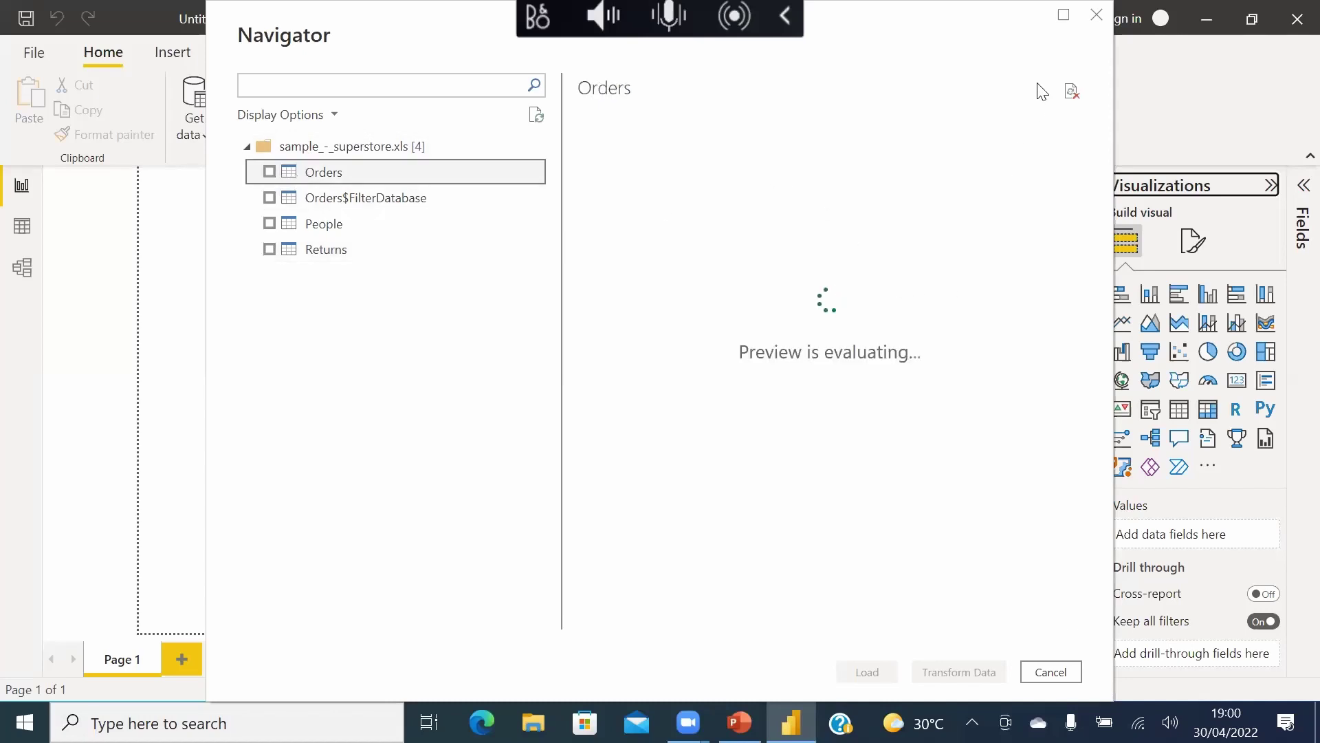
left_click(1064, 15)
left_click_drag(550, 626, 1063, 611)
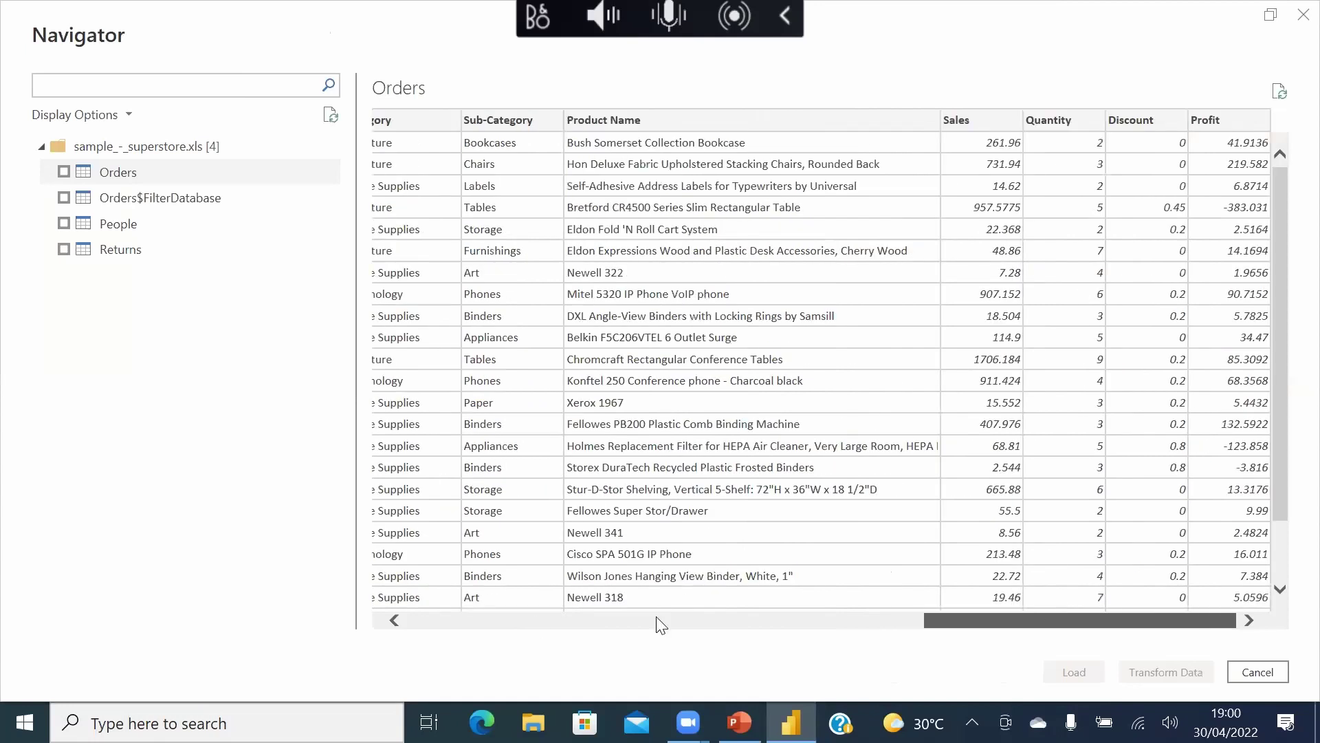
left_click(659, 620)
left_click(115, 222)
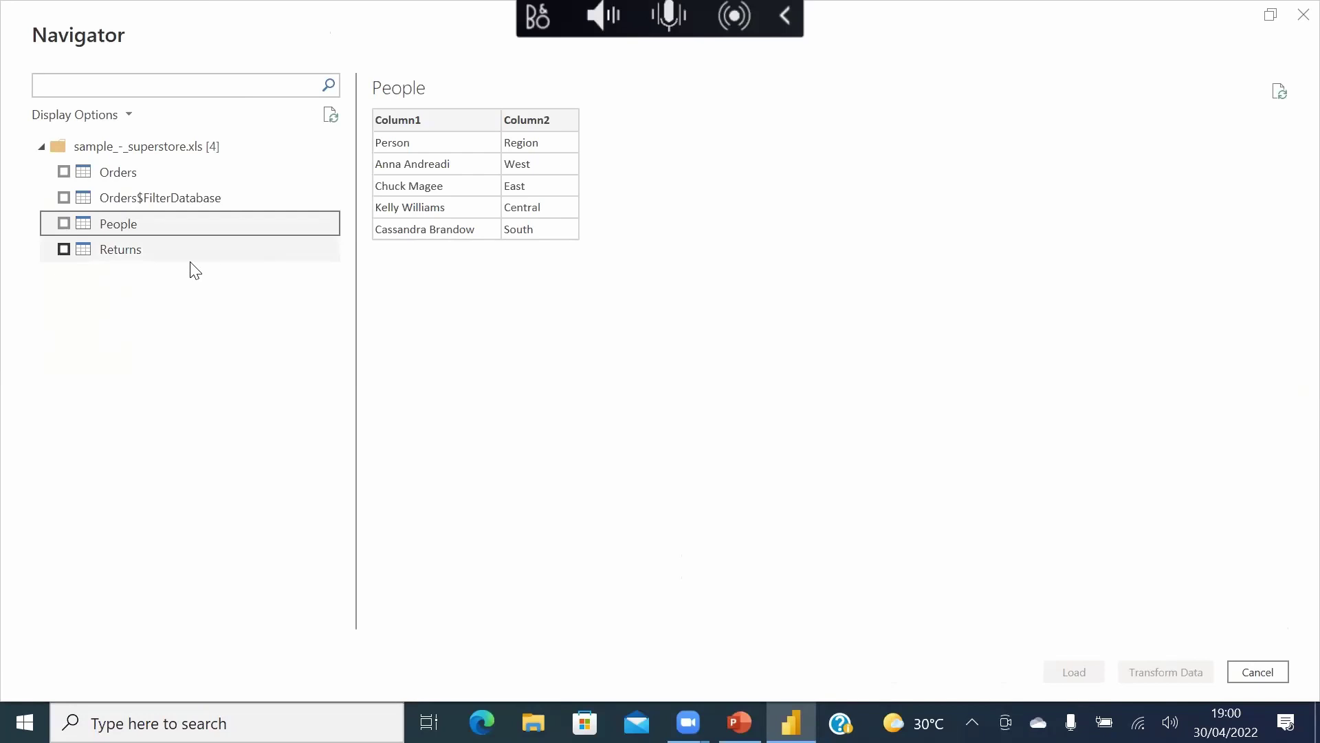
left_click(162, 254)
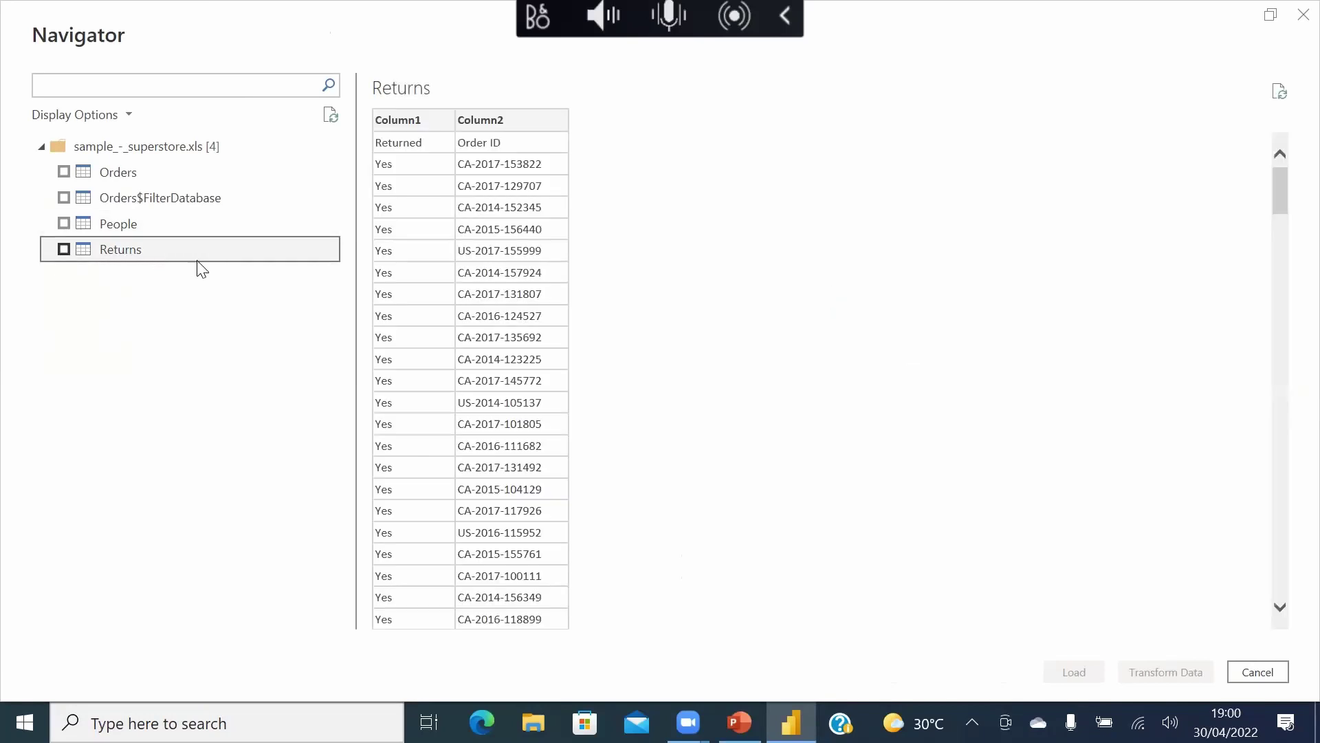
scroll(459, 377, "down", 10)
scroll(459, 377, "down", 15)
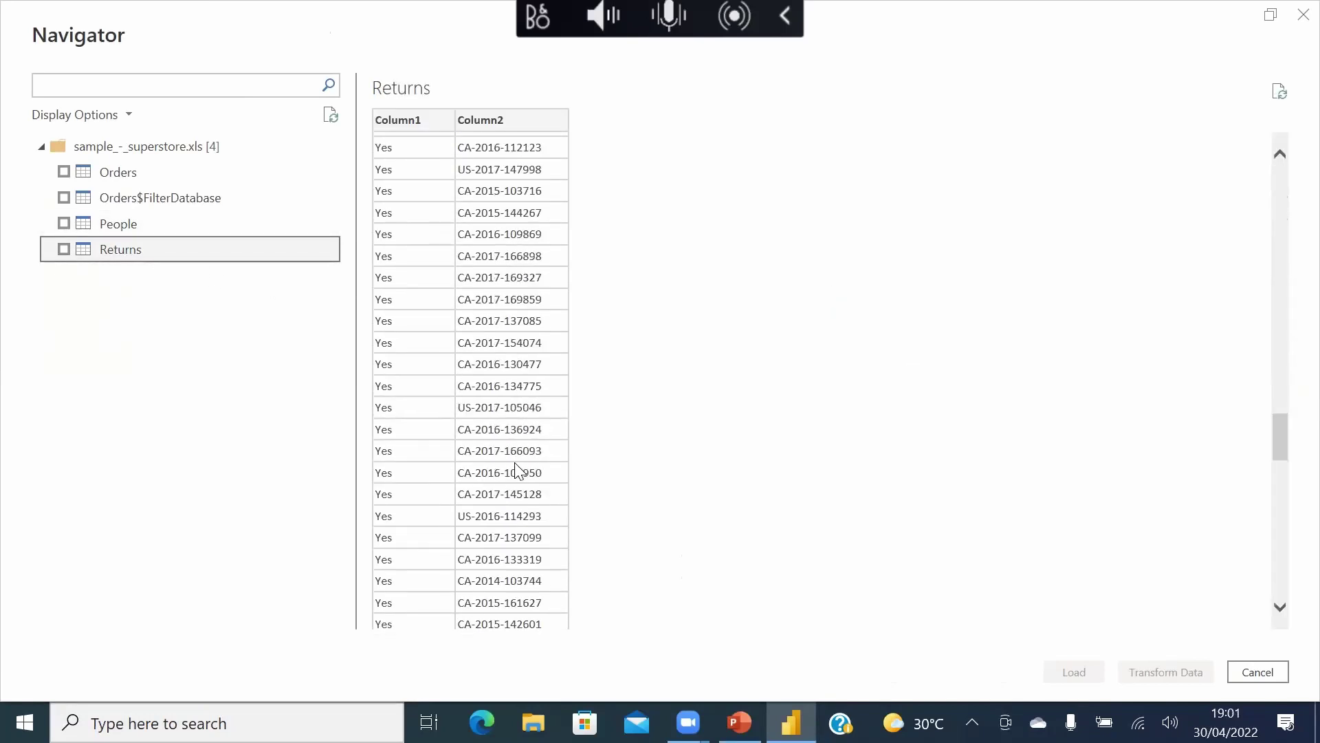
scroll(504, 489, "up", 20)
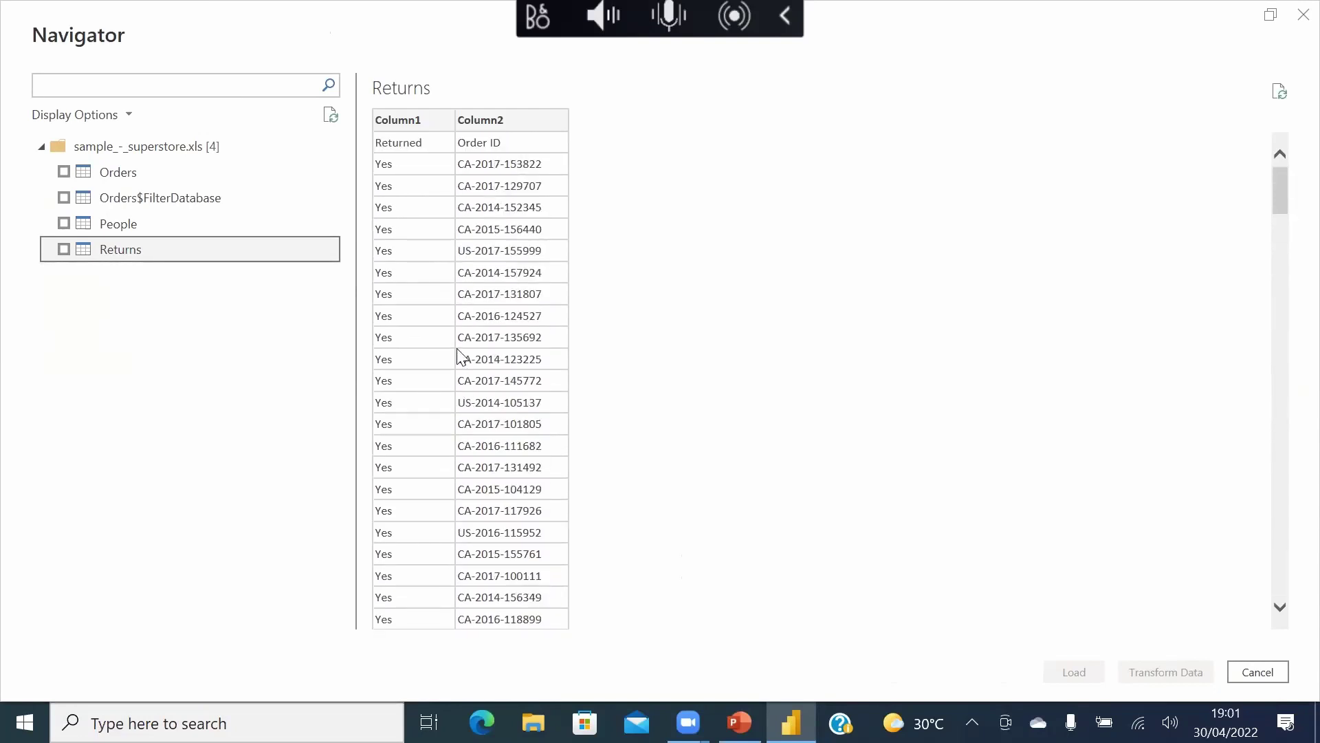
- Select the Orders, People and Returns tables and open them for transformation in the Power Query Editor
left_click(64, 172)
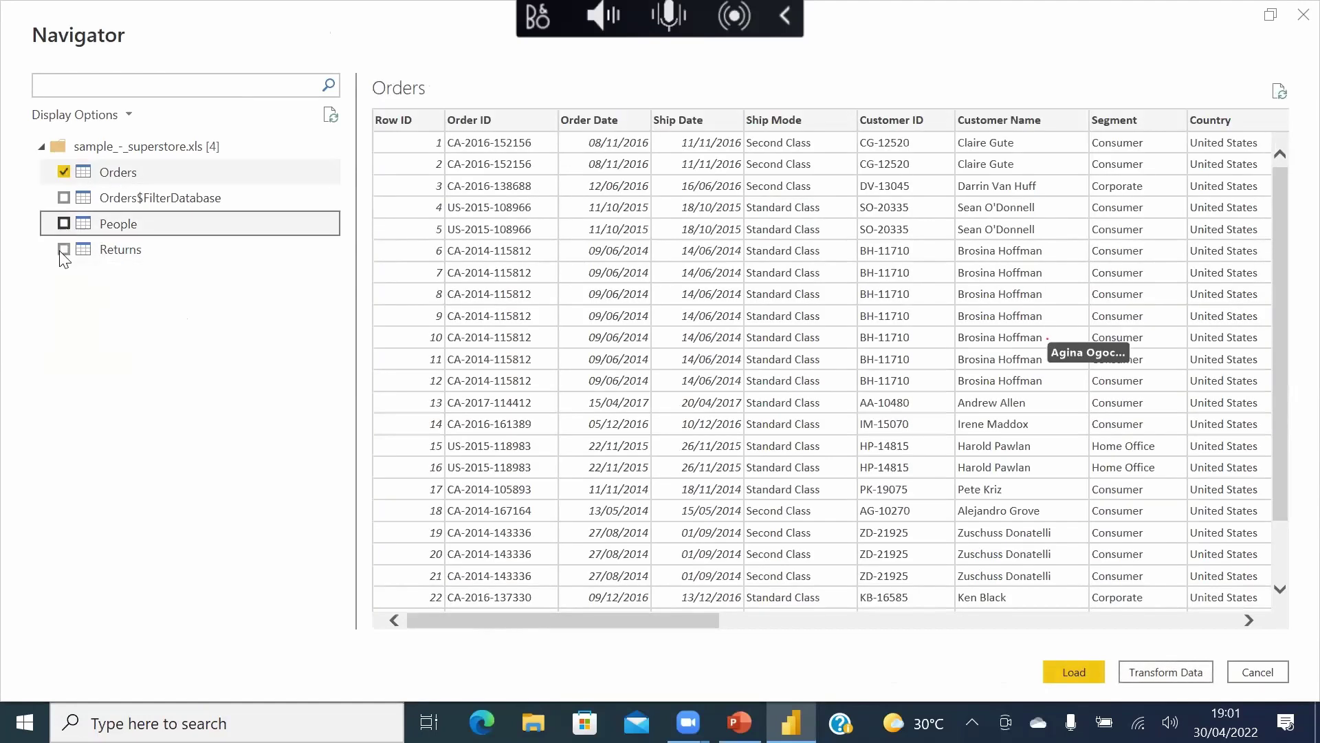
left_click(63, 225)
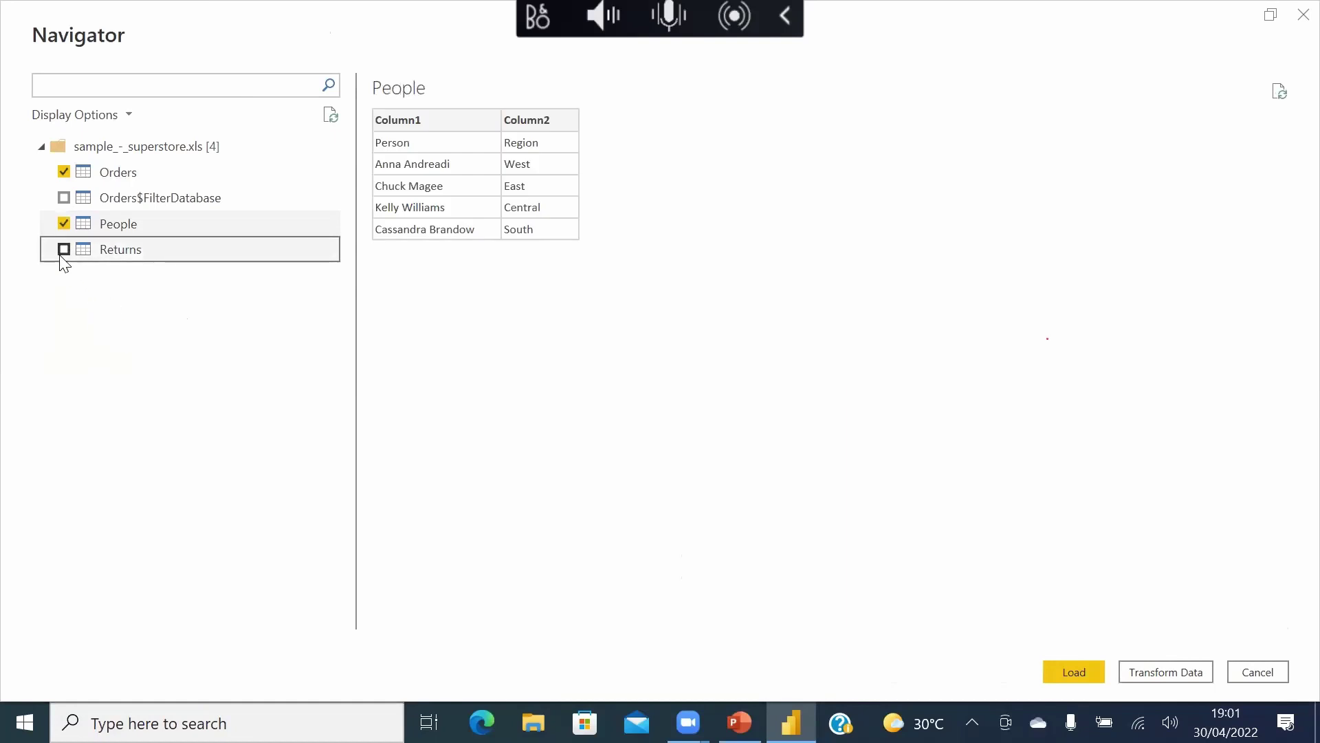
left_click(63, 250)
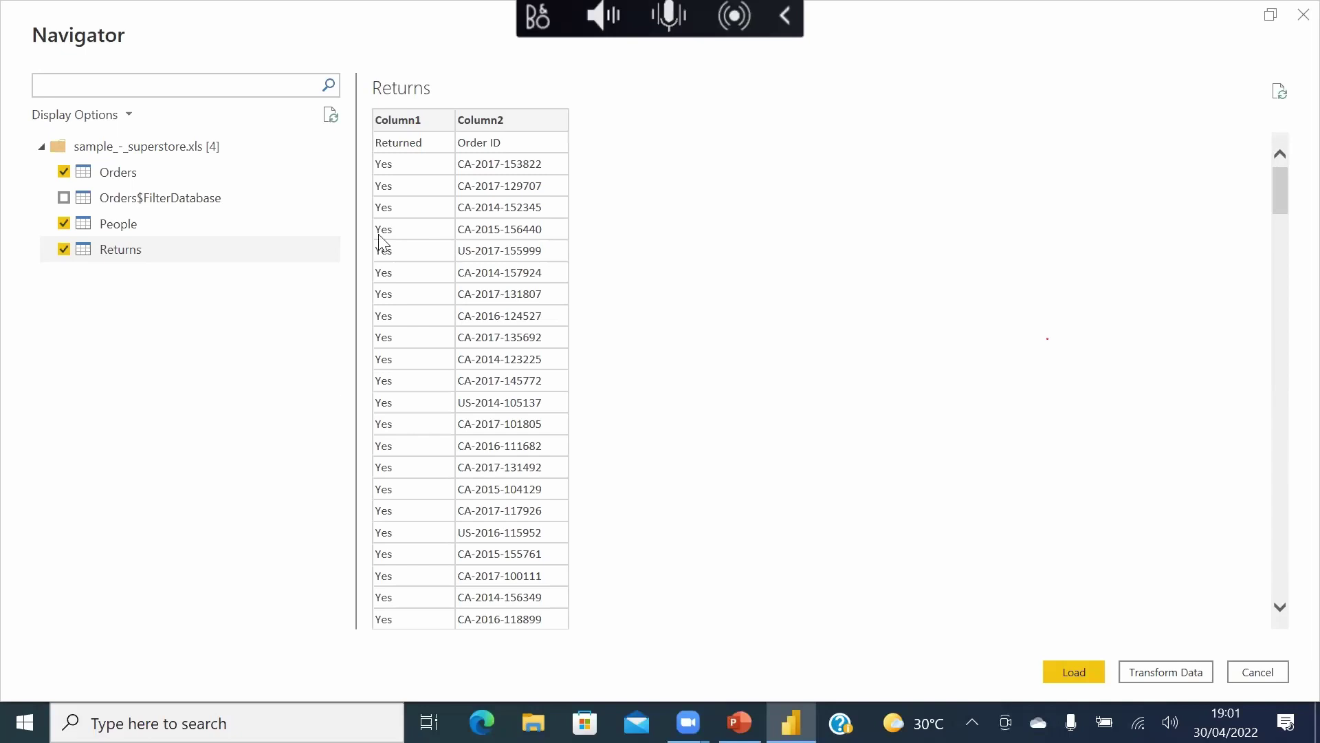
left_click(1171, 675)
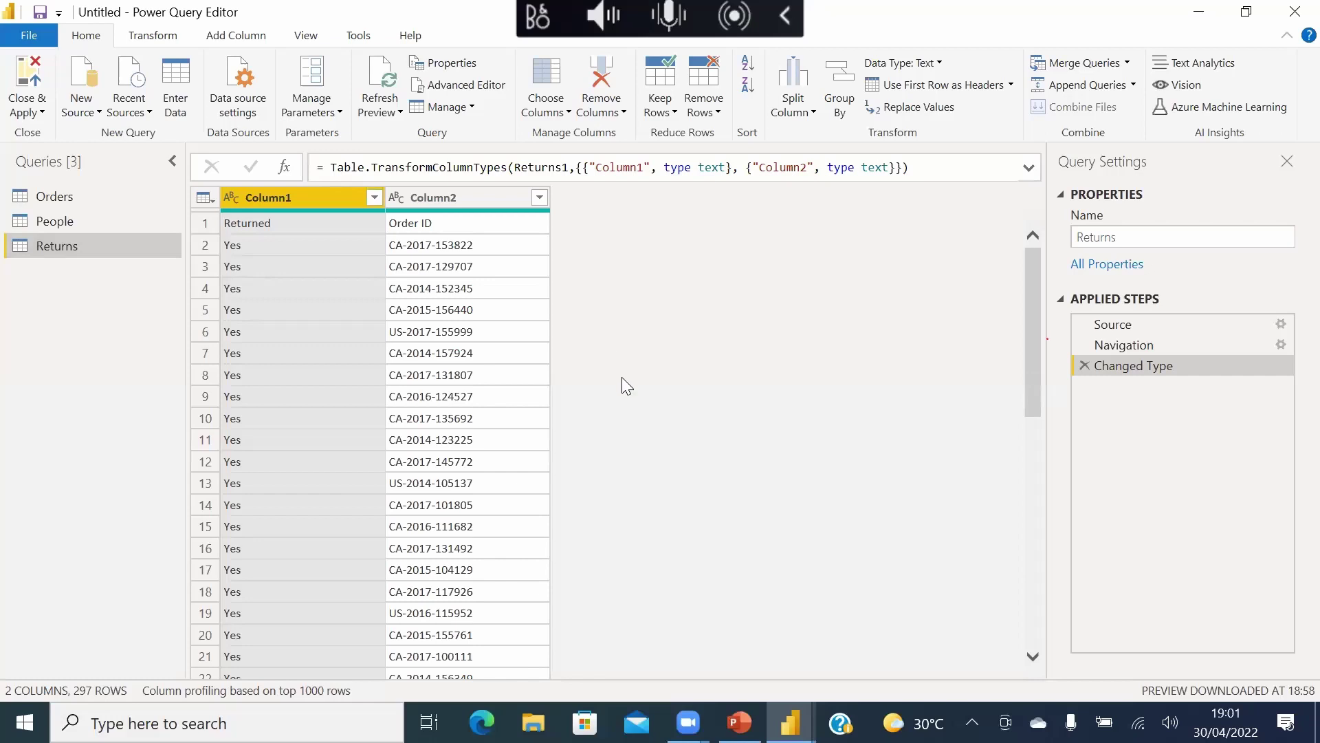
- Look through the Transform, Add Column, View, Tools and Help command sets, and return to the Home commands
left_click(89, 15)
left_click(134, 35)
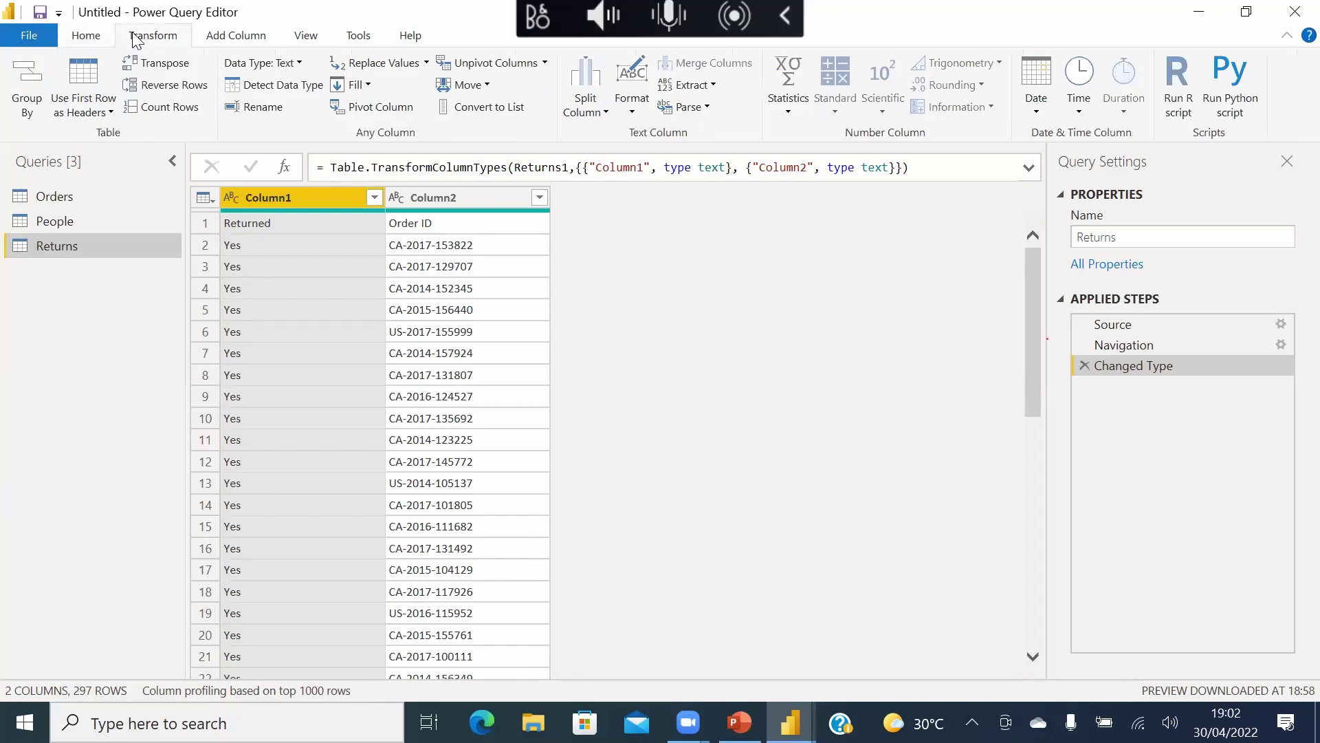
left_click(218, 43)
left_click(307, 41)
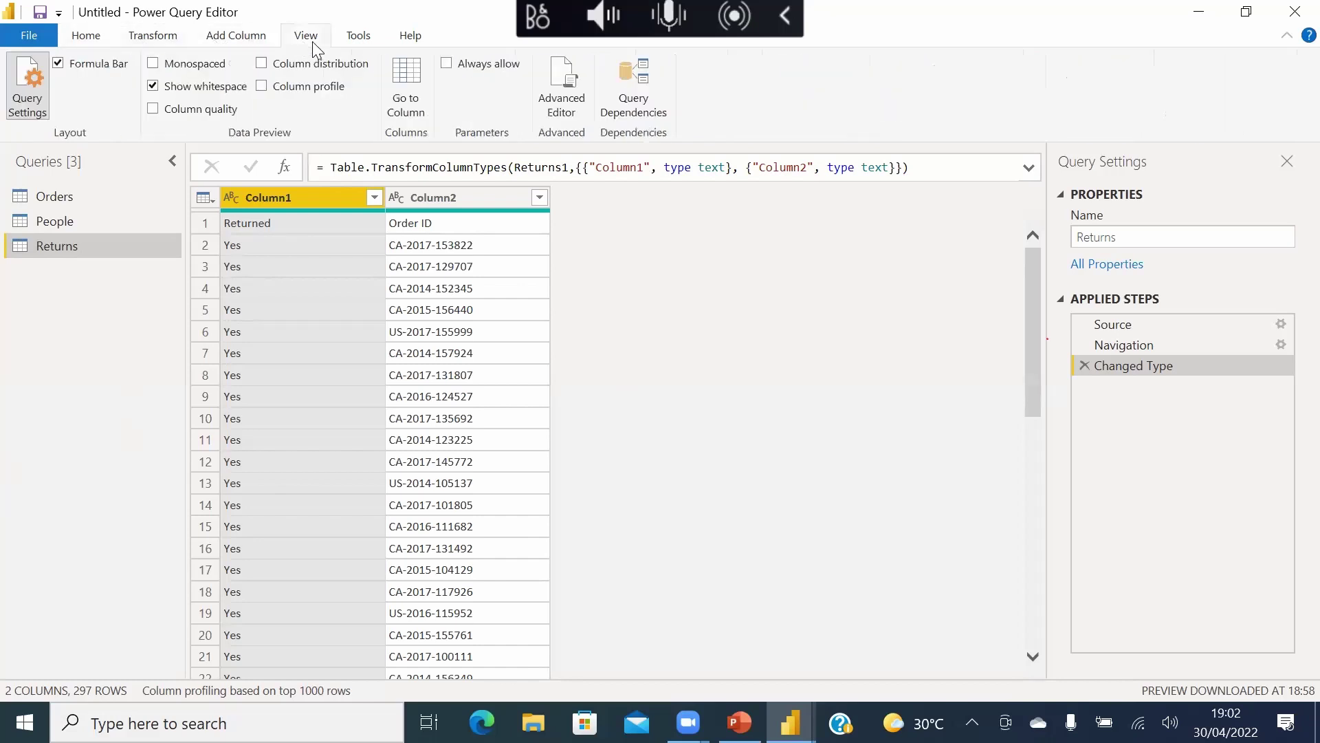
left_click(357, 41)
left_click(410, 38)
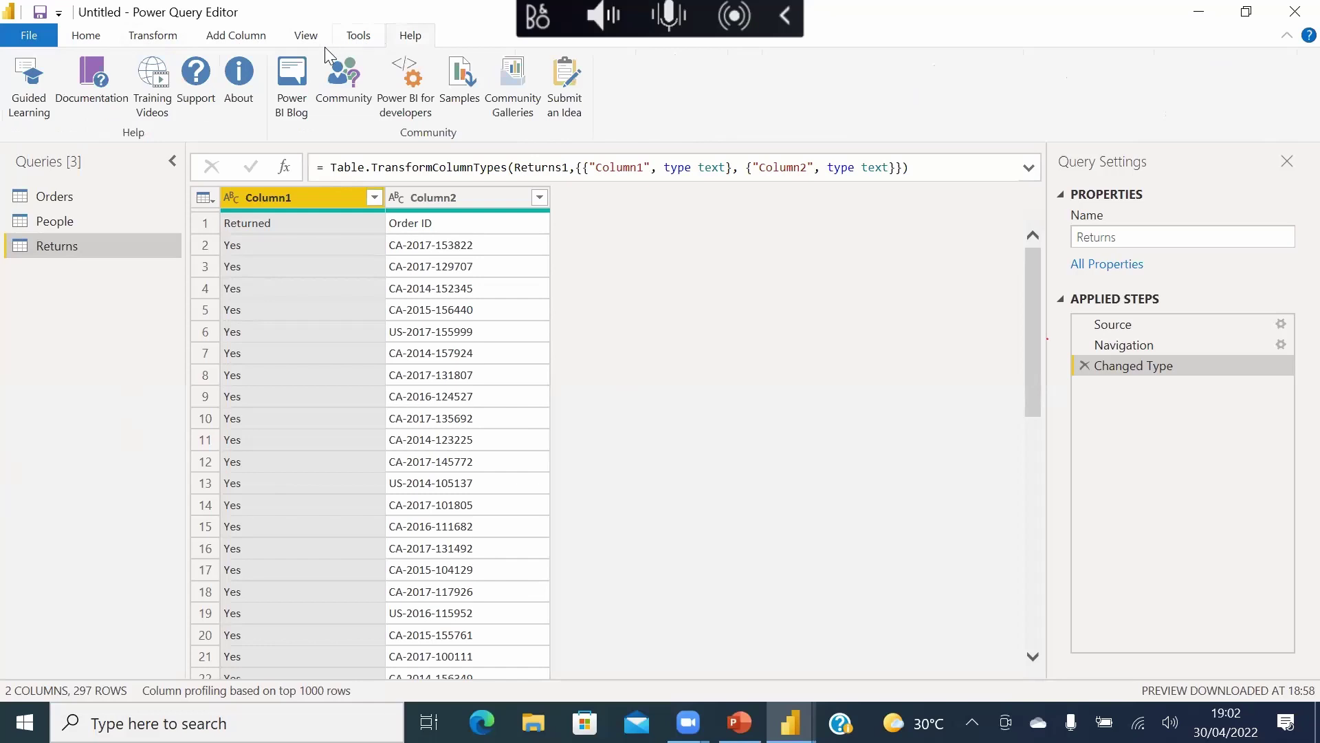
left_click(88, 38)
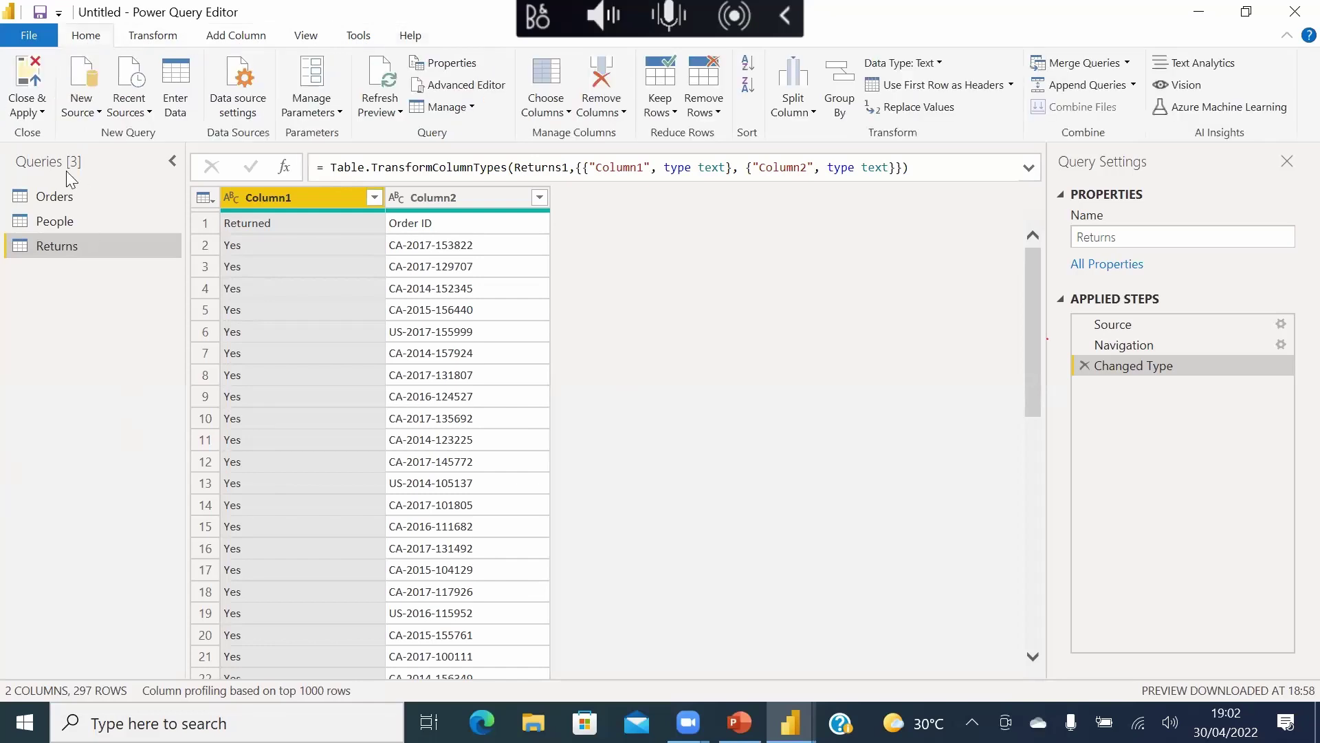
- Review the available new data sources and the SQL Server database connection's advanced options, and cancel the connection
left_click(93, 114)
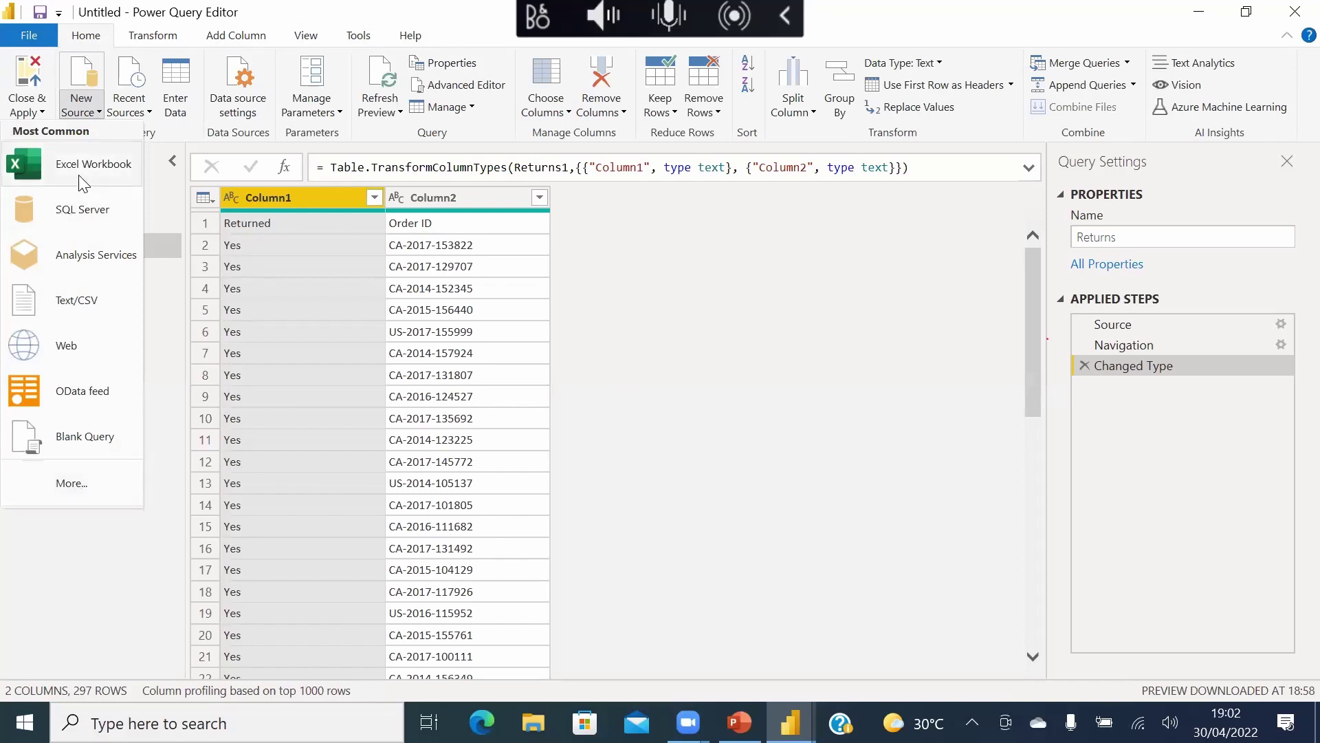
left_click(186, 303)
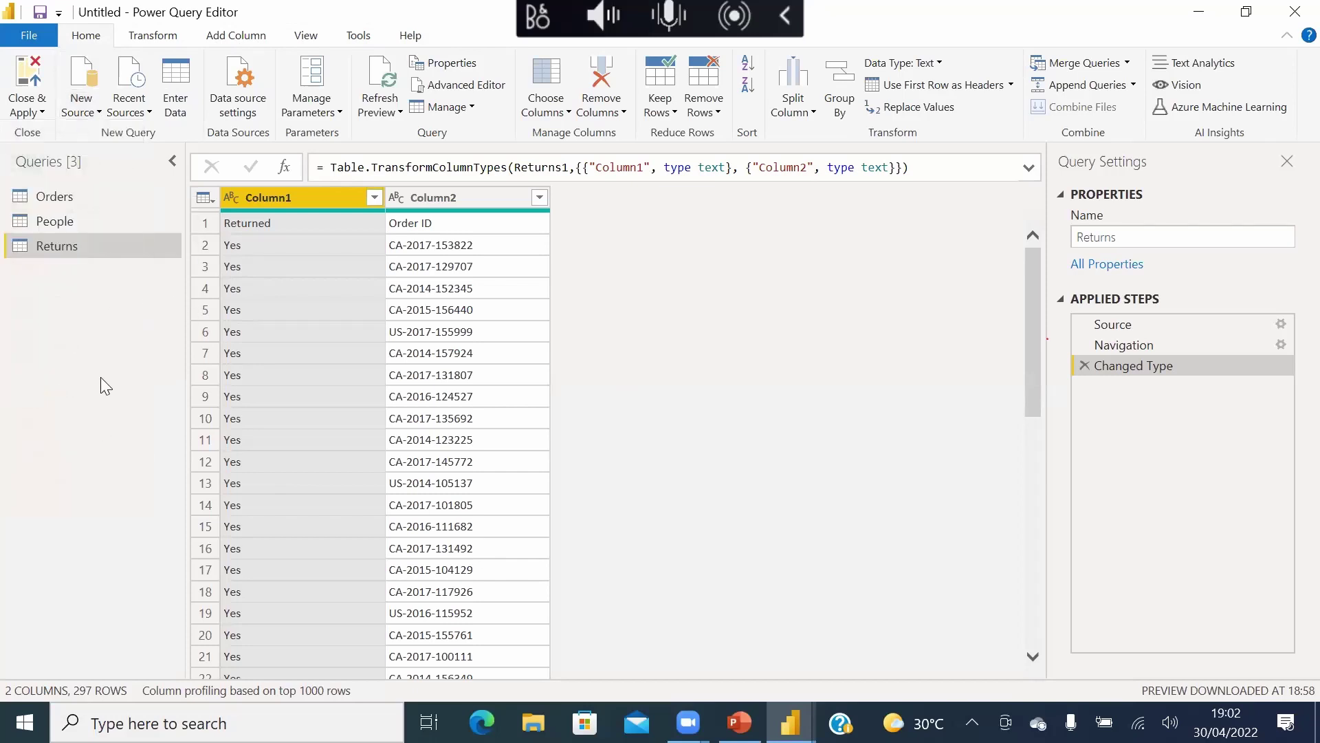
left_click(78, 101)
left_click(69, 212)
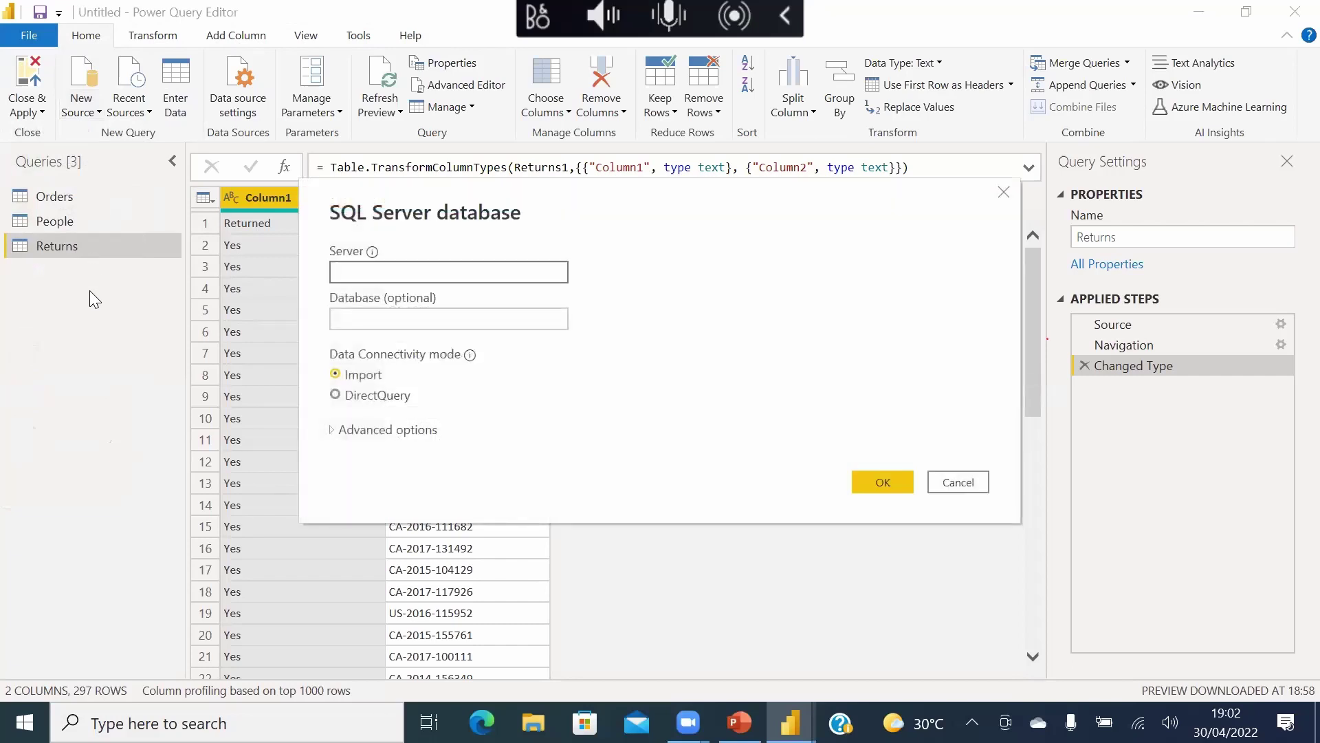
left_click(361, 430)
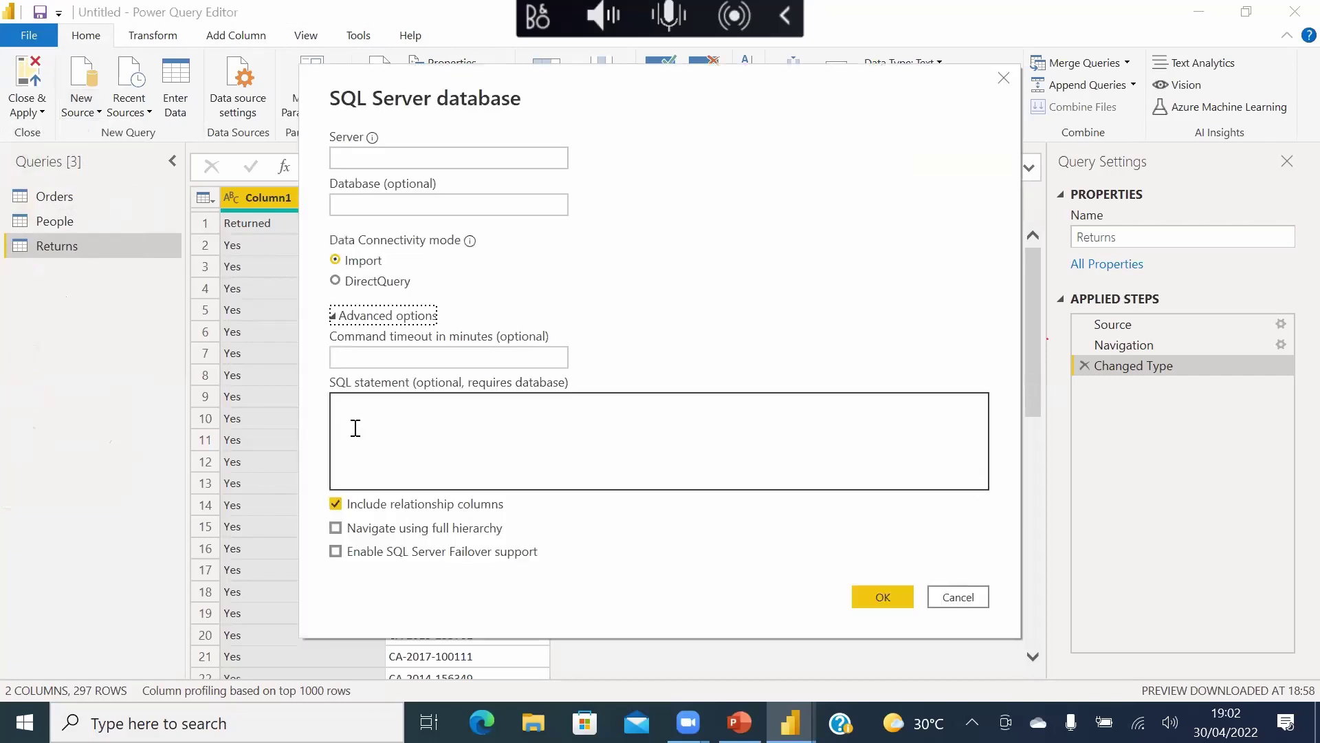
left_click(378, 438)
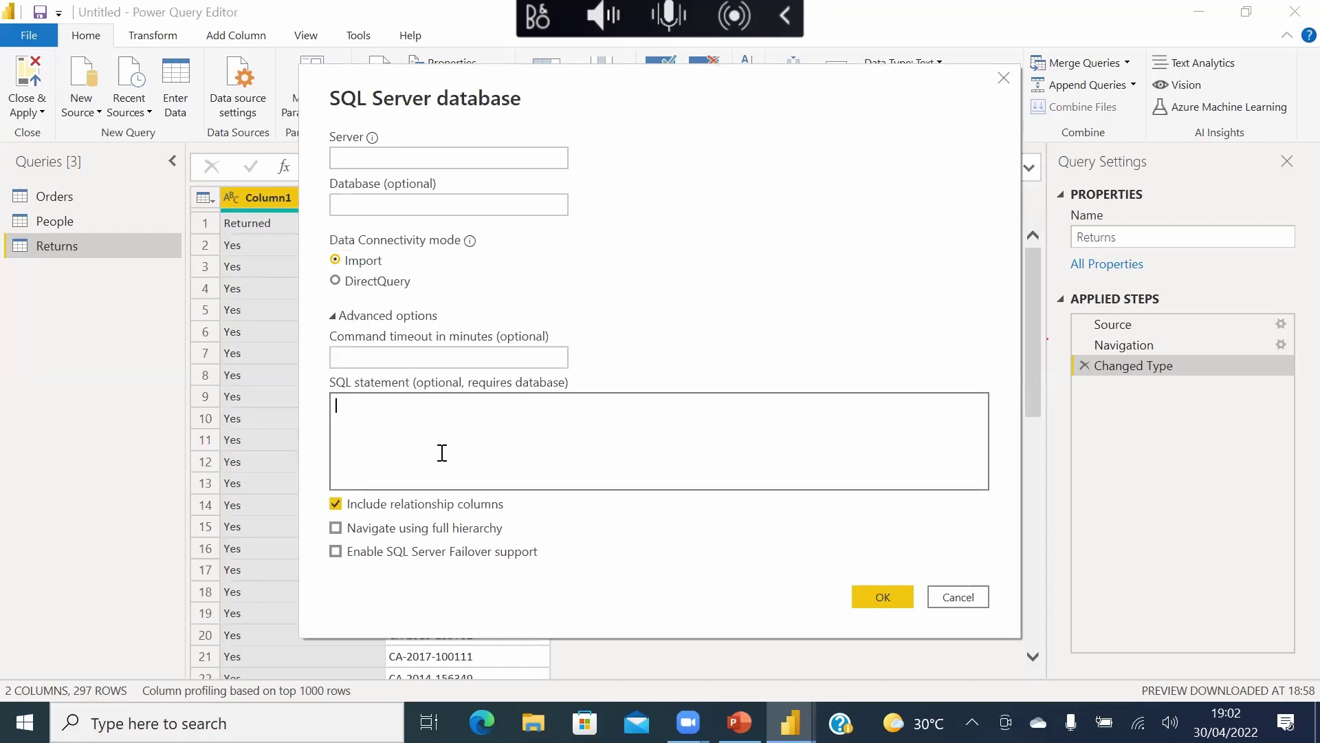
left_click(366, 505)
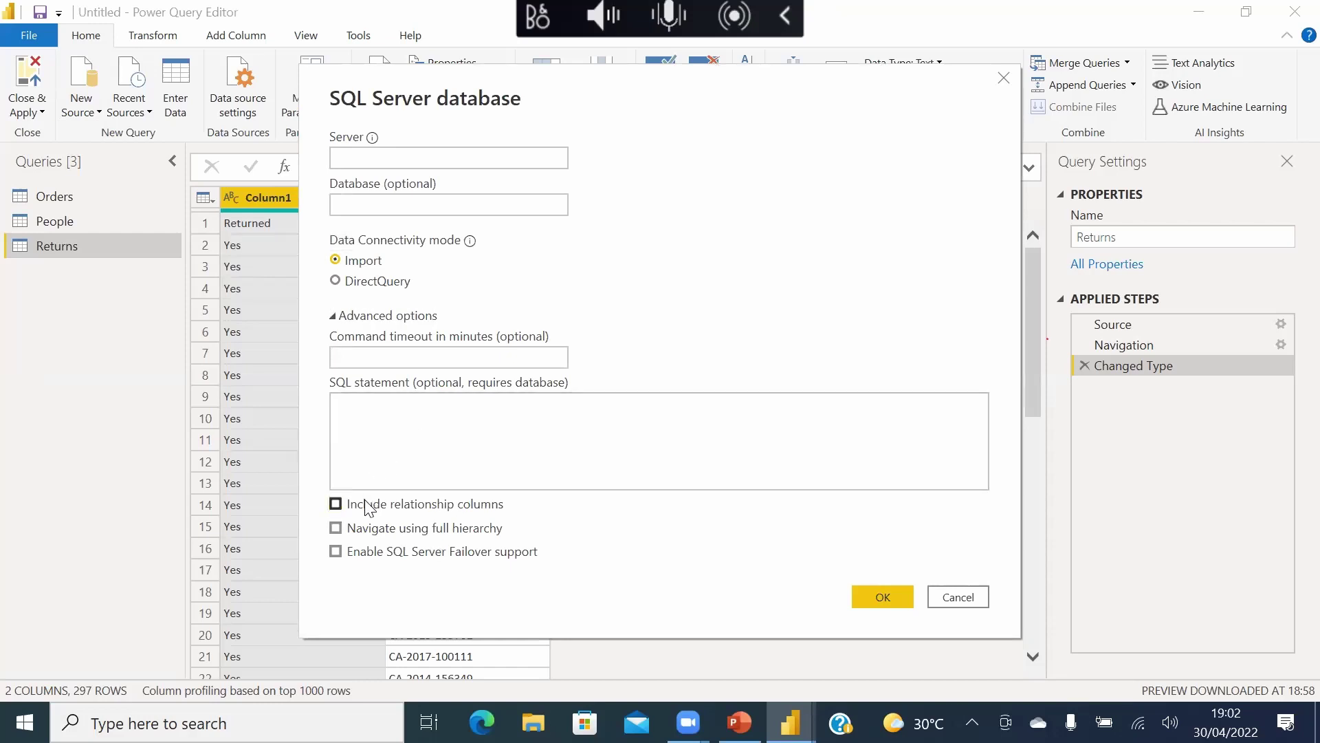
left_click(955, 602)
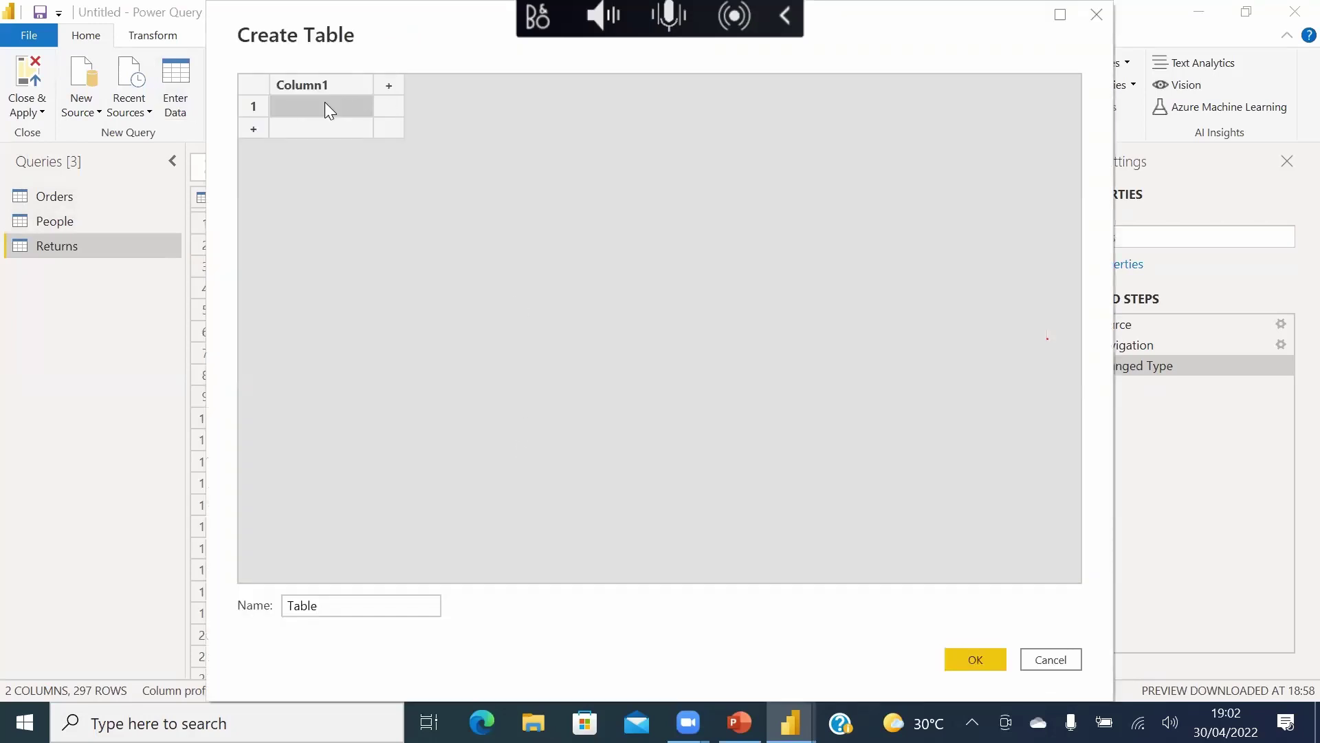
- Fill the new manual table's first column with 1, 2 and 3, and rename the column Index
left_click(325, 107)
type("1")
key("Return")
type("2")
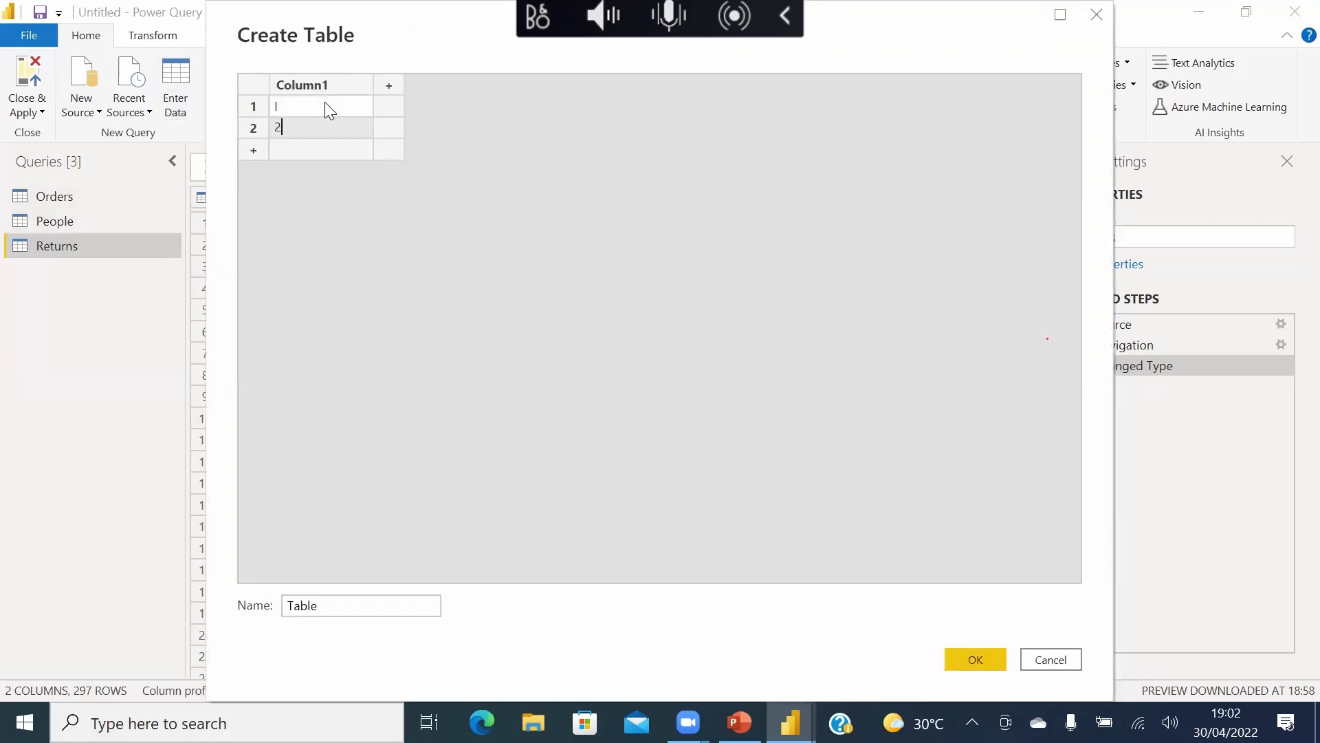
key("Return")
type("2")
key("BackSpace")
type("3")
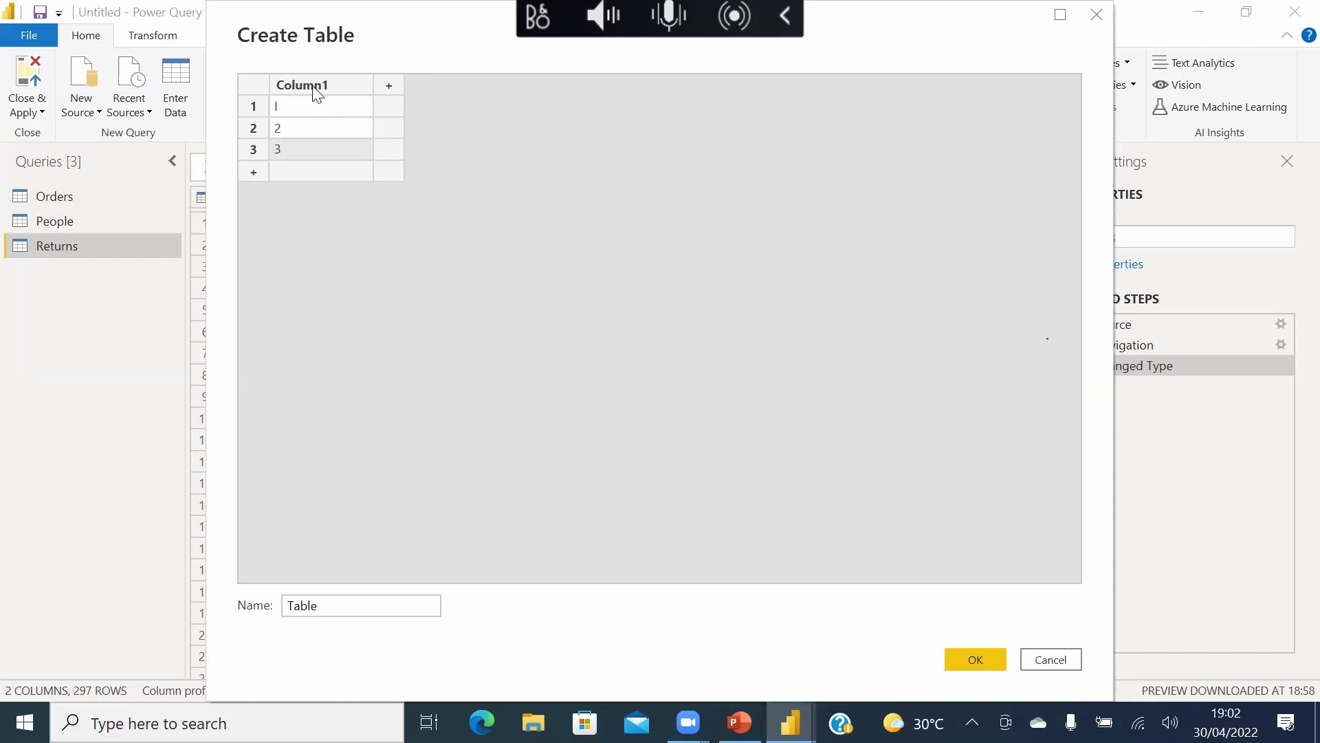
double_click(313, 88)
type("Index")
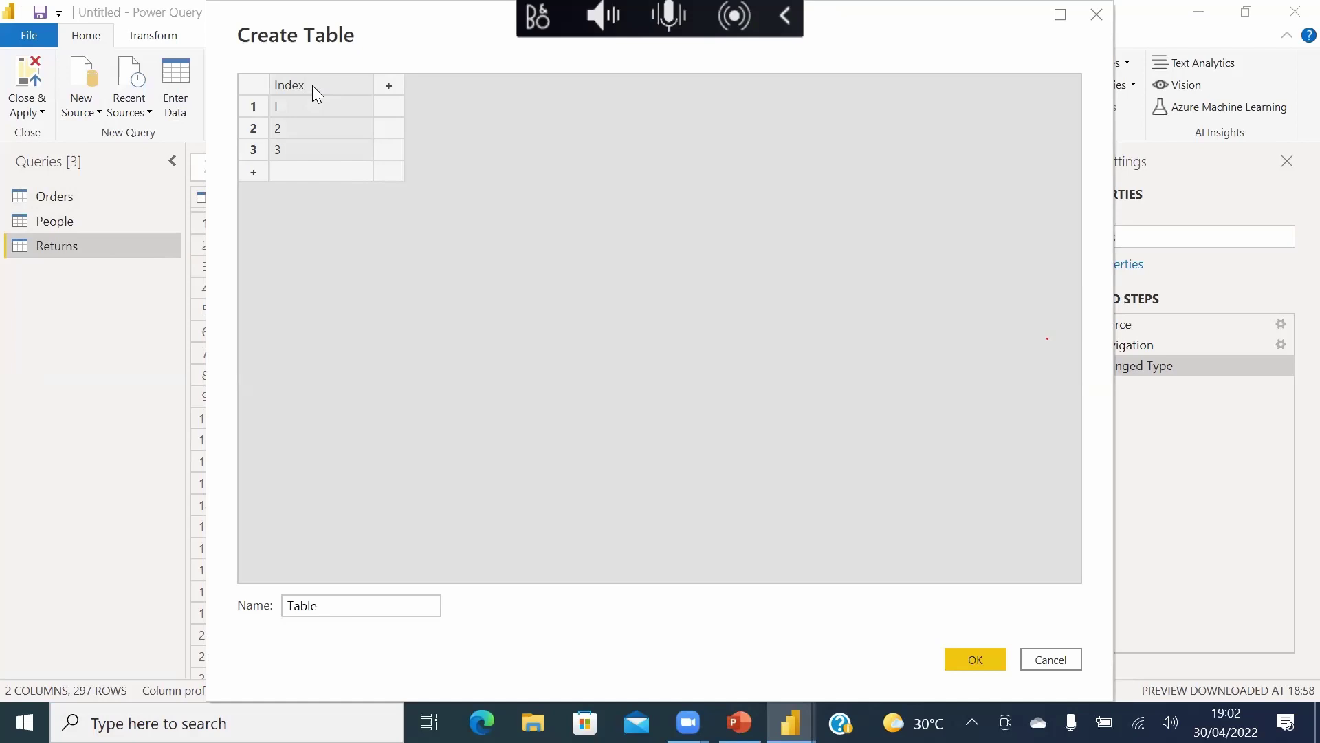
- Add a second column named Status to the manual table and fill it with Active, Pending and Cancelled
left_click(388, 87)
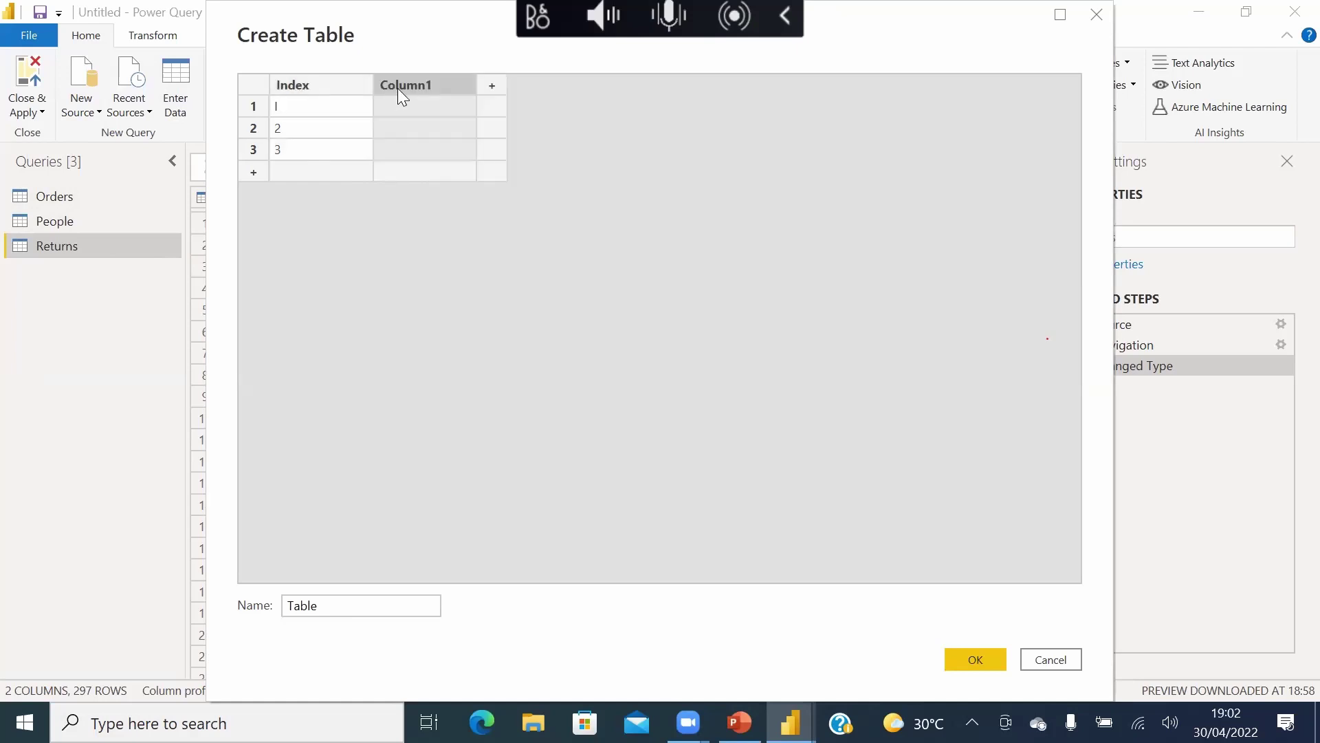
double_click(397, 88)
type("C")
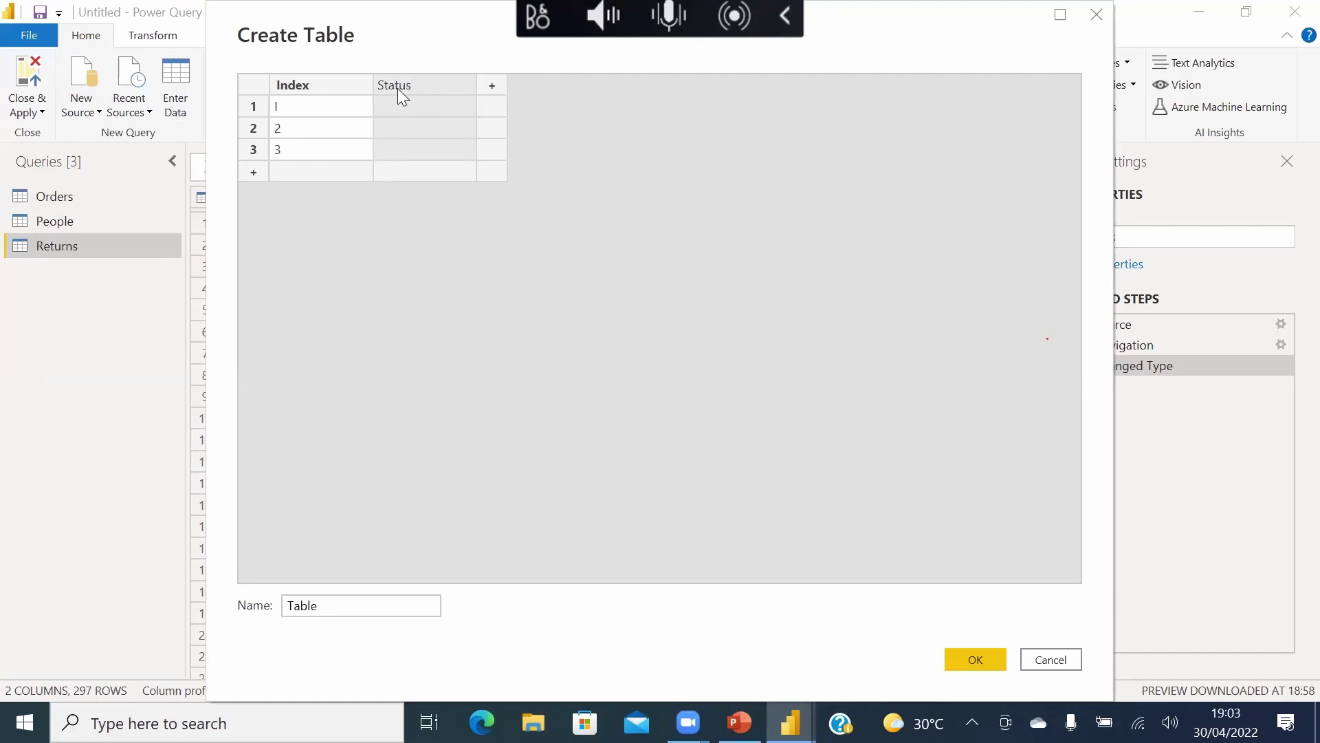
left_click(412, 107)
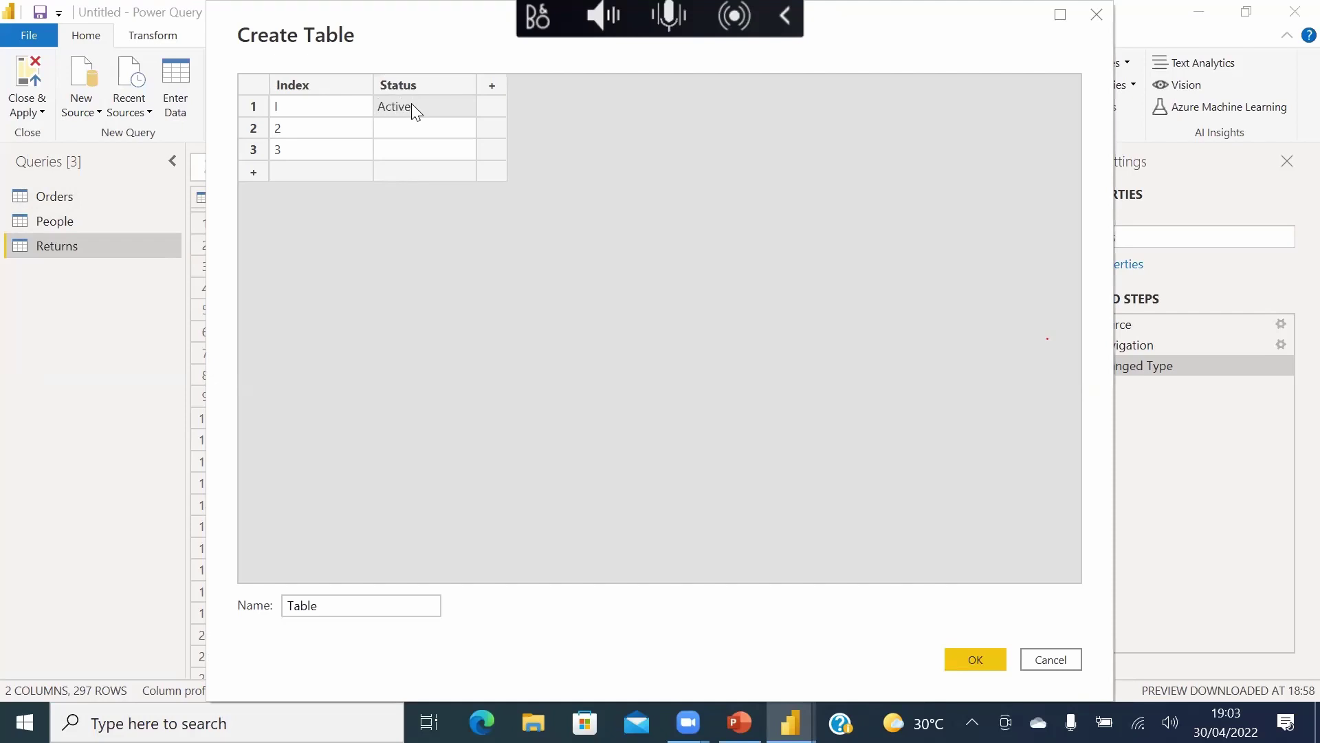
key("Return")
type("Pending")
left_click(414, 151)
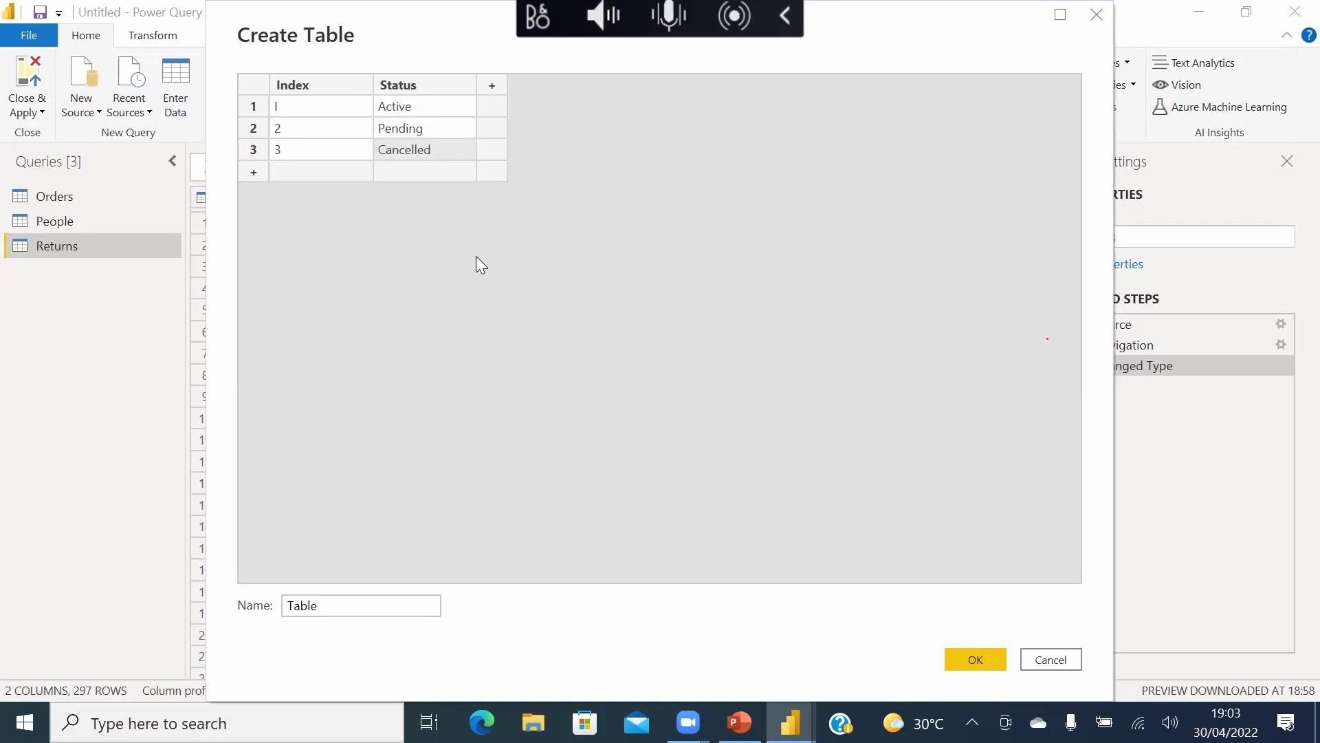
- Name the manual table SampleTable, create it, and select its Status column
left_click_drag(320, 605, 275, 608)
type("SampleTable")
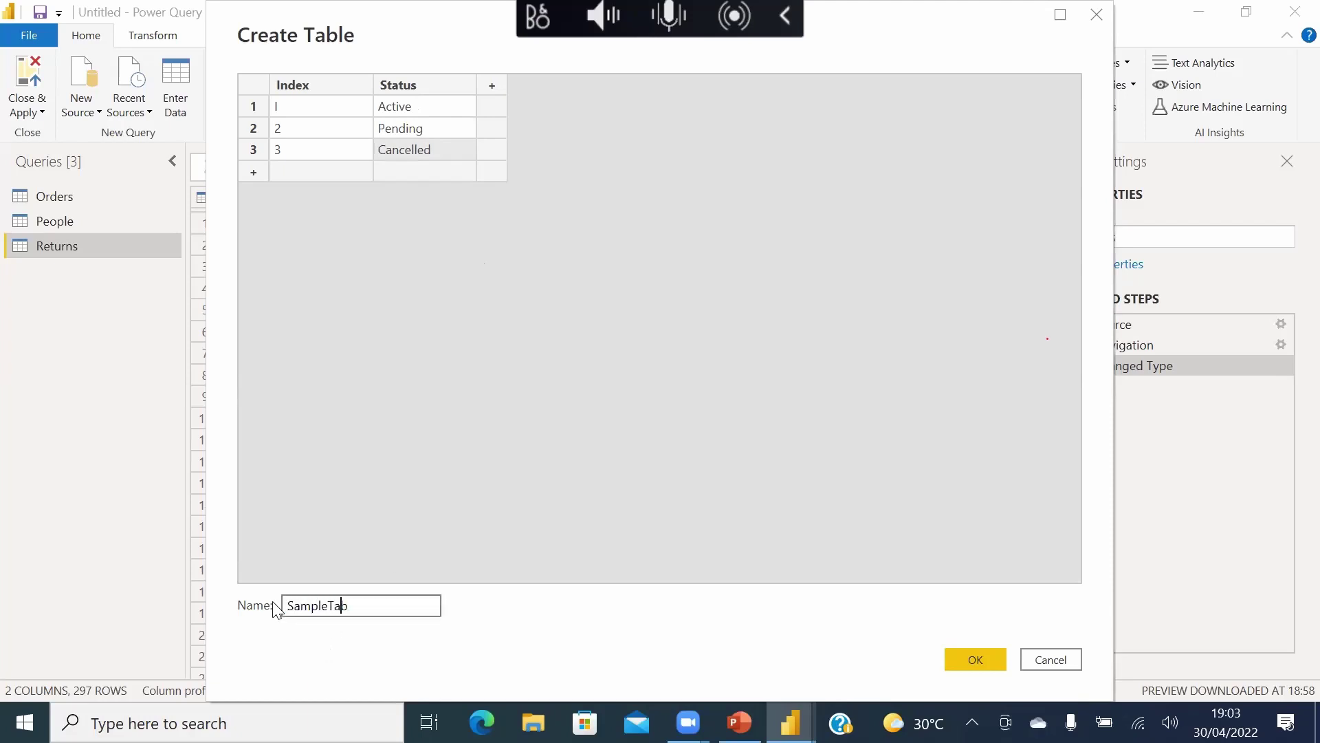
left_click(974, 659)
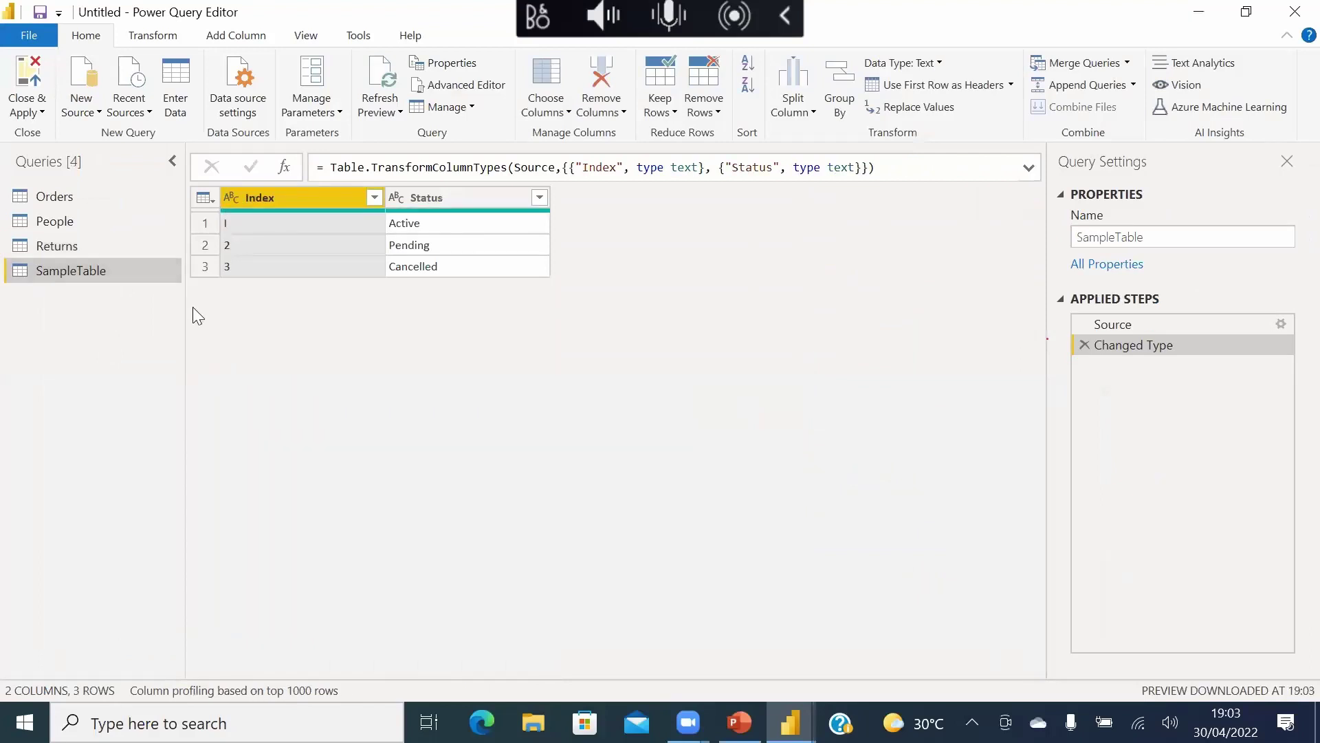
left_click(469, 198)
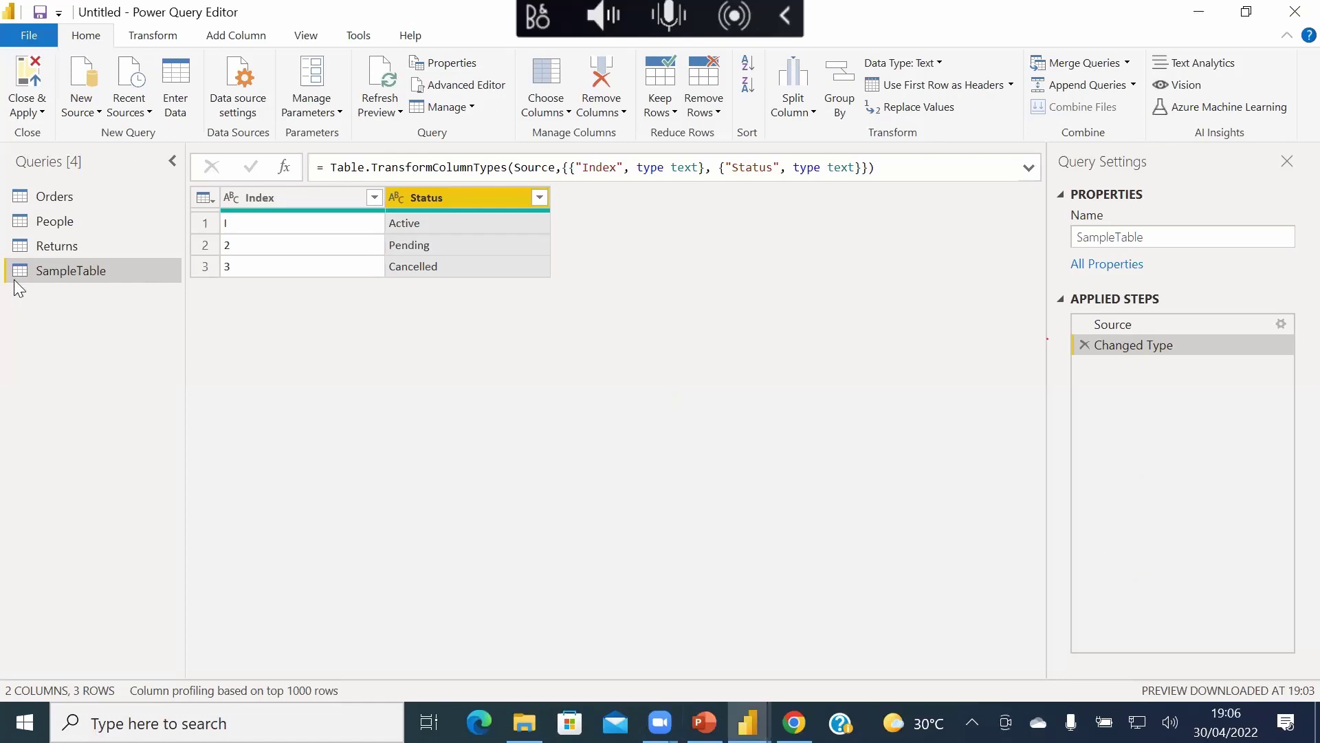
- Delete the SampleTable query and confirm the deletion
right_click(49, 264)
left_click(125, 316)
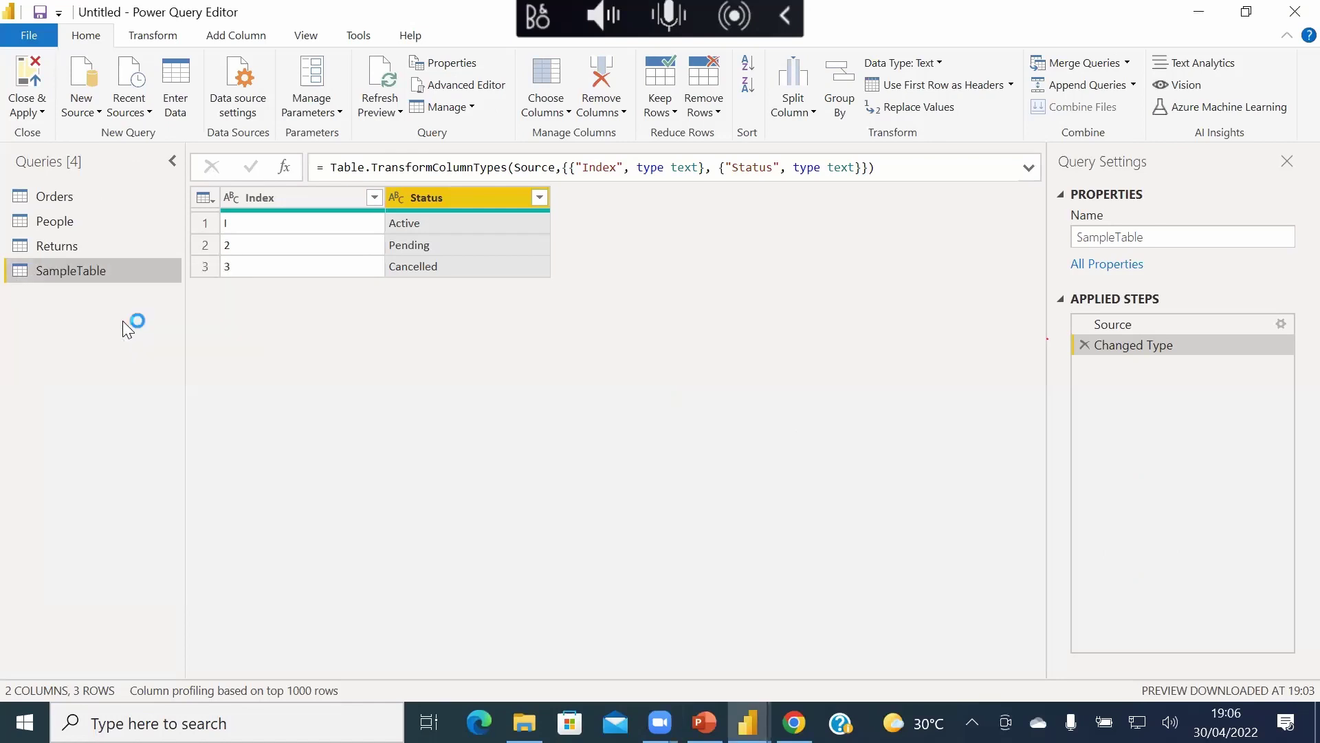
left_click(750, 390)
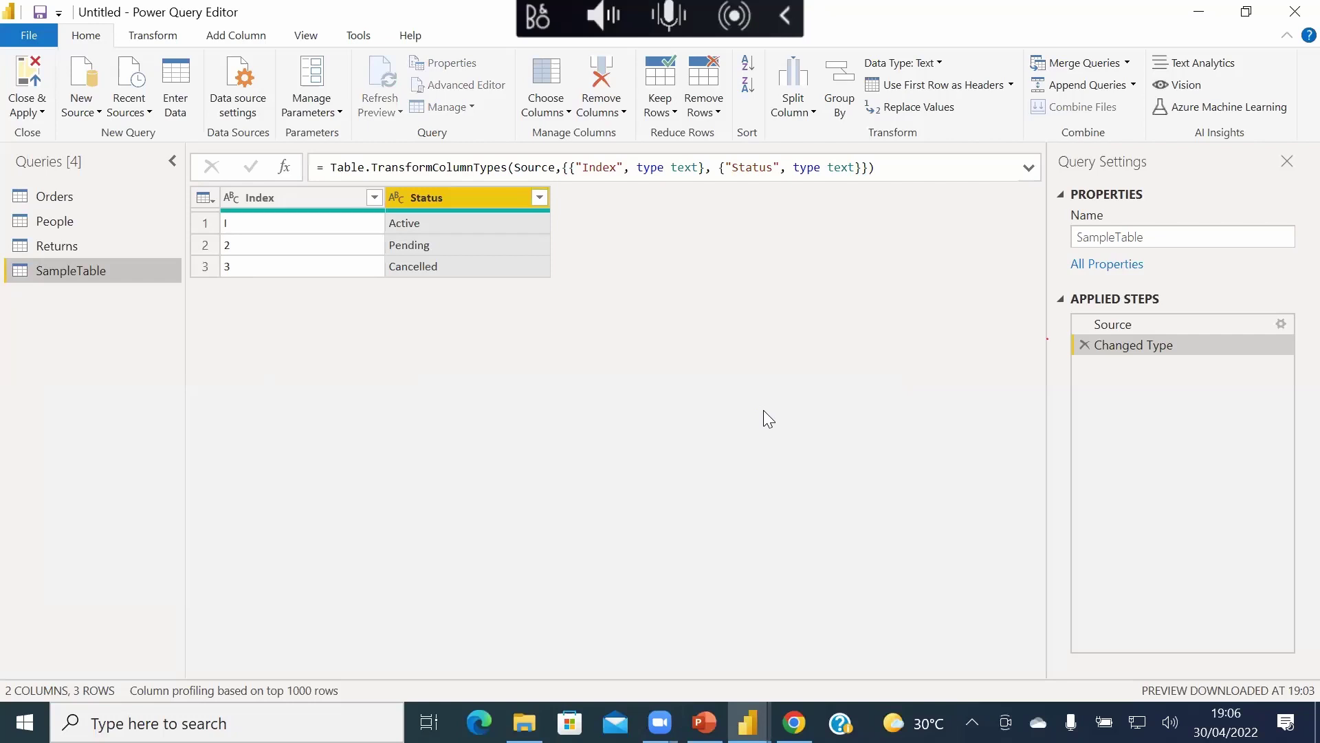
- View the Orders table, and use the first row of the Returns table as its column headers
left_click(30, 199)
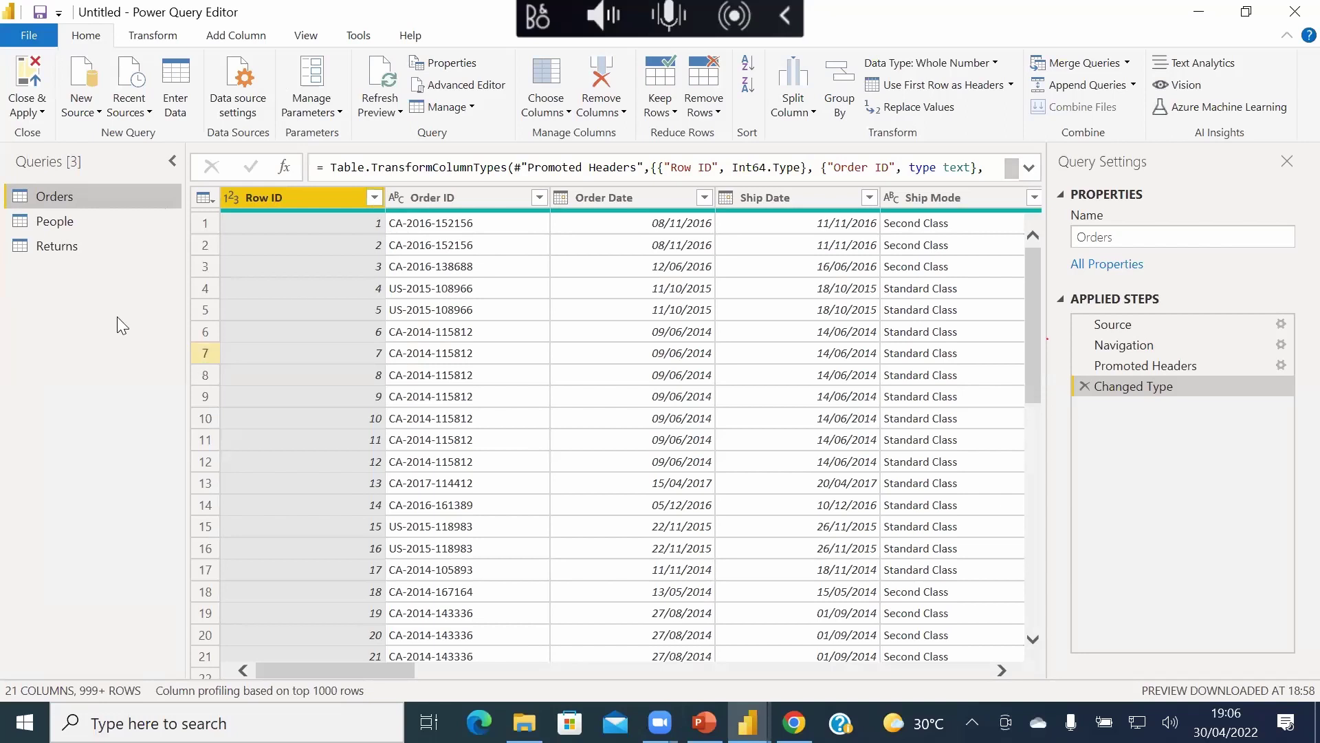
left_click(61, 245)
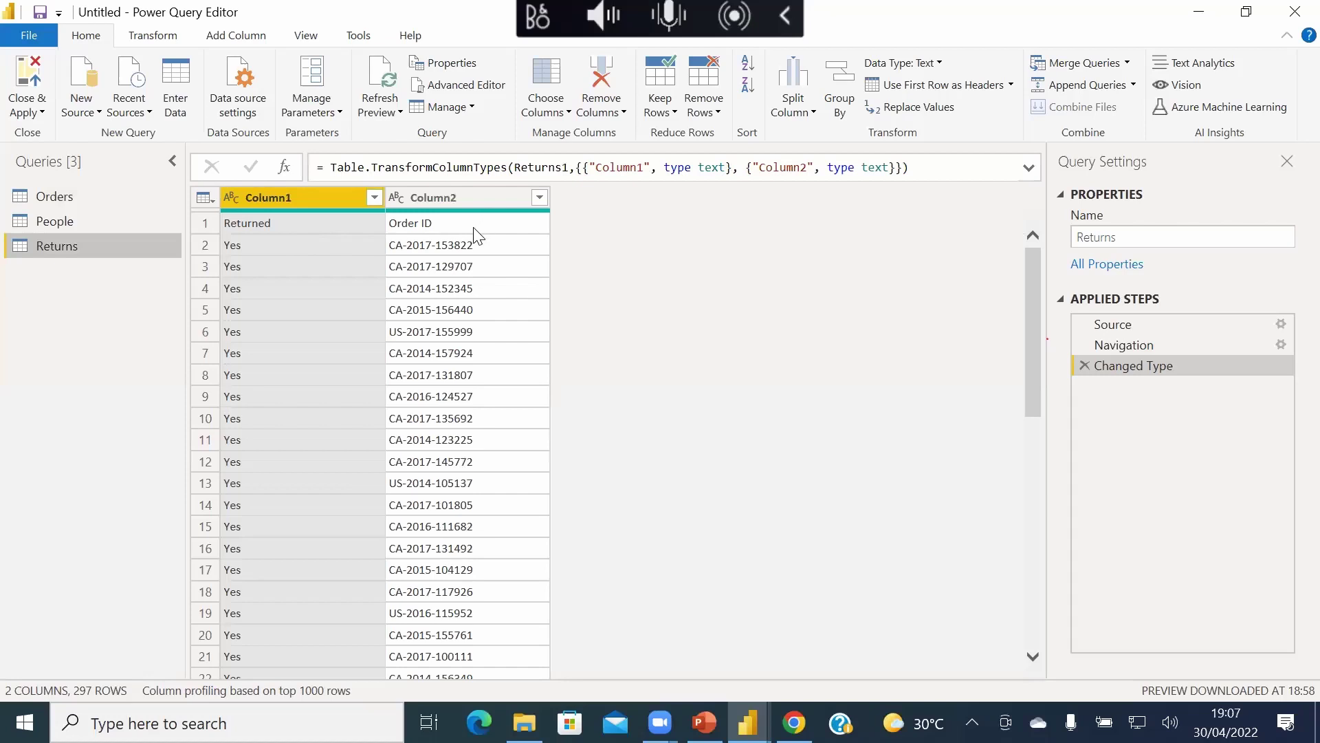
left_click(211, 223)
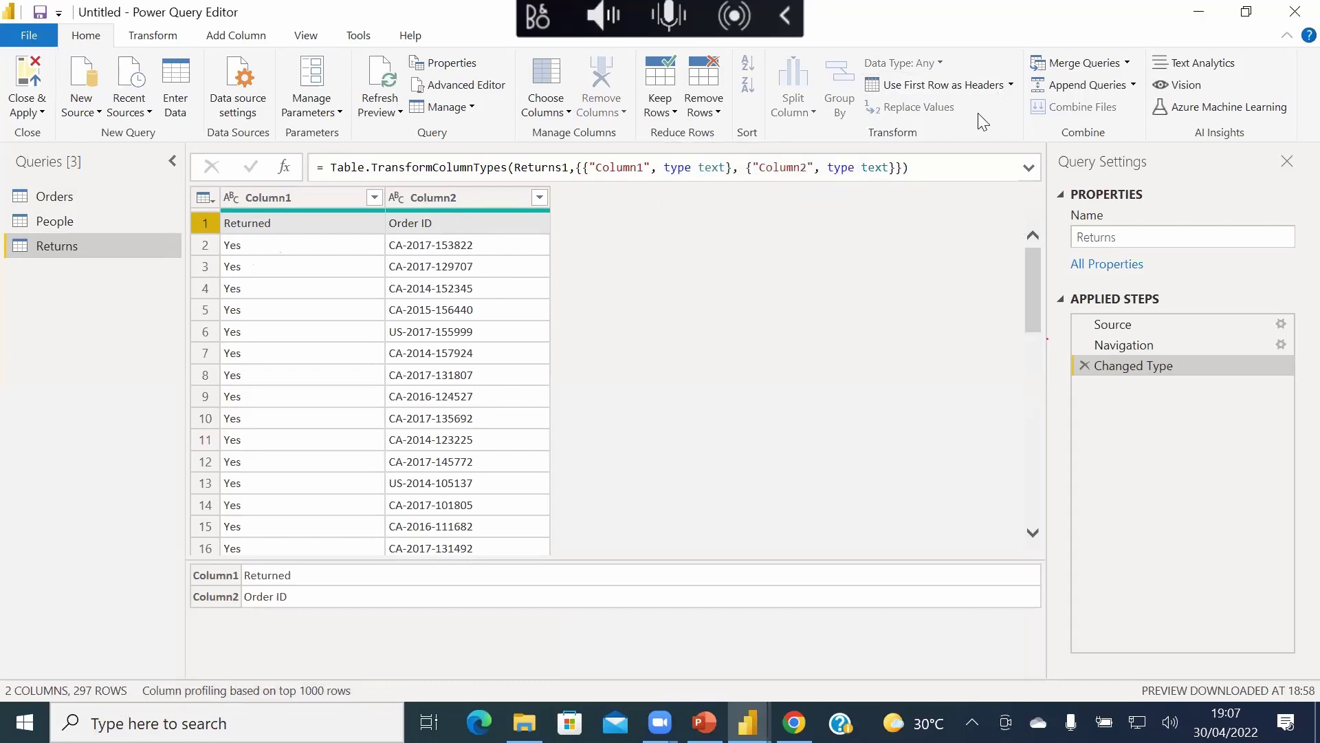
left_click(1011, 86)
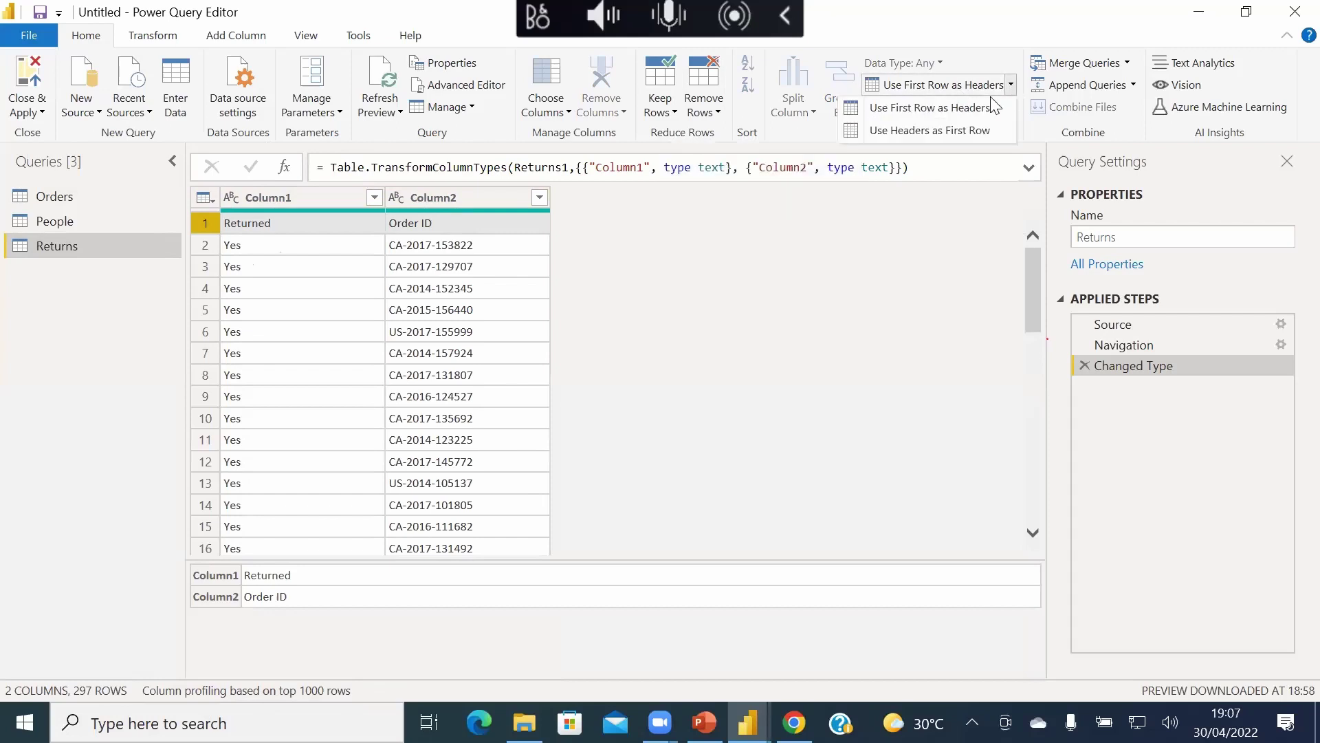
left_click(966, 104)
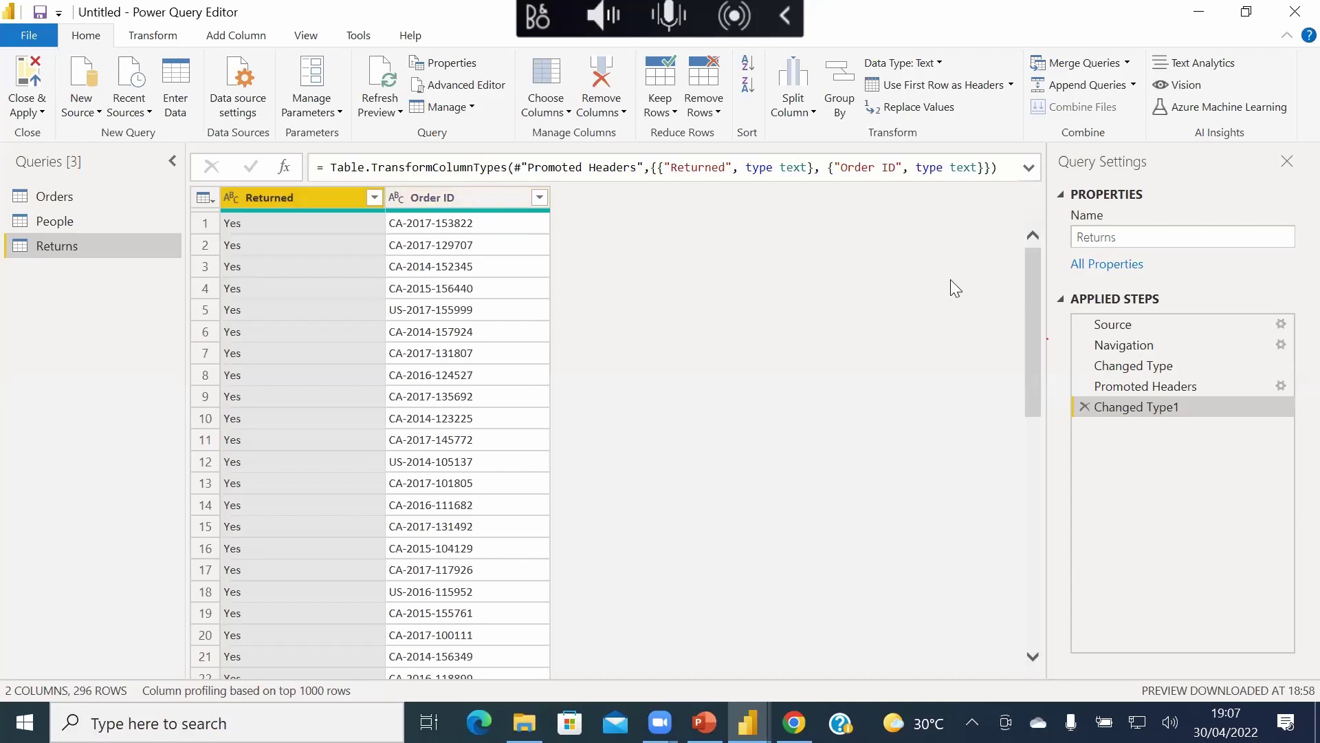
- Review the Returns query's applied steps one by one, from Source through Changed Type1
left_click(1127, 322)
left_click(1147, 350)
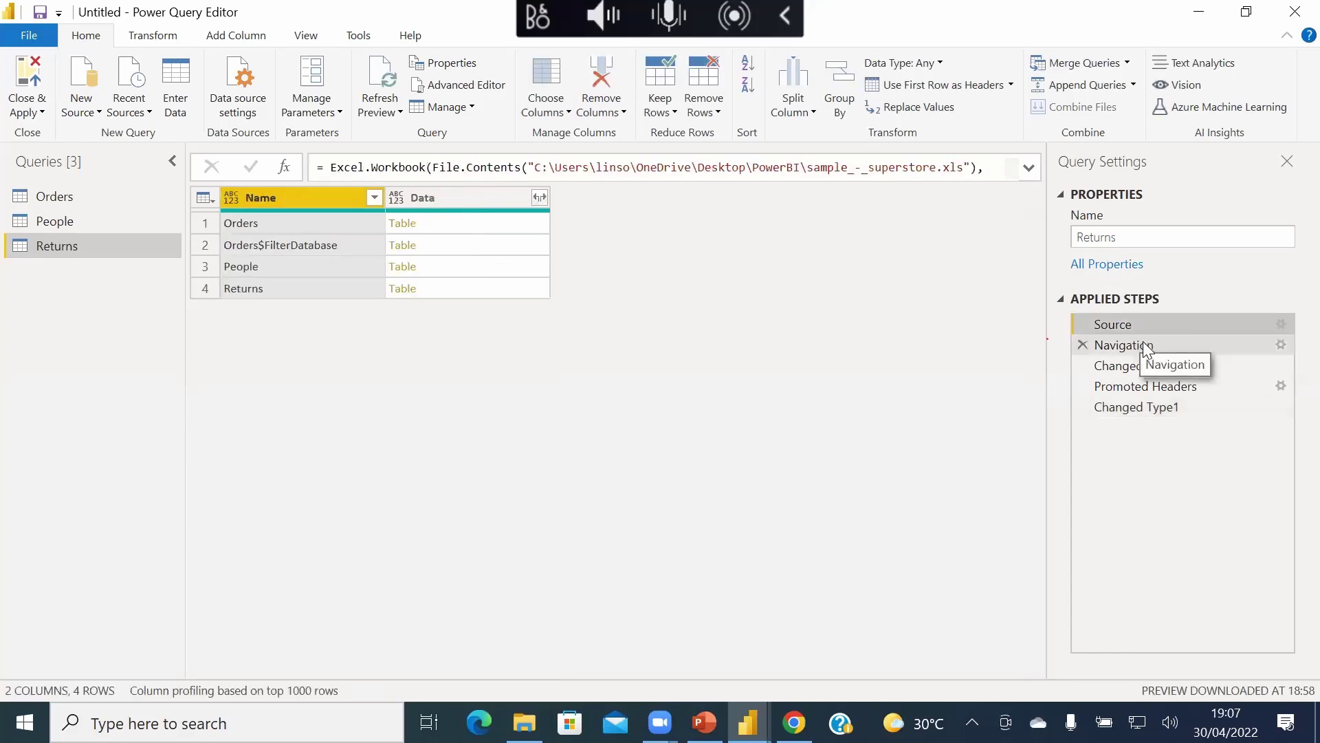
left_click(1143, 368)
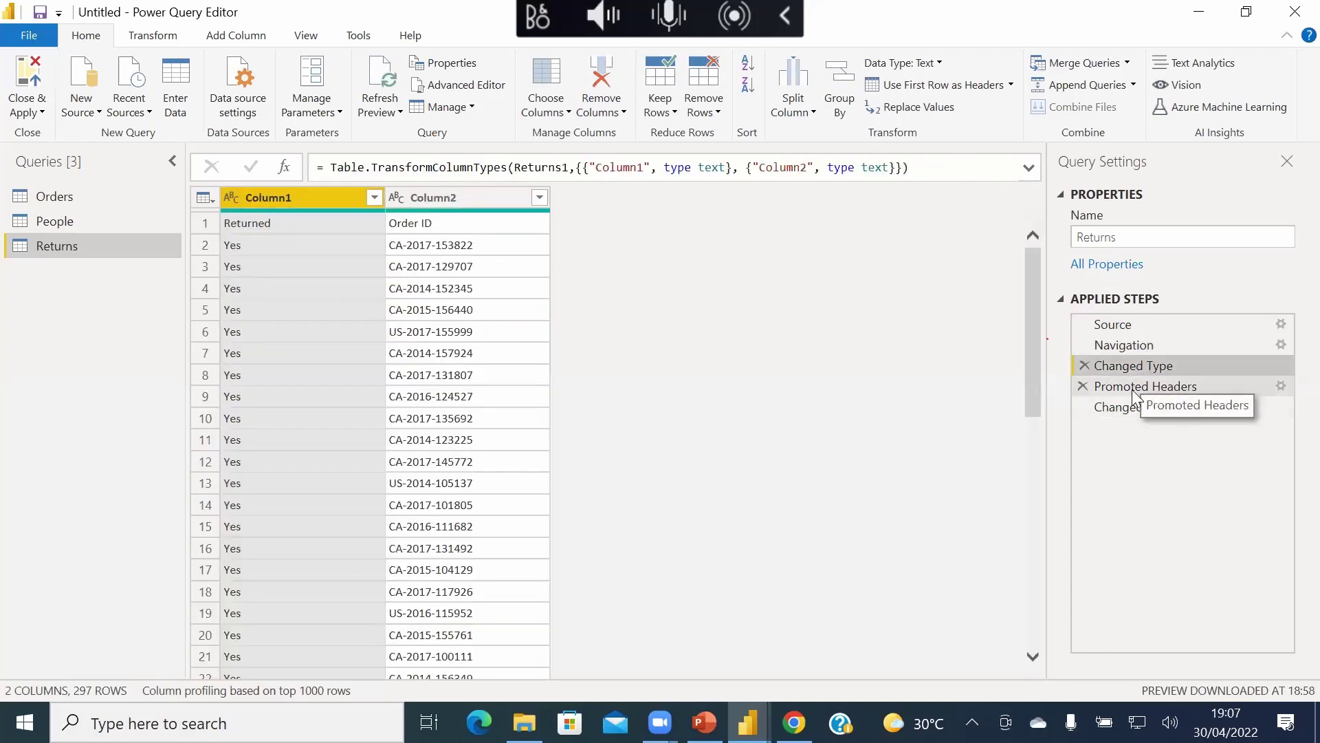
left_click(1136, 387)
left_click(1129, 408)
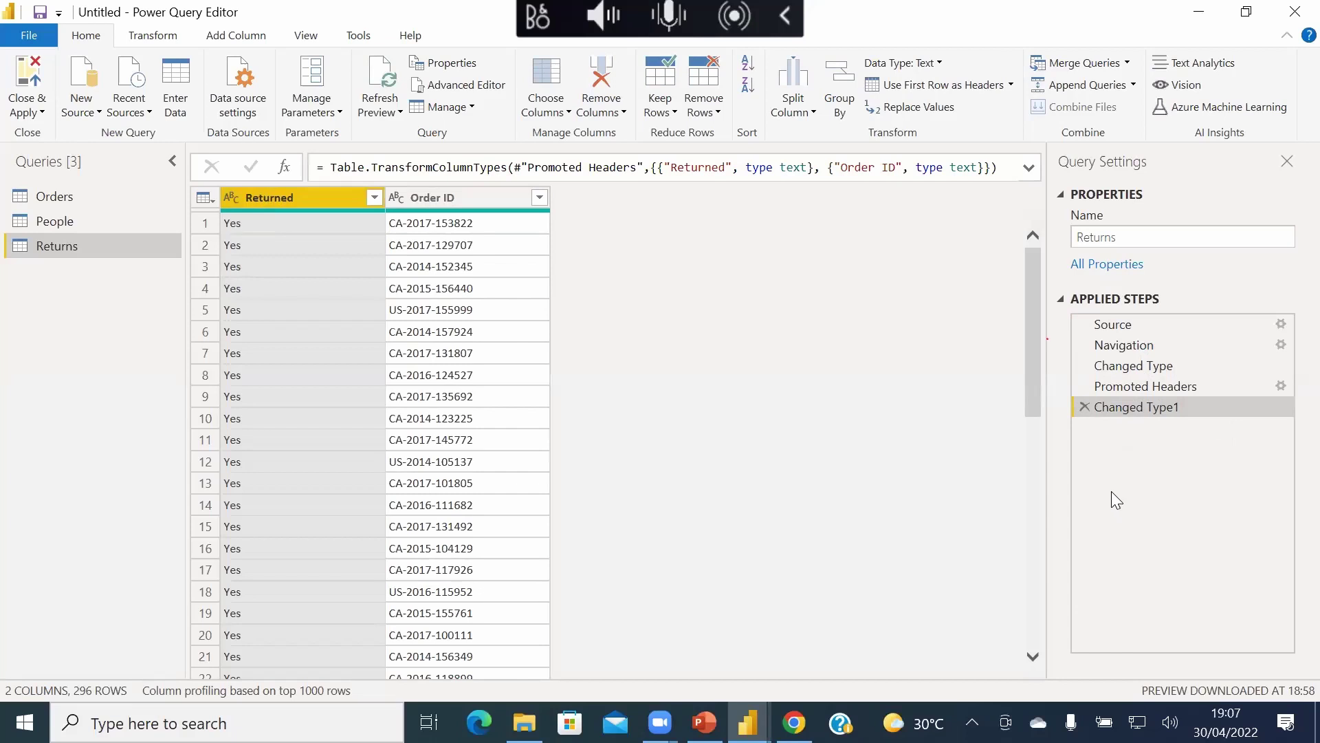
- Hide the Query Settings pane and show it again, repeating this to demonstrate how to restore it
left_click(306, 35)
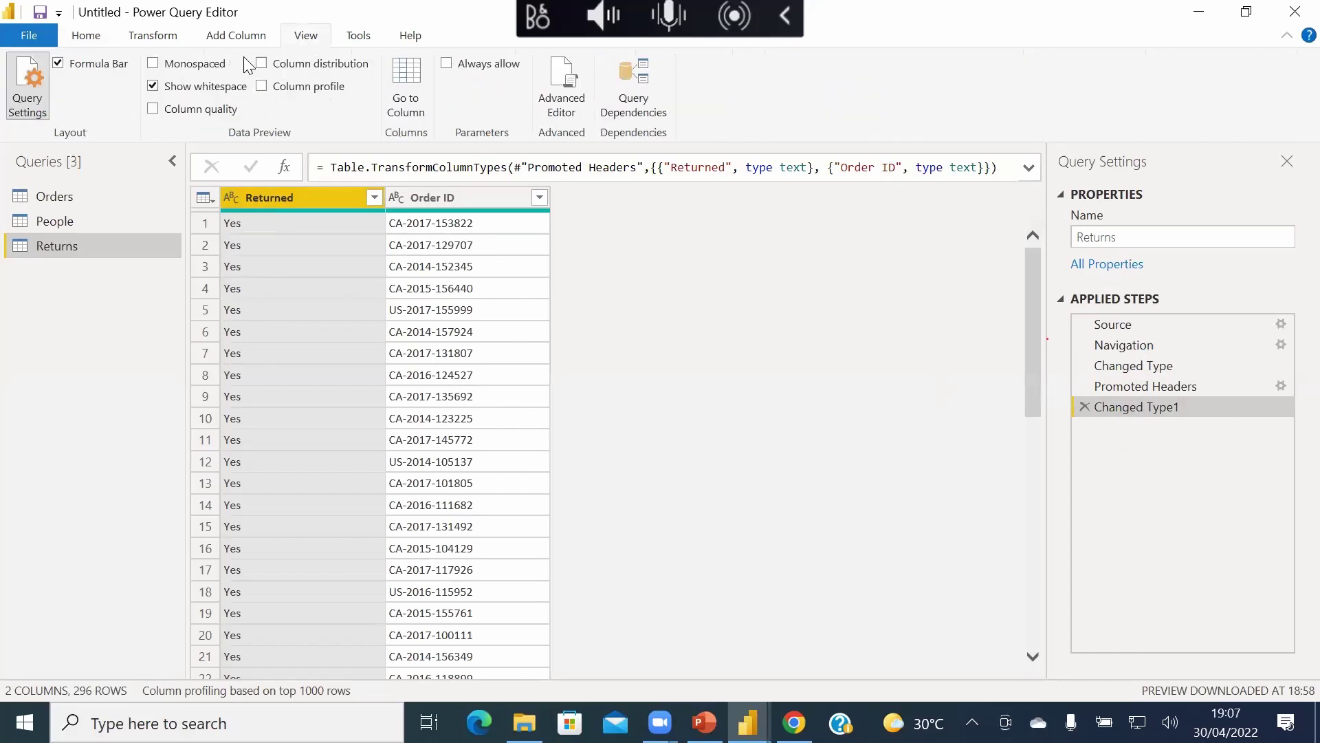
left_click(31, 89)
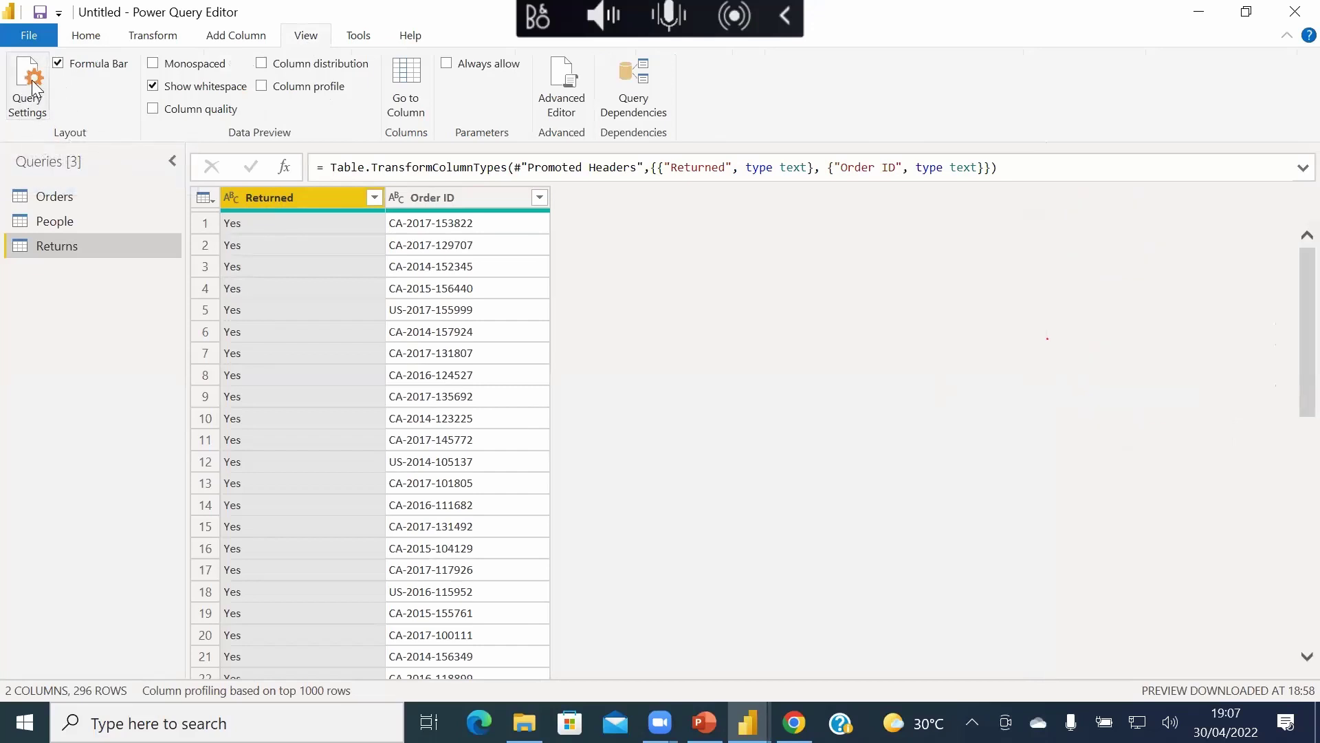
left_click(29, 86)
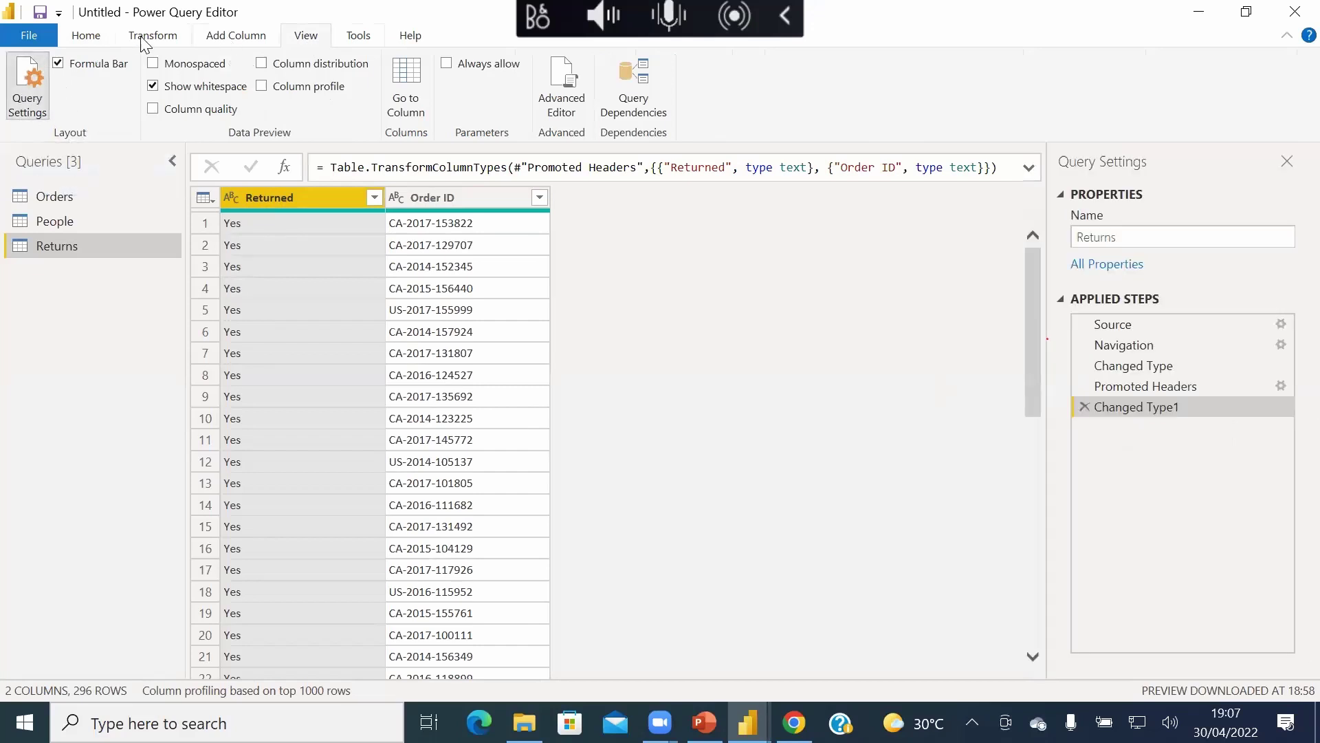
left_click(86, 38)
left_click(306, 35)
left_click(33, 88)
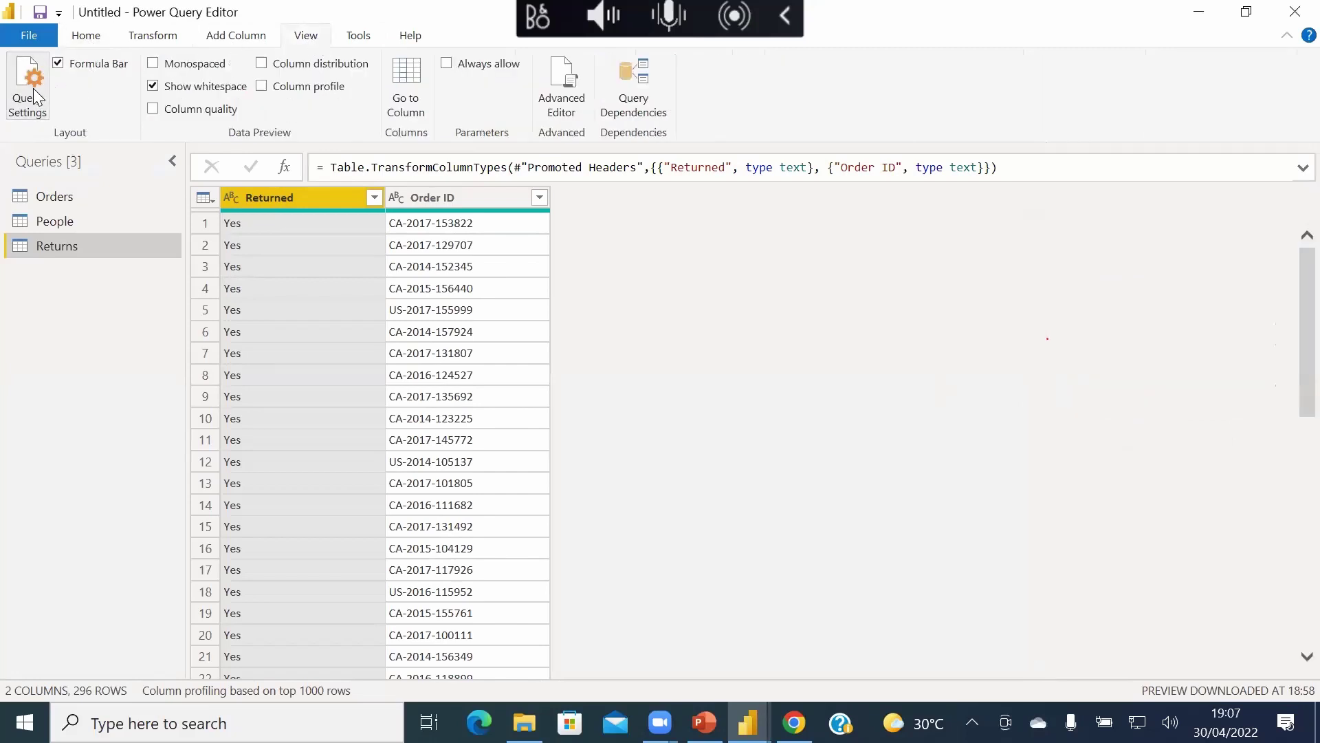
left_click(33, 88)
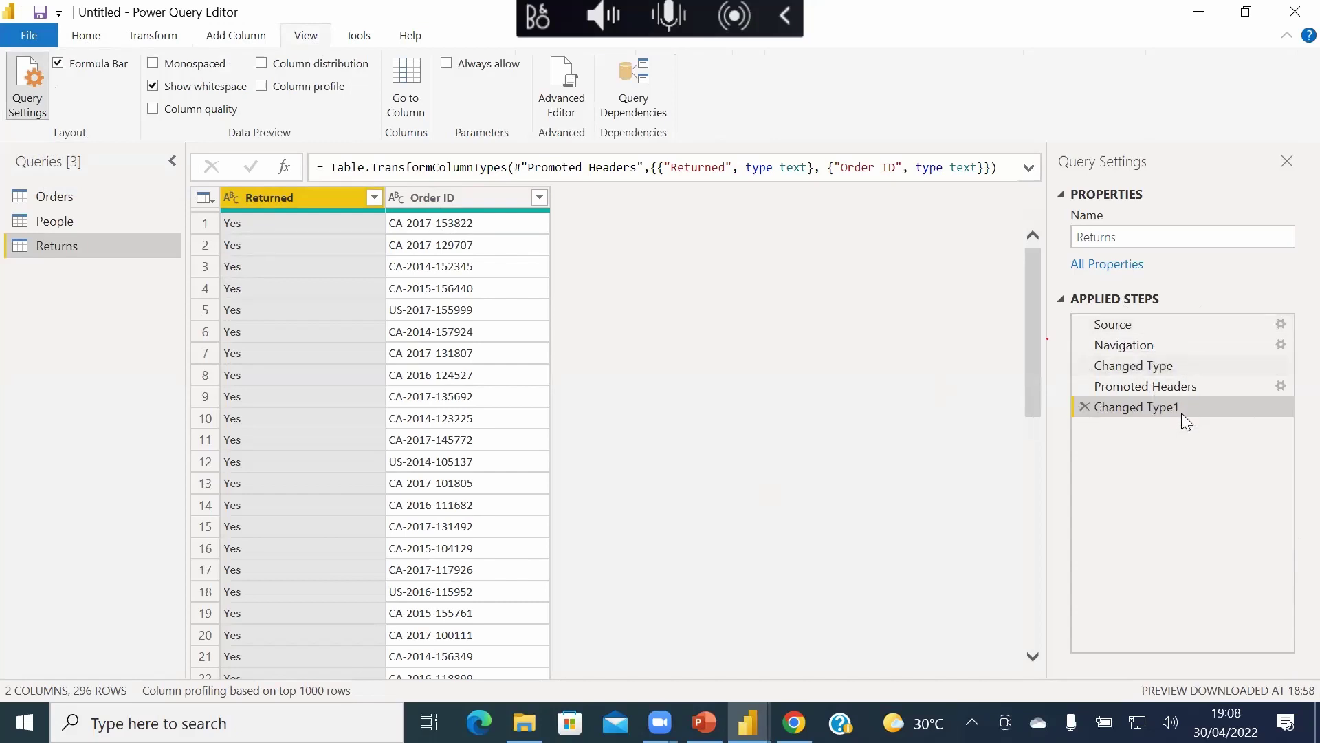
- Remove the Changed Type1 and Promoted Headers steps from the Returns query
left_click(1083, 405)
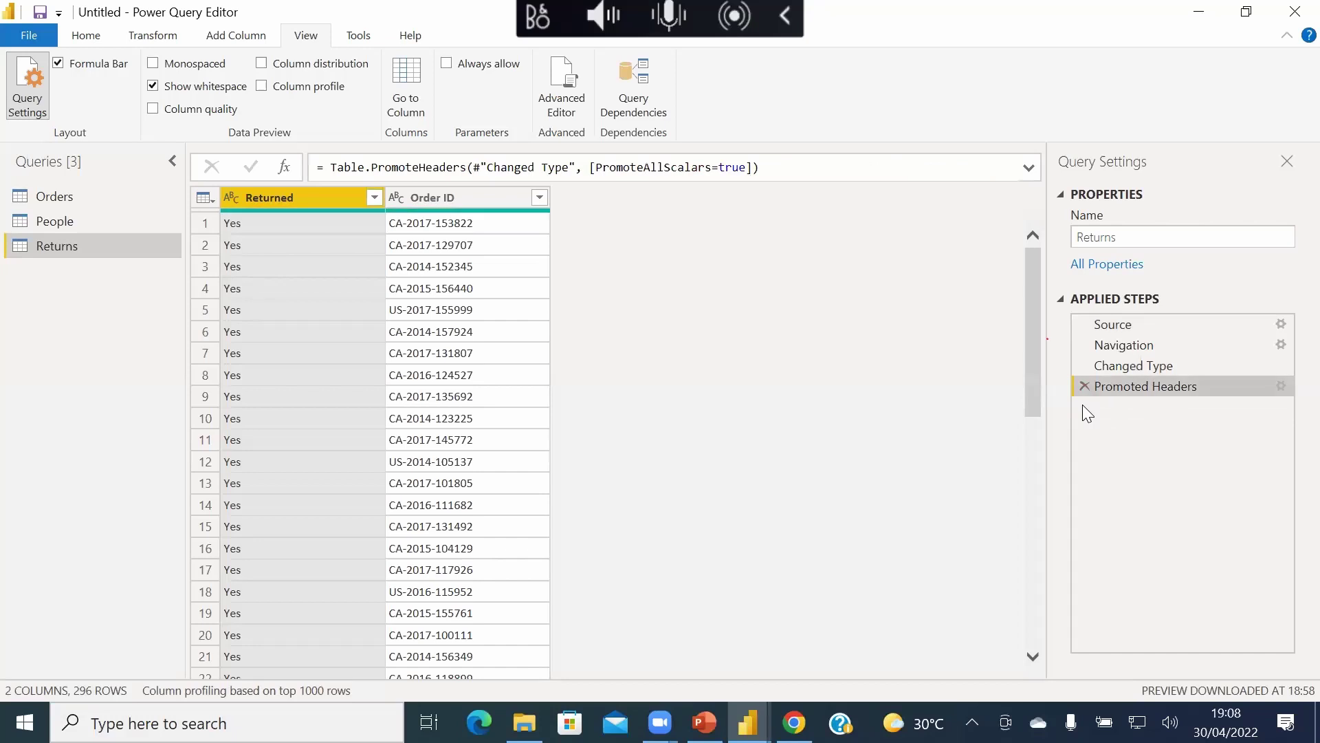
left_click(1085, 385)
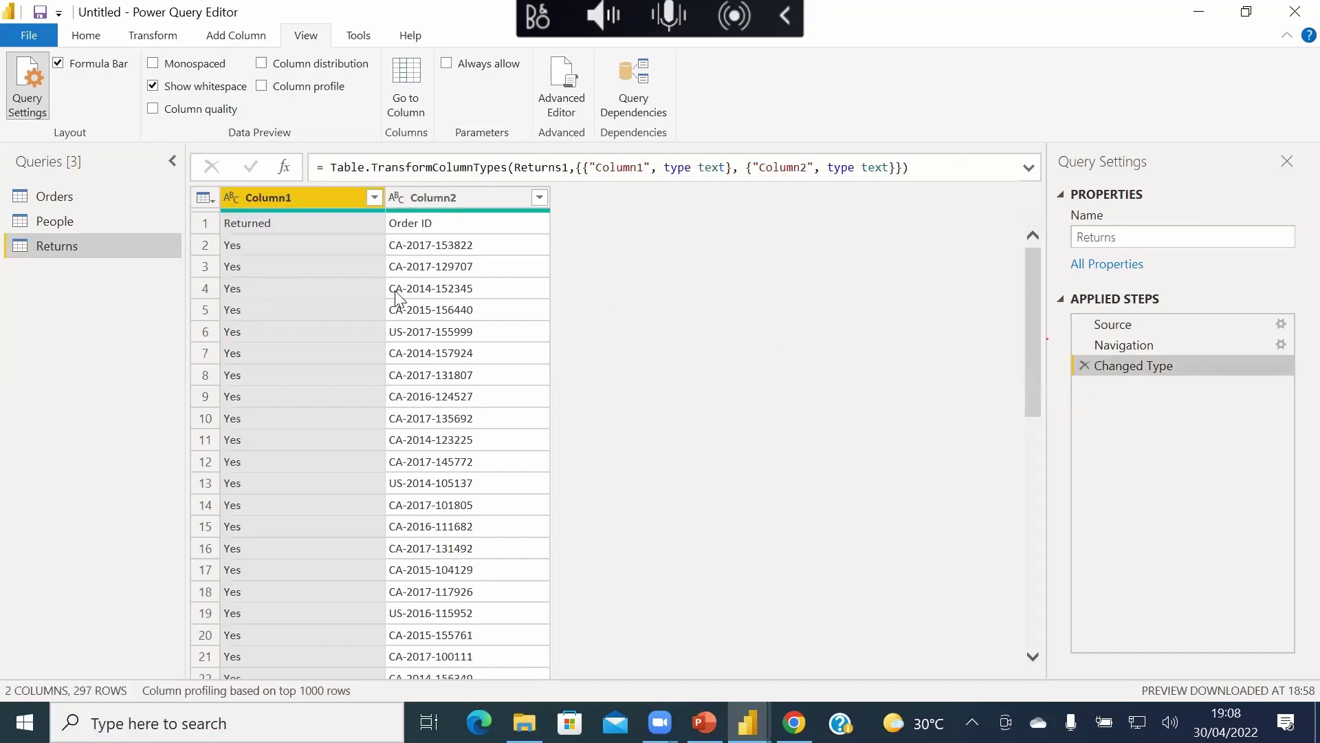
- Promote the first row of the Returns table to column headers again
left_click(143, 7)
left_click(86, 35)
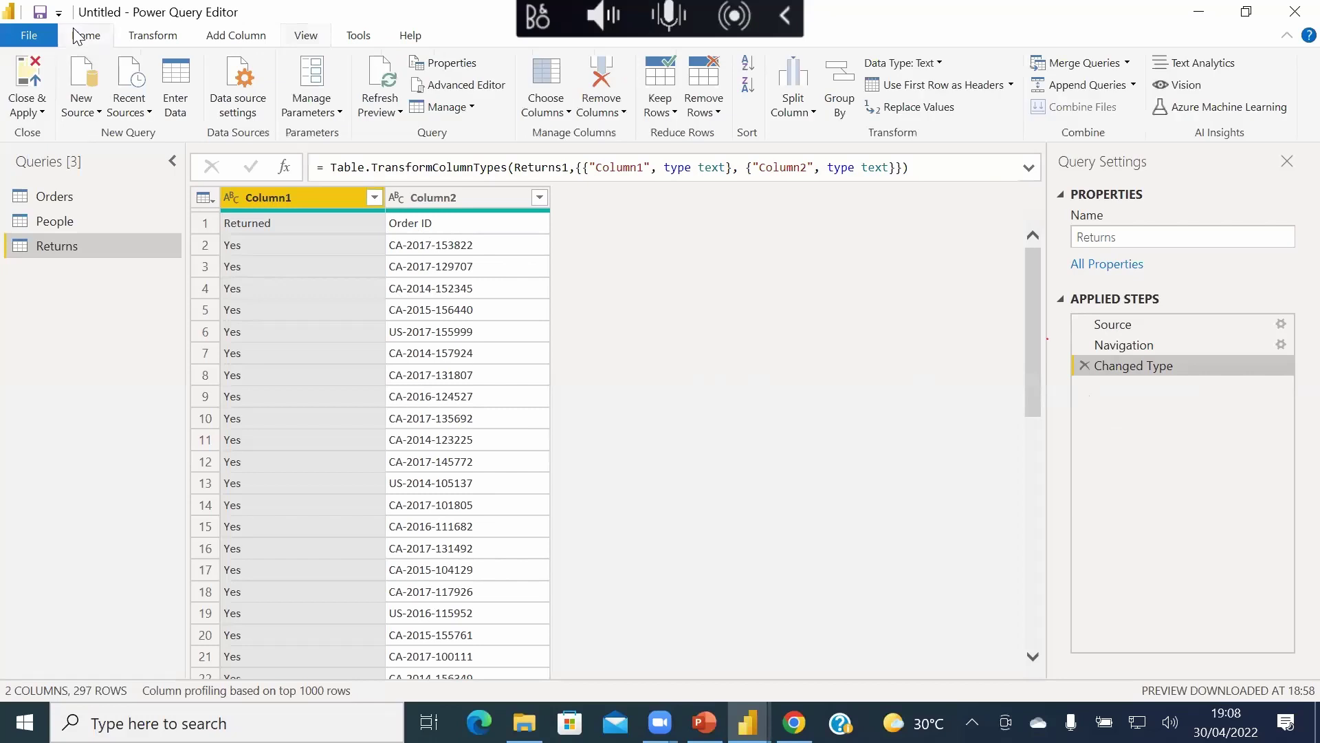
left_click(1011, 85)
left_click(981, 107)
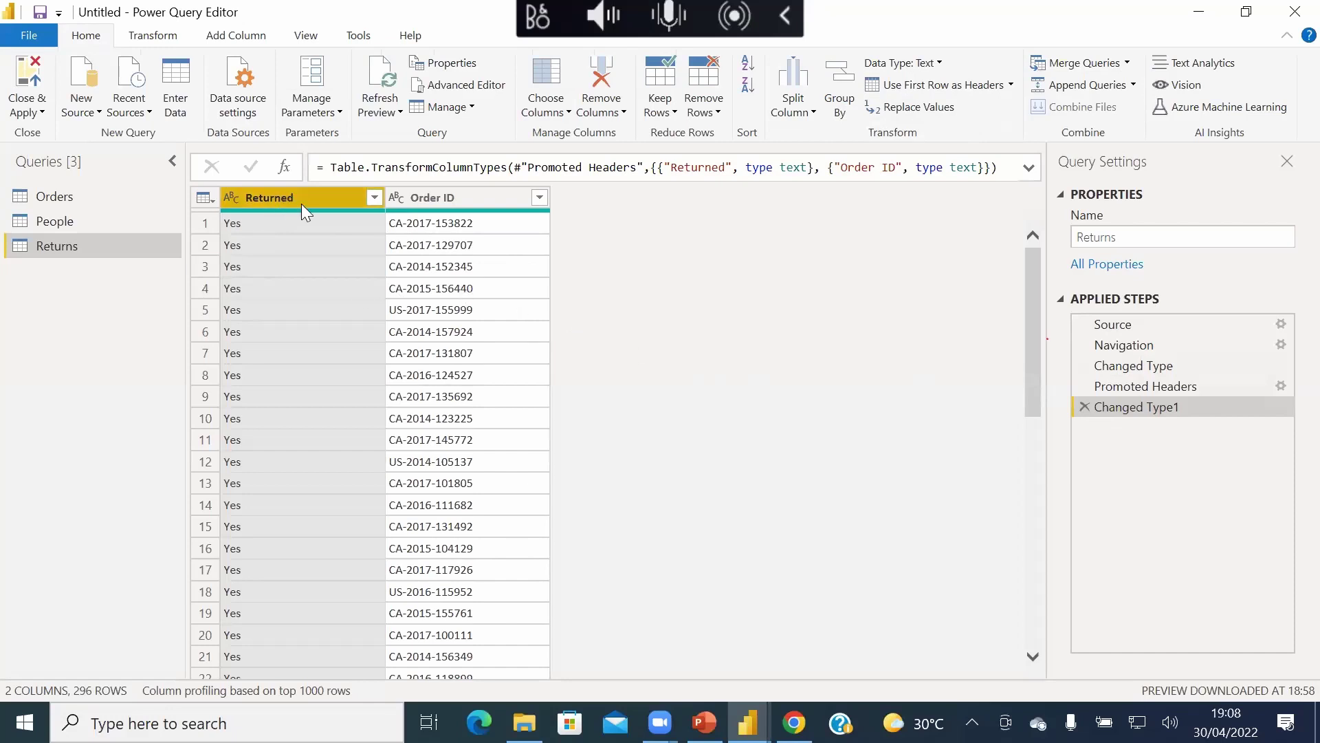
- Use the first row of the People table as its column headers, and check the Orders table's headers
left_click(66, 223)
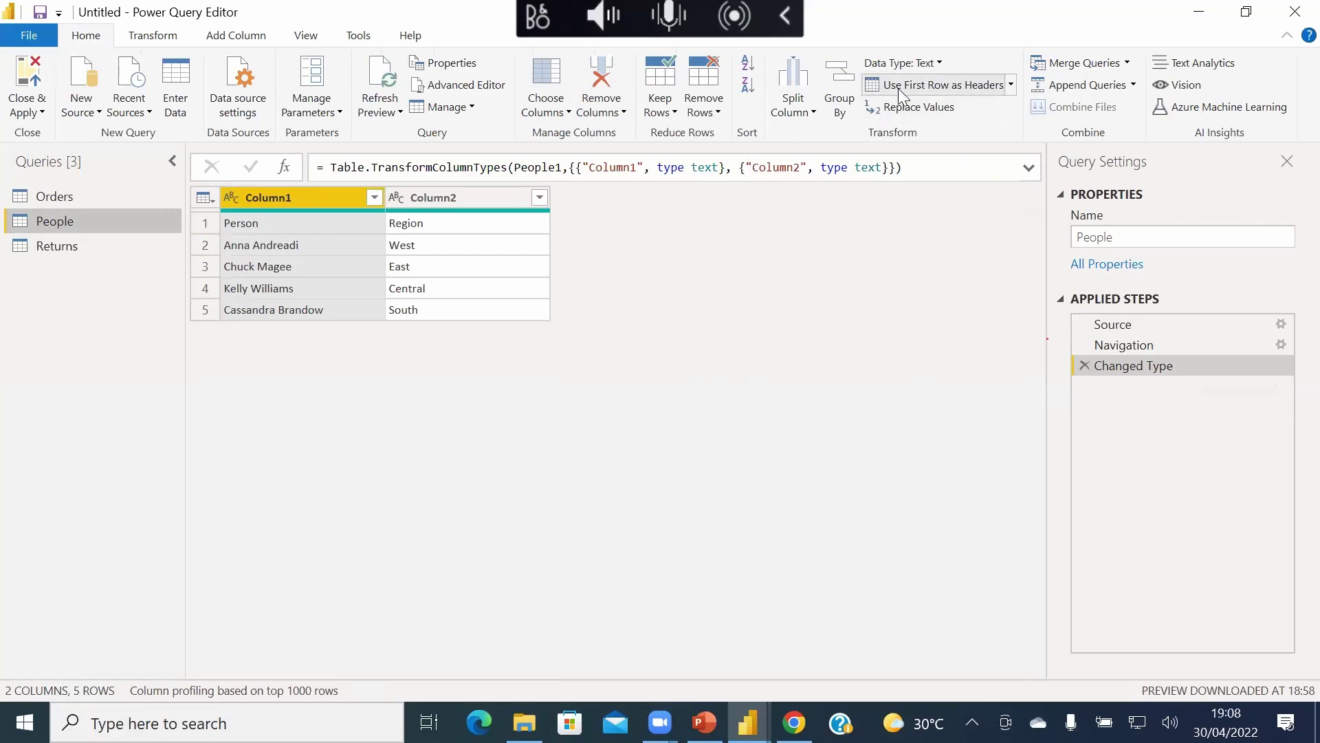
left_click(925, 86)
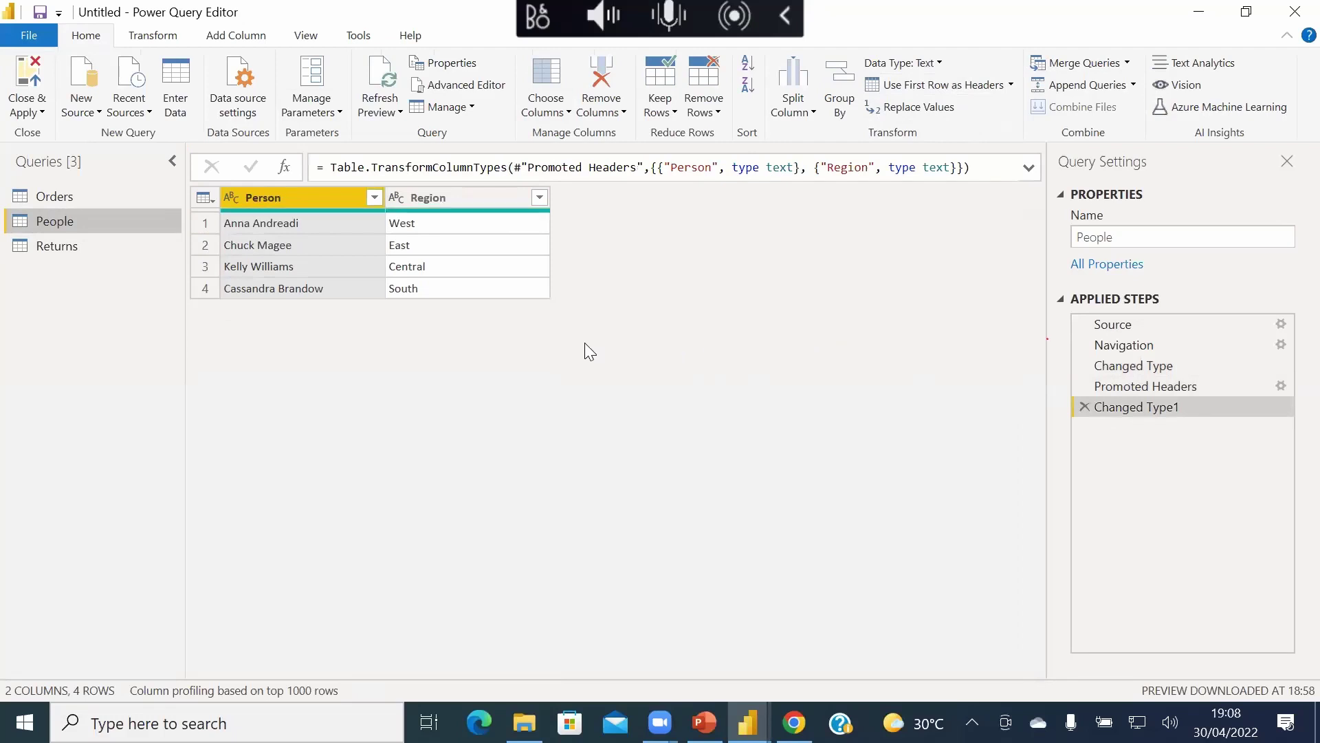
left_click(53, 199)
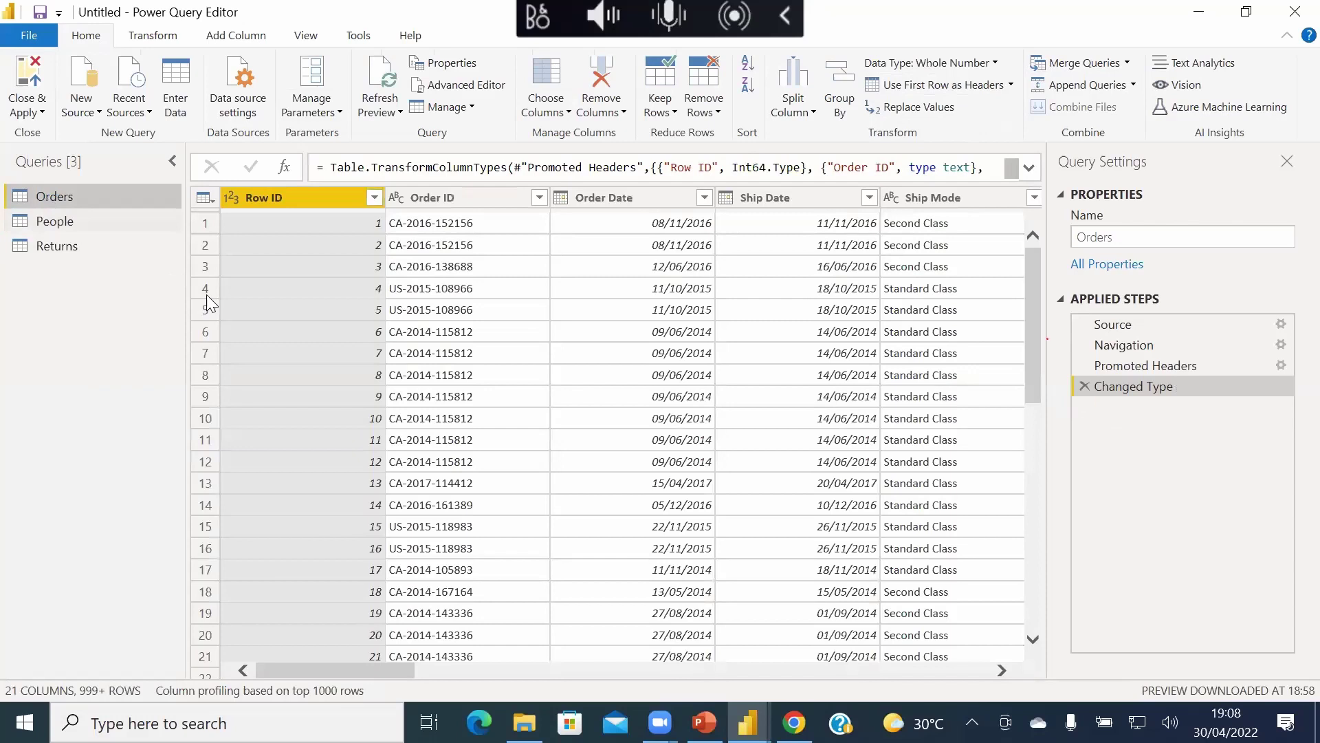
left_click_drag(377, 677, 308, 646)
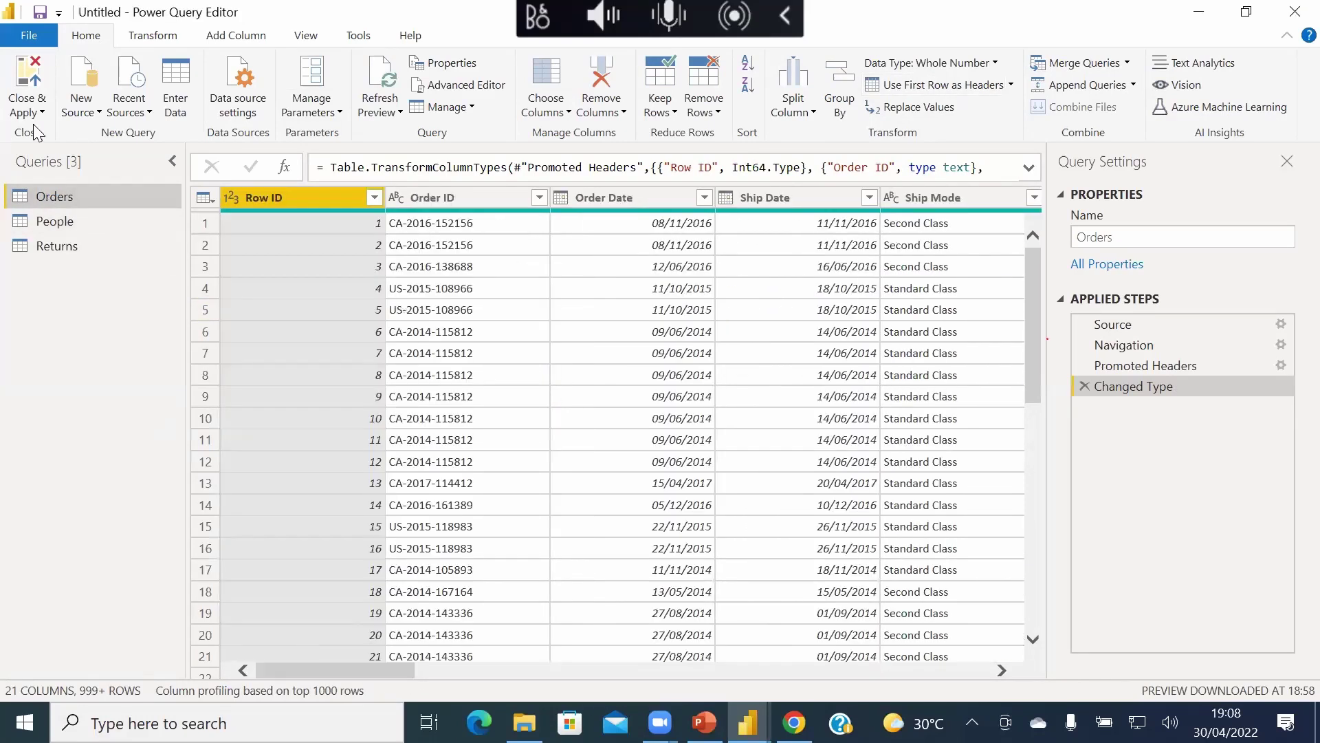
- Rename the People query to DimPeople
left_click(39, 224)
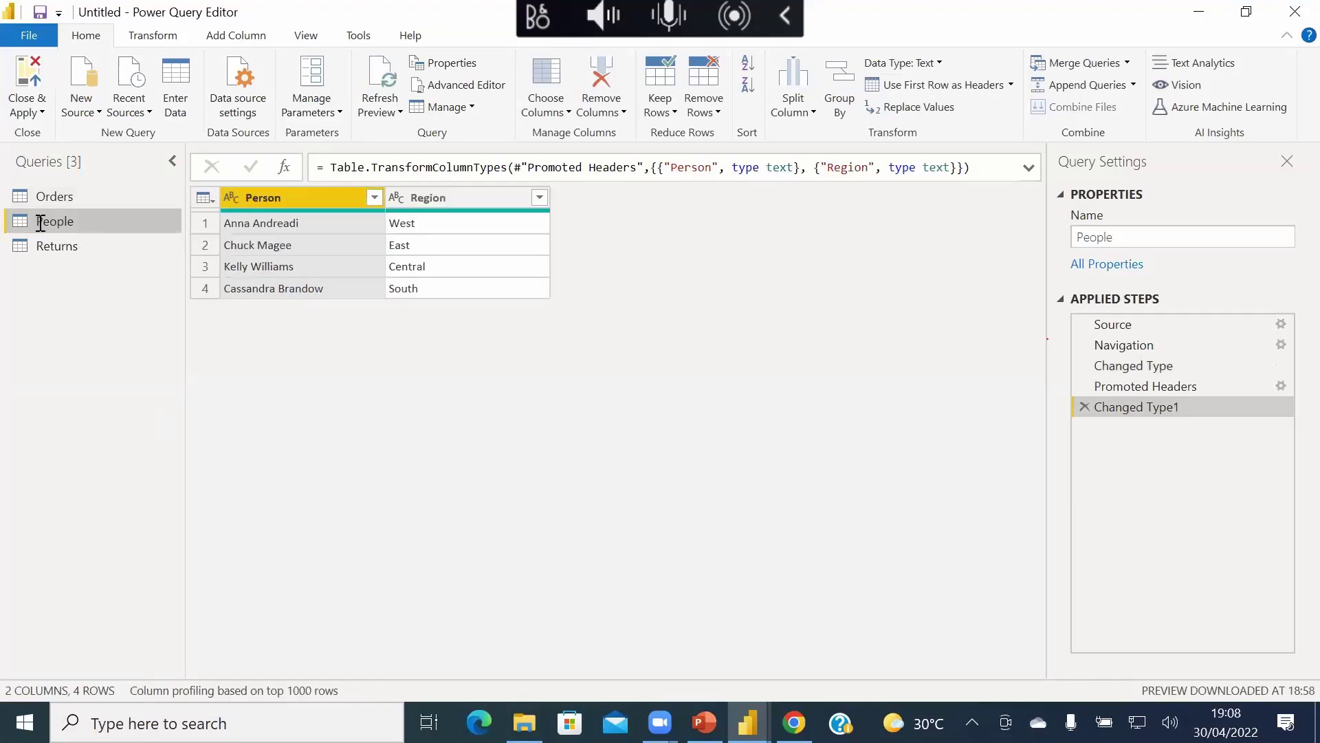
double_click(39, 224)
left_click(199, 335)
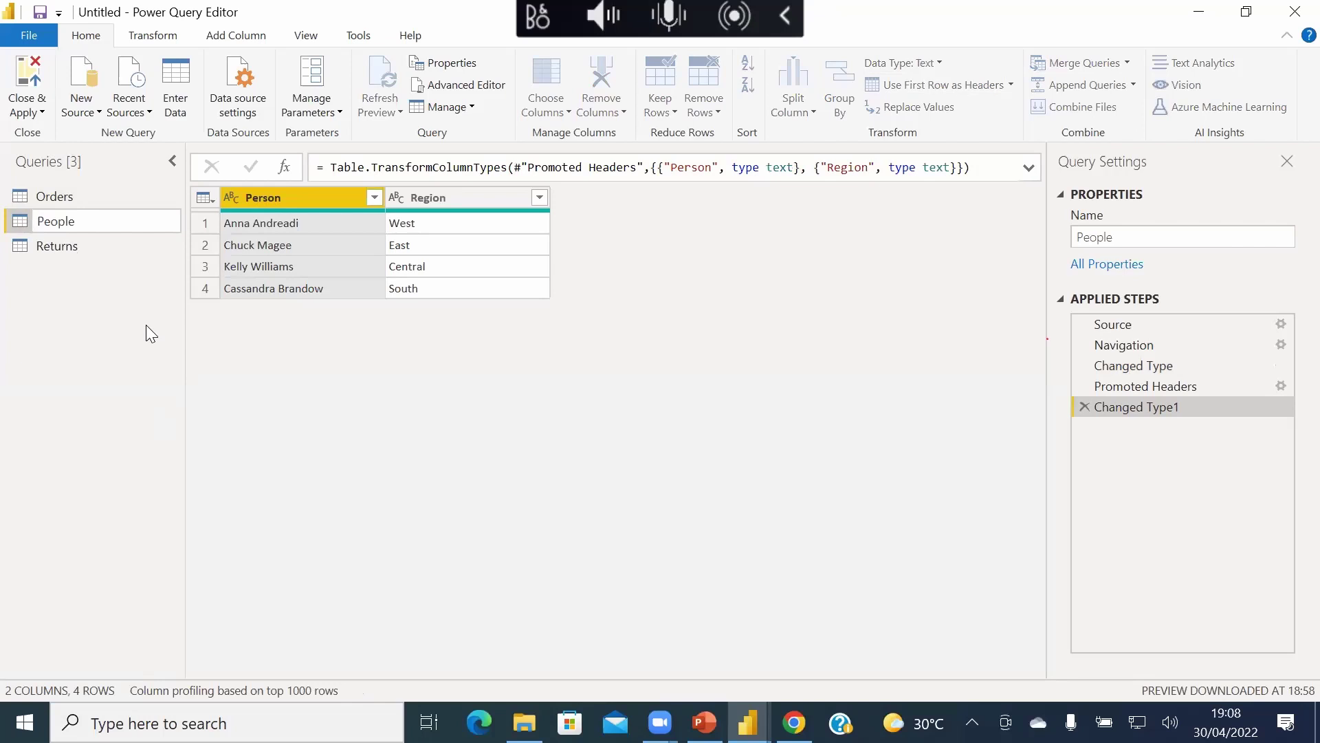
type("Dim")
key("Return")
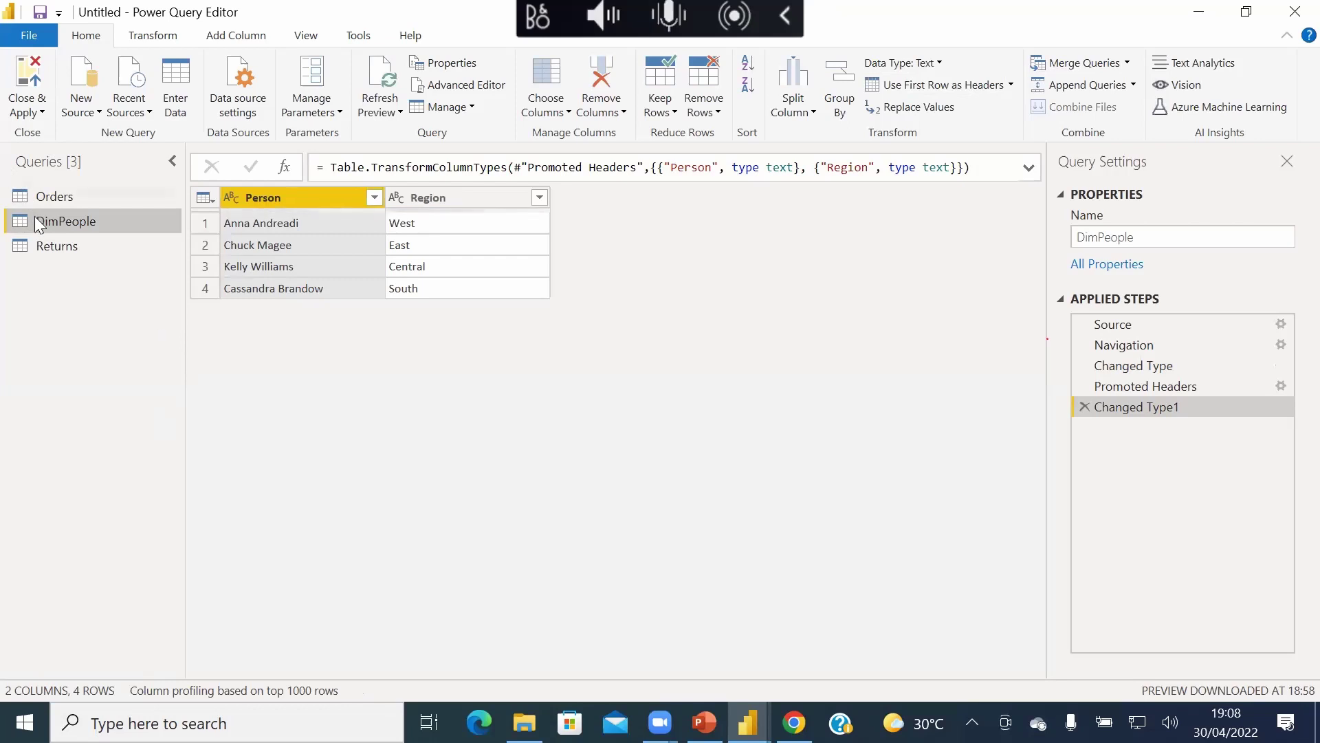
- Rename the Returns query to DimReturns
left_click(47, 242)
double_click(46, 244)
left_click(43, 248)
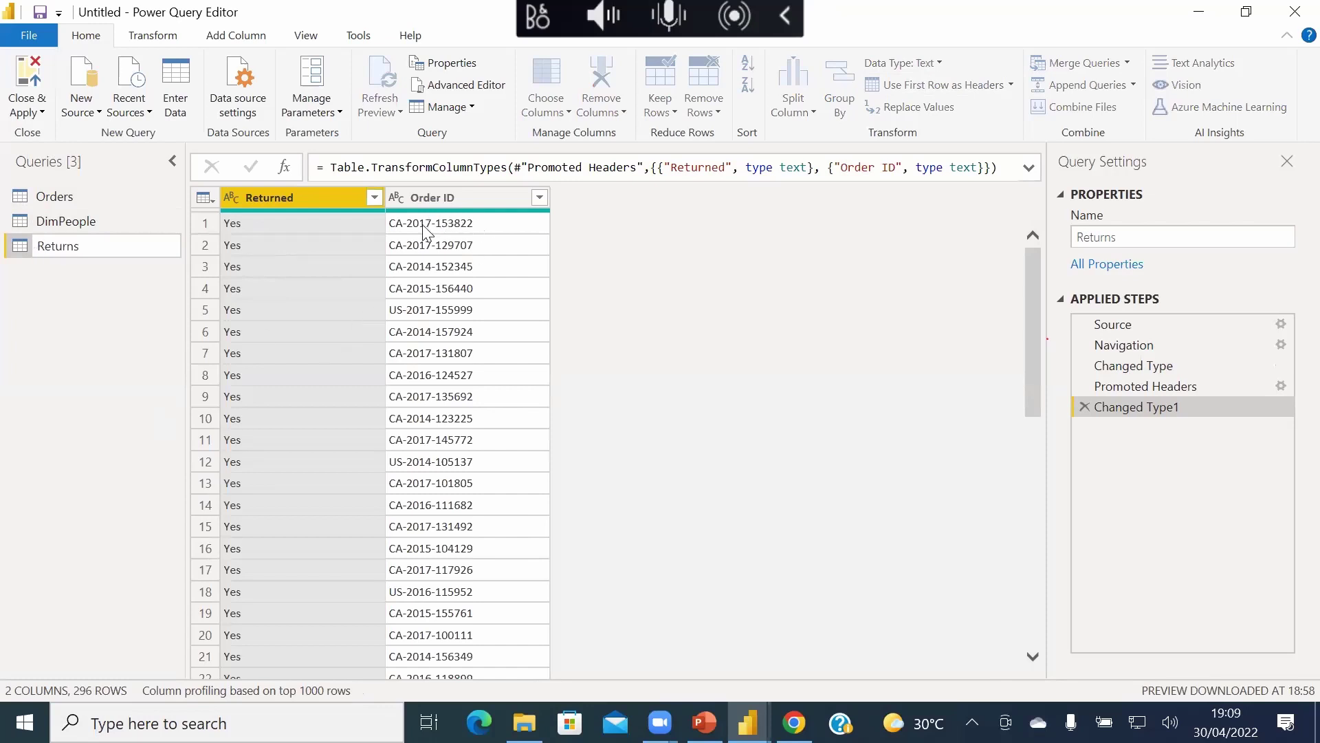
type("Dim")
key("Return")
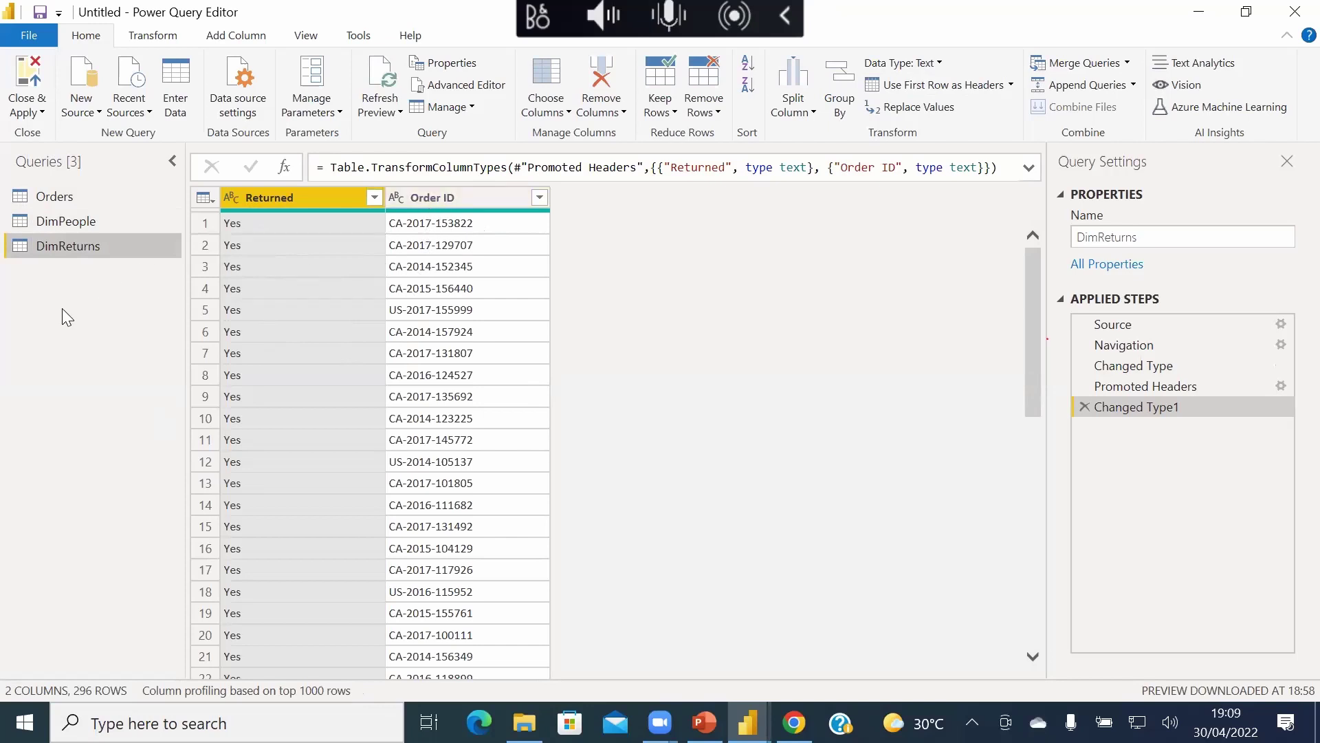
- Look through the columns of the Orders query, highlighting the Customer Name, Segment and Country columns
left_click(69, 200)
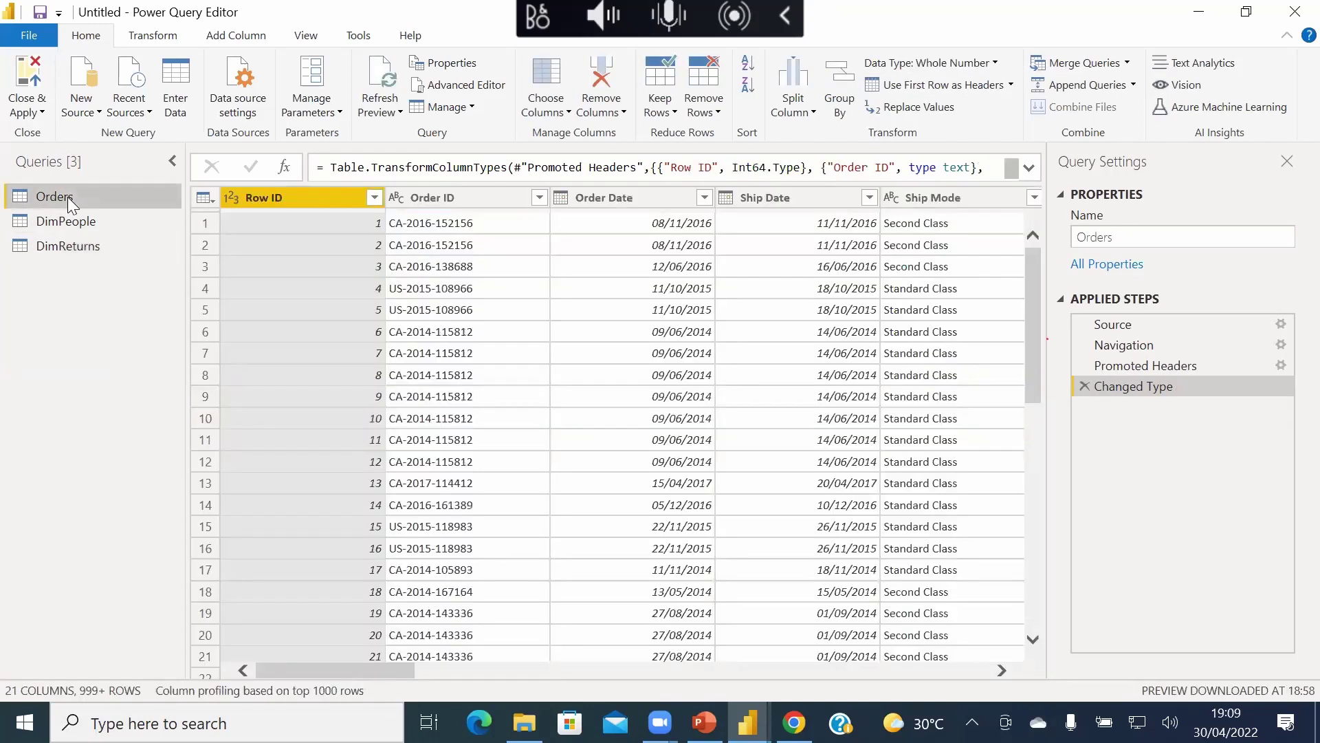
left_click_drag(345, 668, 968, 646)
left_click_drag(894, 670, 506, 661)
left_click(759, 198)
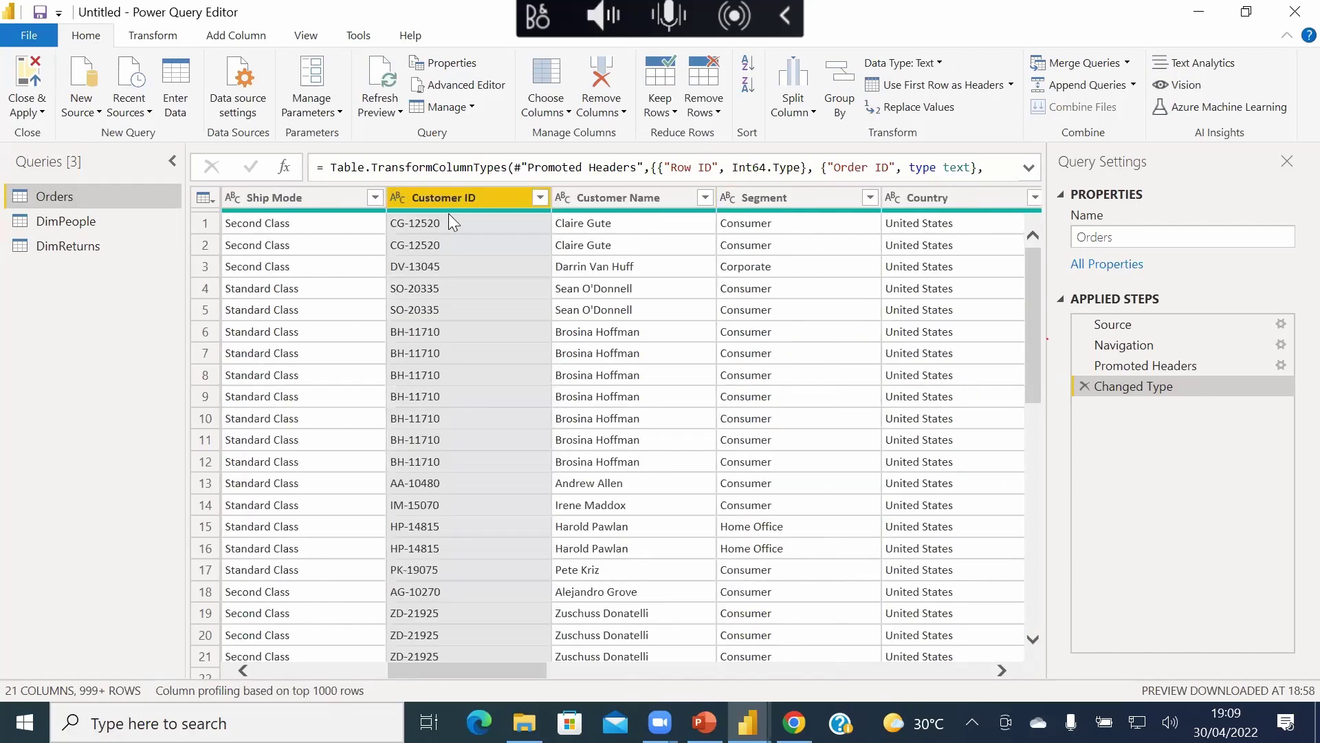
left_click(630, 198)
left_click(765, 198, "ctrl")
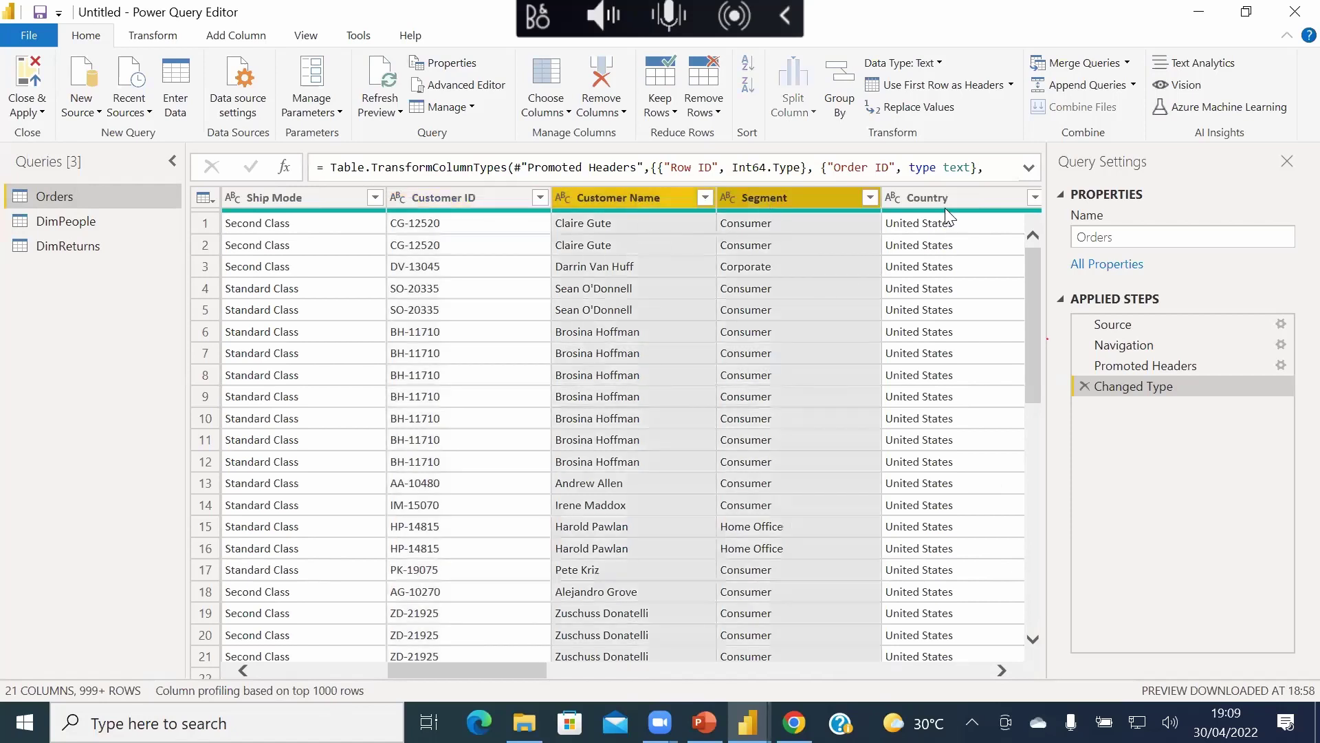
left_click(943, 205)
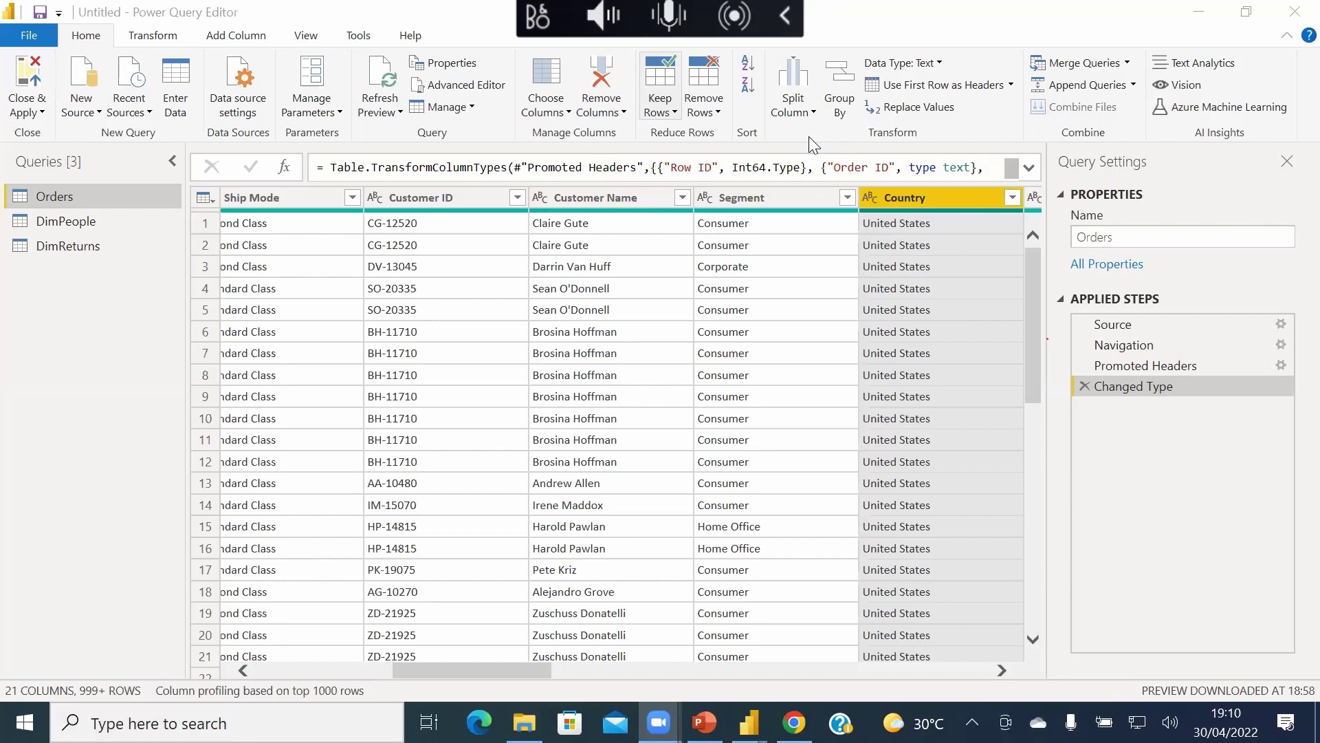
- Examine the Customer ID and Customer Name columns in the Orders query for repeated customer entries
left_click(167, 297)
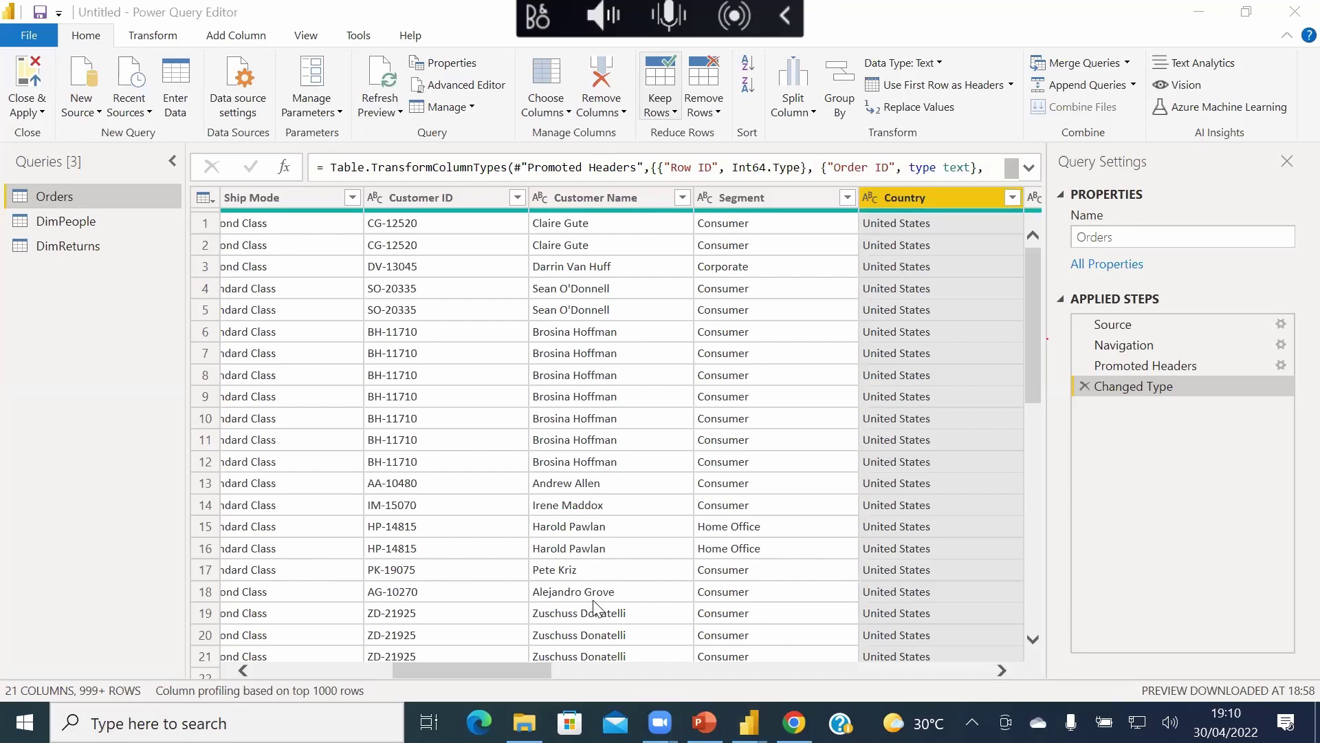
left_click_drag(495, 672, 273, 633)
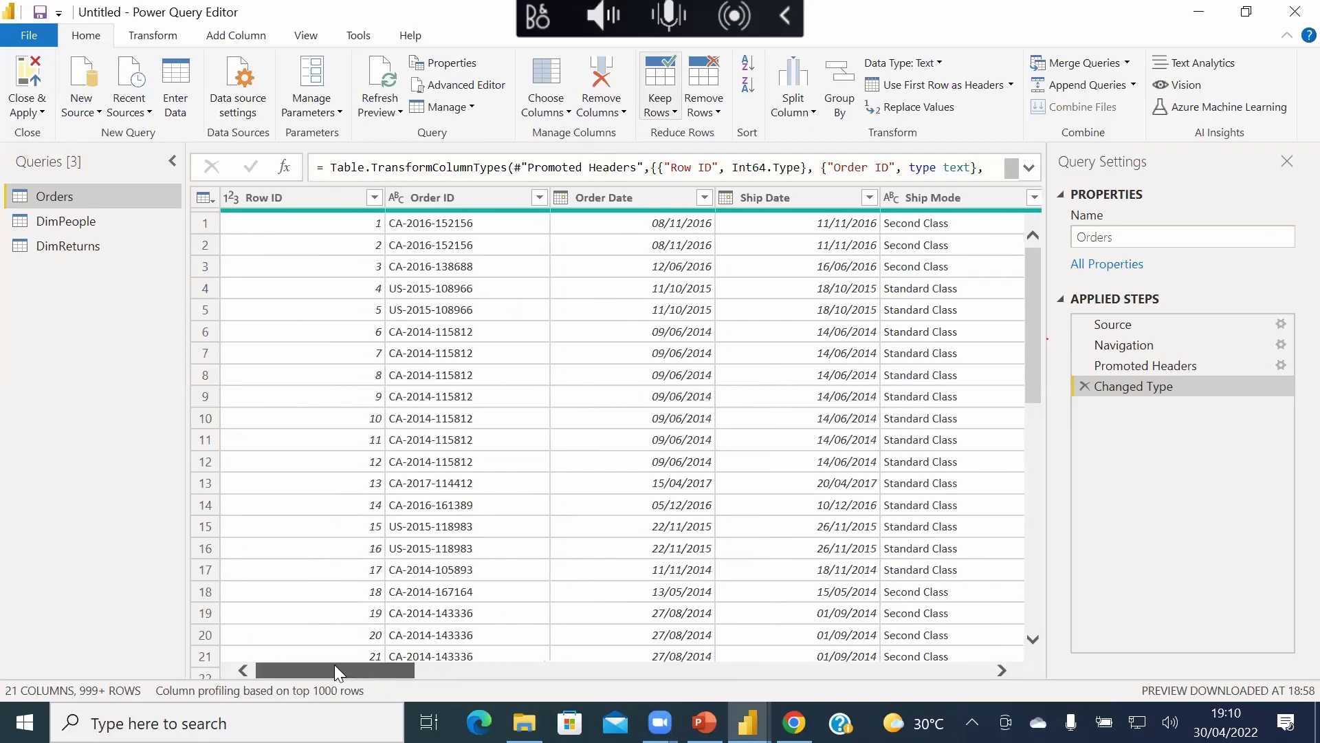
left_click_drag(402, 668, 544, 646)
left_click(441, 198)
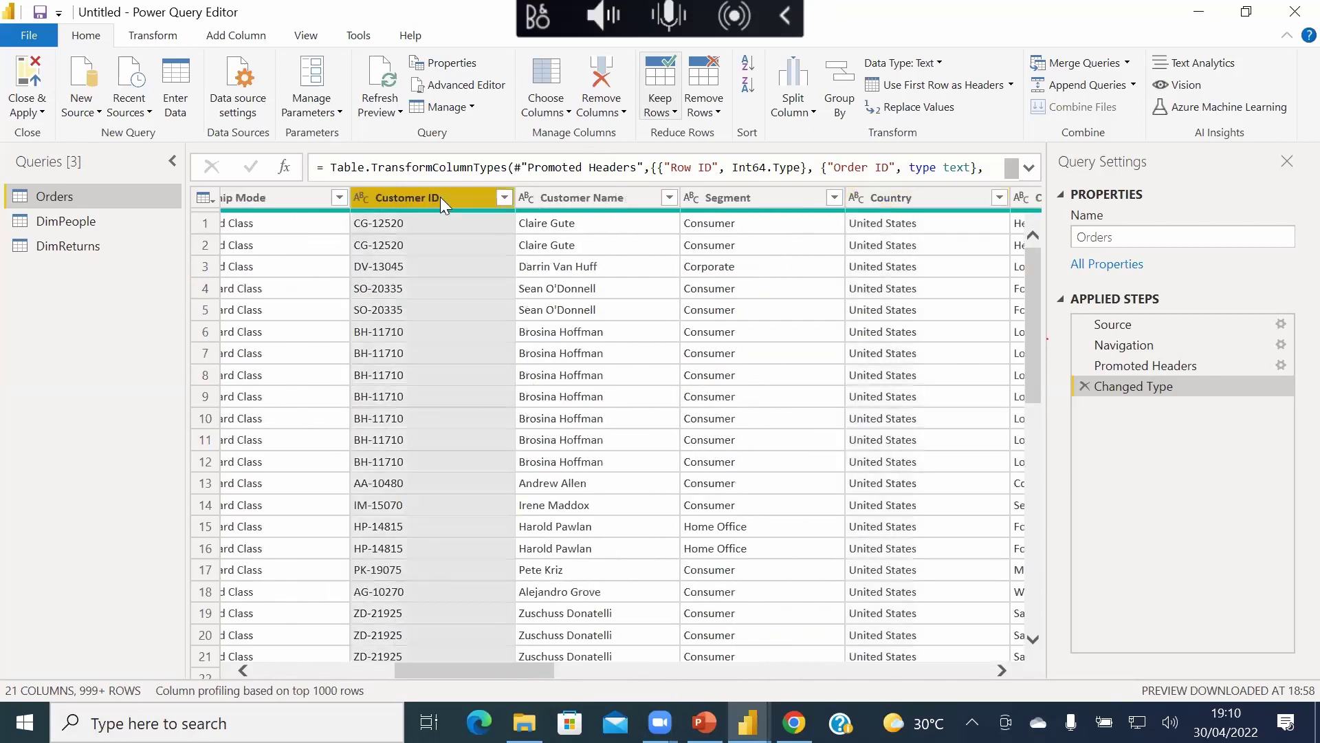
left_click(593, 199)
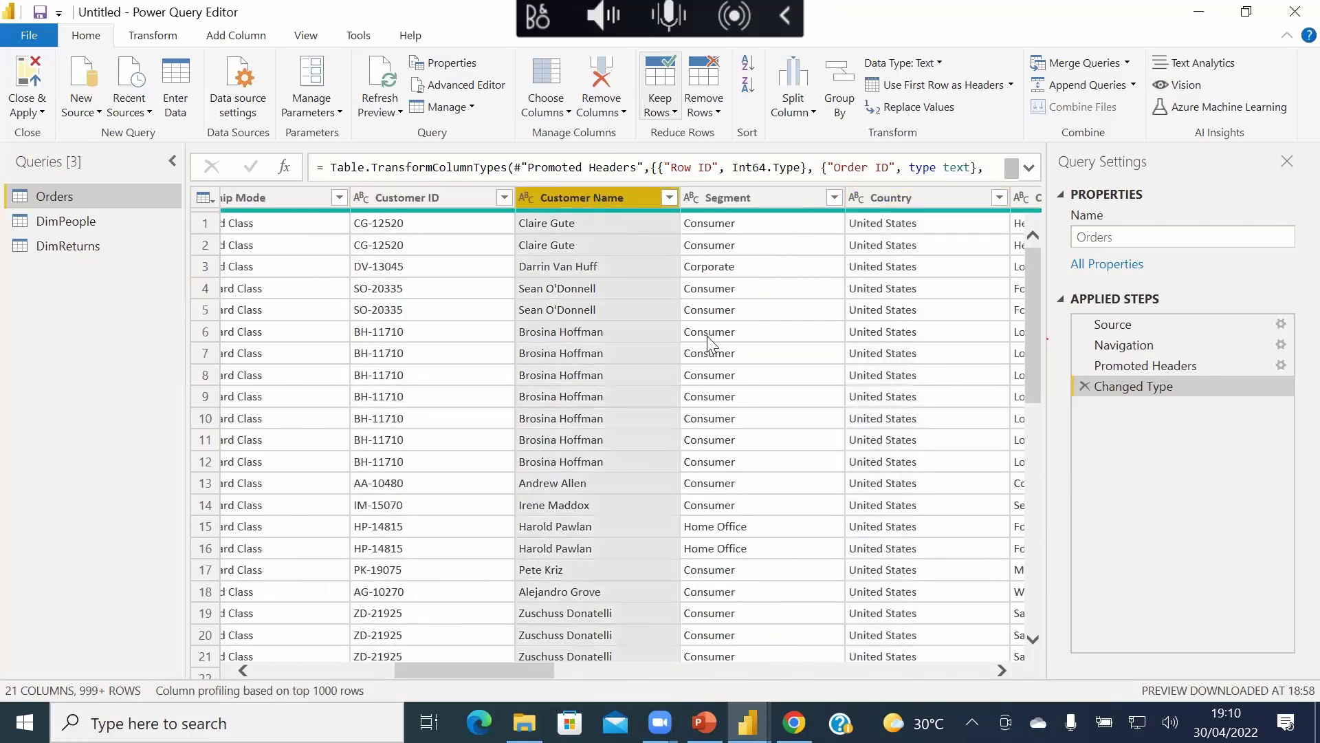
left_click(396, 197)
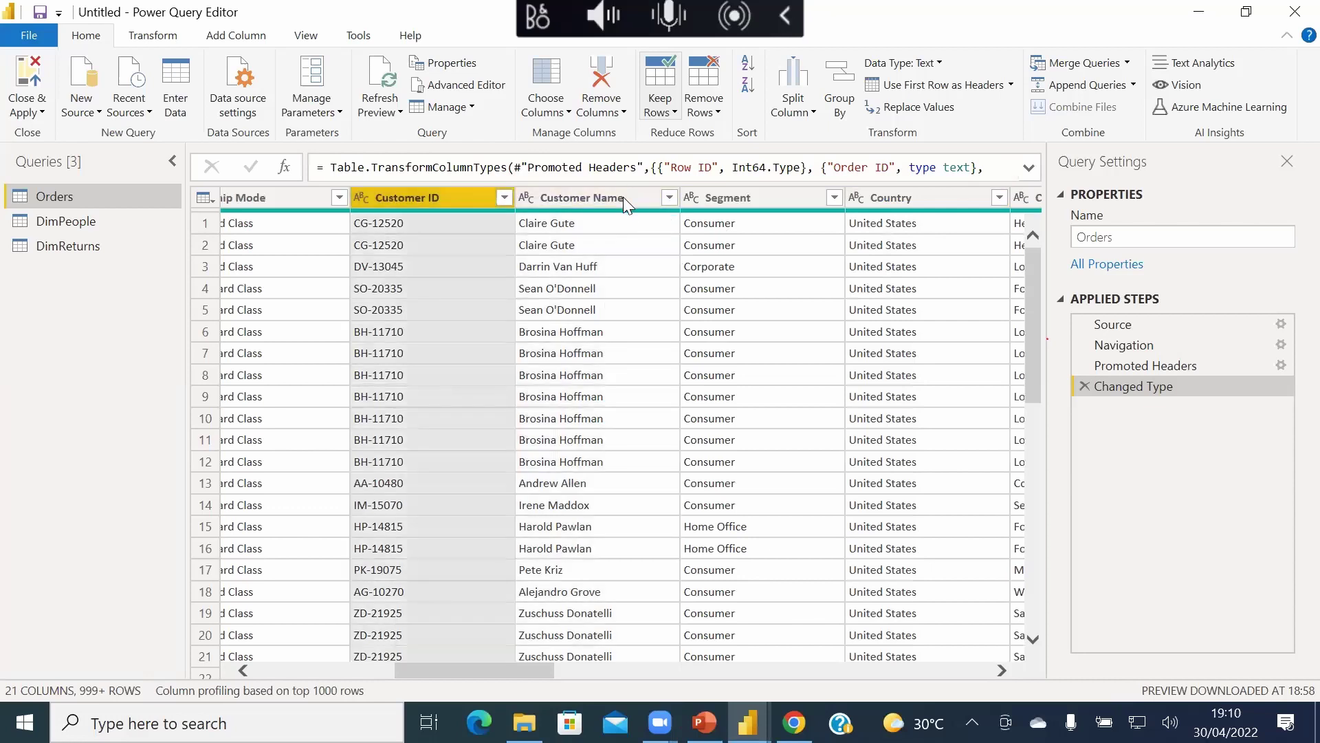
left_click(624, 197)
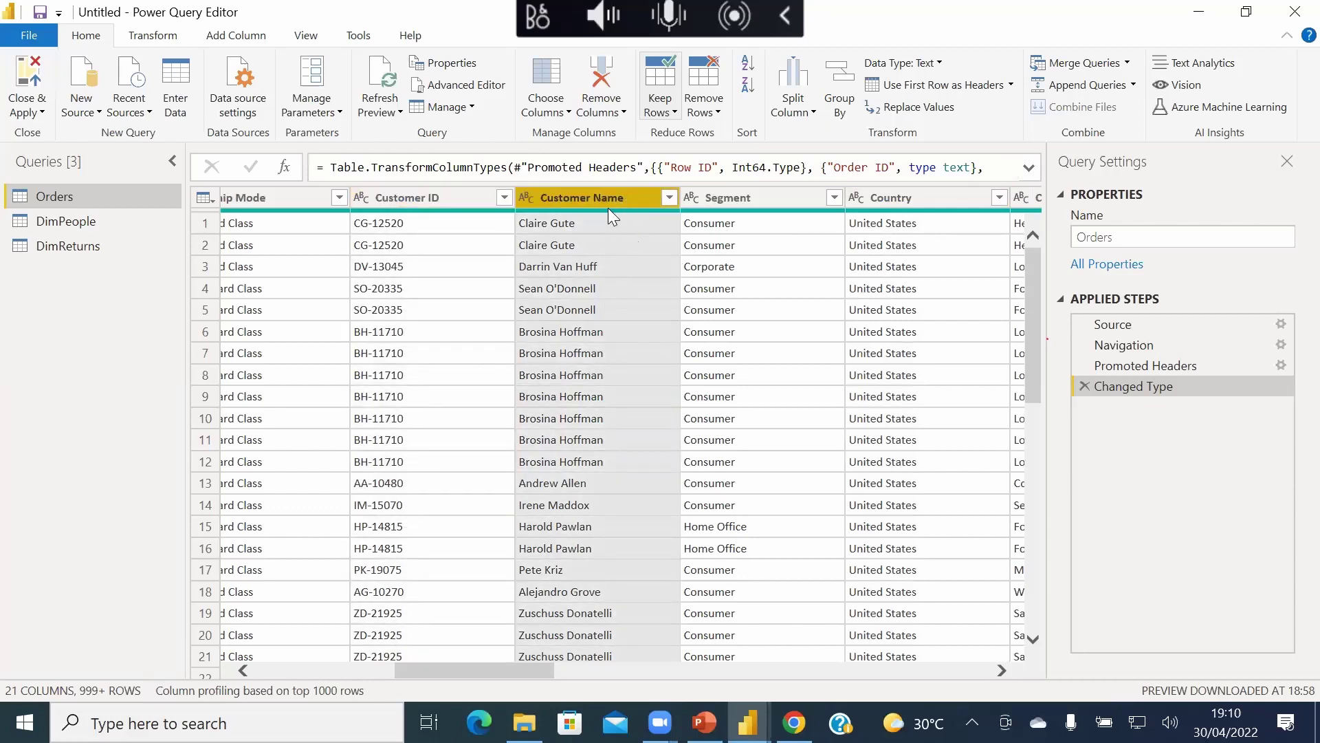
left_click(391, 193)
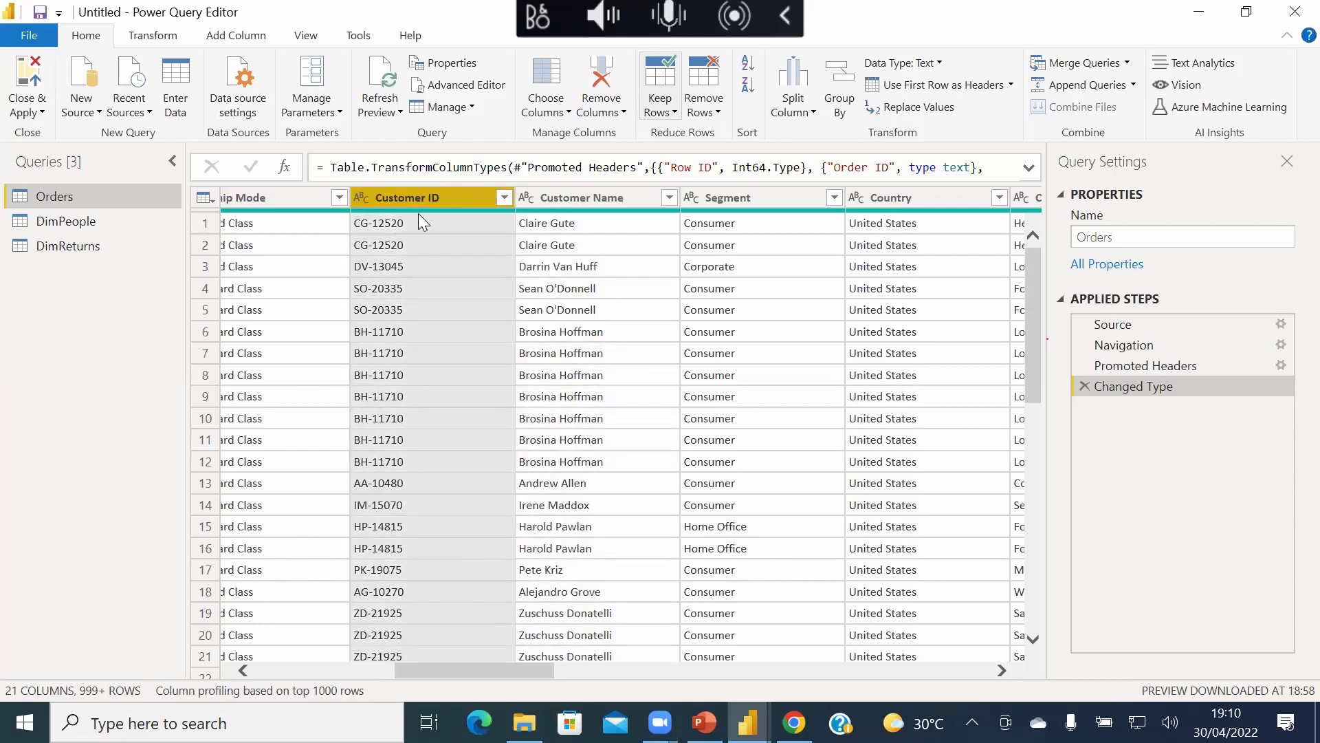
left_click_drag(485, 670, 512, 665)
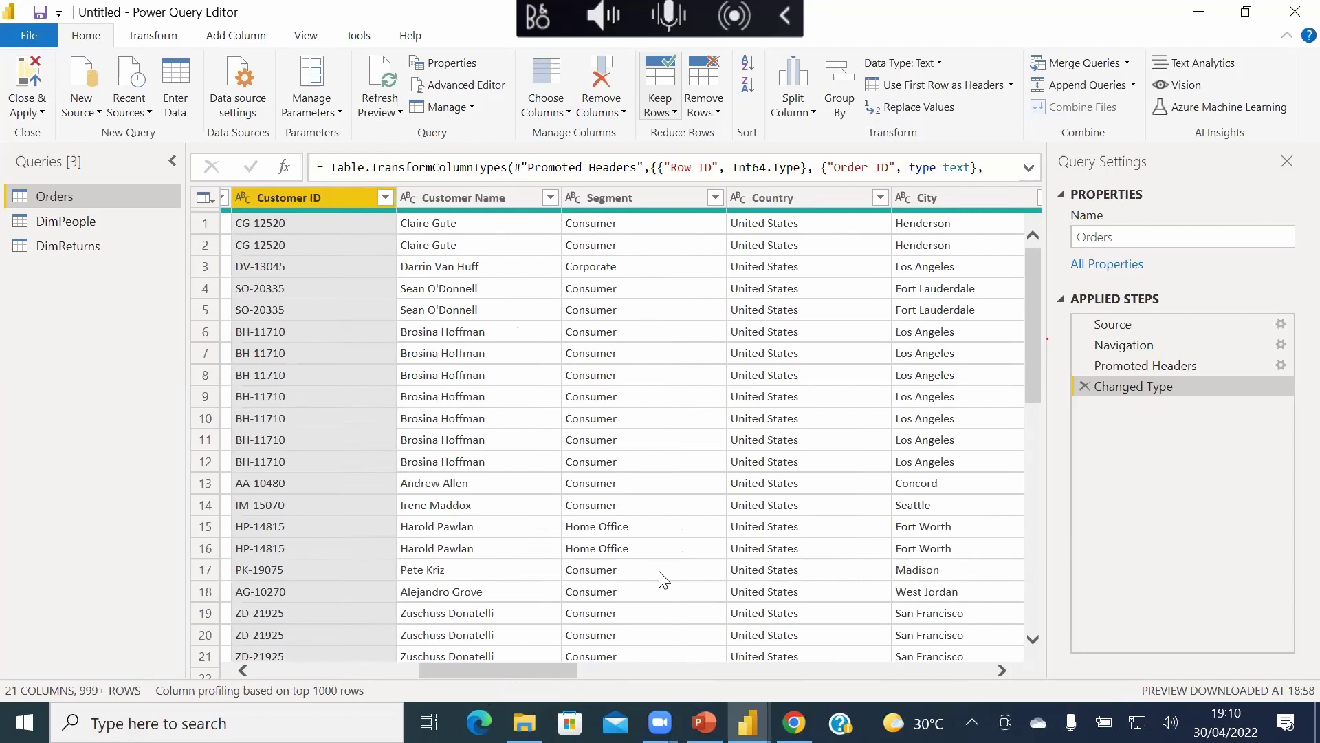
- Duplicate the Orders query and keep only the Customer ID, Customer Name and Postal Code columns in the copy
right_click(104, 196)
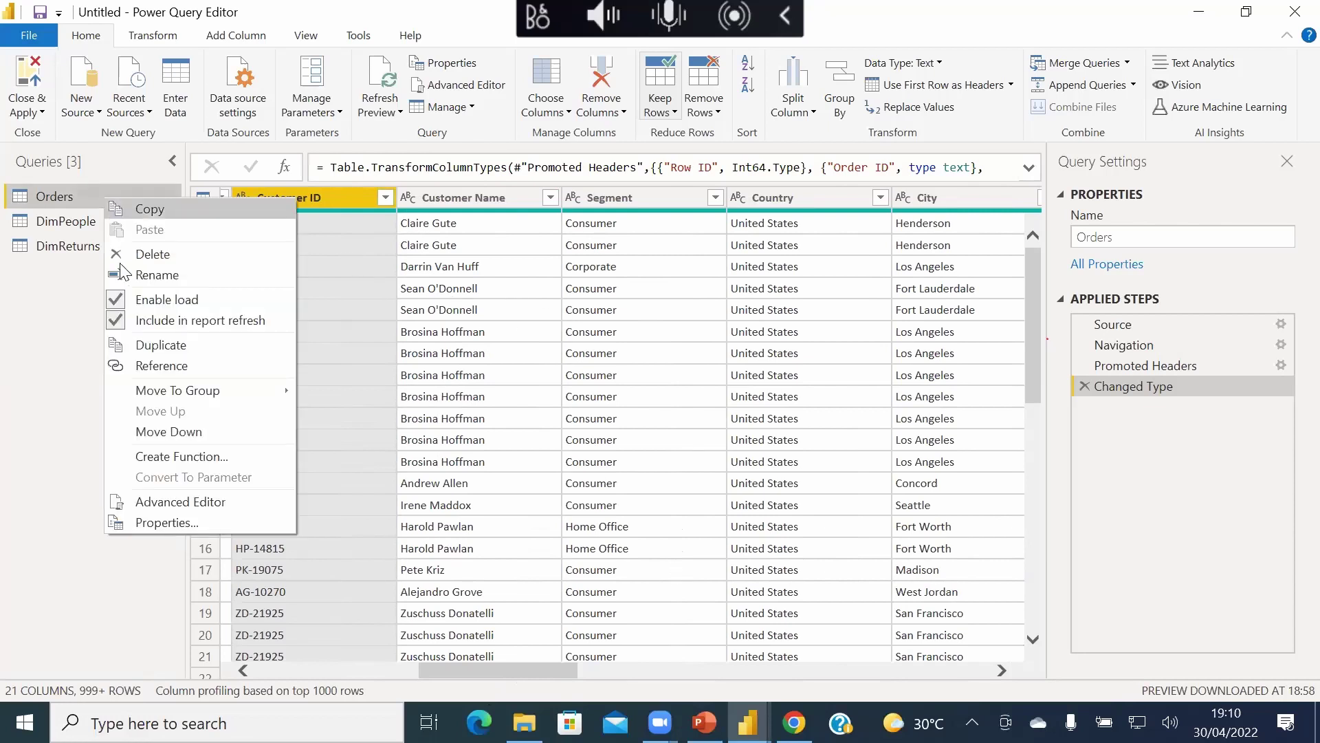
left_click(150, 349)
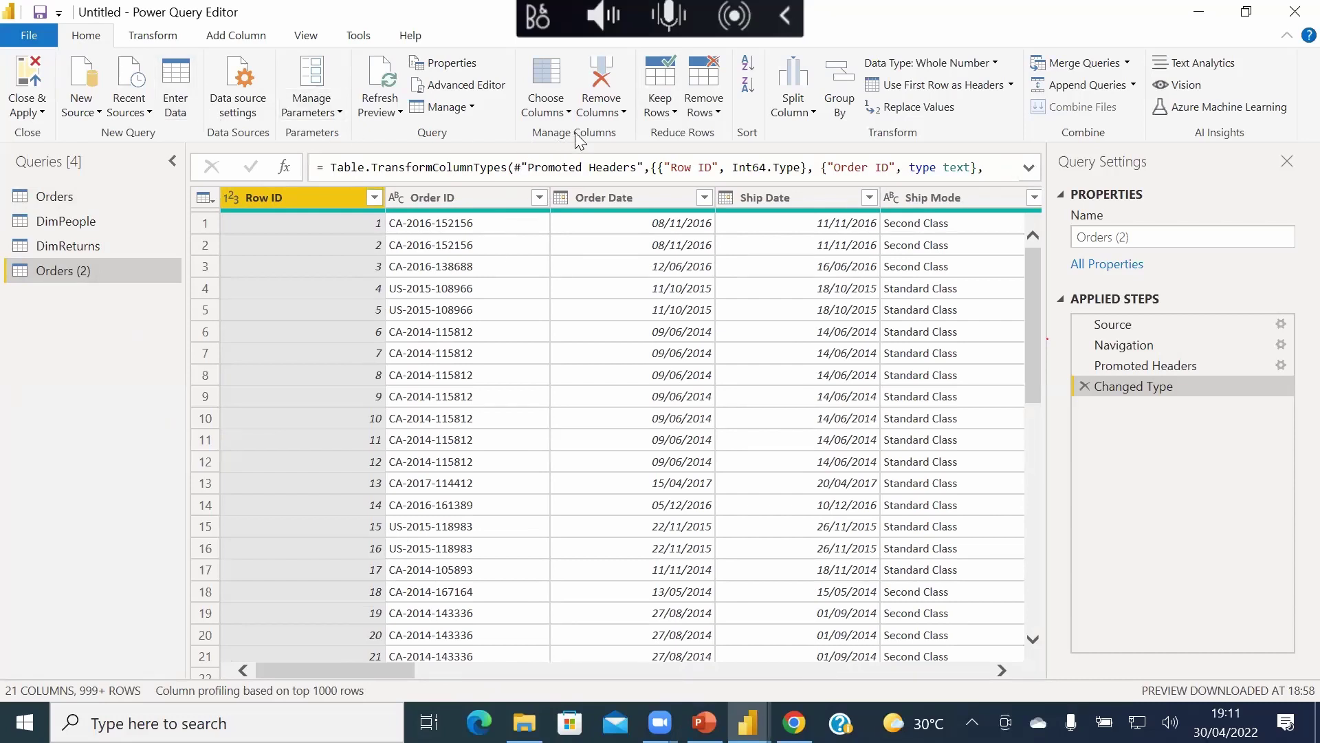
left_click(565, 113)
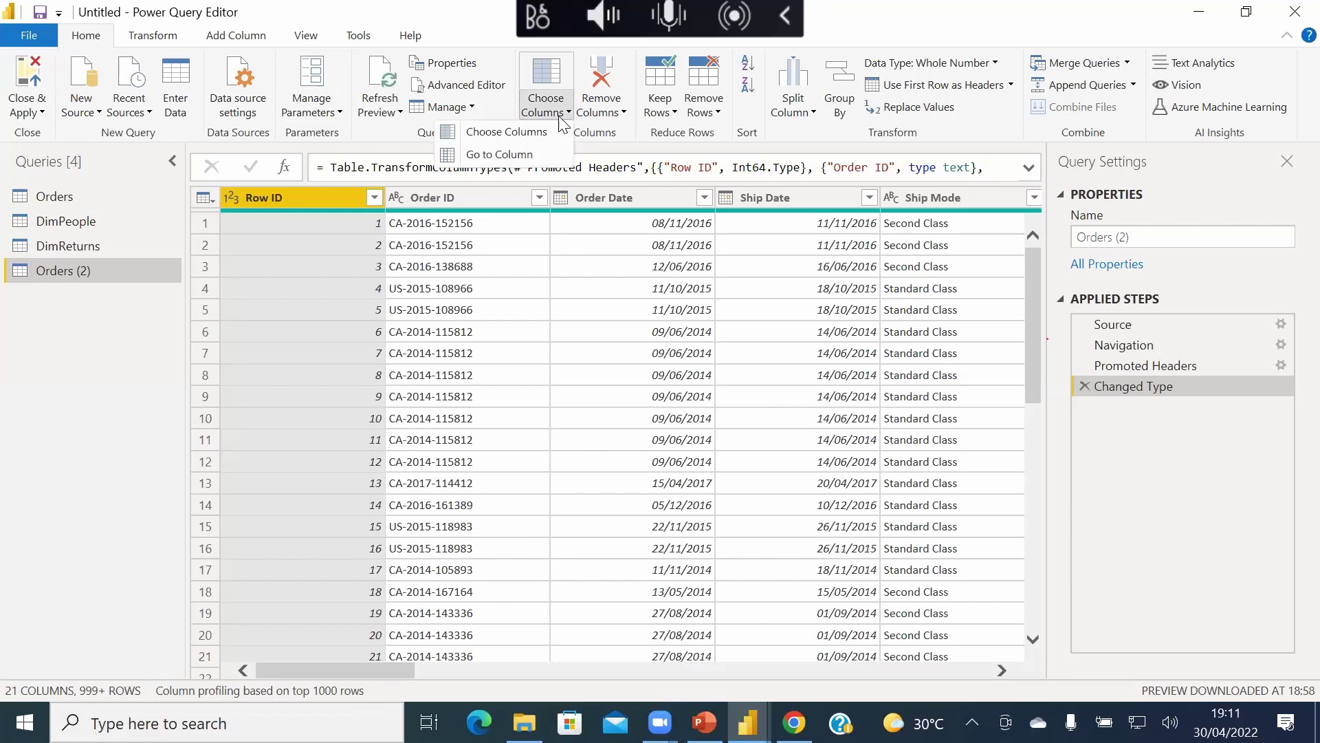
left_click(553, 132)
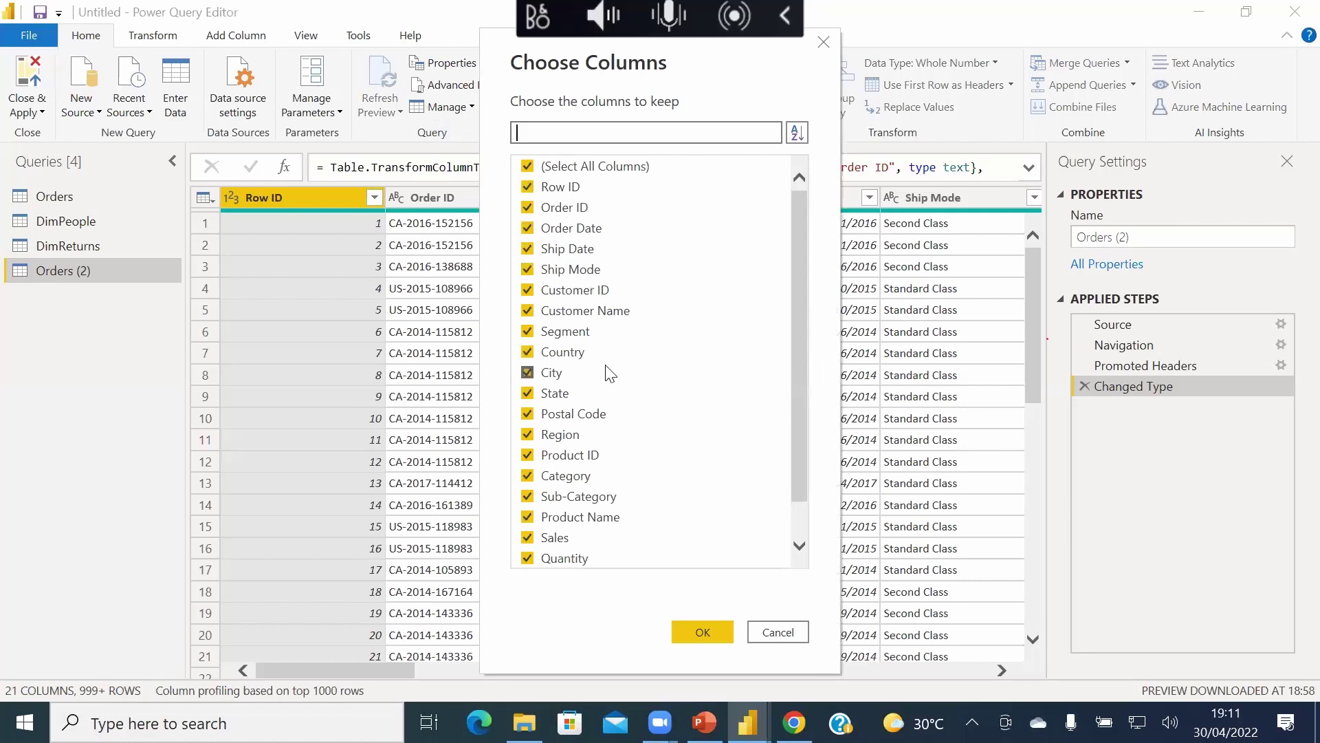
left_click(528, 167)
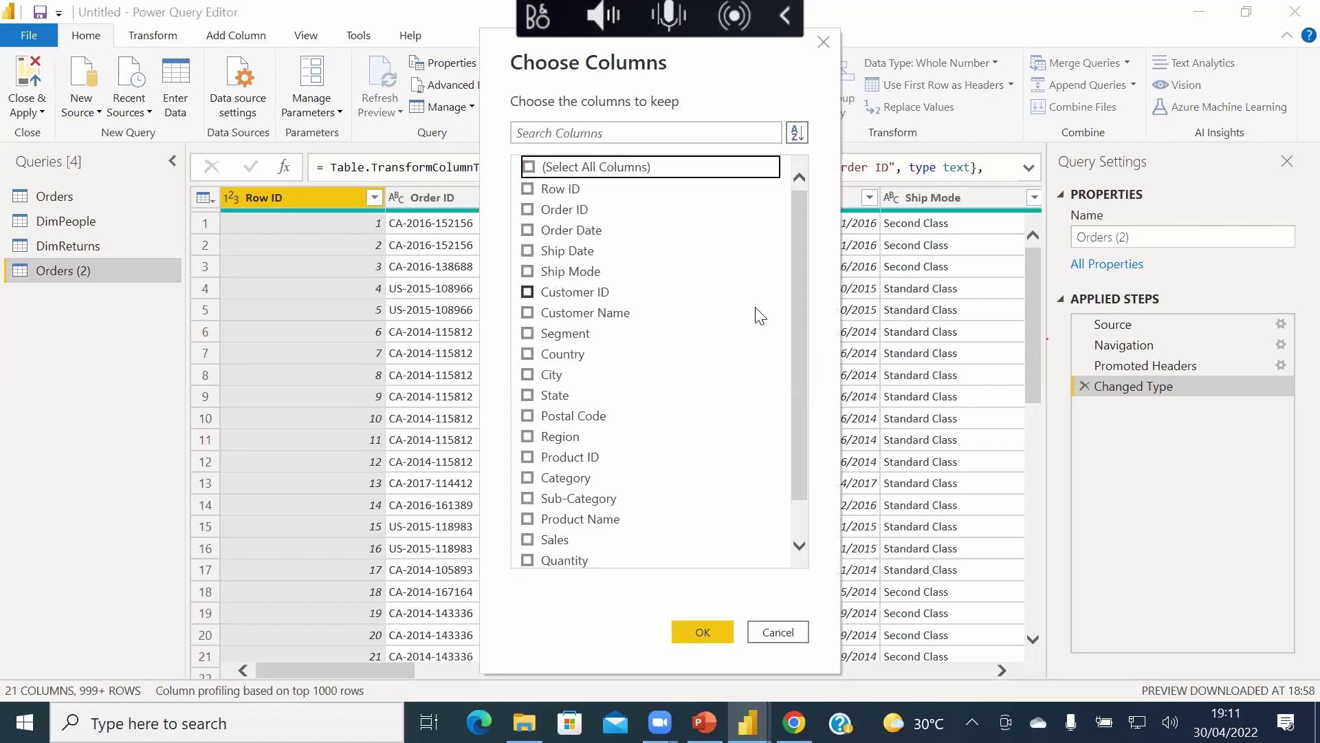
left_click_drag(801, 339, 795, 306)
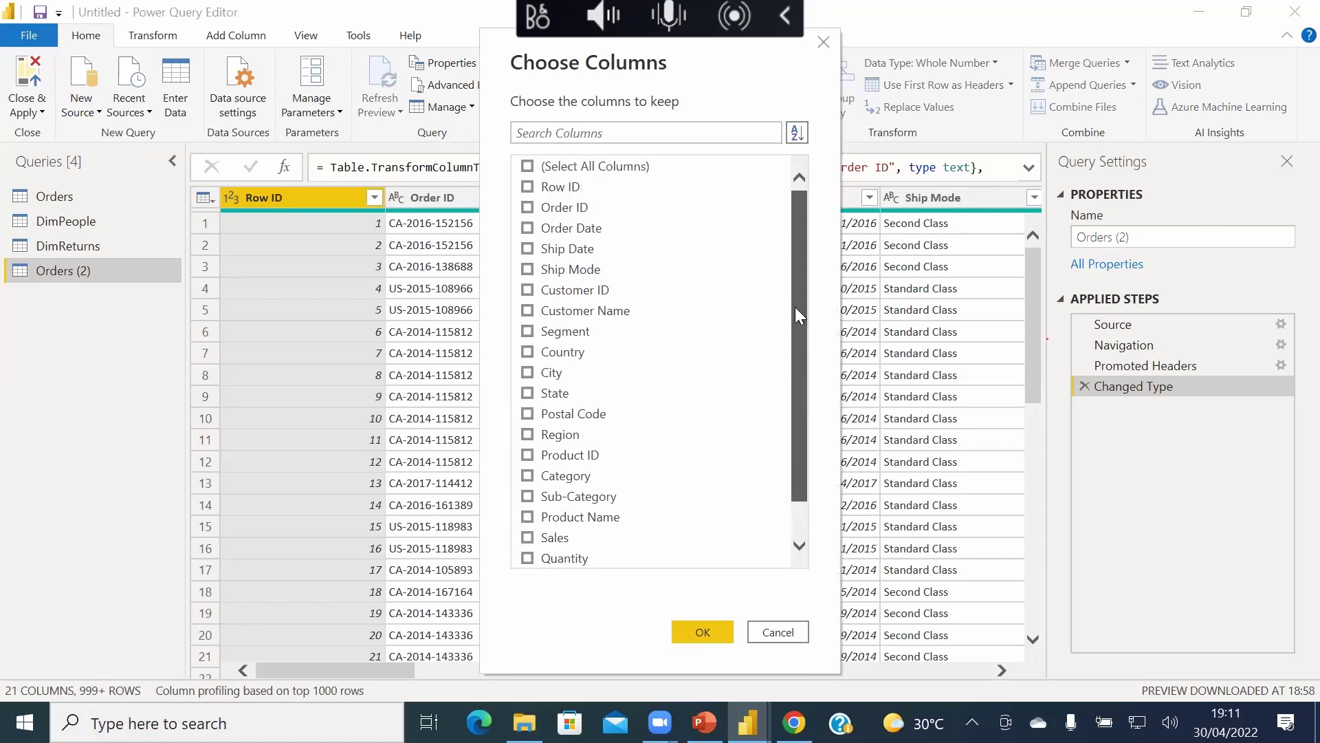
left_click(528, 291)
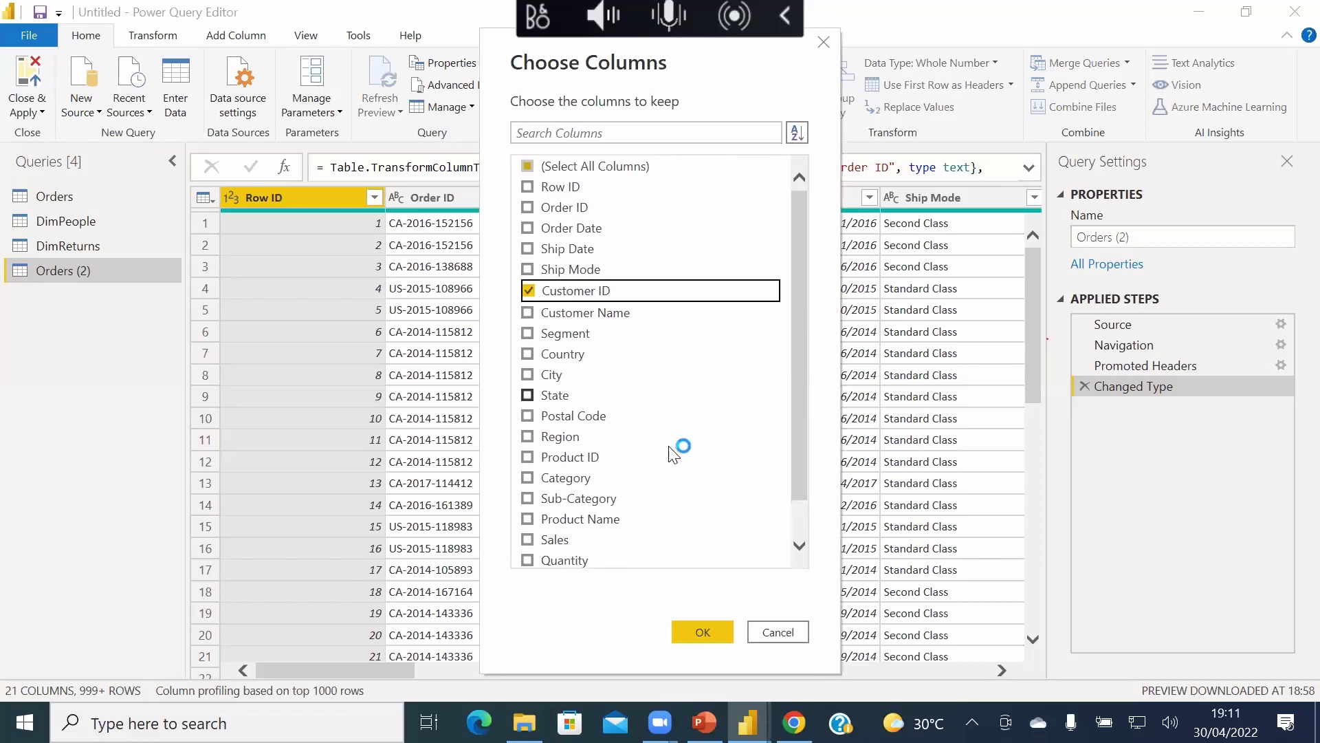
left_click(528, 312)
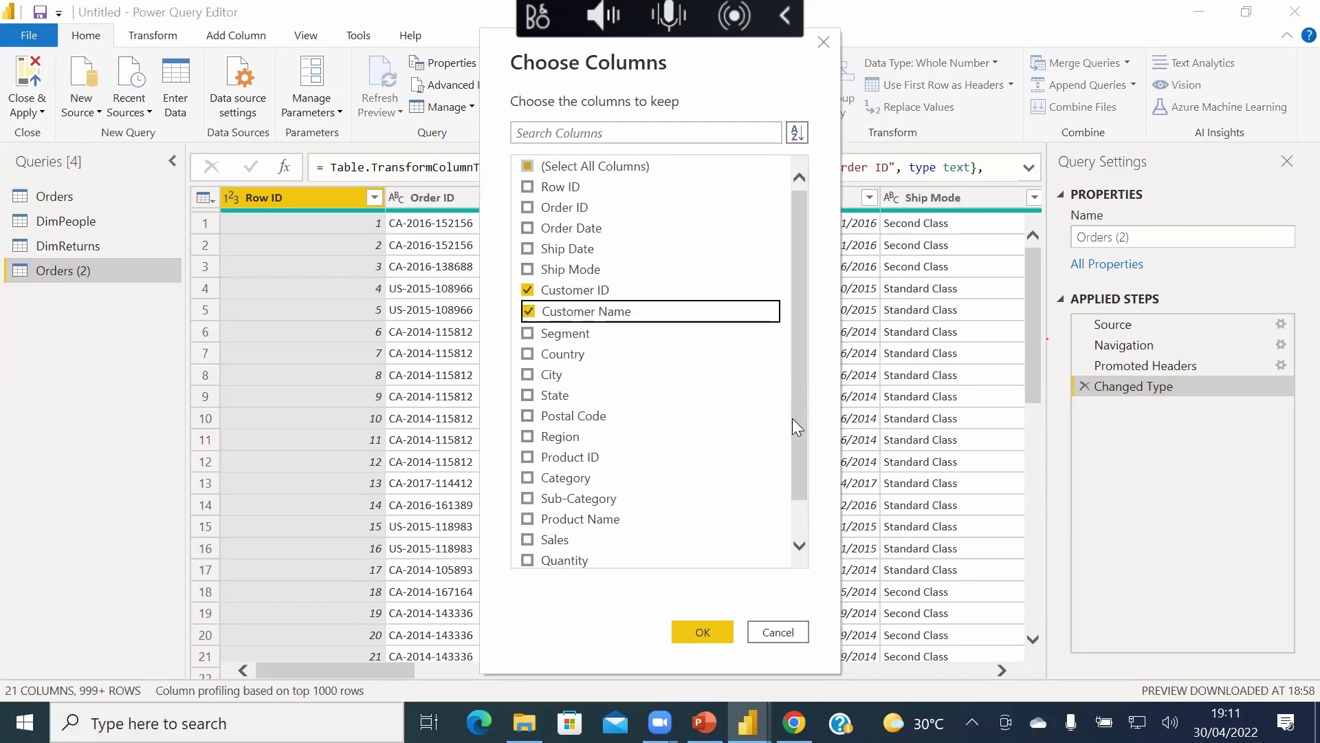
mouse_move(795, 408)
left_mouse_down()
mouse_move(796, 463)
mouse_move(792, 434)
left_mouse_up()
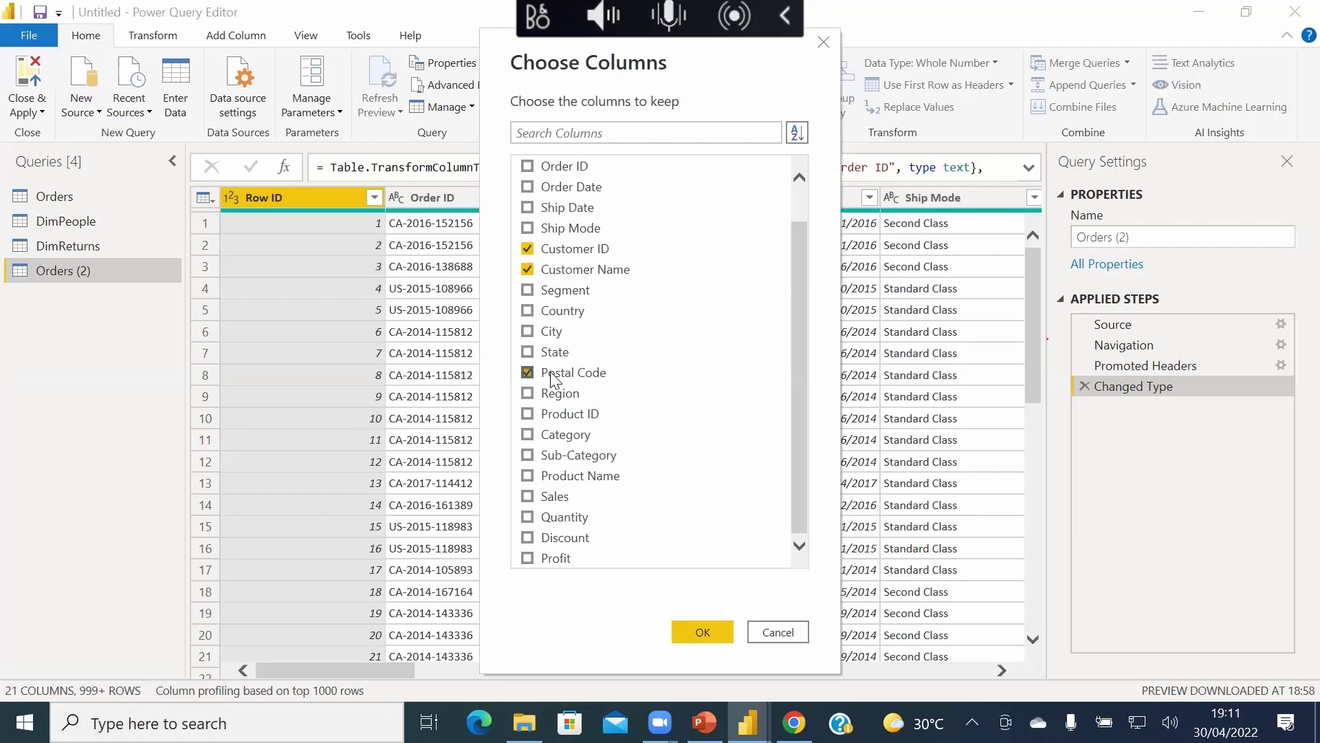
left_click(699, 629)
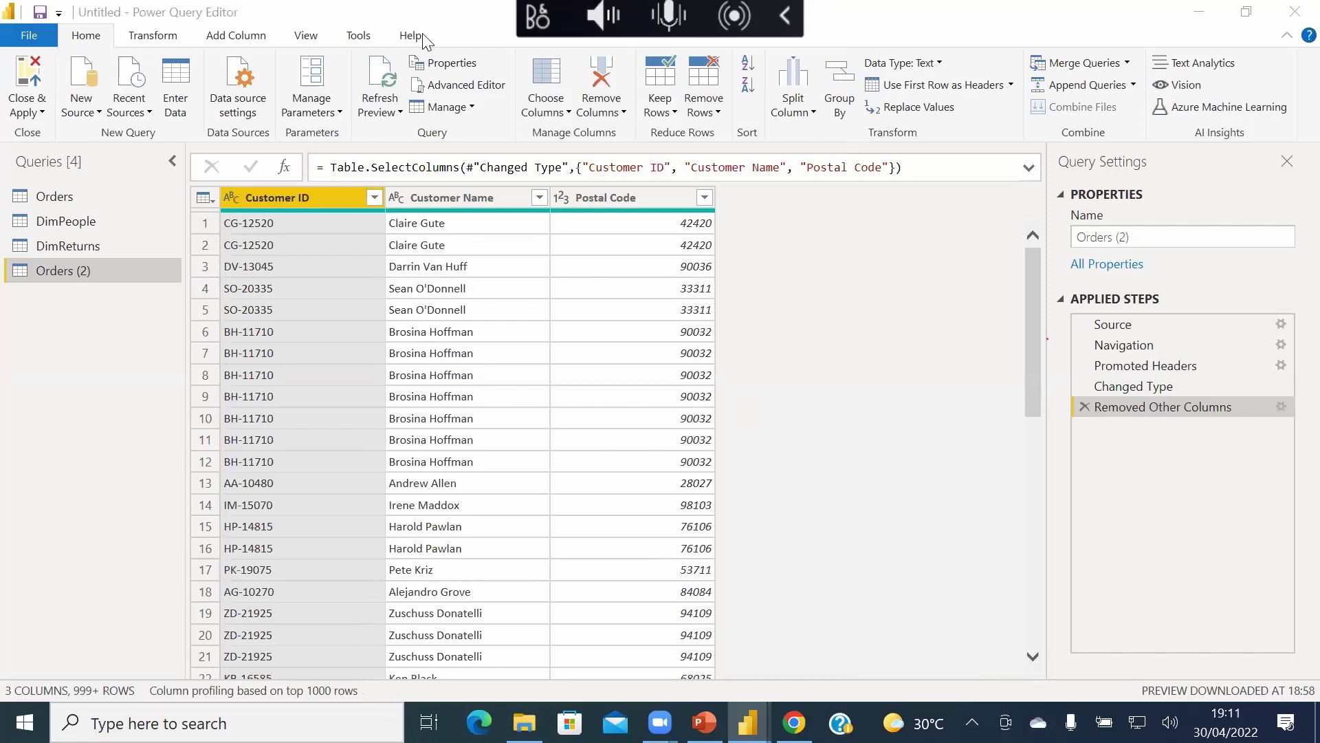
- Remove duplicate rows from the copied Orders query based on the Customer ID column
left_click(268, 332)
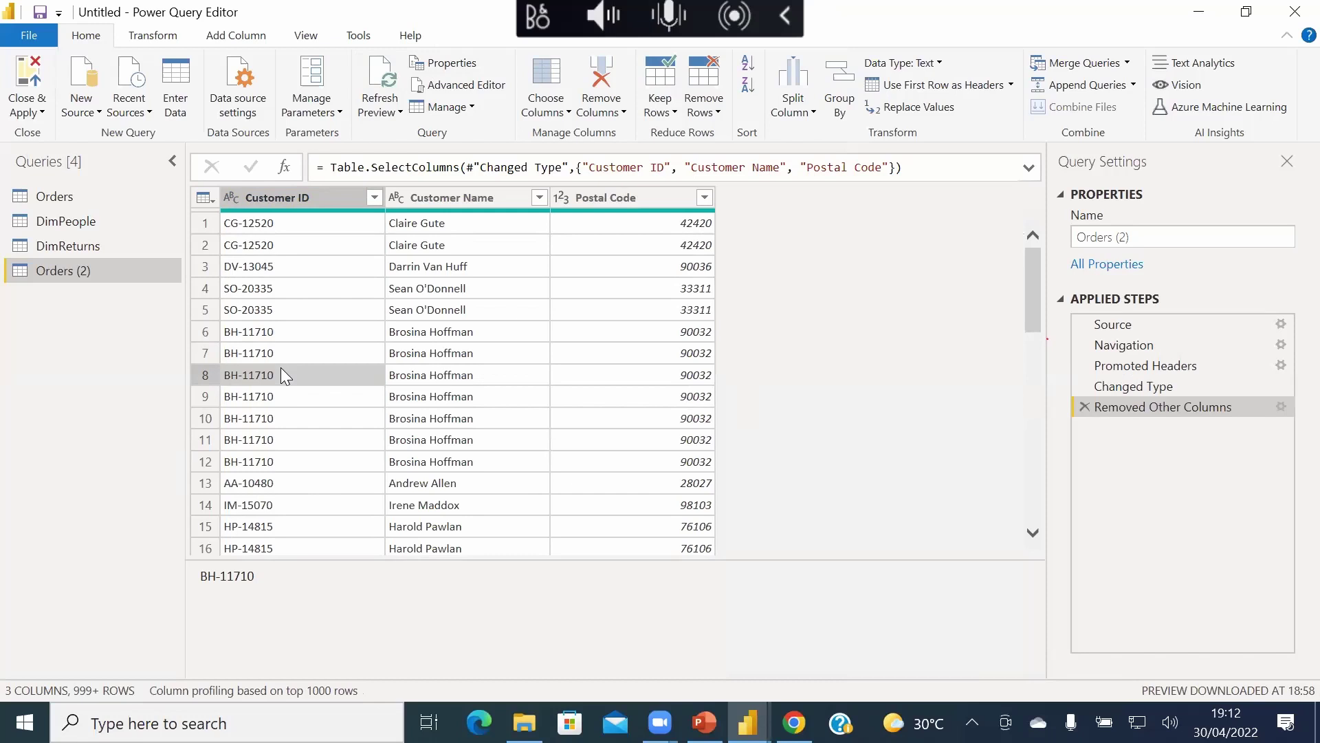
left_click(297, 197)
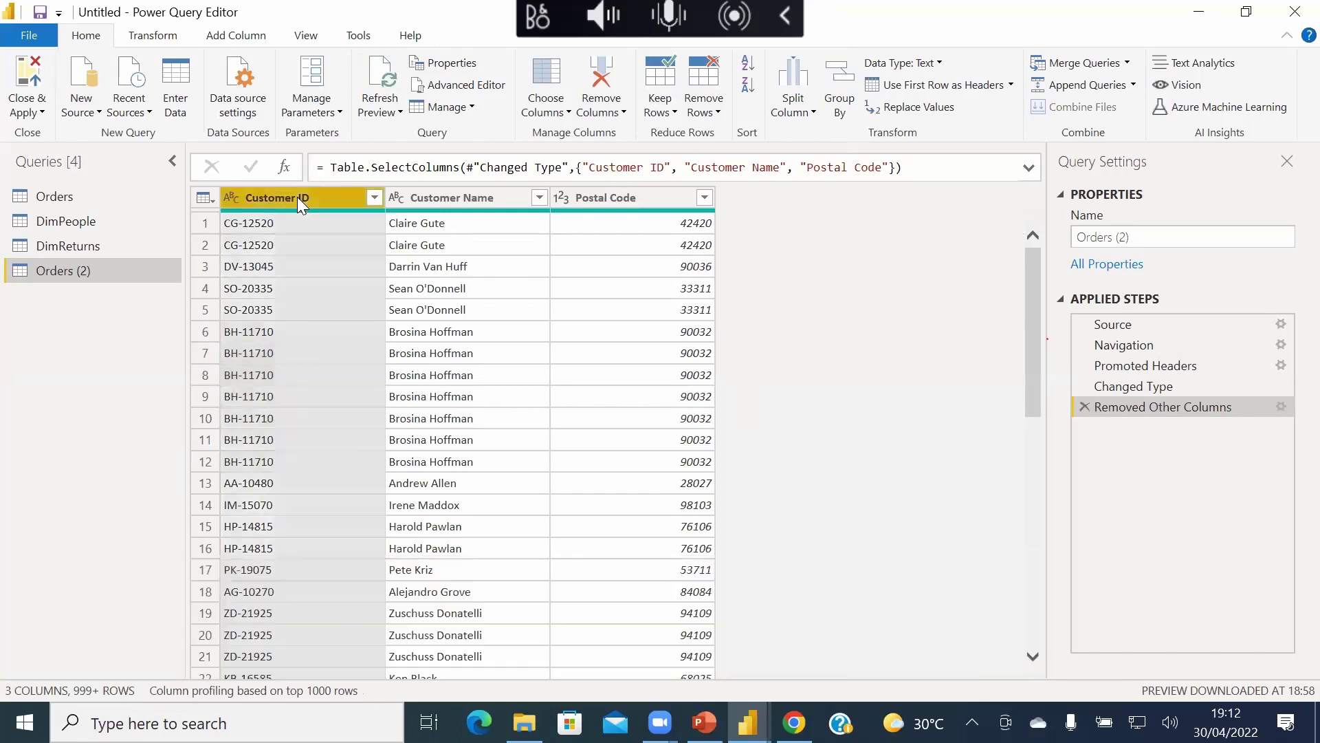
right_click(297, 196)
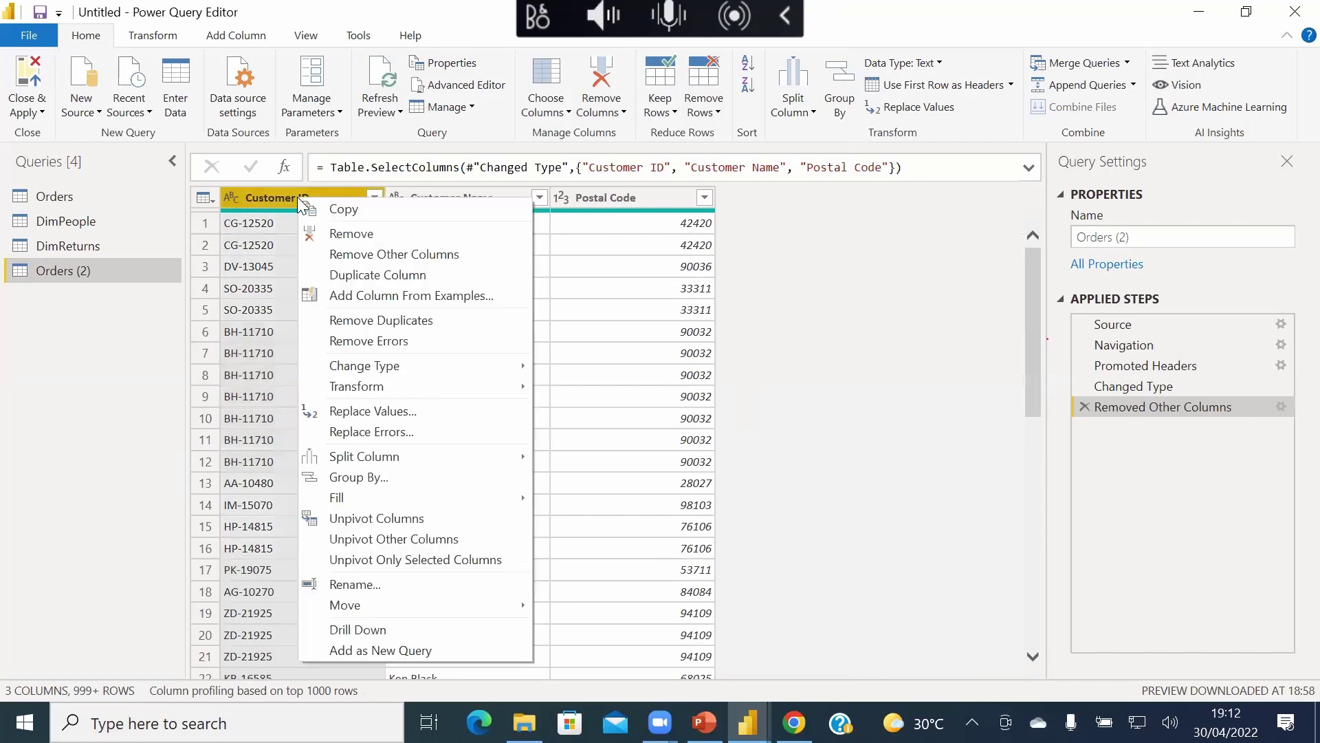
left_click(353, 321)
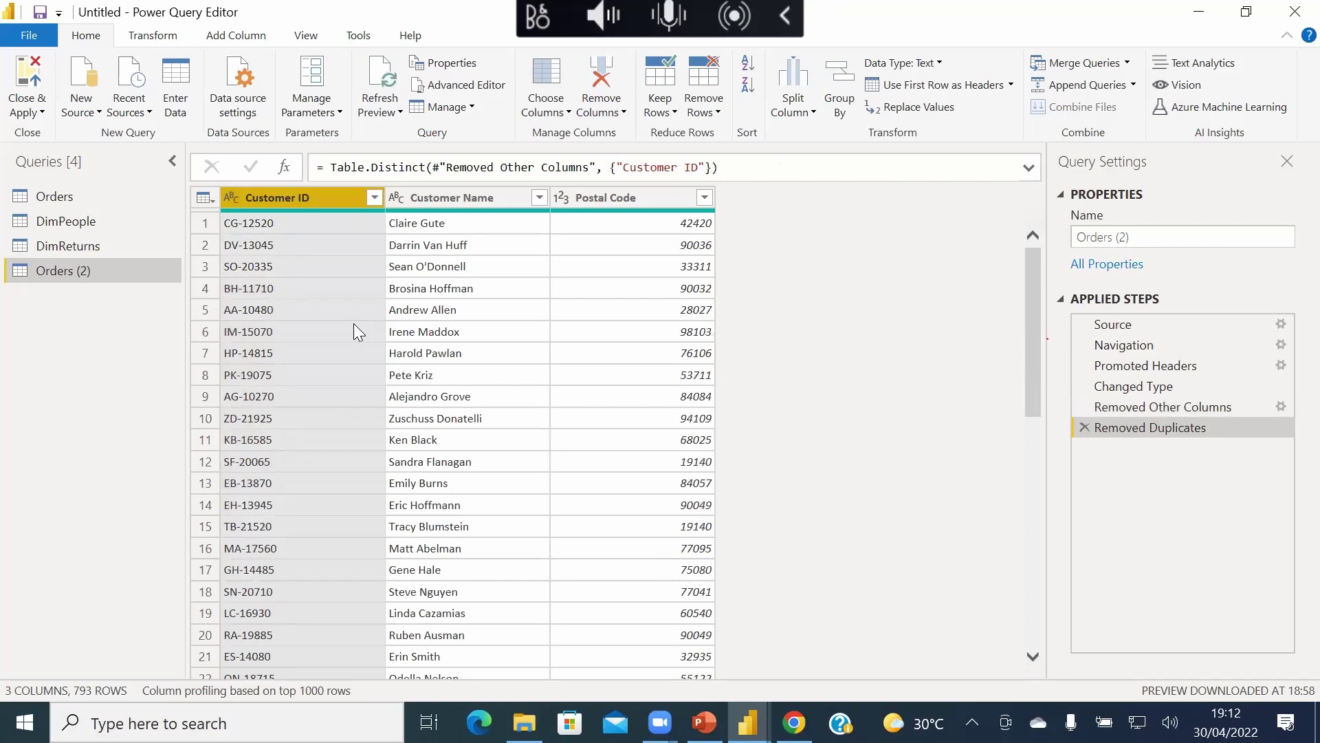
- Rename the duplicated Orders query to DimCustomers
double_click(63, 271)
left_click_drag(109, 268, 30, 267)
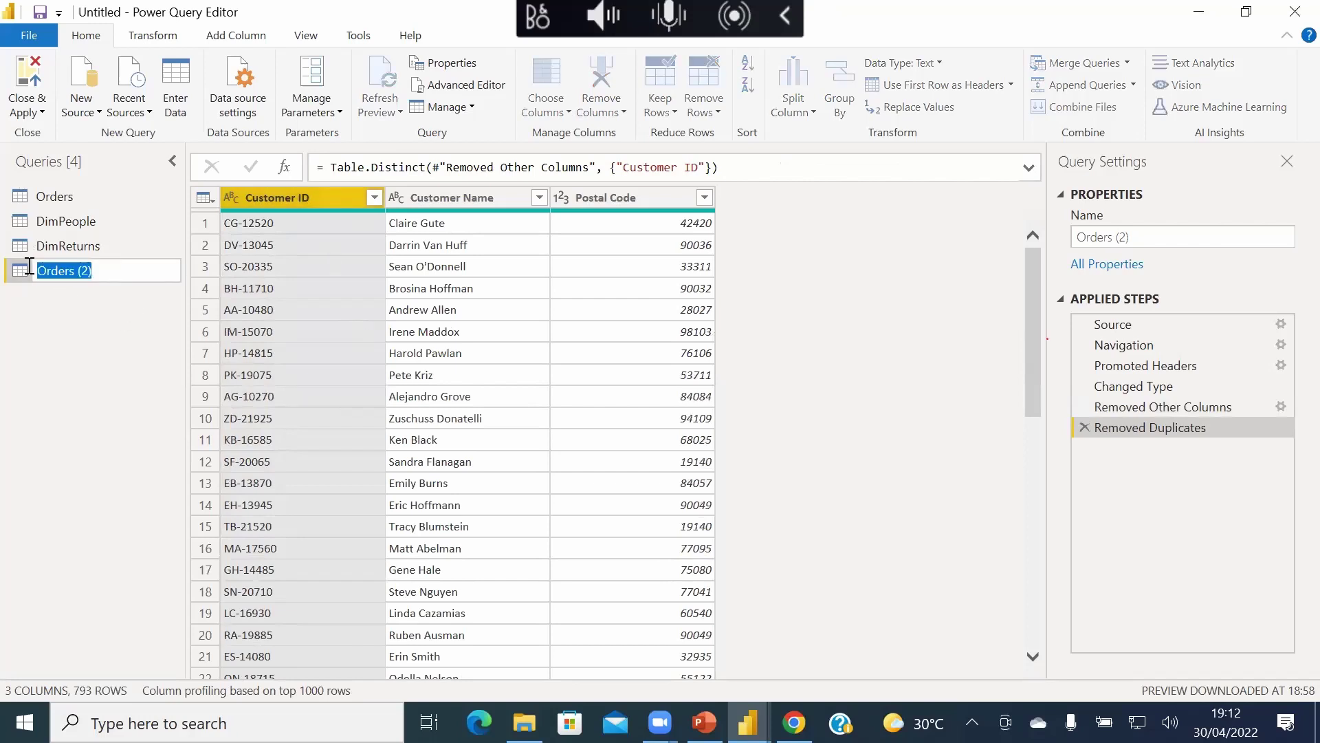
left_click(68, 315)
right_click(77, 275)
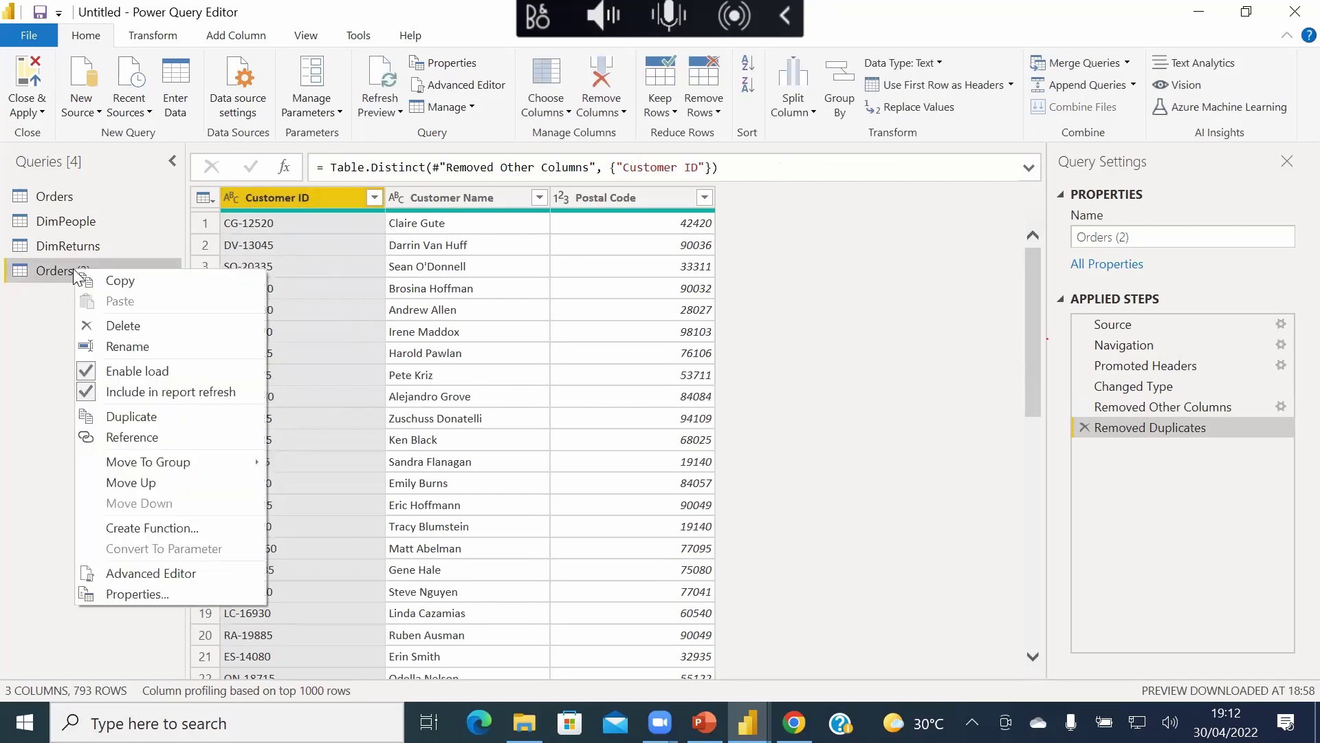
left_click(114, 341)
type("Dim")
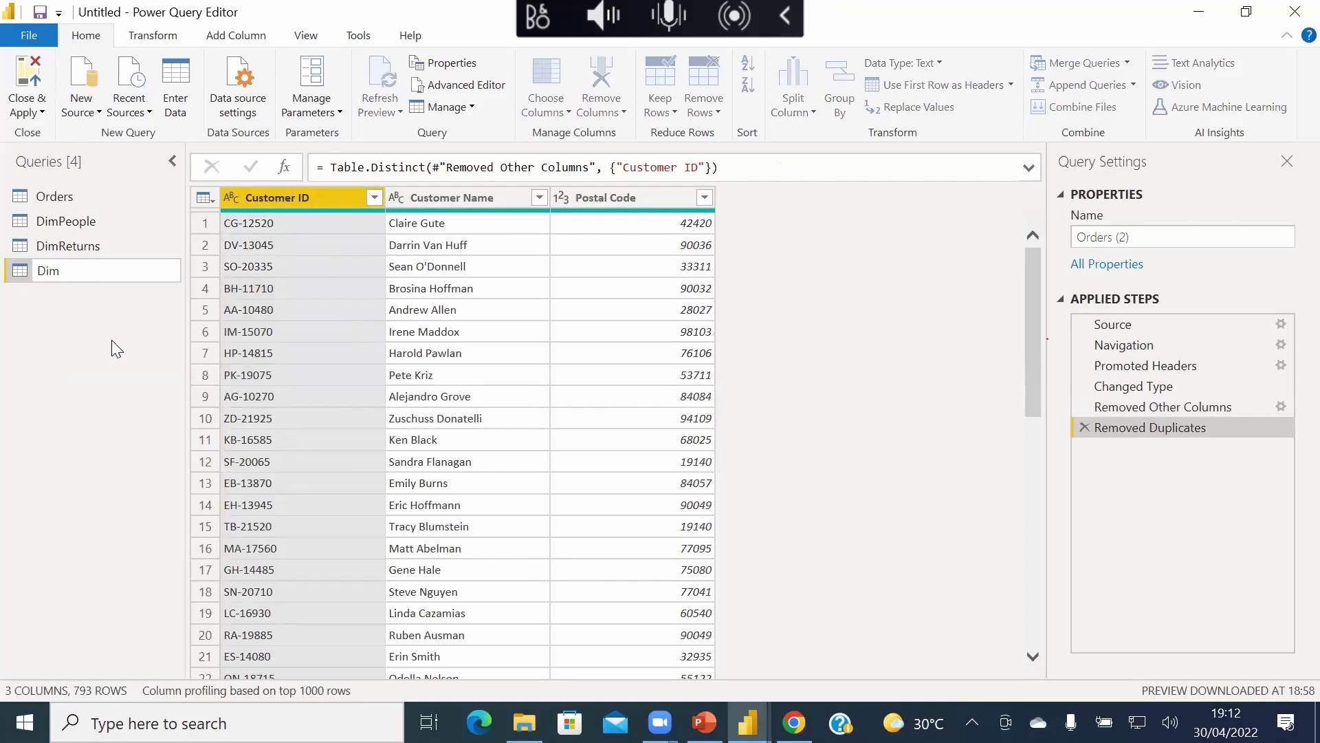
type("Customers")
key("Return")
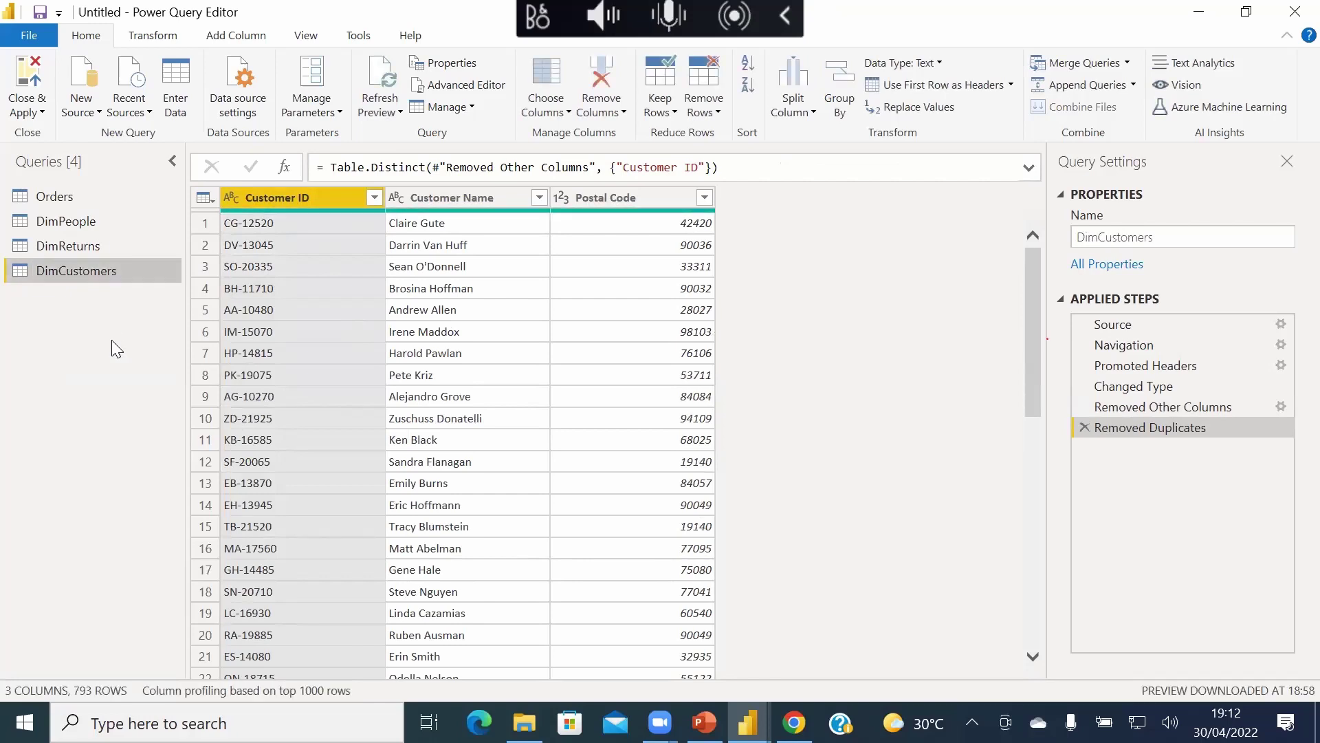
left_click(17, 195)
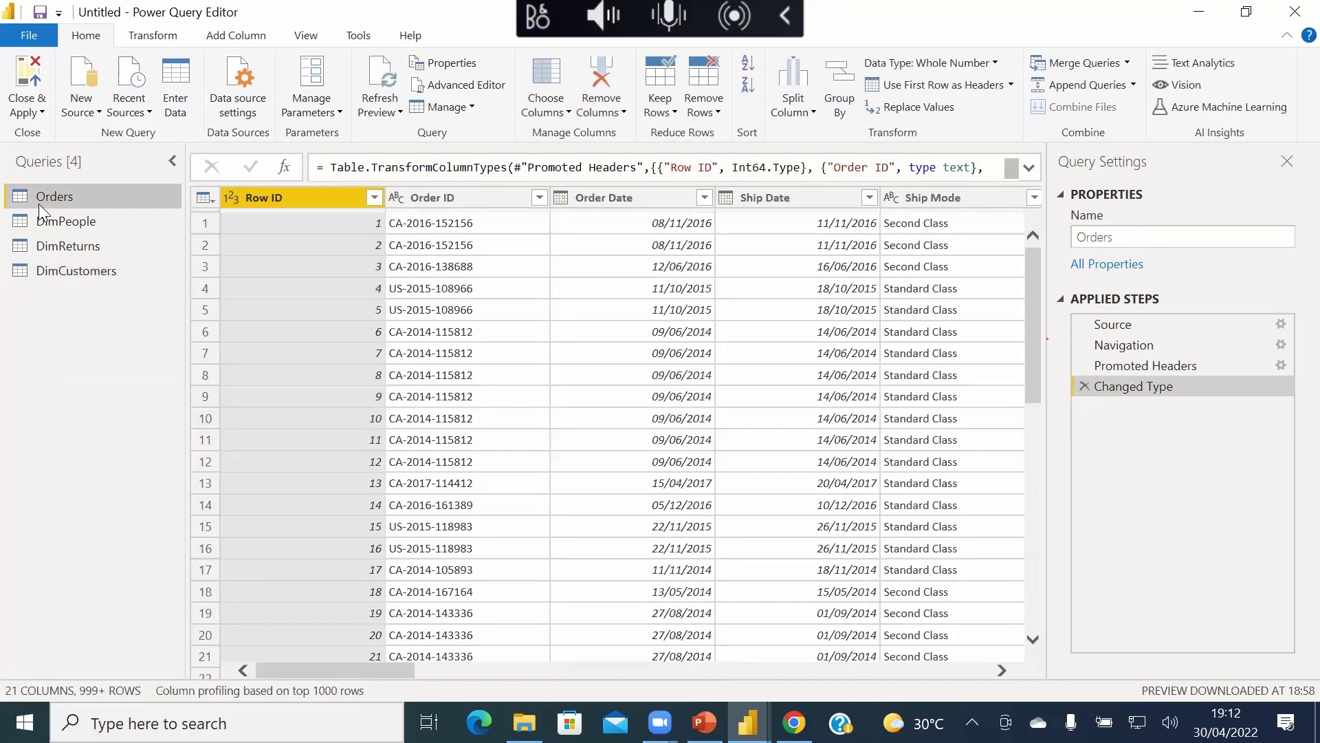
left_click(568, 113)
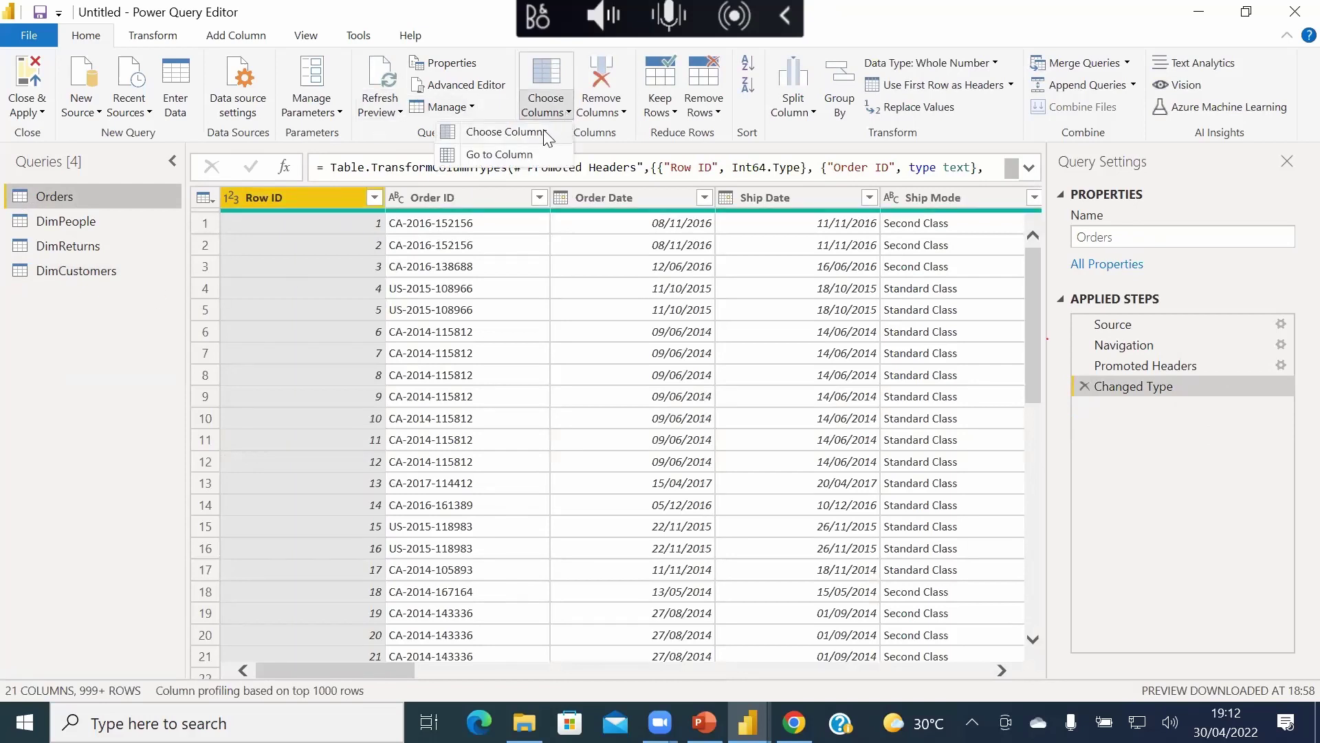
left_click(541, 130)
scroll(674, 386, "down", 1)
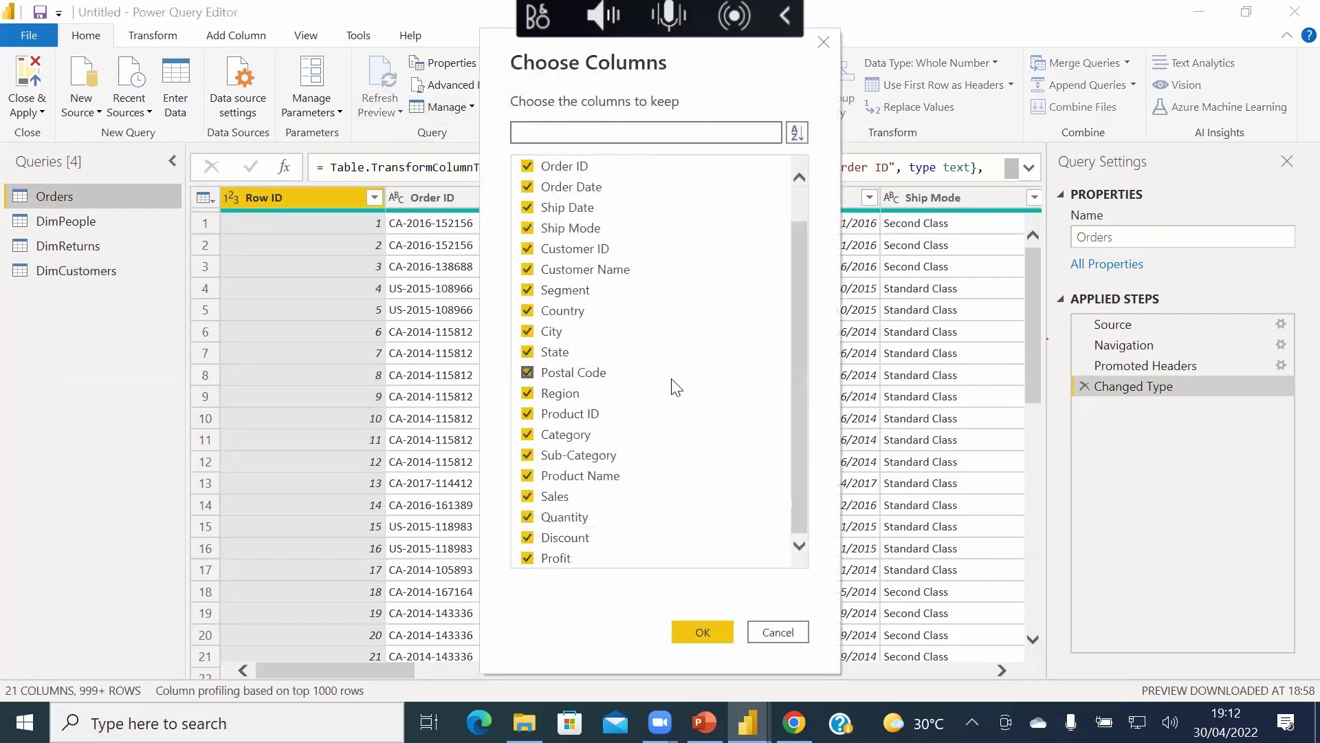
scroll(633, 419, "up", 1)
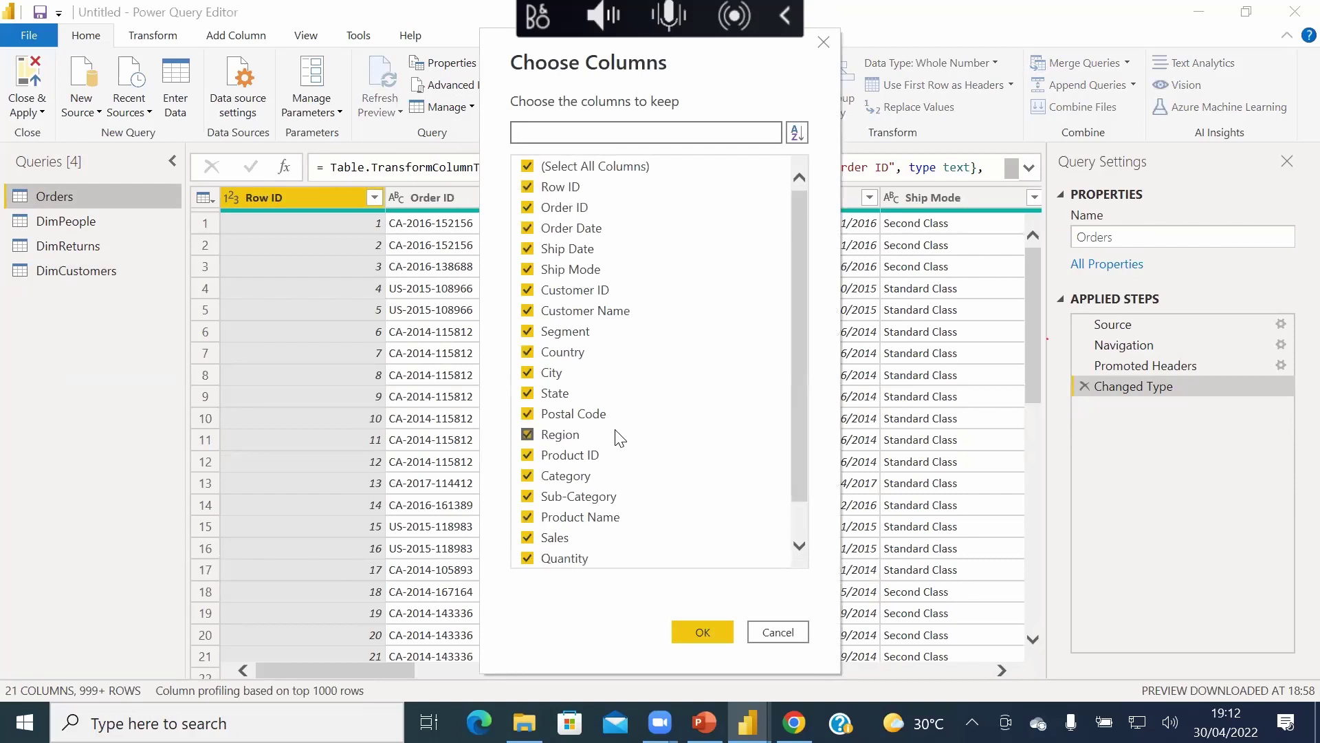
scroll(617, 435, "down", 1)
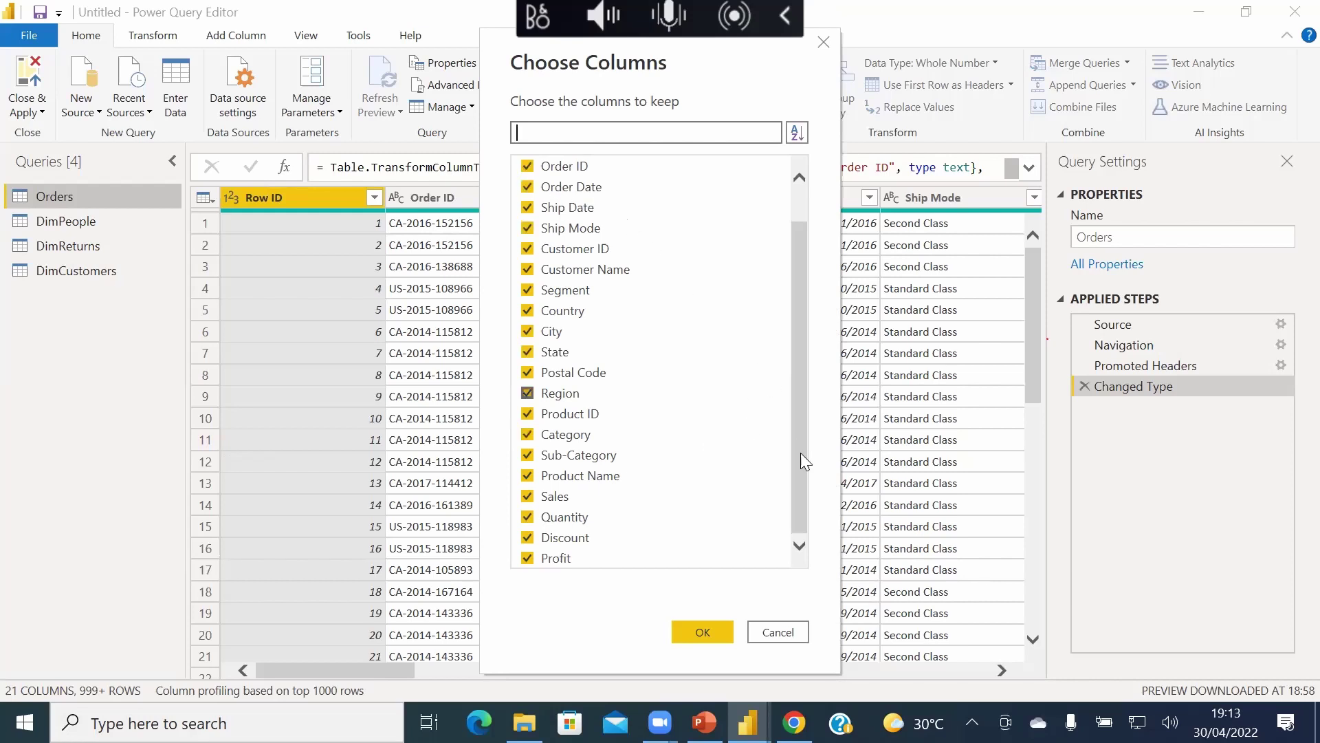
left_click_drag(800, 453, 802, 282)
left_click(530, 167)
left_click_drag(800, 346, 803, 460)
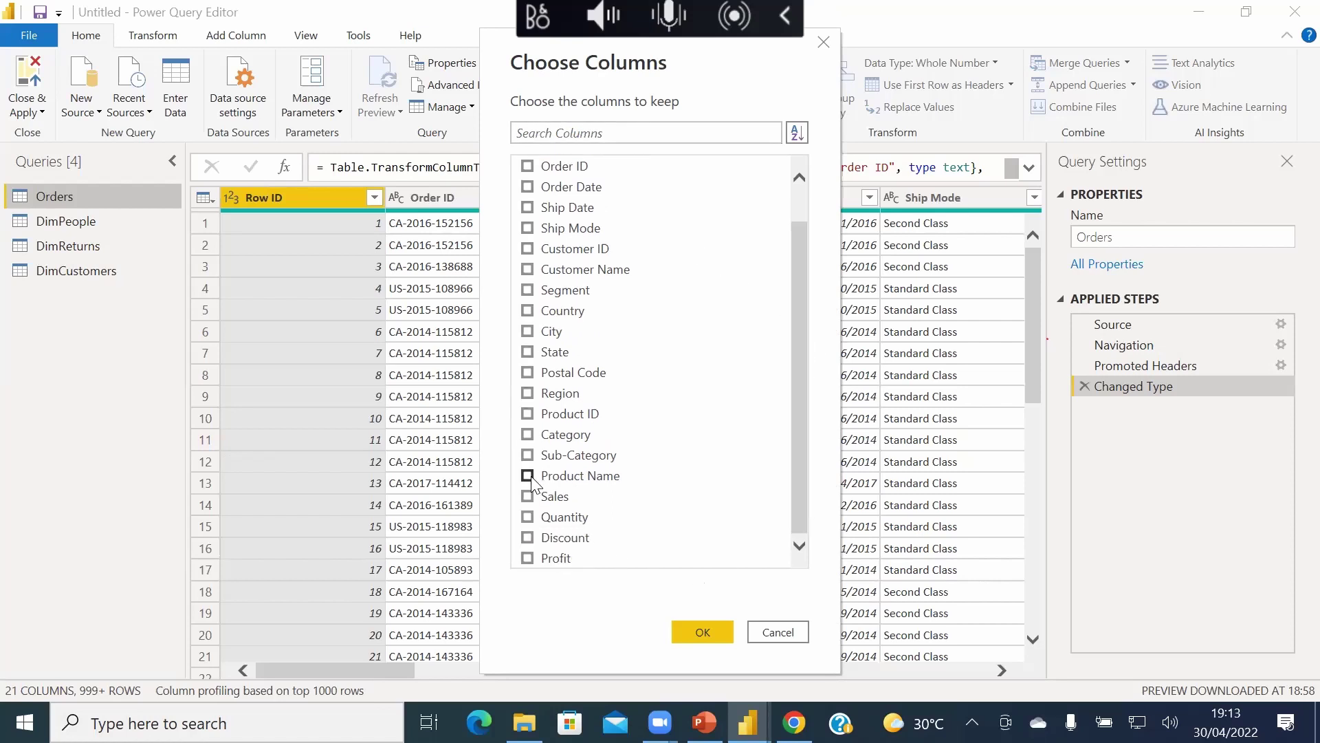
left_click(551, 478)
left_click(529, 456)
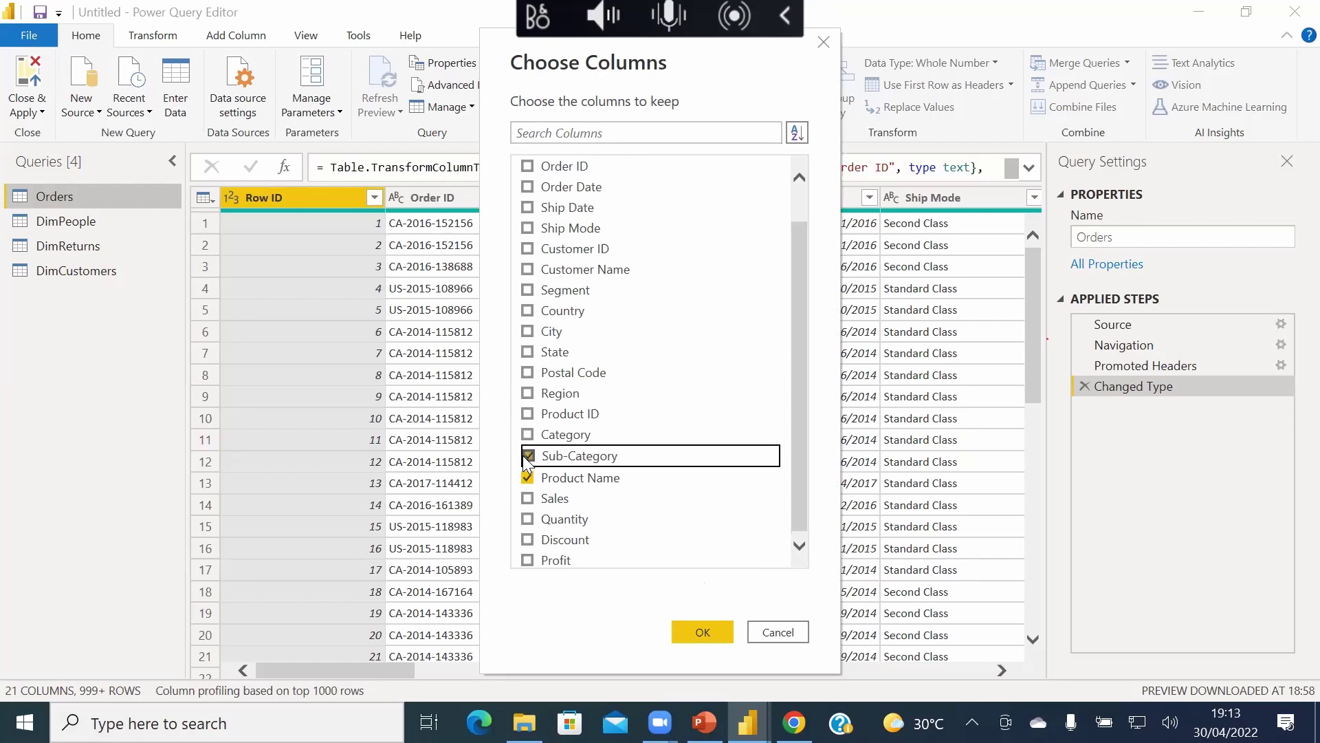
left_click(531, 435)
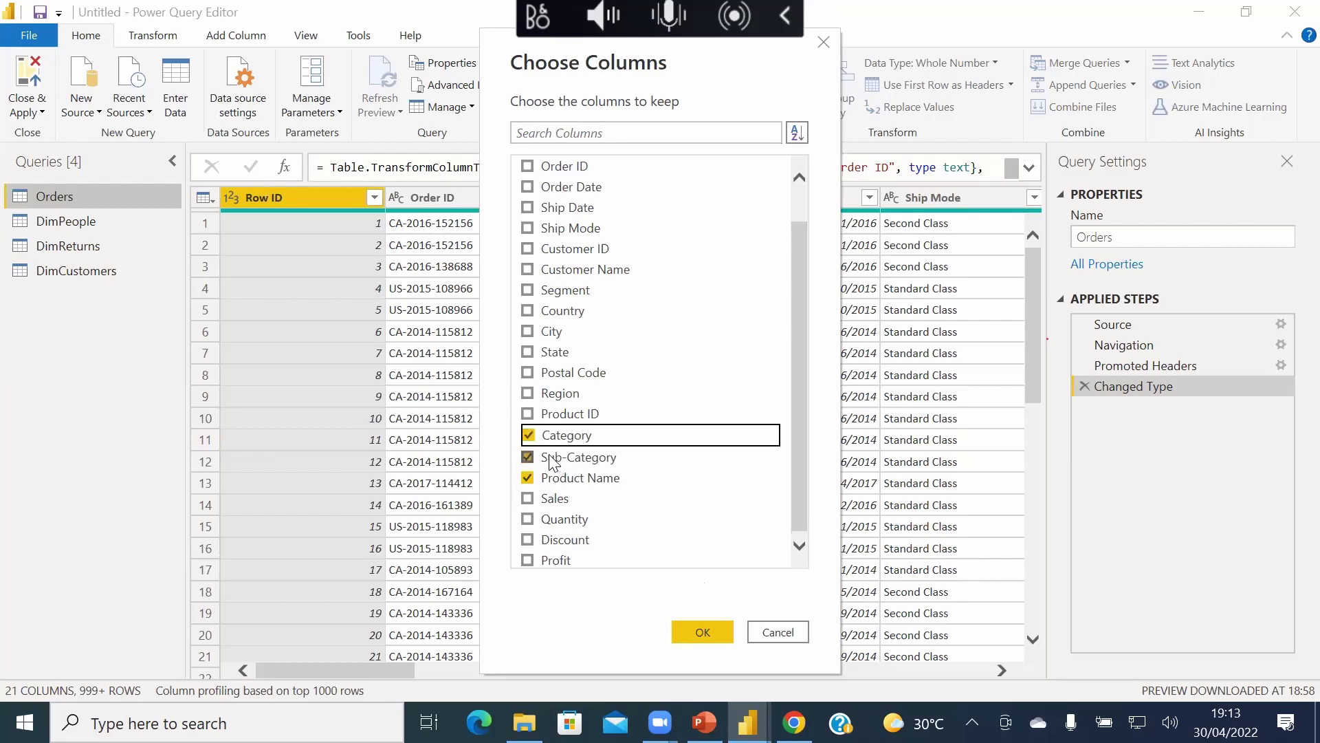
left_click(775, 633)
- Duplicate the Orders query and keep only the Segment, Product ID, Category, Sub-Category and Product Name columns in the copy
right_click(93, 193)
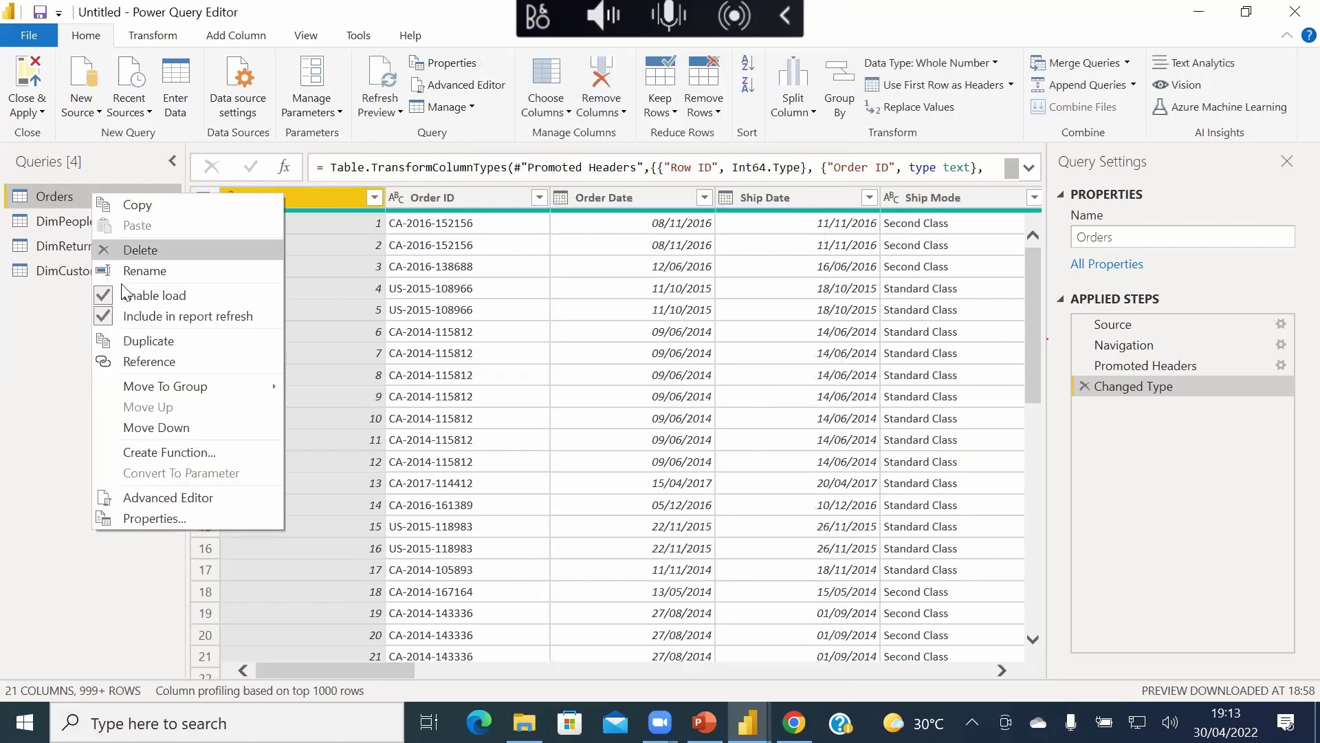
left_click(154, 347)
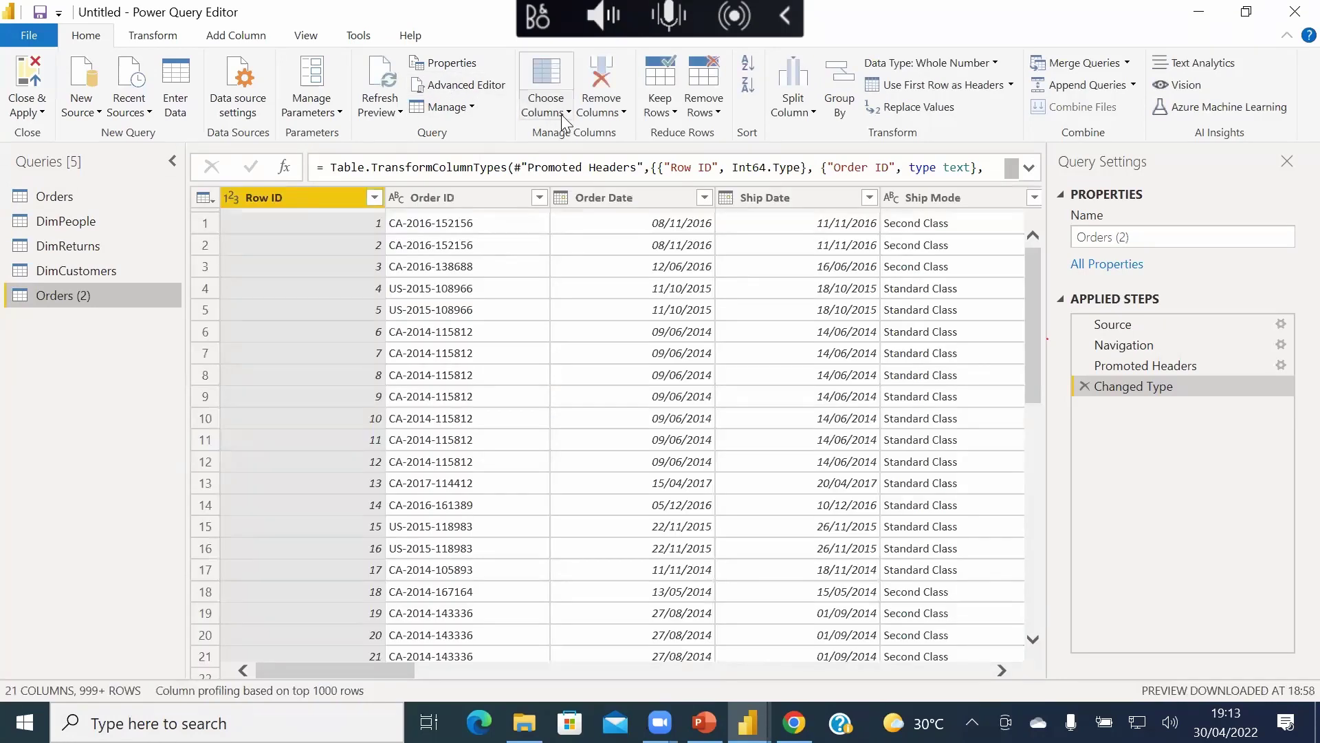
left_click(550, 111)
left_click(550, 135)
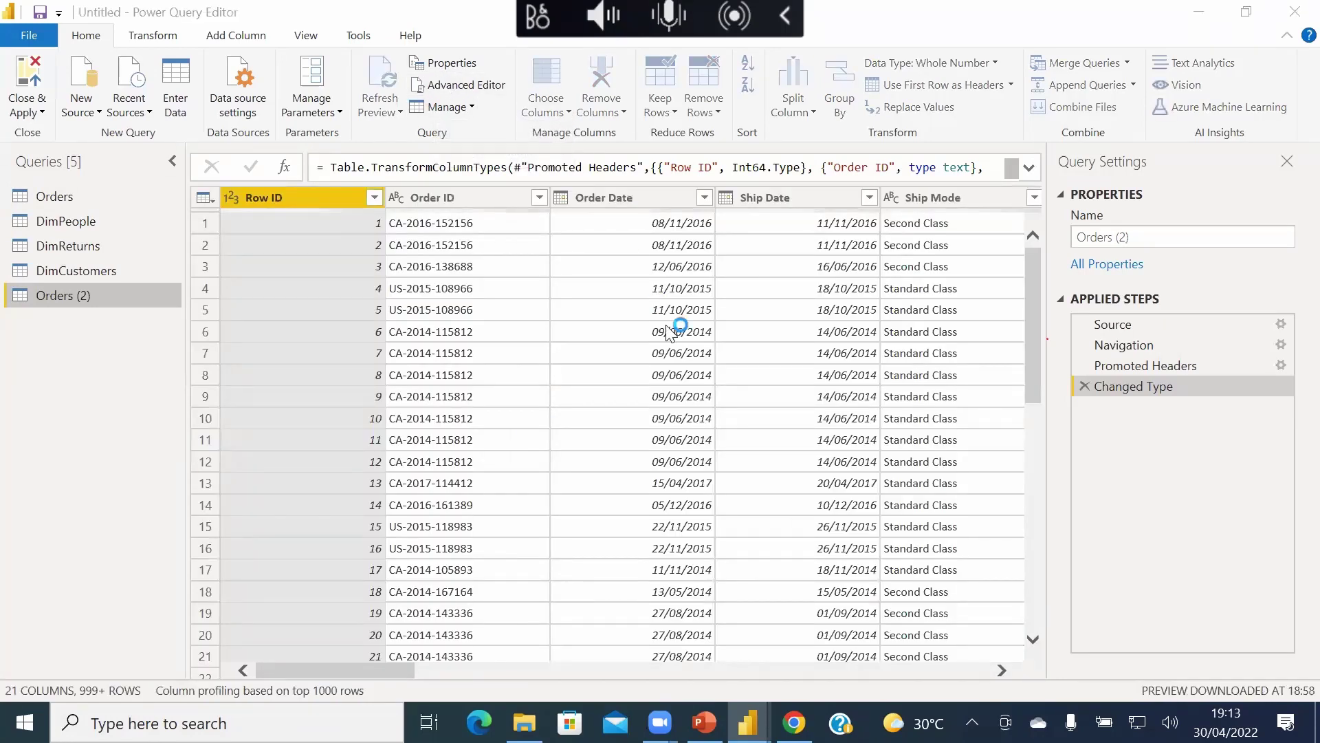
left_click(527, 166)
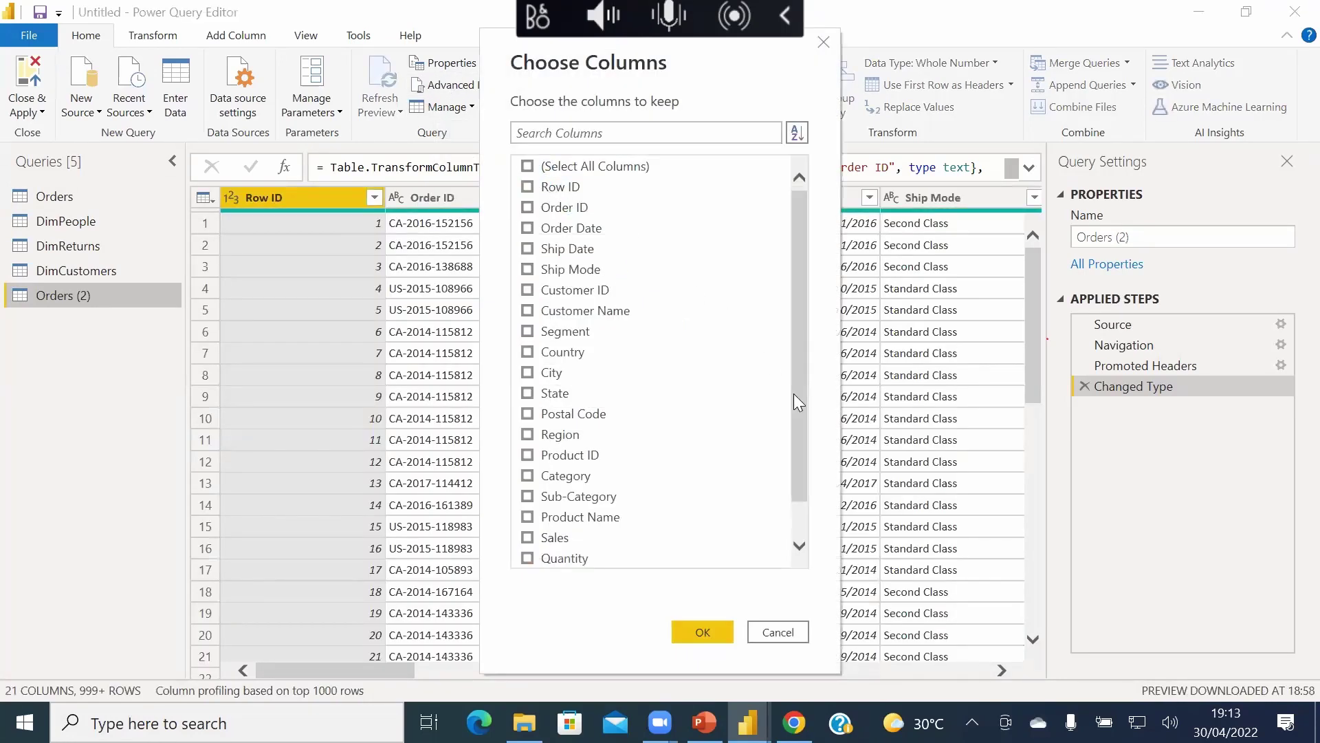
left_click_drag(793, 393, 803, 505)
left_click(551, 477)
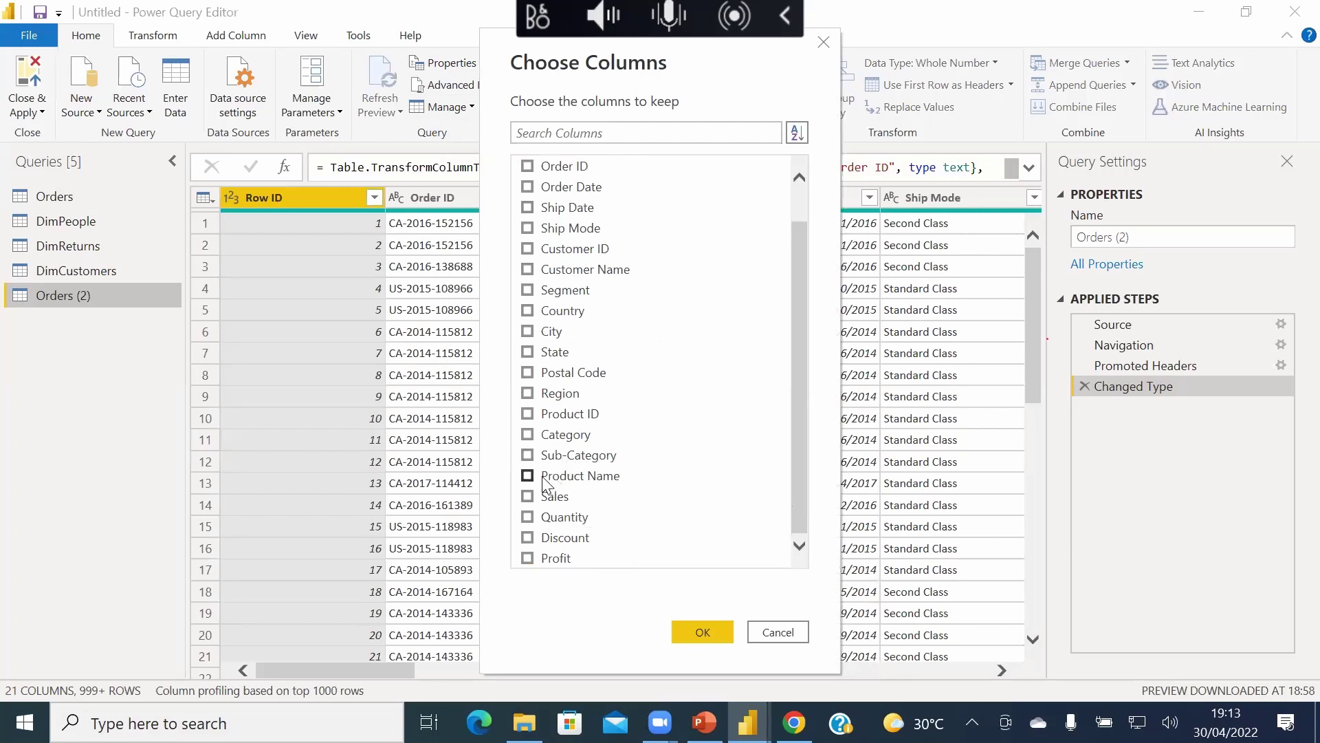
left_click(553, 455)
left_click(546, 435)
left_click(543, 413)
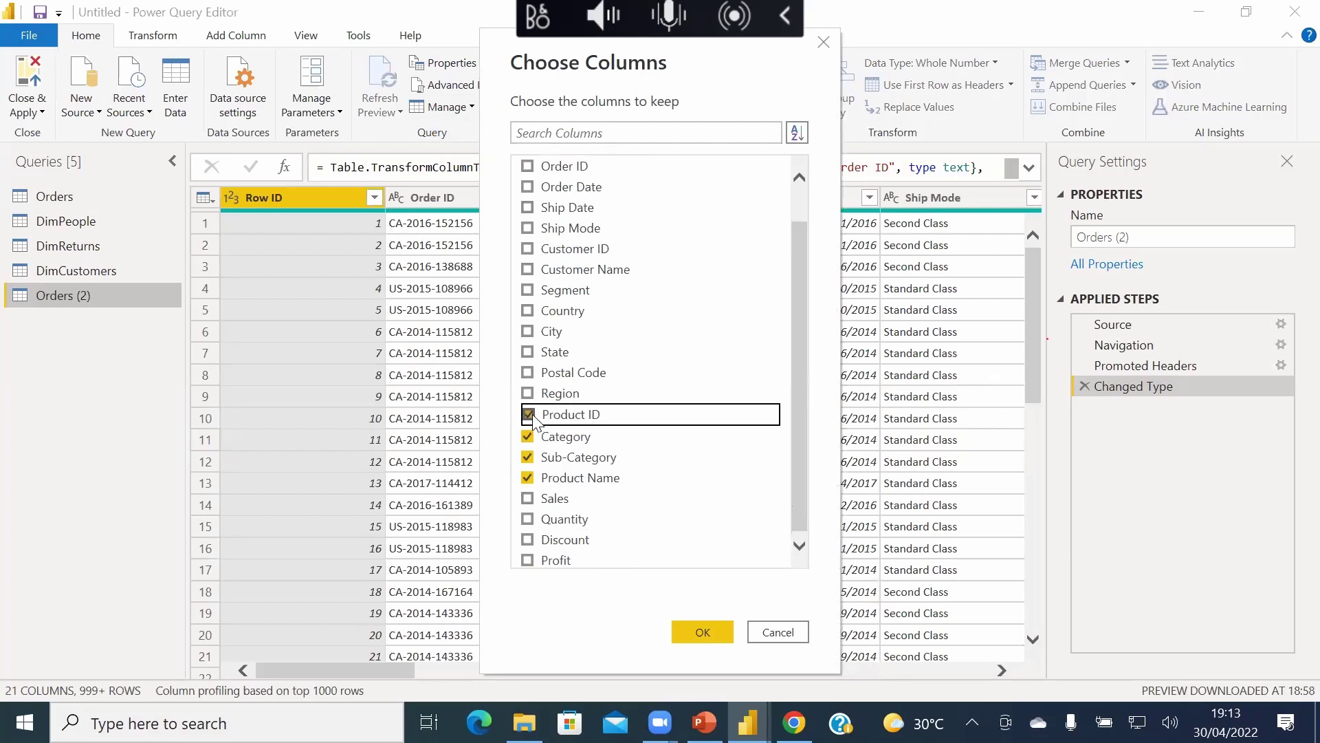
left_click(561, 292)
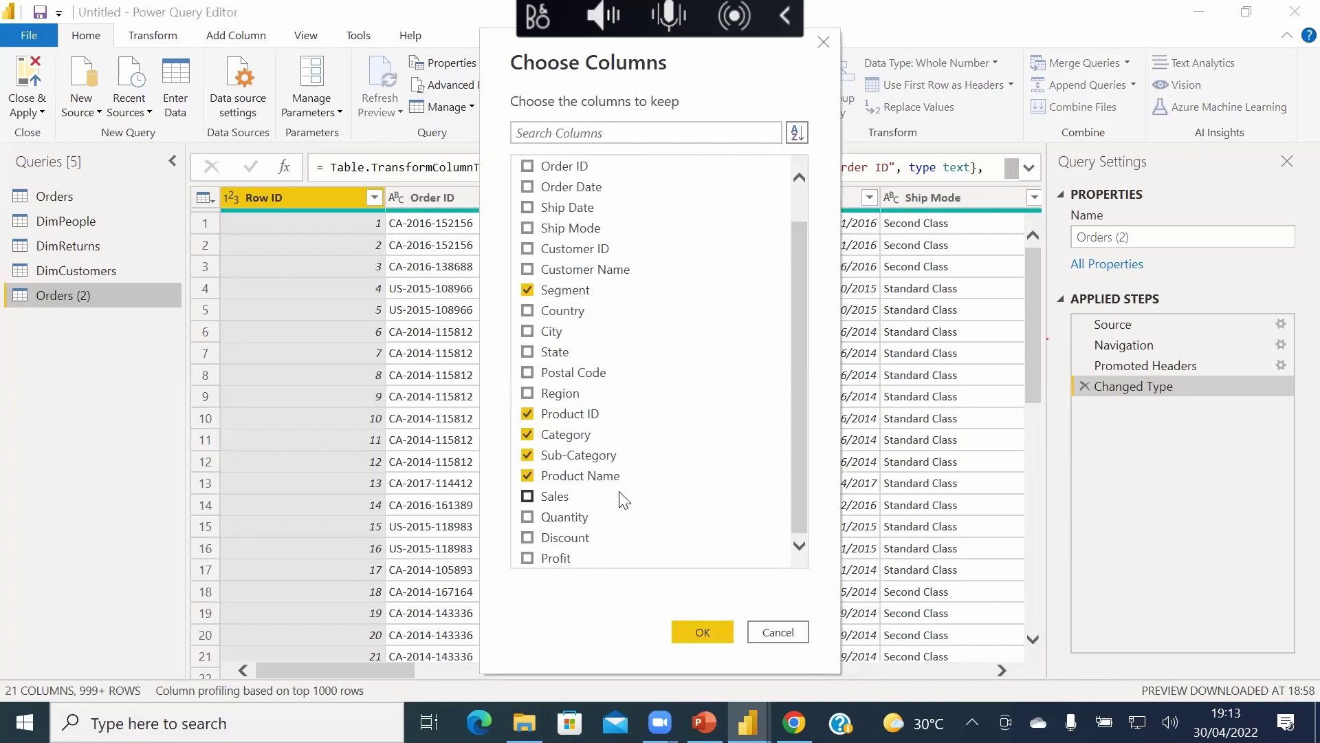
left_click(704, 630)
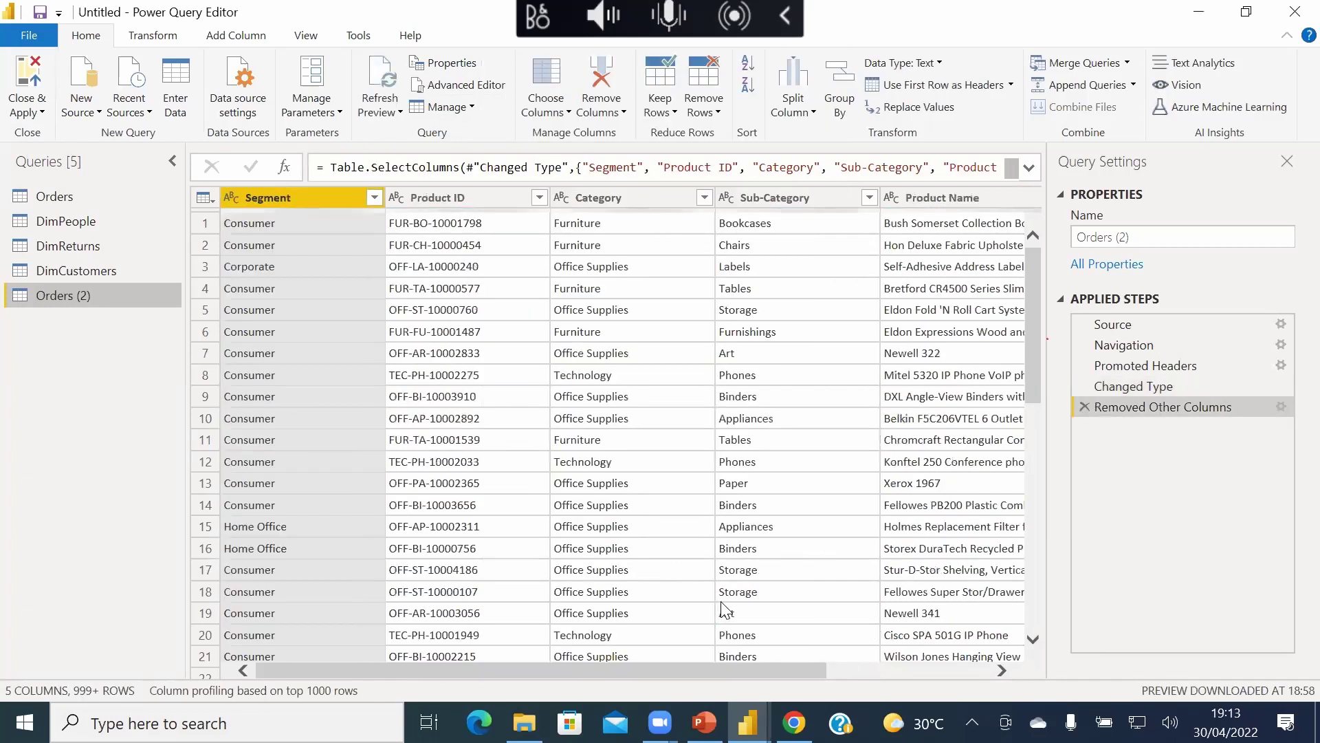
- Try placing the Product ID column ahead of Segment in the copied query, and delete that reorder step
left_click_drag(746, 676, 957, 656)
left_click(961, 654)
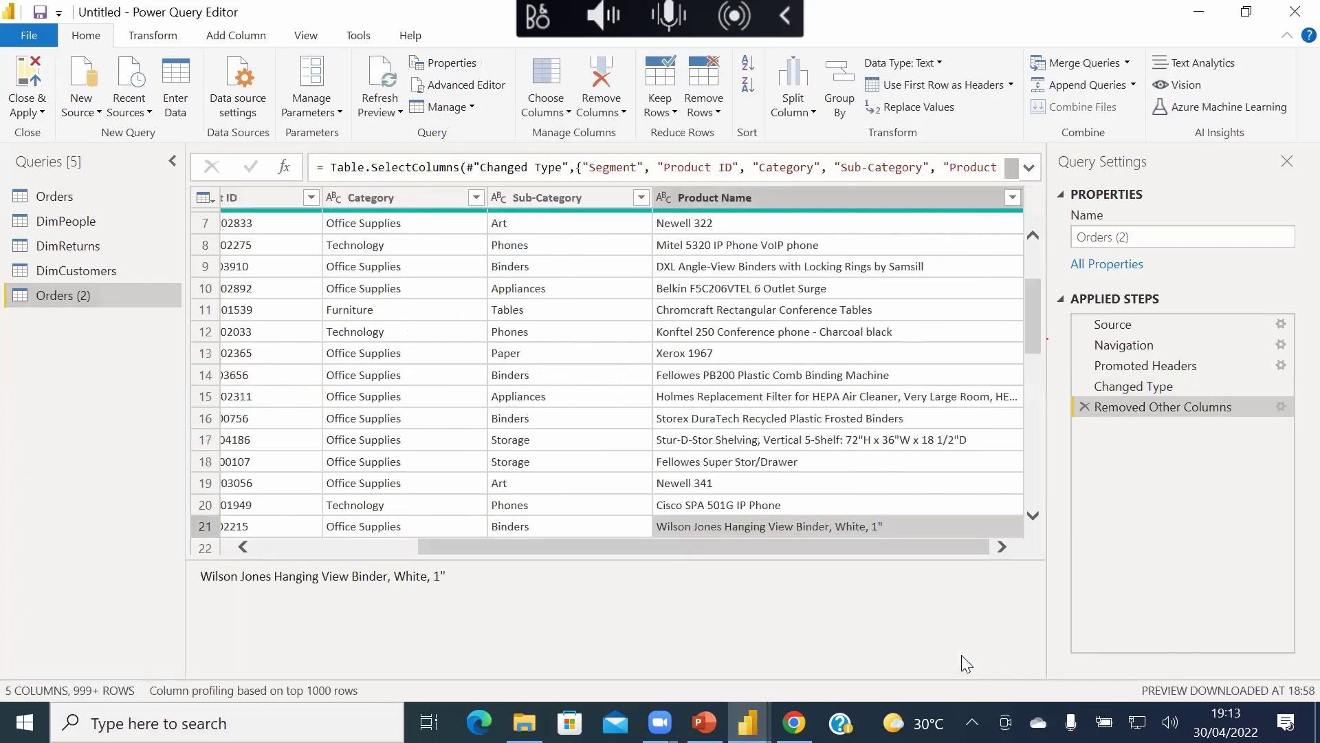
left_click_drag(868, 537, 596, 548)
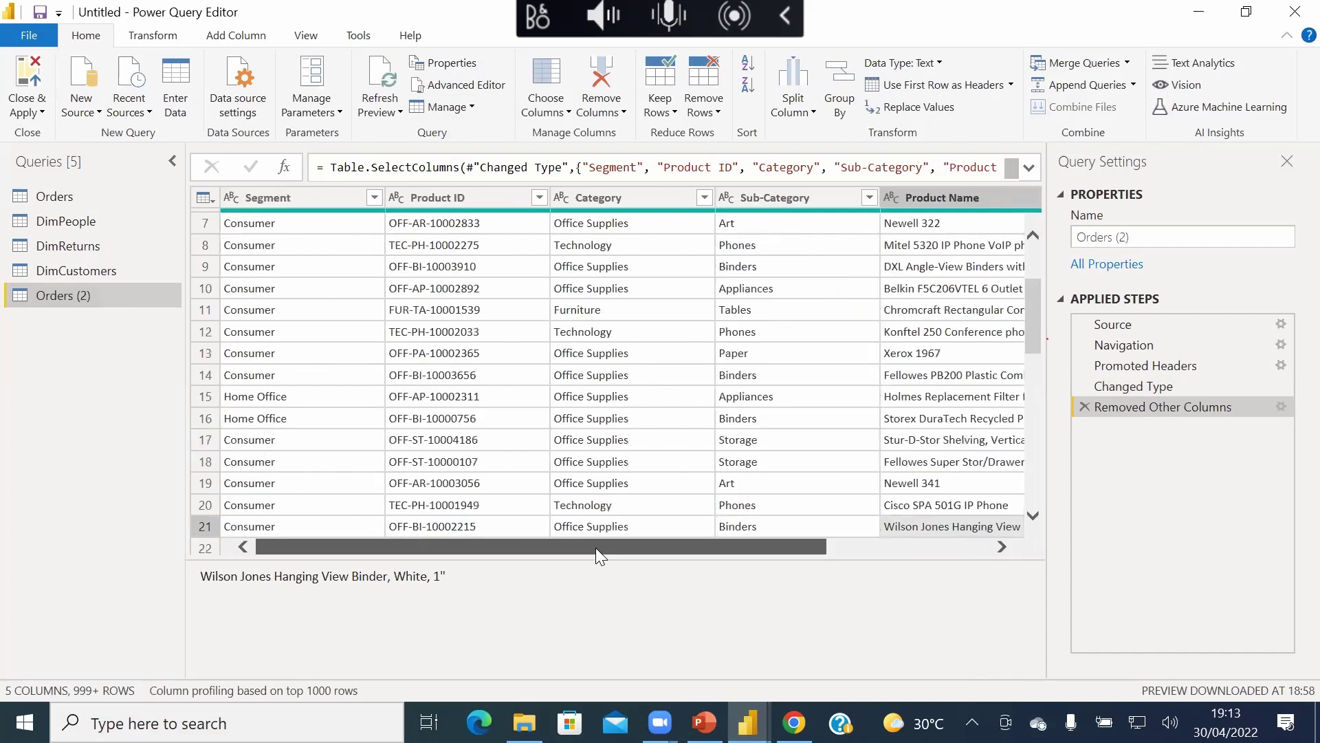
left_click(434, 200)
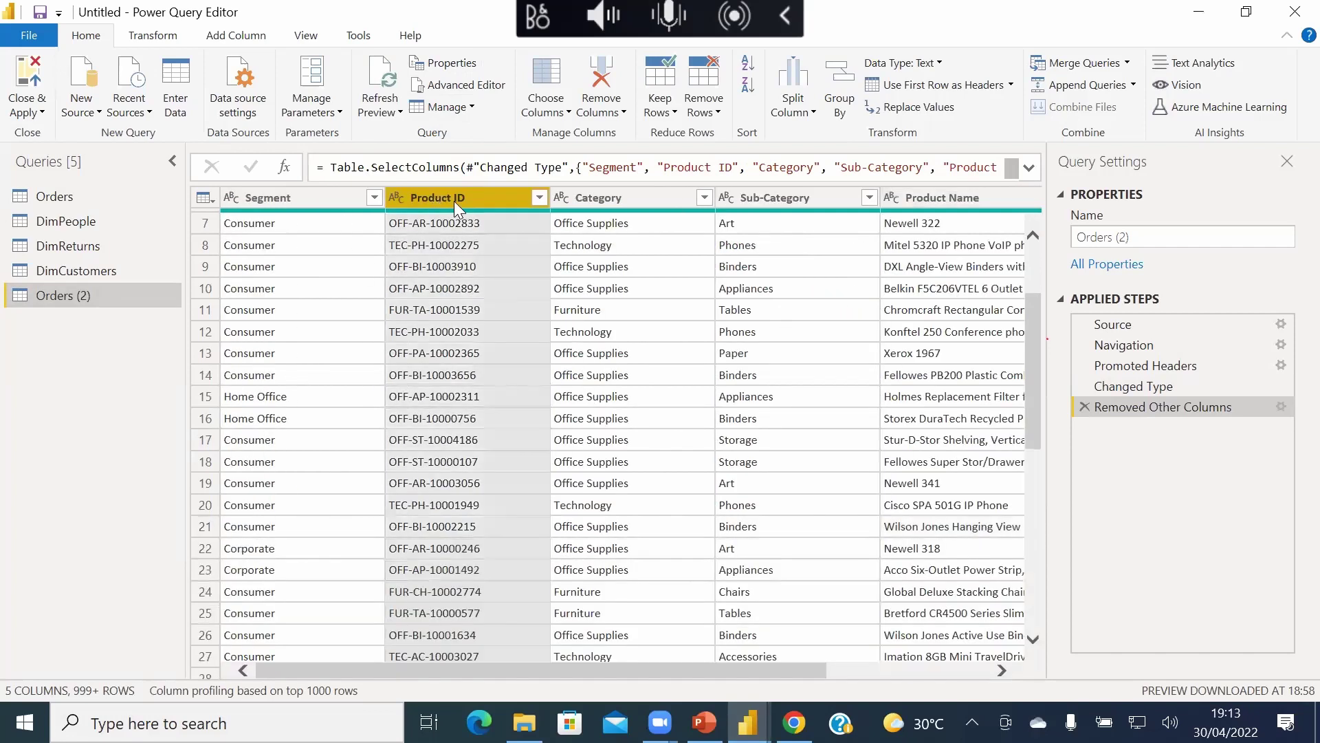
left_click_drag(458, 201, 376, 215)
left_click(1085, 428)
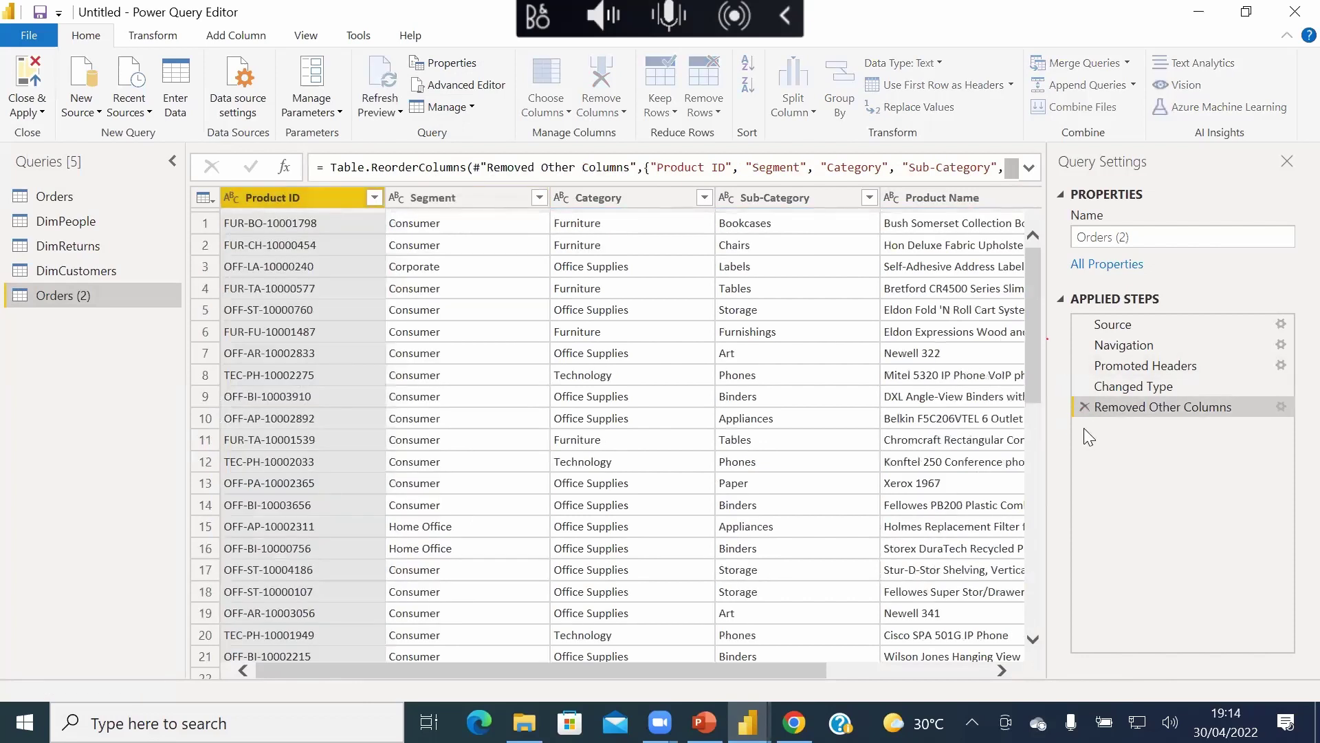
- Move the Product ID column to the beginning of the copied Orders query
right_click(465, 202)
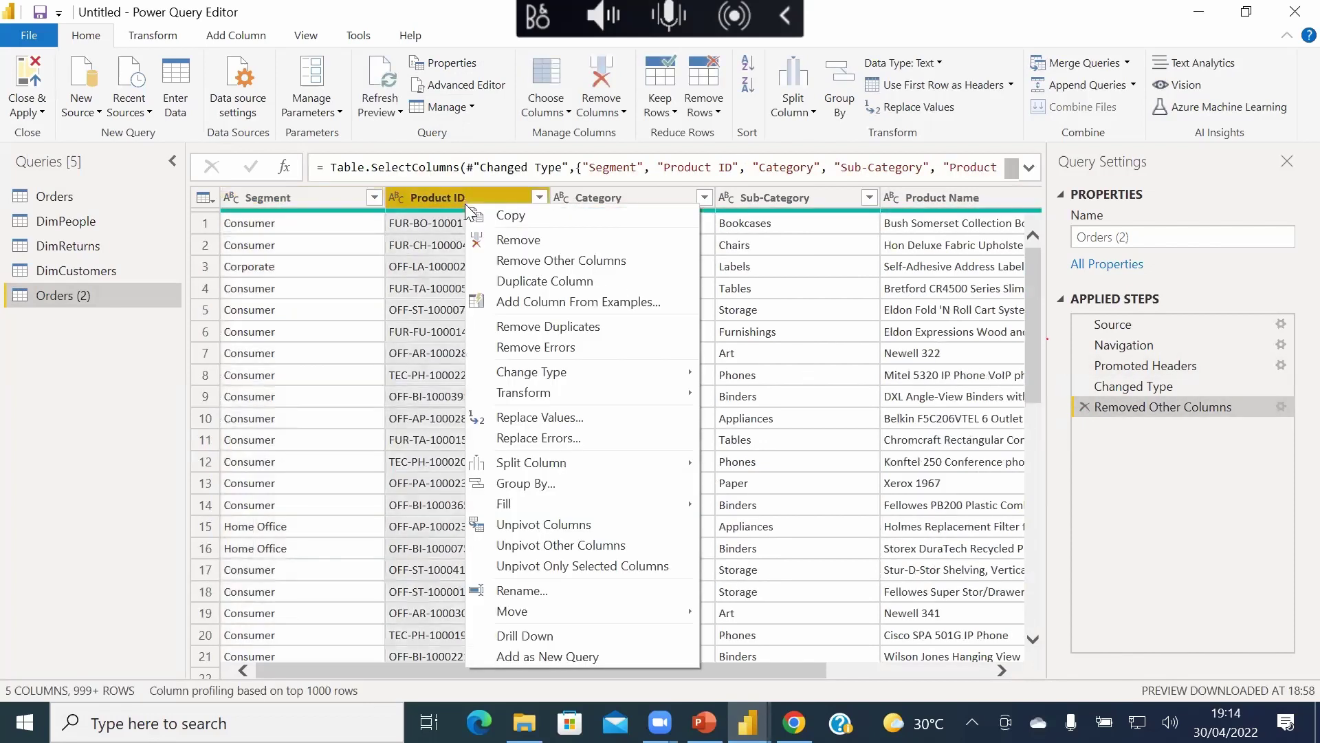
mouse_move(593, 609)
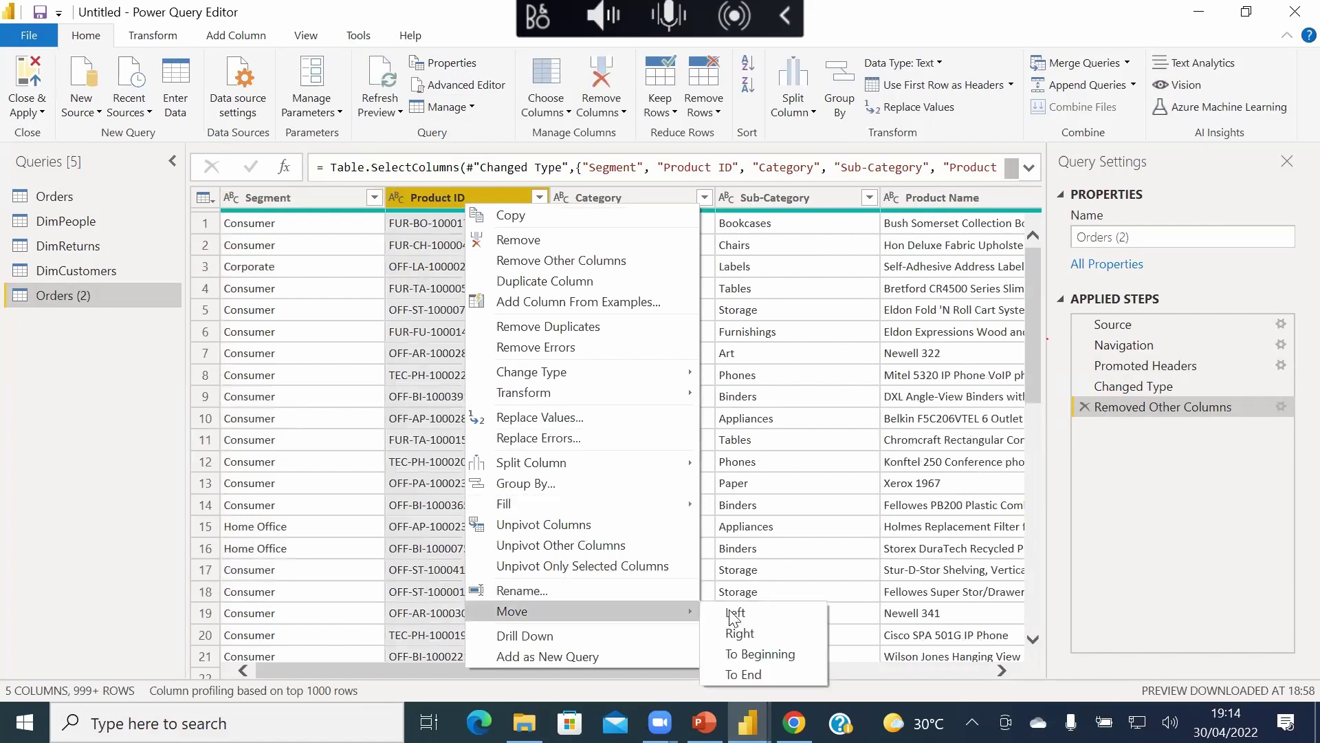
left_click(786, 651)
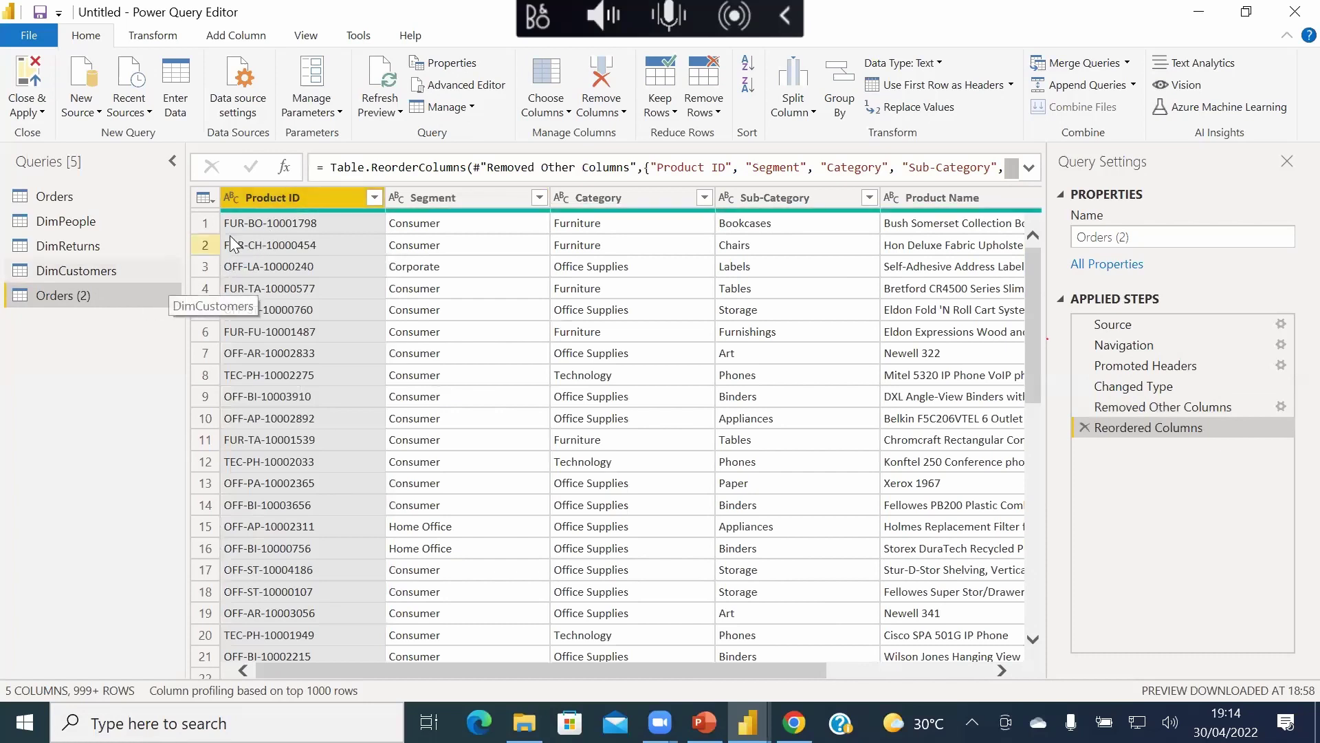
- Remove duplicate rows from the copied Orders query based on the Product ID column
right_click(275, 201)
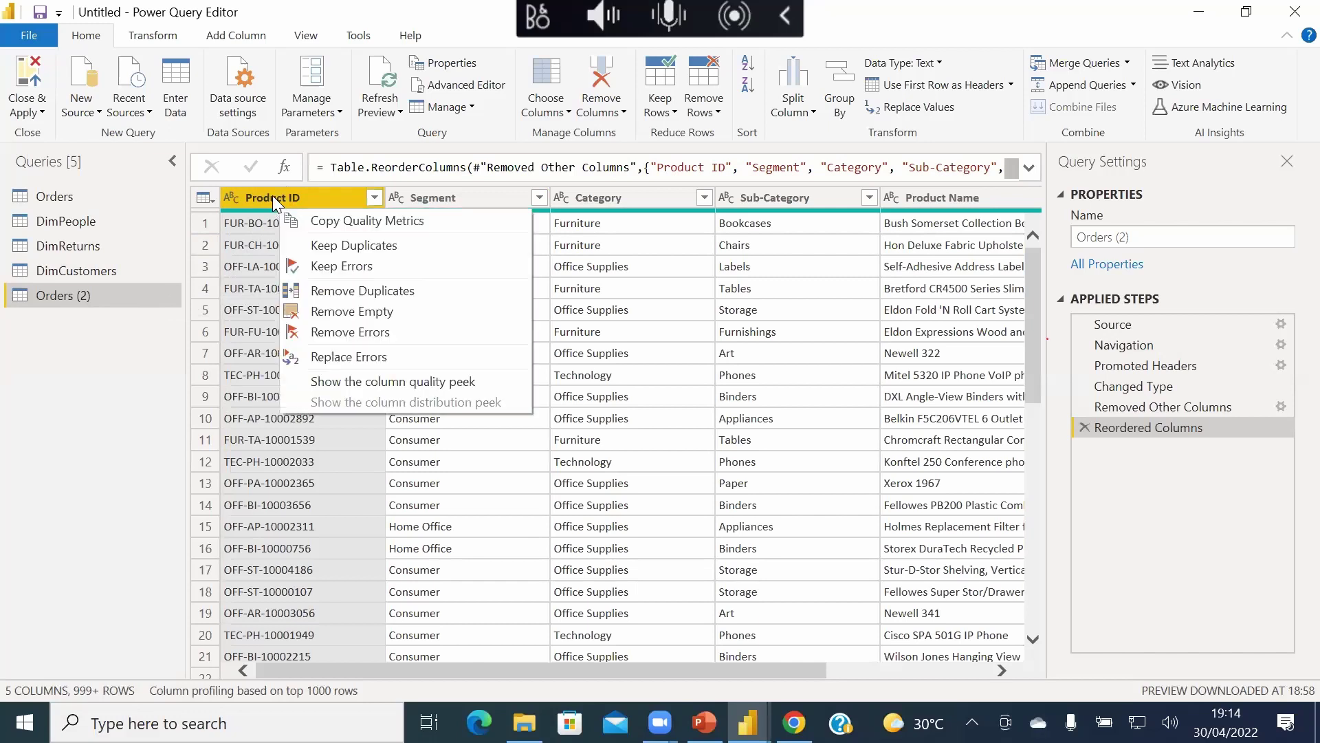
right_click(272, 195)
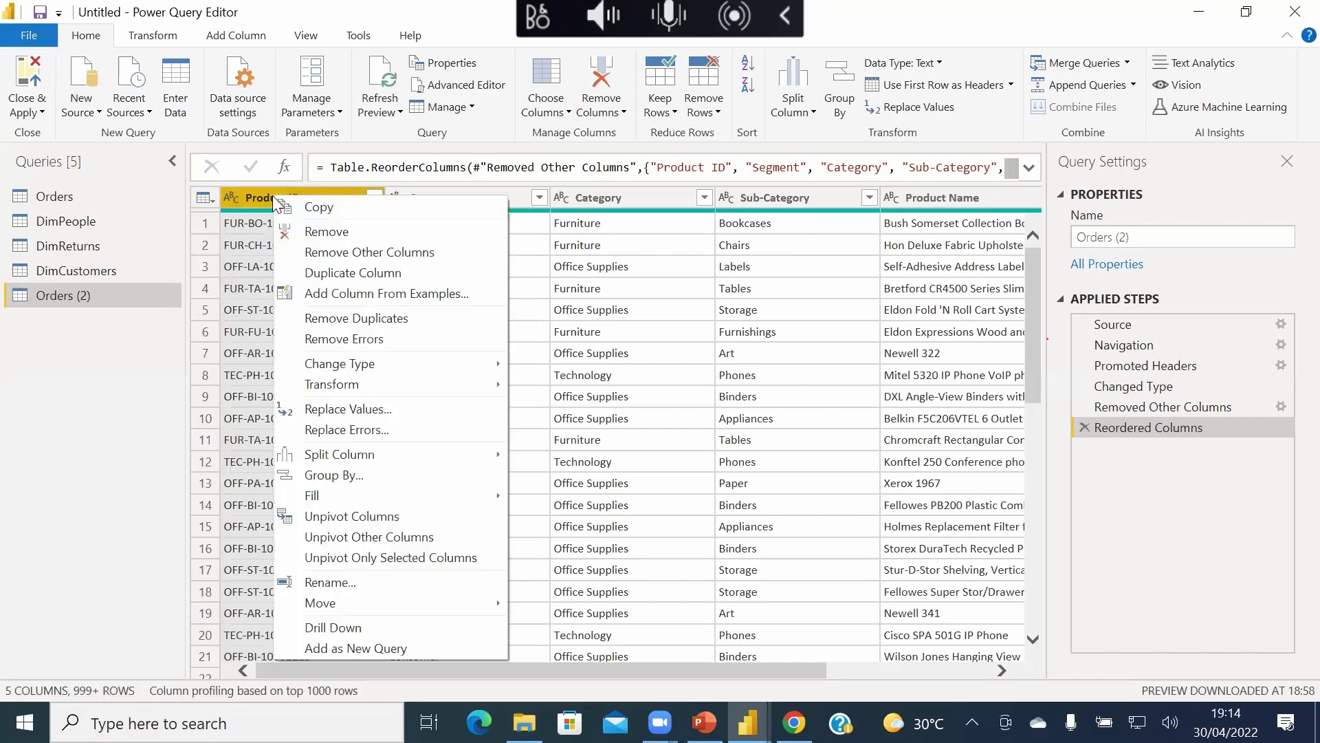
left_click(363, 318)
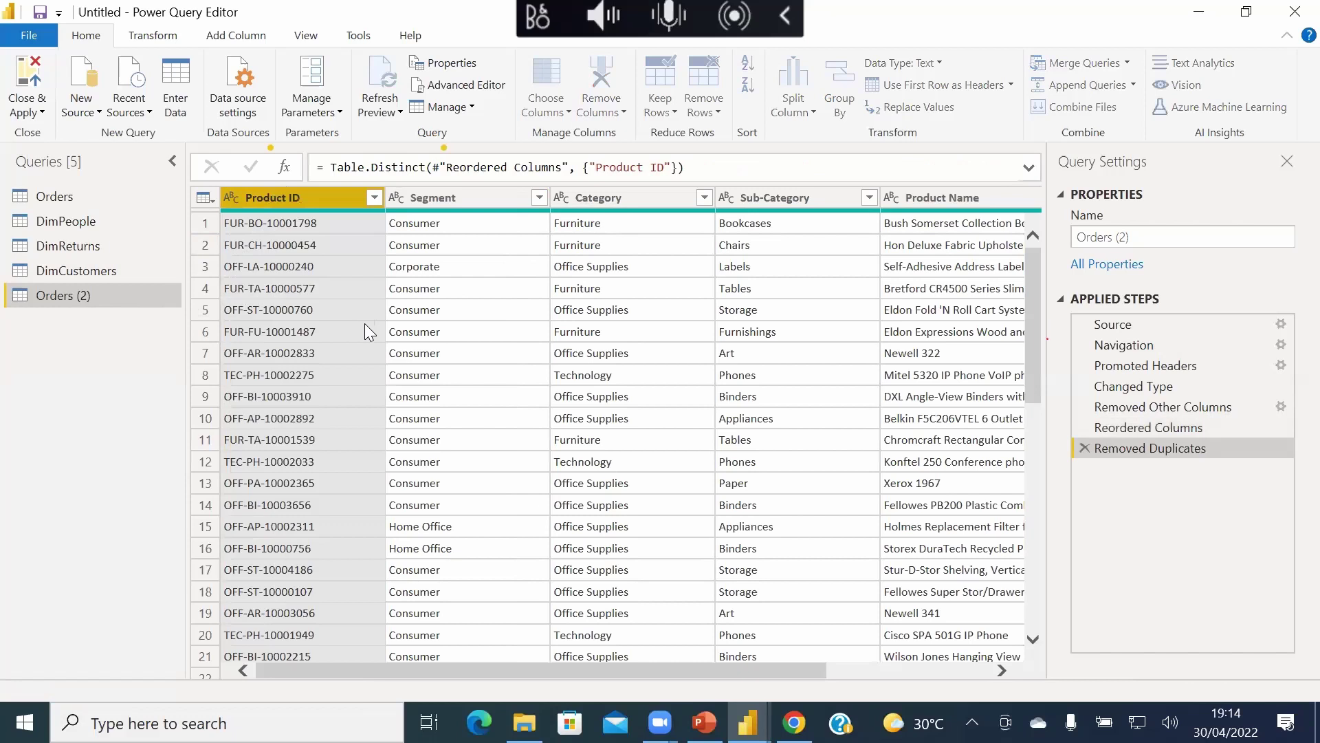
- Rename the copied Orders query to DimProducts
left_click_drag(596, 669, 22, 302)
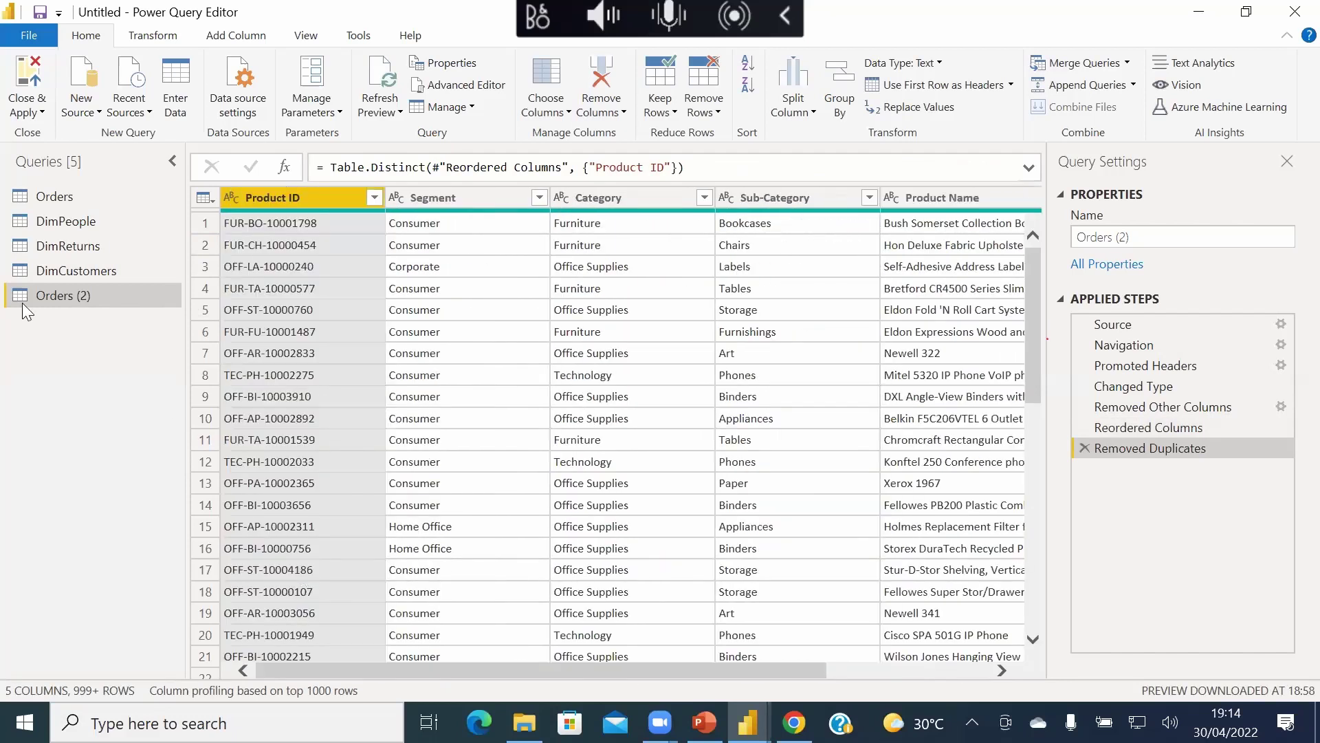
double_click(62, 288)
type("Di")
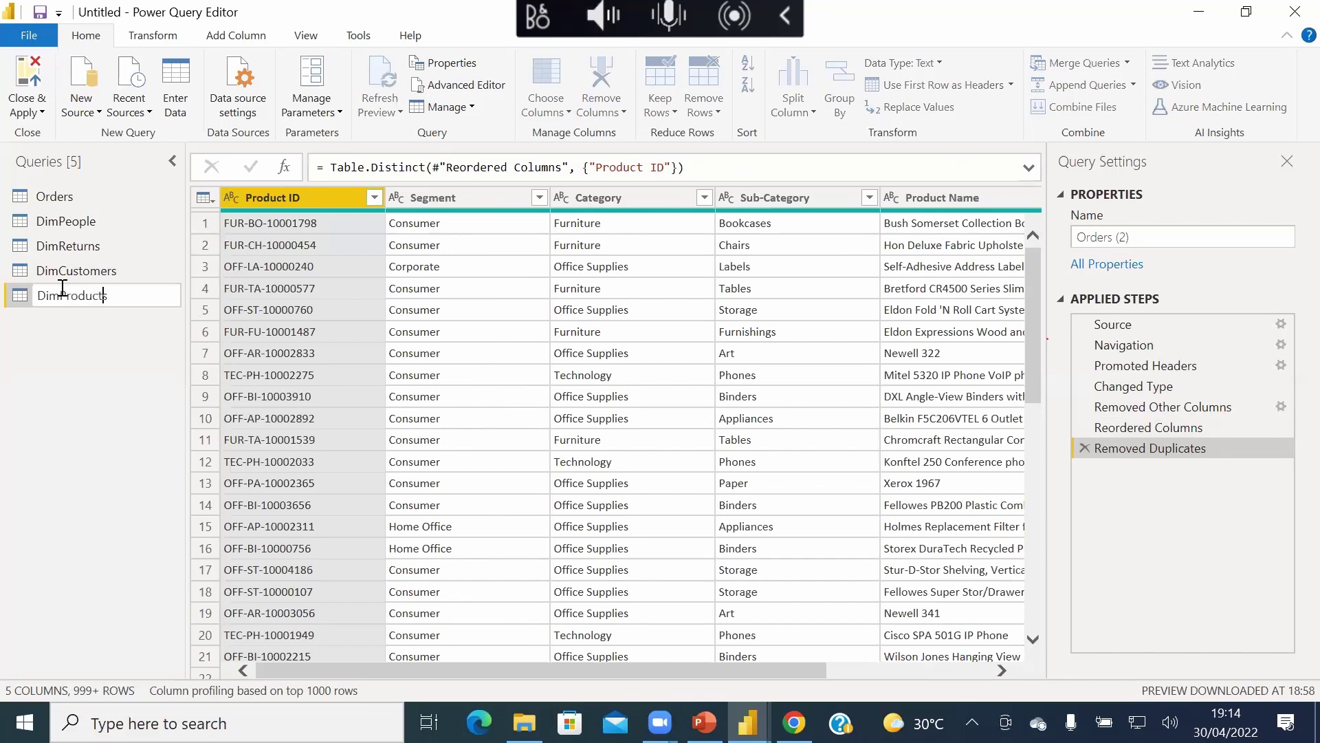
type("mProducts")
key("Return")
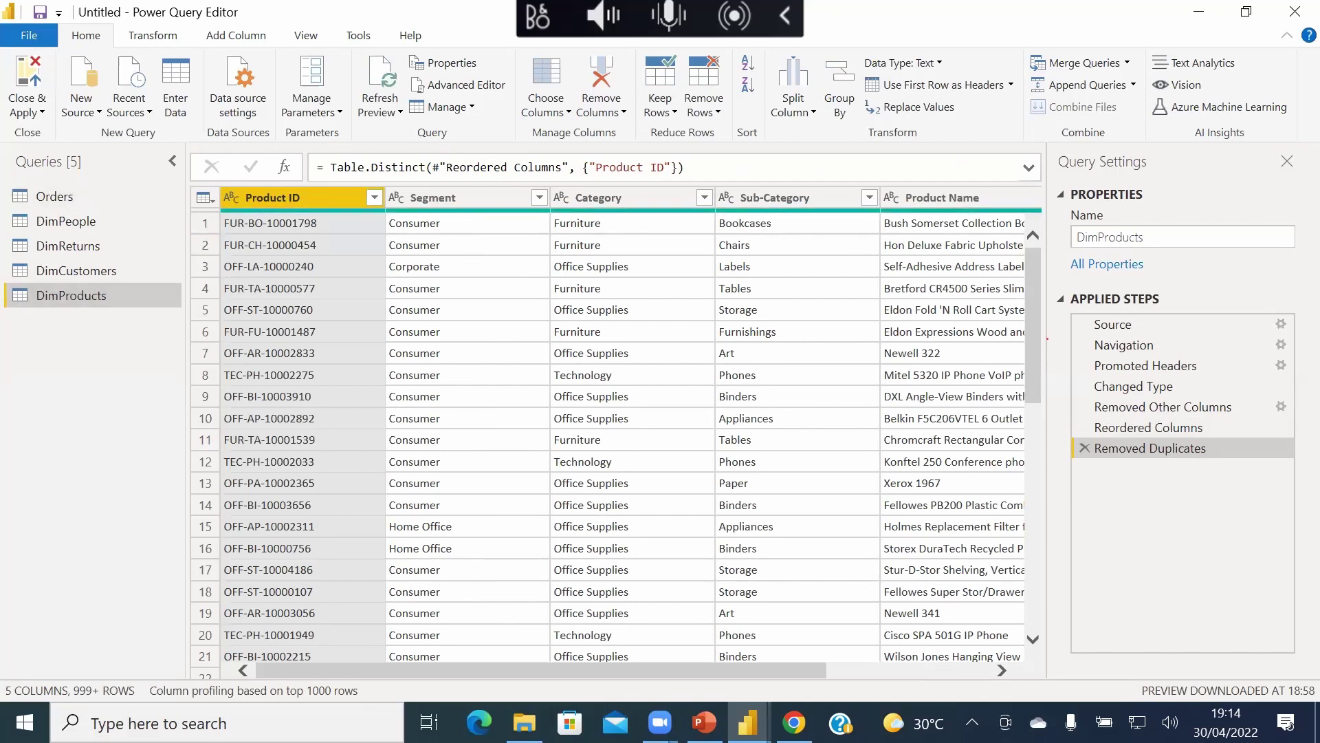
left_click_drag(589, 668, 1037, 663)
- Duplicate the Orders query to start another dimension table
left_click(73, 196)
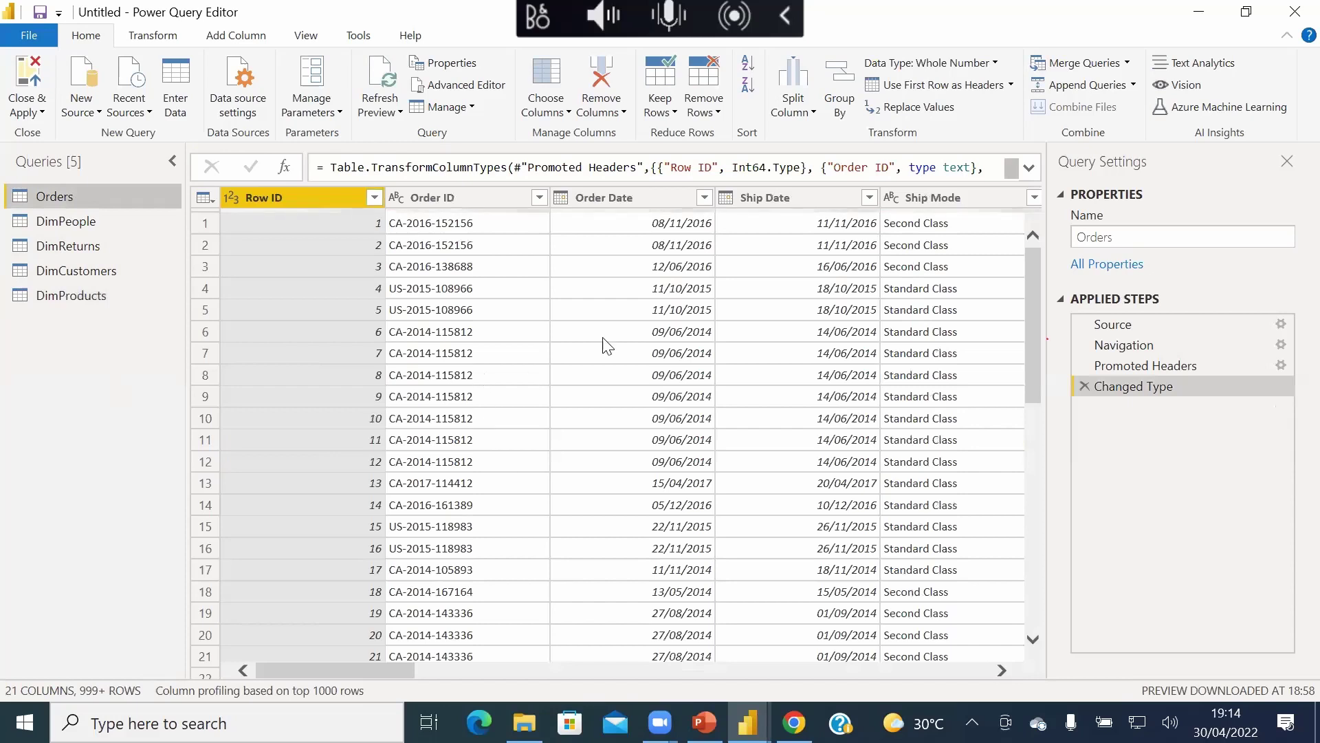
left_click_drag(323, 666, 464, 650)
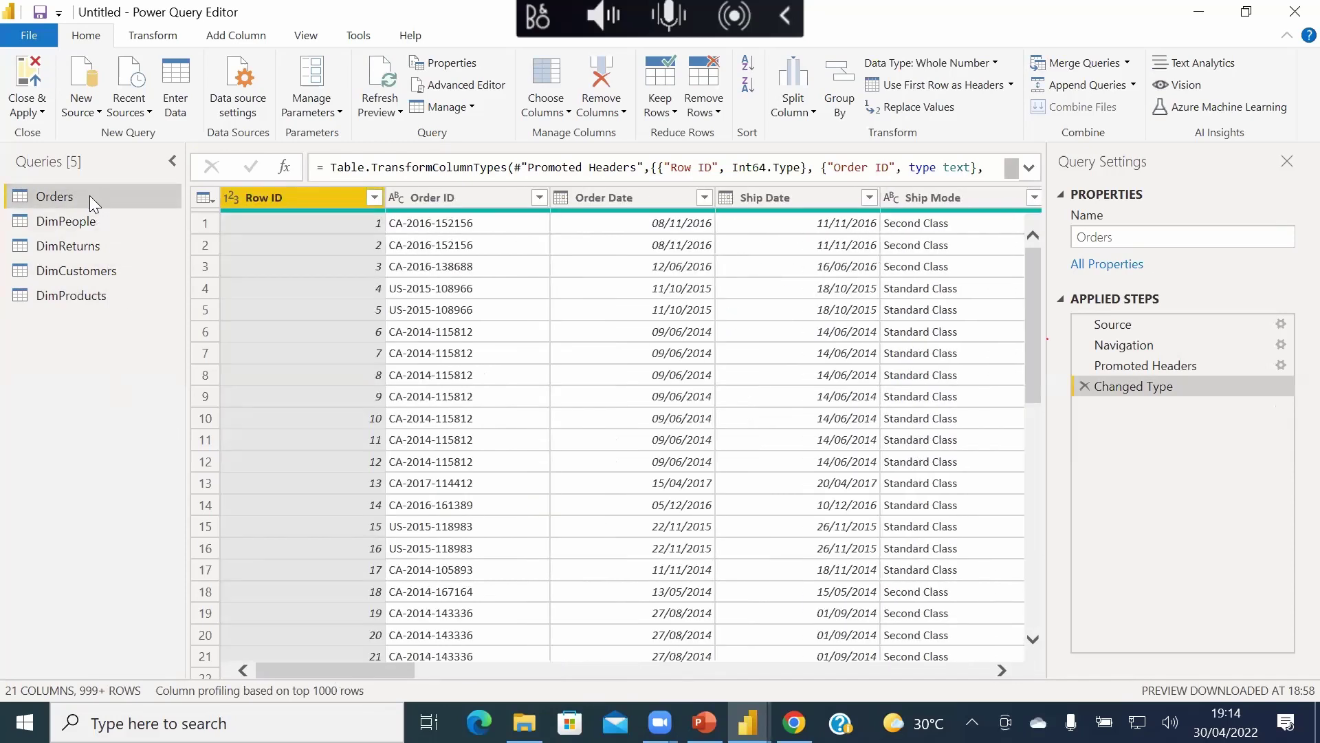
right_click(89, 195)
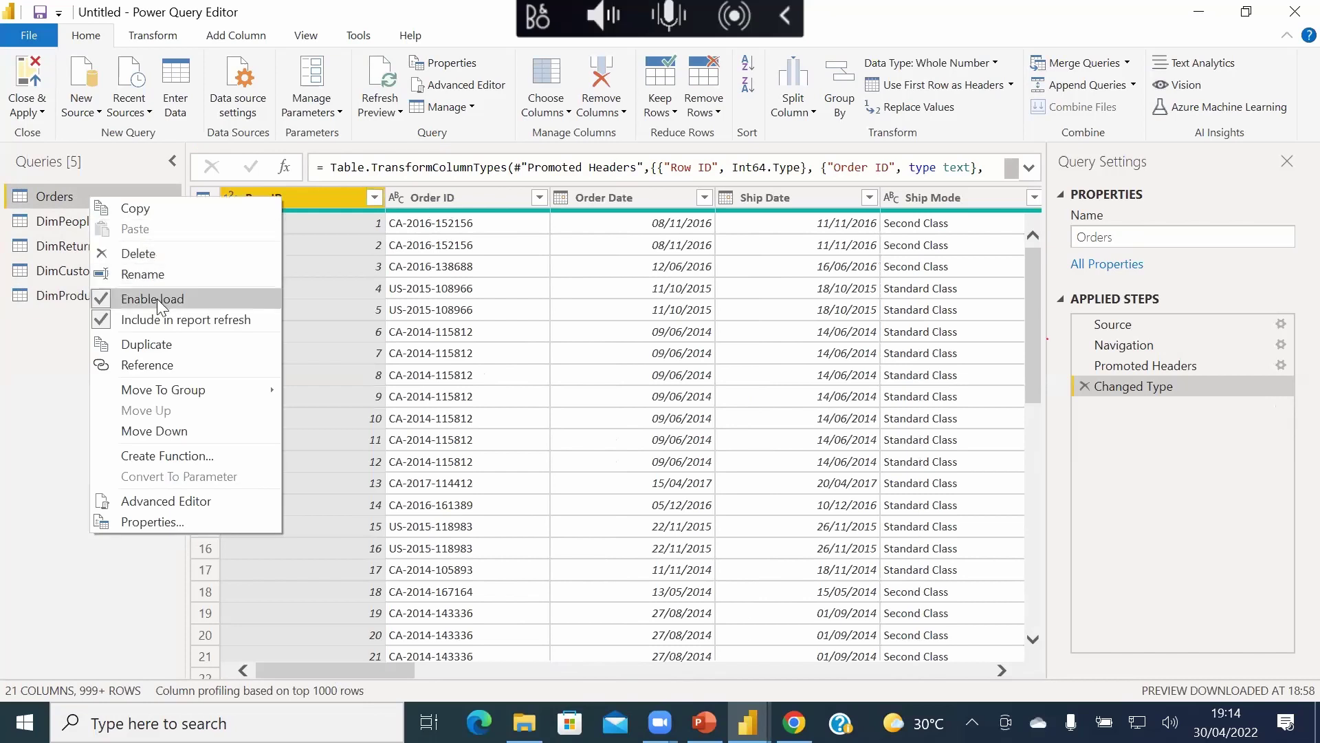
left_click(173, 343)
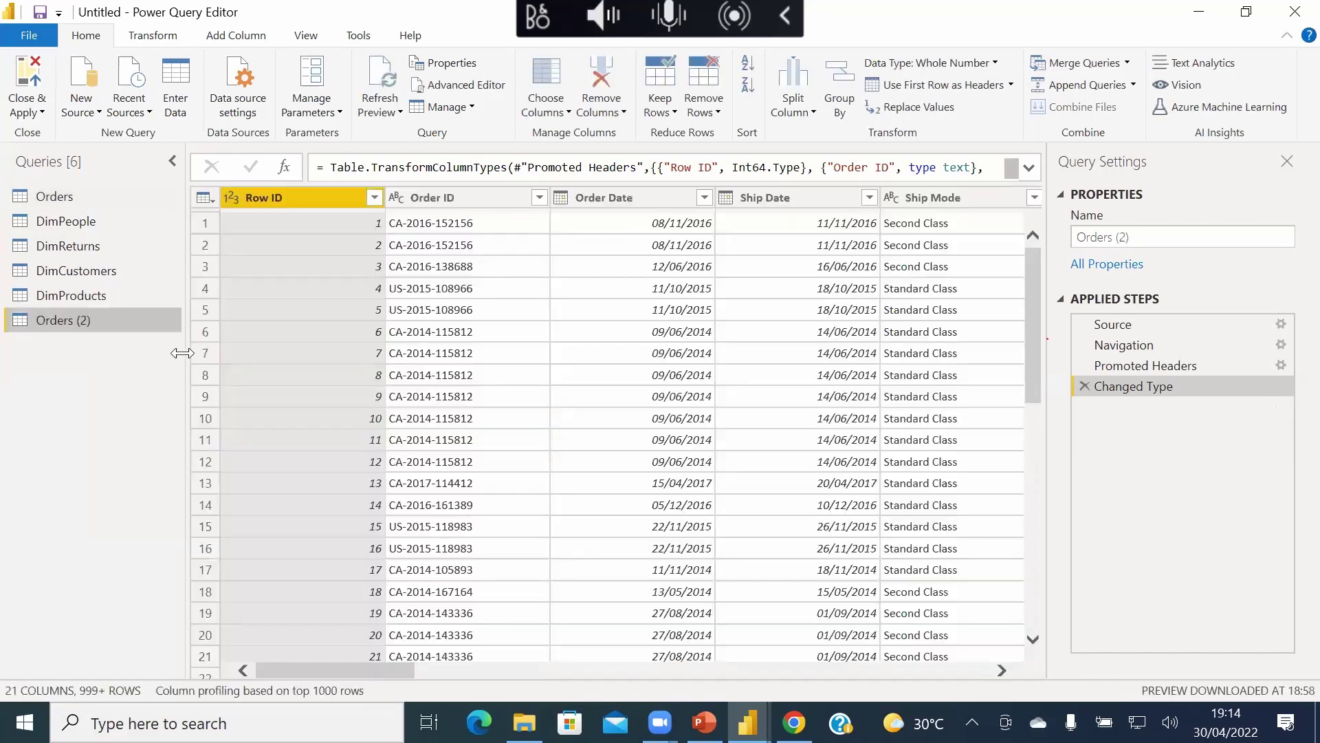
- Keep only the Country, City, State, Postal Code and Region columns in the copied Orders query
left_click(558, 117)
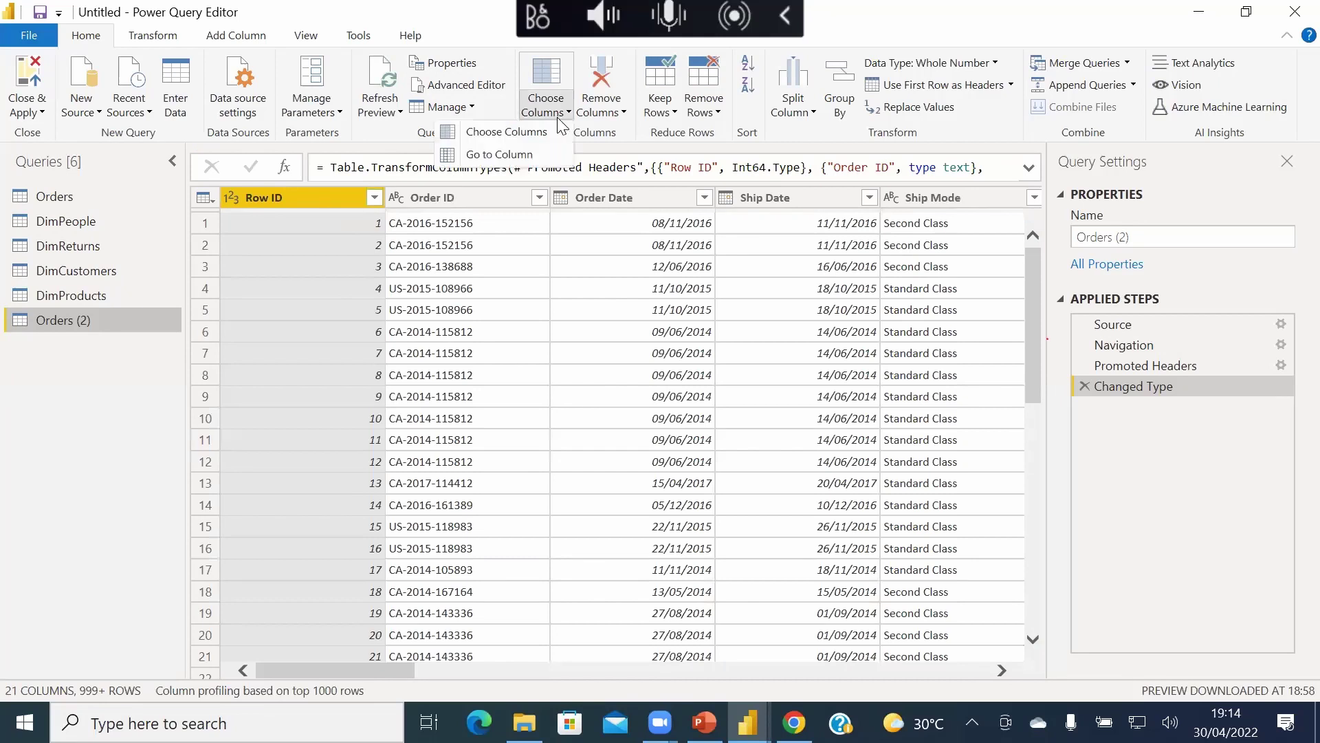
left_click(543, 132)
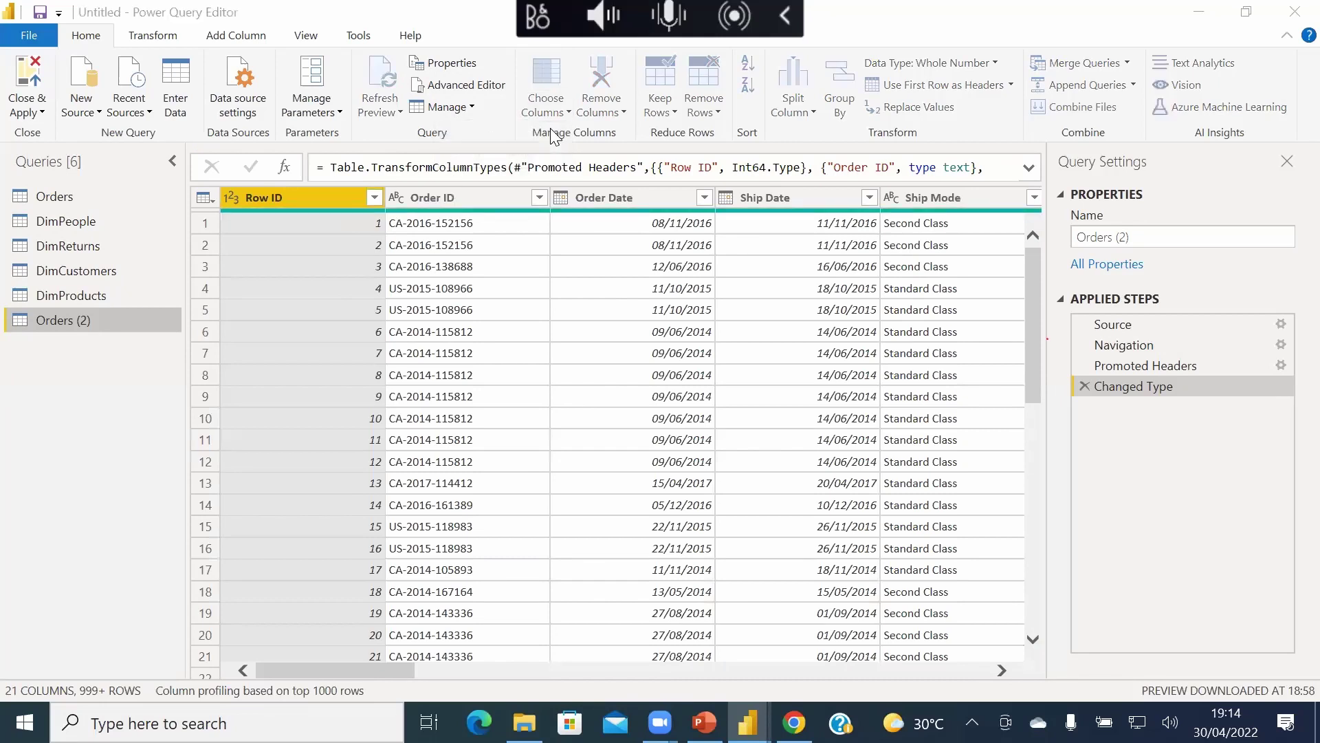
left_click(536, 167)
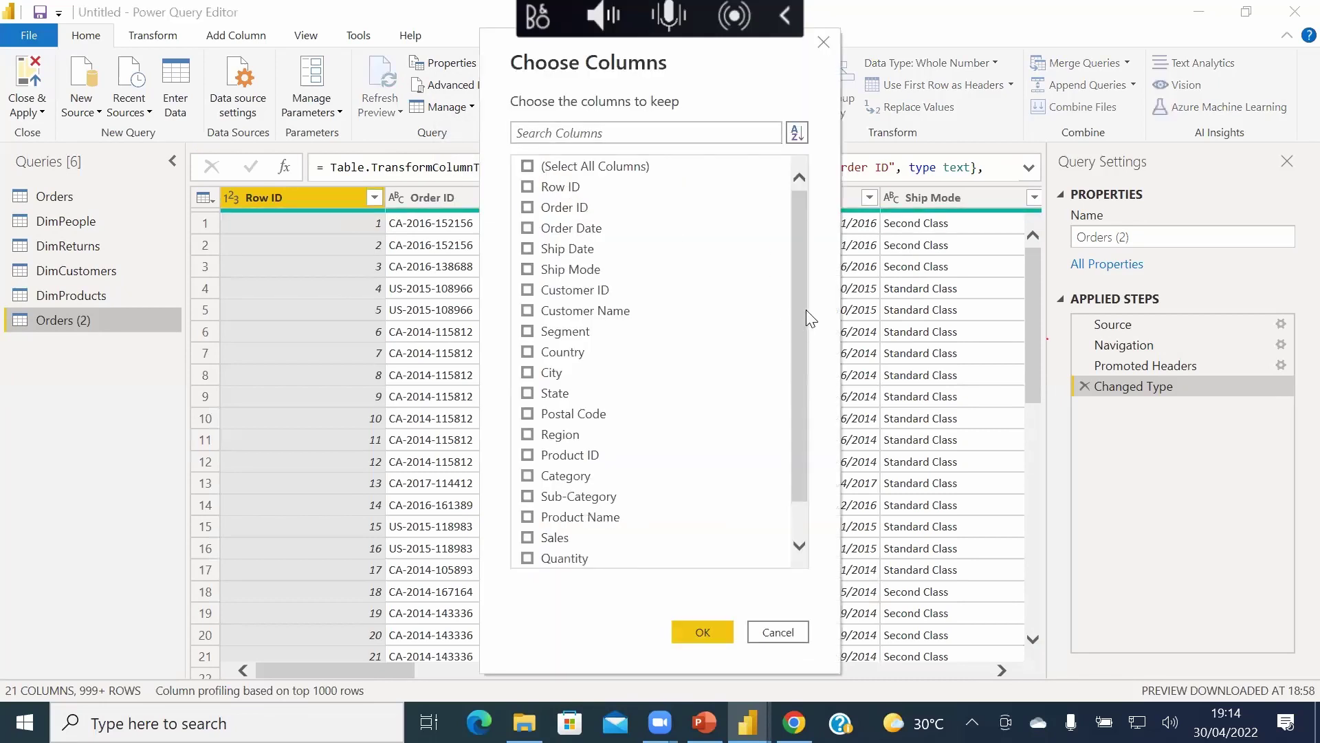
left_click_drag(806, 310, 794, 381)
left_click(569, 312)
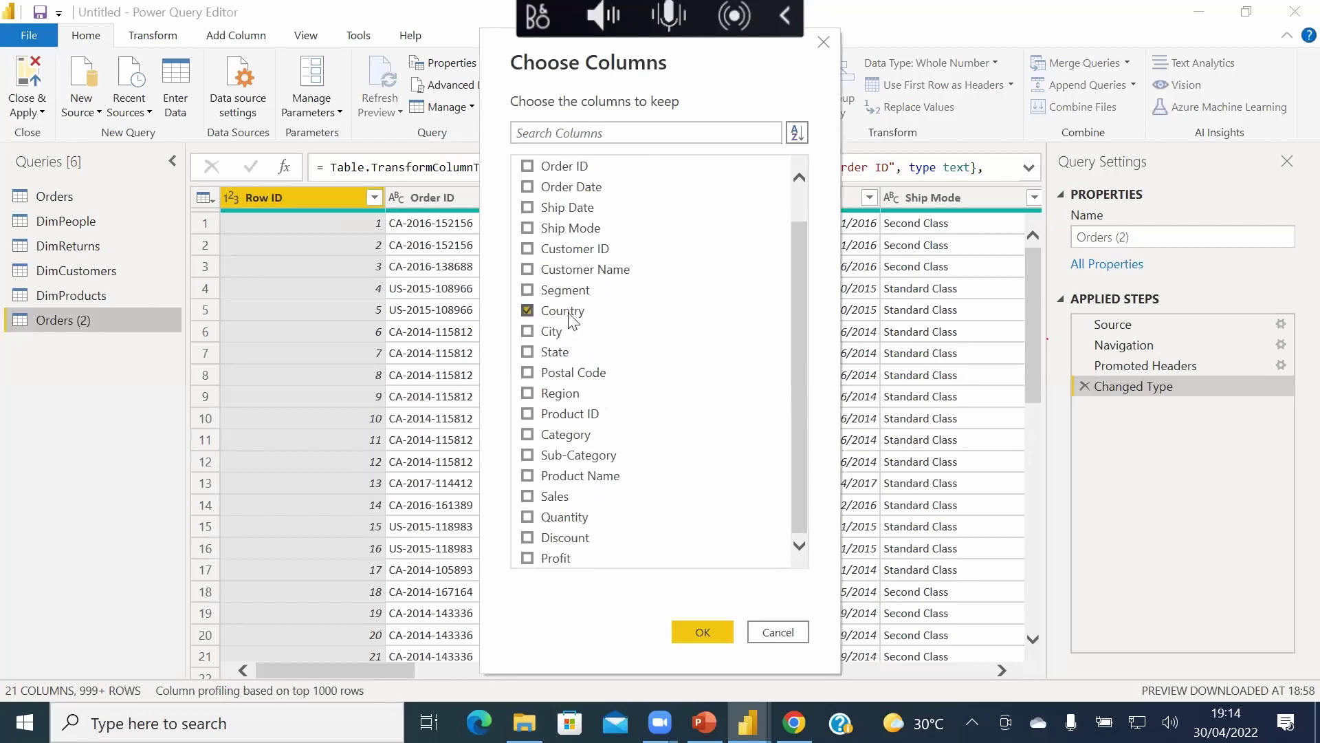
left_click(553, 333)
left_click(555, 353)
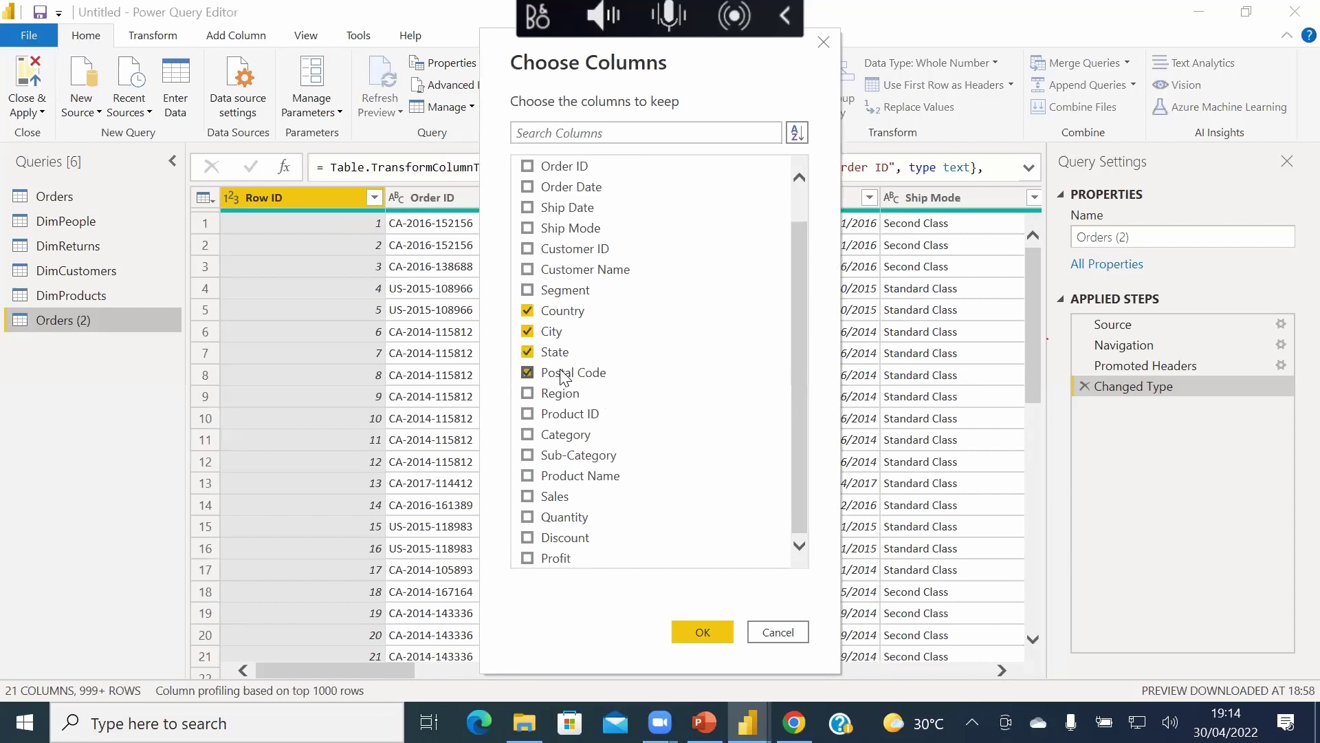
left_click(563, 396)
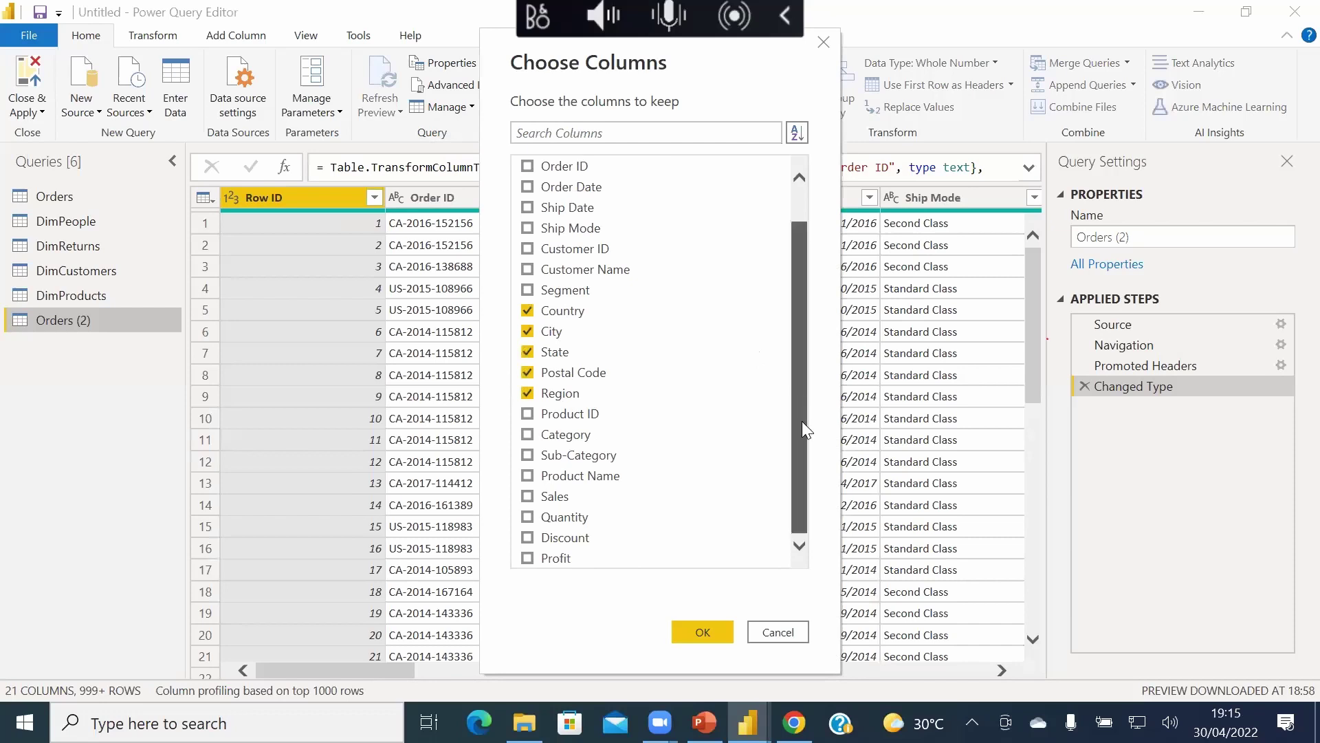
left_click_drag(802, 421, 780, 563)
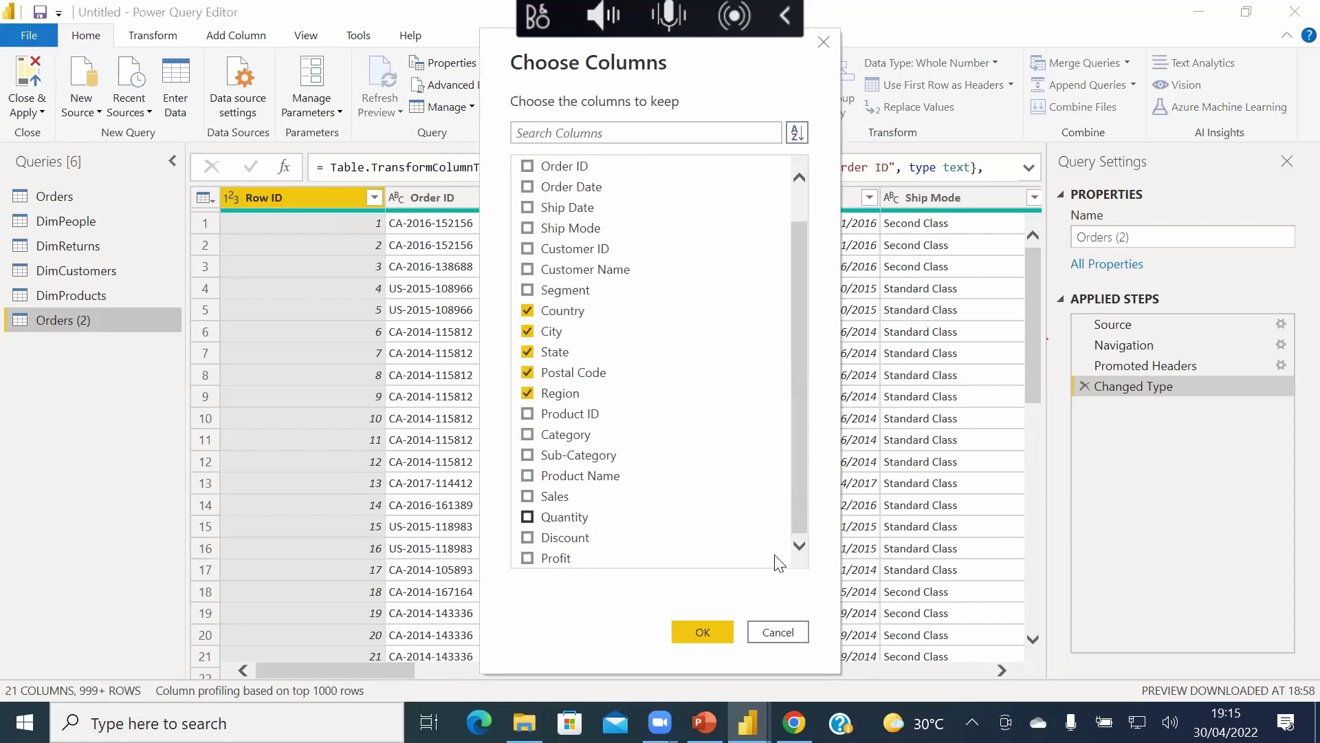
left_click(700, 631)
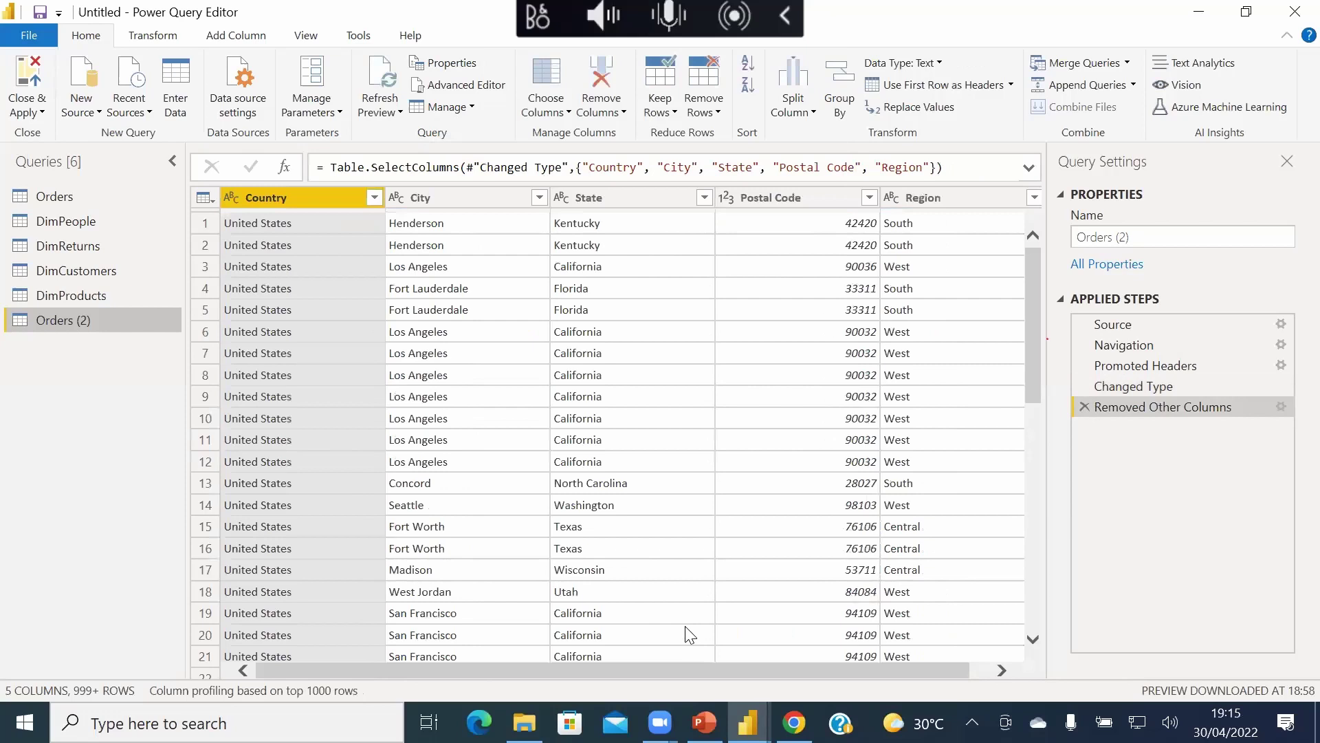
- Move the Postal Code column to the beginning of the copied Orders query and remove duplicate rows based on it
left_click_drag(486, 662, 694, 657)
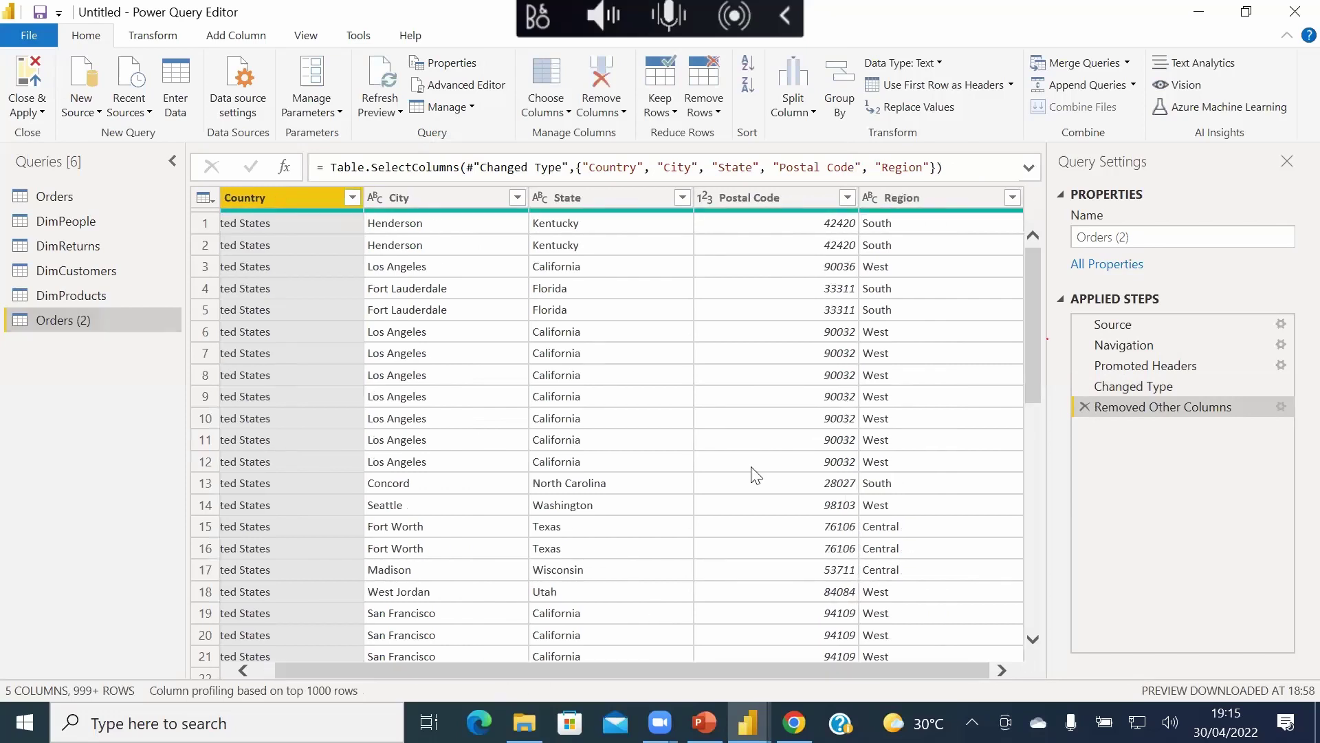
left_click(802, 198)
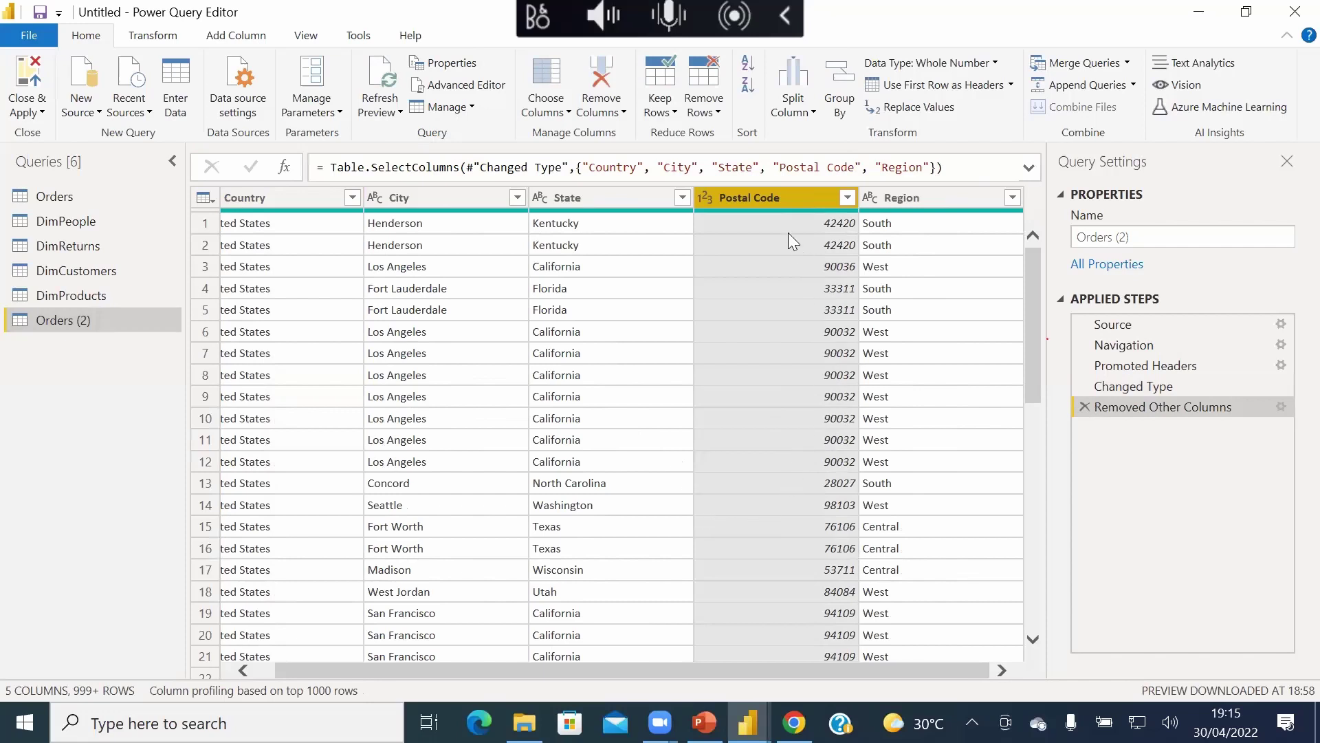
right_click(766, 196)
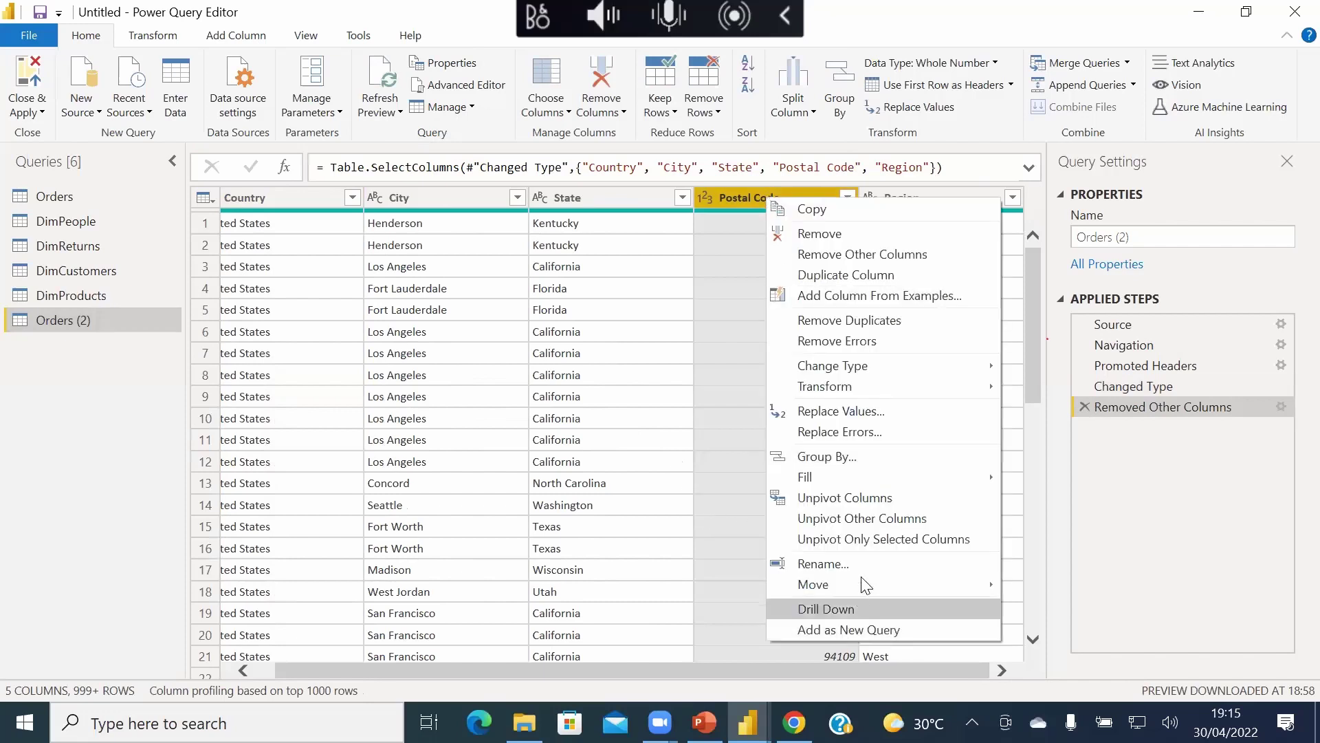
mouse_move(864, 581)
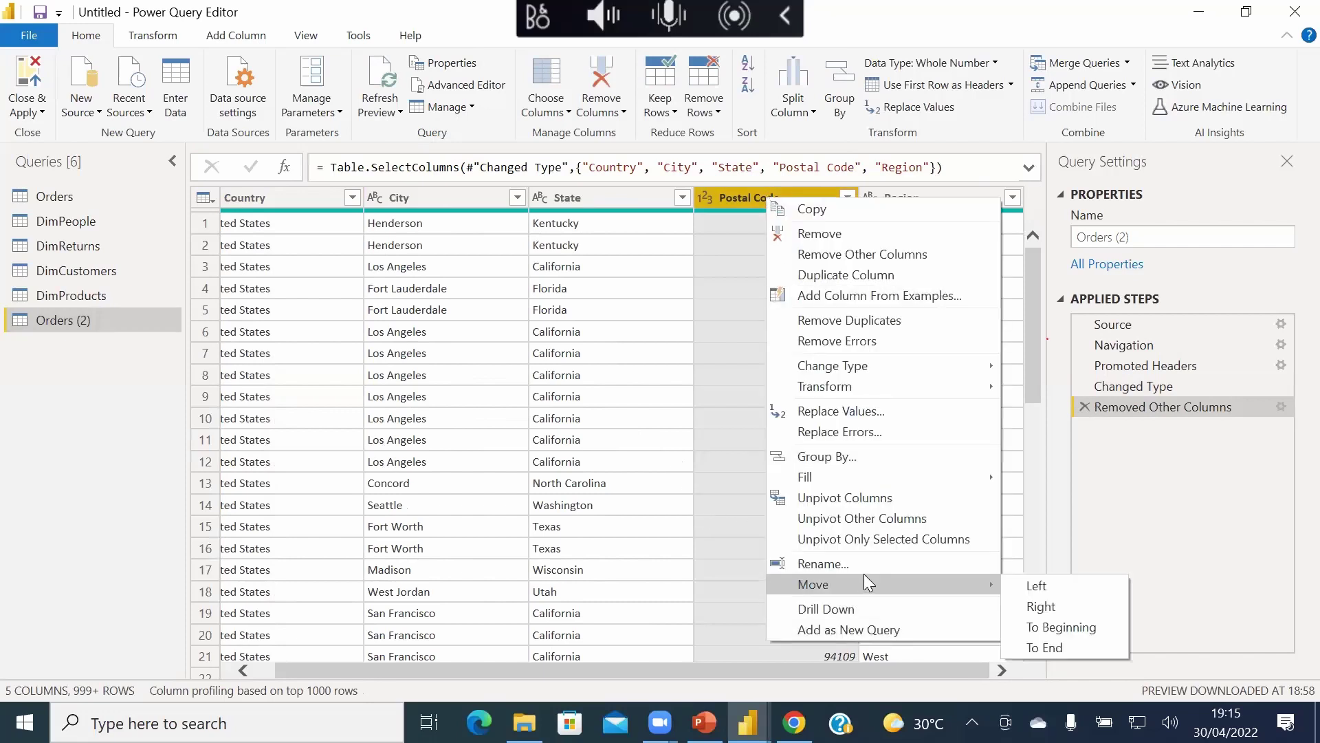
left_click(1059, 627)
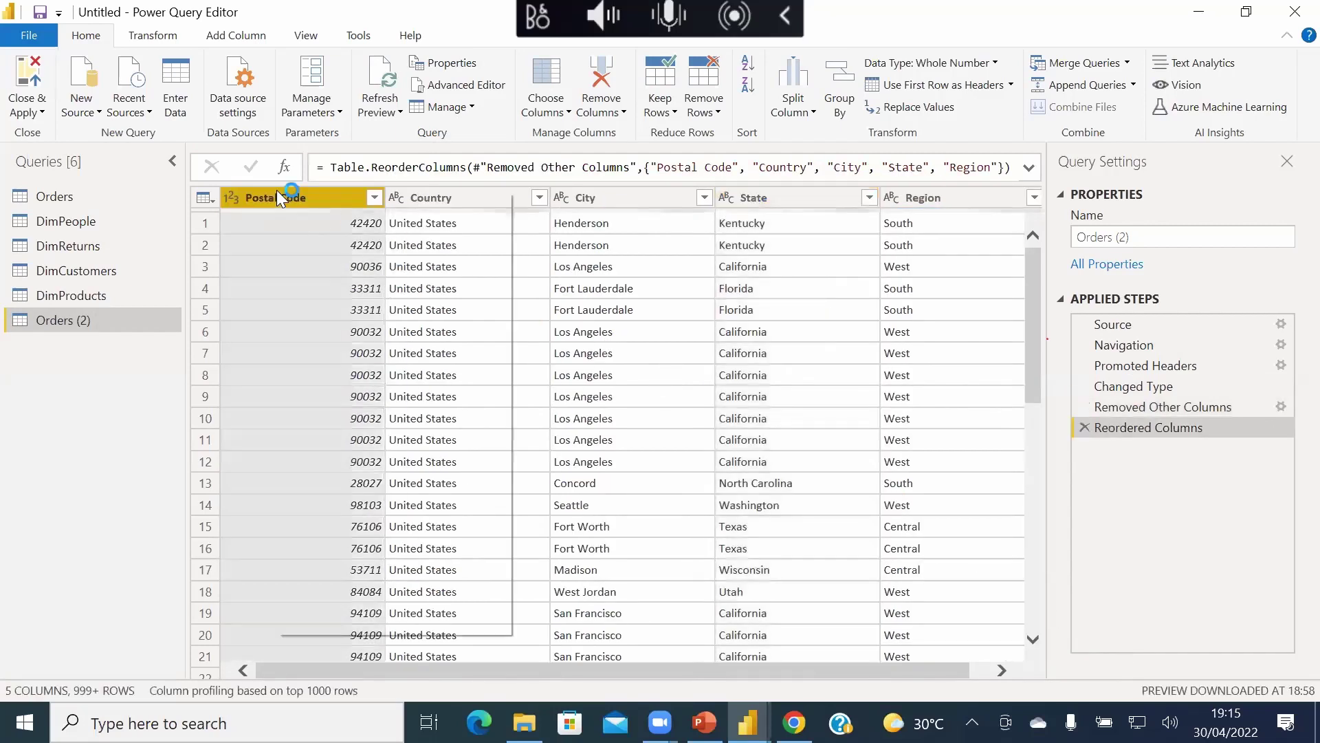
right_click(277, 193)
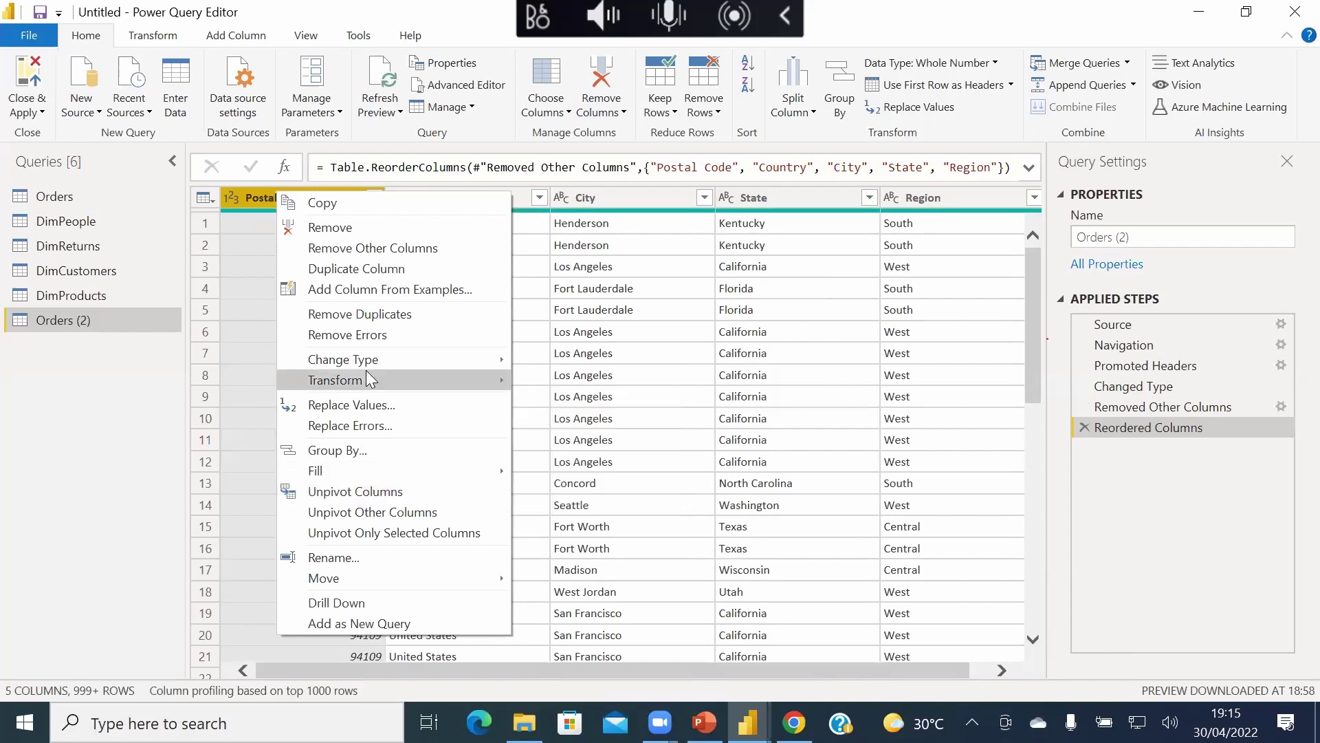
left_click(374, 316)
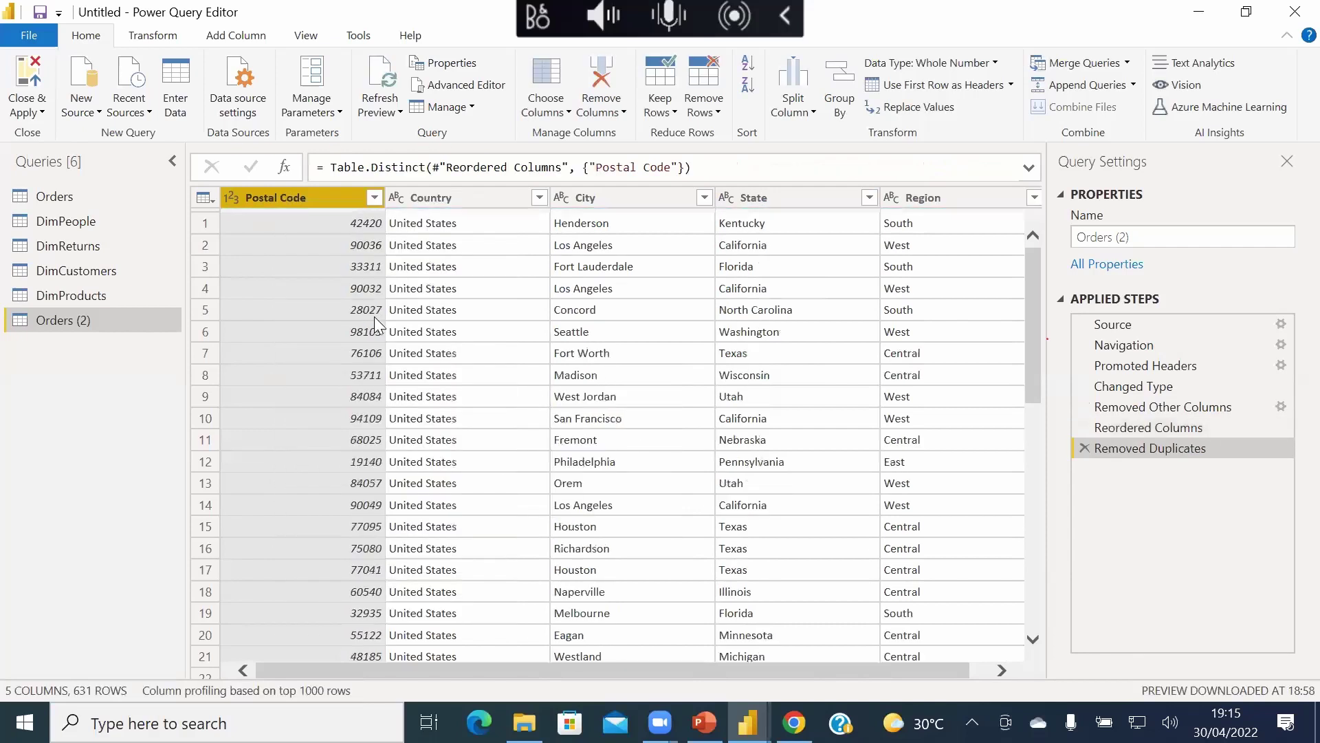
- Rename the copied Orders query to DimRegion
double_click(58, 324)
type("DimRegion")
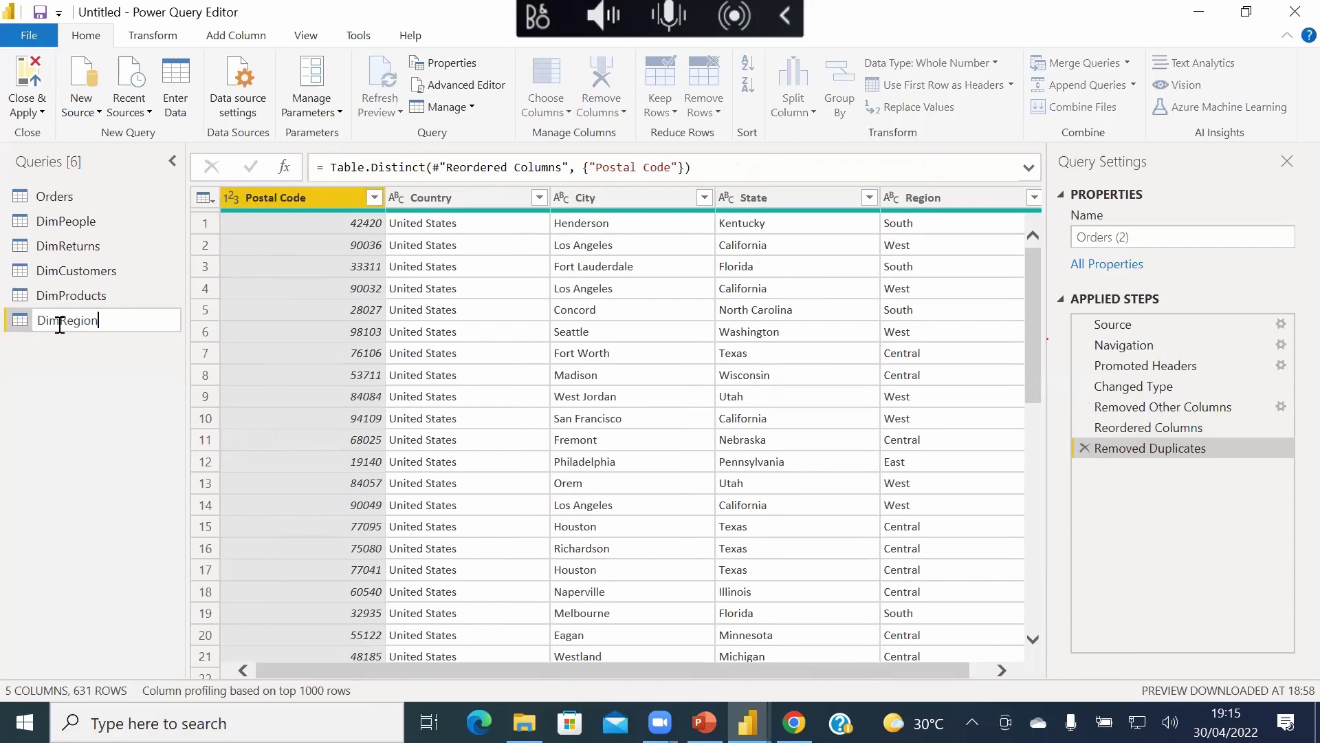
key("Return")
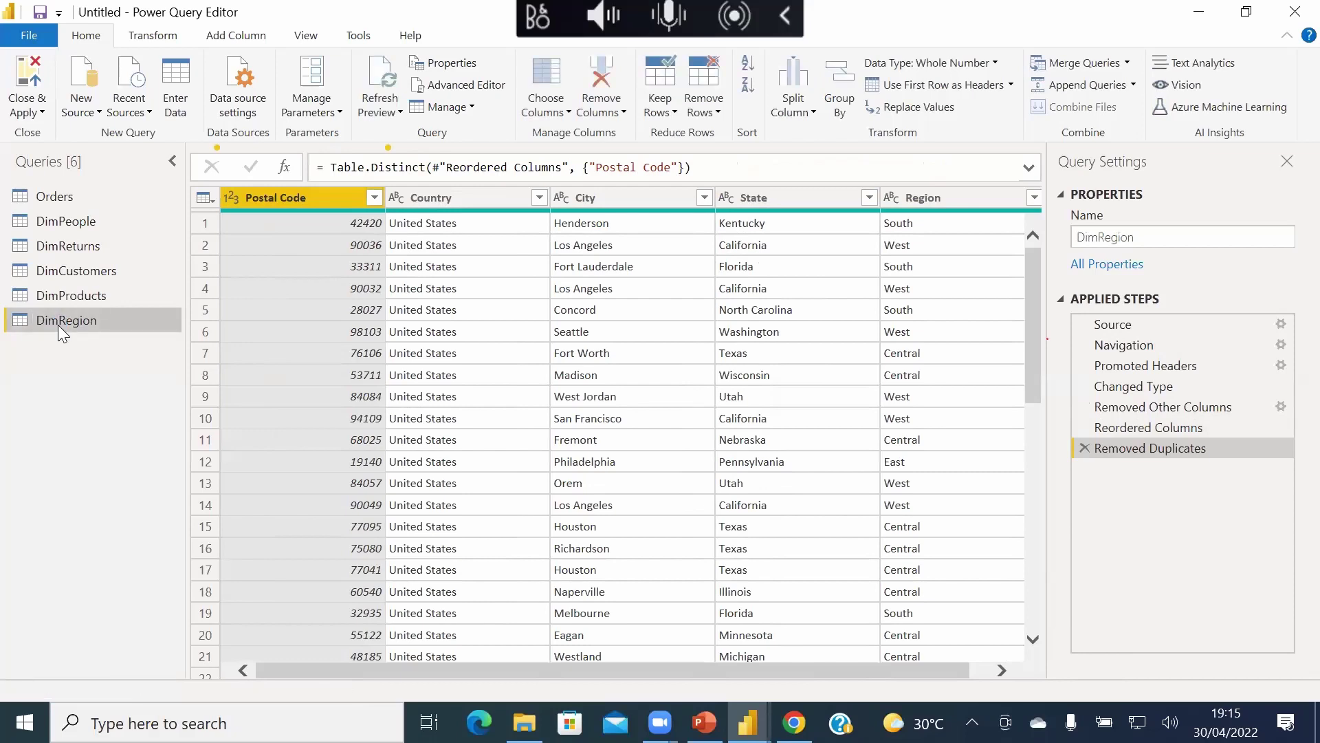
- Review the columns of the Orders, DimRegion, DimProducts, DimCustomers, DimReturns and DimPeople queries
left_click(55, 197)
left_click(73, 221)
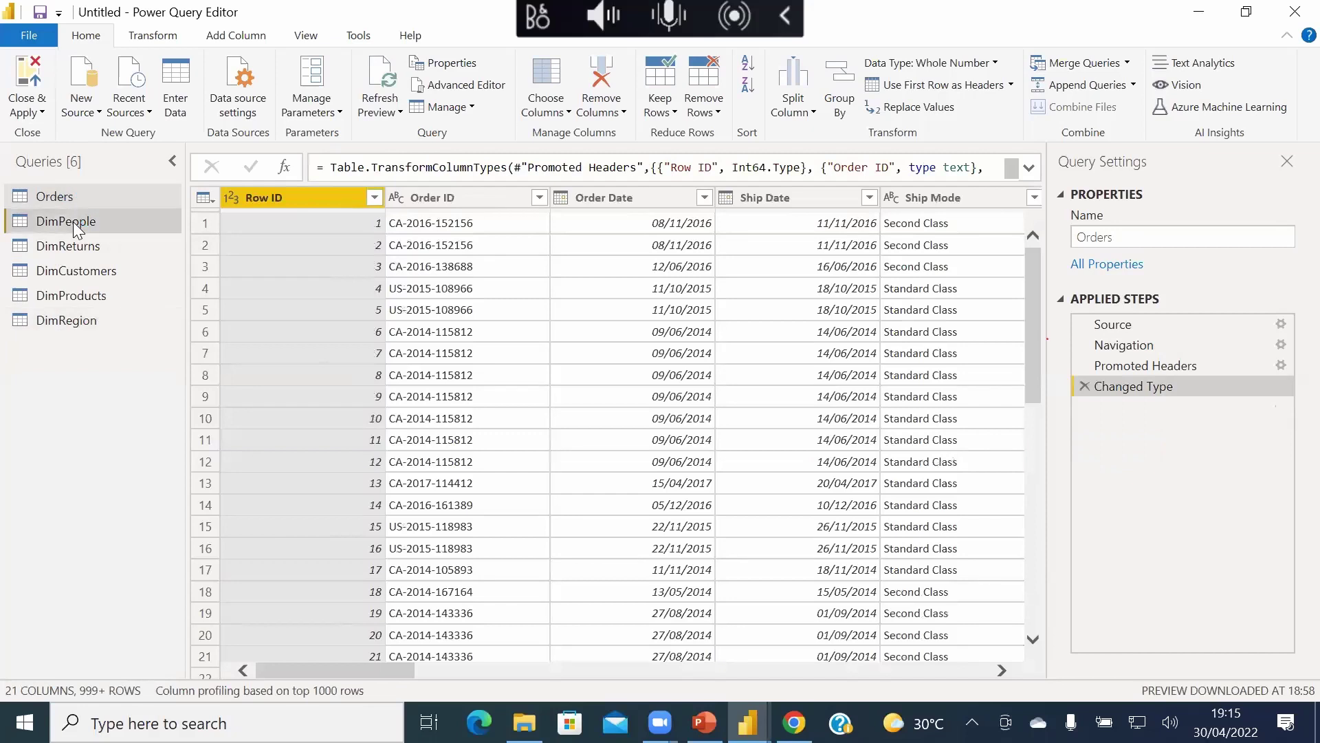
left_click(84, 249)
left_click(88, 275)
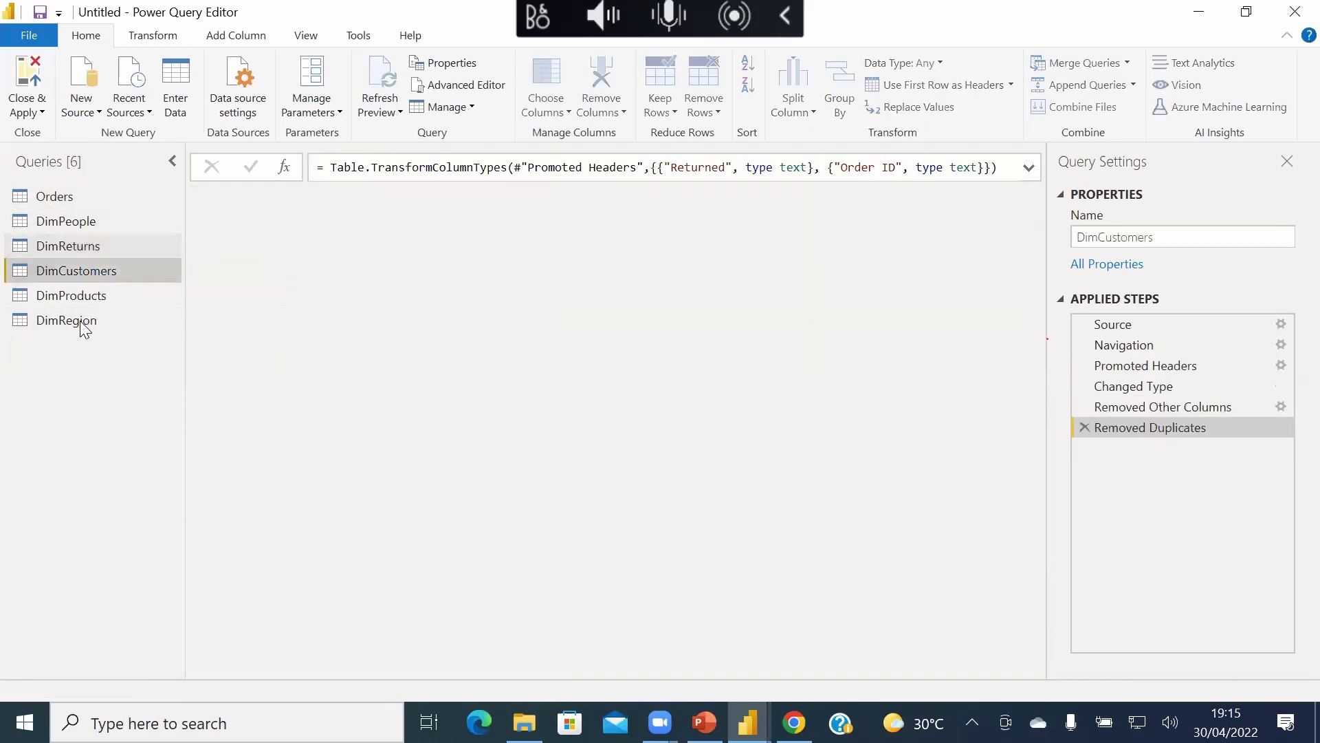
left_click(81, 321)
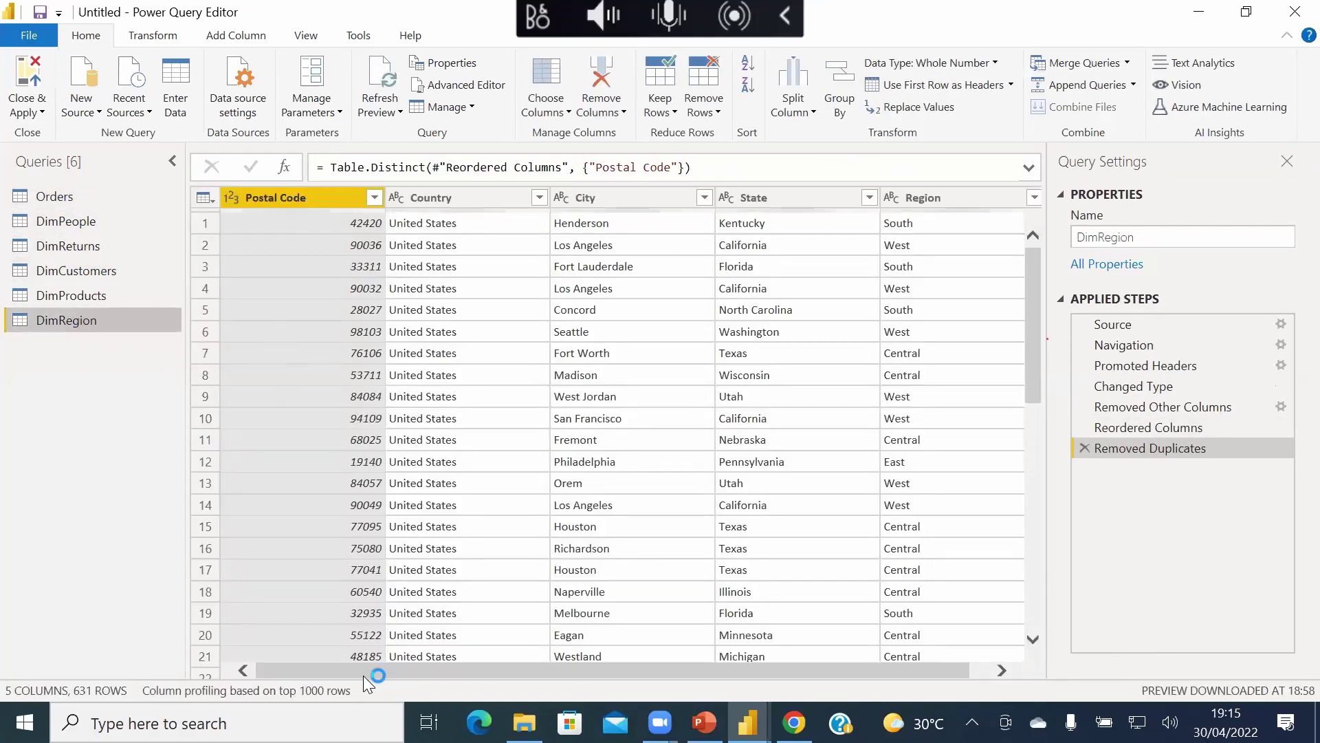
left_click_drag(363, 676, 382, 676)
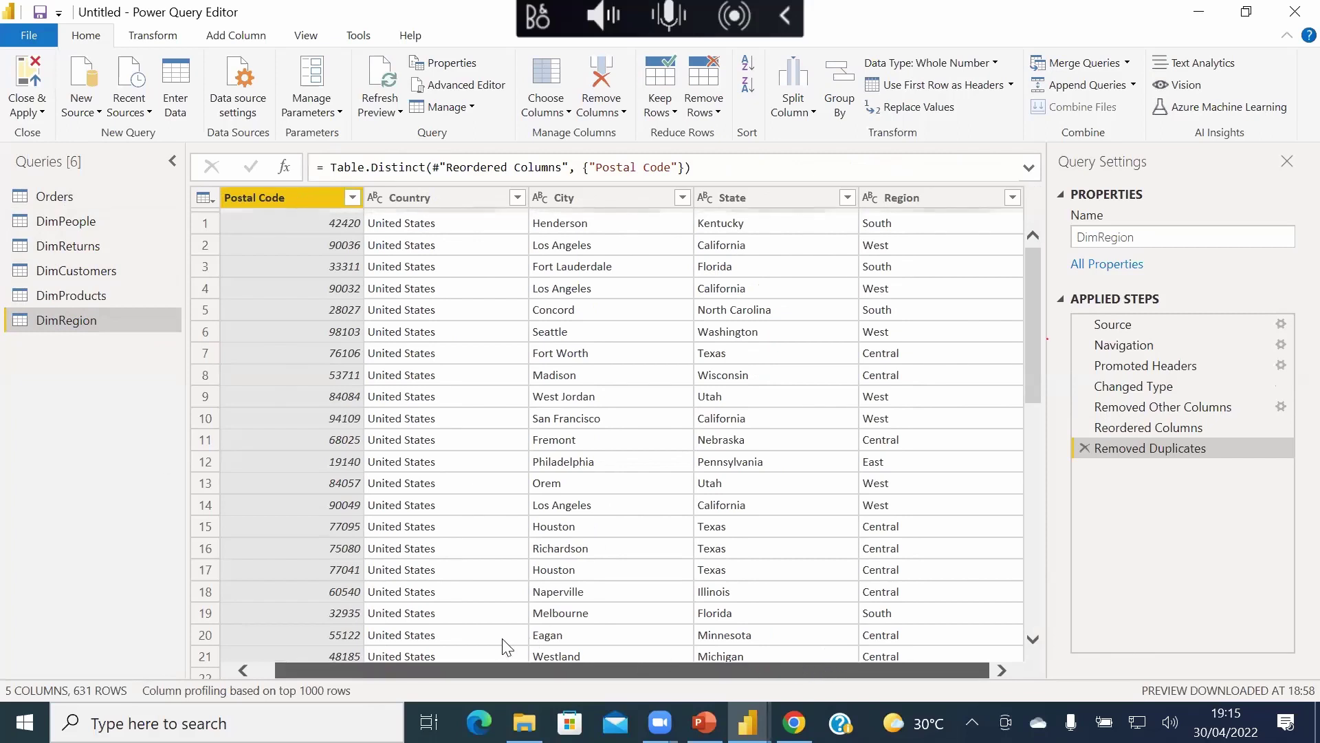
left_click(65, 294)
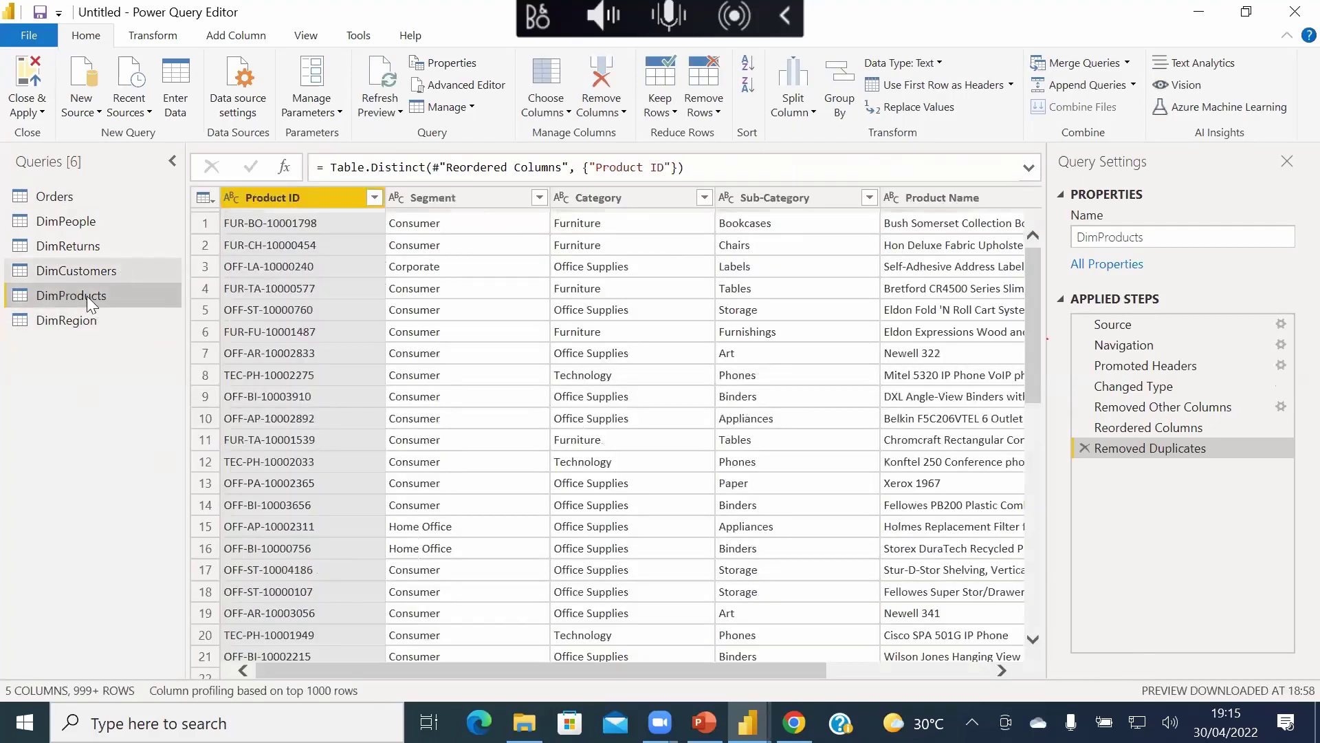
scroll(717, 659, "right", 3)
scroll(717, 658, "left", 3)
left_click(93, 270)
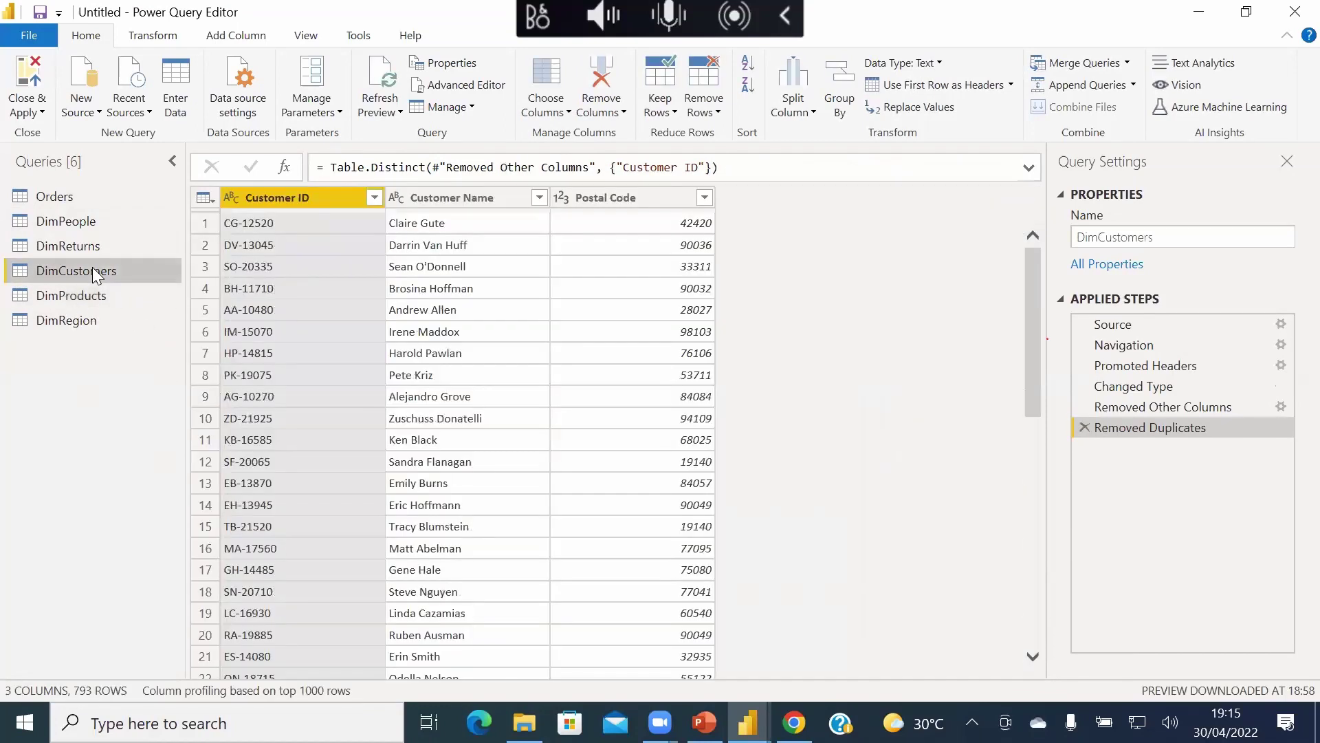
left_click(89, 252)
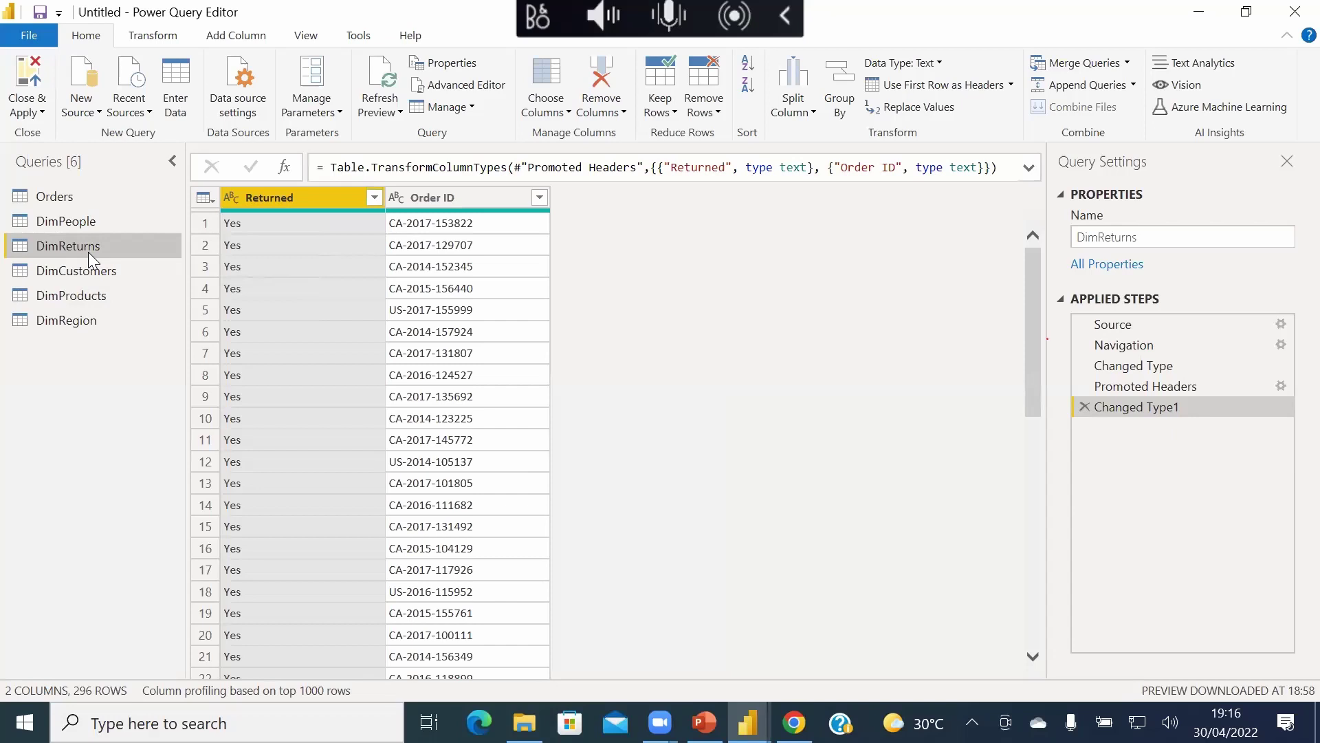
left_click(78, 224)
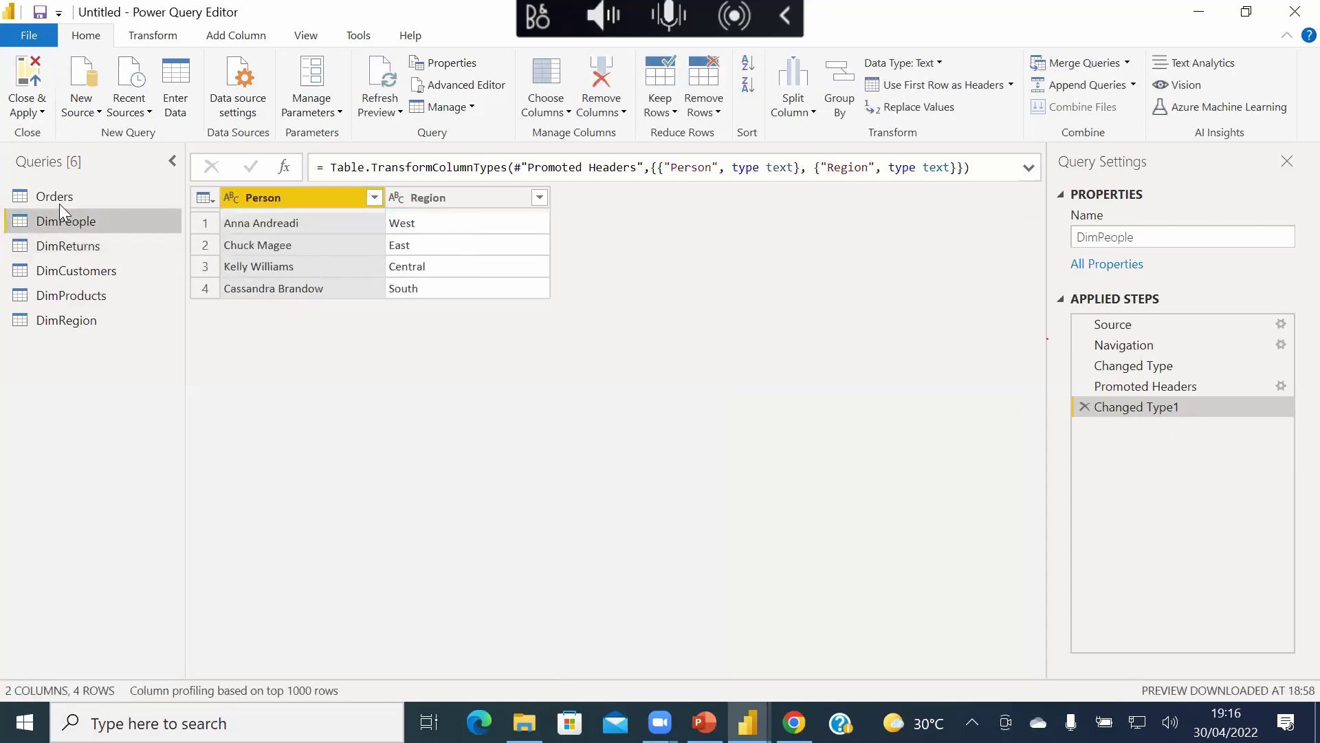
- Exclude Customer Name, Segment, Country, City, State and Postal Code from the columns to keep in the Orders query
left_click(58, 200)
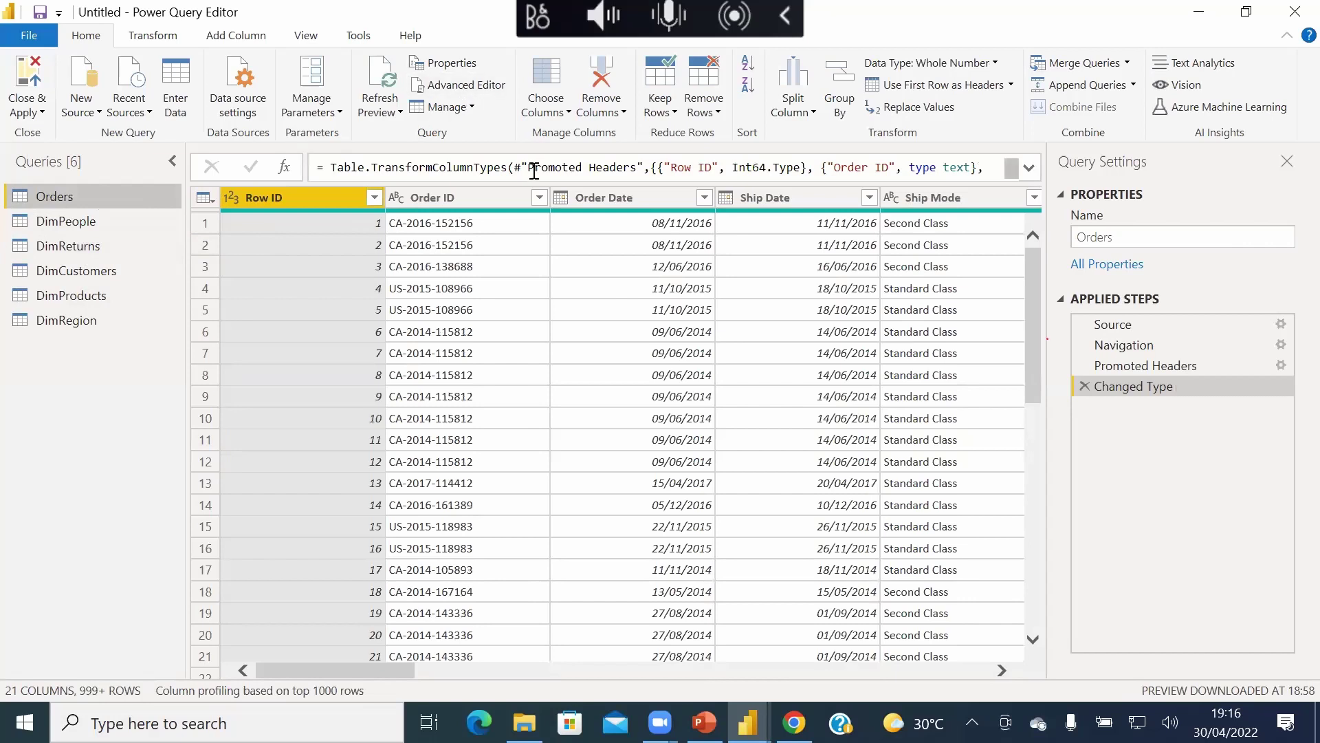
left_click(557, 119)
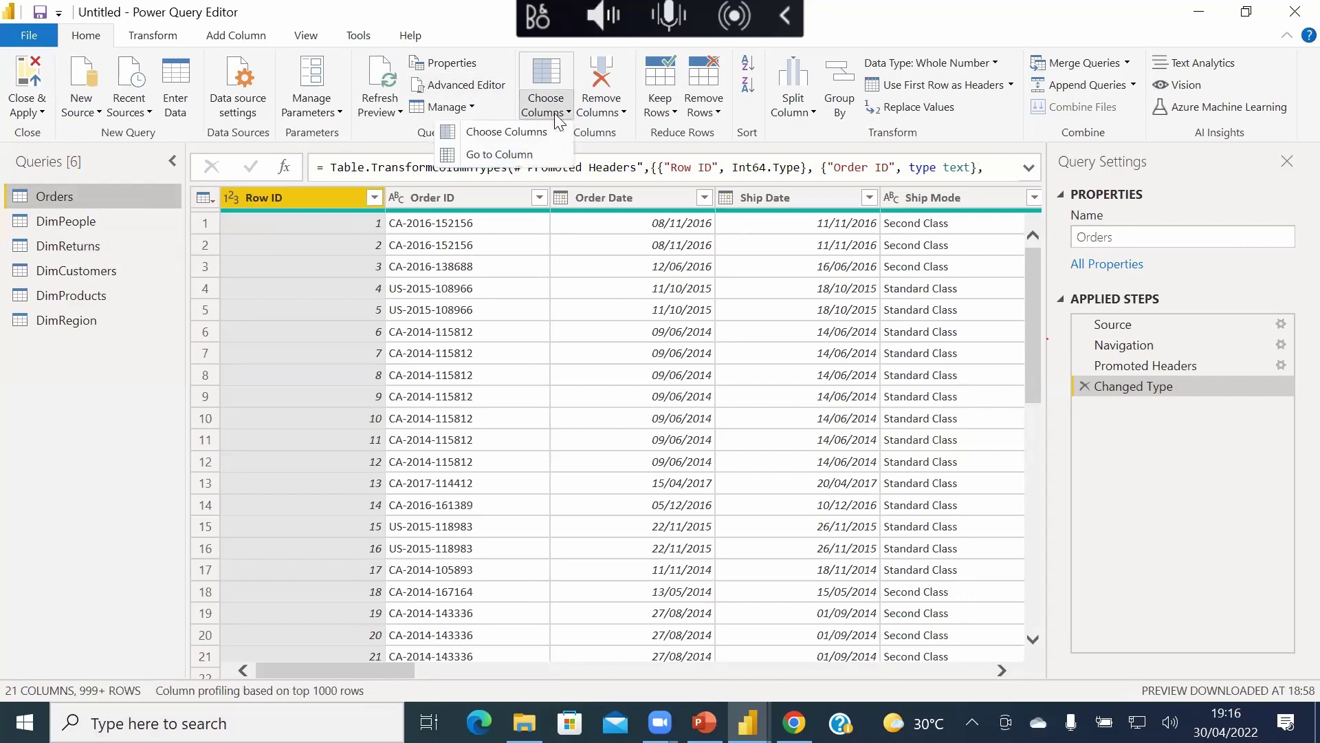
left_click(535, 132)
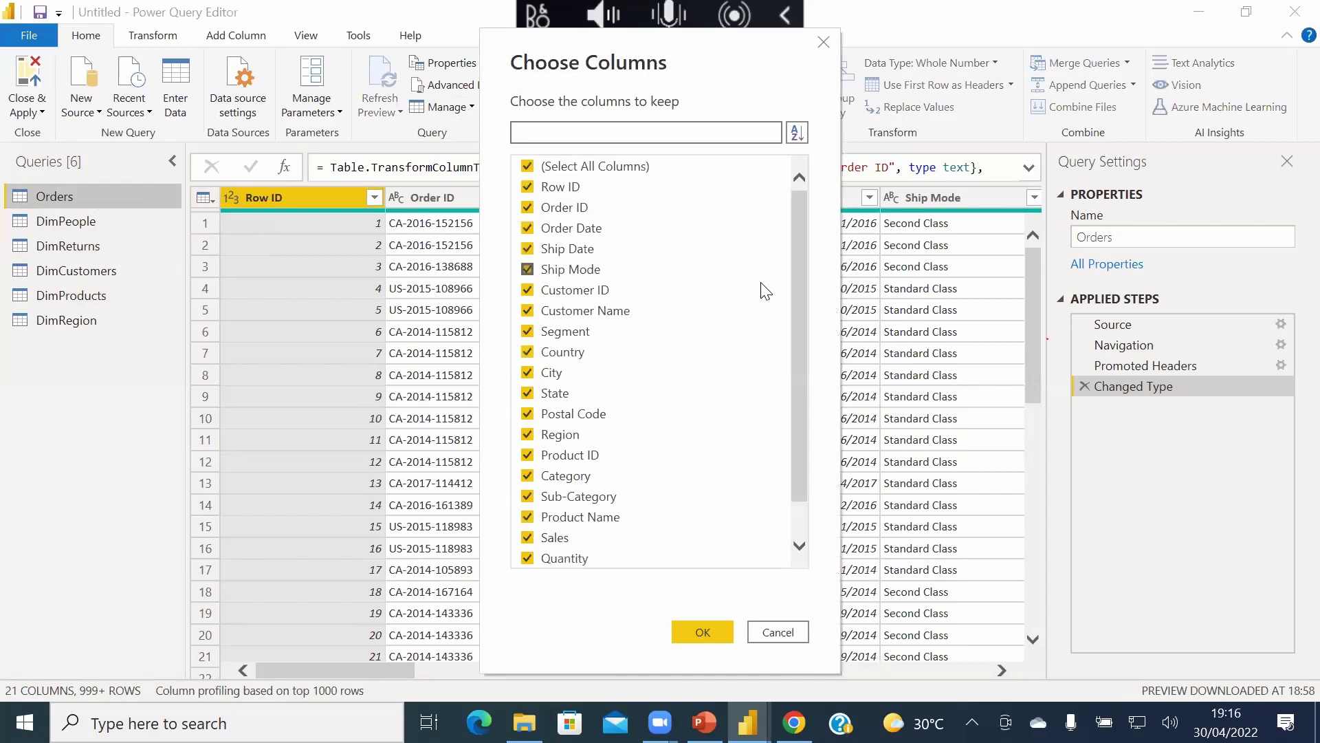
scroll(780, 348, "down", 1)
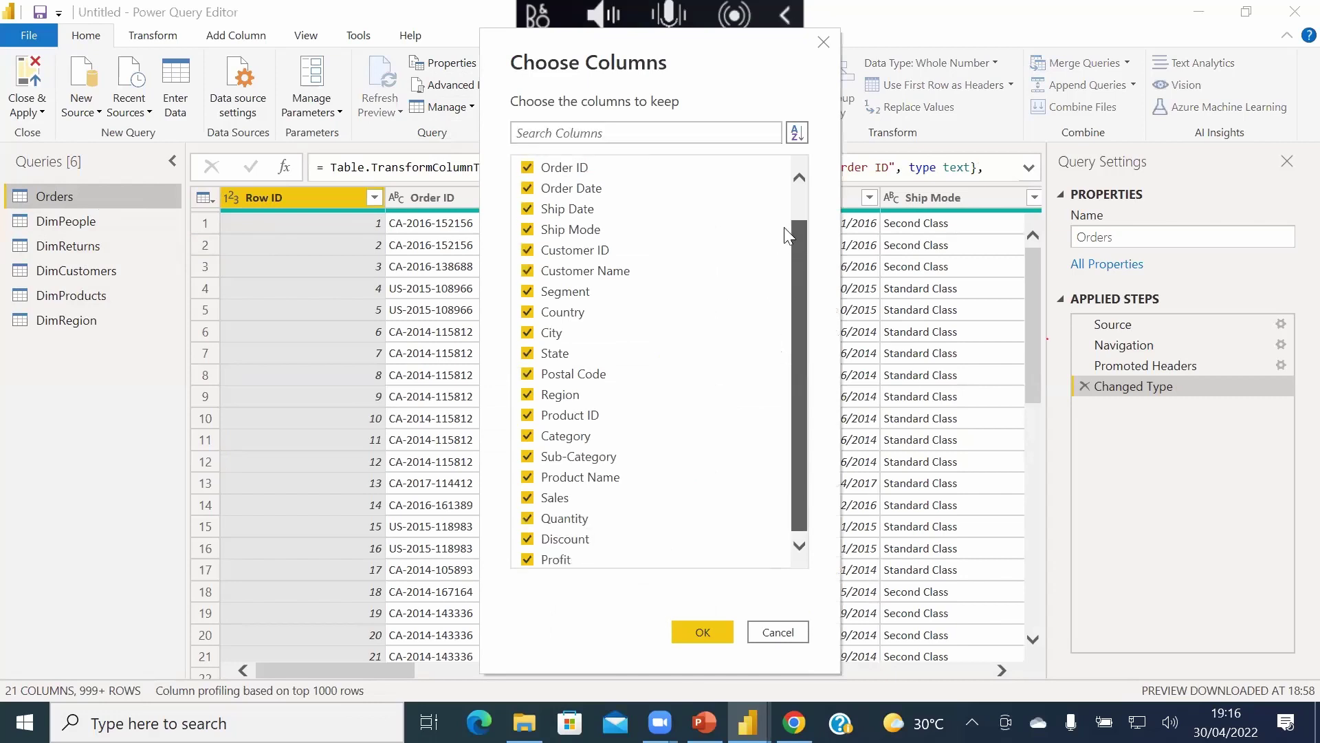
scroll(789, 200, "up", 1)
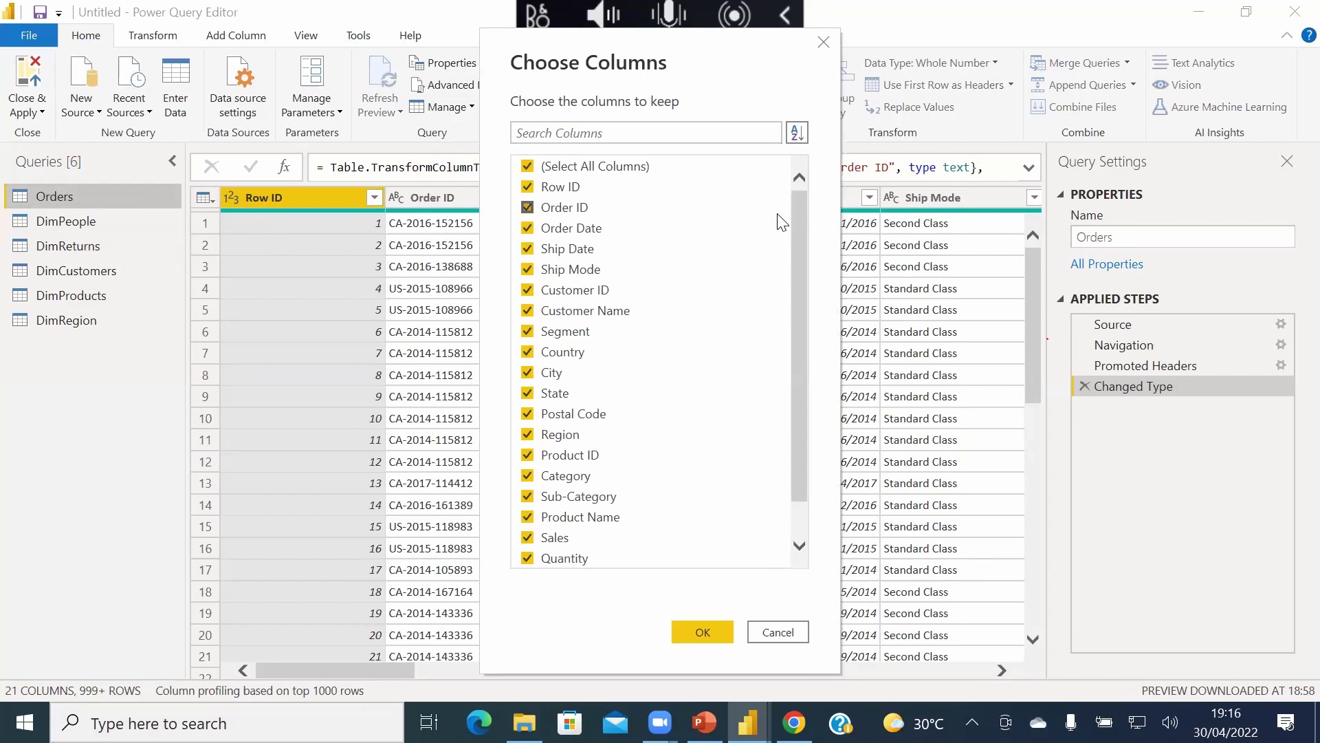
left_click(560, 309)
left_click(562, 332)
left_click(571, 356)
left_click(568, 375)
left_click(565, 394)
left_click(563, 416)
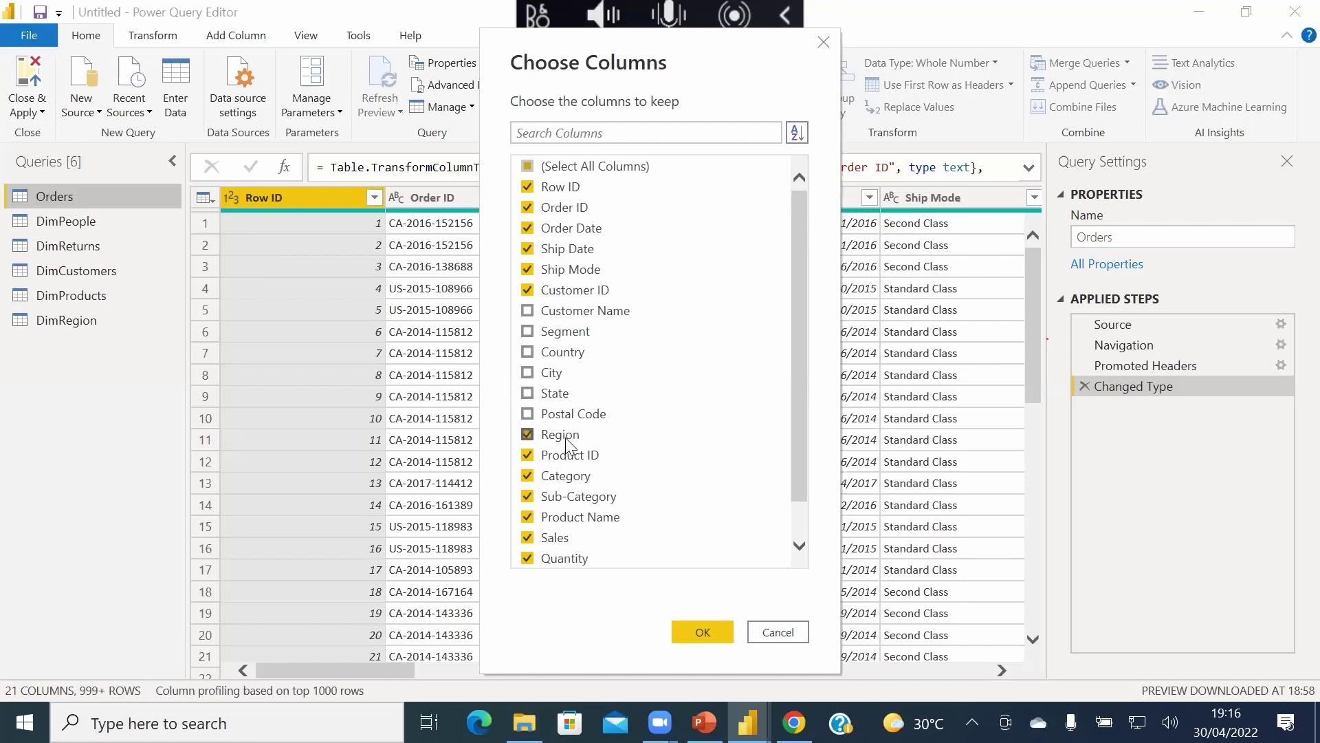
- Exclude Region, Category, Sub-Category and Product Name as well, and apply the column selection to the Orders query
scroll(633, 463, "down", 1)
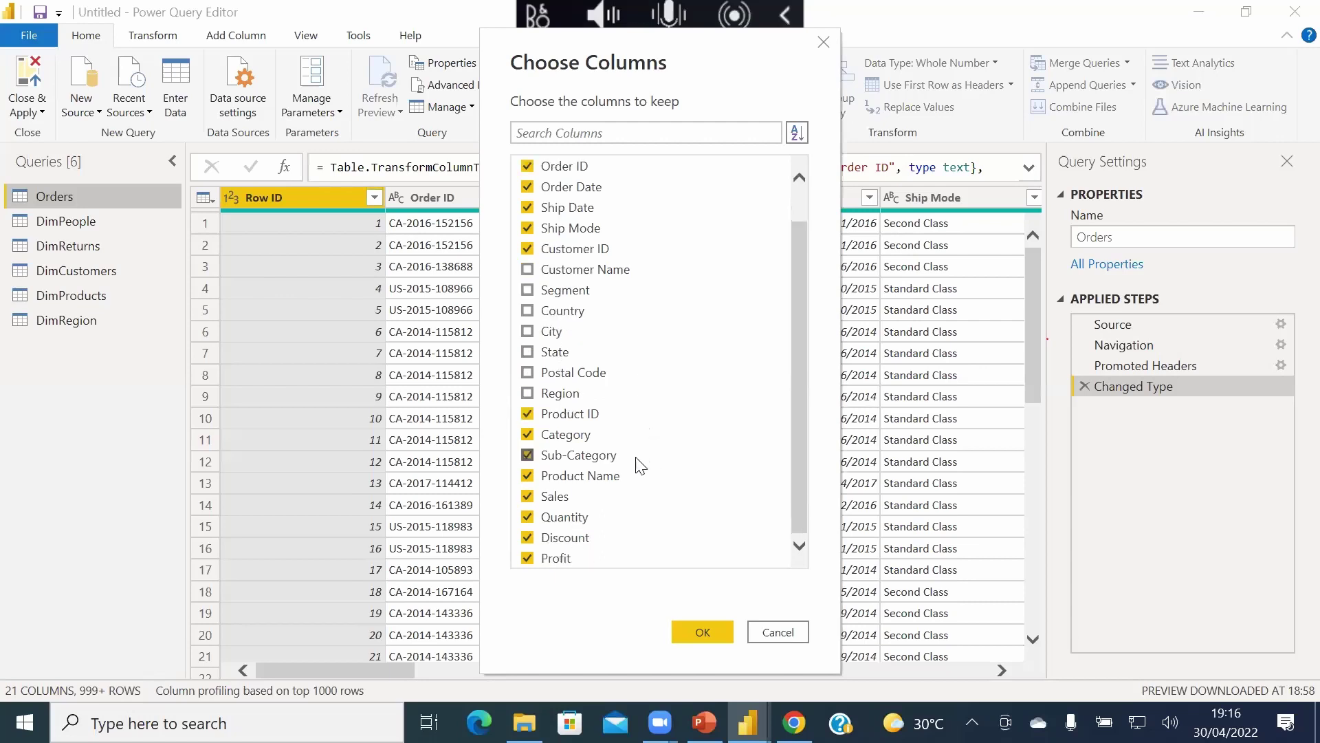
left_click(586, 437)
left_click(582, 456)
left_click(586, 477)
left_click_drag(794, 462, 792, 376)
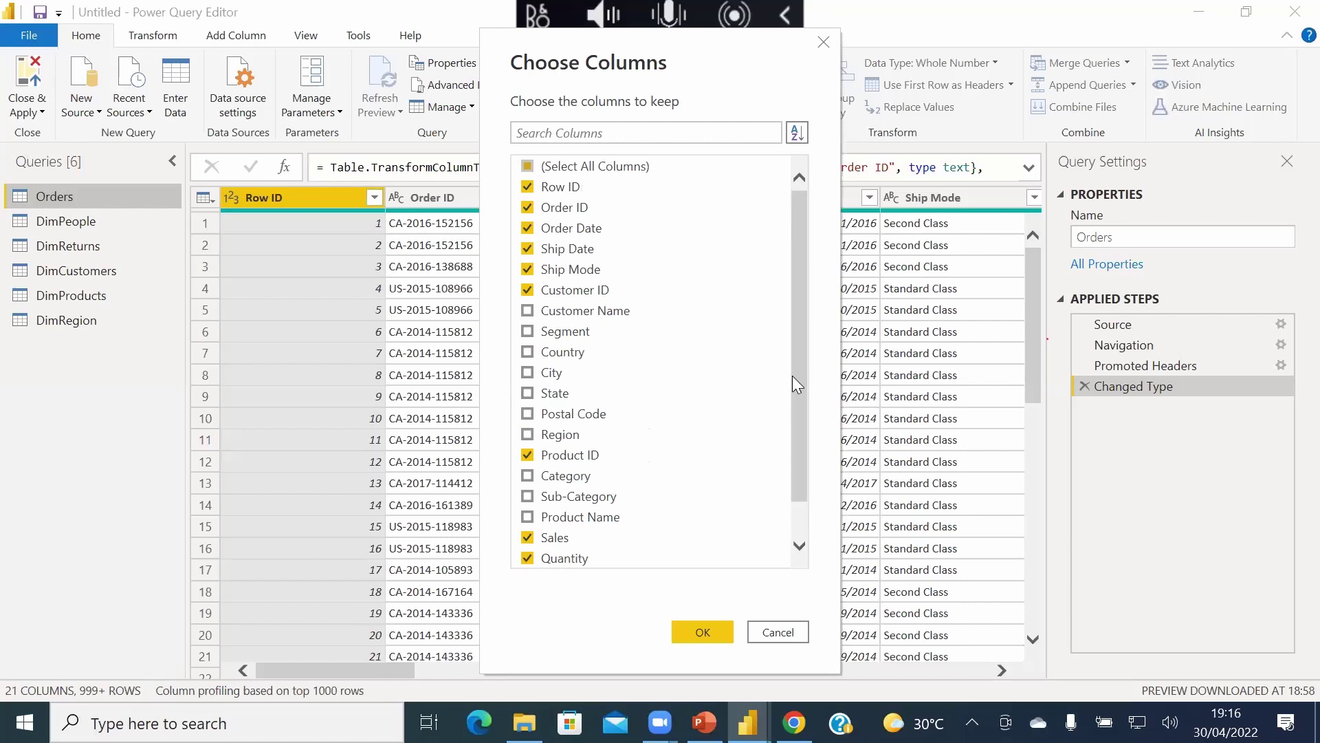
left_click(708, 632)
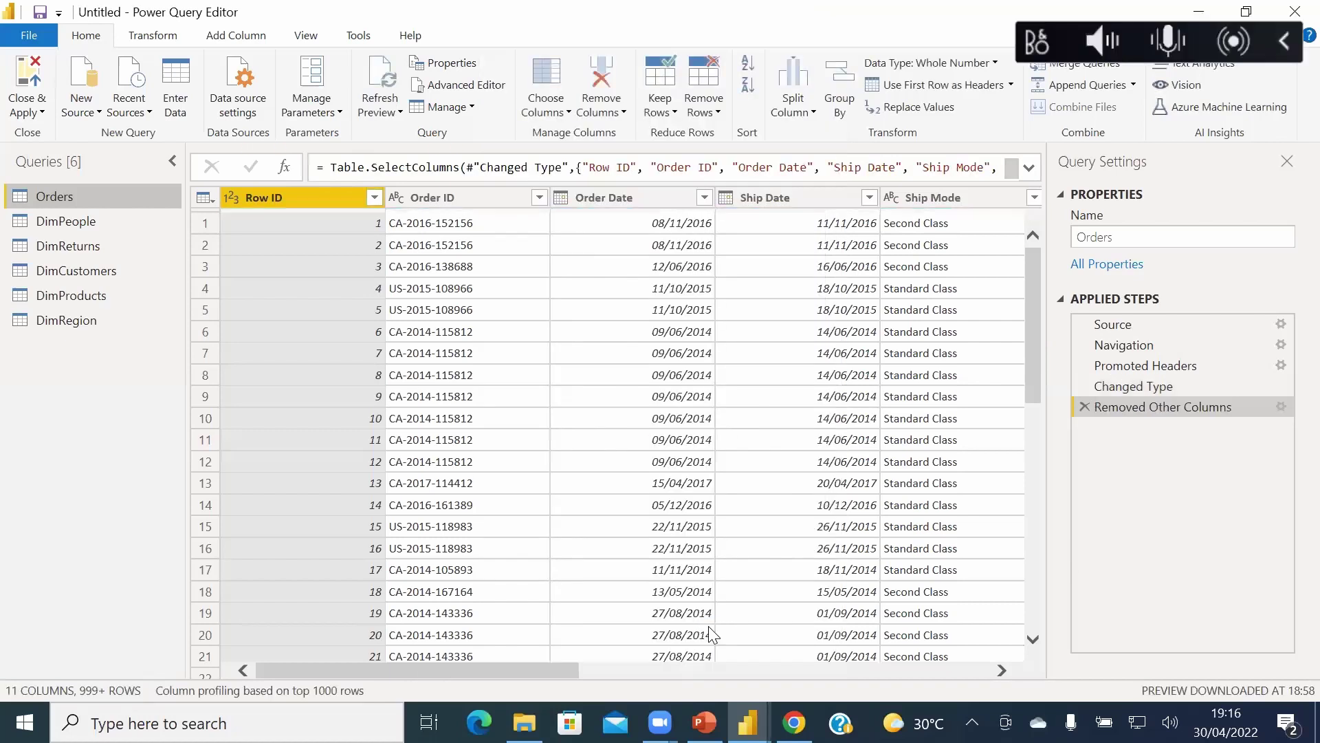
- Check the column selection of the Orders query without changing it
left_click_drag(487, 667, 412, 668)
left_click(540, 113)
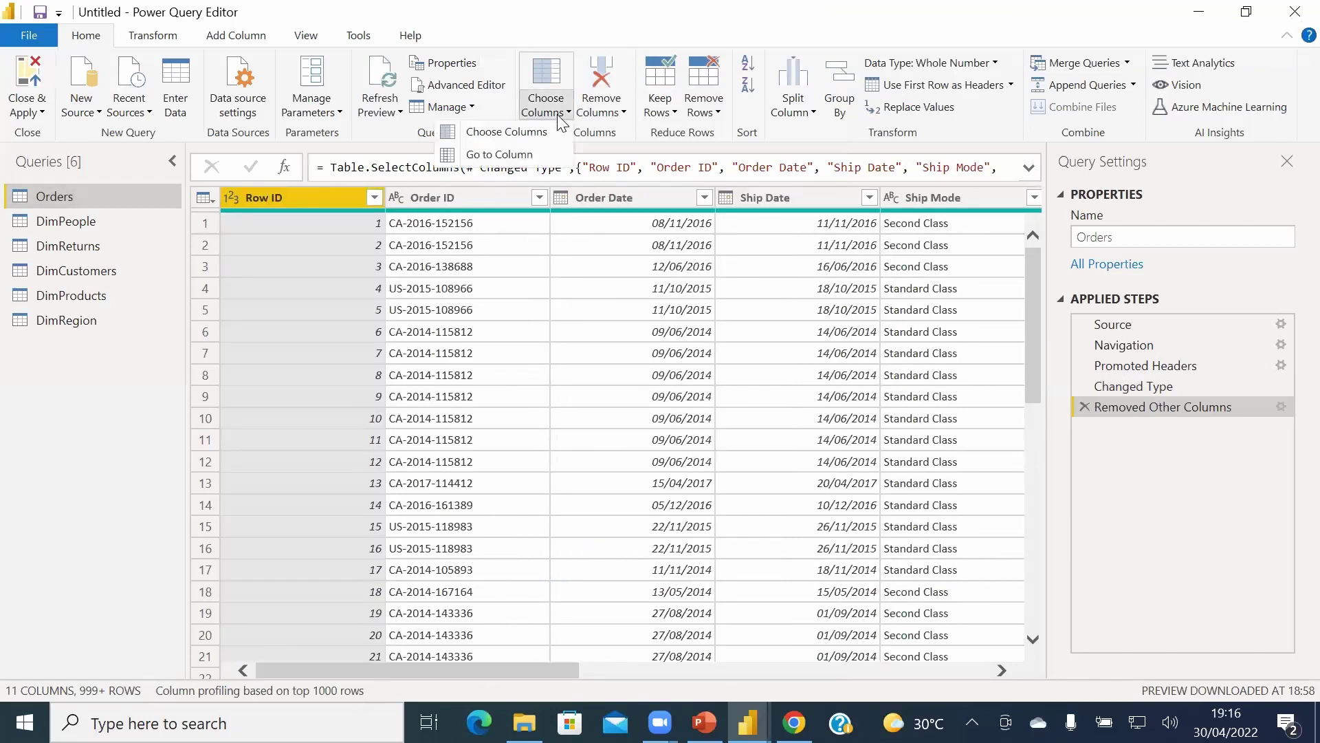
left_click(543, 137)
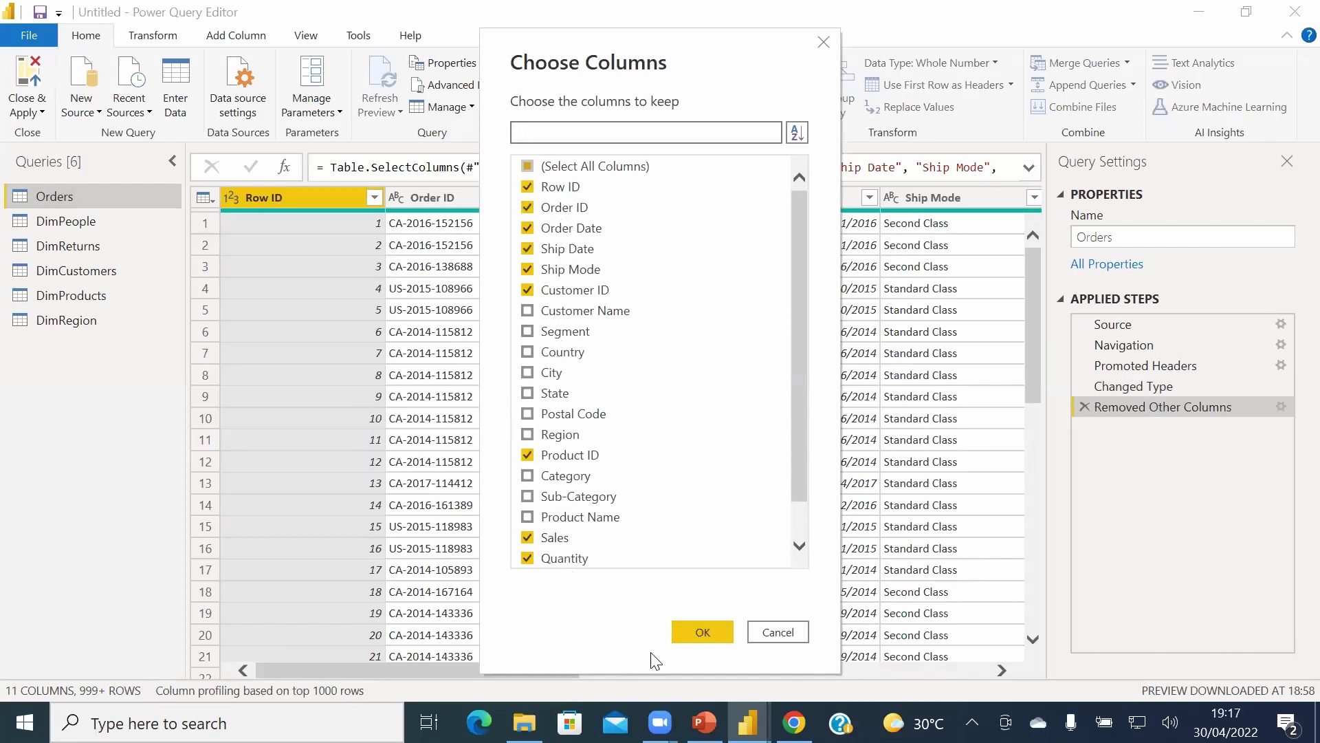
left_click(773, 632)
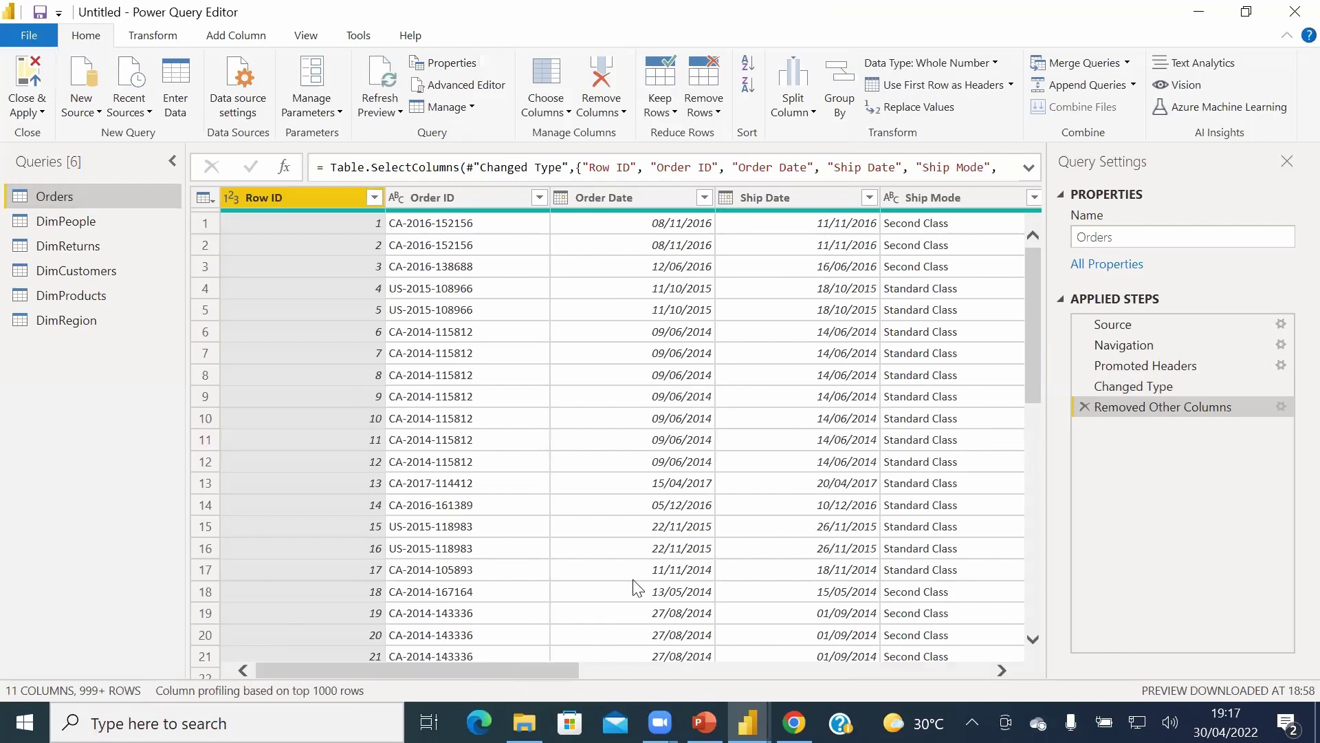
- Move the Customer ID column directly after Order ID and the Product ID column directly after Customer ID in Orders
left_click_drag(468, 673, 540, 666)
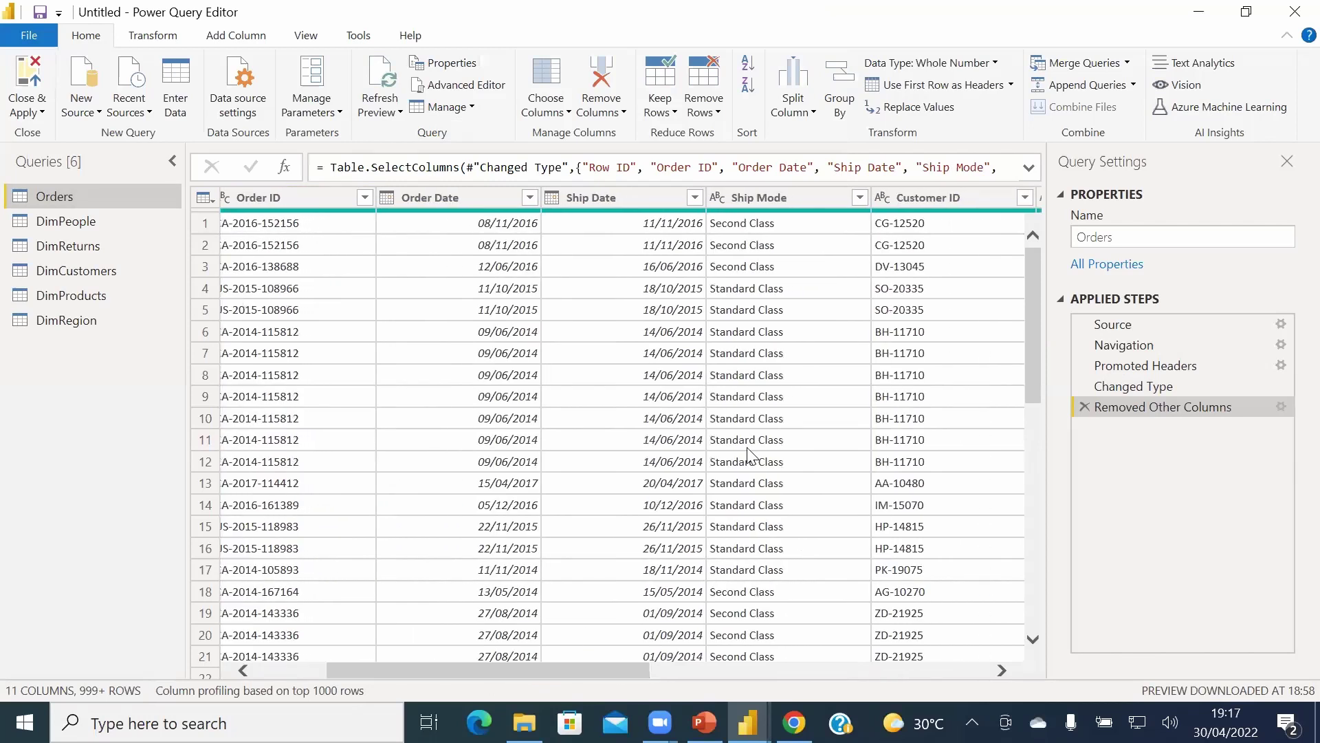
left_click_drag(935, 198, 329, 219)
left_click_drag(580, 675, 726, 675)
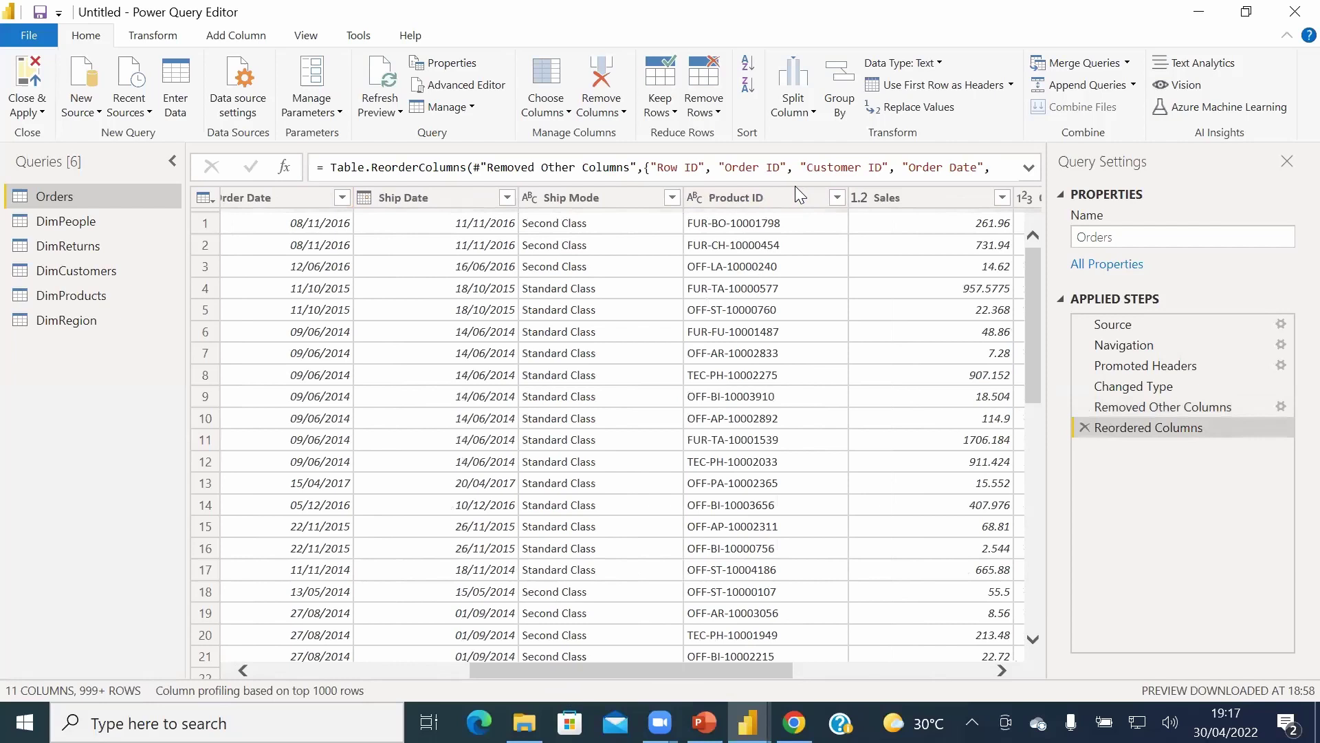
left_click_drag(790, 197, 478, 201)
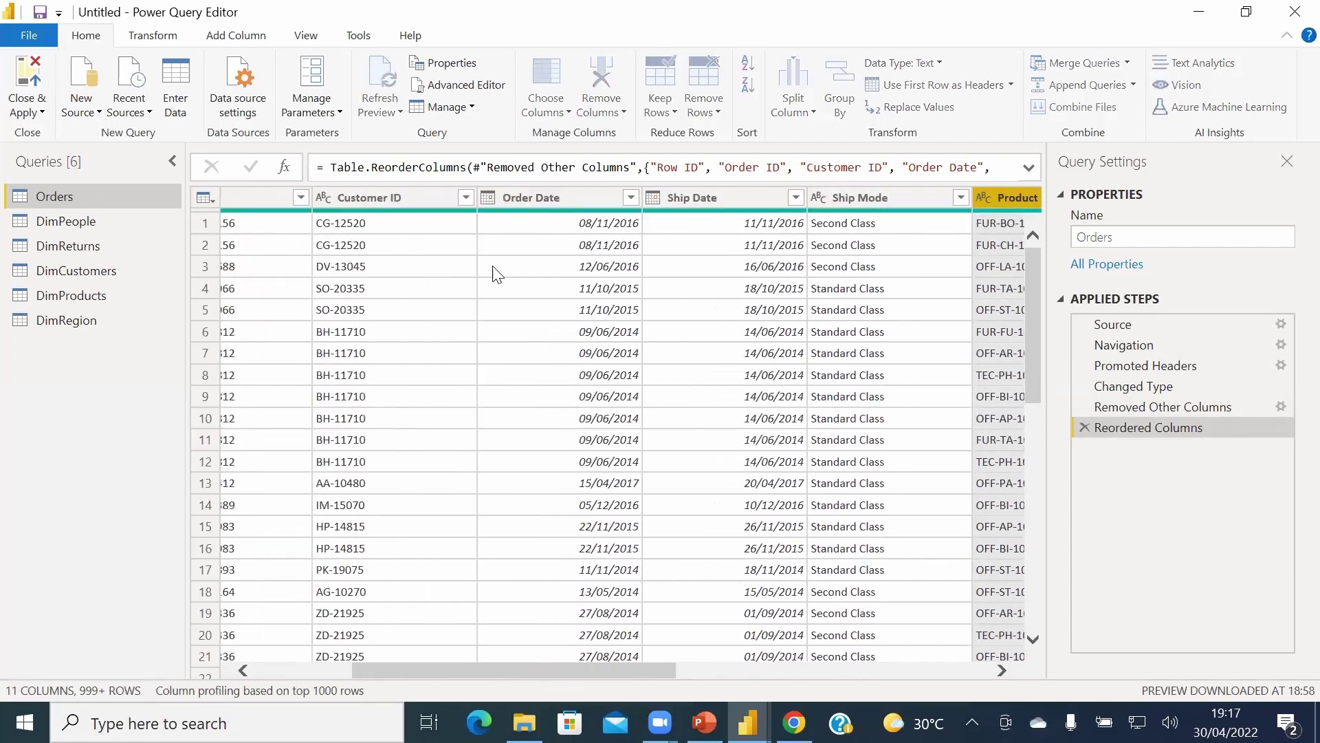
left_click_drag(524, 669, 390, 669)
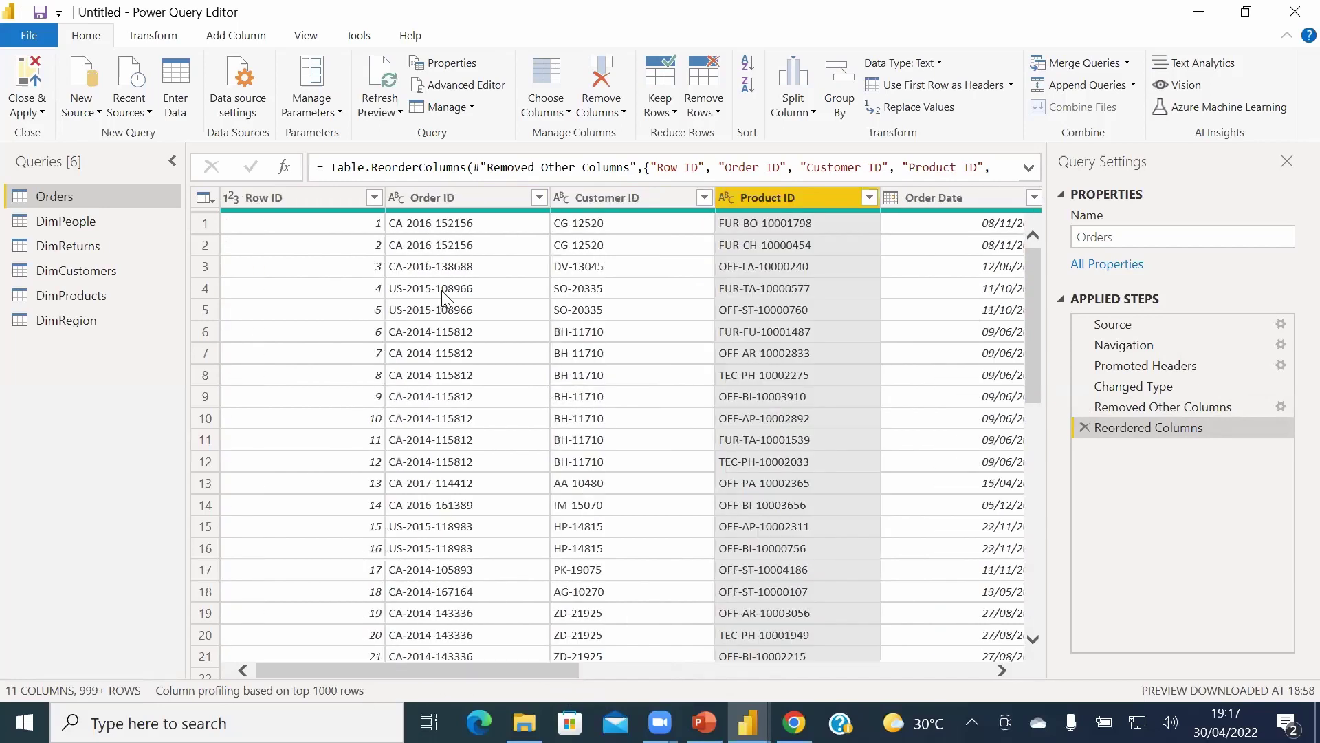
- Review the ID, date, Ship Mode, Sales, Quantity, Discount and Profit columns of the Orders query
left_click(617, 199)
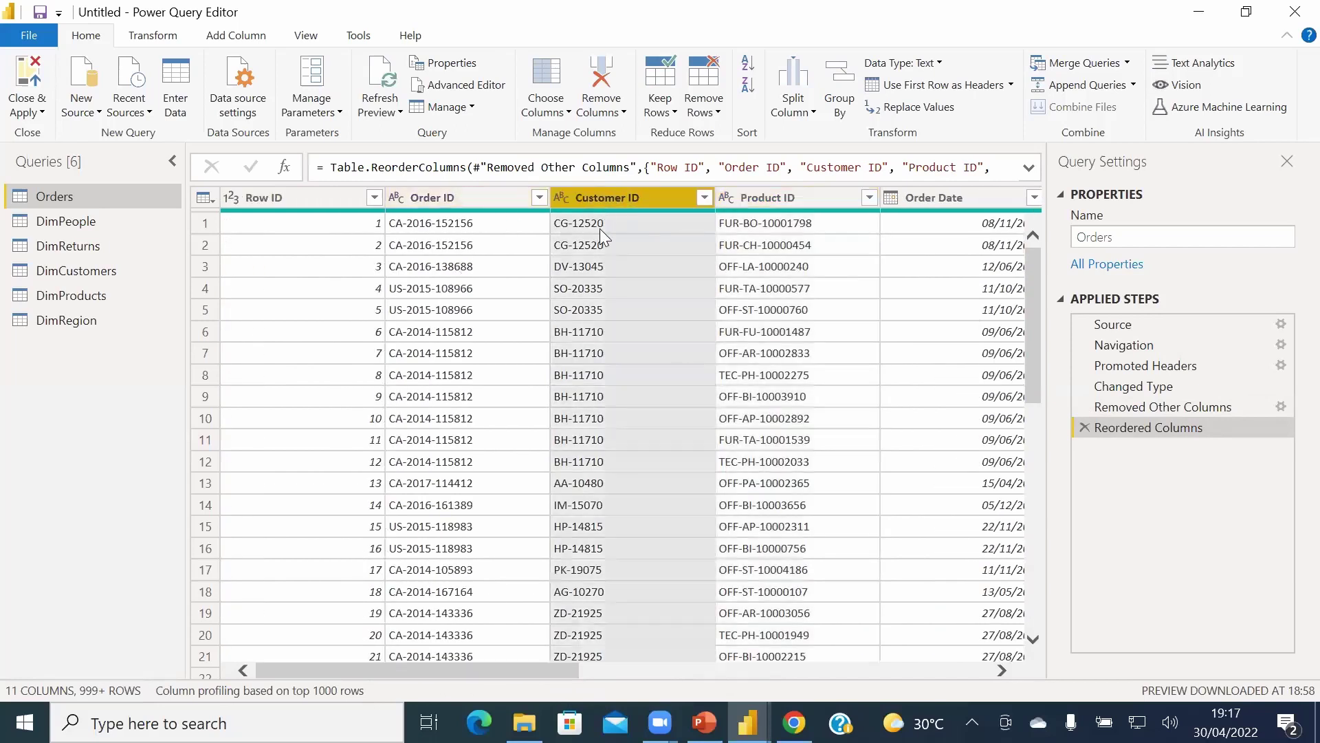
left_click(770, 196)
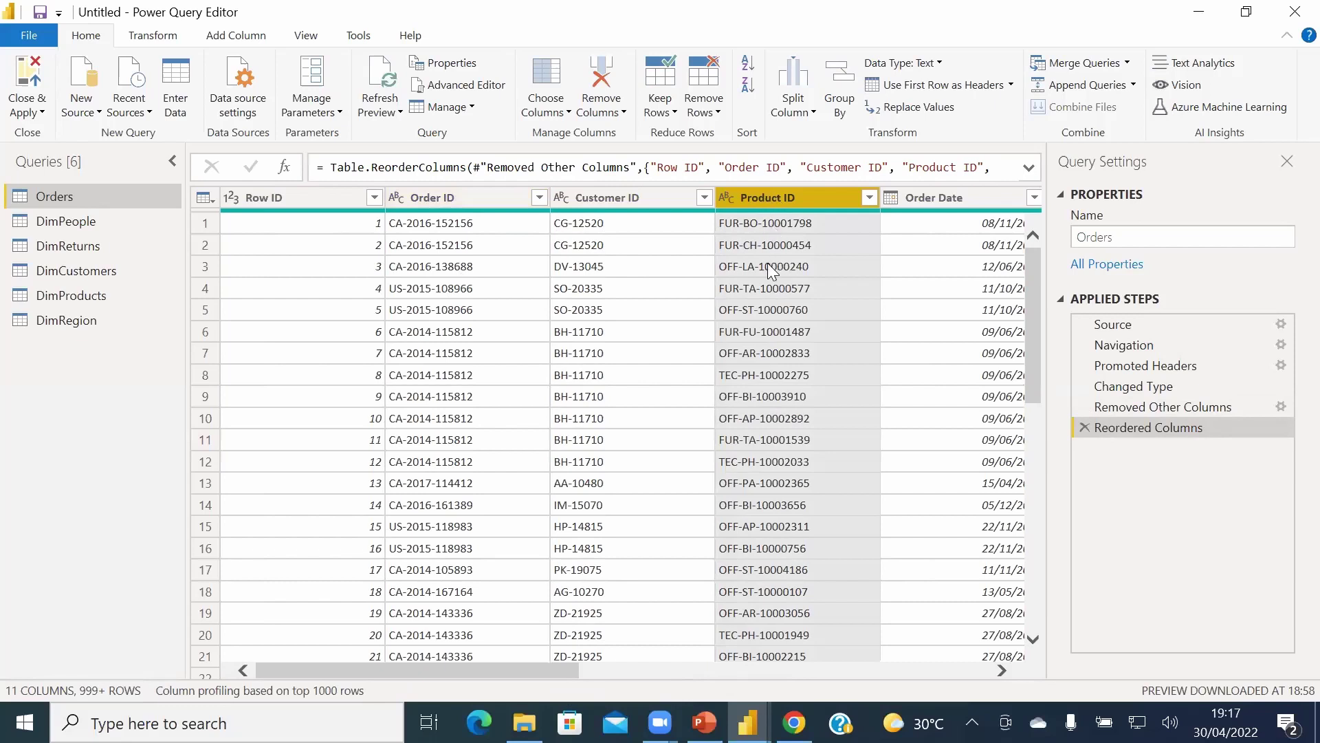
left_click_drag(513, 662, 755, 671)
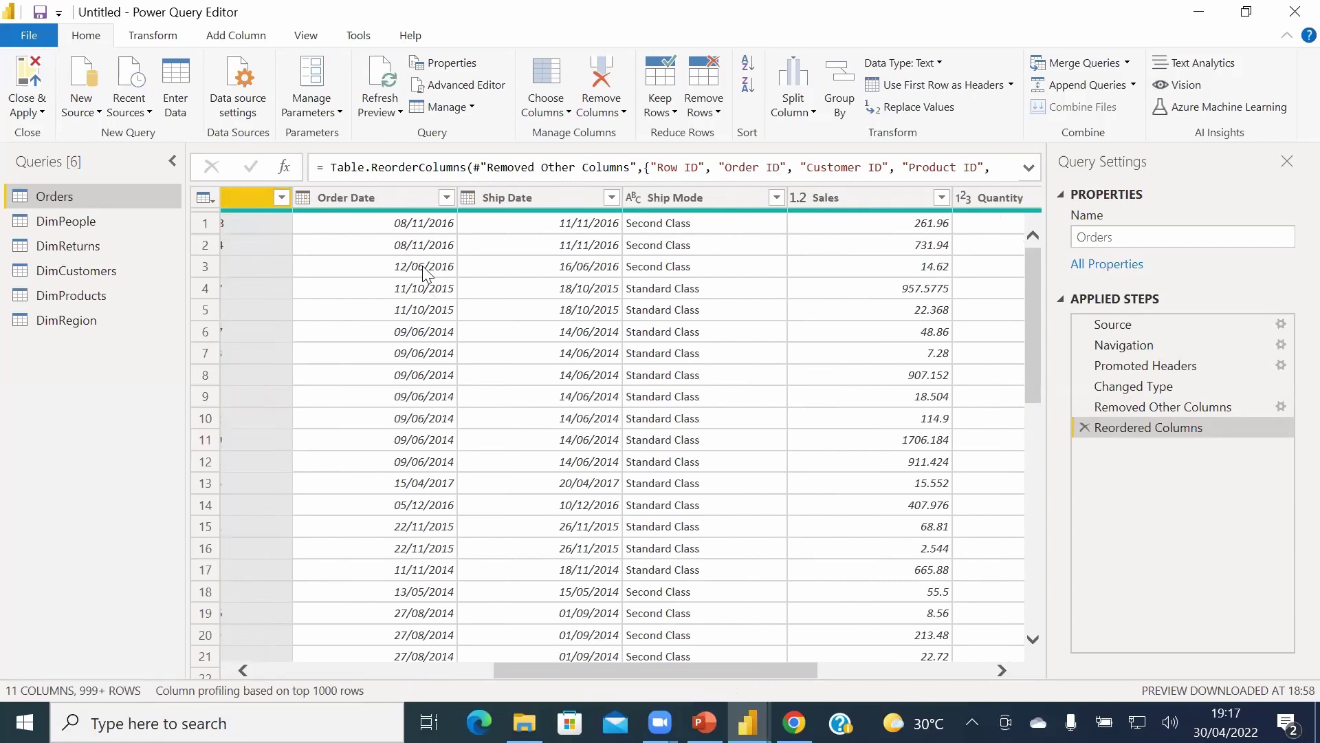
left_click(402, 196)
left_click(528, 198)
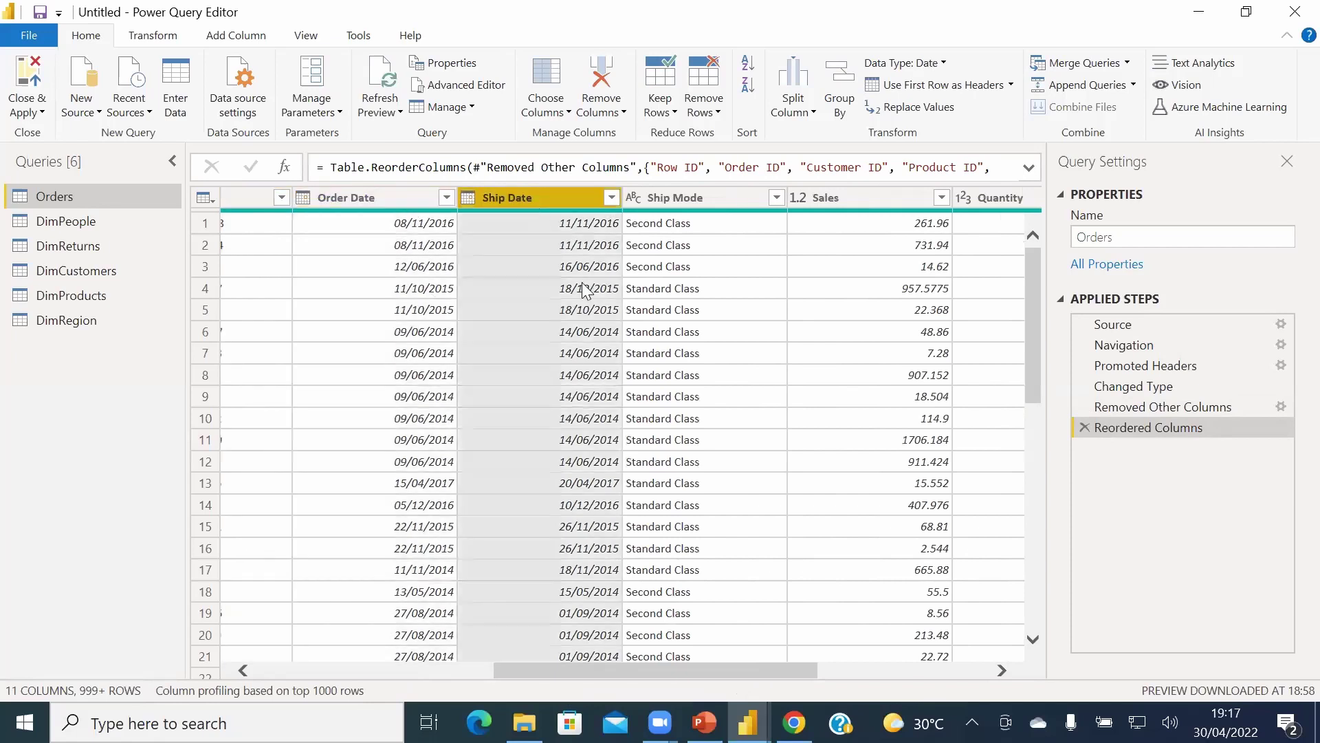
left_click(682, 196)
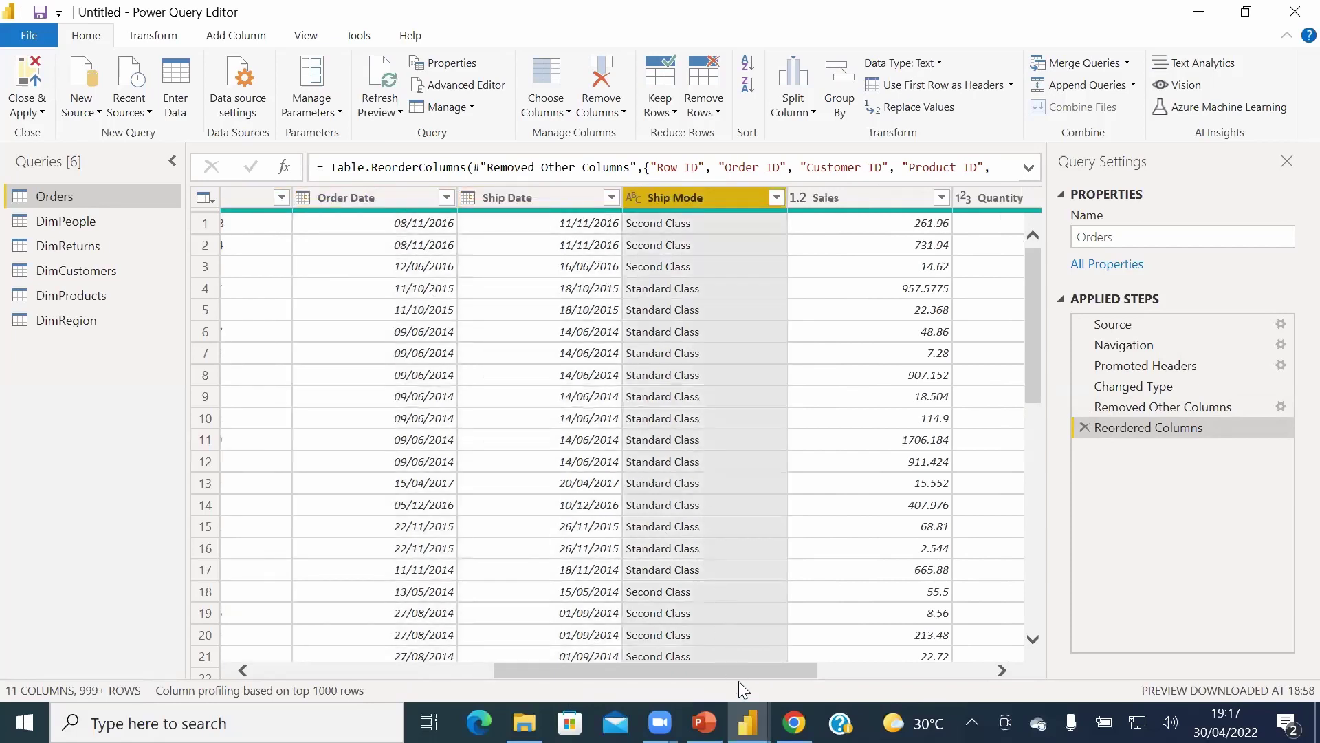
left_click_drag(741, 673, 940, 653)
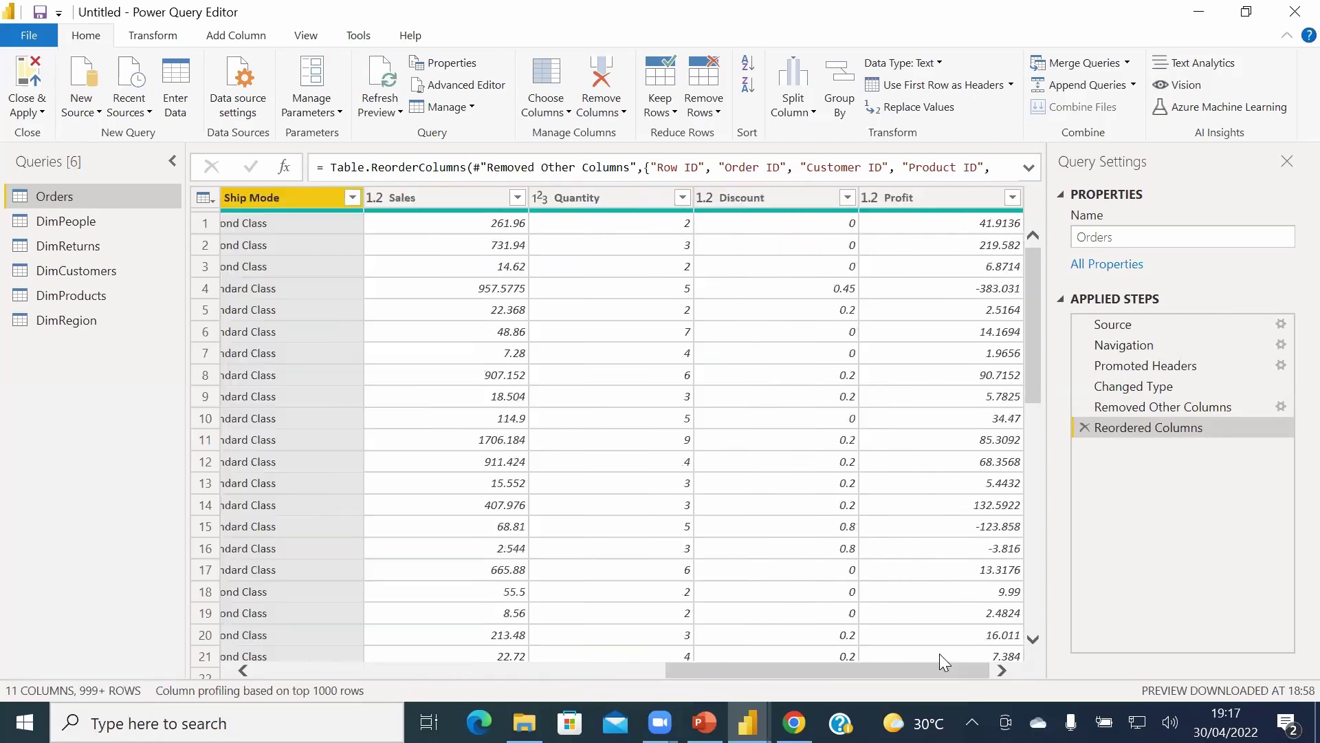
left_click(430, 193)
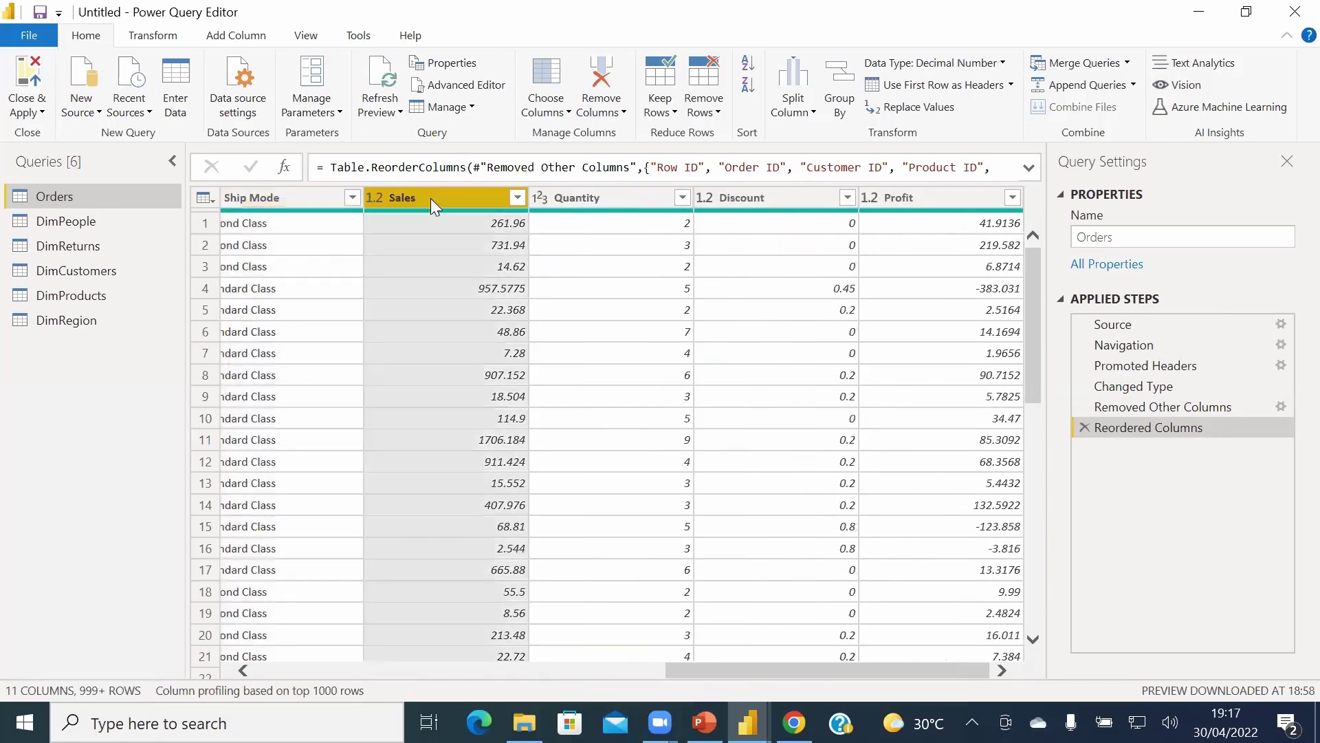
left_click(635, 198)
left_click(753, 201)
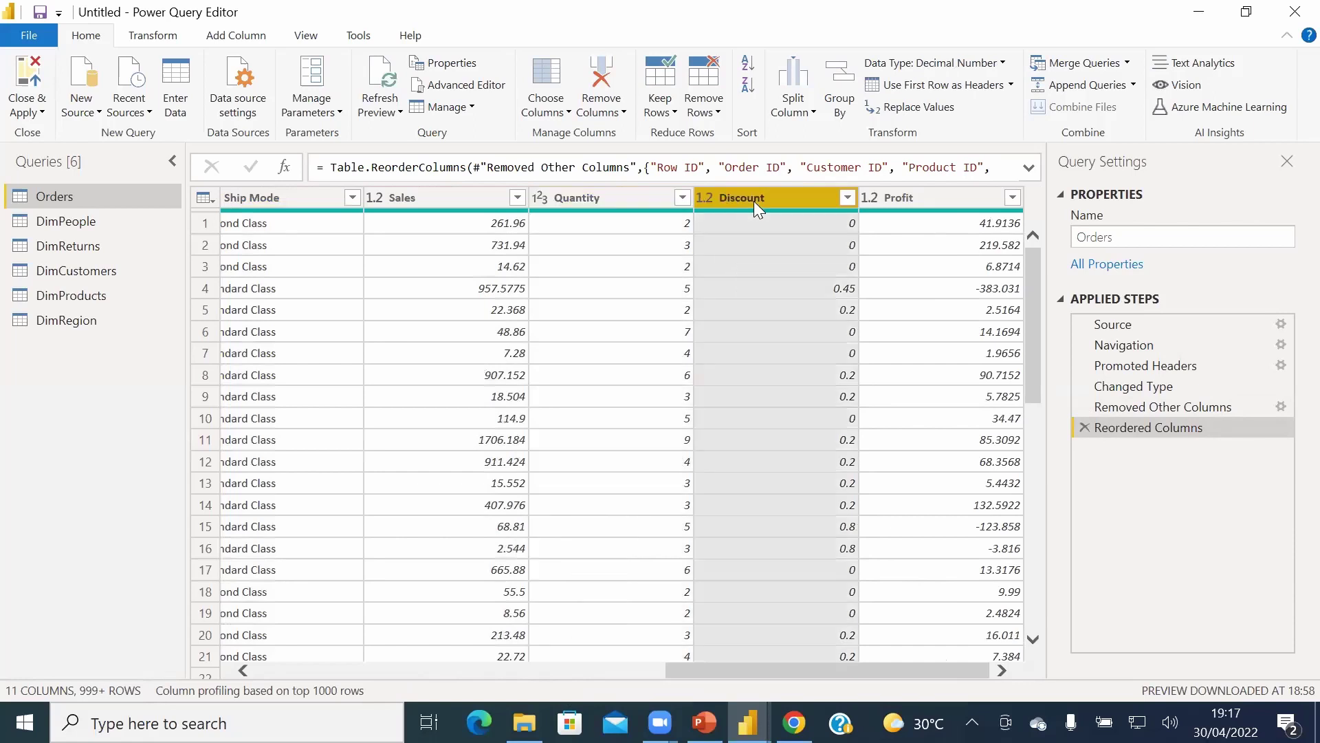
left_click(896, 201)
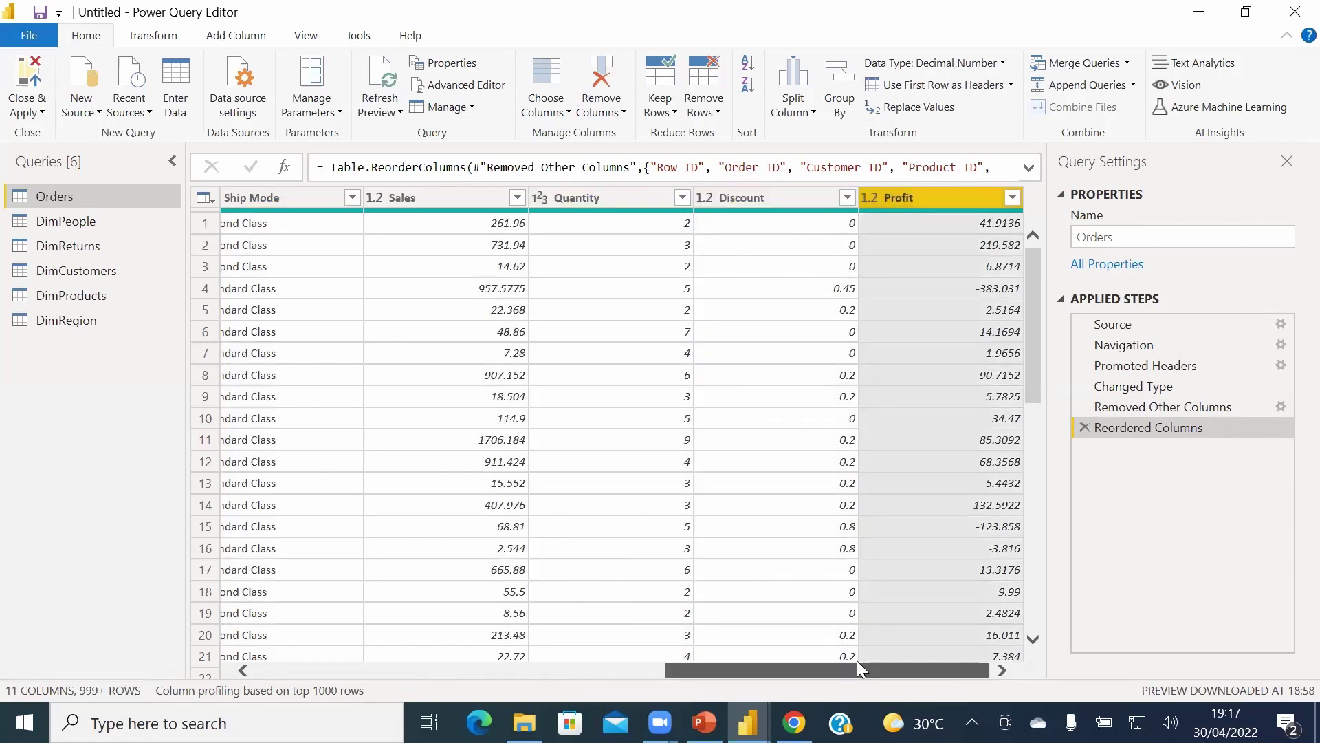
- Rename the Orders query to FactOrders
double_click(58, 198)
key("Home")
type("Fact")
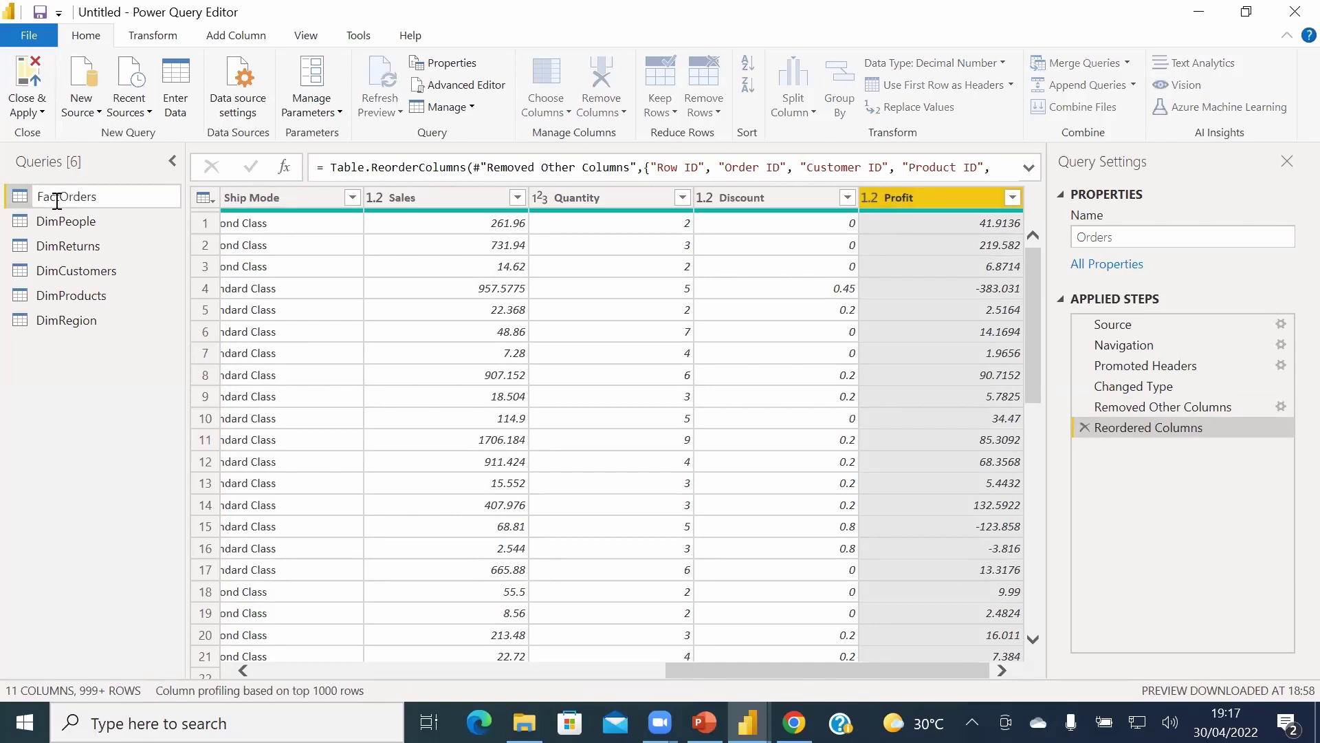
key("Return")
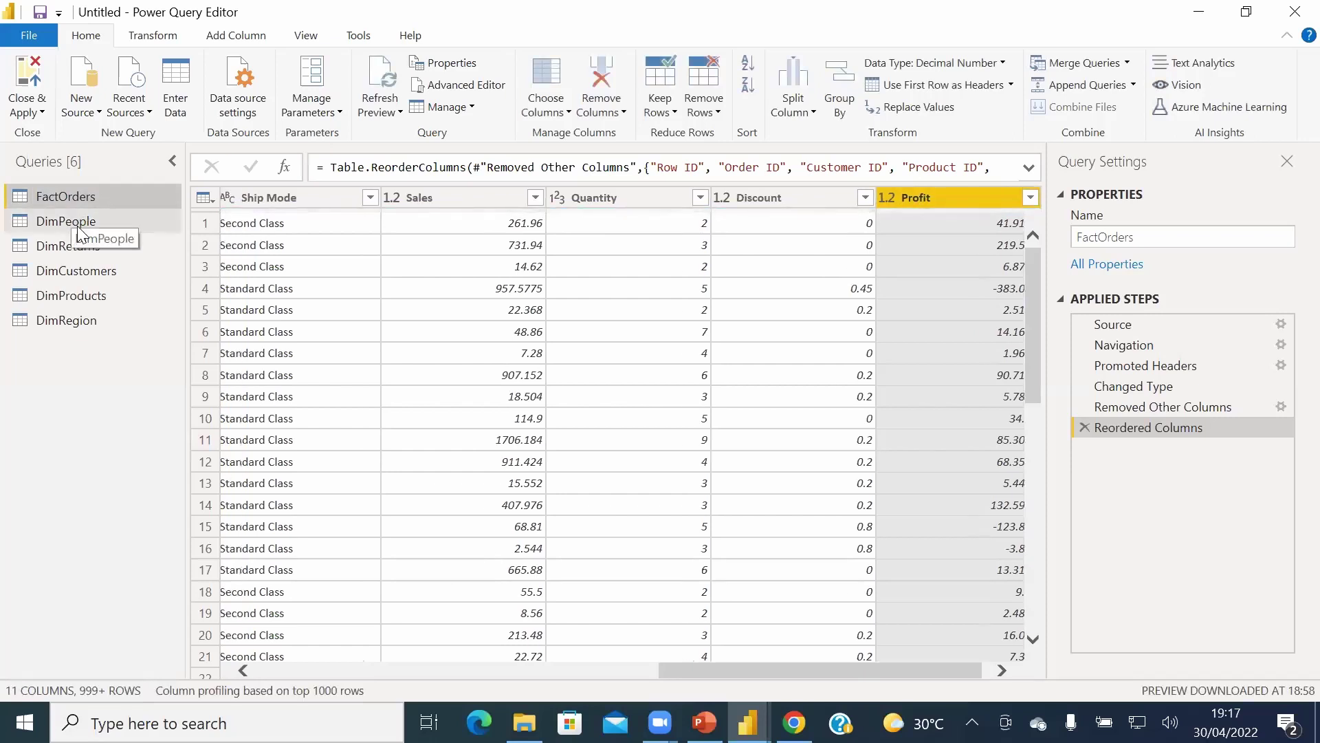
left_click_drag(715, 670, 184, 550)
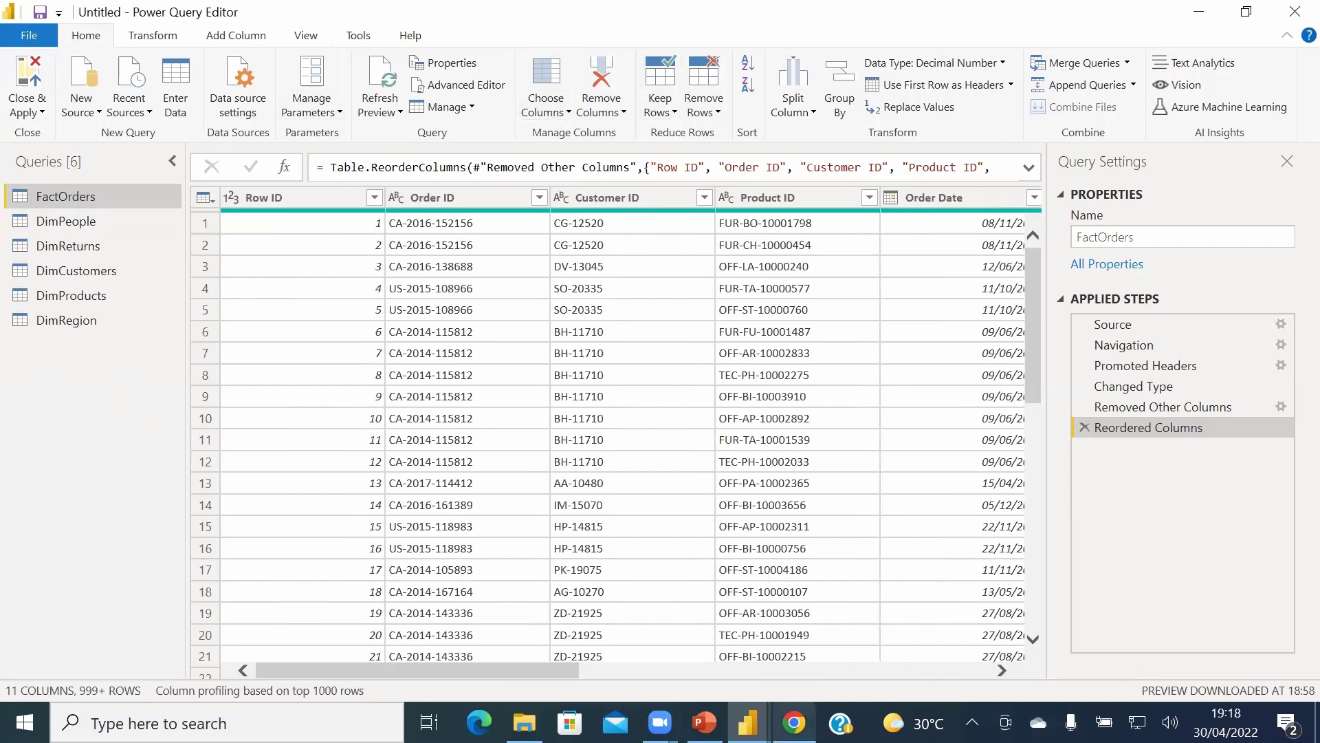
mouse_move(659, 722)
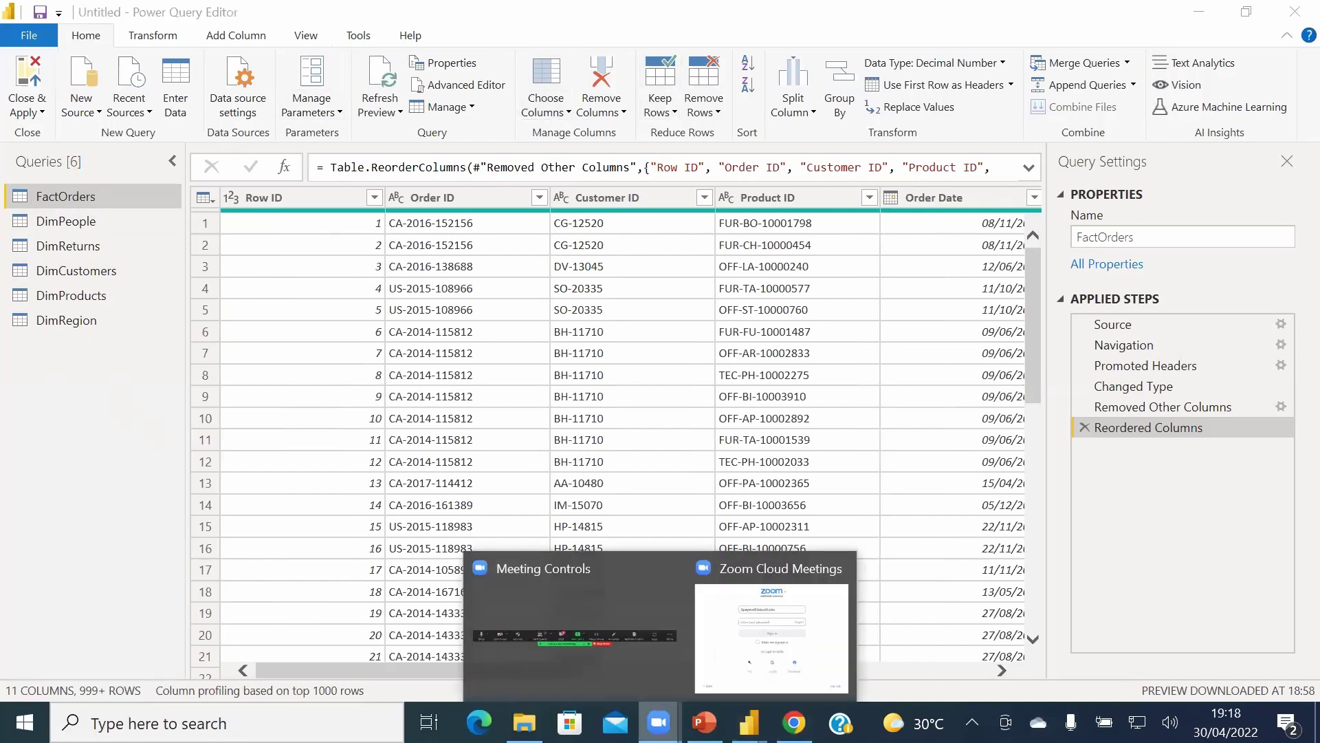
left_click(645, 668)
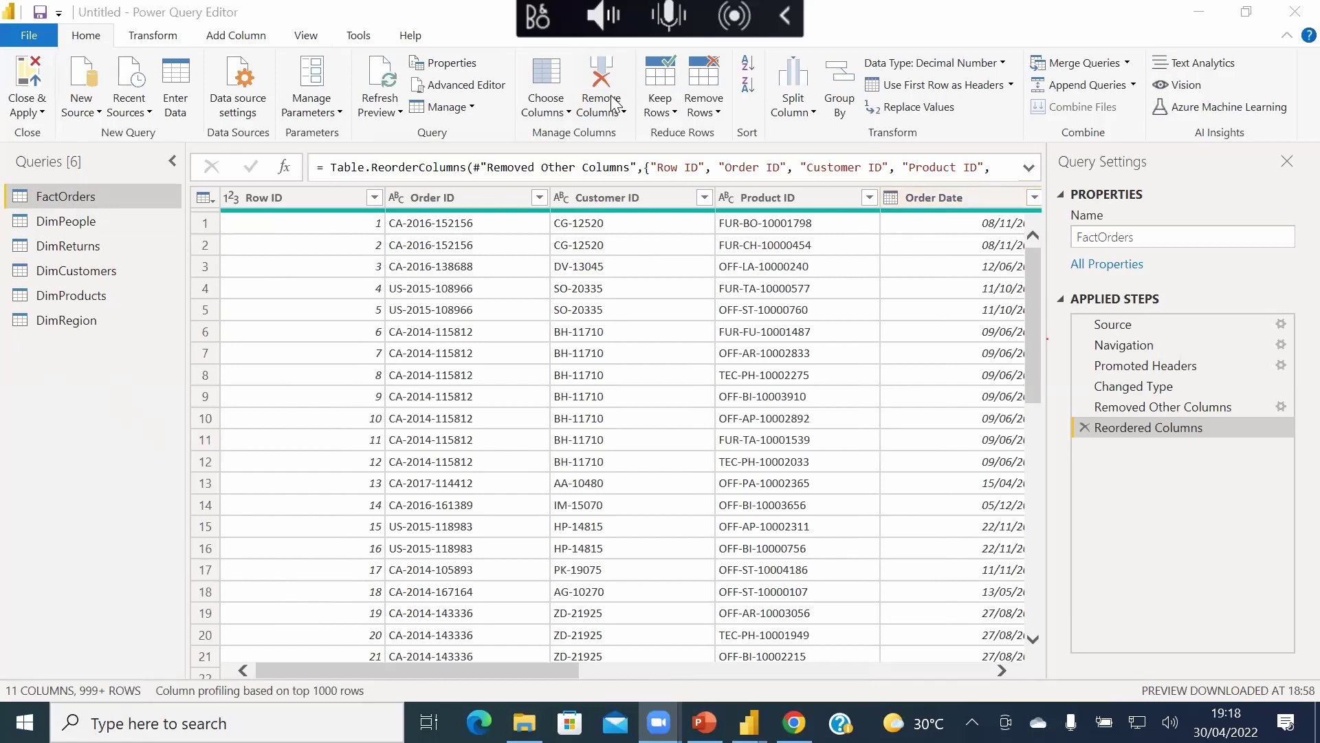
left_click(113, 403)
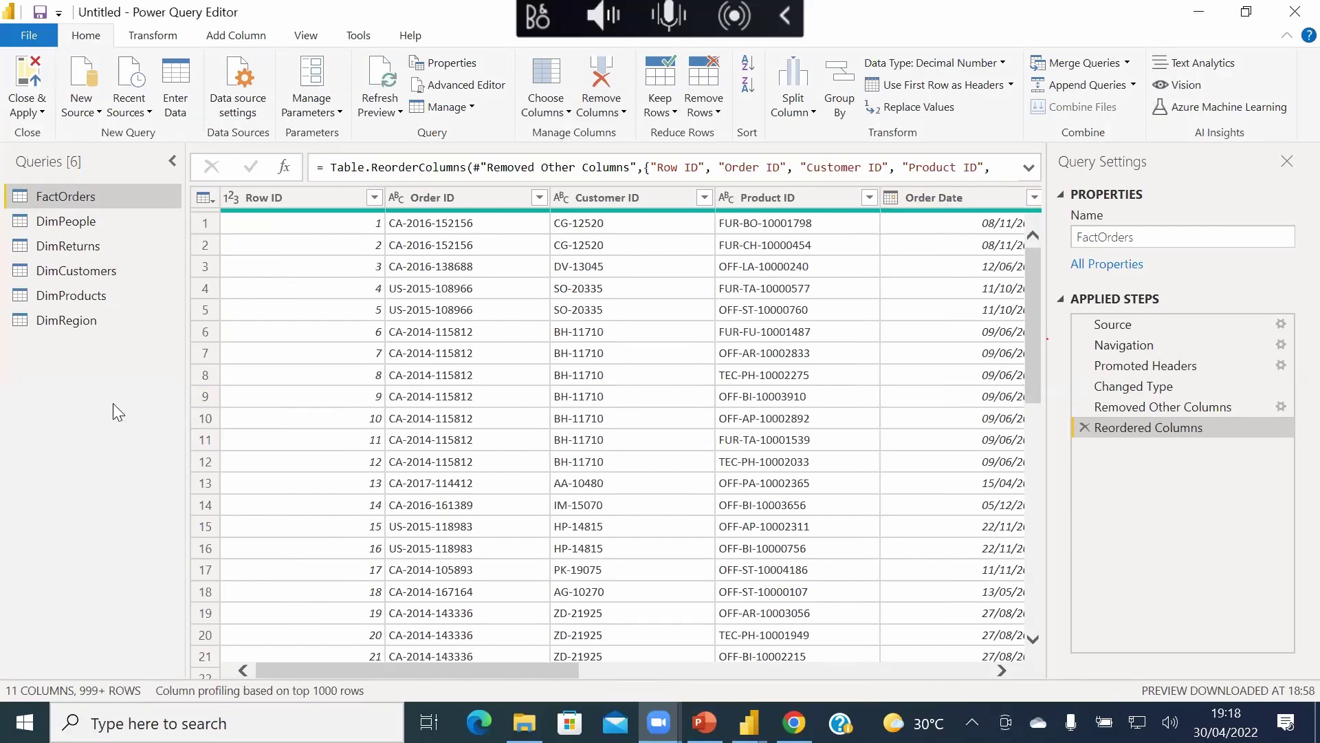
- Review the DimCustomers columns, the first DimRegion record, and the DimProducts, DimReturns and DimPeople queries
left_click(113, 271)
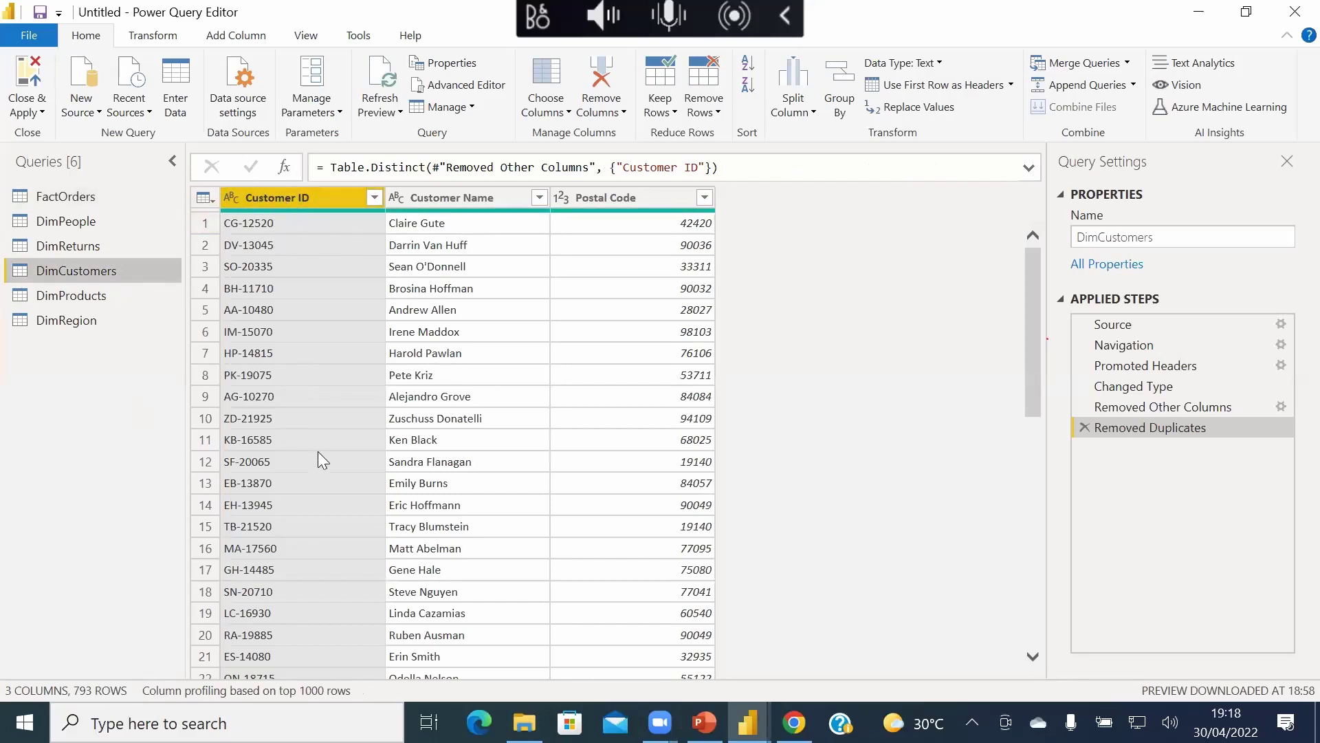
left_click(448, 204, "ctrl")
left_click(590, 194)
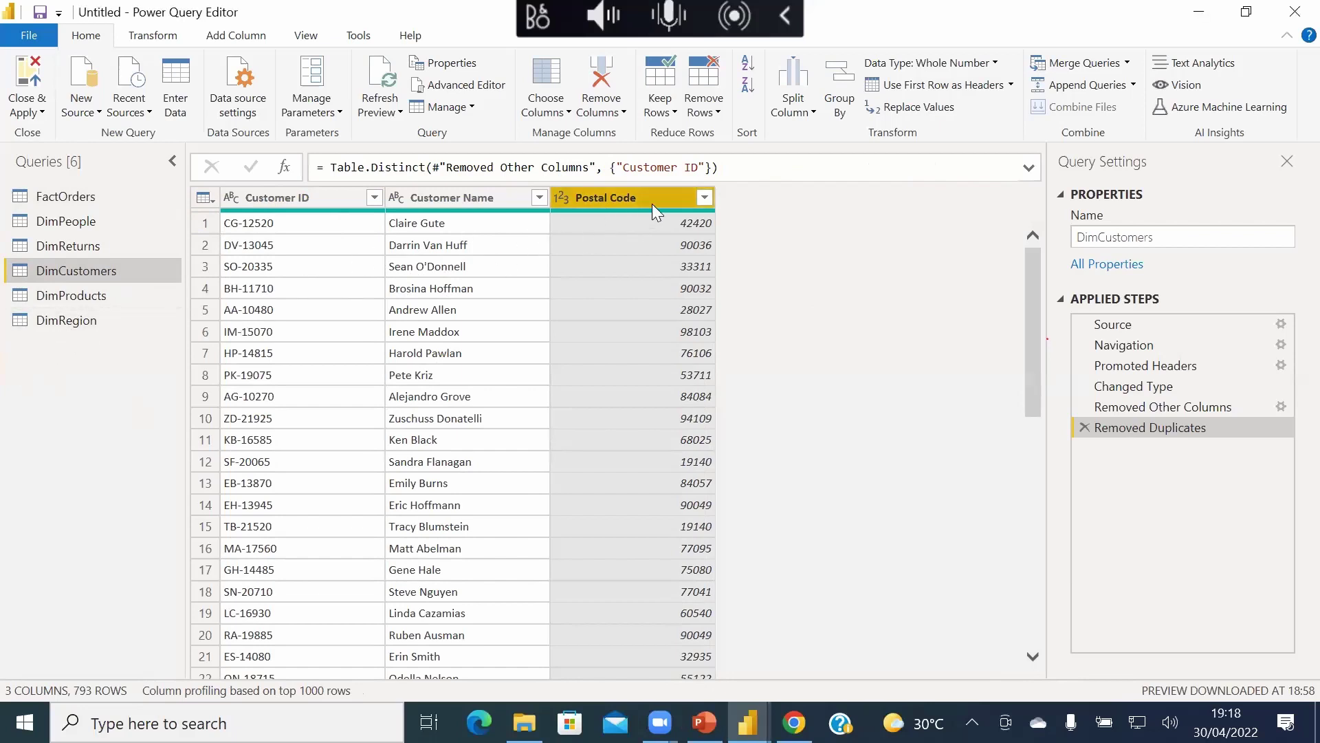
mouse_move(648, 217)
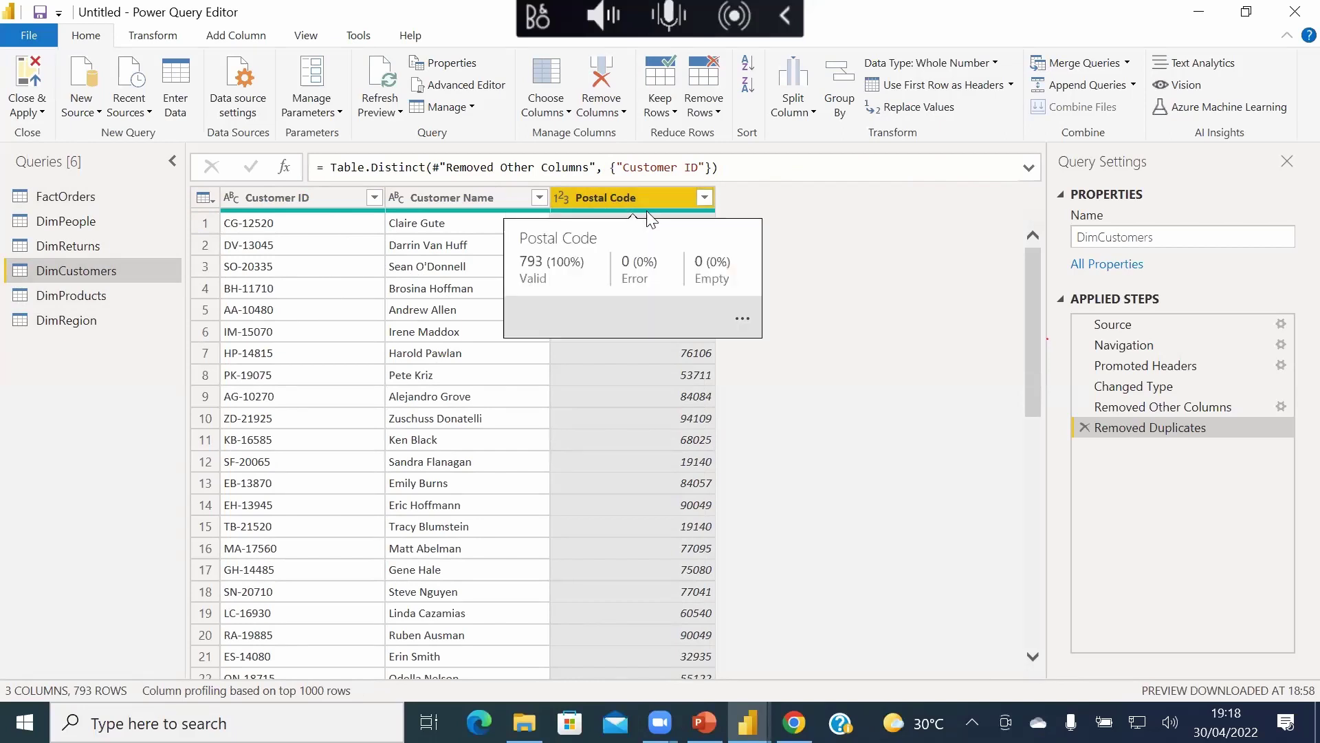
left_click(76, 297)
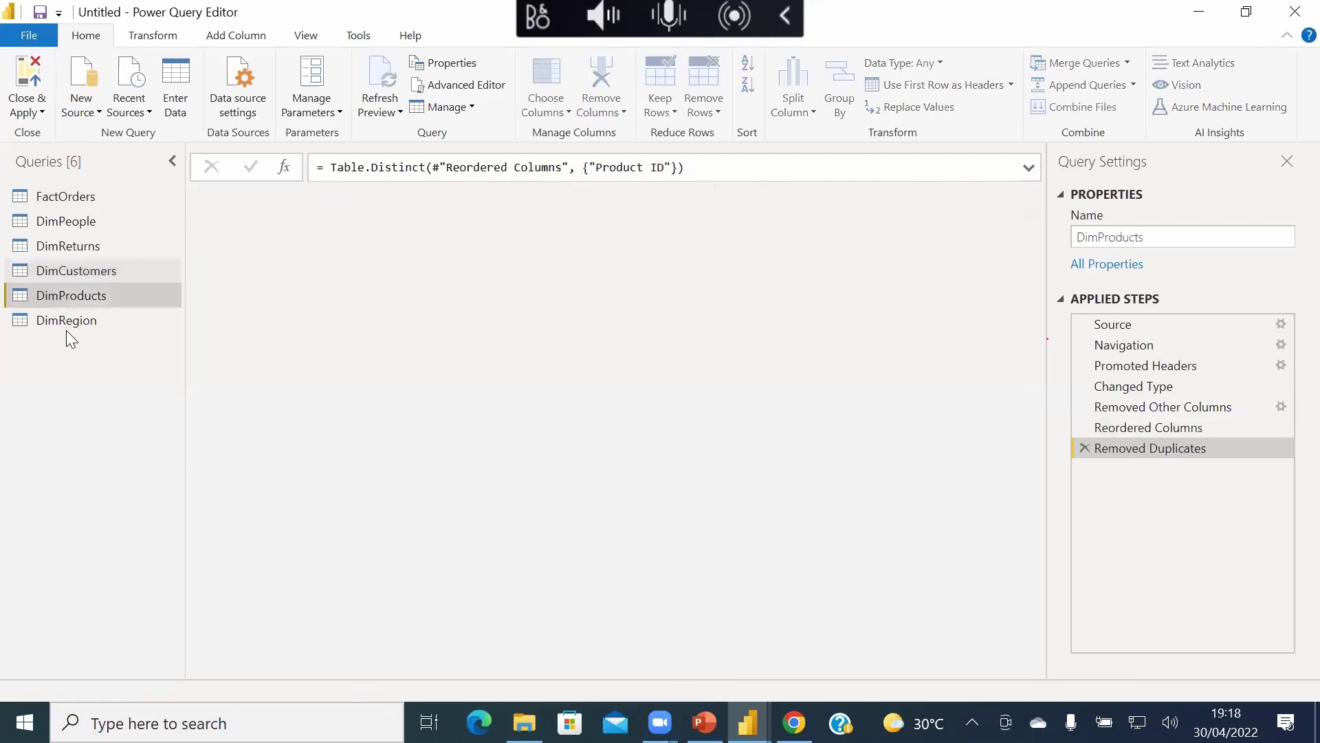
left_click(69, 322)
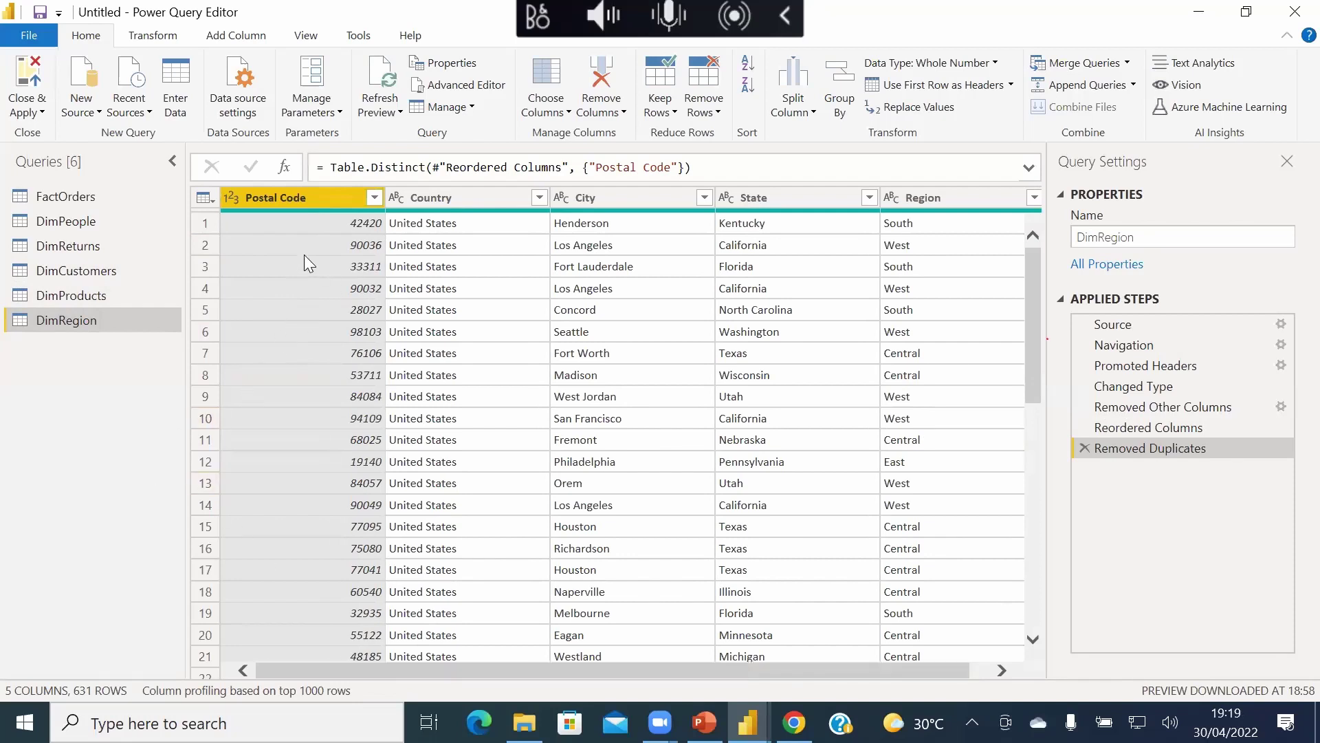
left_click(207, 224)
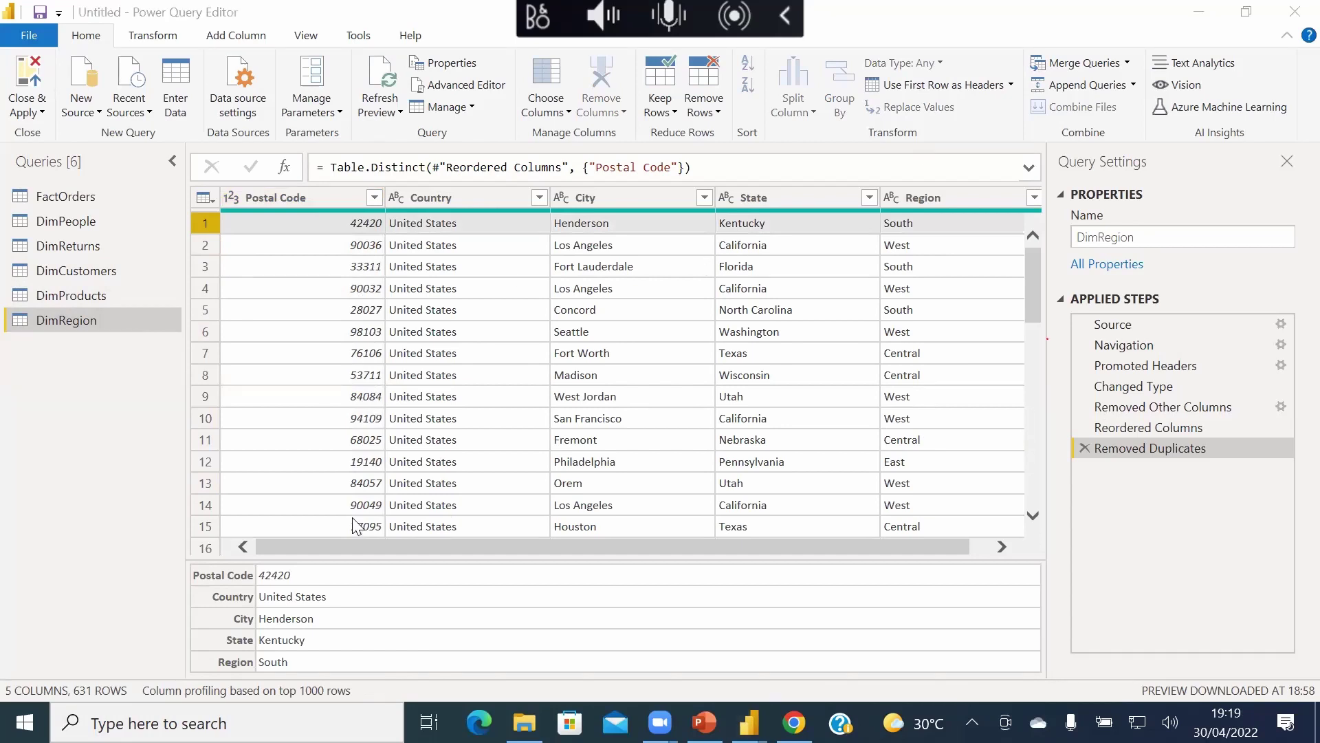
left_click(82, 296)
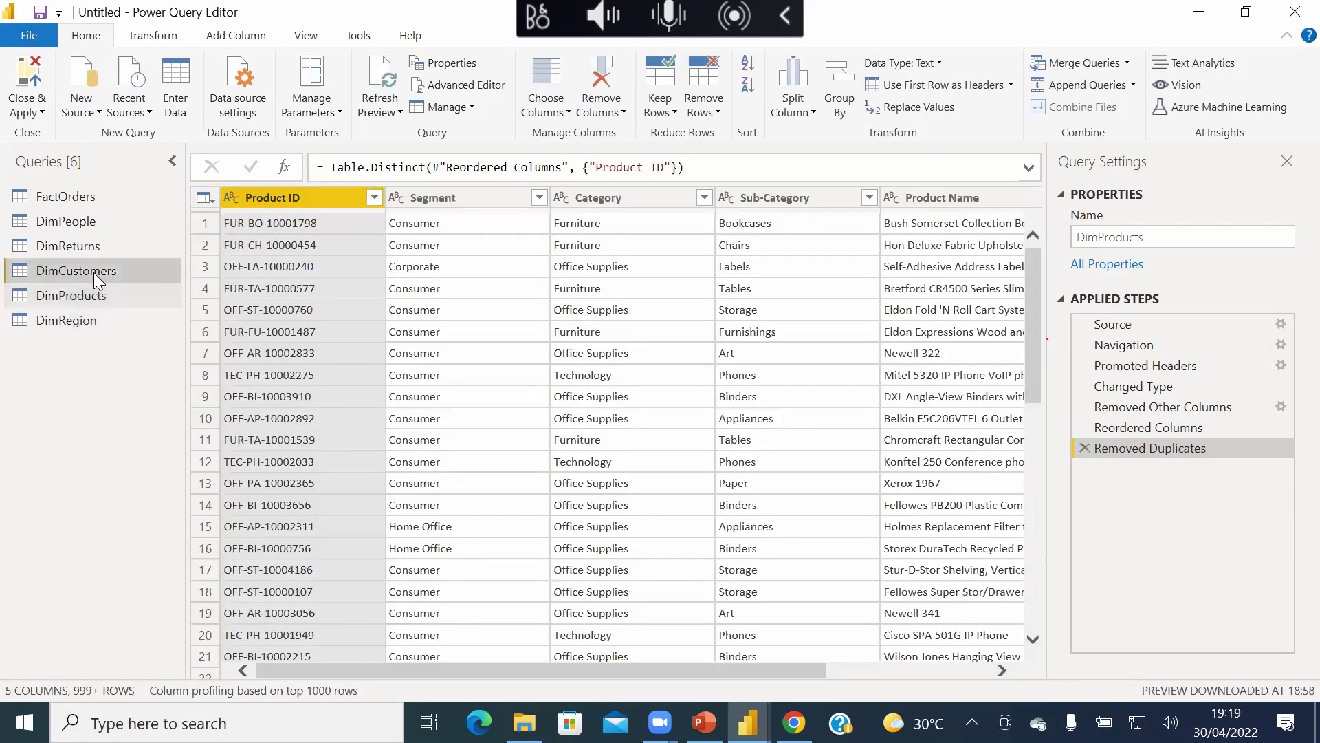
left_click(92, 249)
left_click(95, 220)
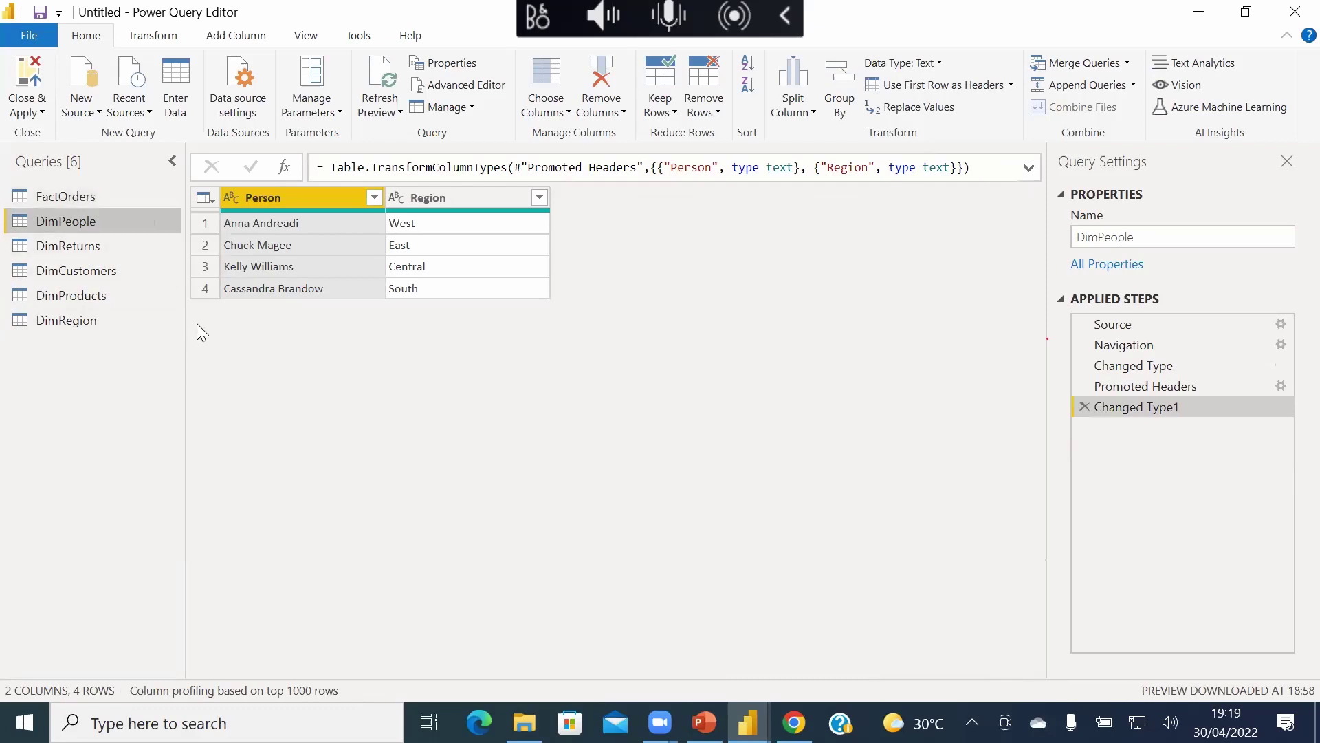
- Apply the query changes and close Power Query Editor, loading the fact and dimension tables into Power BI Desktop
left_click(42, 113)
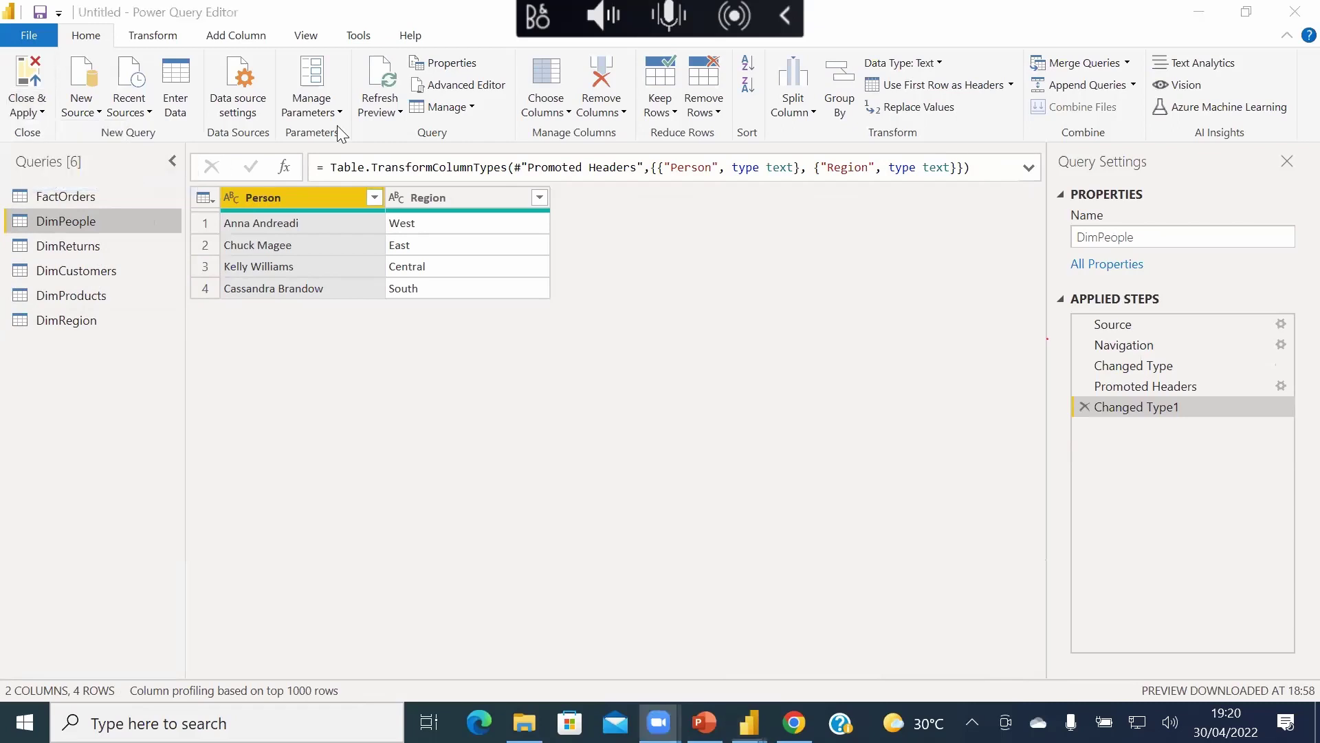
left_click(40, 114)
key("Escape")
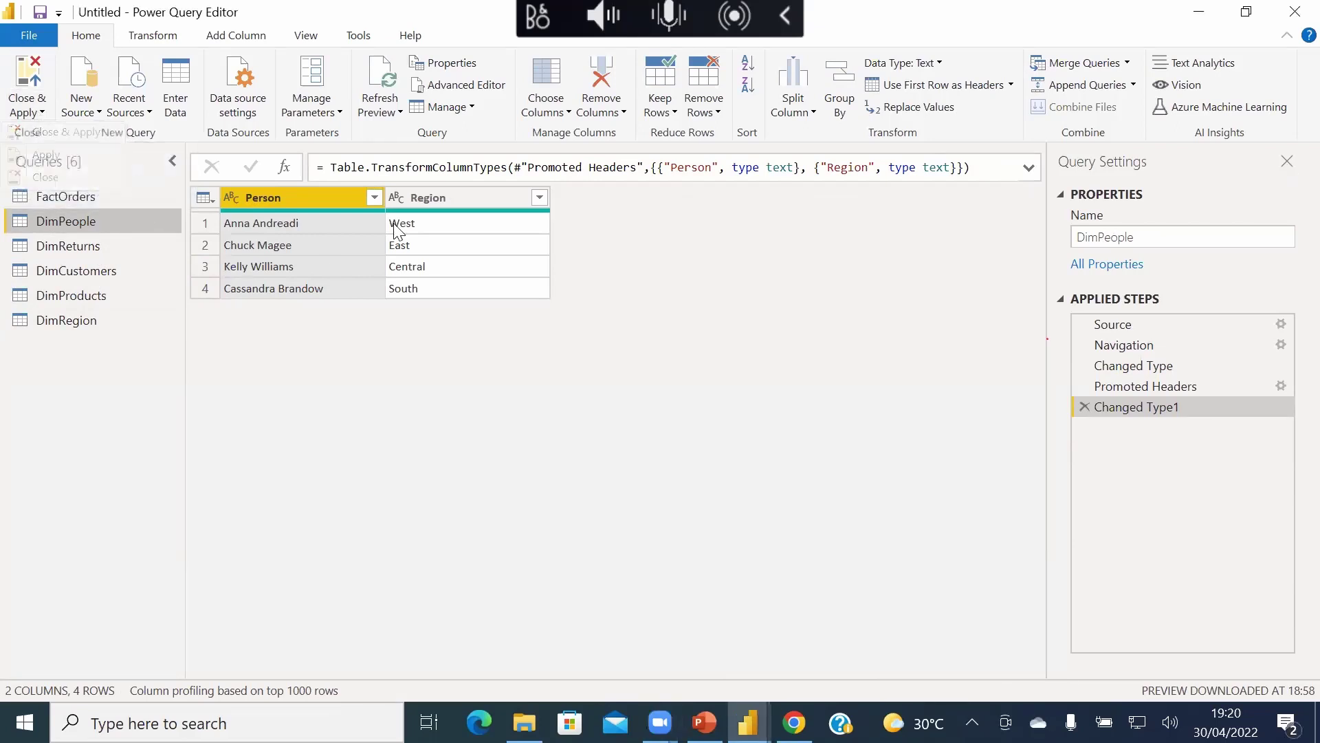
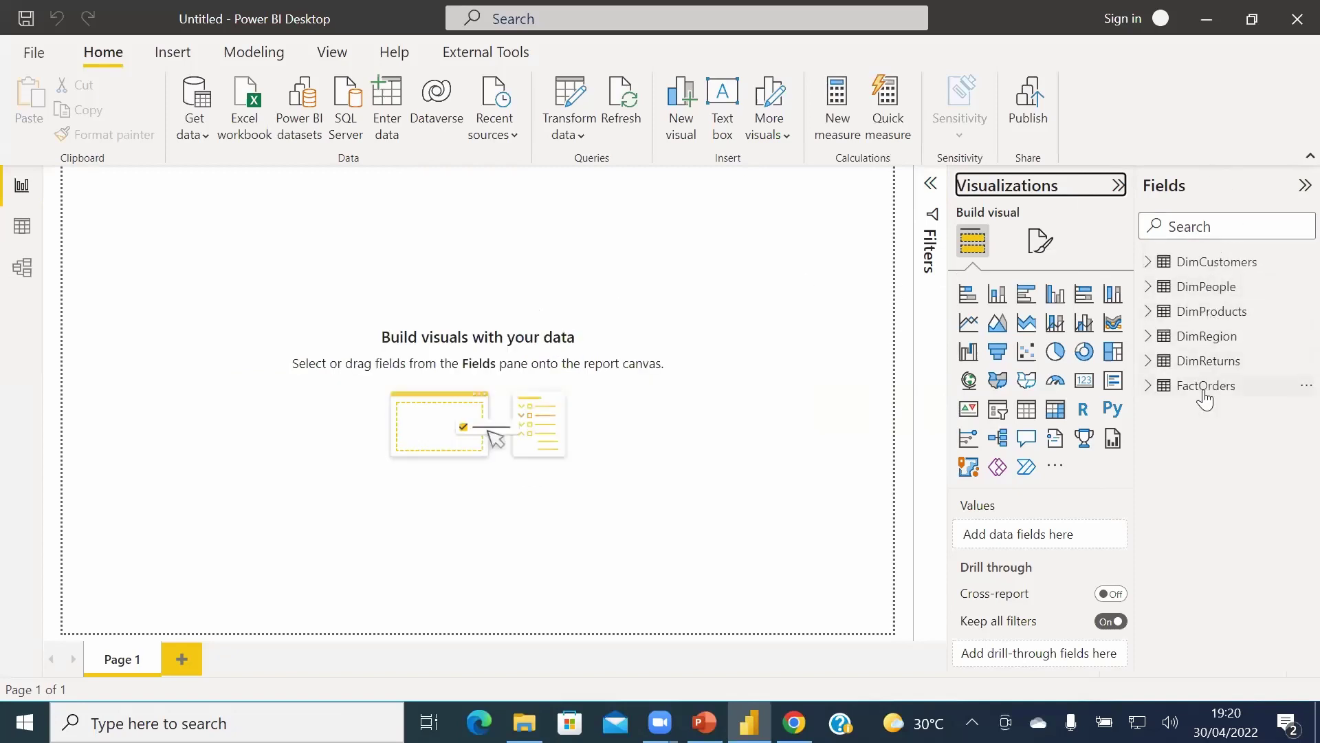
- Go through the loaded Dim tables and FactOrders in the report's field list to check that every table is there
left_click(1207, 286)
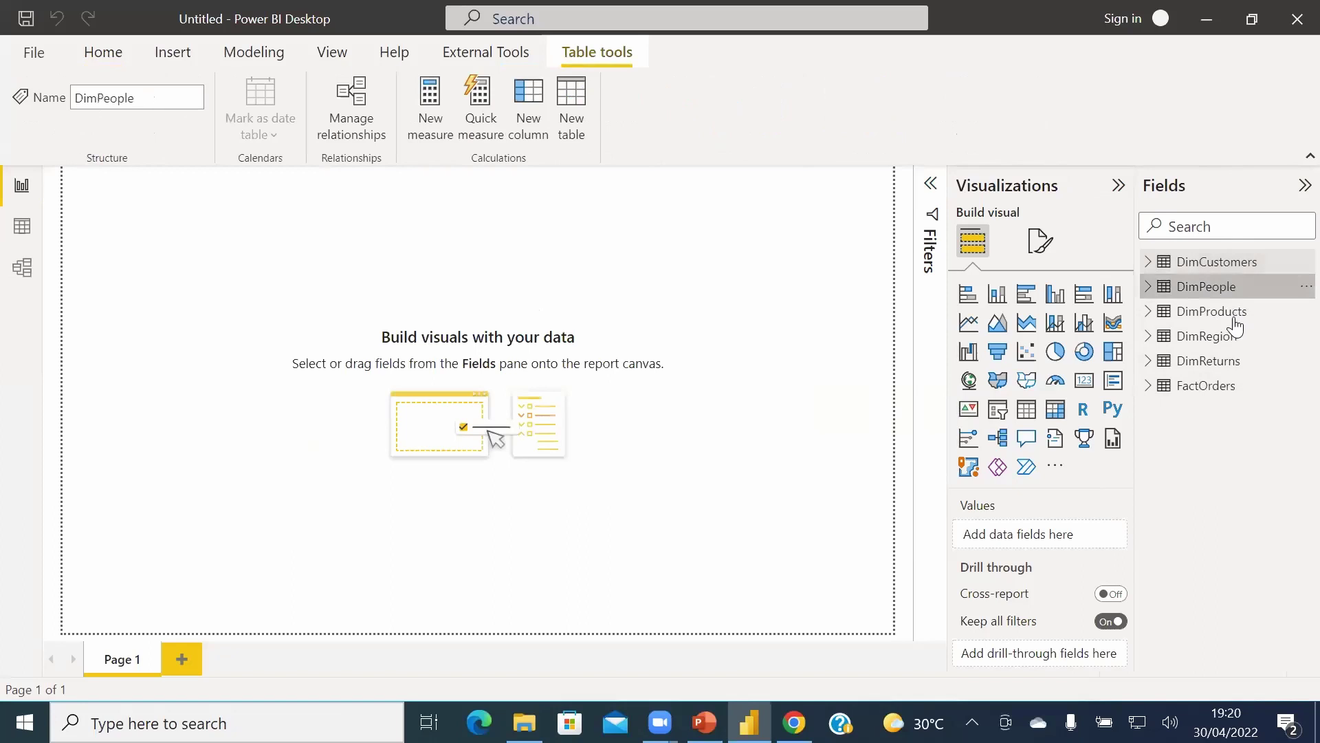
left_click(1231, 312)
left_click(1210, 336)
left_click(1203, 363)
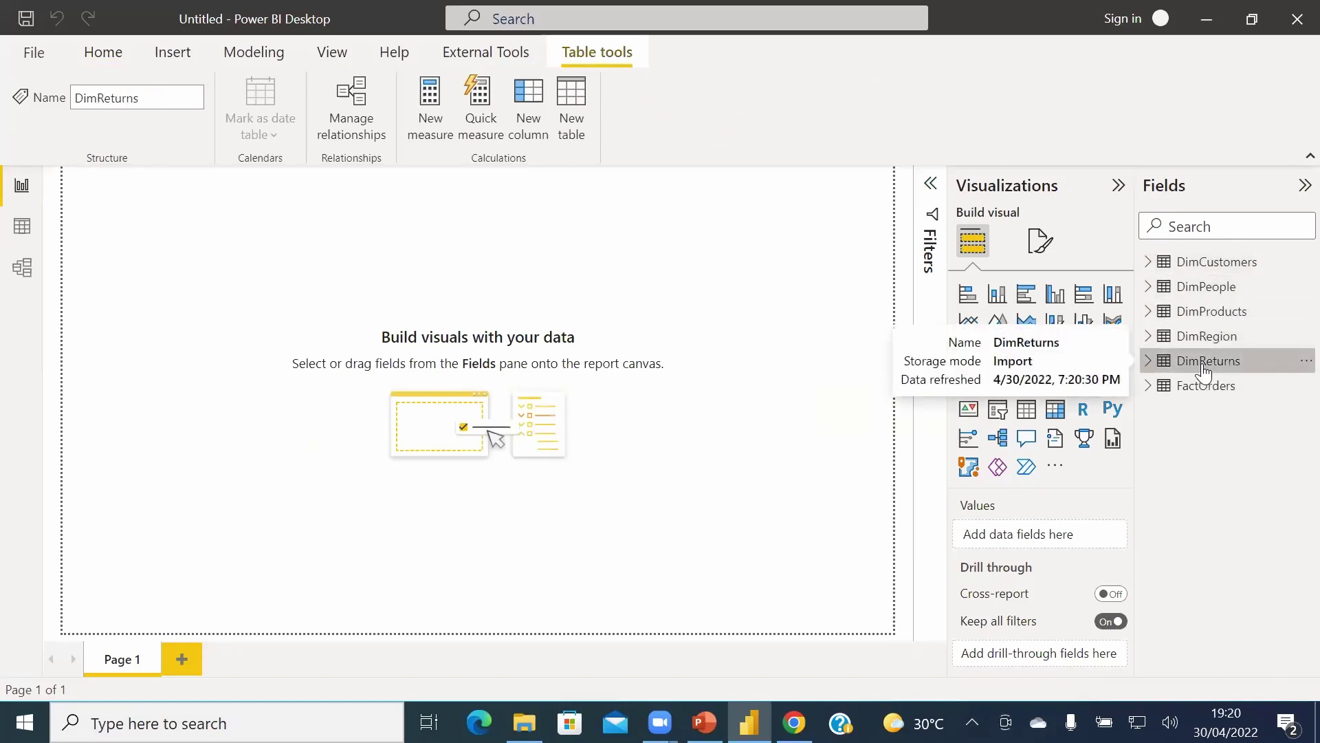
left_click(1210, 387)
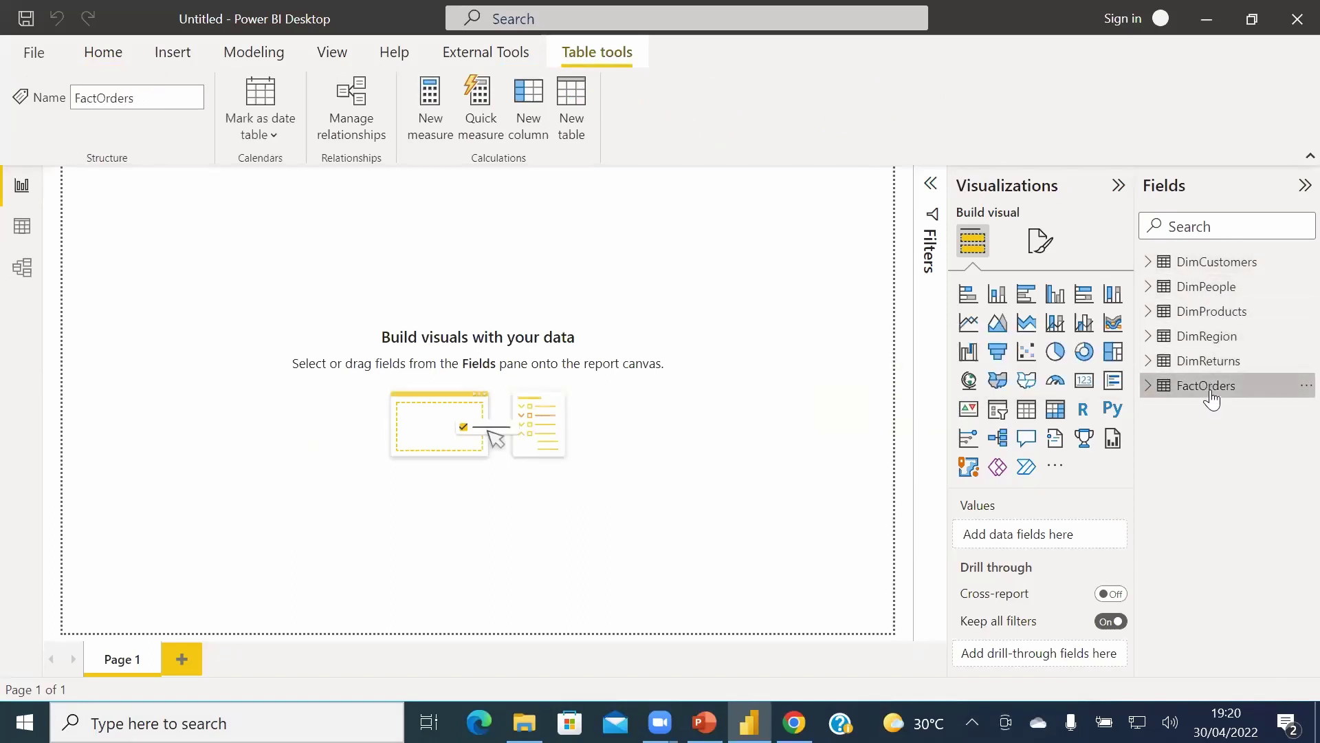
left_click(1209, 286)
left_click(1208, 262)
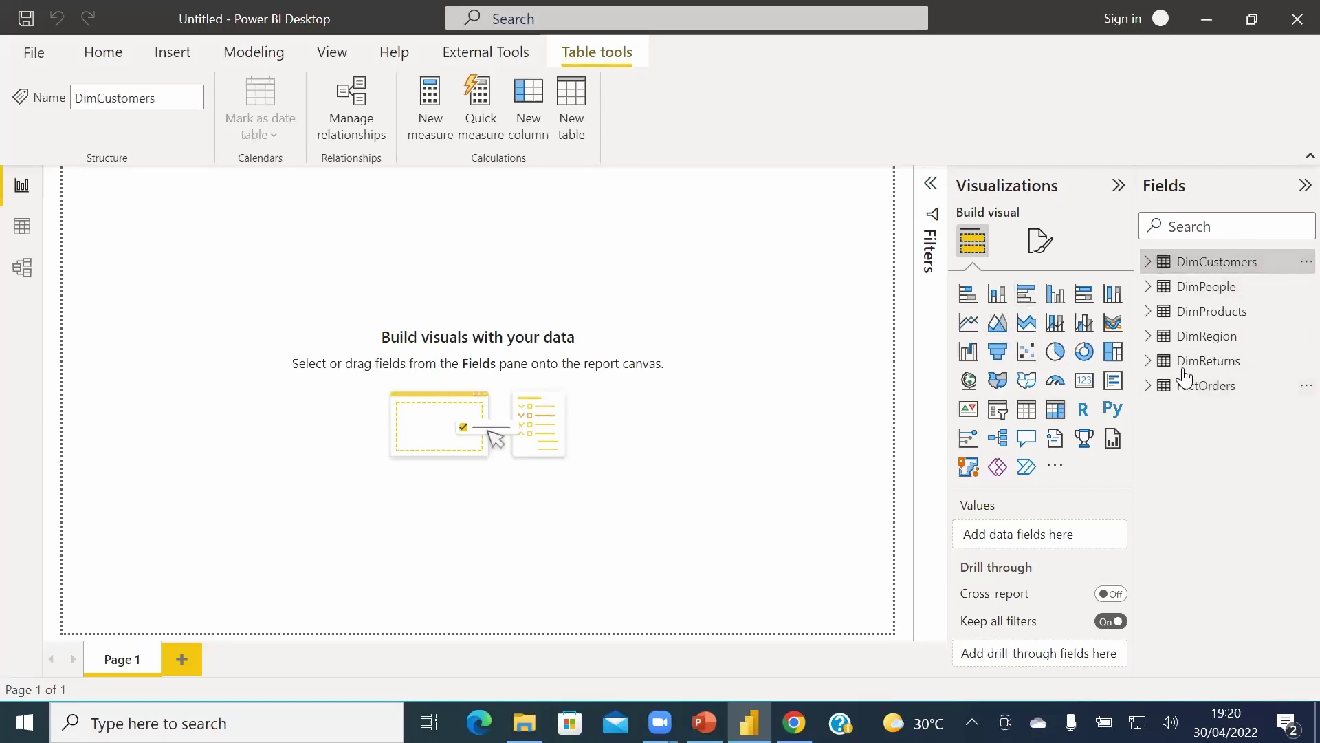
left_click(789, 383)
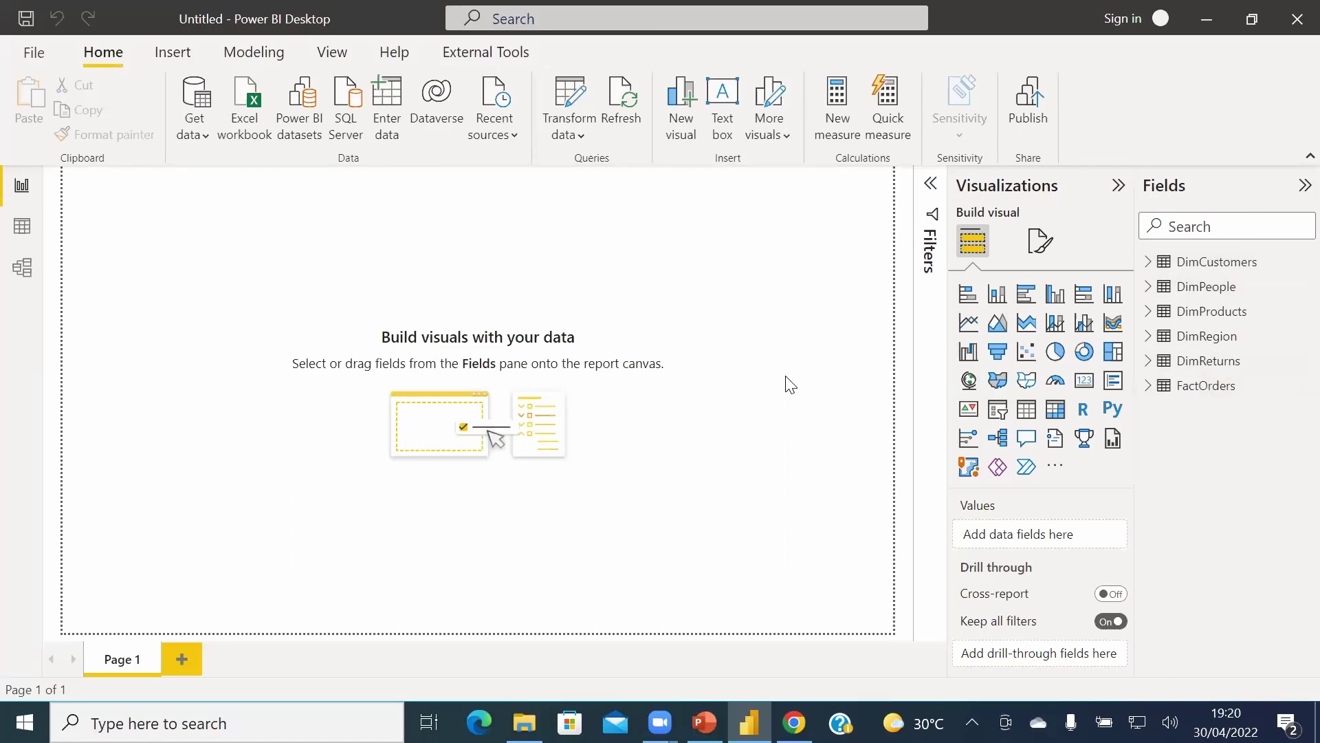
- Inspect the fields inside DimCustomers, DimPeople and DimProducts, leaving all tables collapsed again
left_click(1305, 185)
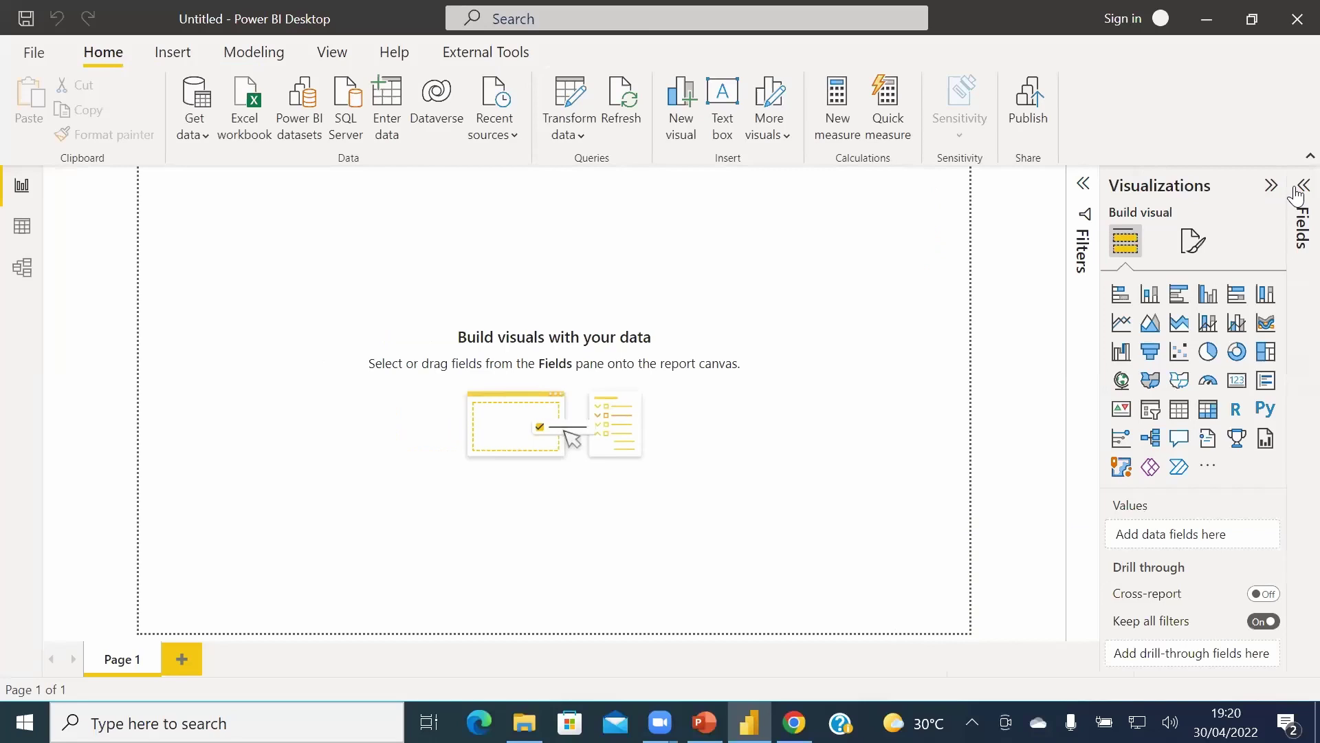
left_click(1303, 187)
left_click(1149, 263)
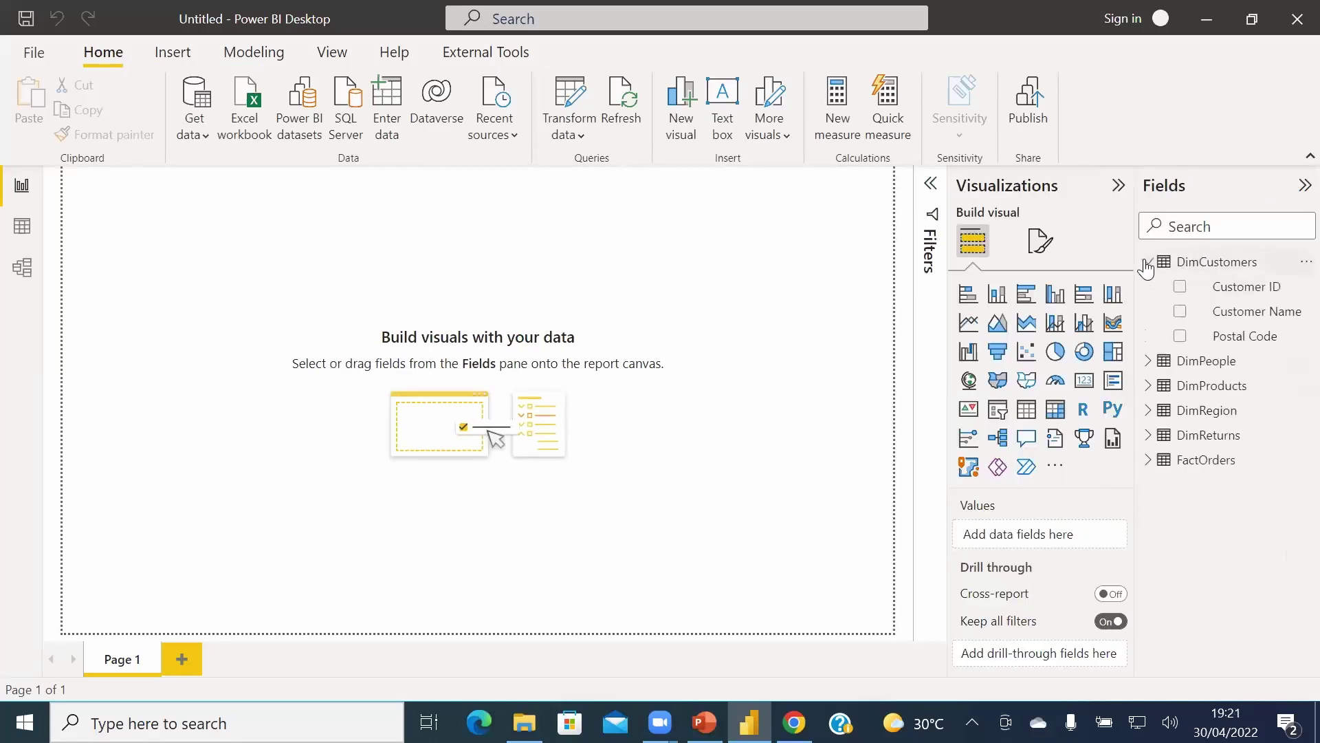
left_click(1148, 363)
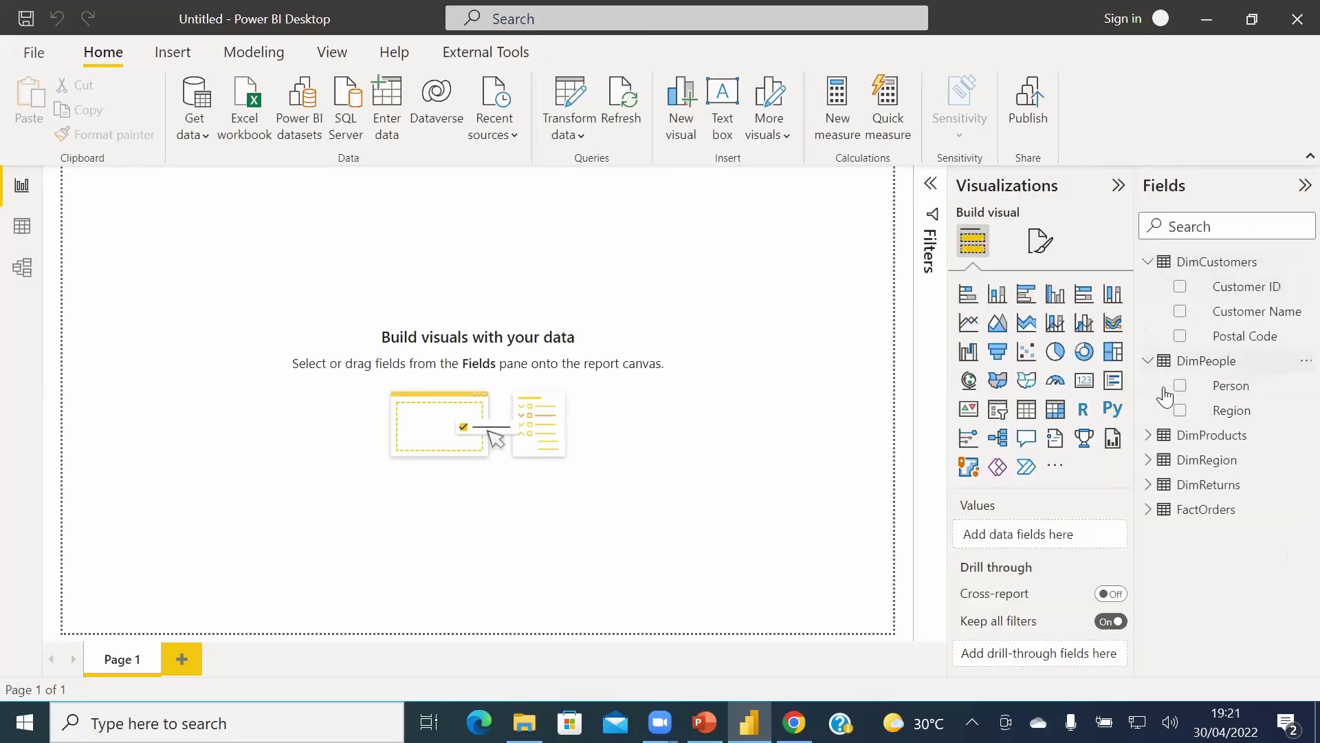
left_click(1148, 436)
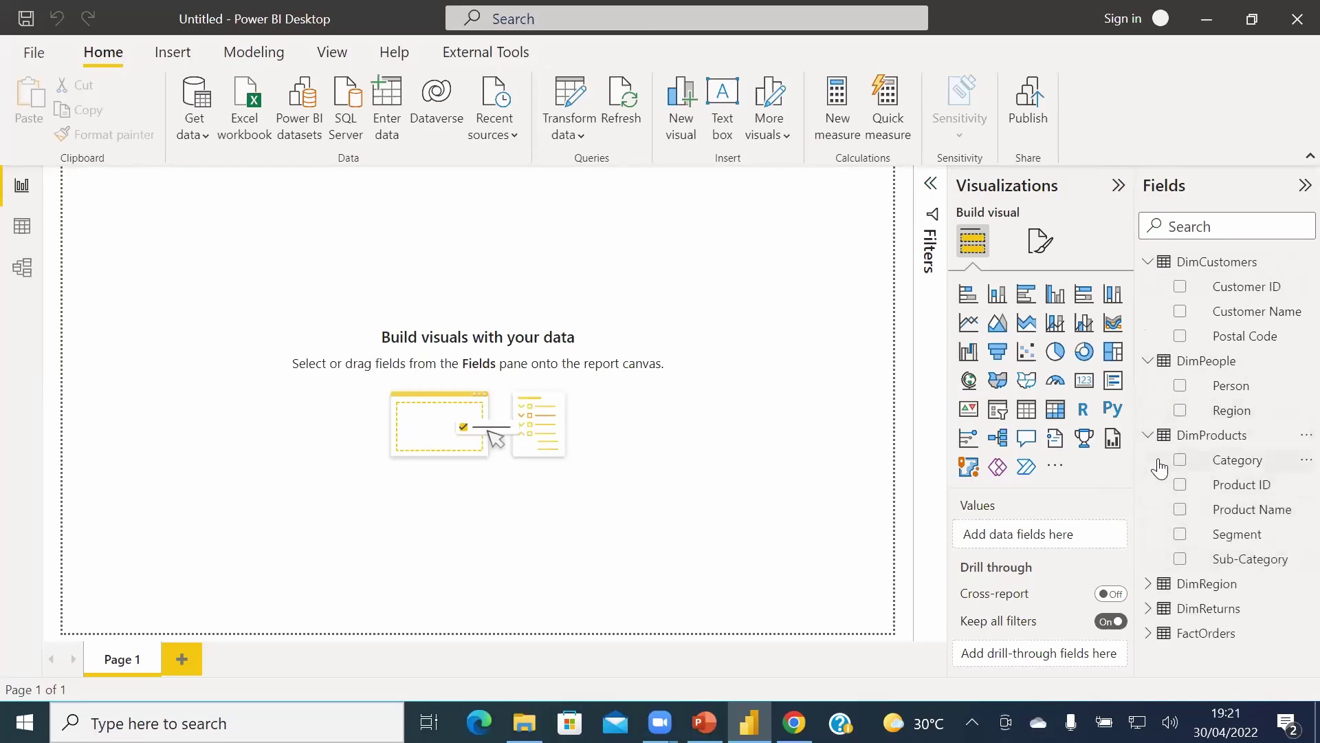
left_click(1149, 436)
left_click(1150, 362)
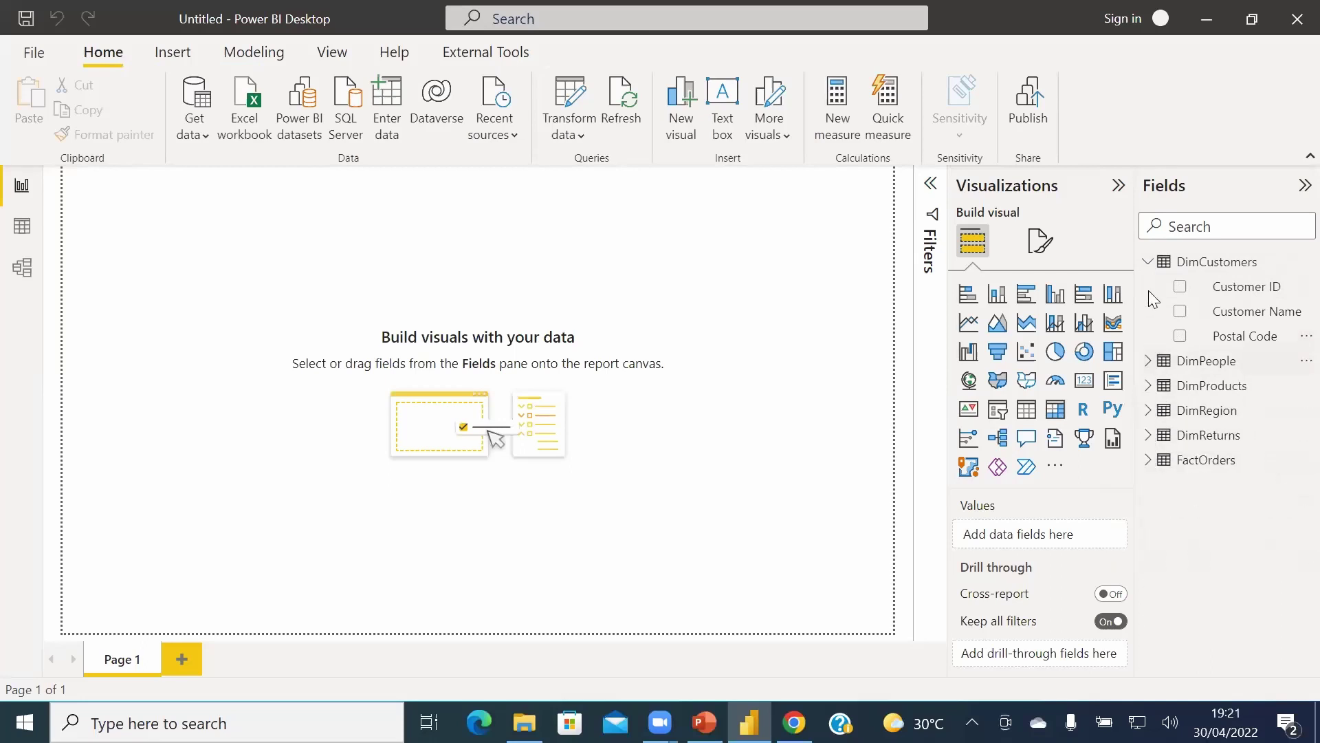
left_click(1147, 263)
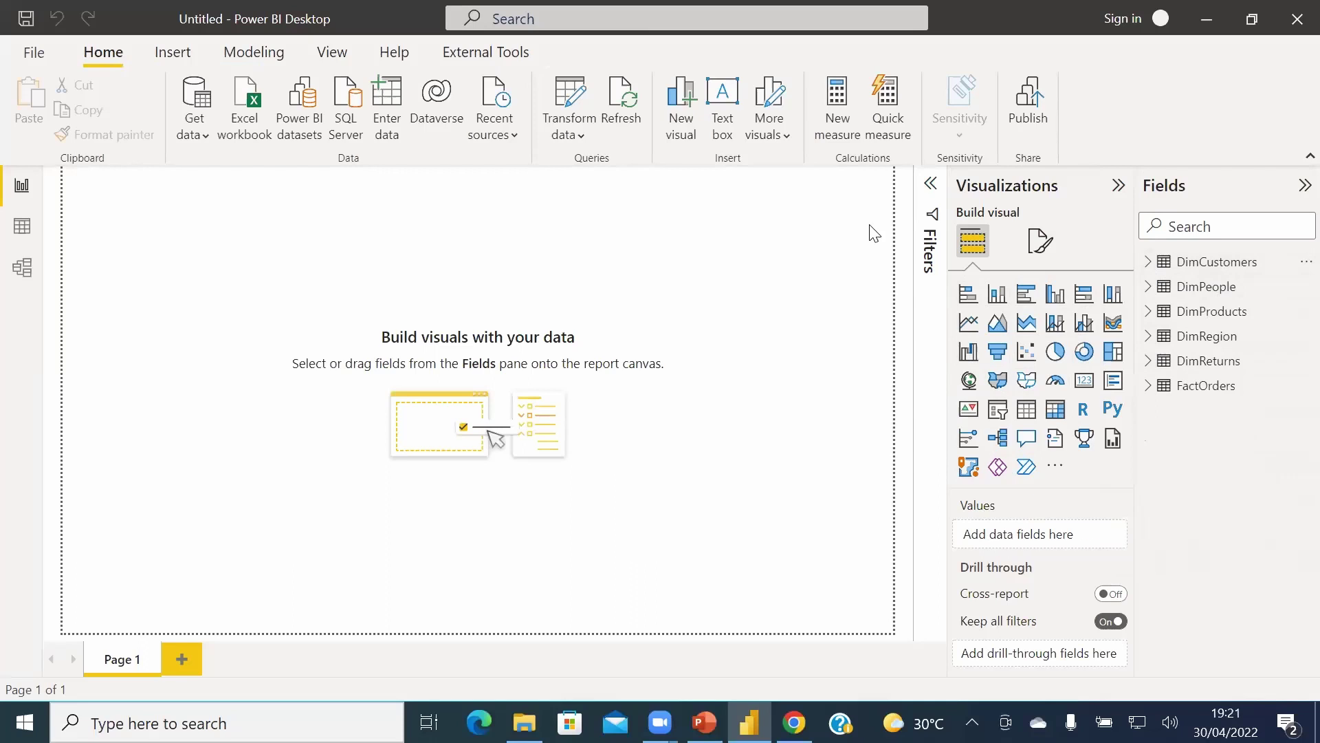
- Look over the report filters and the build-visual and page-format options, leaving the Fields and Visualizations panes collapsed
left_click(930, 184)
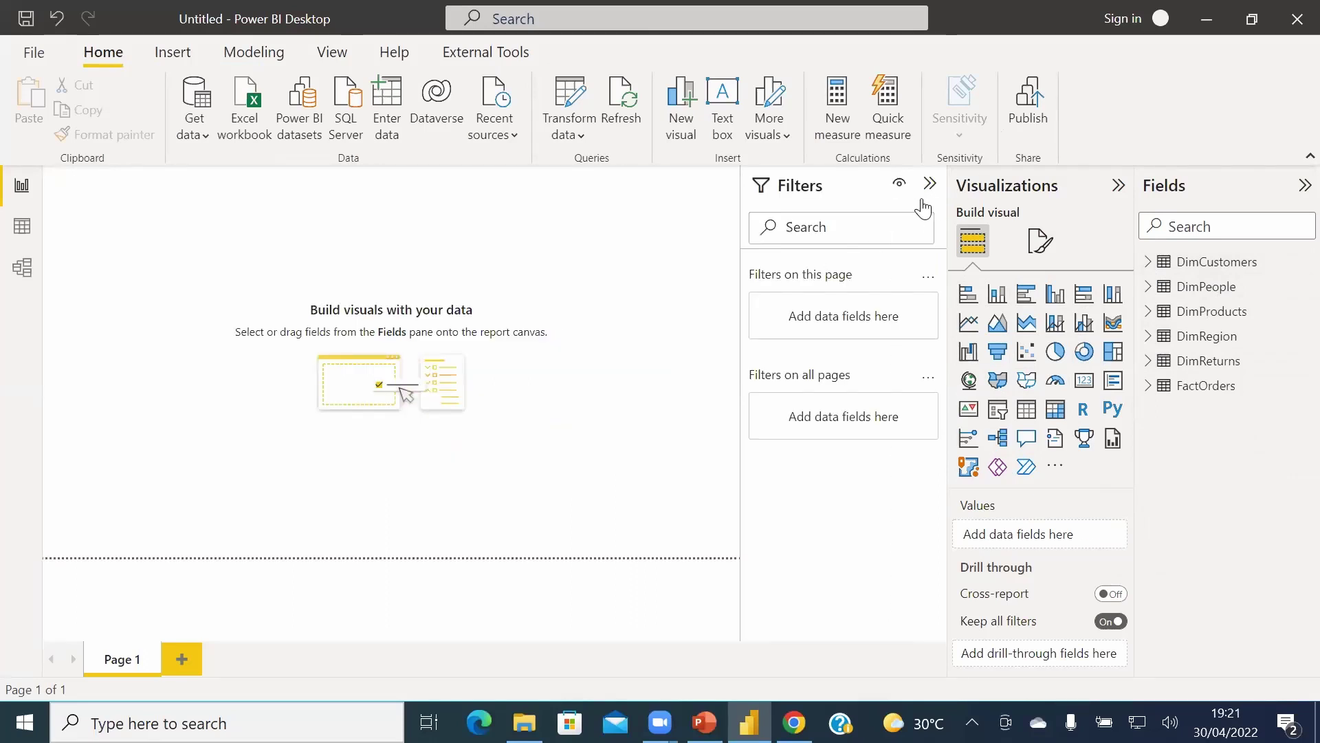
left_click(1303, 185)
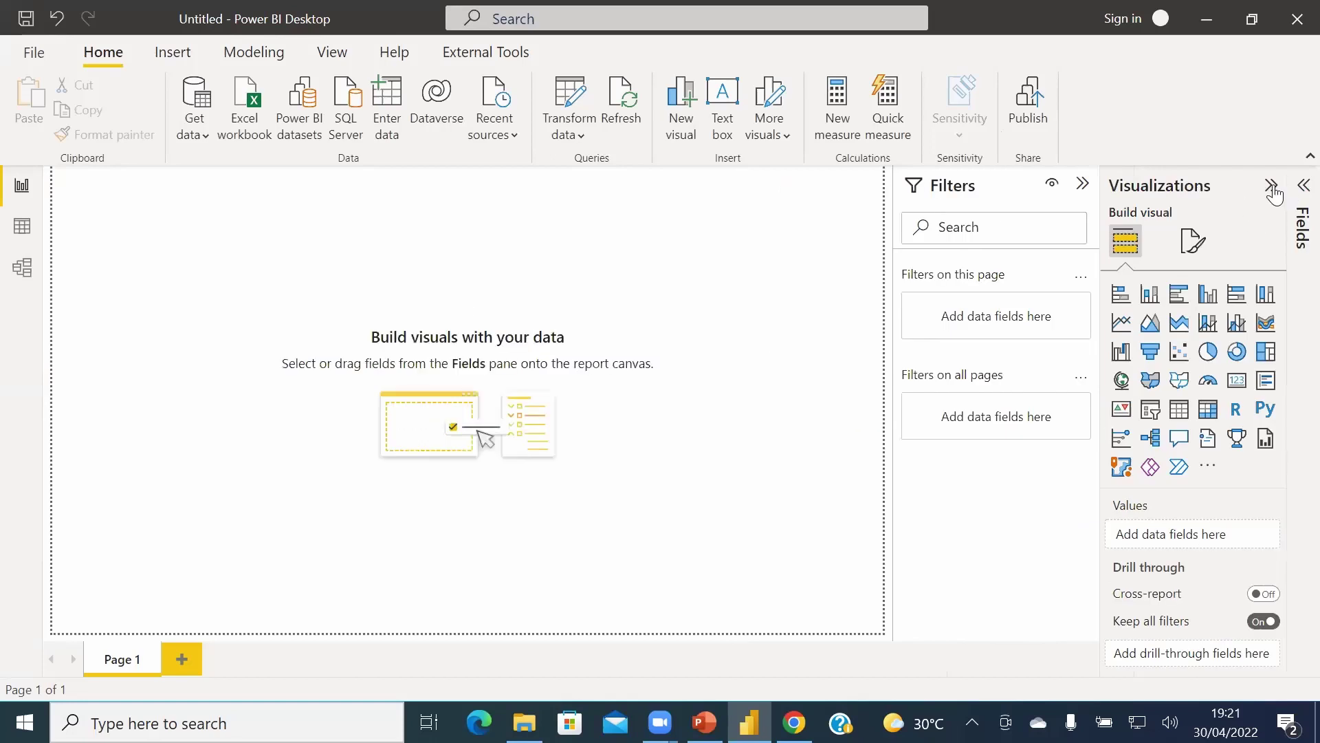
left_click(1271, 185)
left_click(1270, 187)
left_click(1193, 241)
left_click(1144, 251)
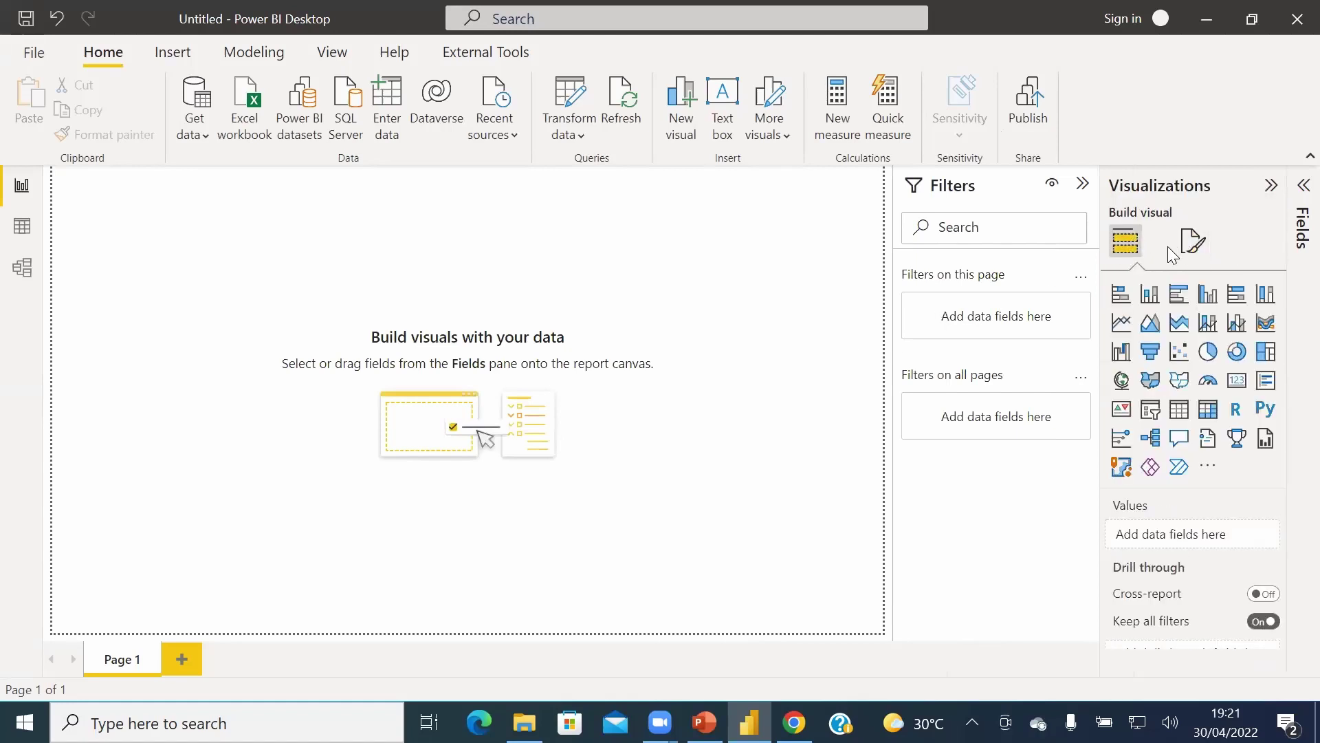
left_click(1193, 242)
left_click(1138, 249)
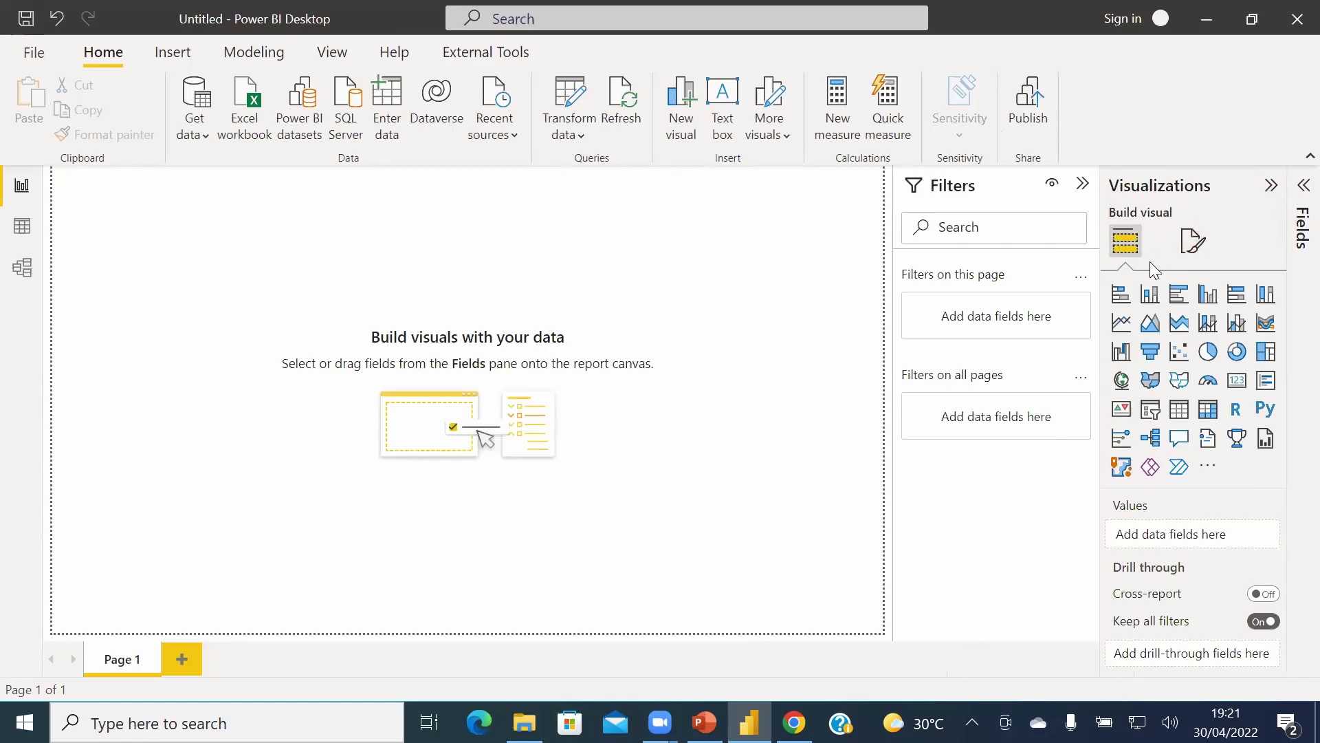
left_click(1185, 248)
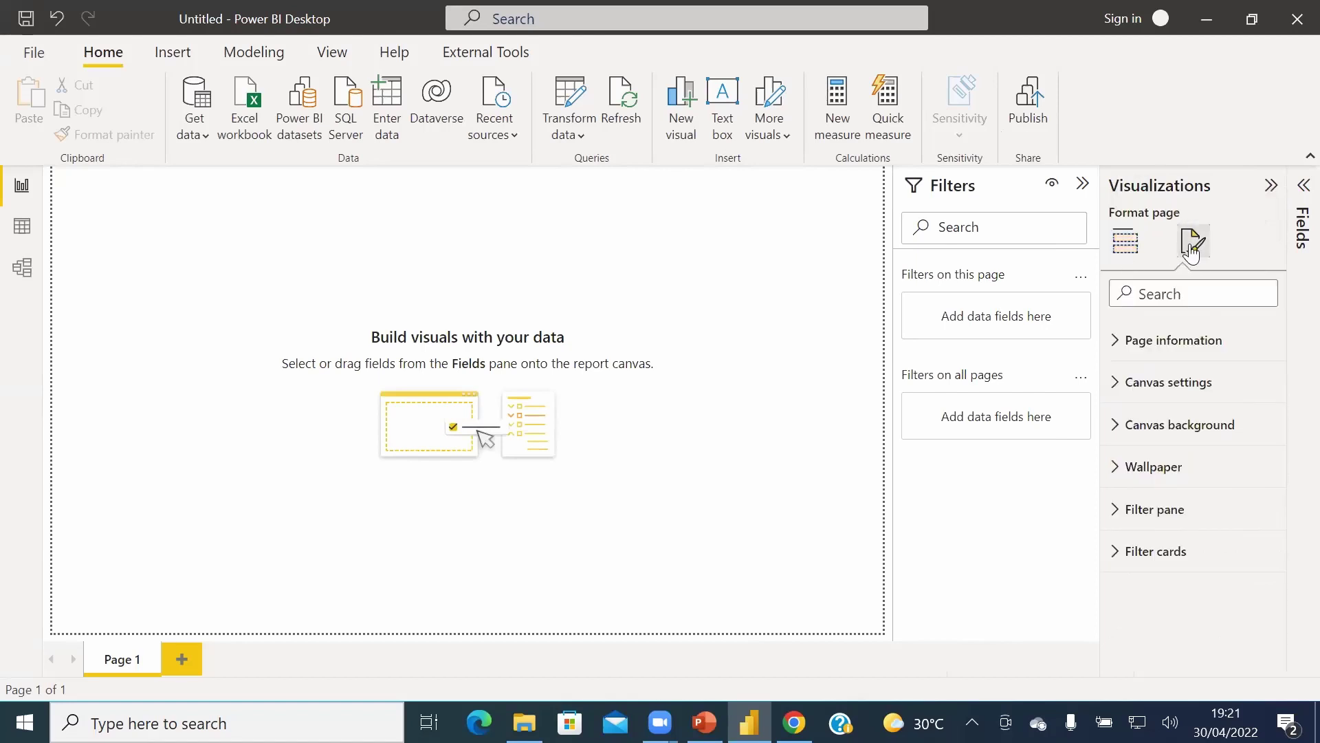
left_click(1271, 185)
- Open the Data view and examine the rows of DimCustomers, DimPeople and DimProducts
left_click(23, 189)
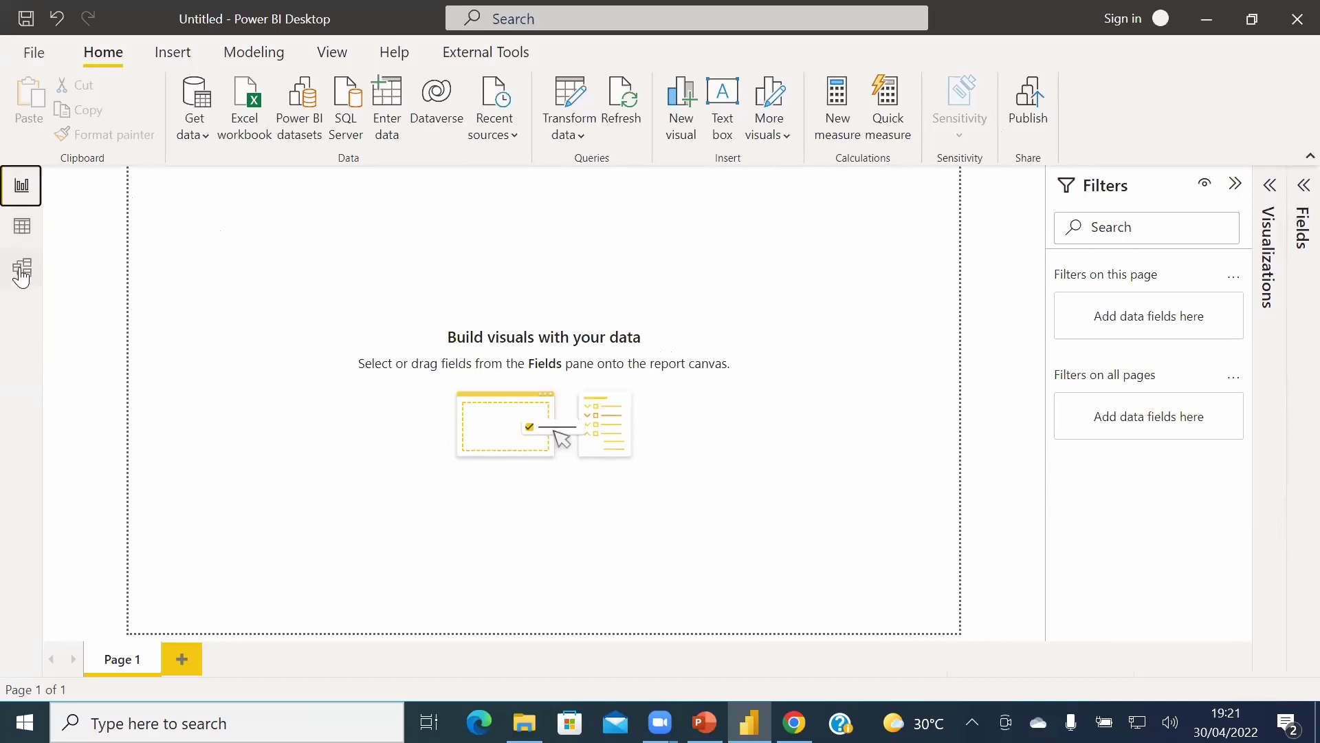
left_click(23, 227)
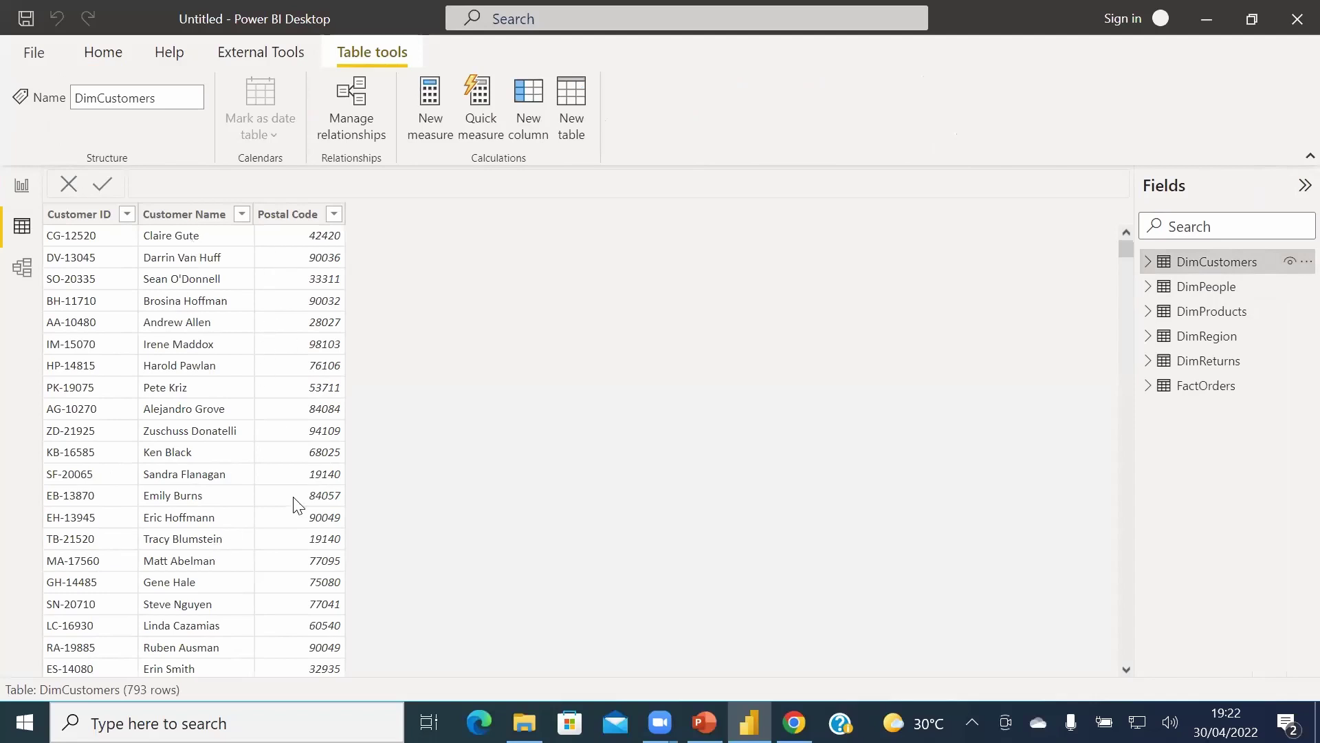
left_click(1197, 286)
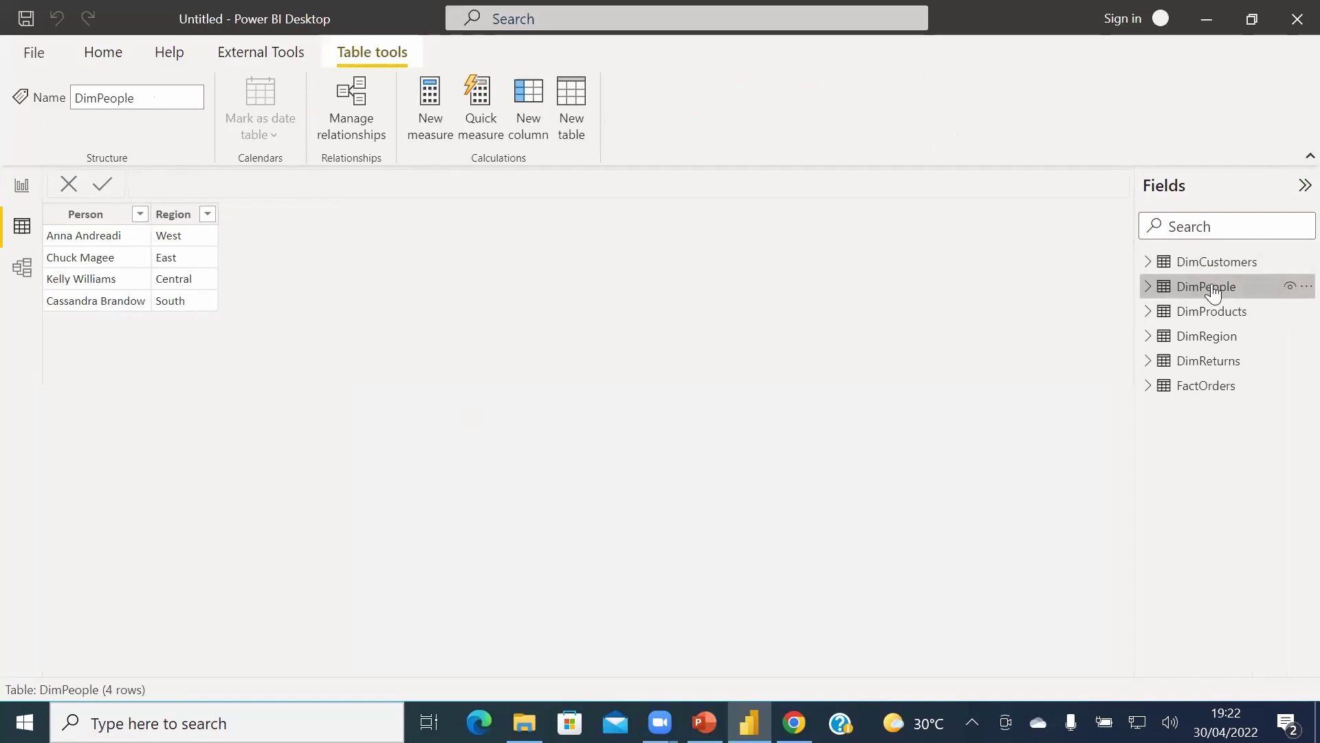
left_click(1188, 318)
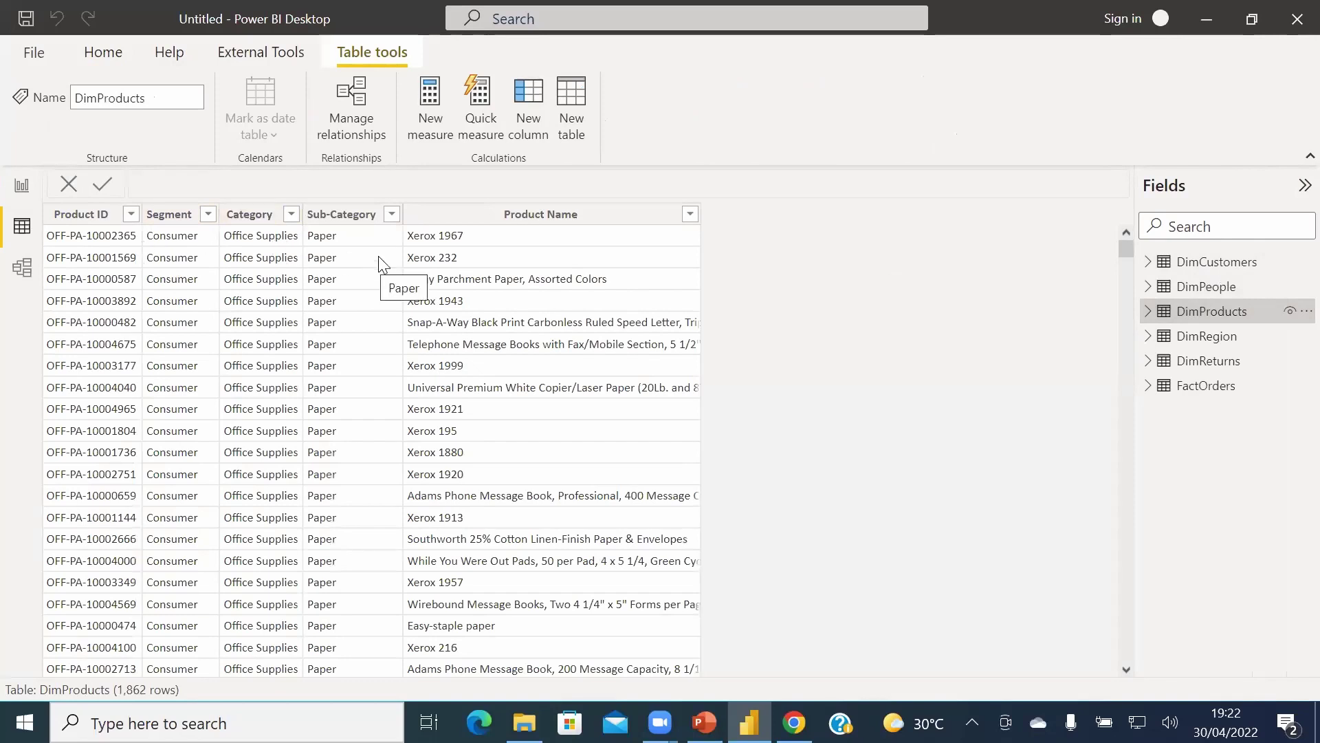
scroll(269, 368, "down", 10)
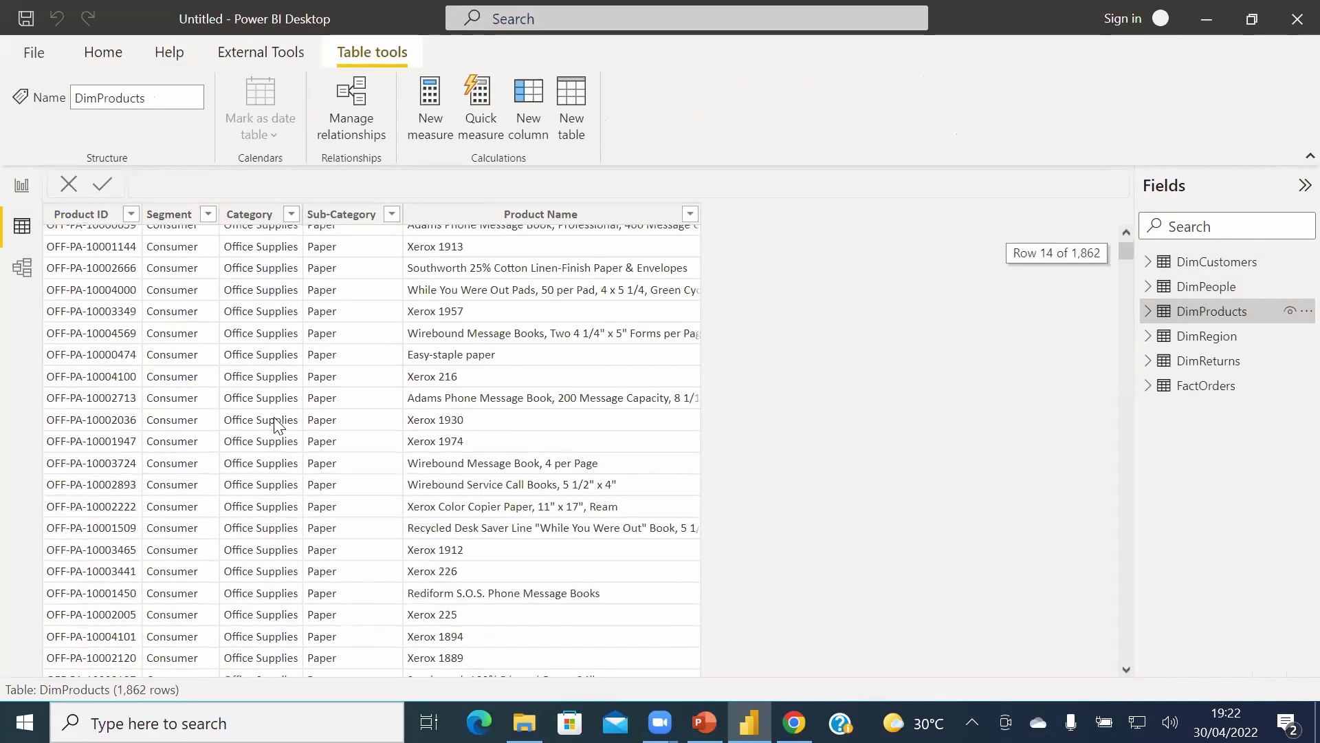
scroll(277, 426, "up", 10)
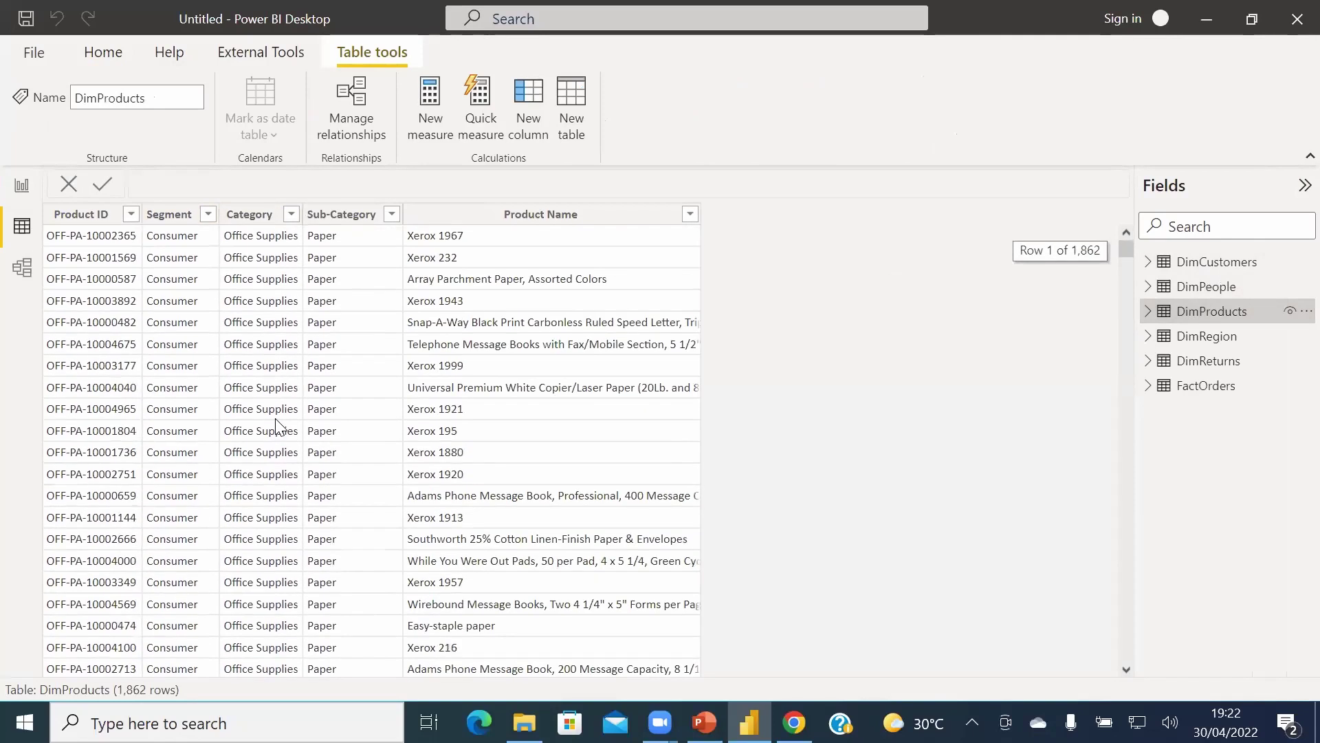
- Browse the rows of DimRegion, DimReturns and FactOrders in the Data view
left_click(1205, 337)
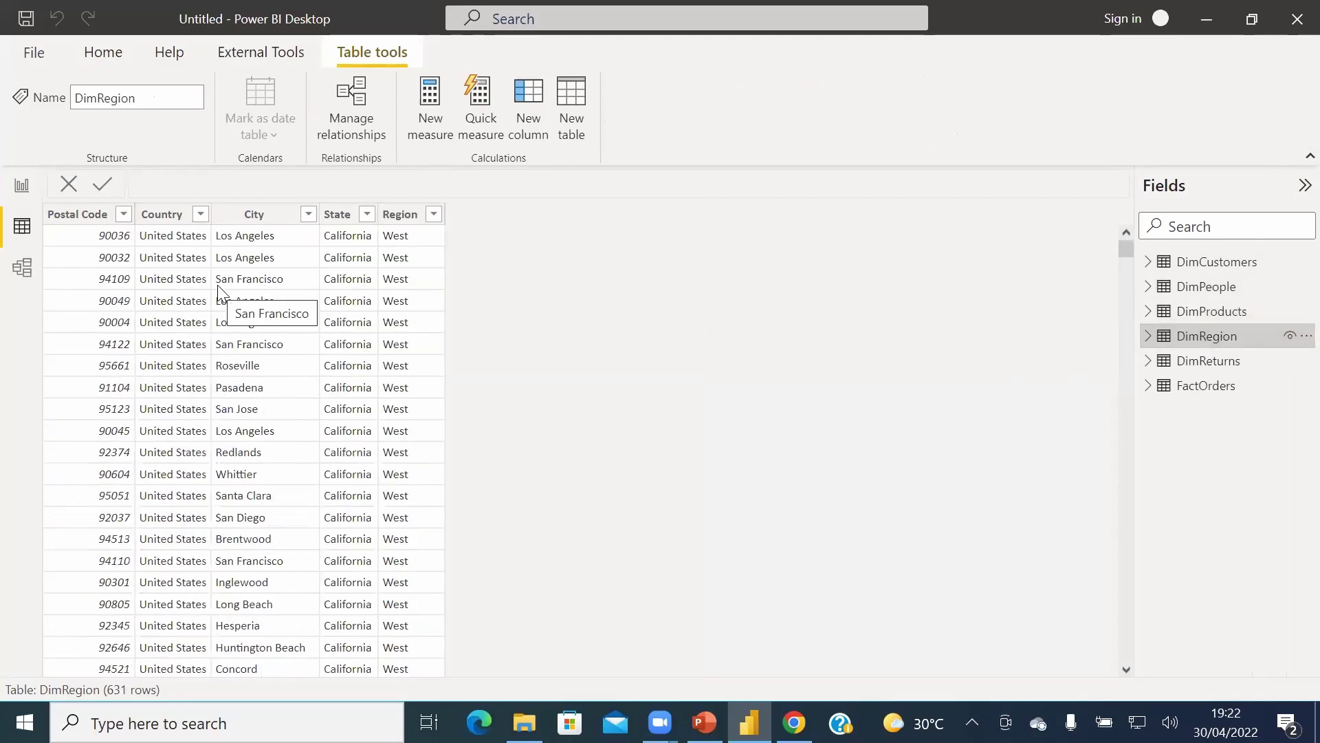
scroll(220, 296, "down", 15)
scroll(306, 406, "down", 20)
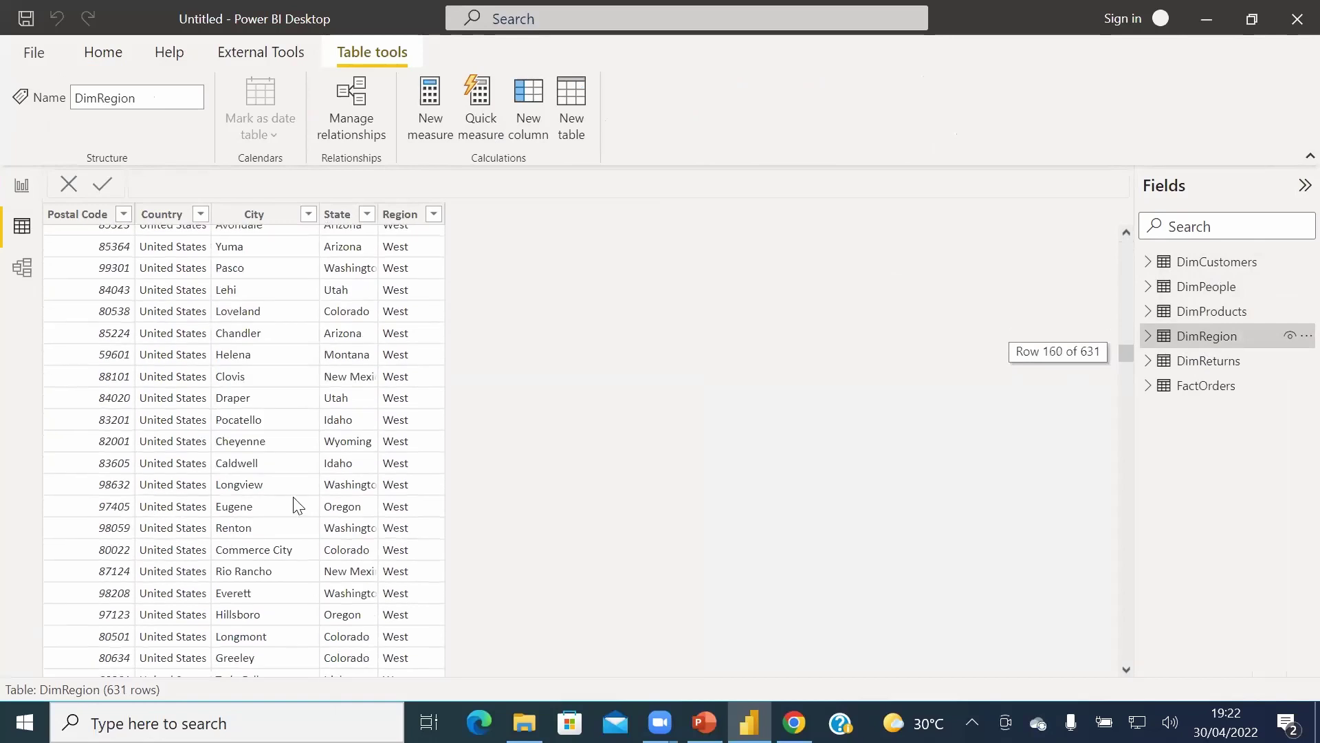
left_click(1209, 361)
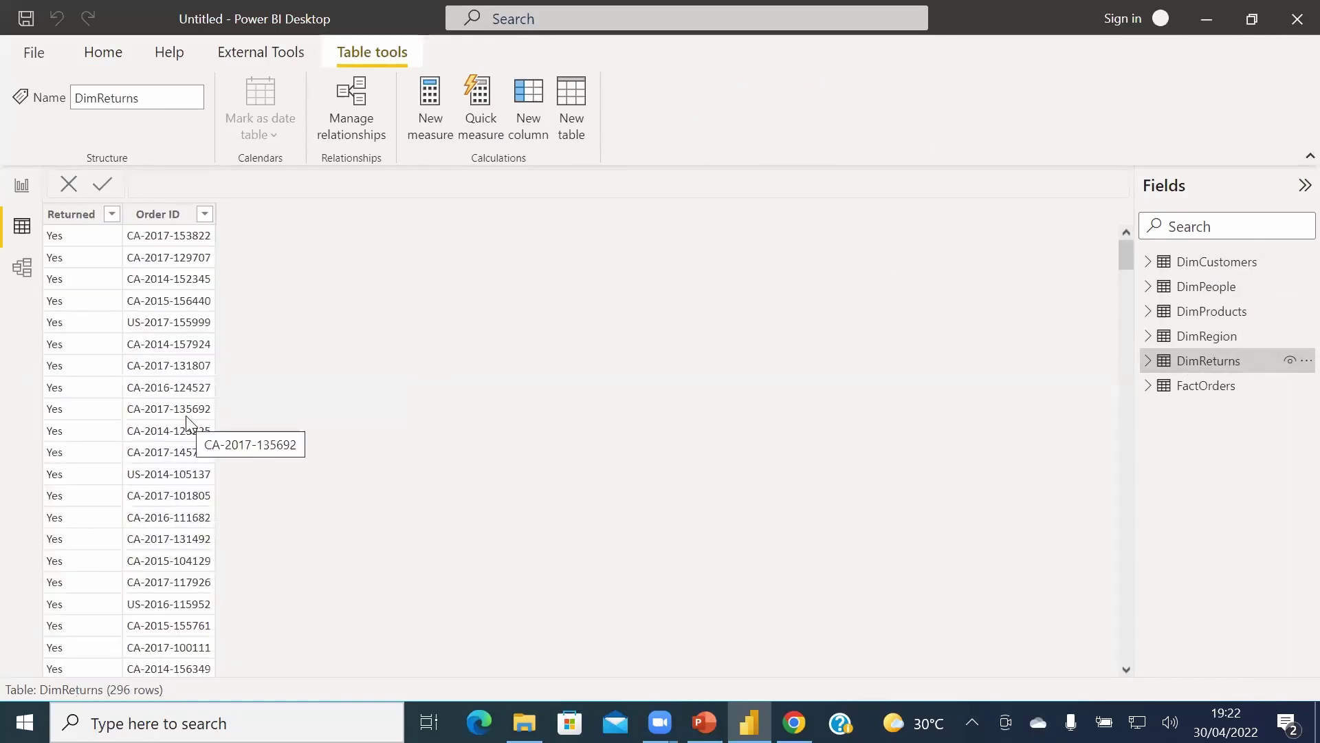
left_click(1190, 386)
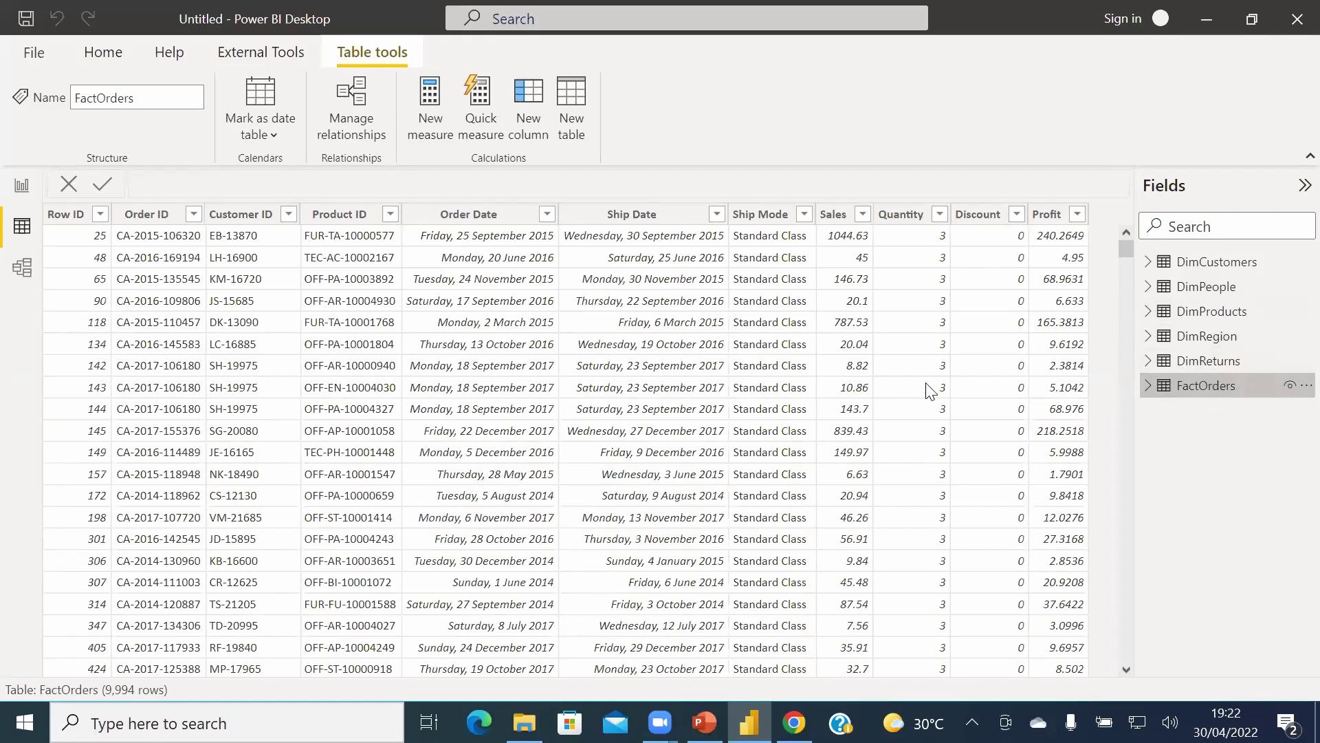
- Filter FactOrders to Product ID FUR-BO-10000112 to inspect that product's orders, and clear the filter again
left_click(390, 215)
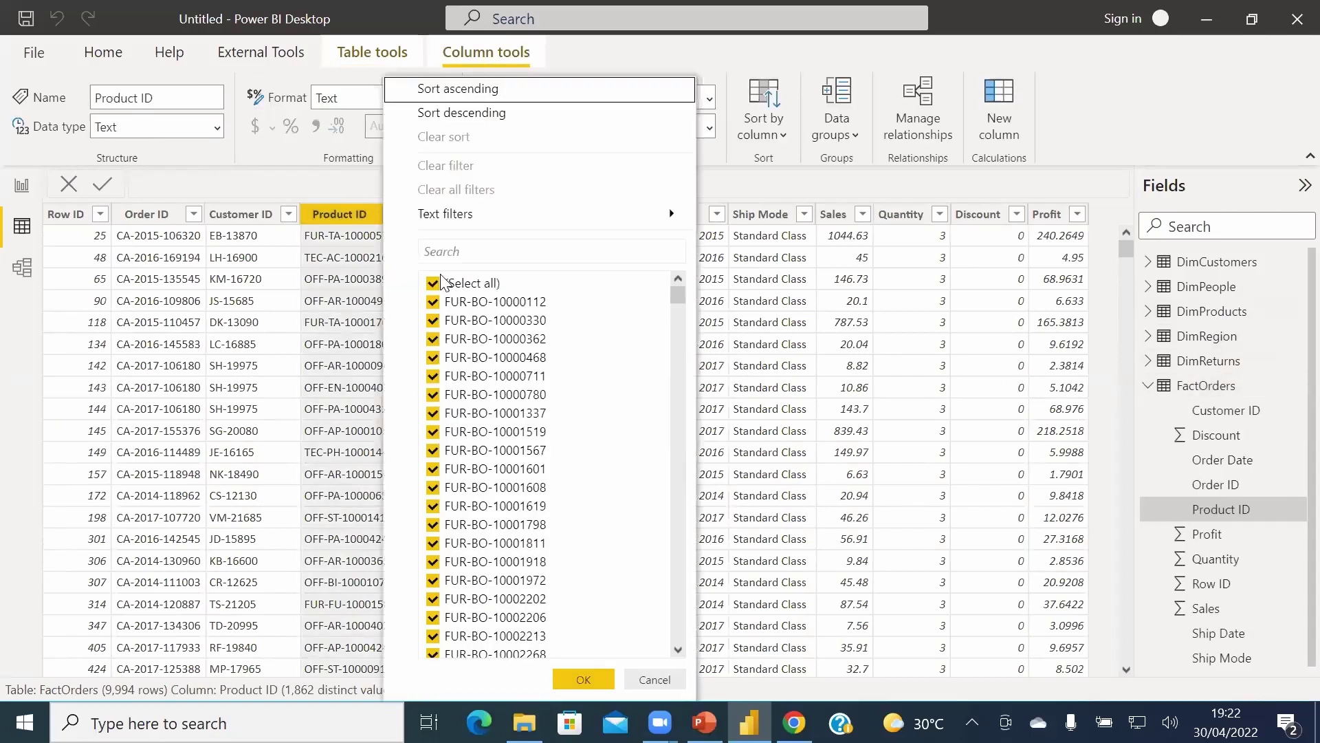
left_click(433, 284)
left_click(433, 301)
left_click(584, 679)
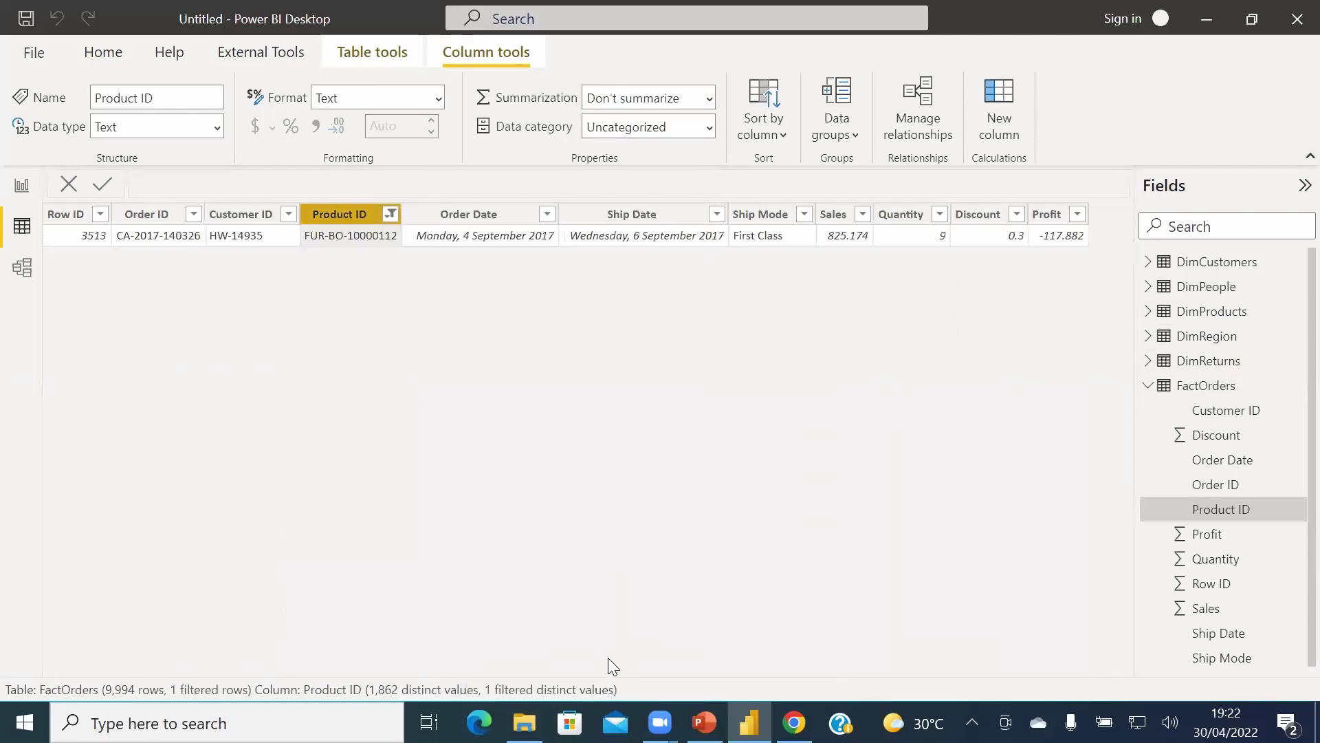
left_click(392, 217)
left_click(484, 171)
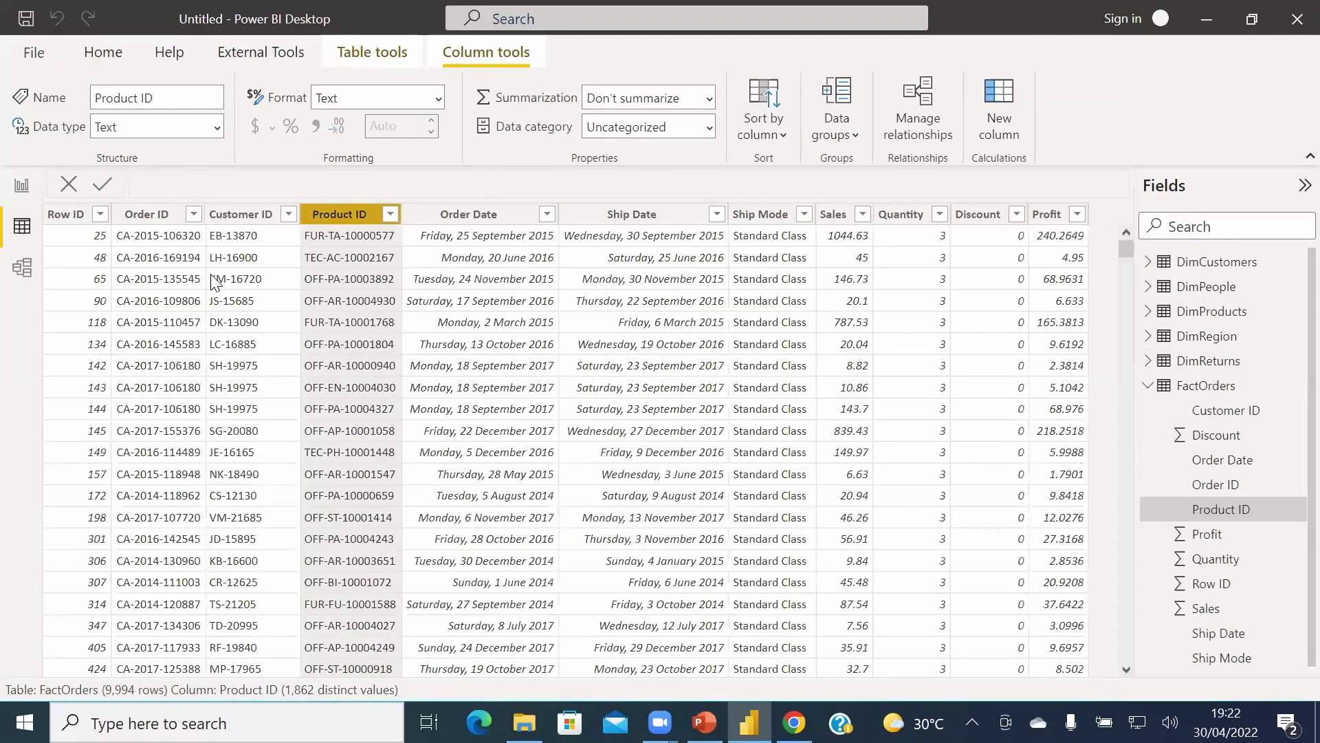
- Examine the Customer ID and Order Date columns of the FactOrders table
left_click(245, 216)
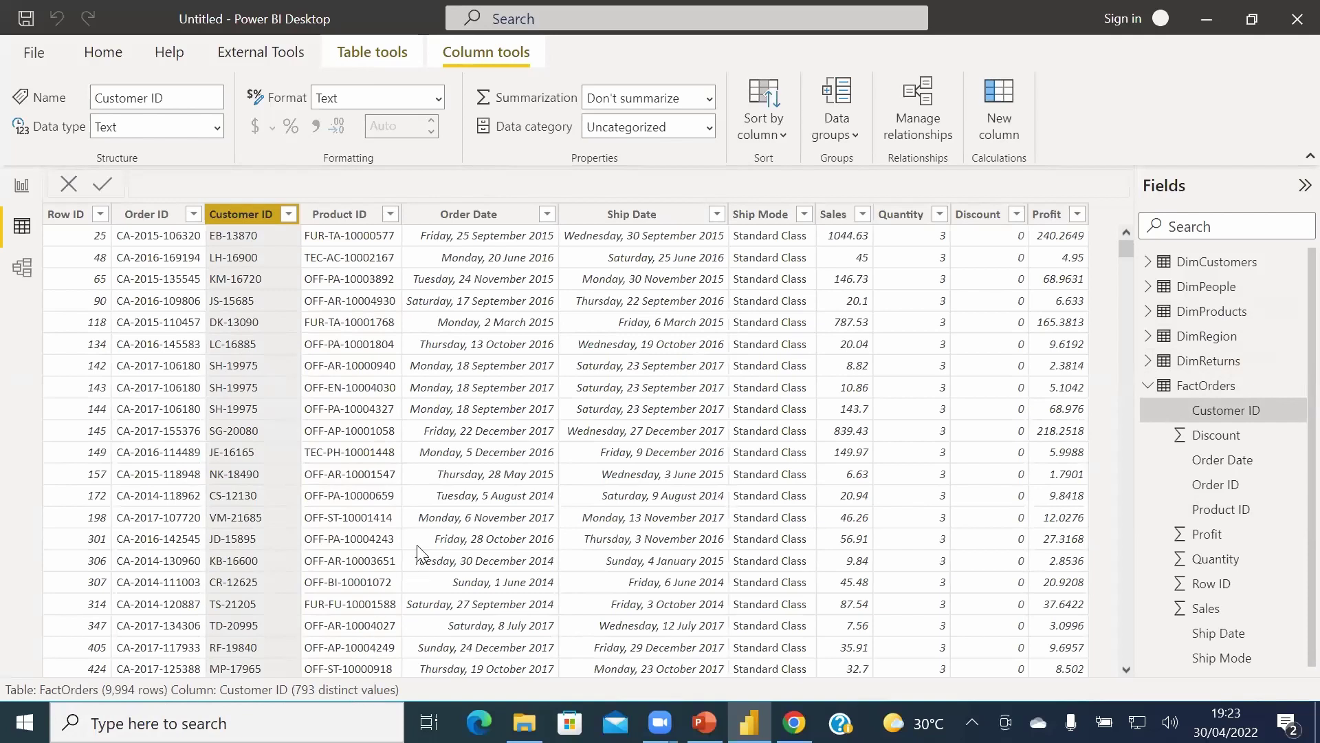
left_click(454, 520)
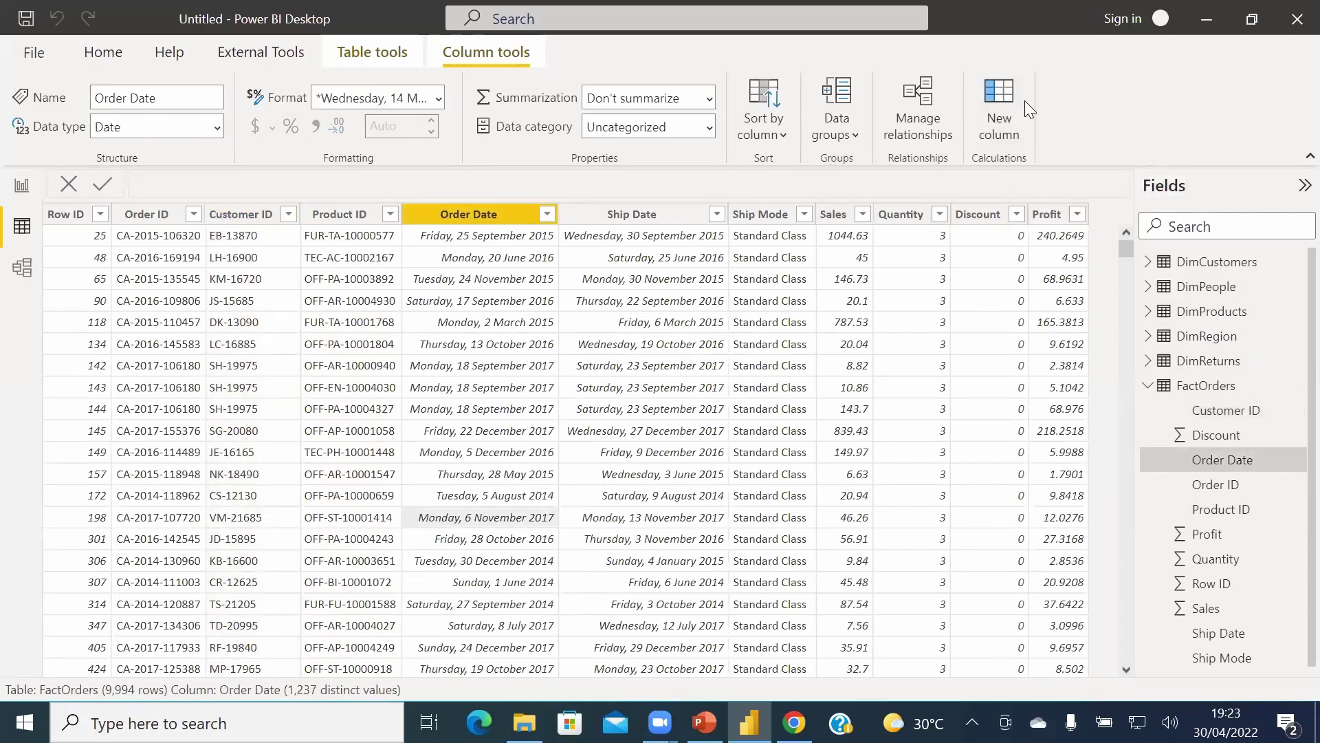
left_click(484, 494)
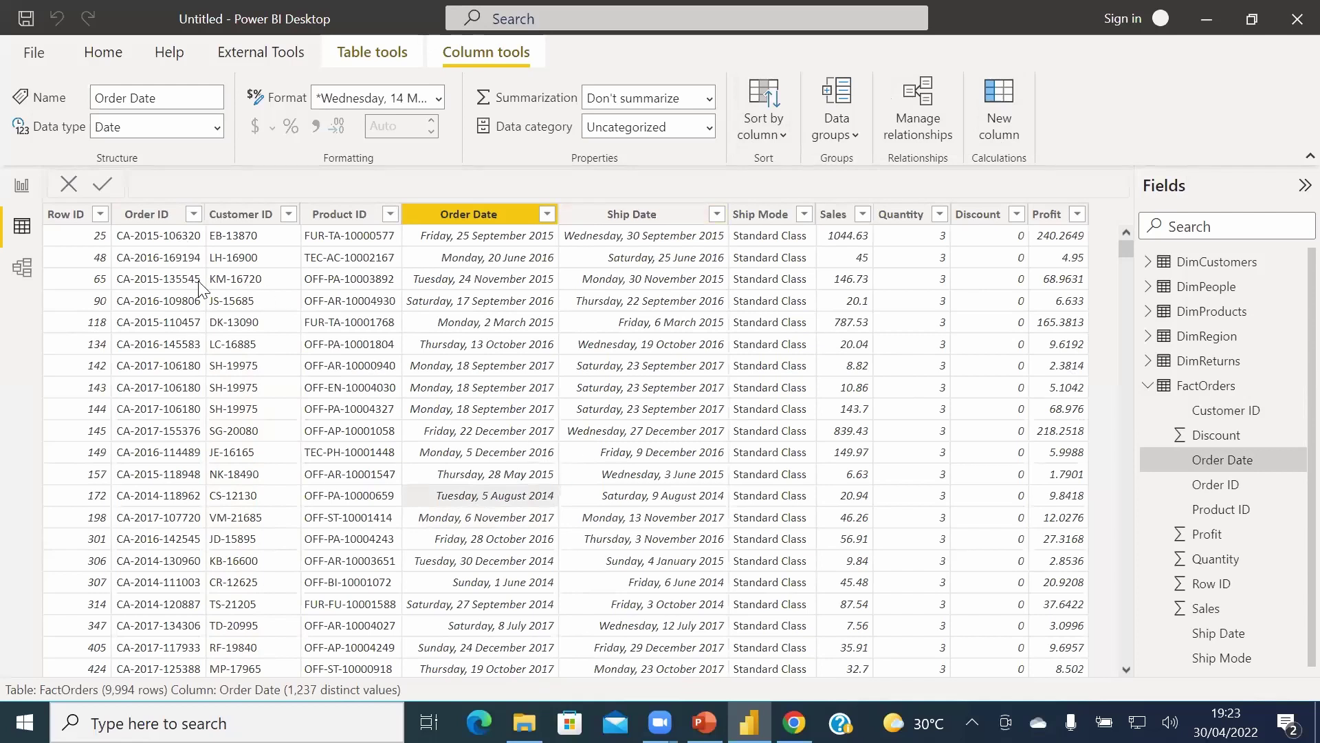
- Open the Model view, collapse the Fields and Properties panes, and fit the whole relationship diagram to the screen
left_click(22, 267)
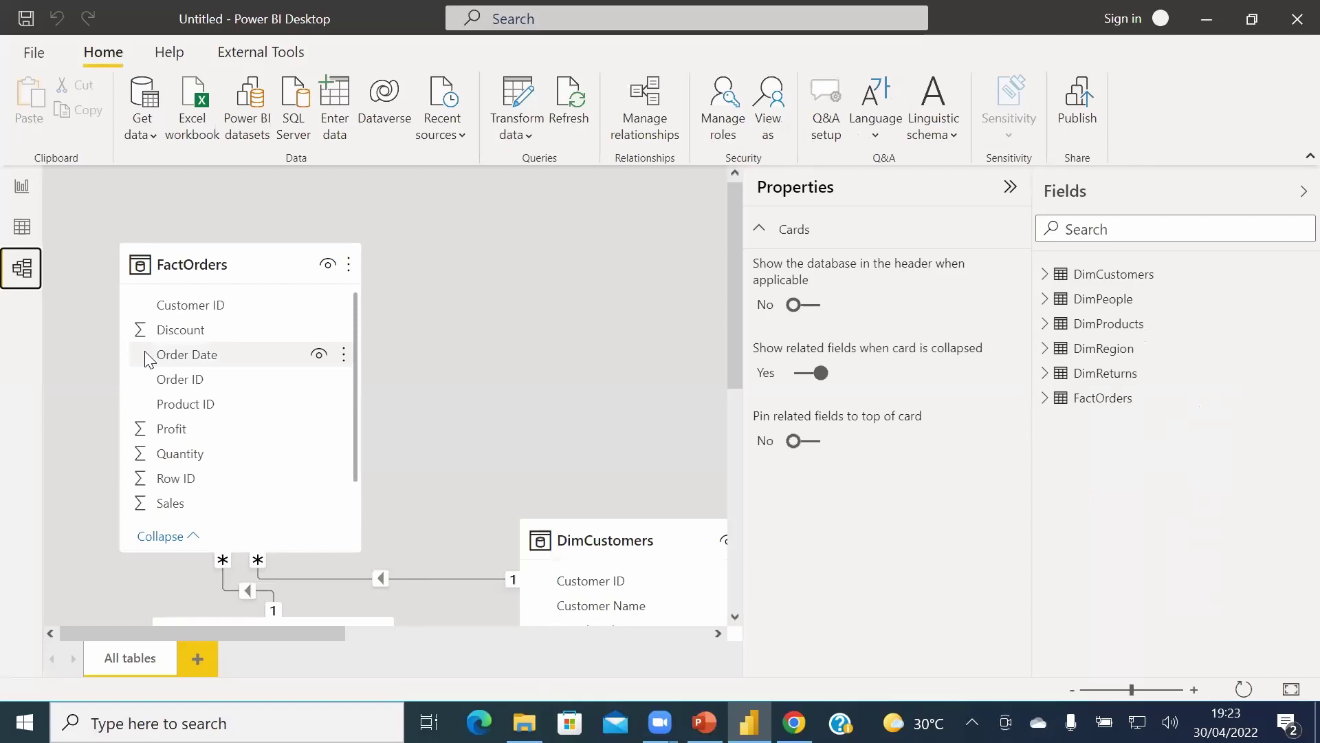
left_click(1296, 194)
left_click(1268, 194)
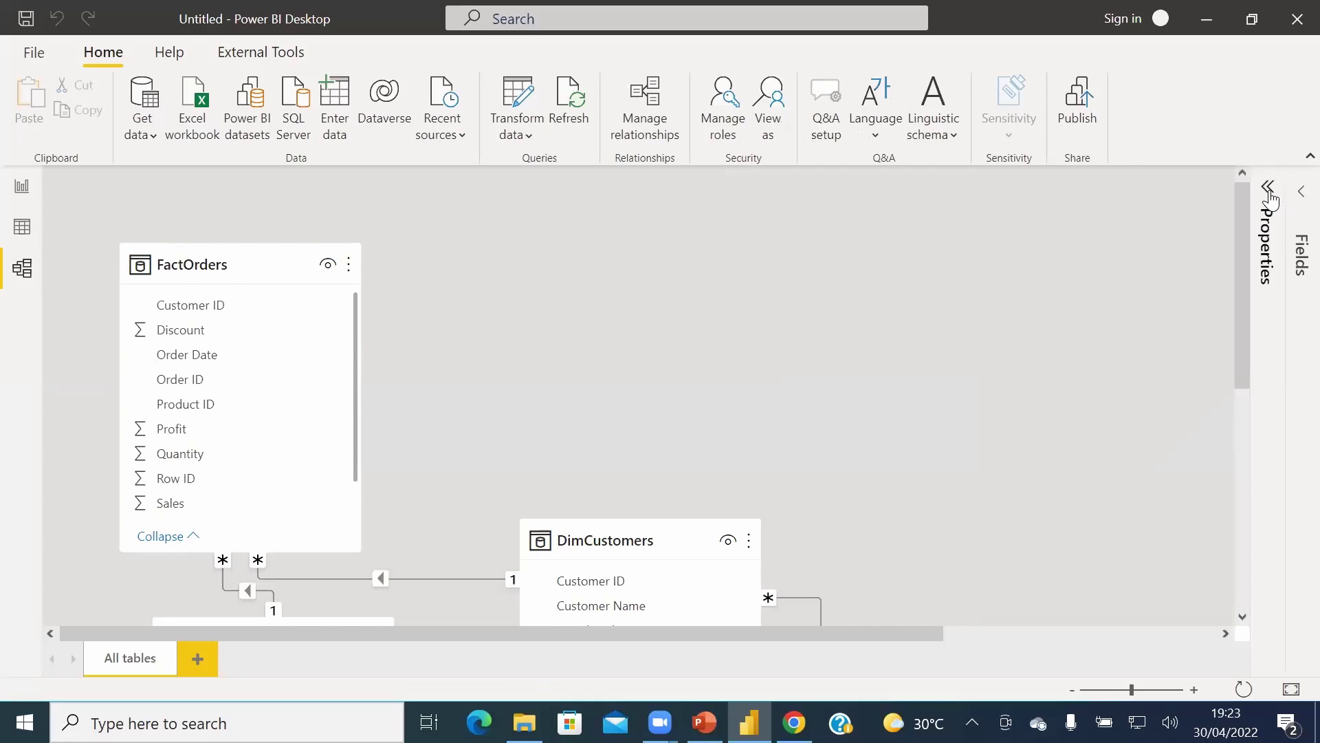
left_click(1291, 689)
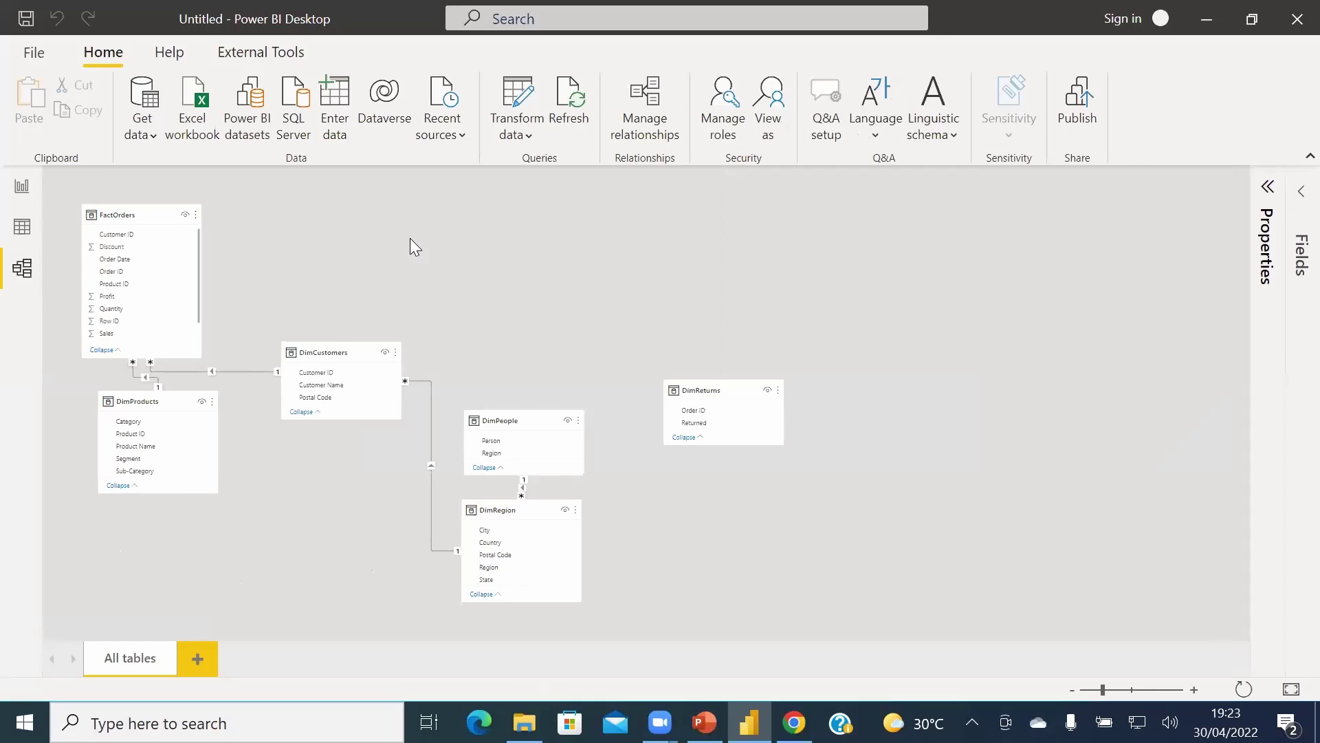
- Rearrange the model diagram by moving DimPeople higher above DimRegion and placing DimProducts directly below FactOrders with a wider gap
left_click_drag(524, 421, 556, 346)
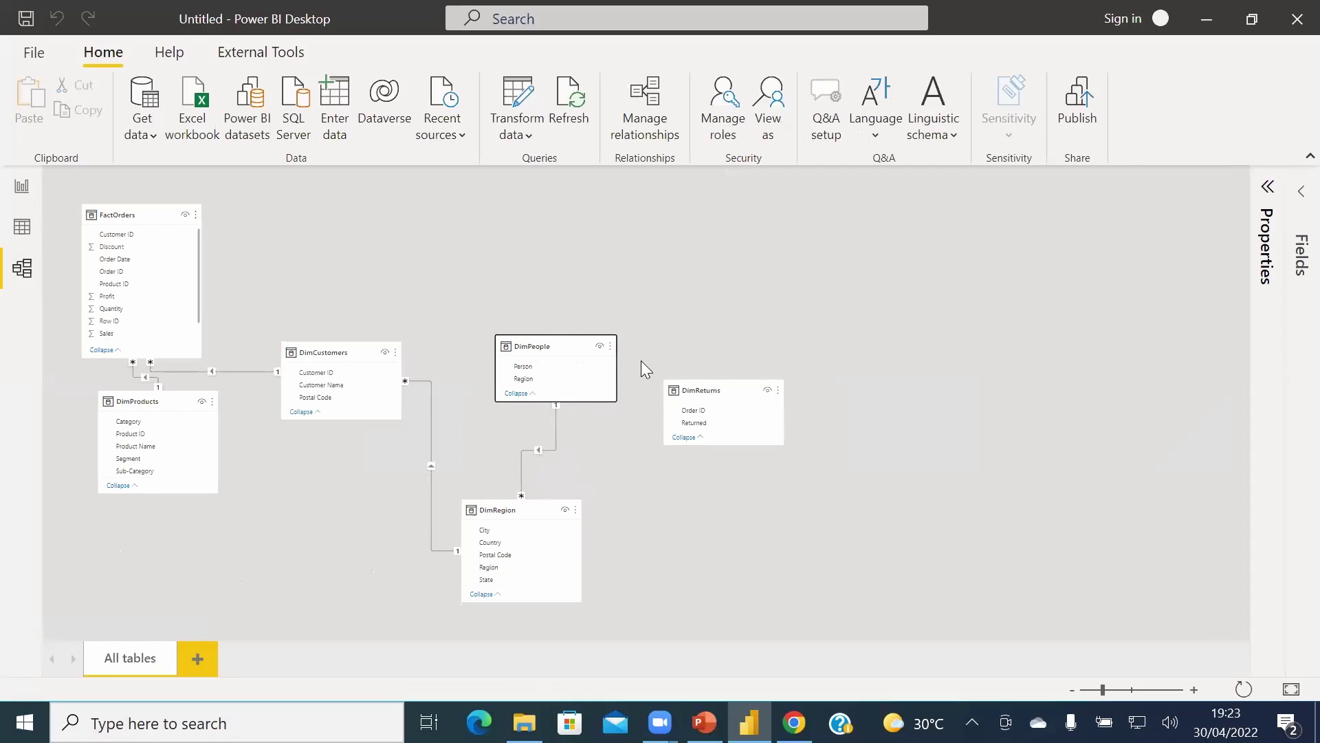
left_click(740, 286)
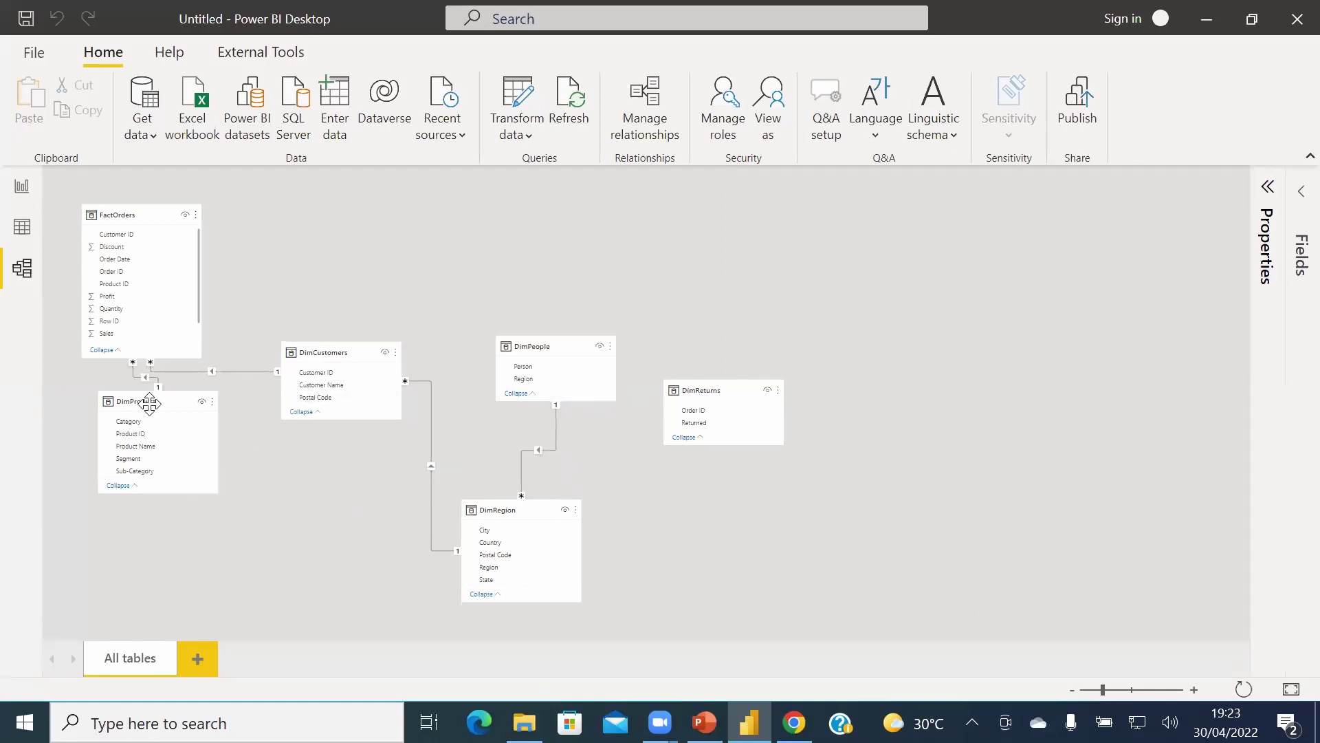
left_click(149, 402)
left_click_drag(149, 402, 127, 464)
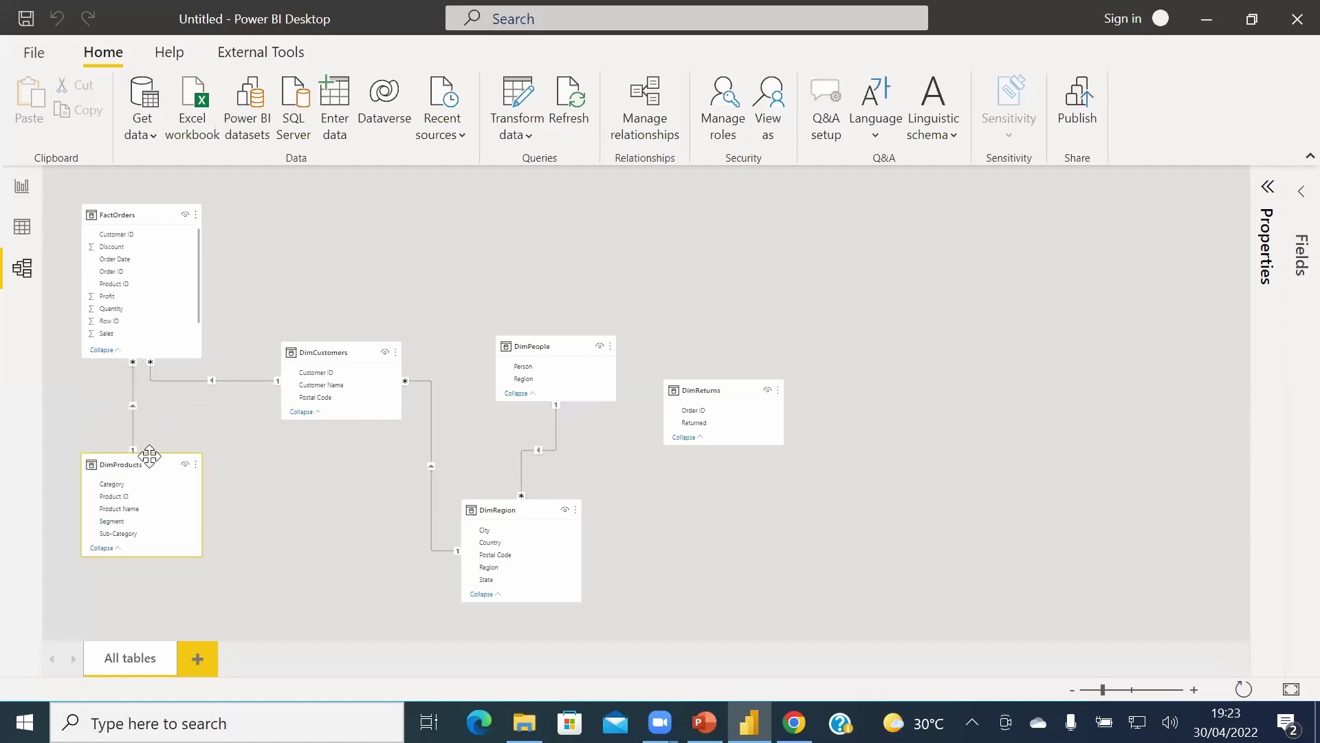
left_click(317, 468)
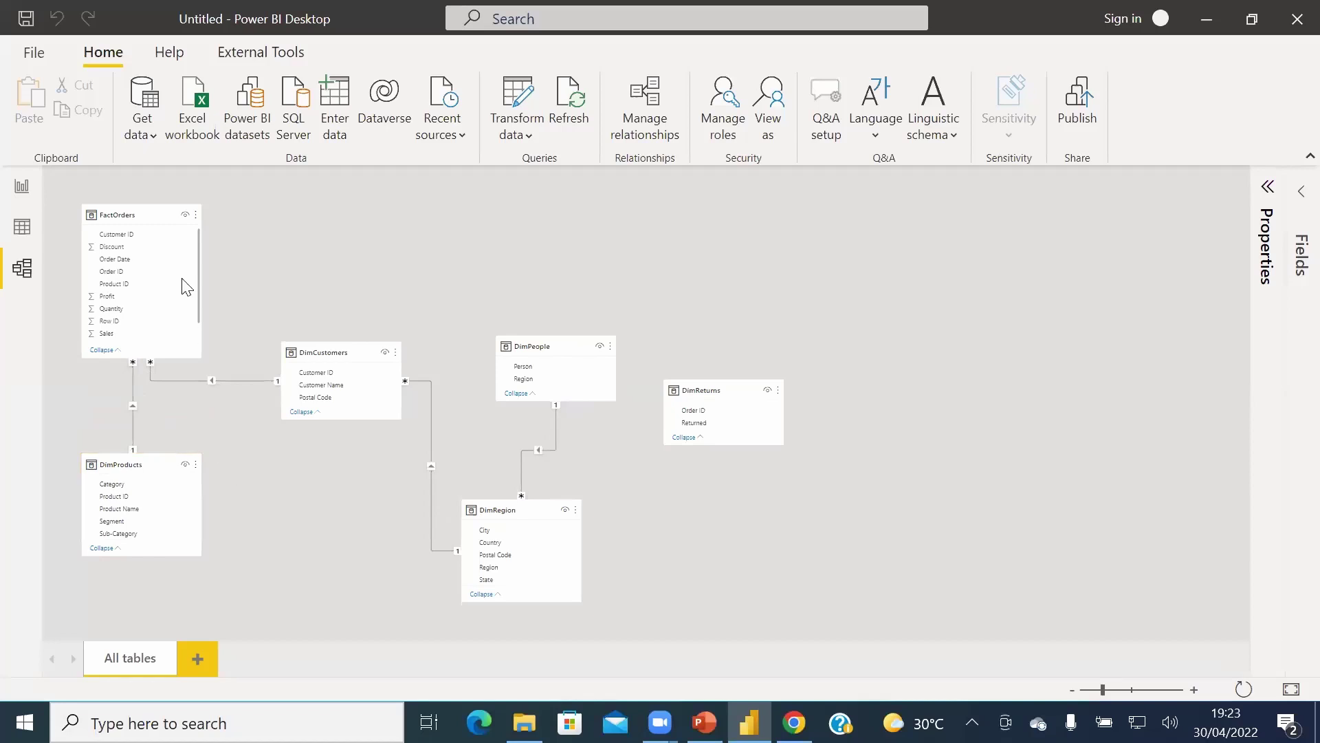
left_click(130, 209)
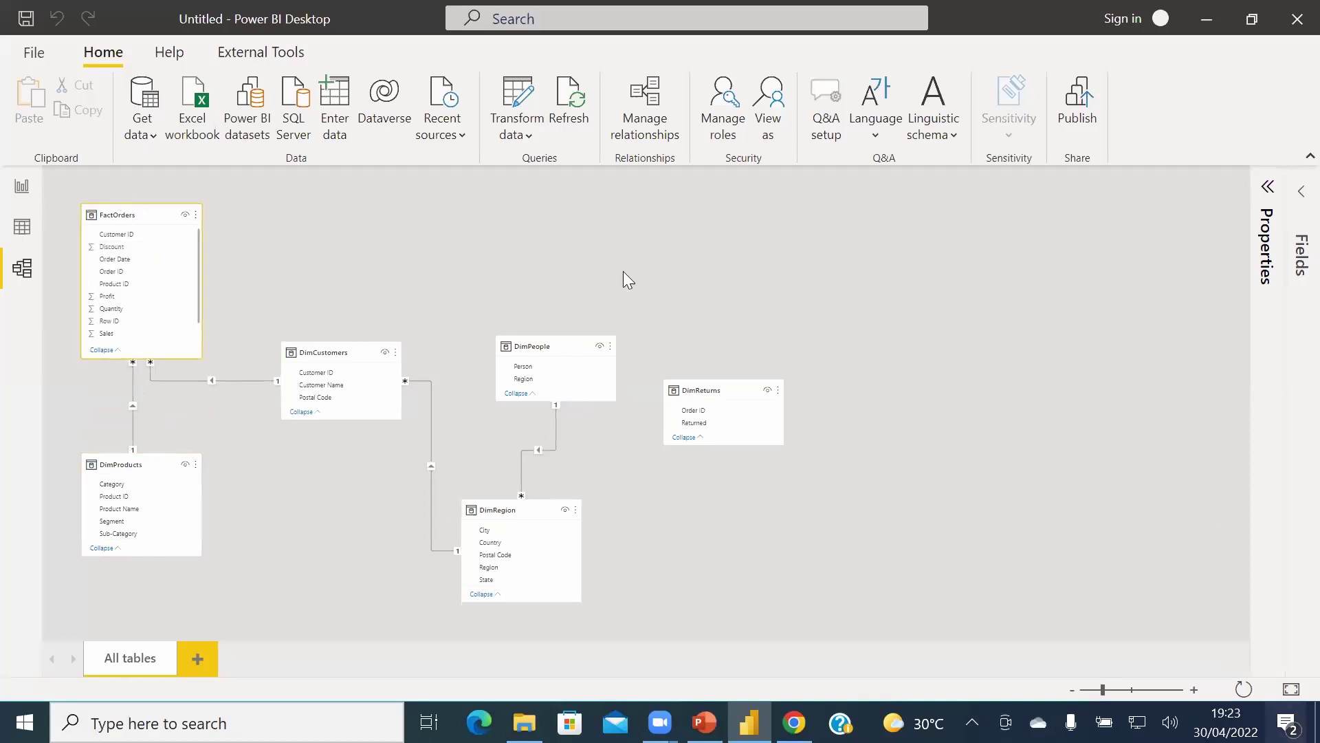
left_click(206, 722)
type("z")
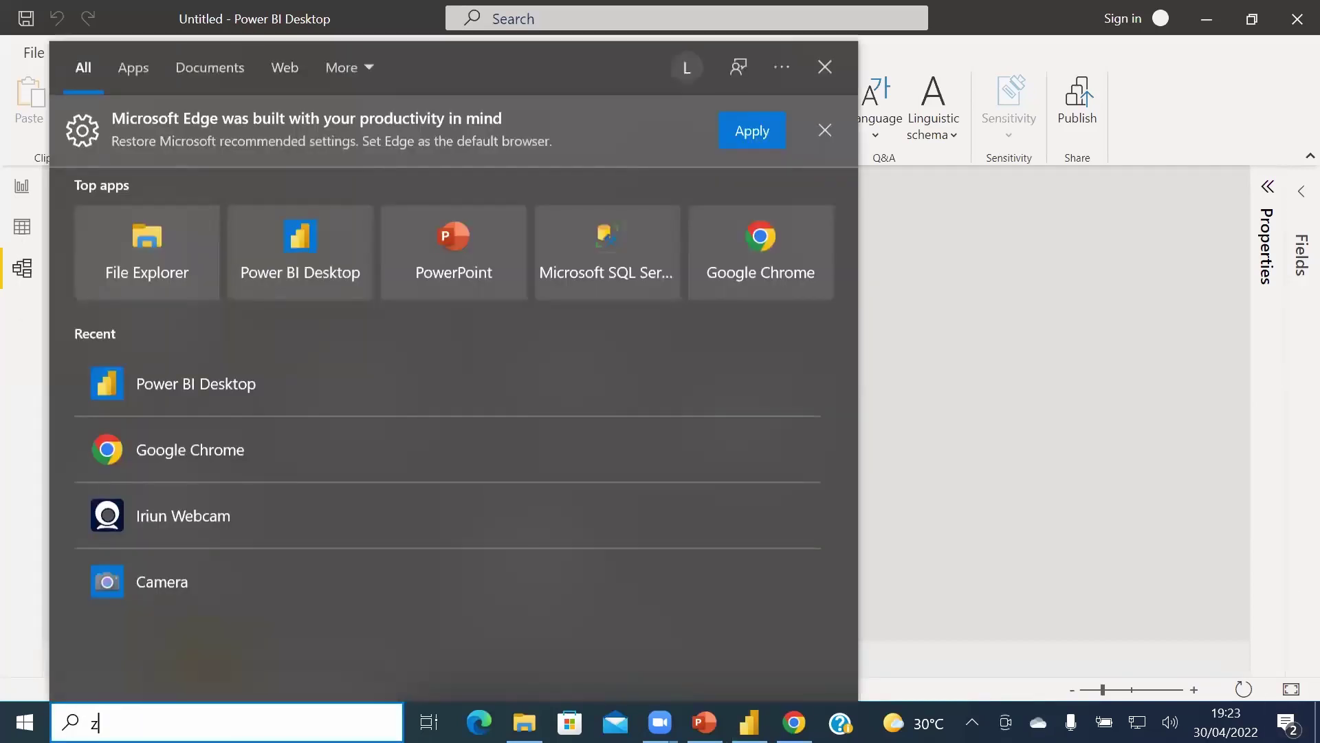
type("oome")
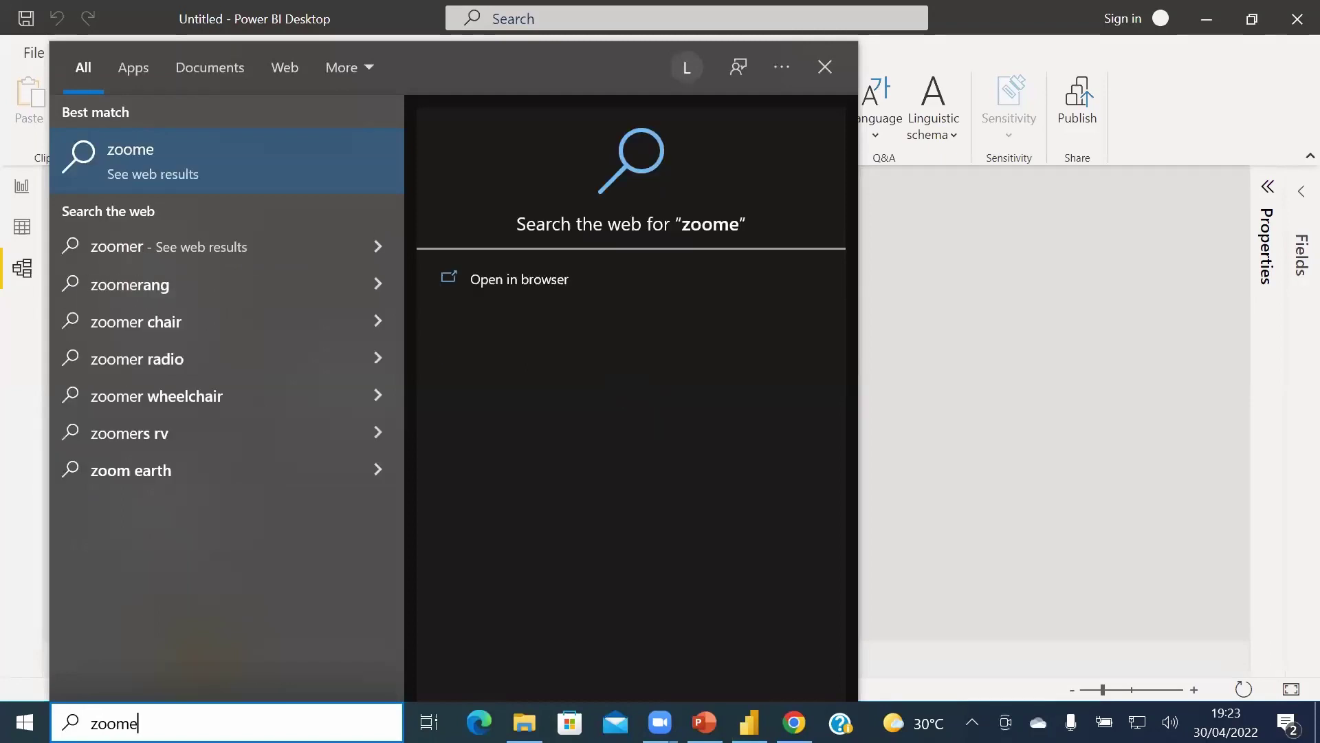
key("BackSpace")
key("BackSpace")
key("BackSpace")
key("BackSpace")
key("BackSpace")
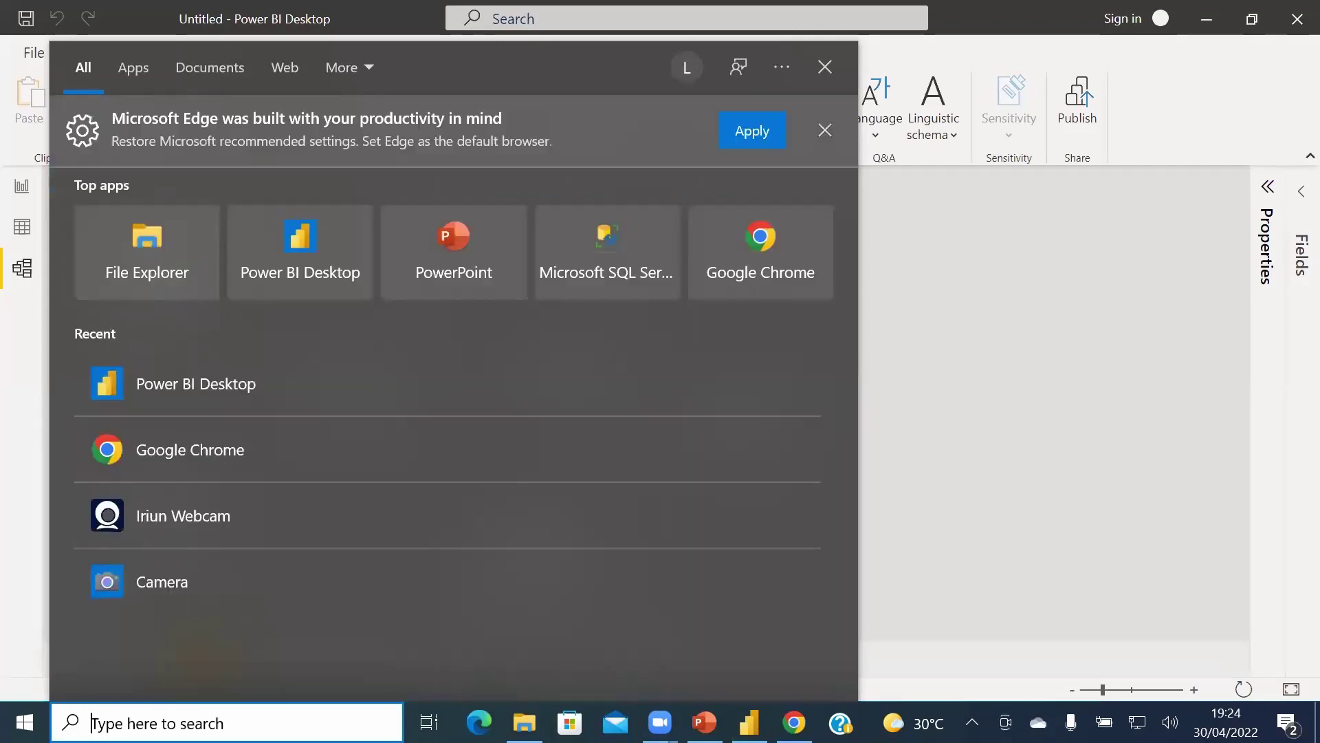
left_click(1029, 580)
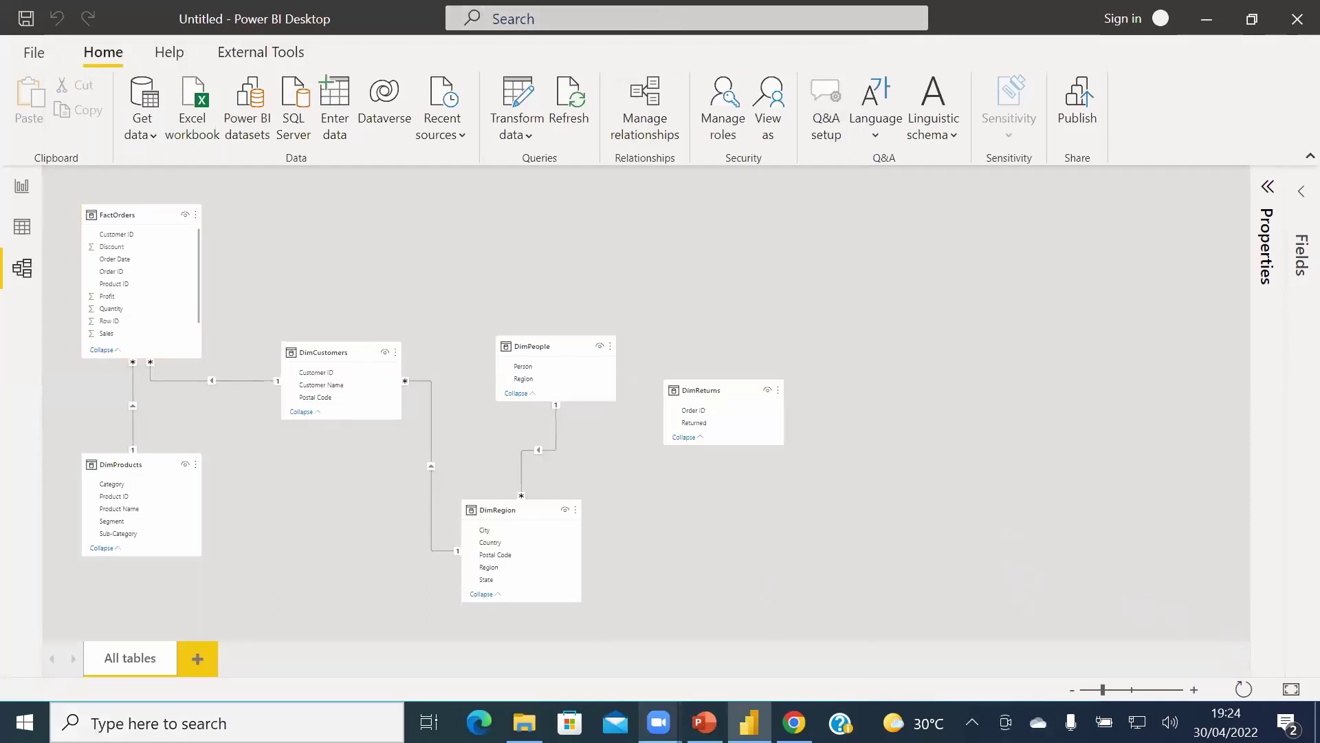
mouse_move(659, 722)
left_click(654, 651)
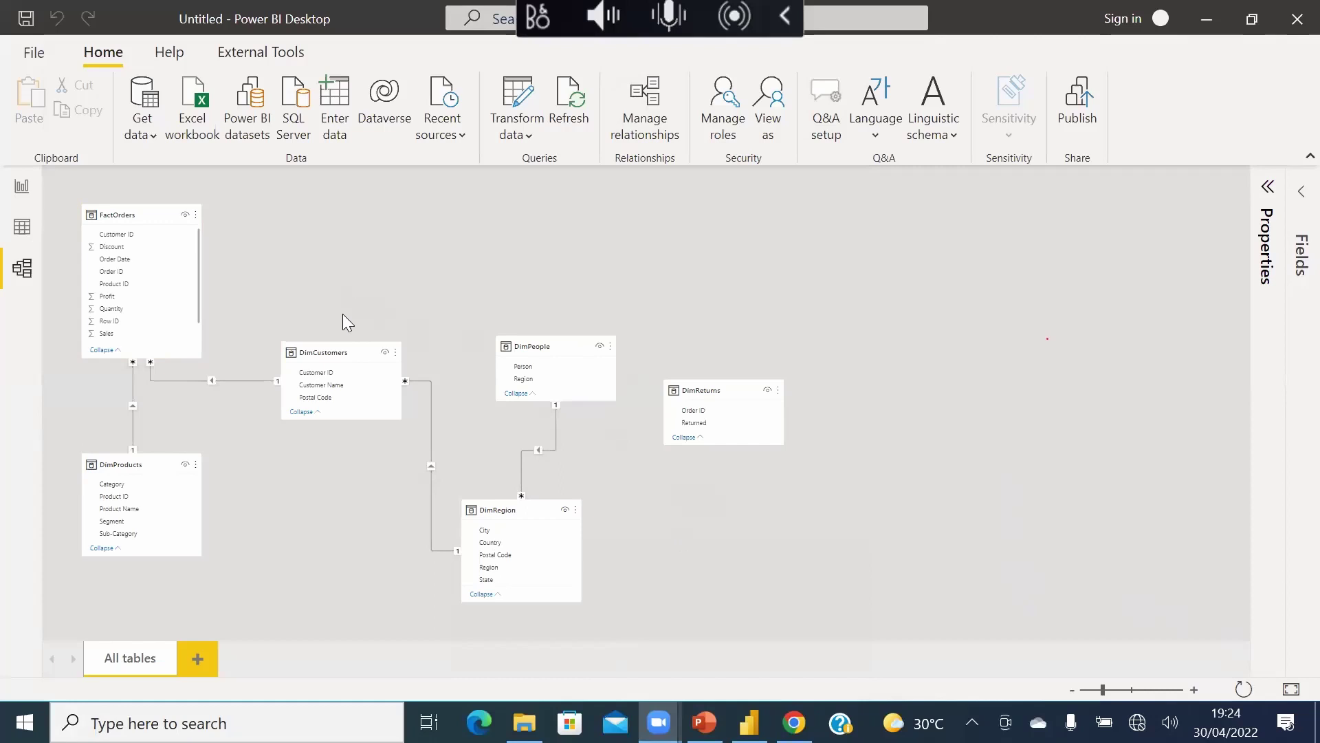
- Collapse the ribbon and adjust the model diagram's zoom so that all six tables fit on the canvas
left_click(1118, 690)
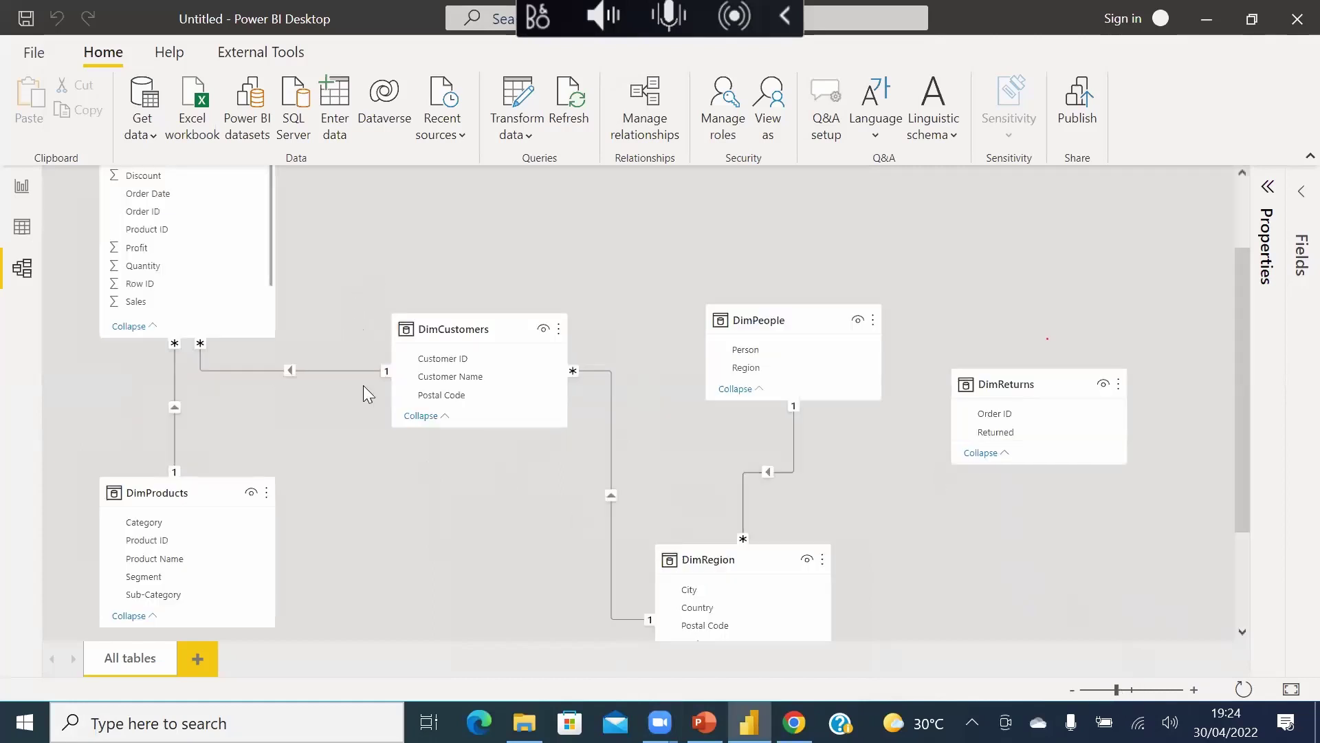
left_click(1308, 157)
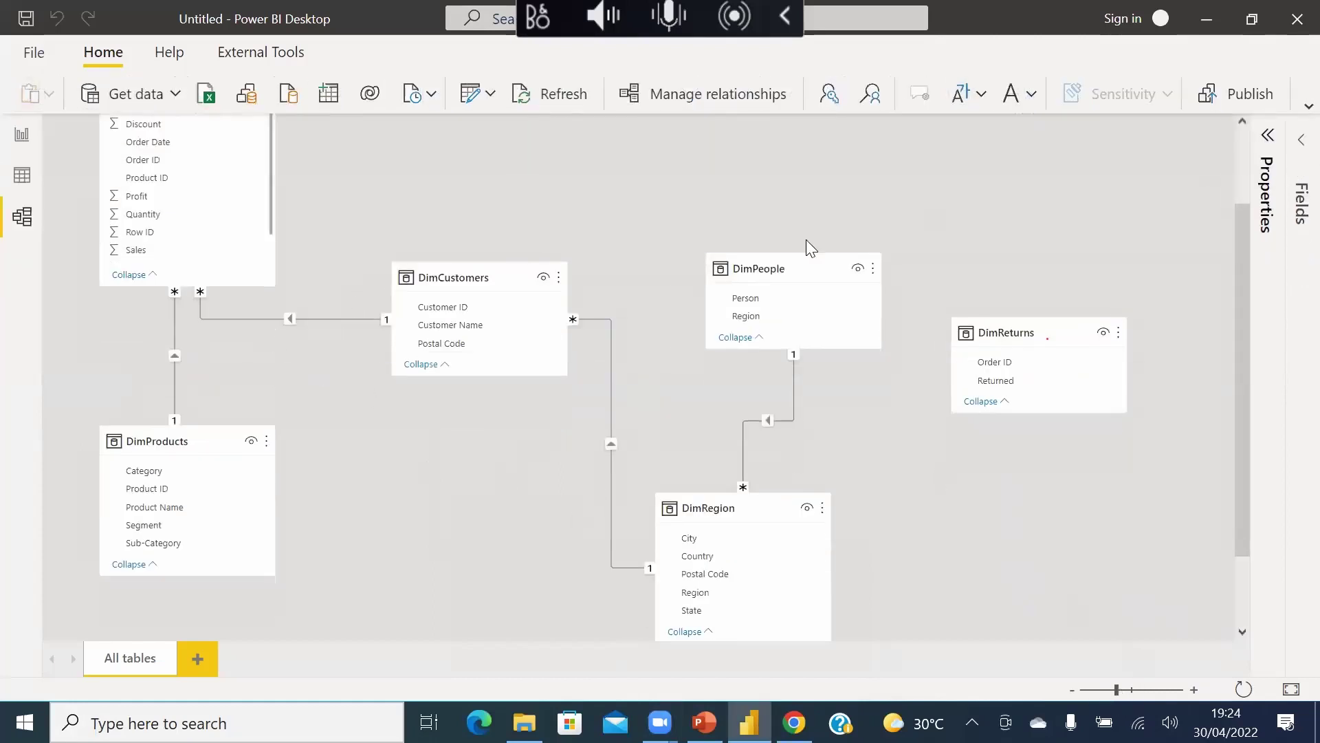
left_click_drag(1115, 691, 1104, 690)
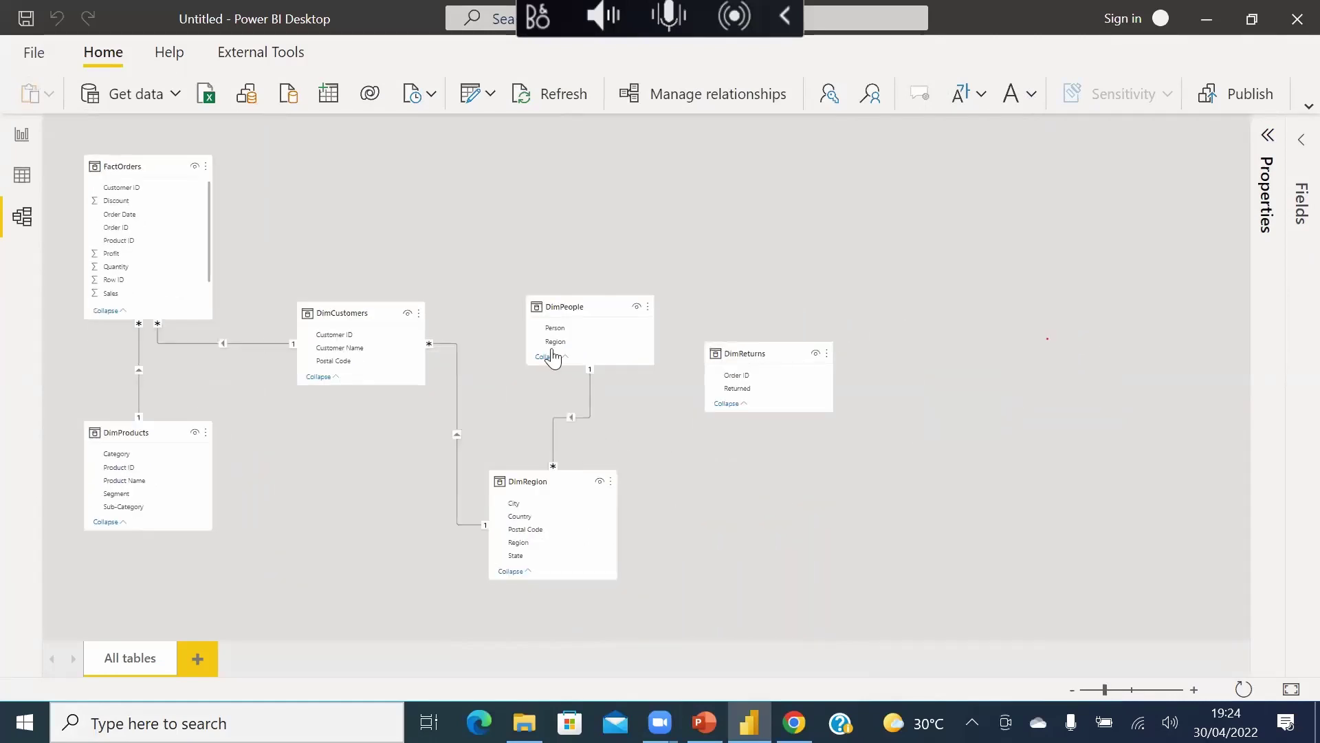
- Examine the relationship between the FactOrders and DimProducts tables in the model diagram
left_click(106, 156)
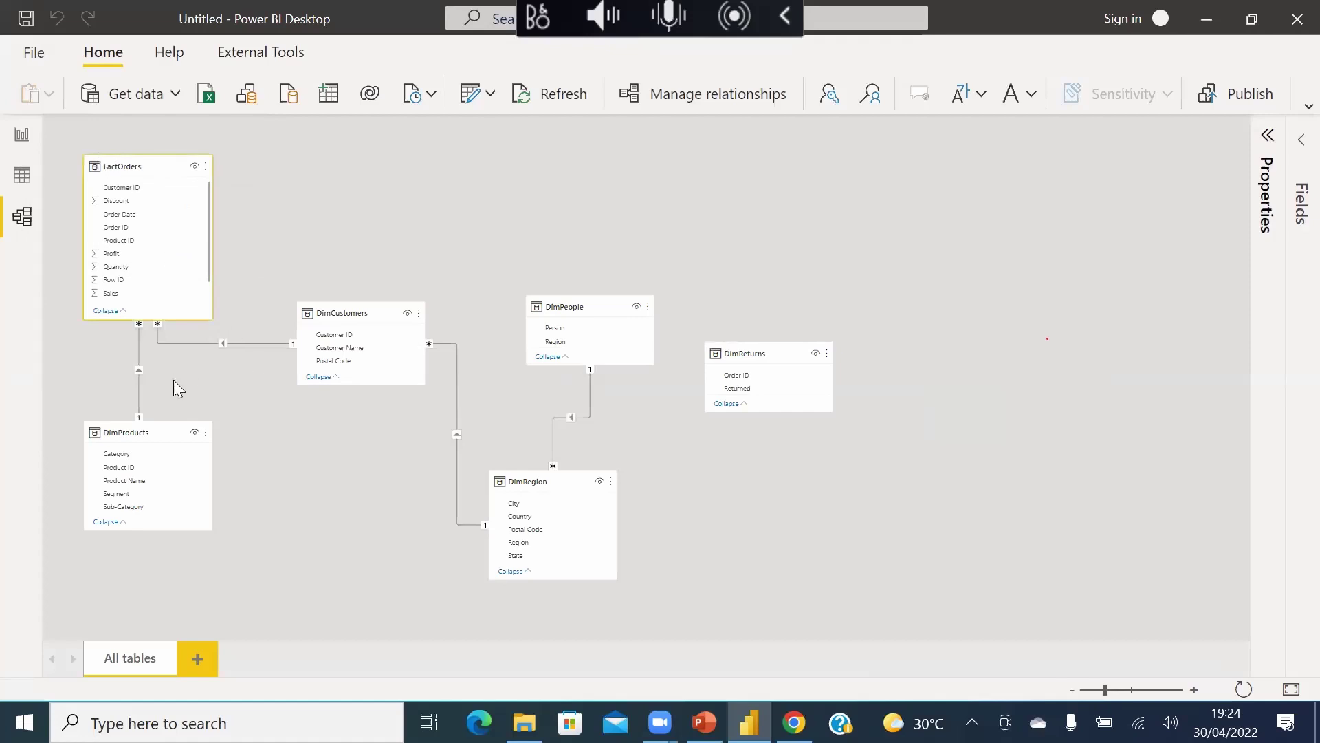
left_click(142, 431)
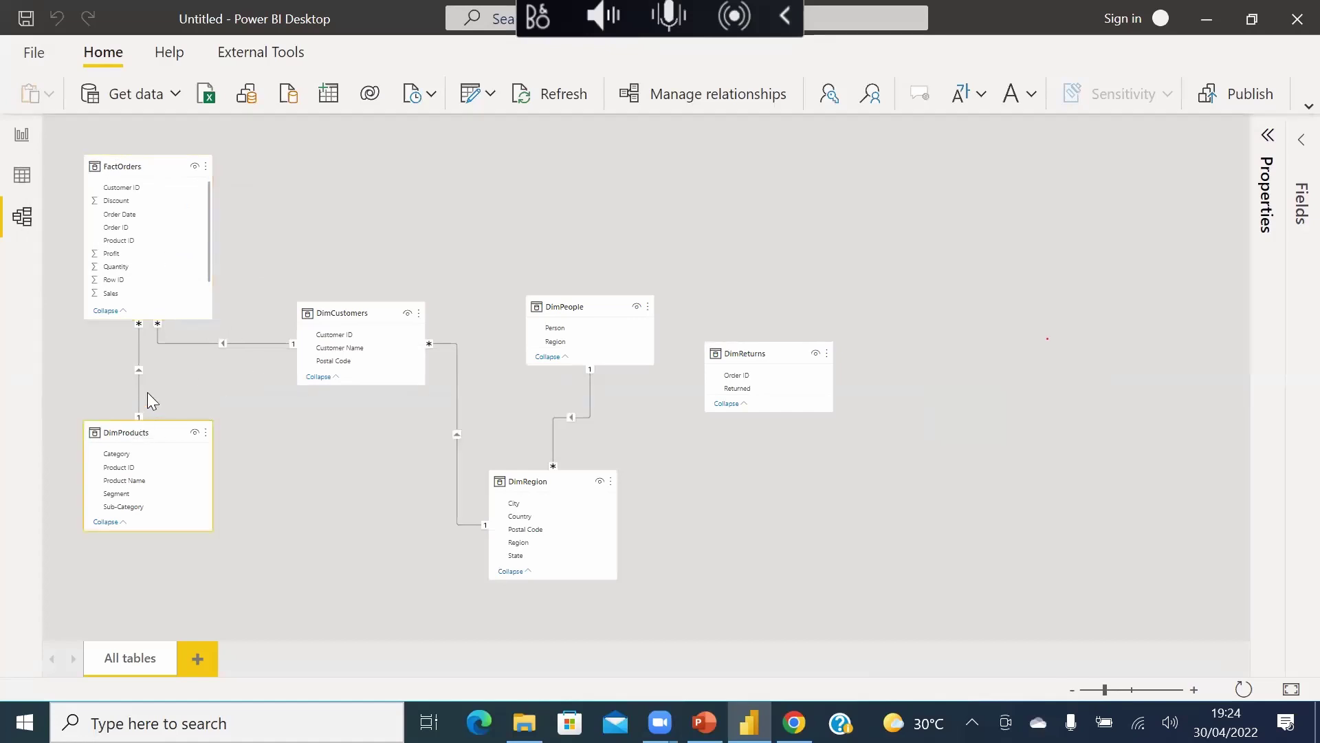
left_click(190, 386)
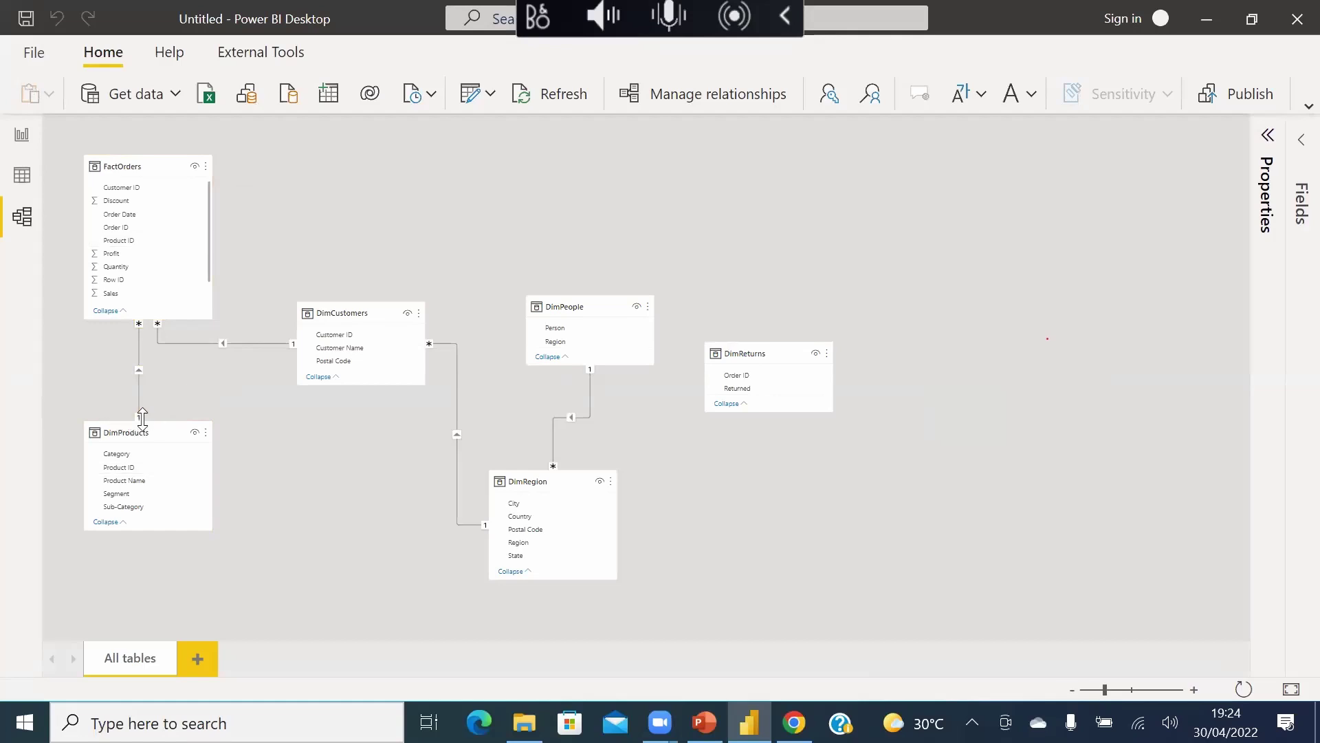
- Examine the relationship lines linking FactOrders to DimProducts, DimCustomers to DimRegion, and DimRegion to DimPeople in the model diagram
left_click(139, 329)
left_click(544, 481)
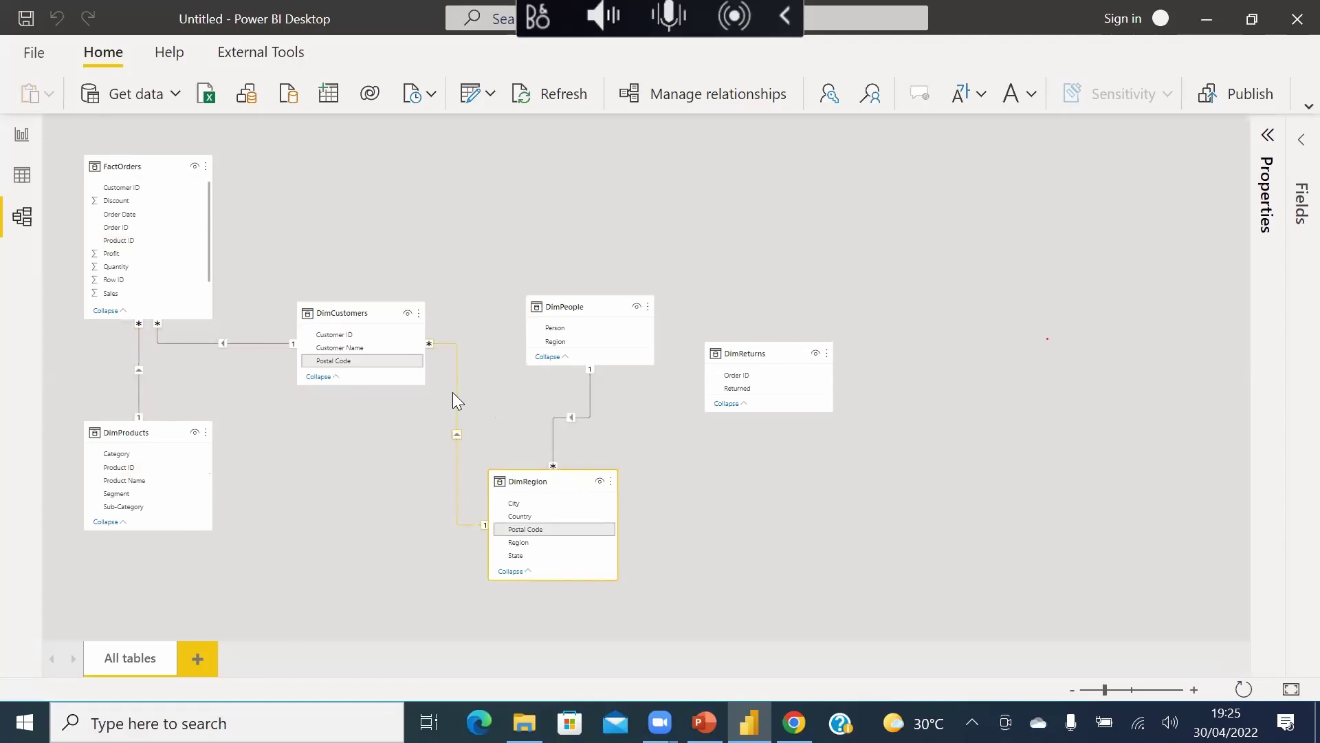
left_click(560, 429)
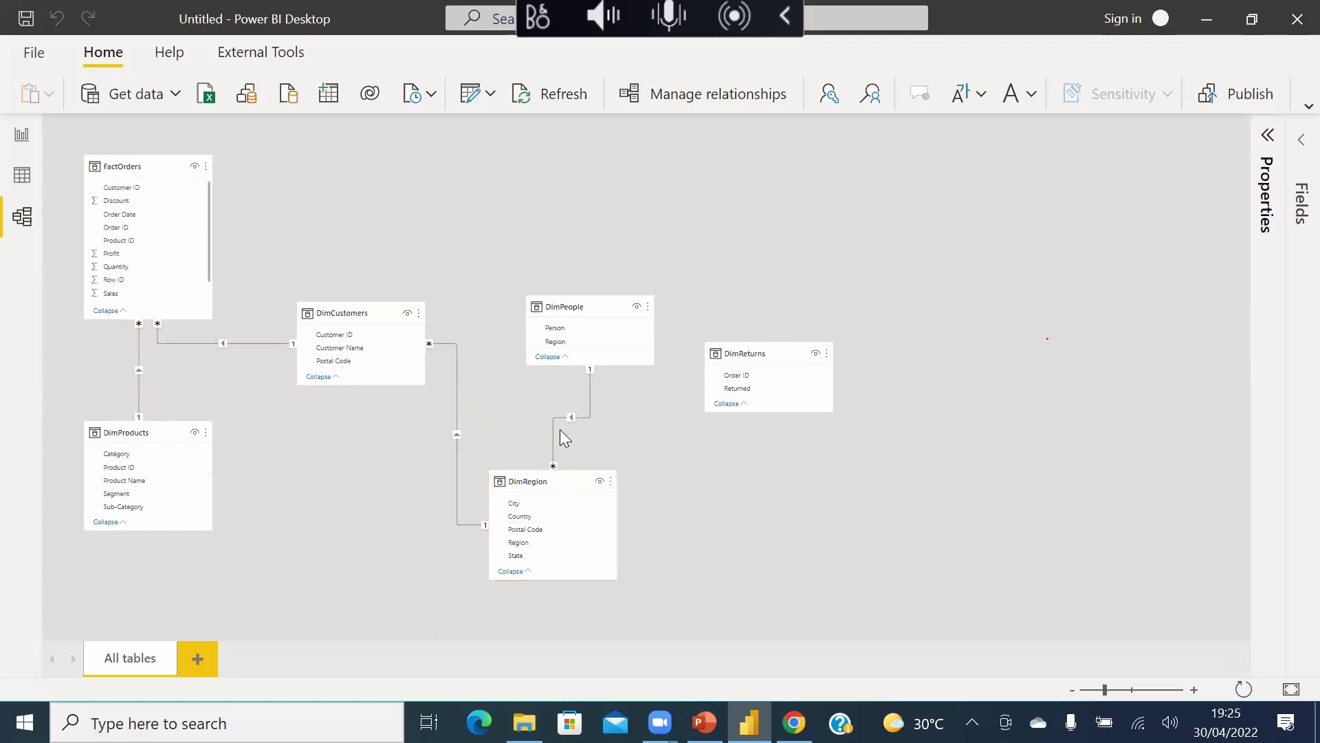
left_click(556, 429)
- Move the DimReturns table beside FactOrders, above DimCustomers, and relate its Order ID column to Order ID in FactOrders
left_click_drag(772, 345, 397, 126)
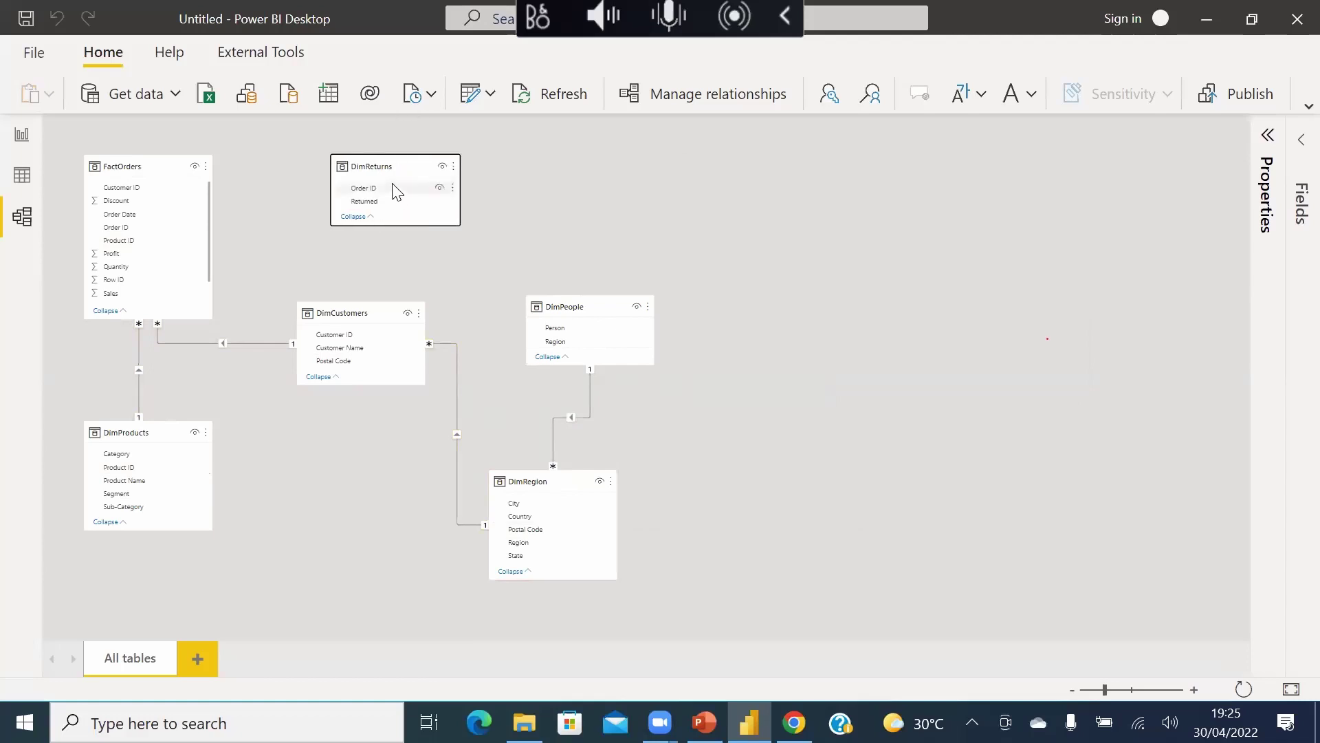
left_click_drag(397, 192, 155, 238)
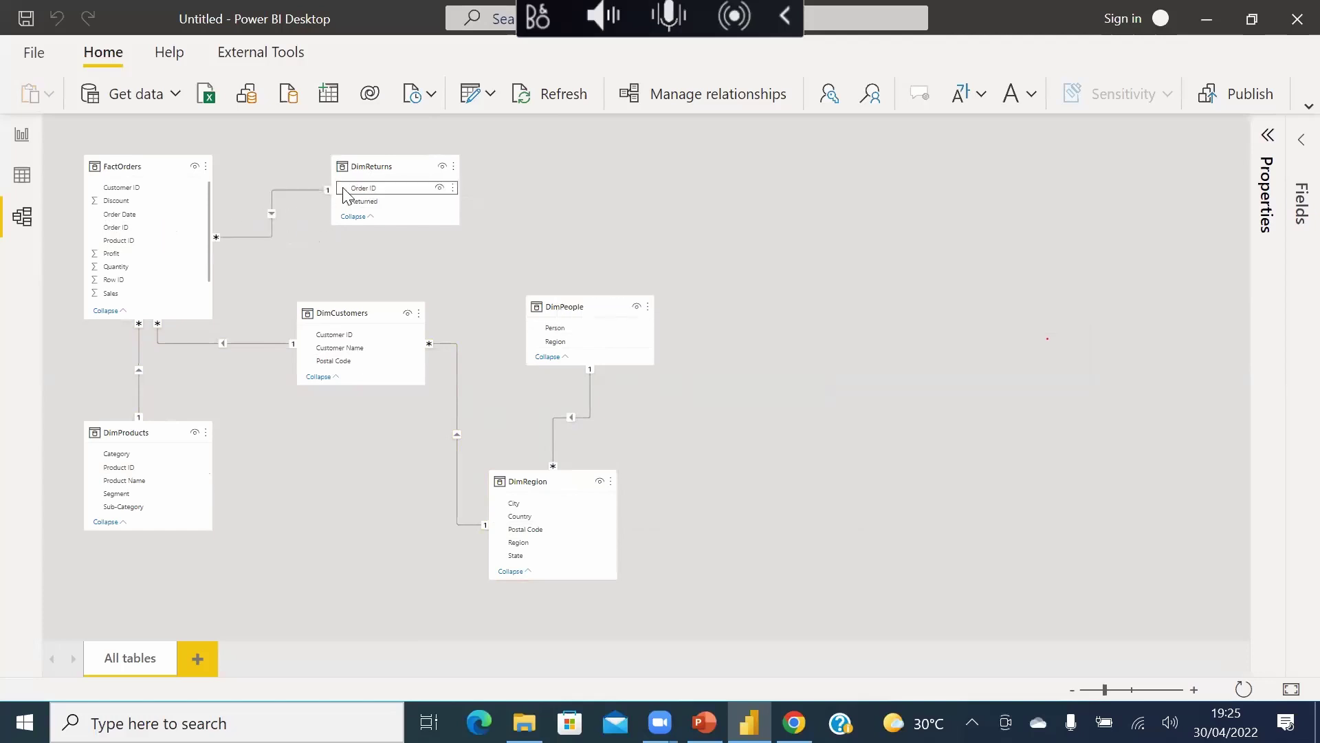
left_click(382, 161)
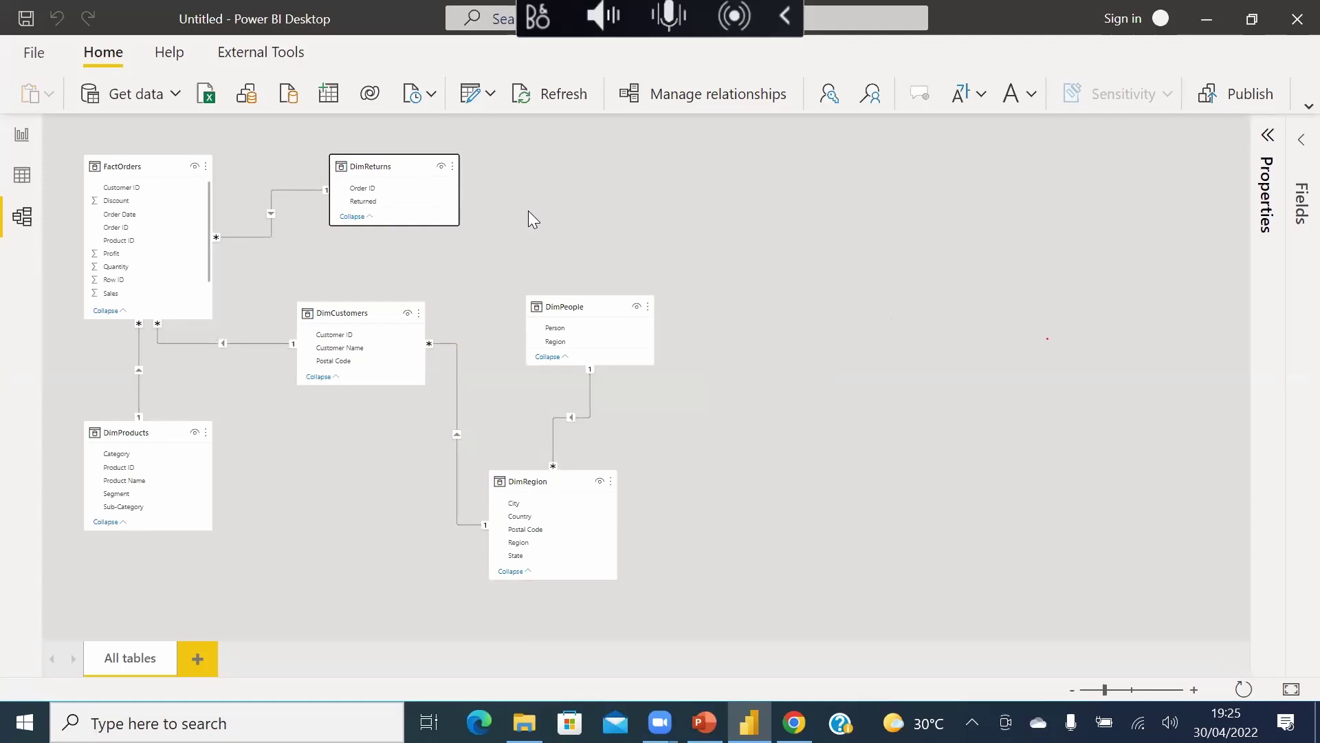
- Open the relationship manager and review the settings of the DimCustomers–DimRegion and DimRegion–DimPeople relationships, cancelling each without changes
left_click(710, 97)
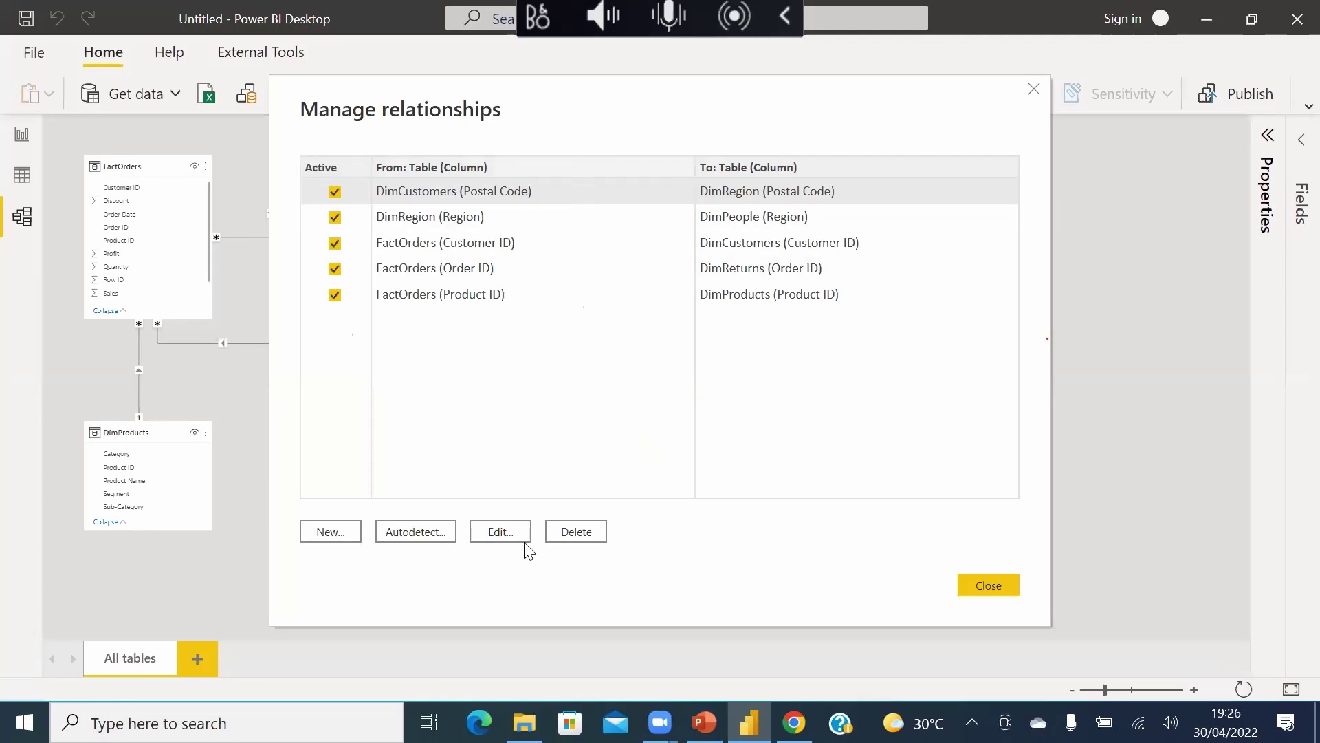
left_click(500, 532)
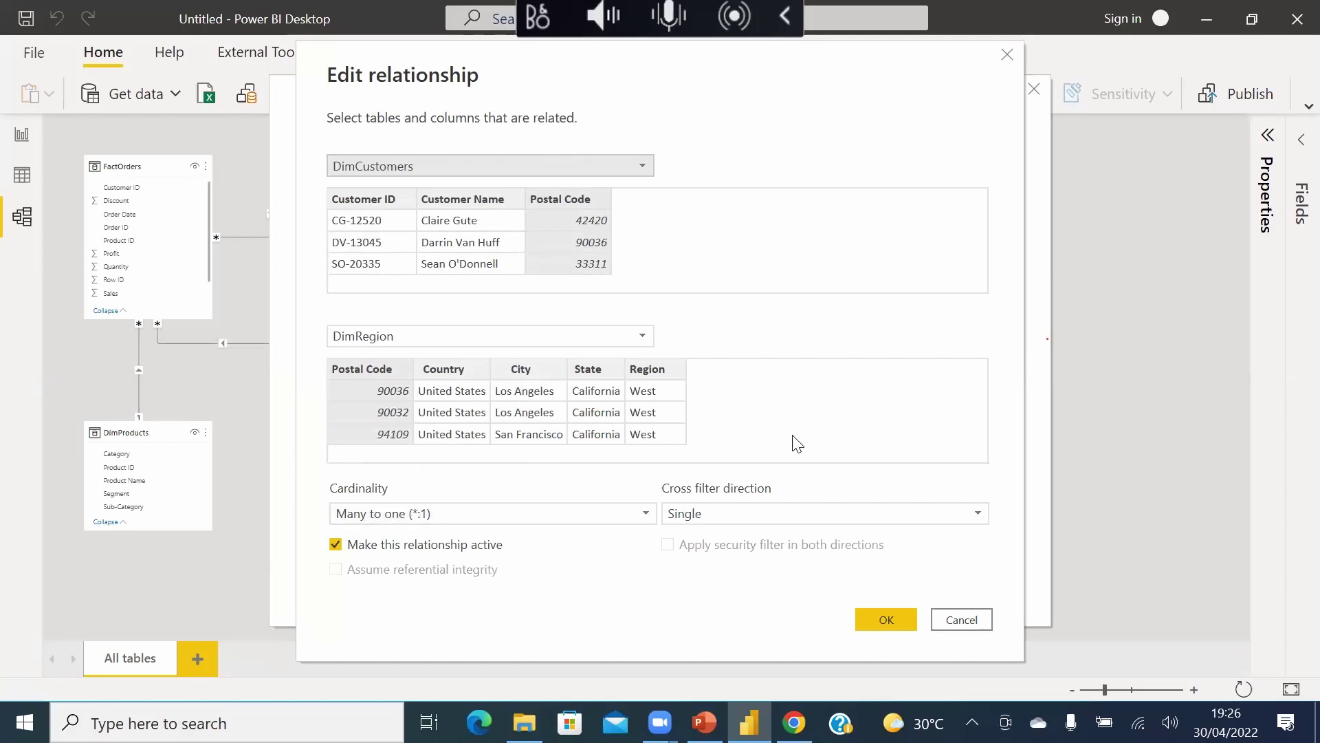
left_click(961, 619)
left_click(463, 216)
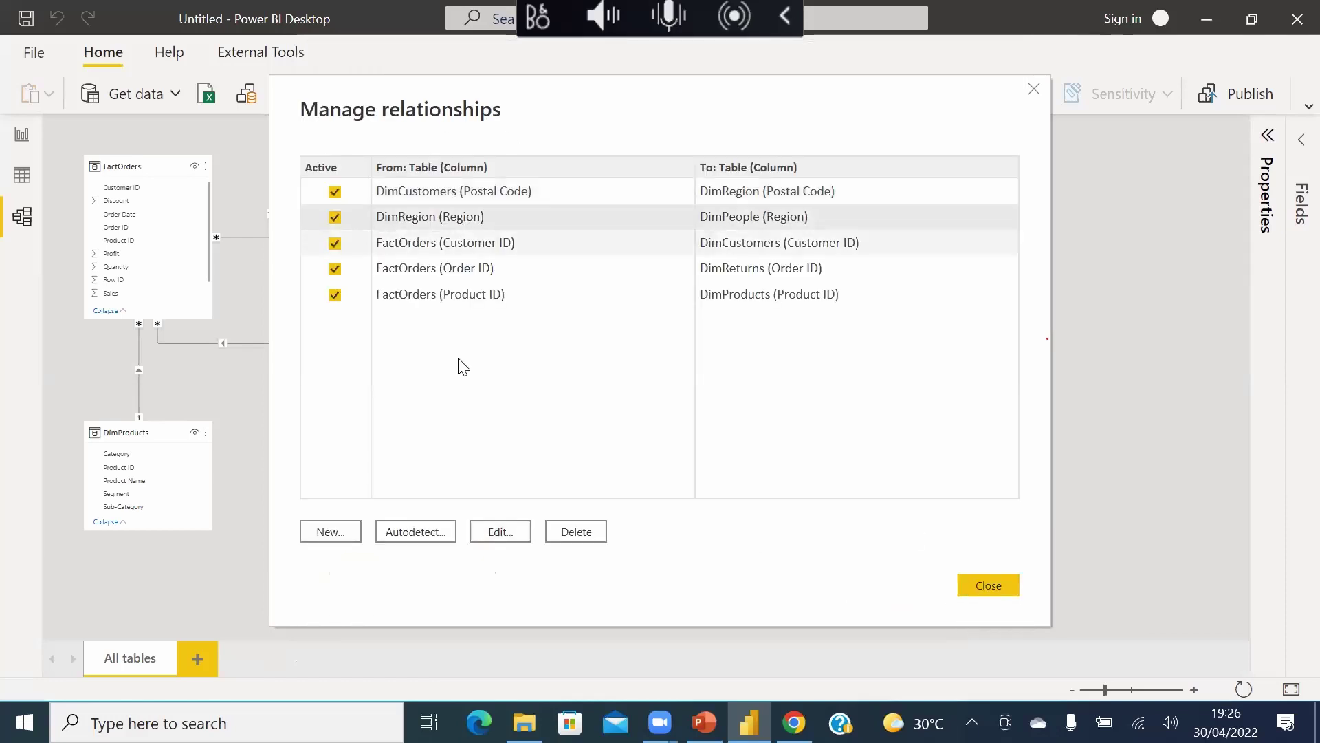
left_click(501, 532)
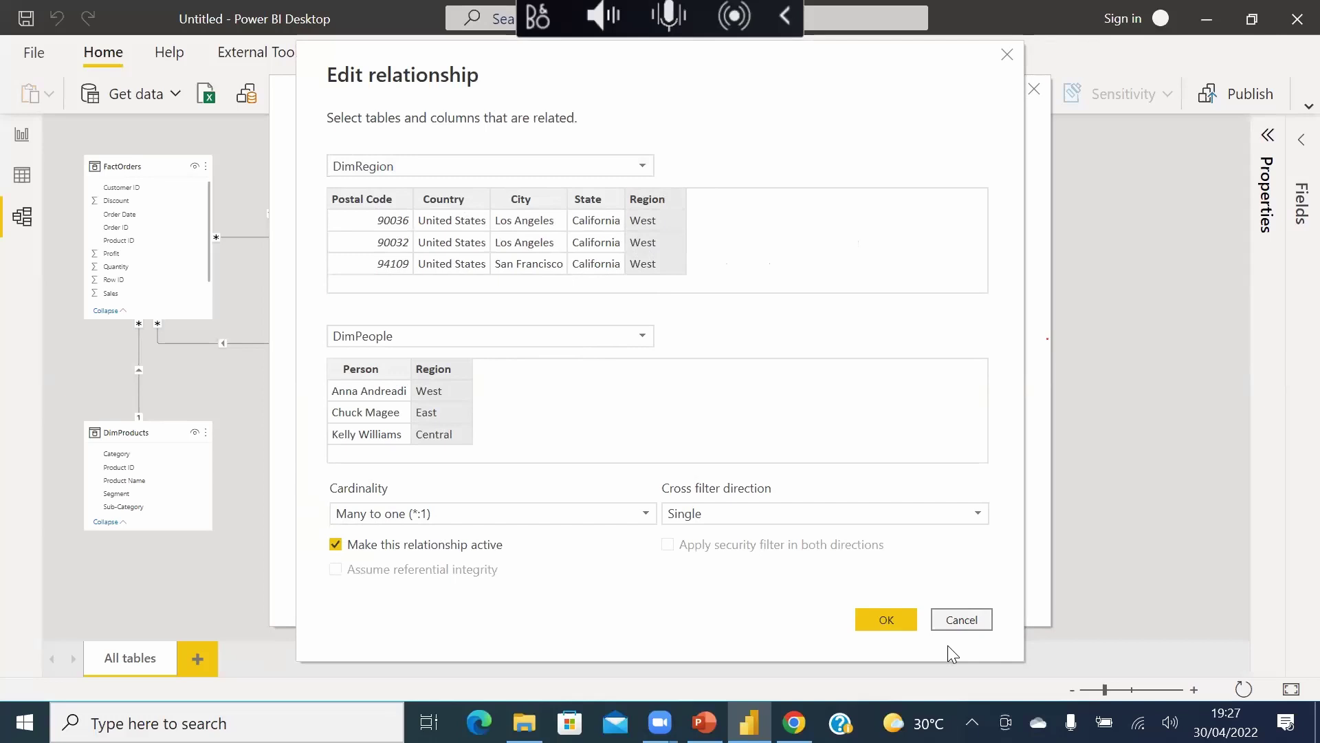
left_click(961, 620)
- Review the relationship settings linking FactOrders to DimCustomers by Customer ID and to DimProducts by Product ID
left_click(465, 237)
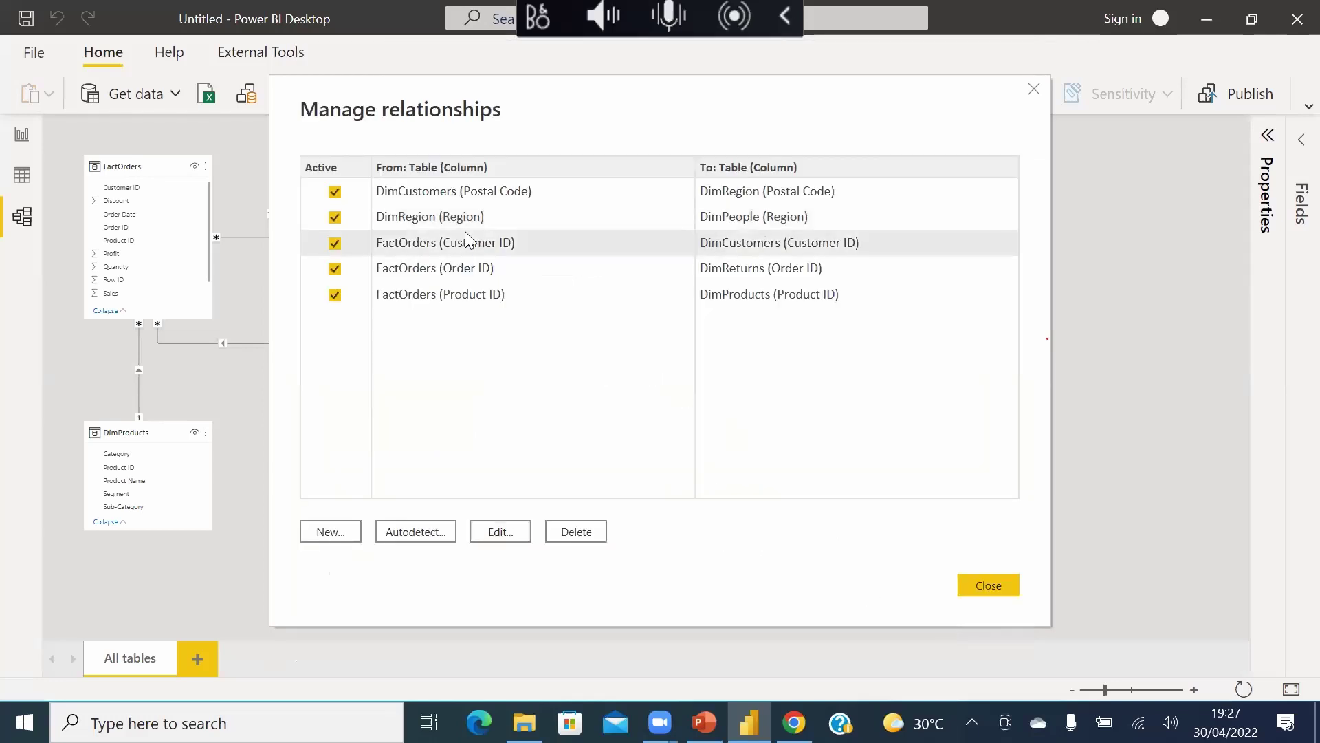
left_click(500, 531)
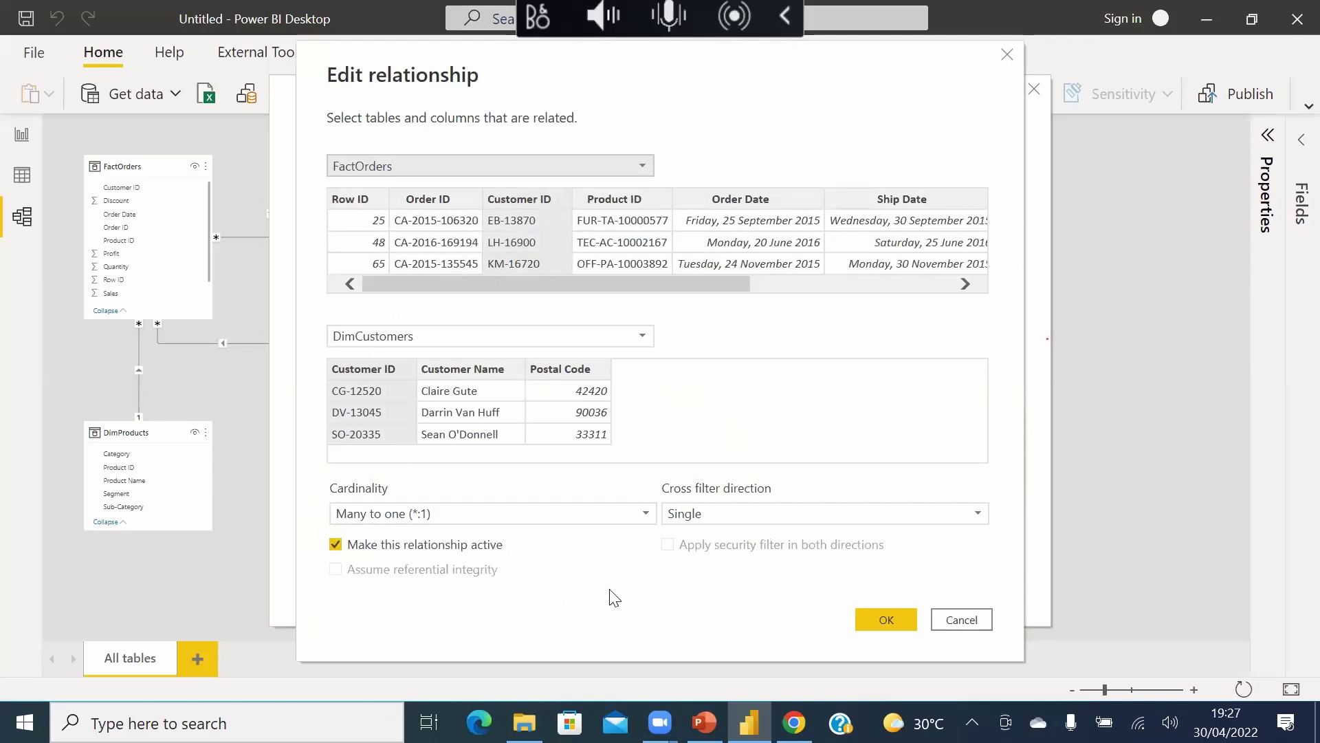
left_click(947, 622)
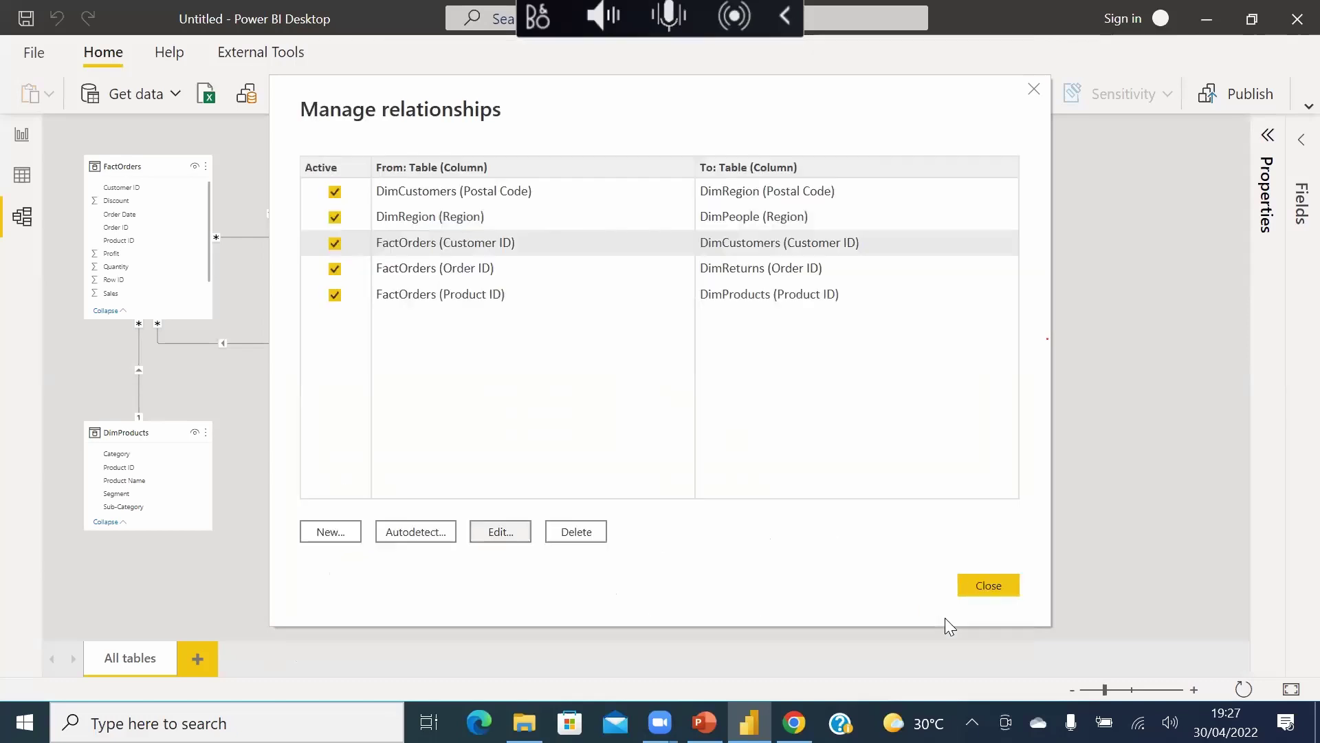
left_click(471, 292)
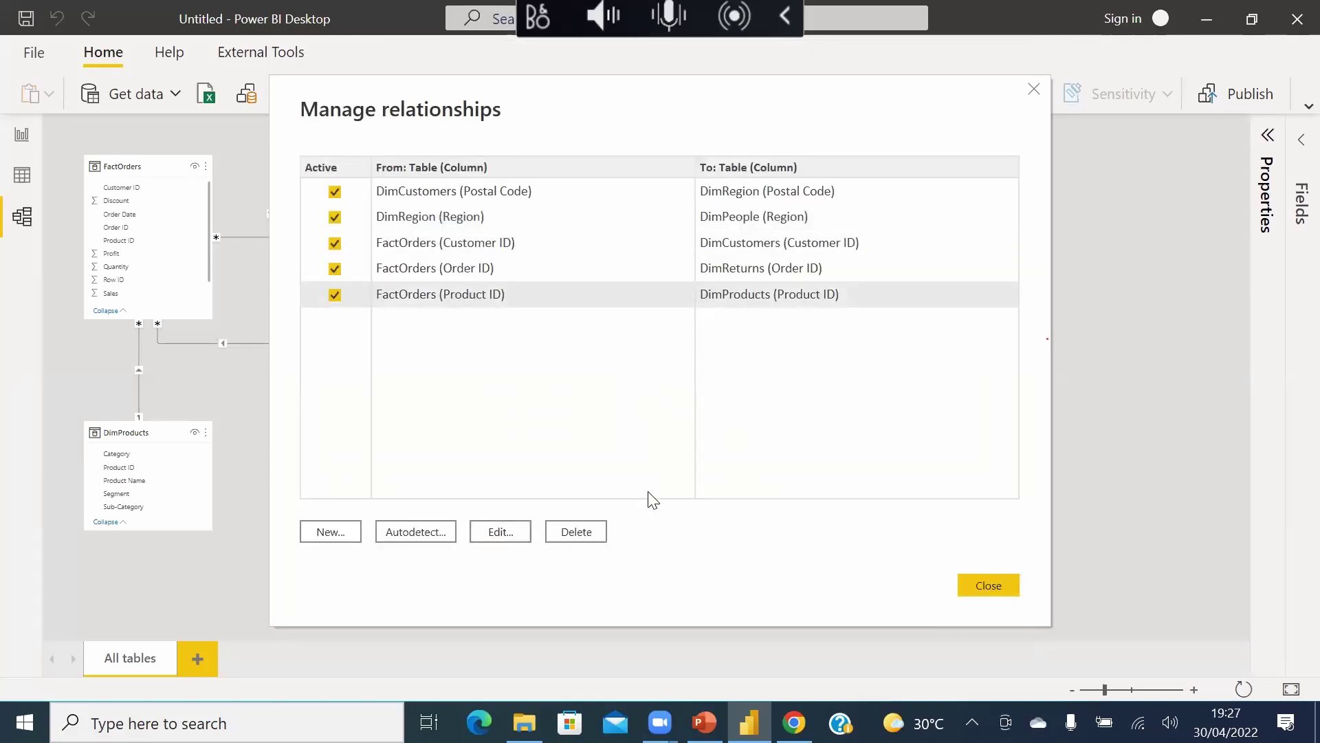
left_click(500, 532)
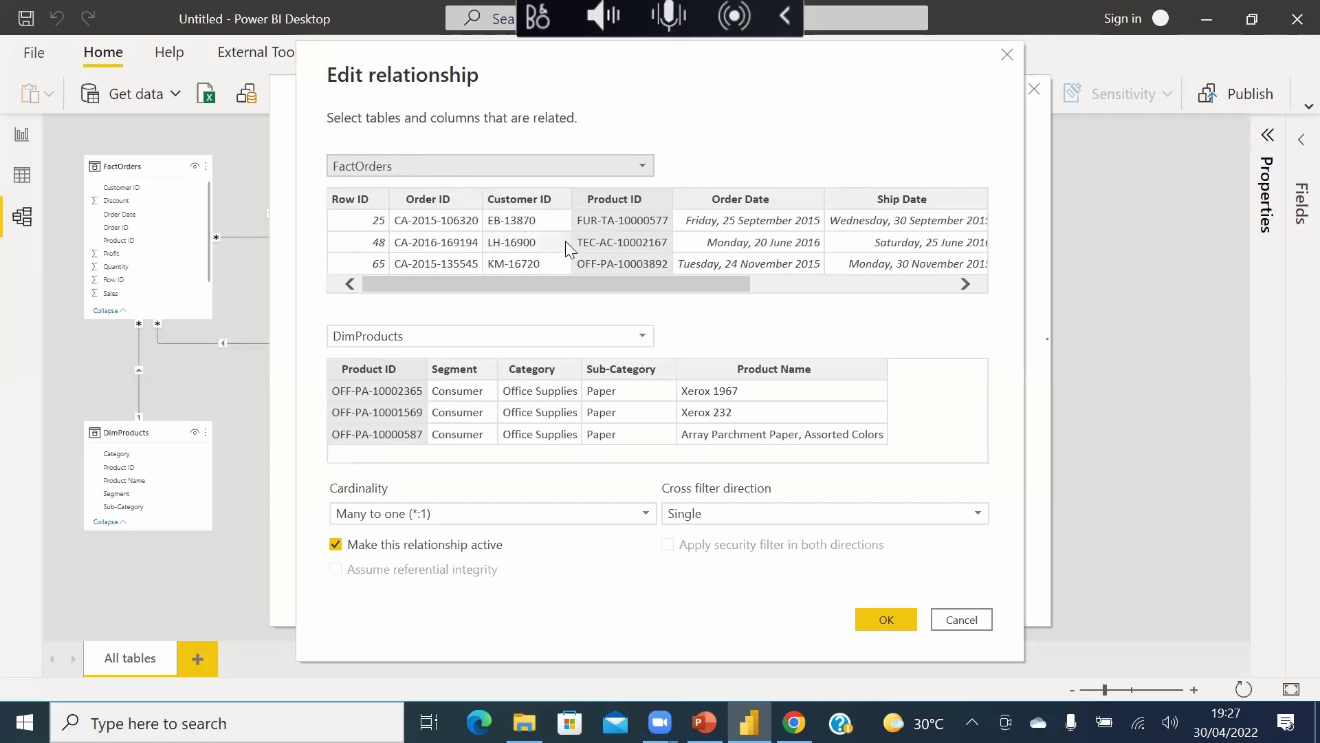
left_click_drag(662, 285, 761, 369)
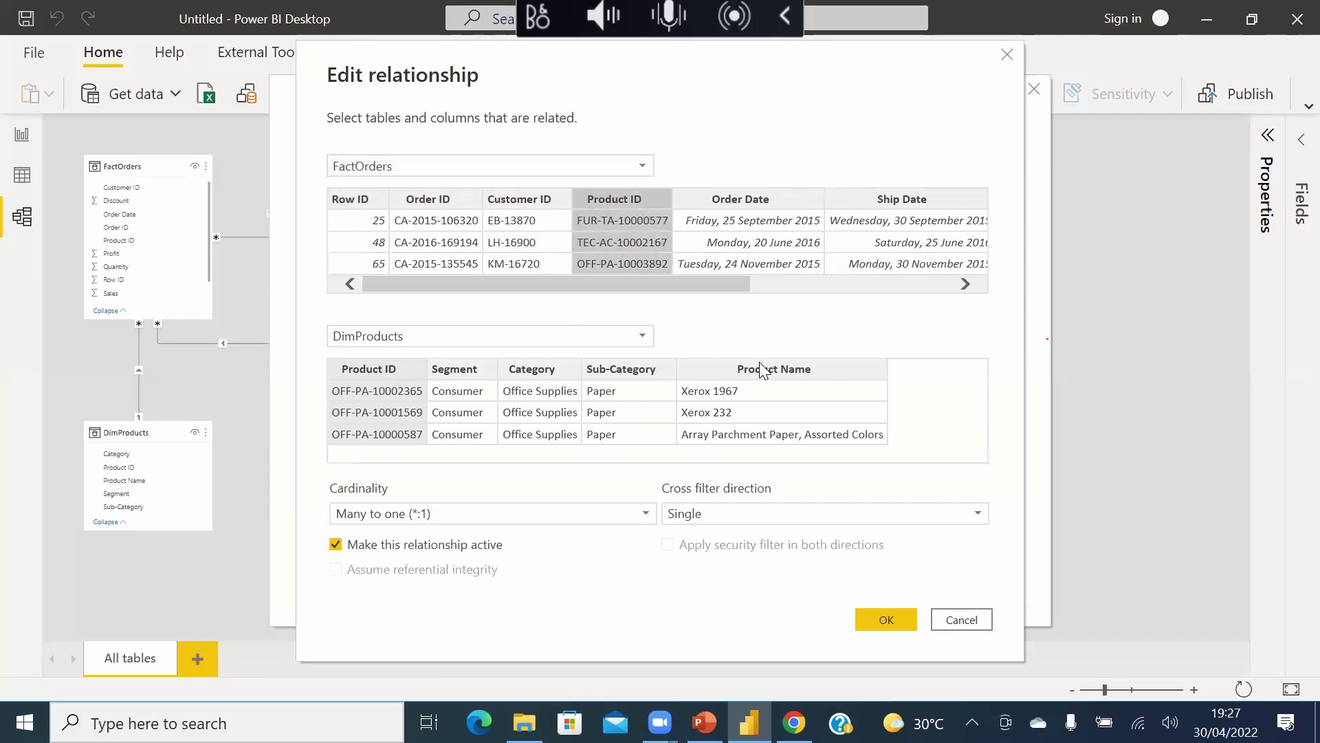
- Leave the relationship dialogs without making changes and switch from the model view to the report view
left_click(982, 624)
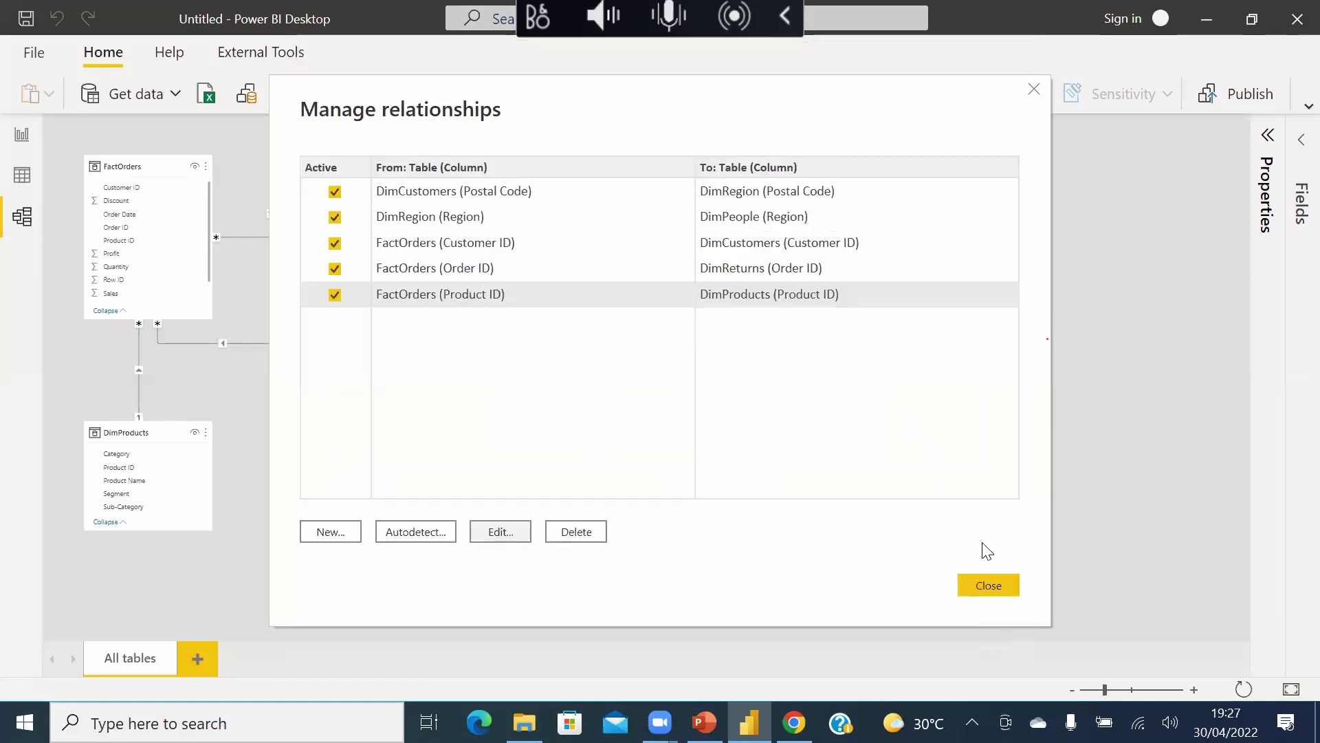
left_click(1033, 89)
left_click(269, 571)
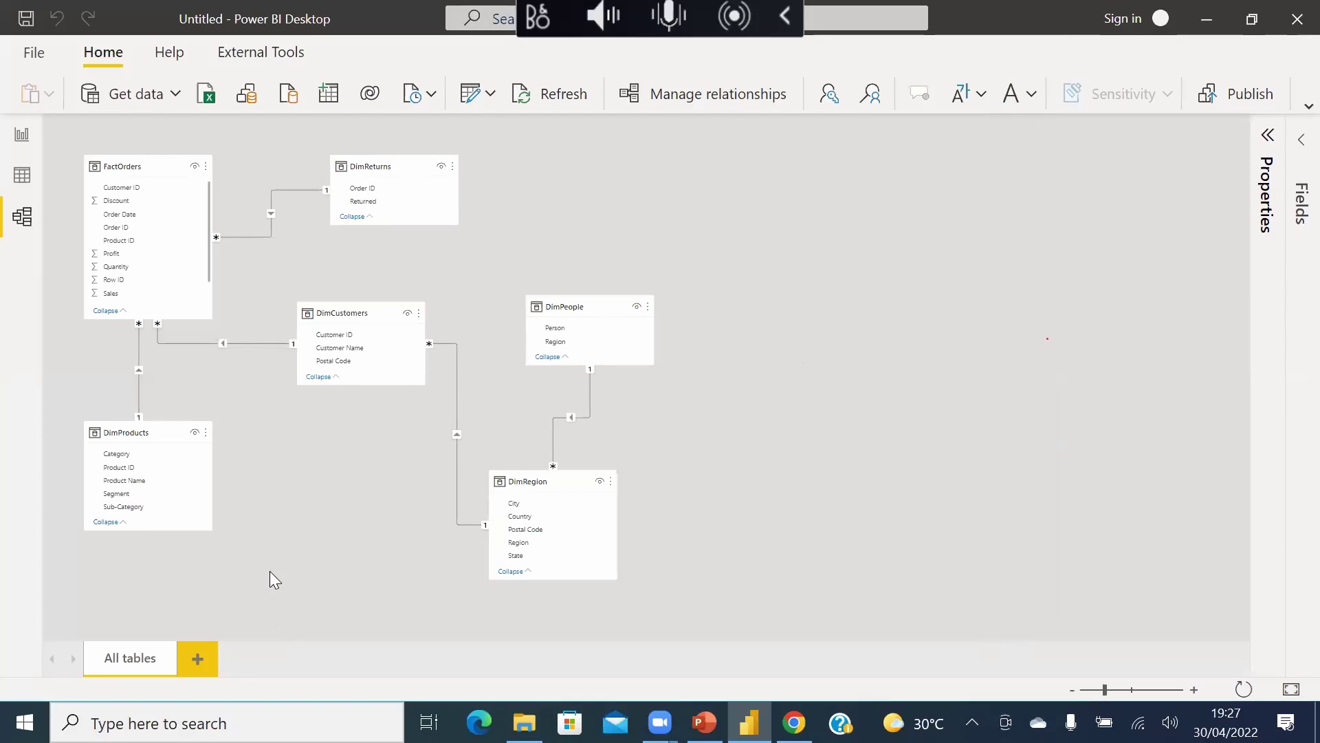
left_click(22, 175)
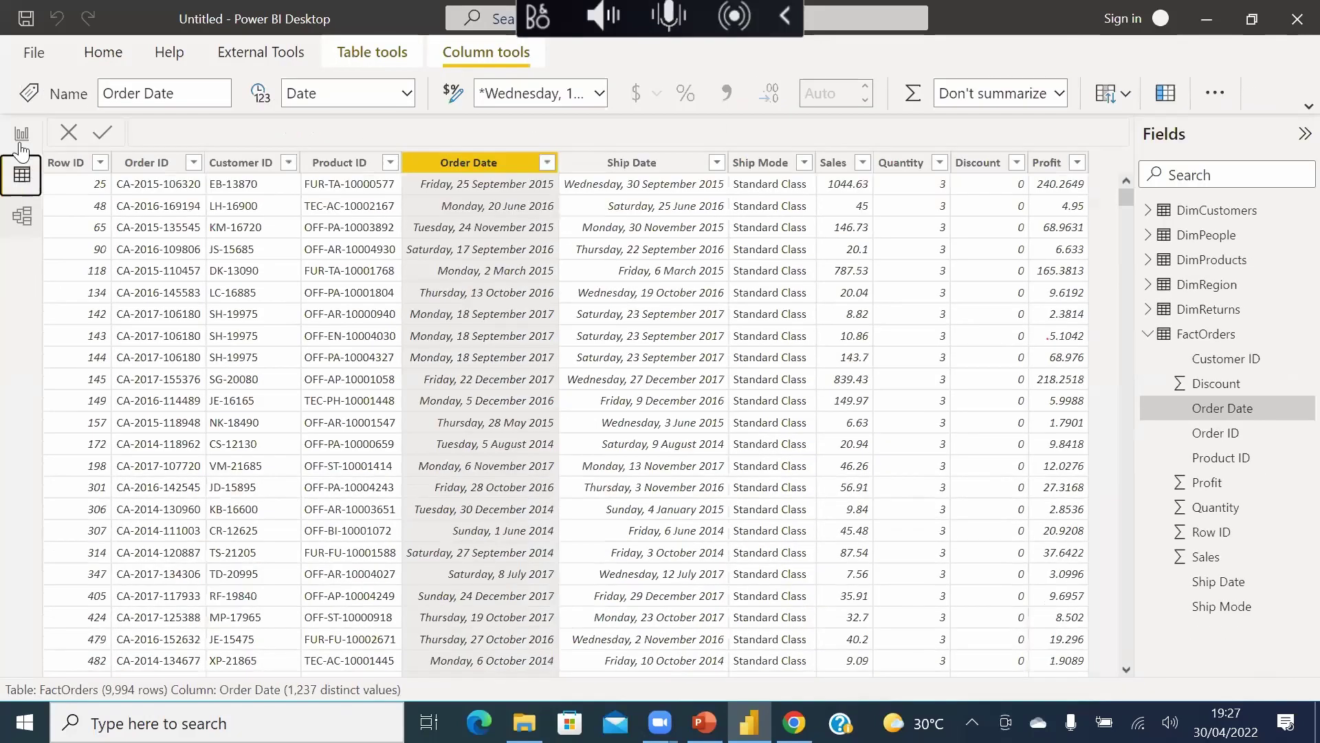
left_click(20, 187)
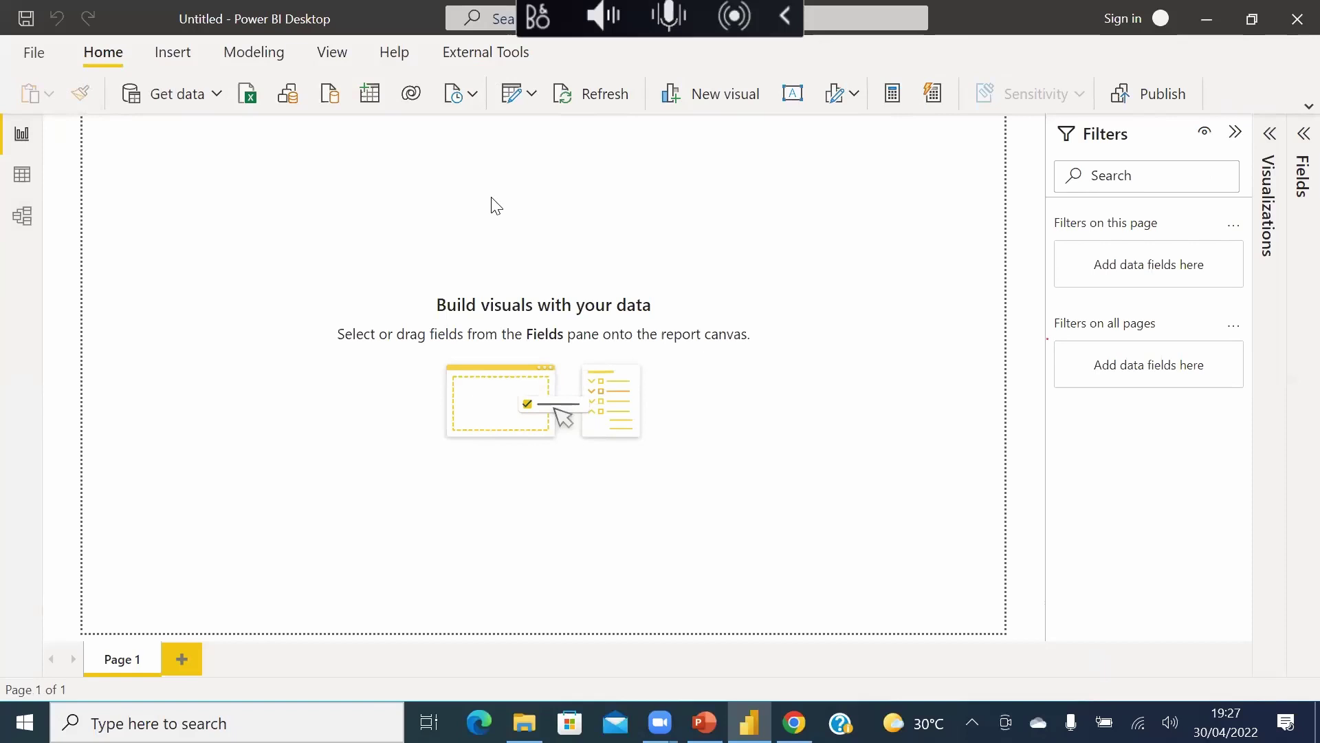
- Expand the Fields and Visualizations panes and set the report page canvas's vertical alignment to Middle
left_click(1302, 134)
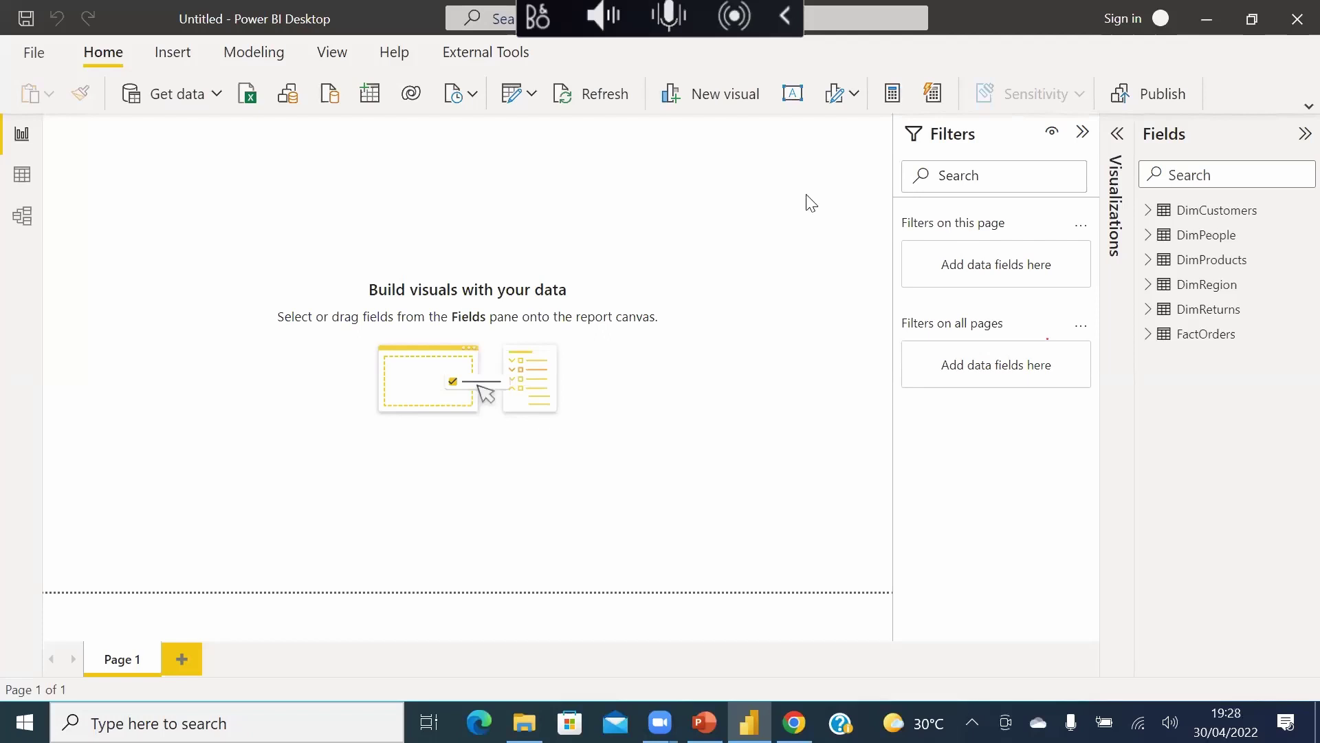
left_click(1115, 141)
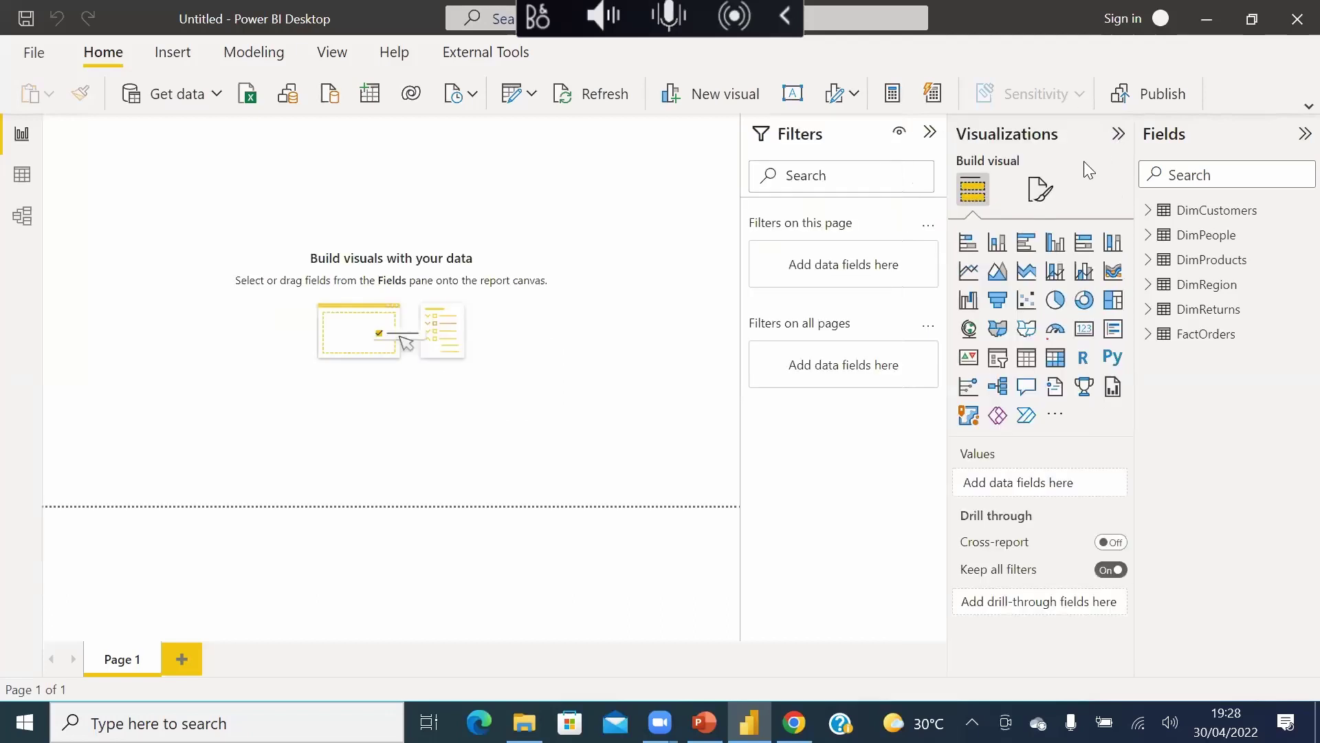
left_click(1040, 192)
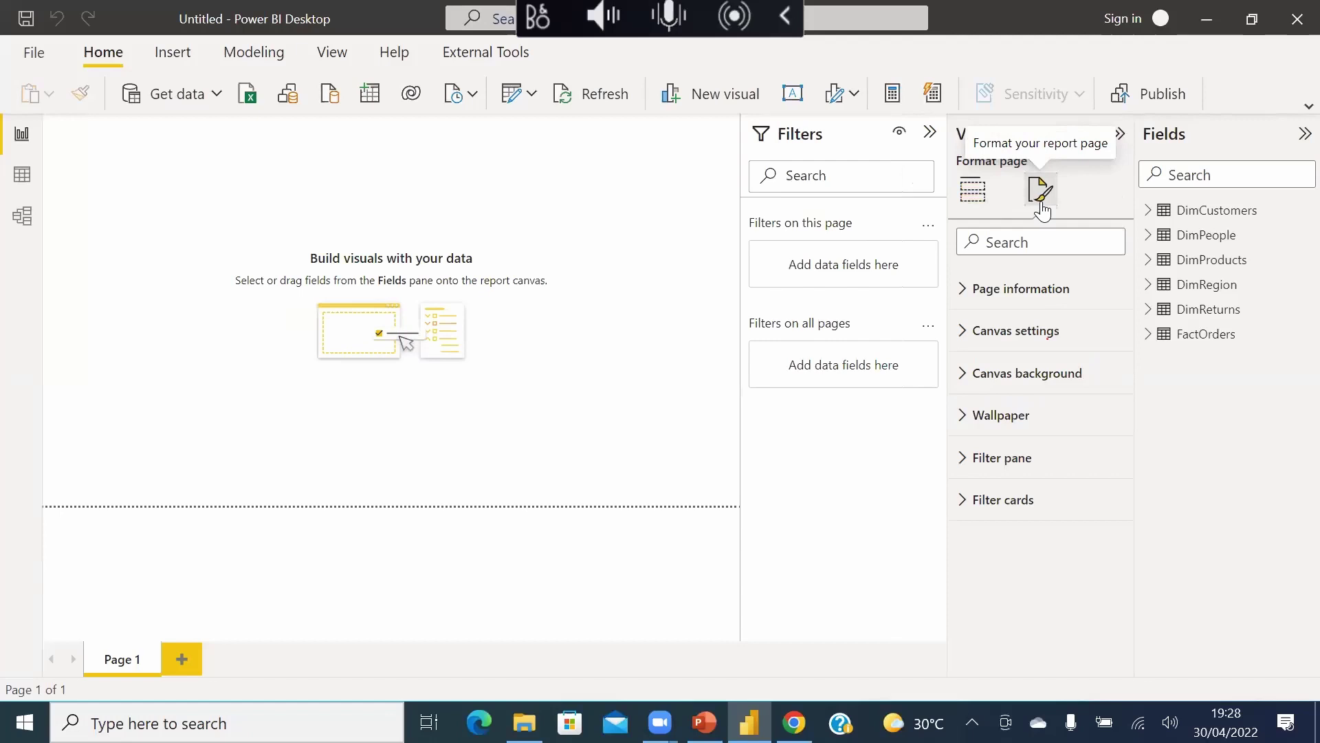
left_click(964, 336)
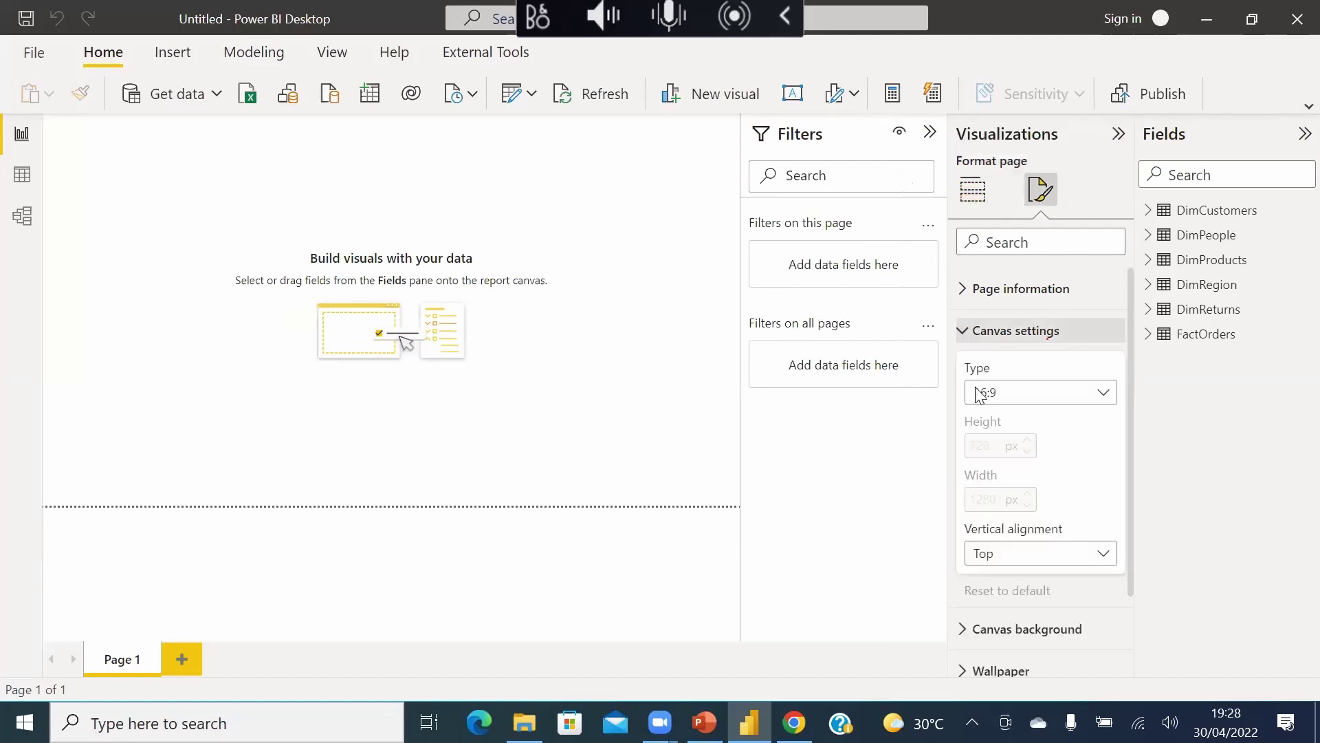
left_click(1028, 555)
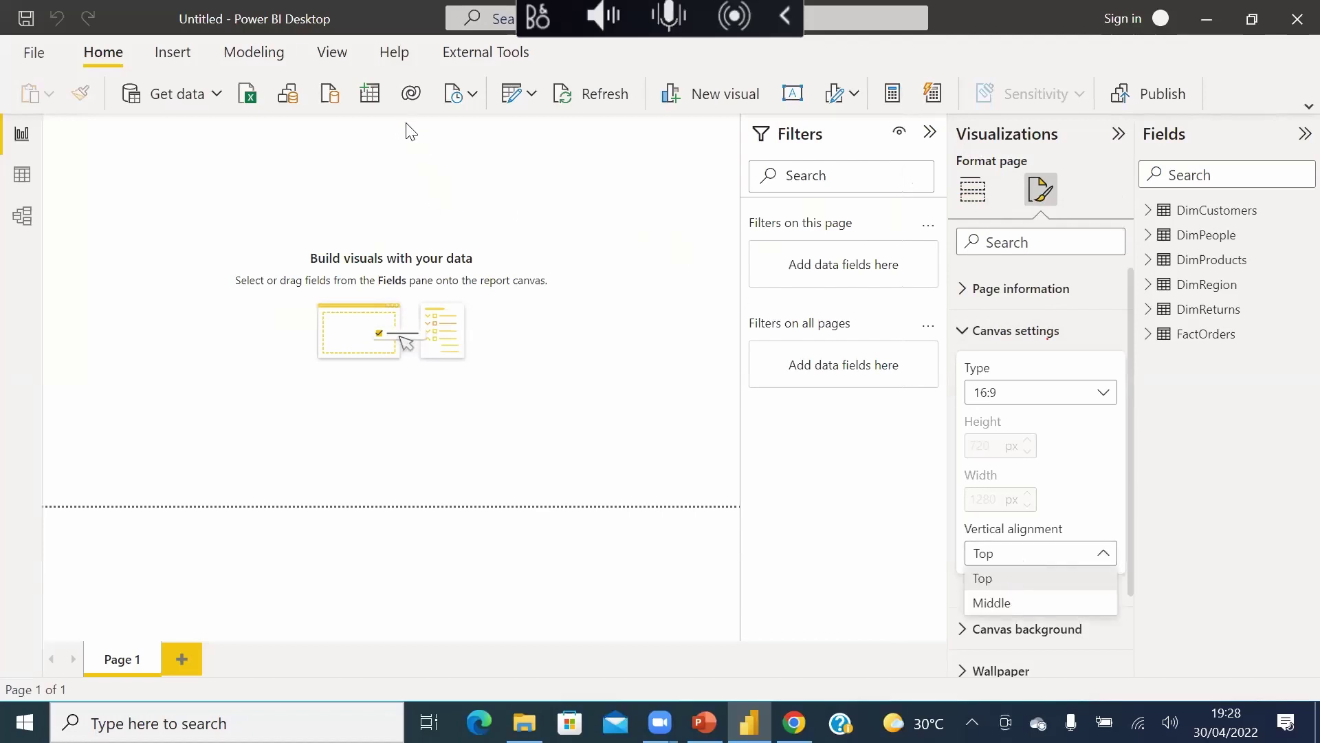
left_click(973, 602)
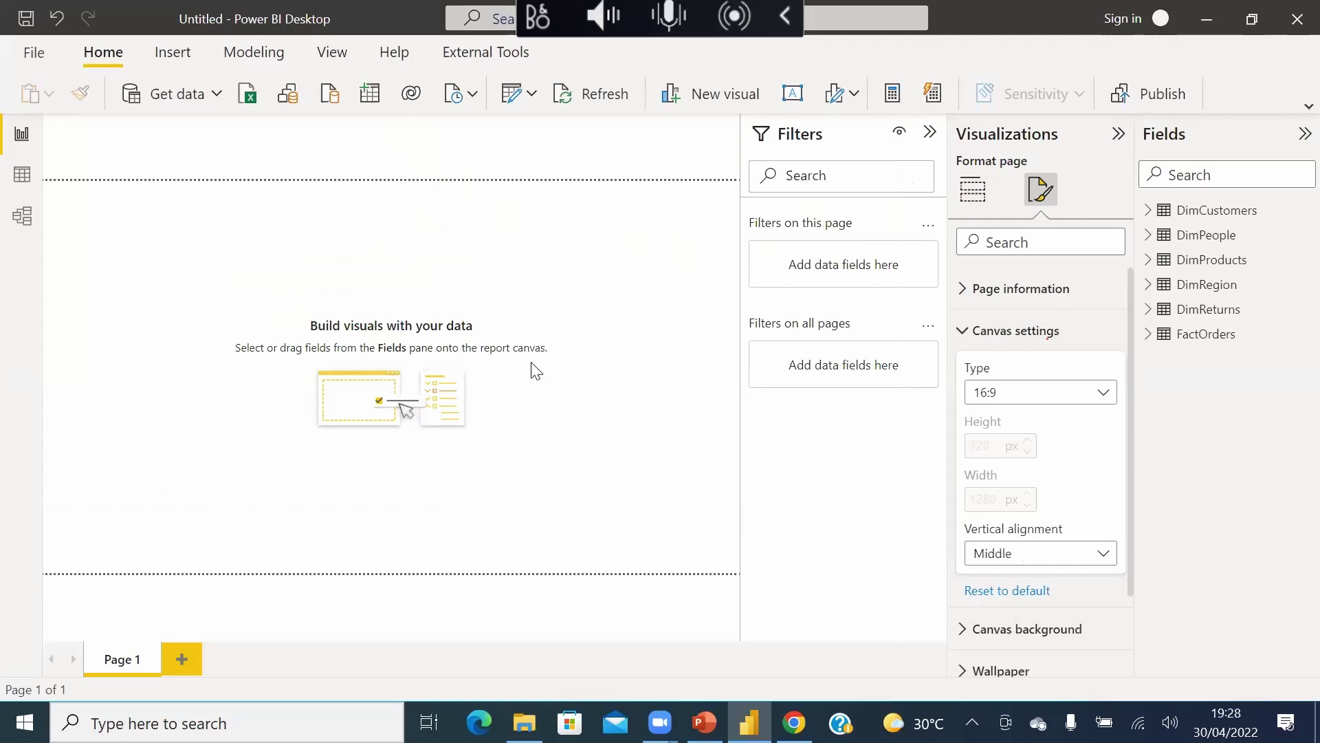
left_click(982, 336)
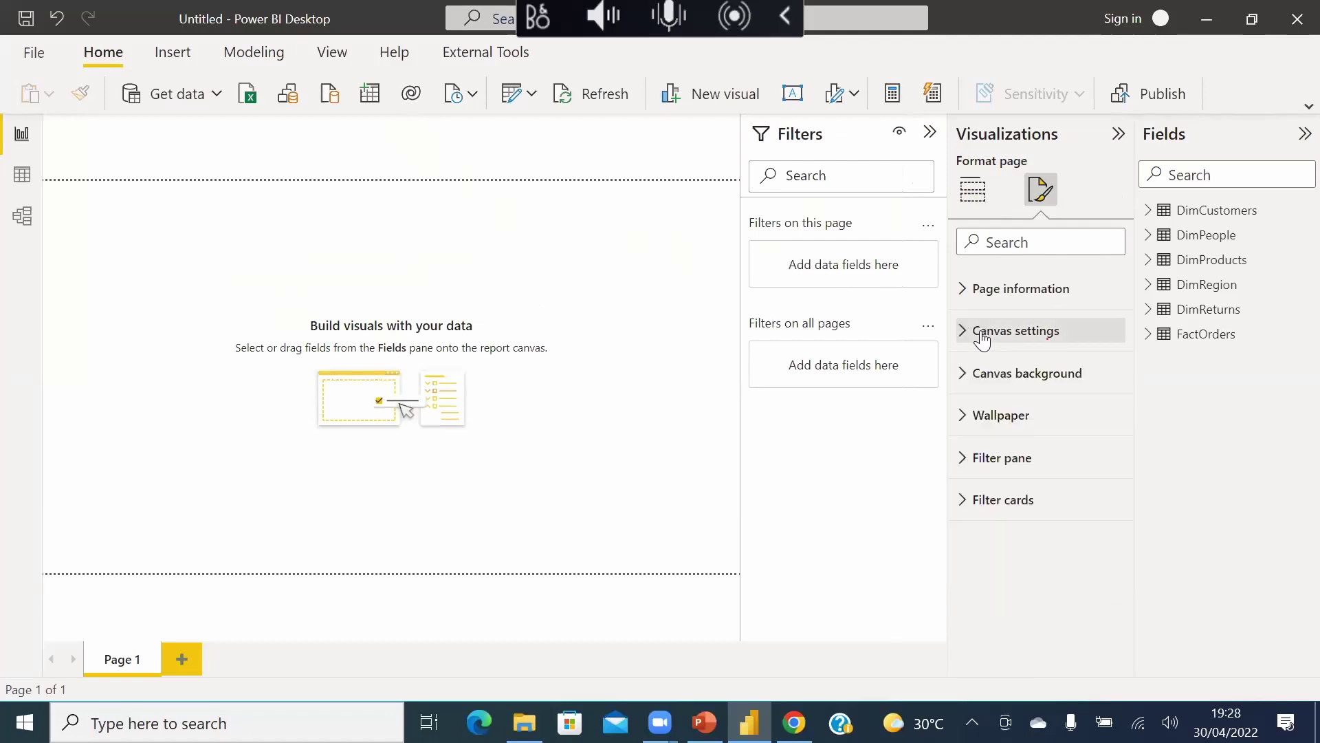
left_click(979, 338)
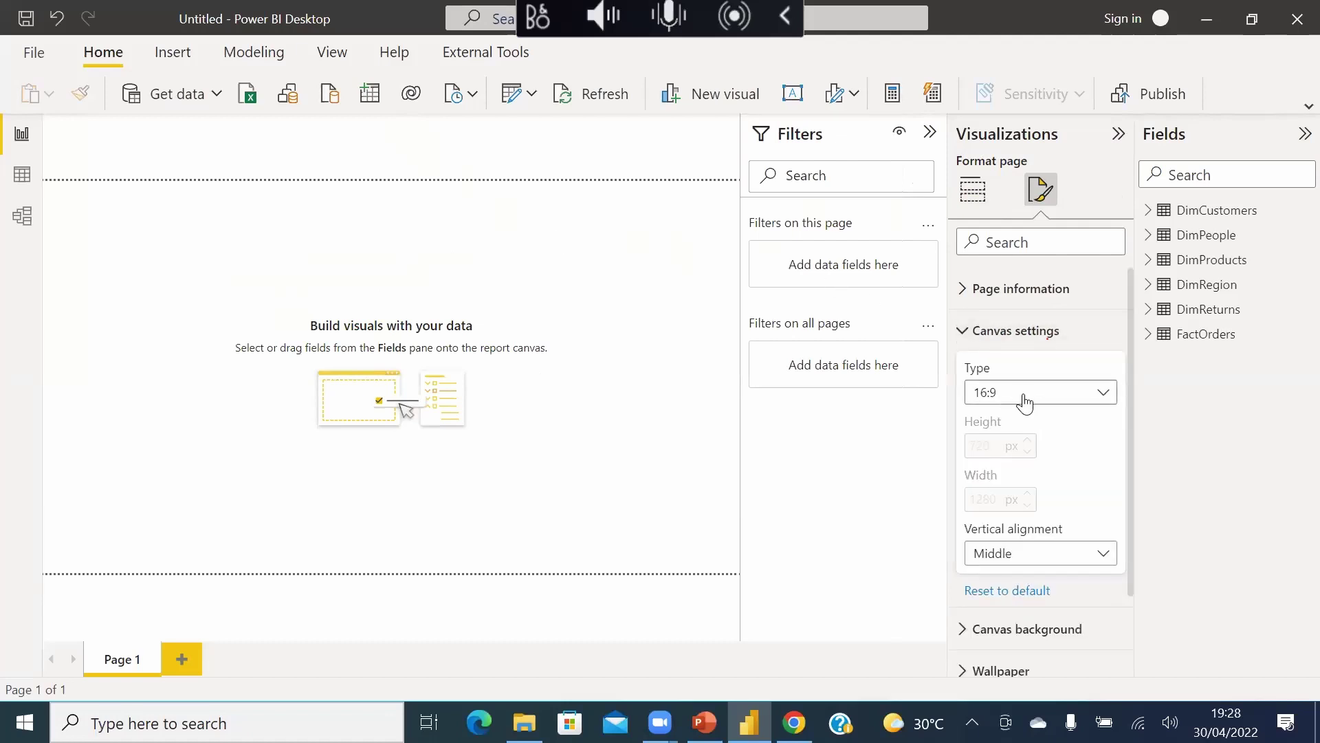
left_click(970, 333)
- Set the report page's wallpaper to the lightest grey theme colour and collapse the Filters pane
left_click(969, 413)
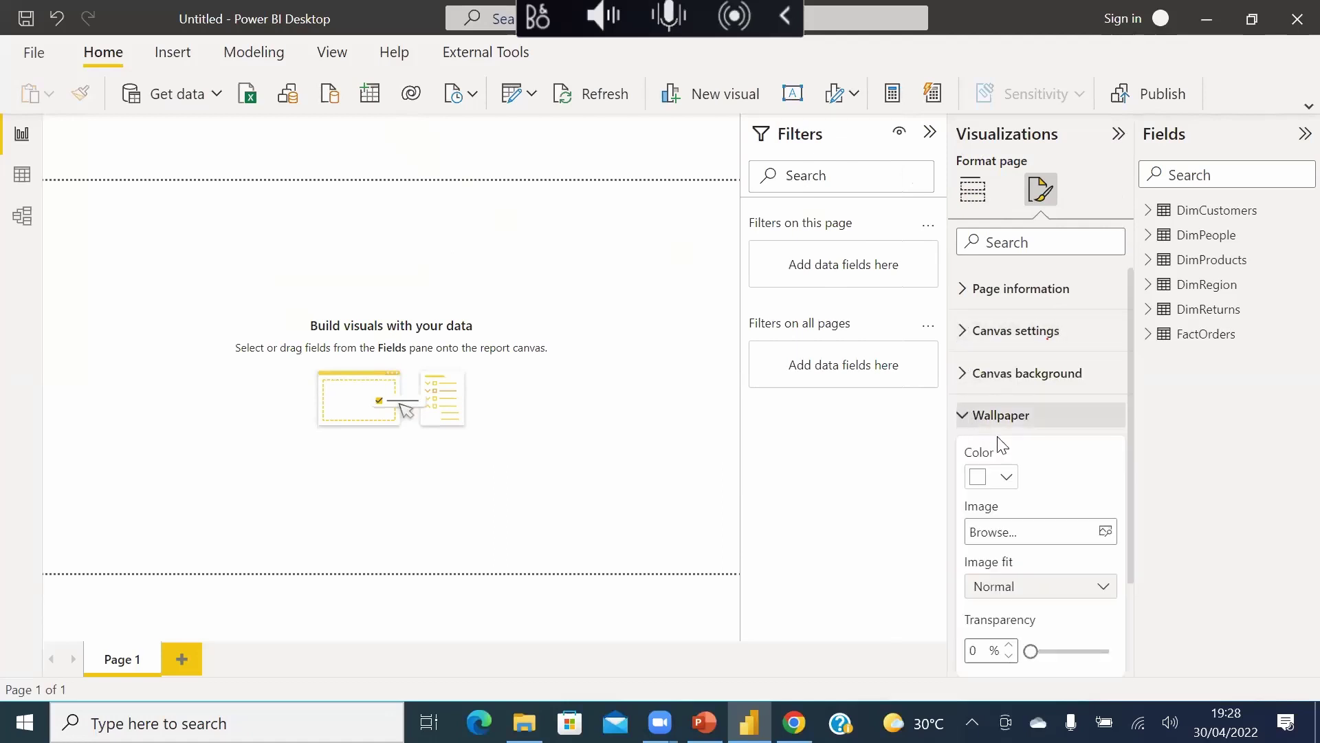
scroll(993, 377, "up", 1)
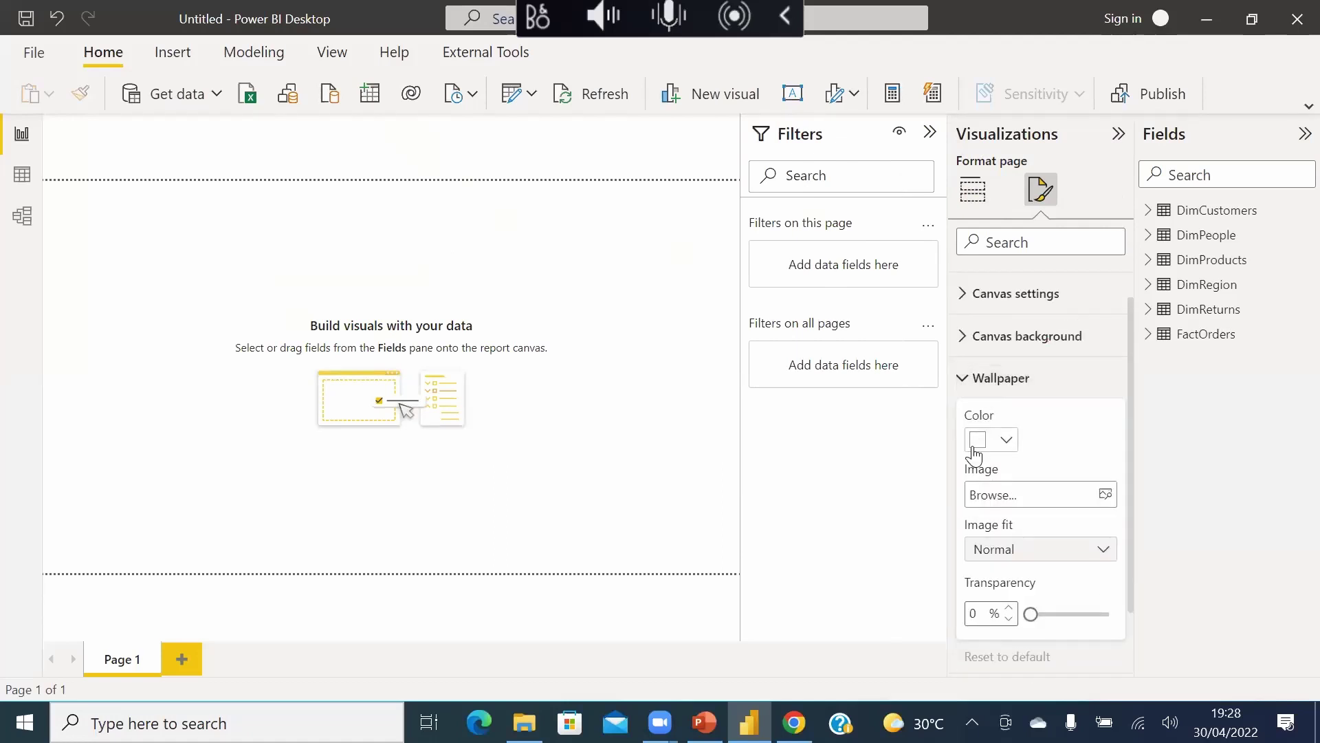
left_click(985, 434)
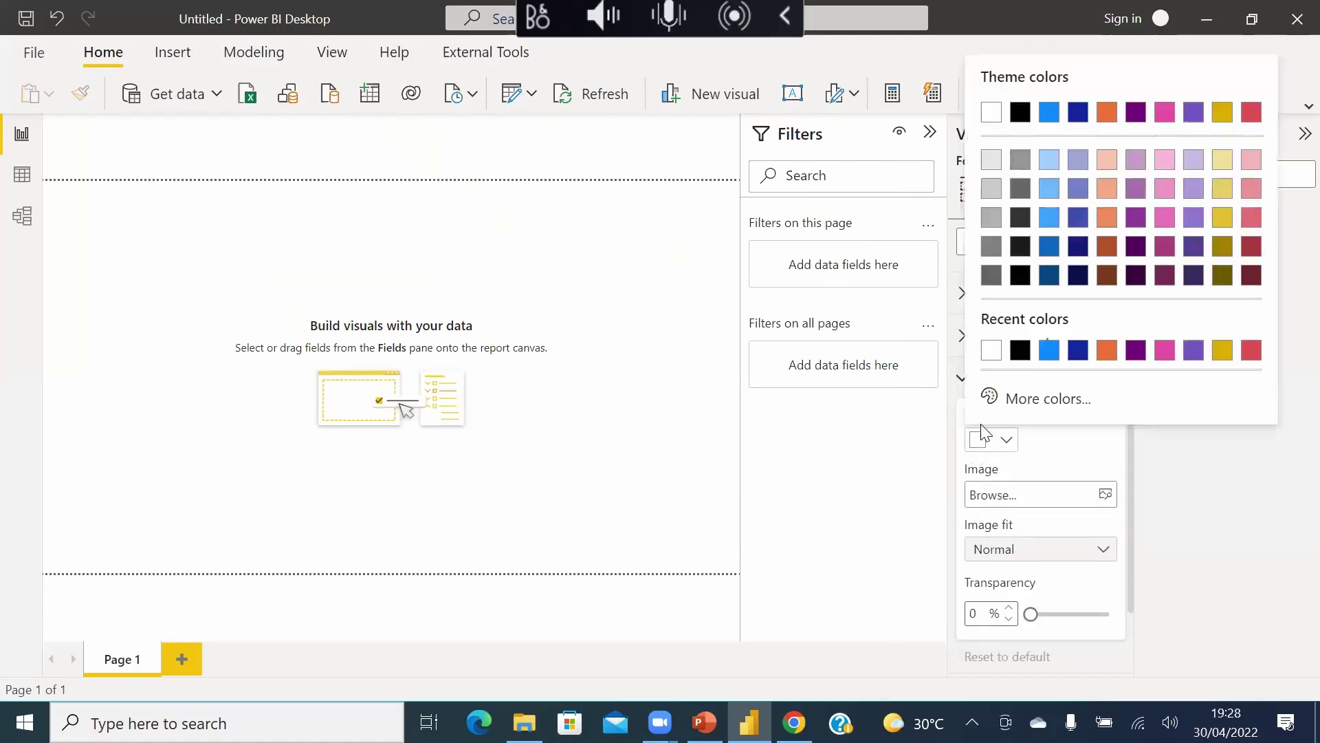
left_click(991, 161)
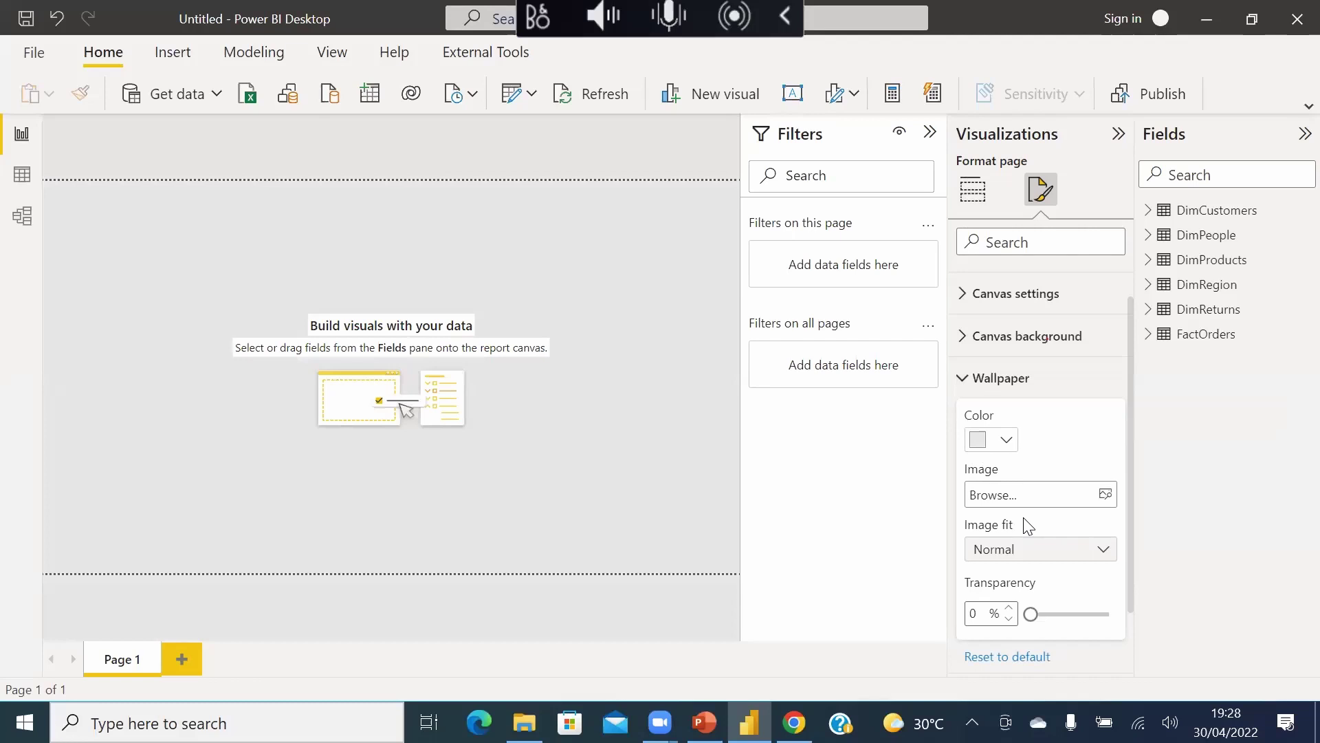
left_click(1114, 135)
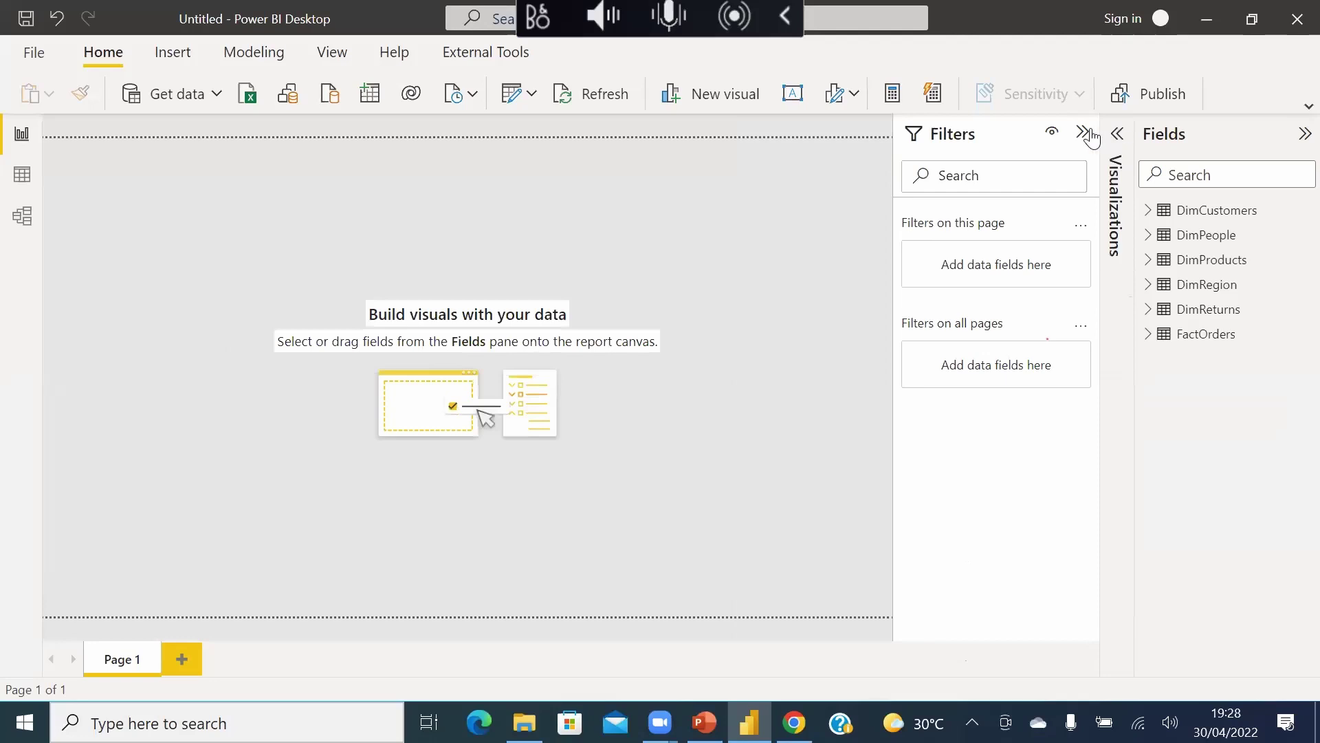
left_click(1082, 132)
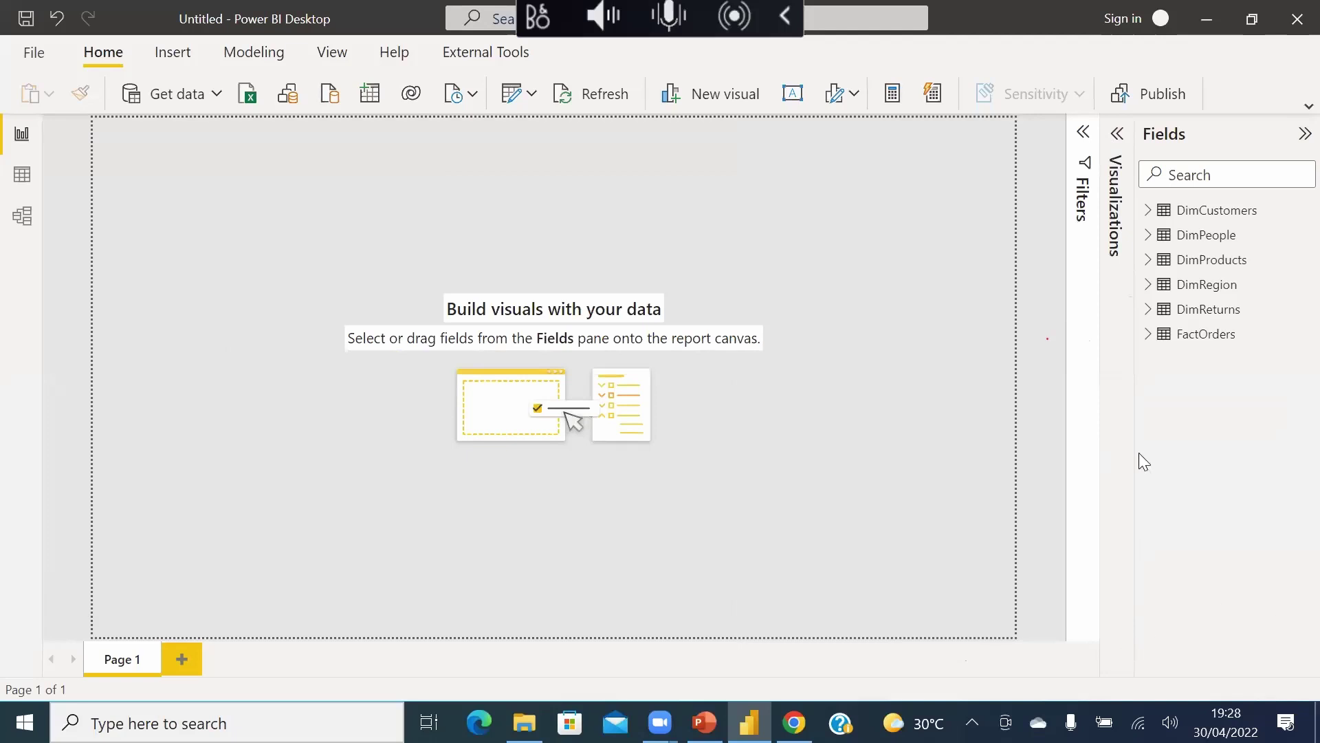
- Add a Card visual to the report page showing Sales from the FactOrders table
left_click(1118, 146)
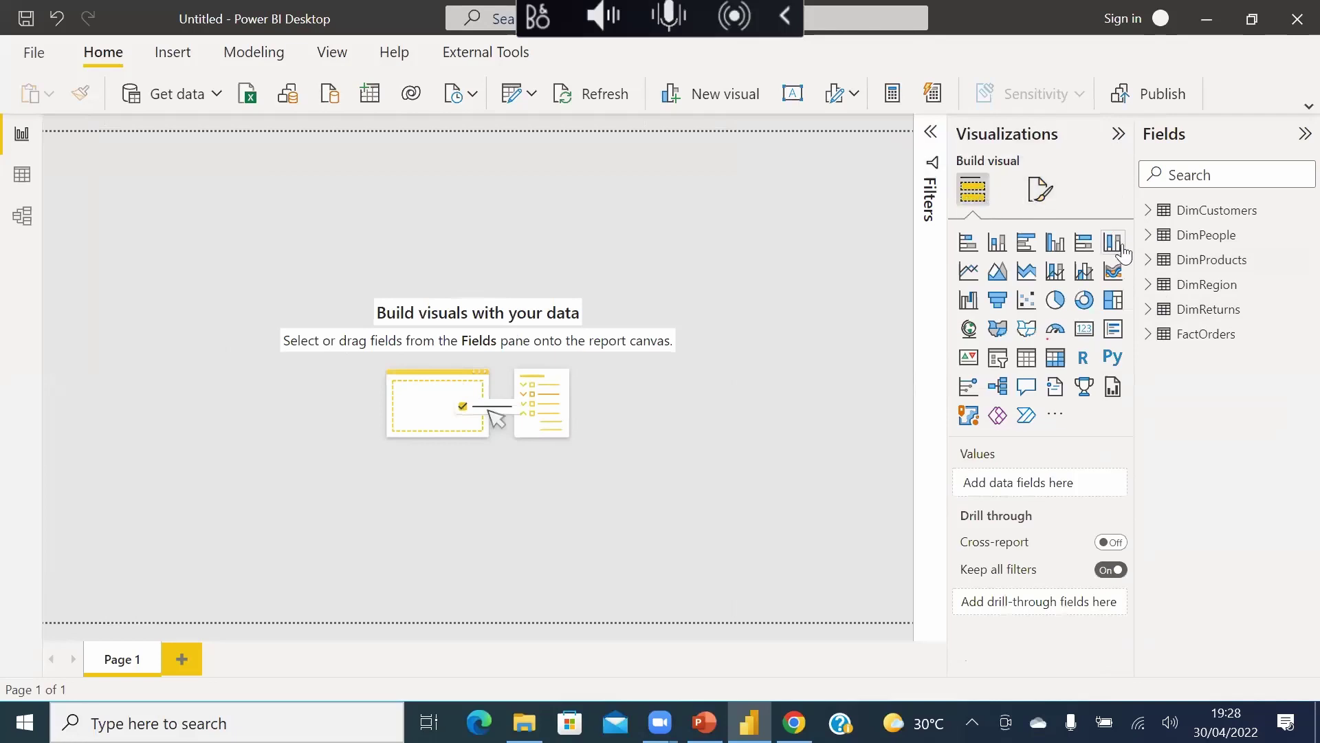
left_click(1158, 341)
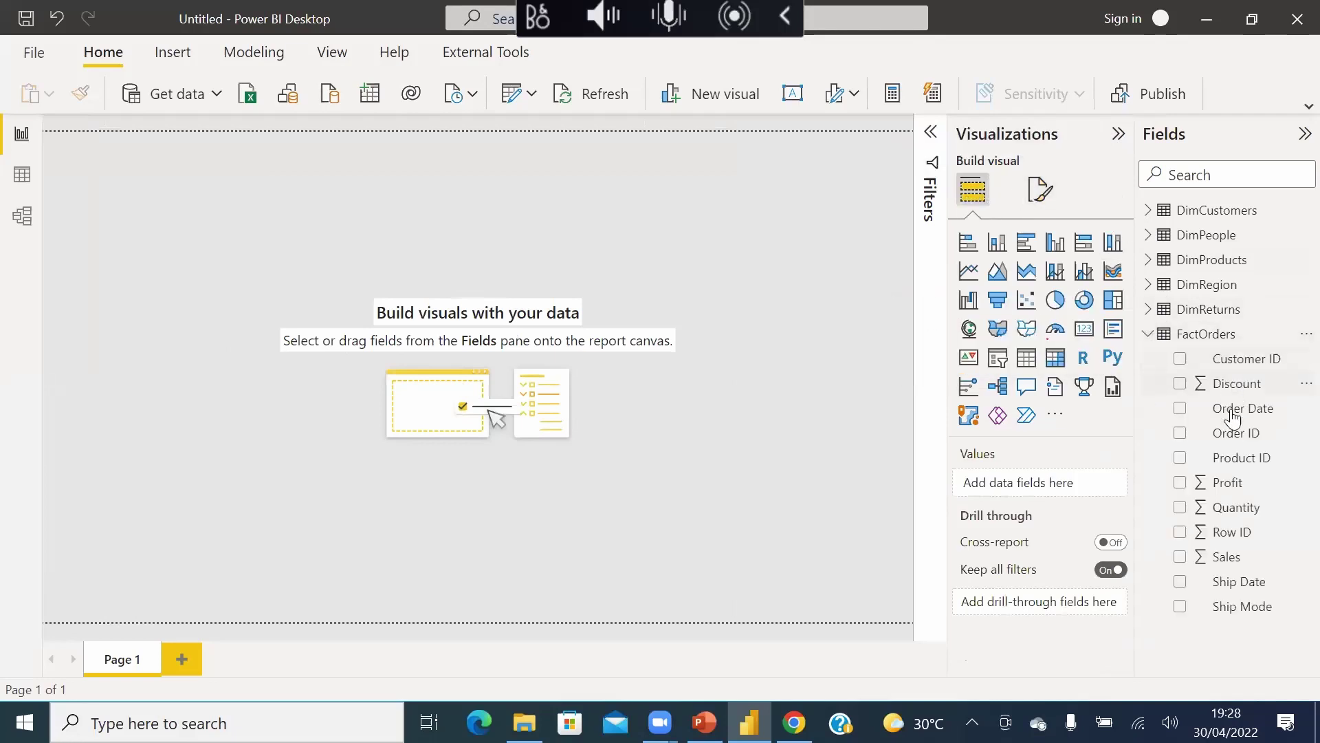
left_click_drag(1233, 560, 1070, 478)
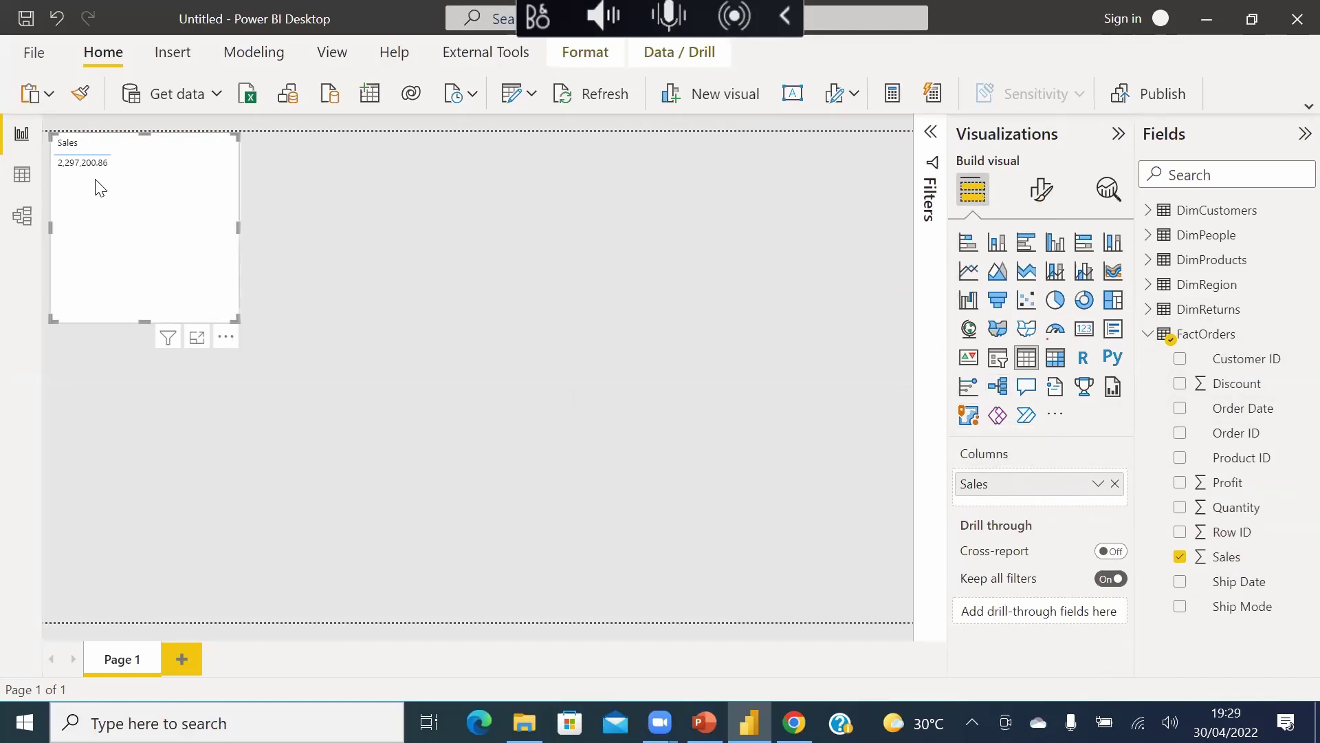
mouse_move(97, 209)
left_mouse_down()
mouse_move(121, 221)
mouse_move(103, 192)
left_mouse_up()
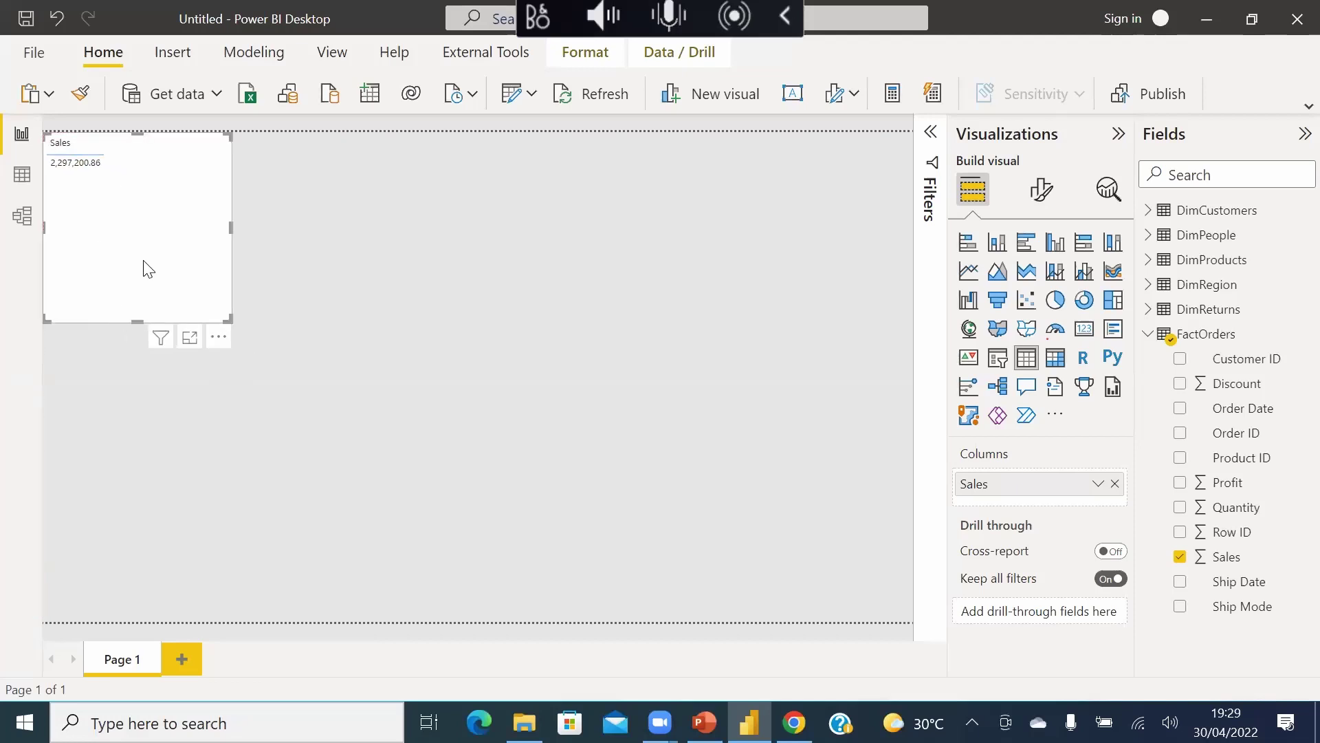
left_click(1084, 329)
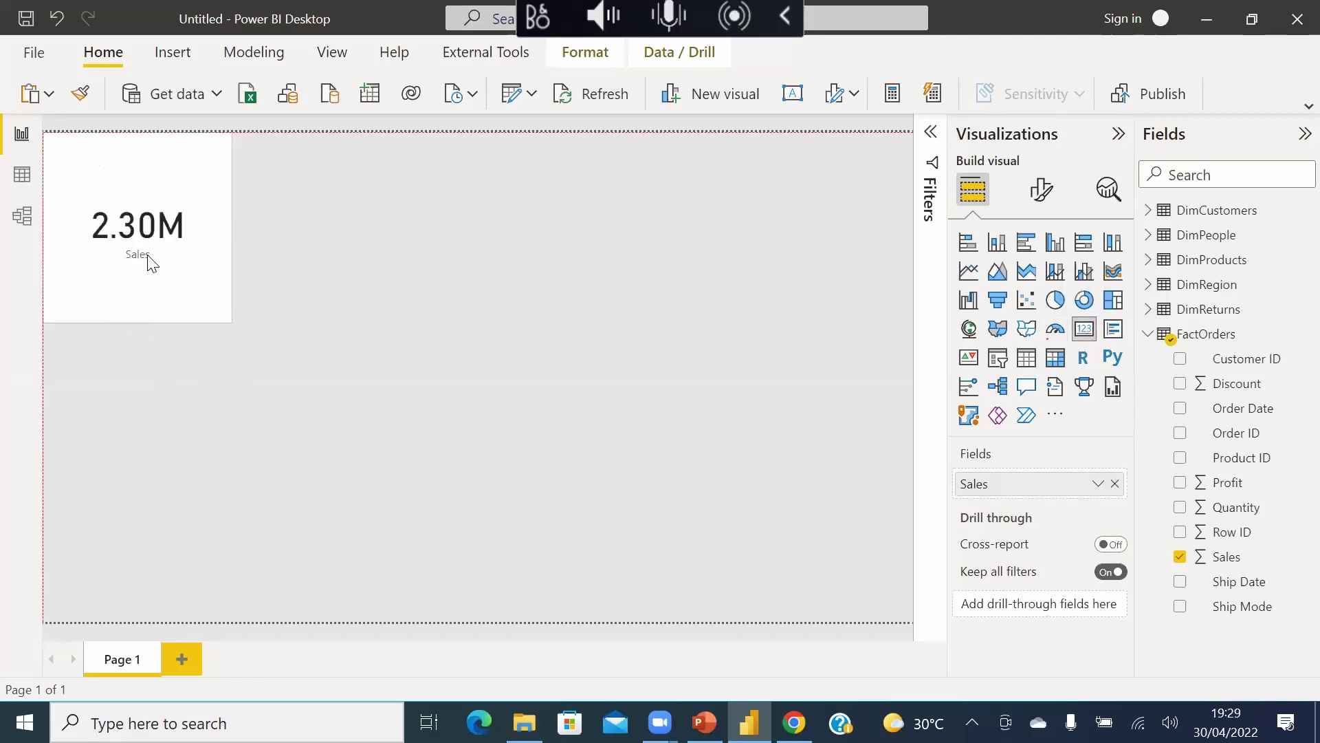
- Shrink the Sales card to a small rectangle and place it near the page's upper-left corner
left_click_drag(128, 260, 138, 261)
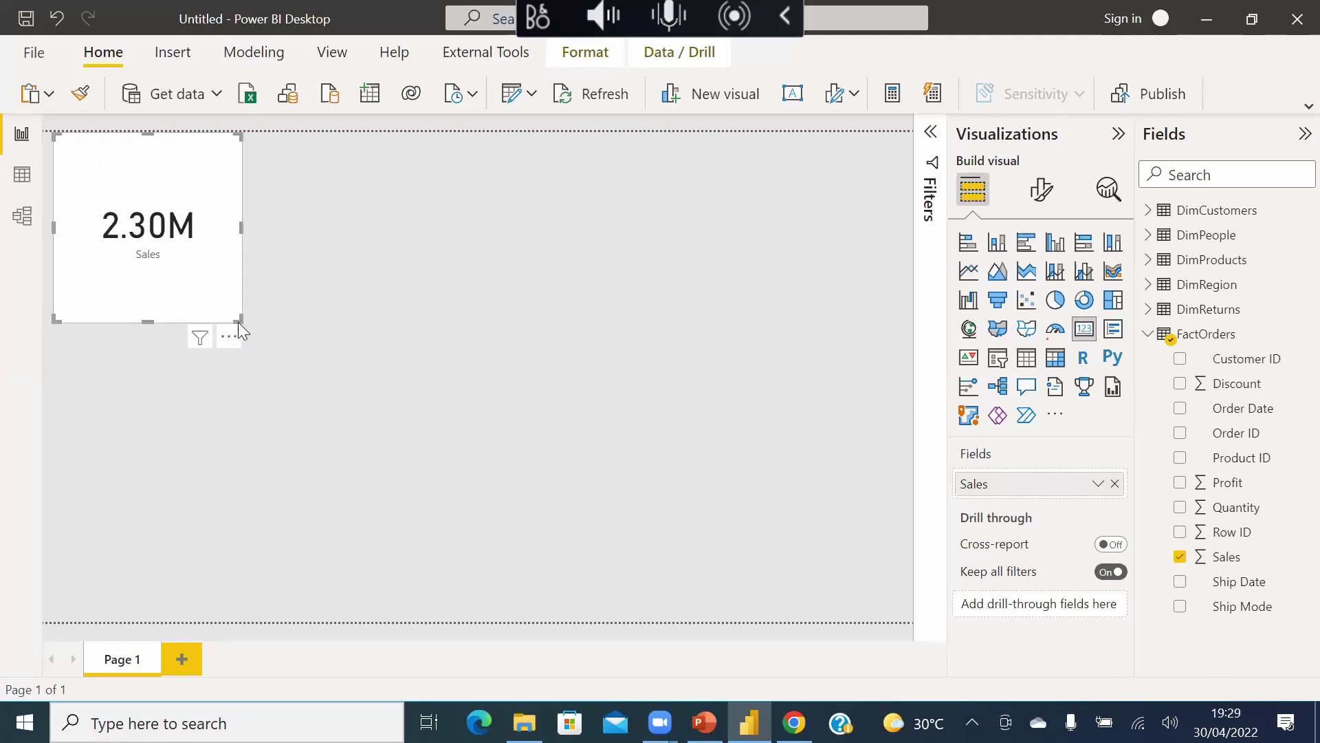
left_click_drag(237, 319, 215, 203)
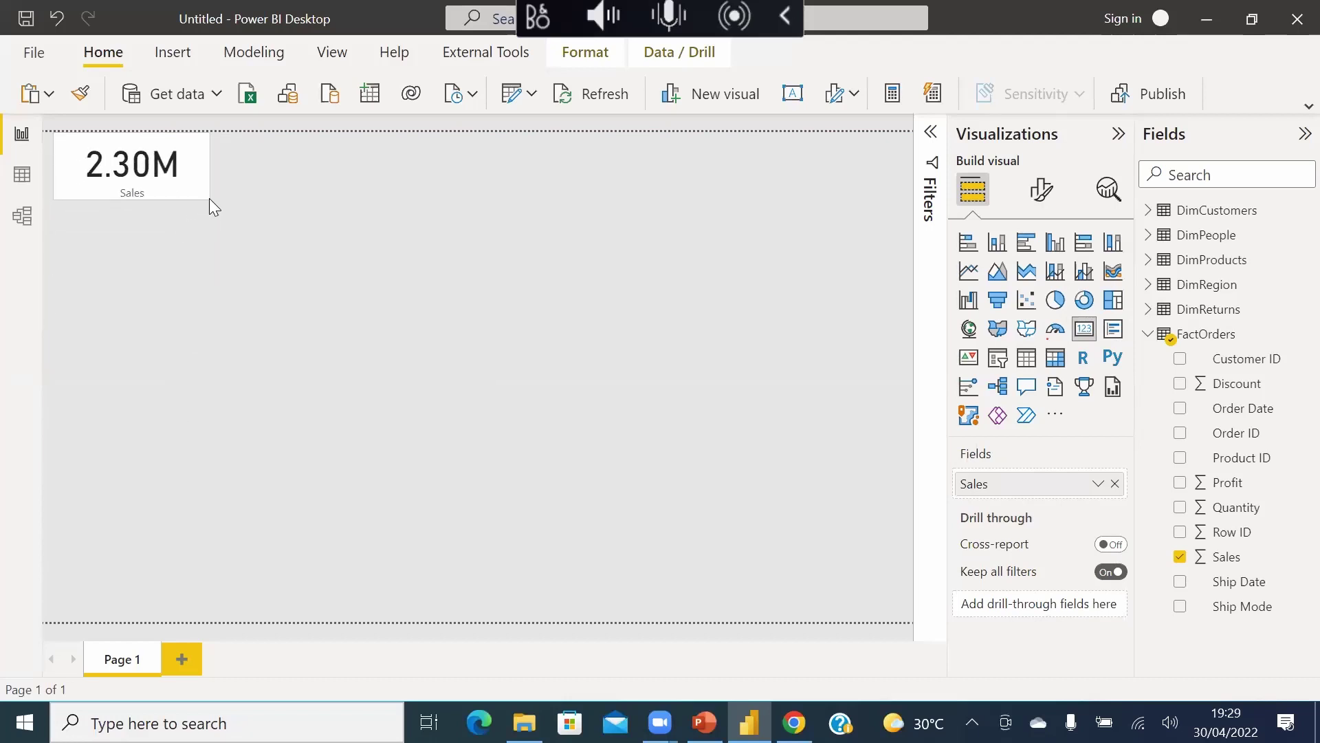
left_click_drag(138, 180, 138, 189)
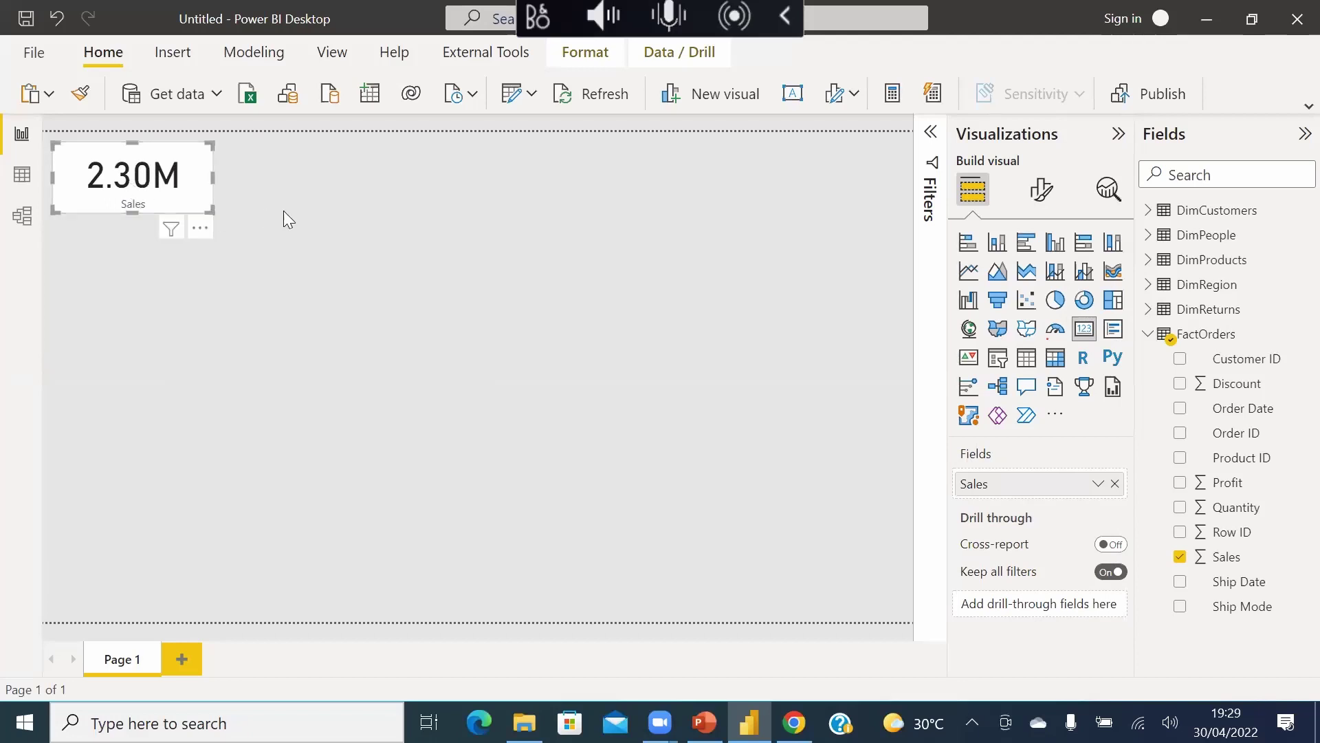
left_click(291, 257)
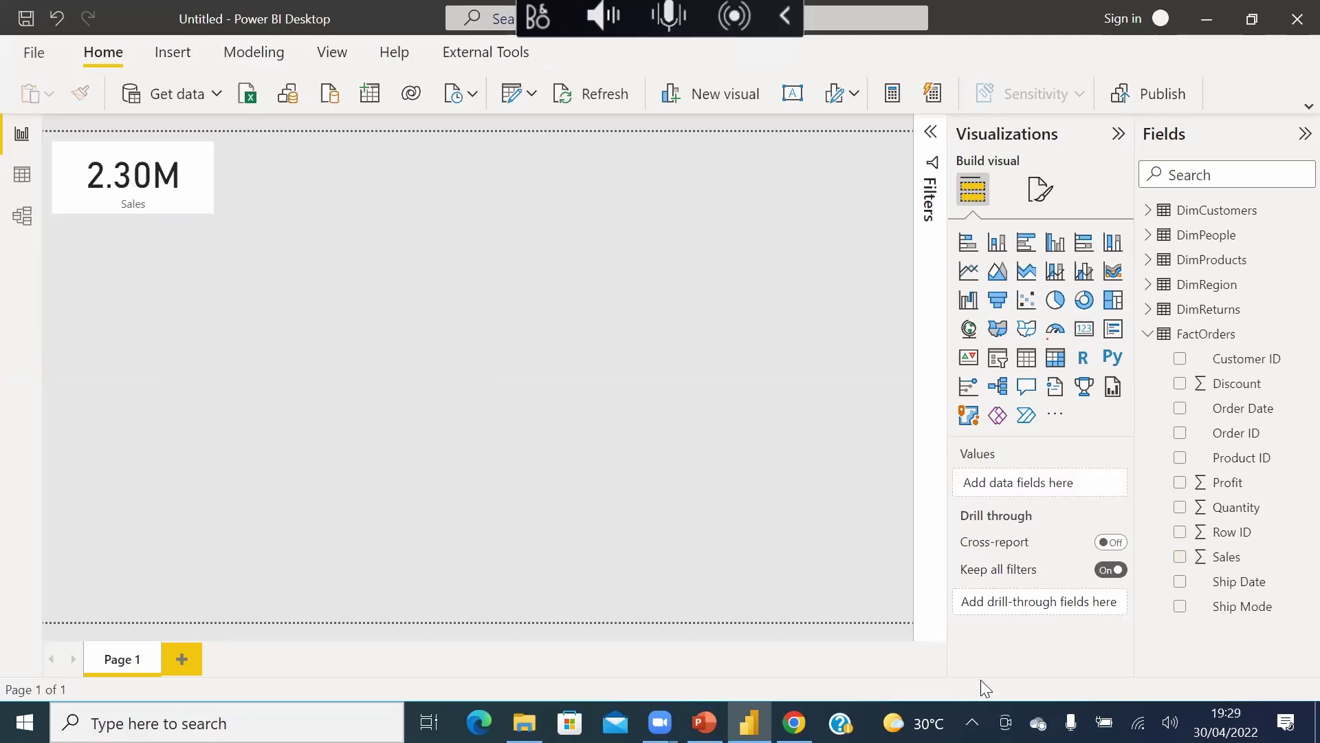
- Try the Average and Minimum aggregations on the card's Sales field
left_click(181, 197)
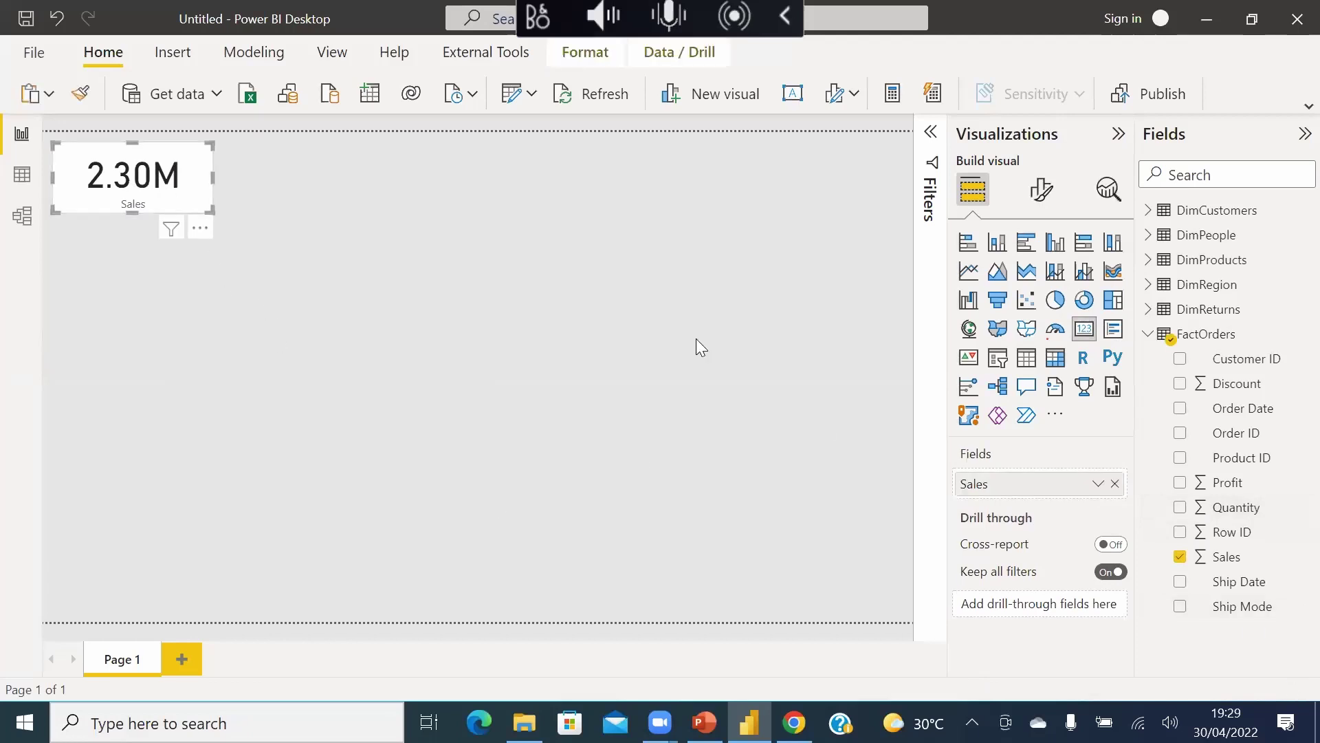
left_click(1099, 484)
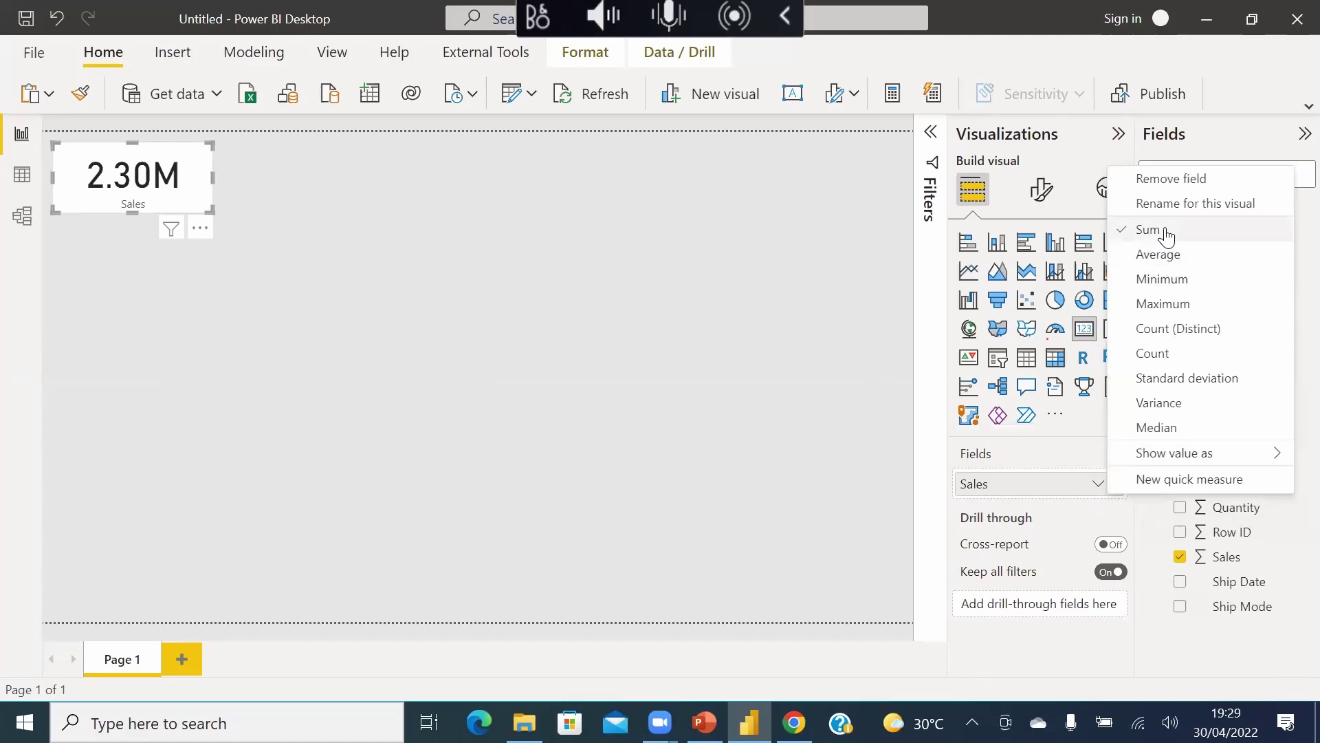
left_click(1185, 259)
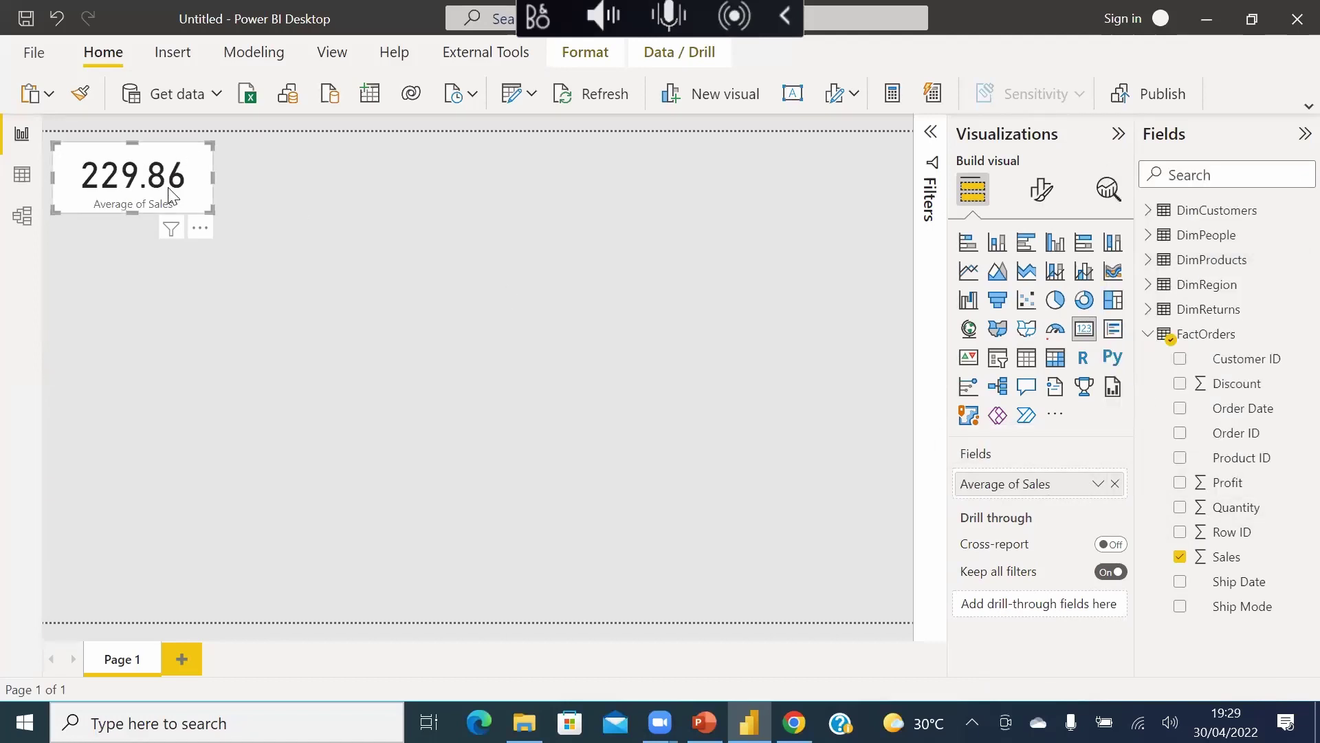
left_click(1100, 488)
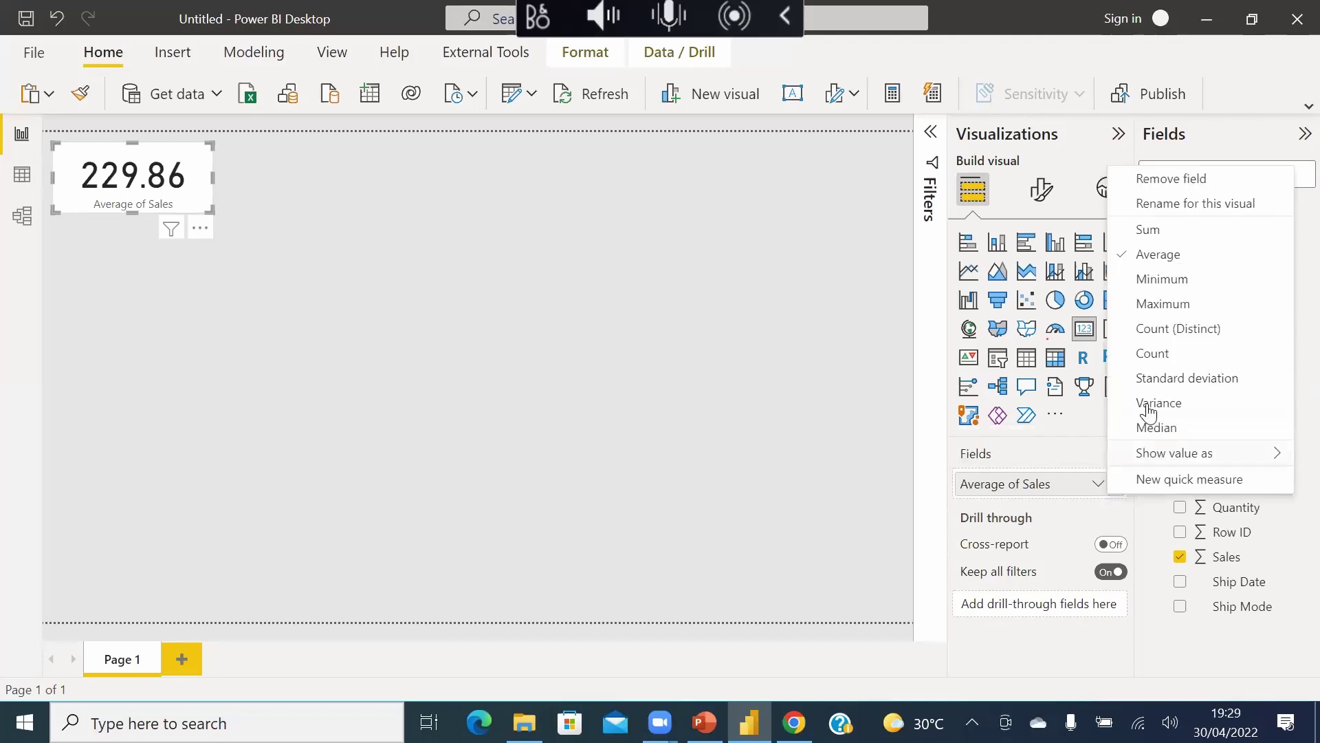
left_click(1181, 278)
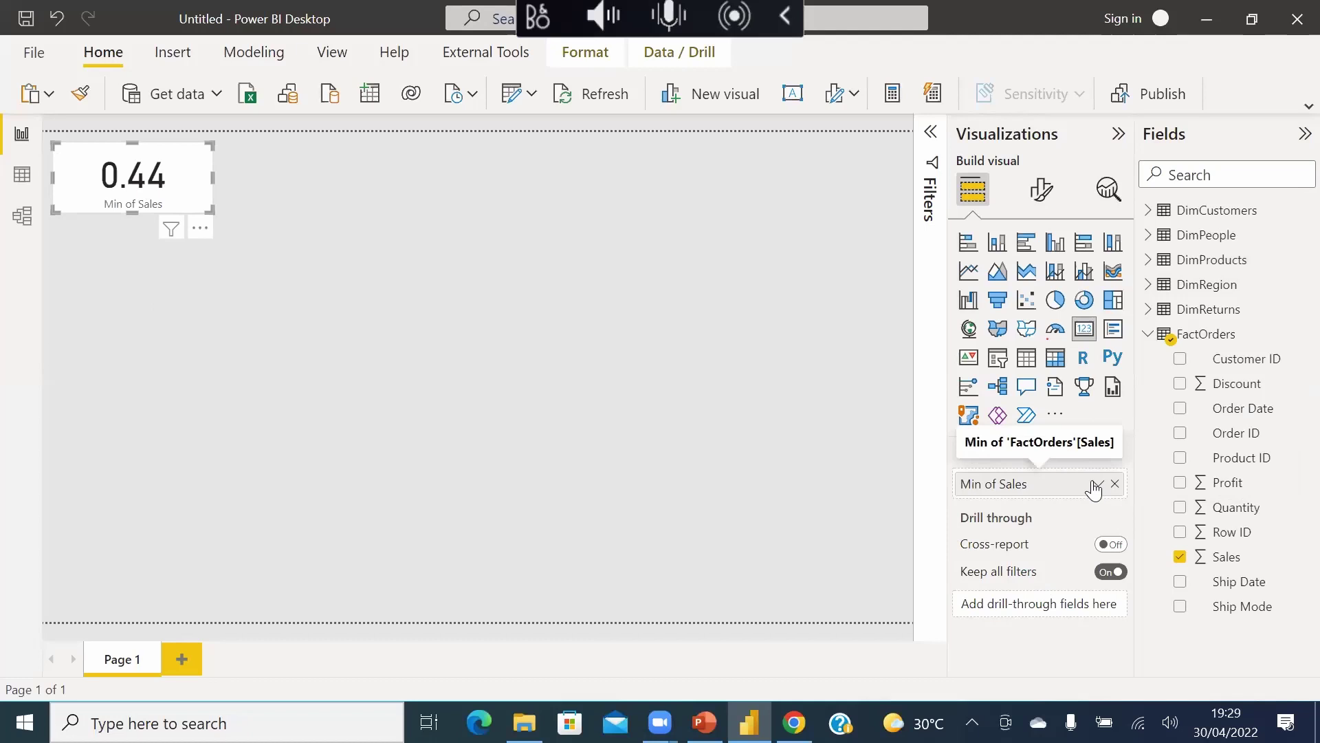
- Set the aggregation of the card's Sales field to Maximum
left_click(1098, 487)
left_click(1169, 304)
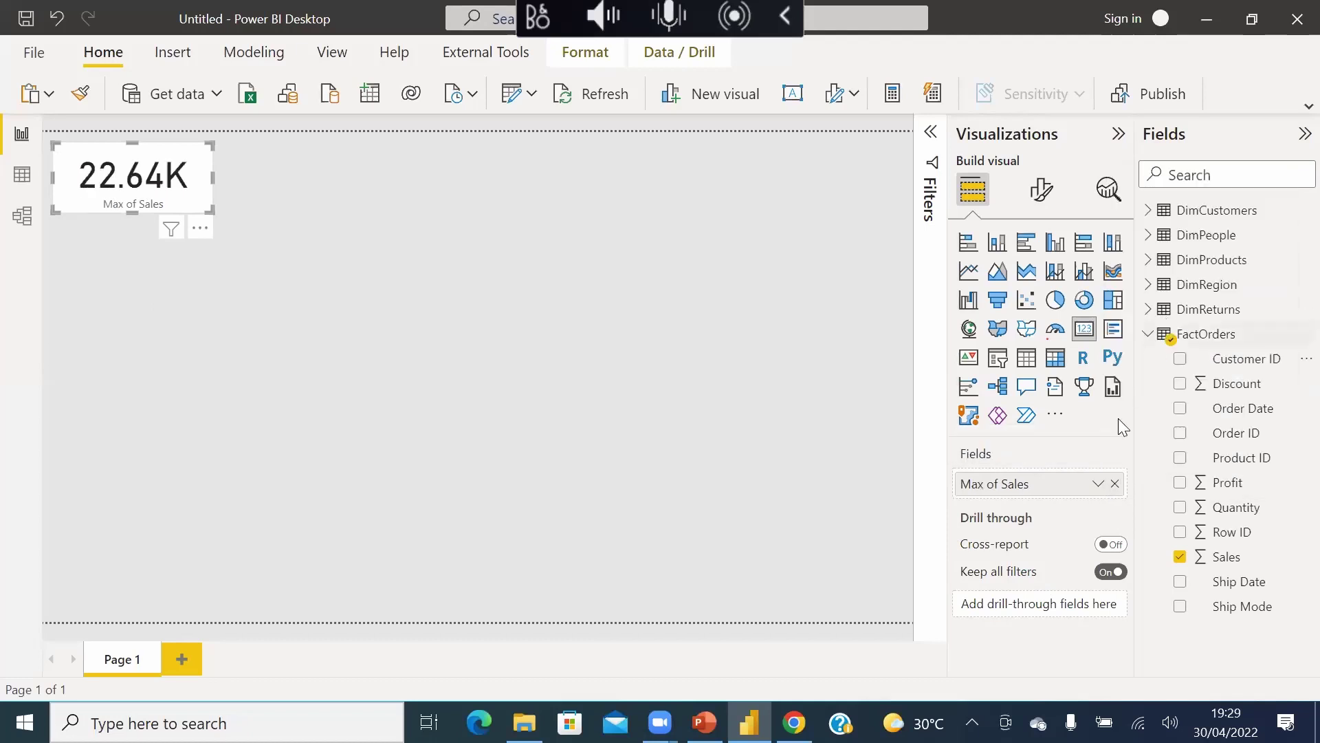
left_click(1098, 484)
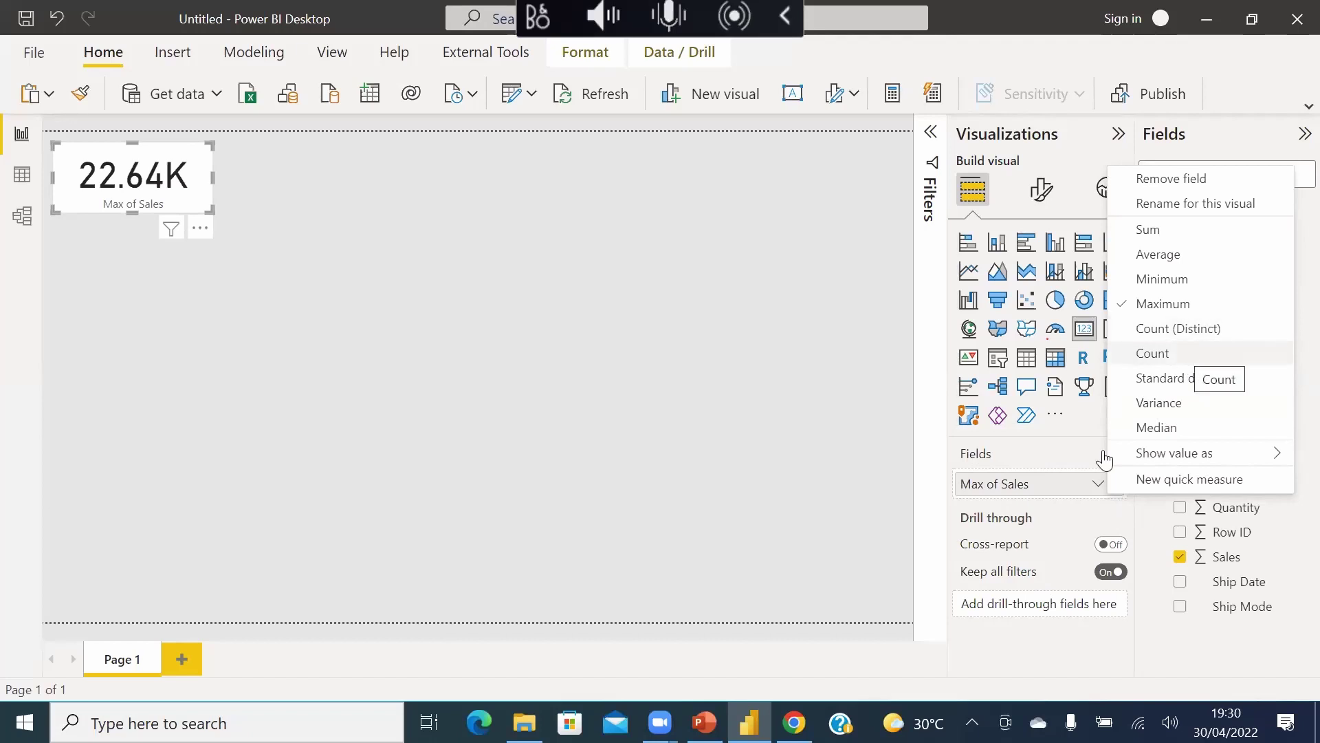
left_click(1097, 485)
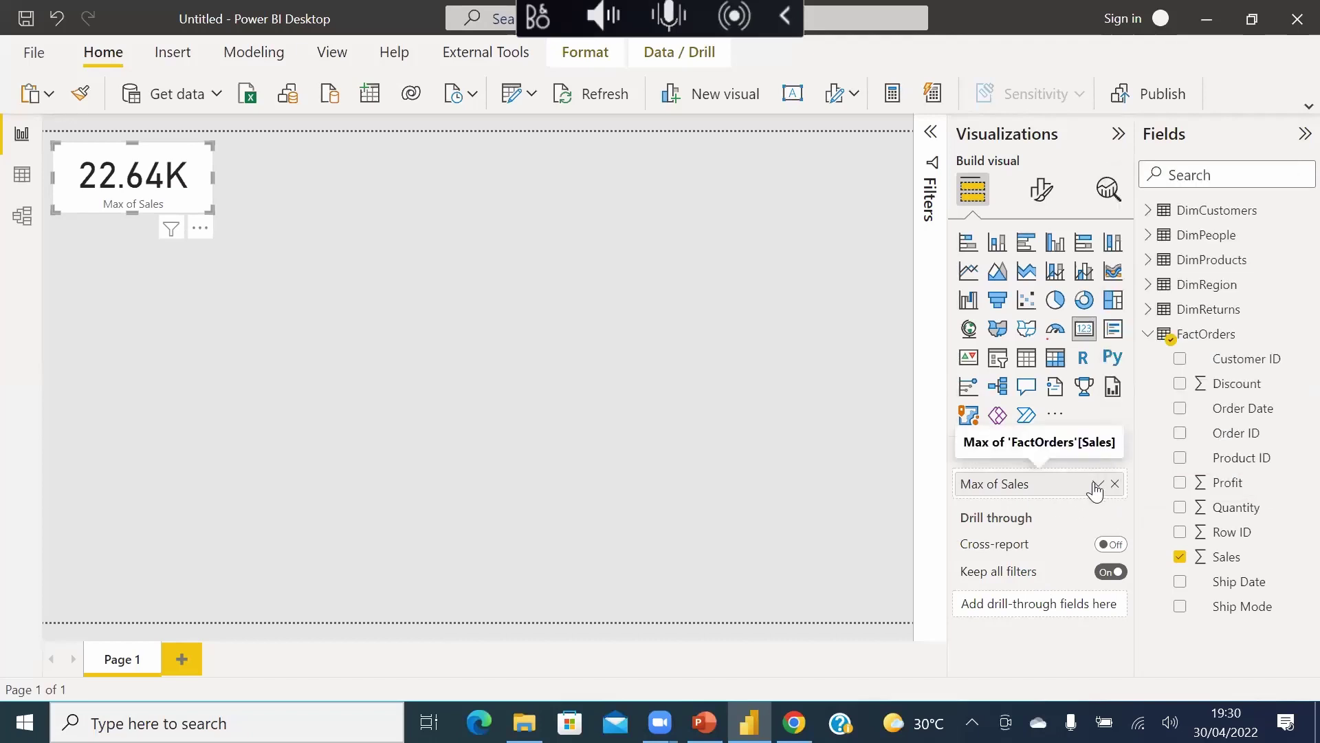
- Set the aggregation of the card's Sales field to Sum
left_click(1098, 485)
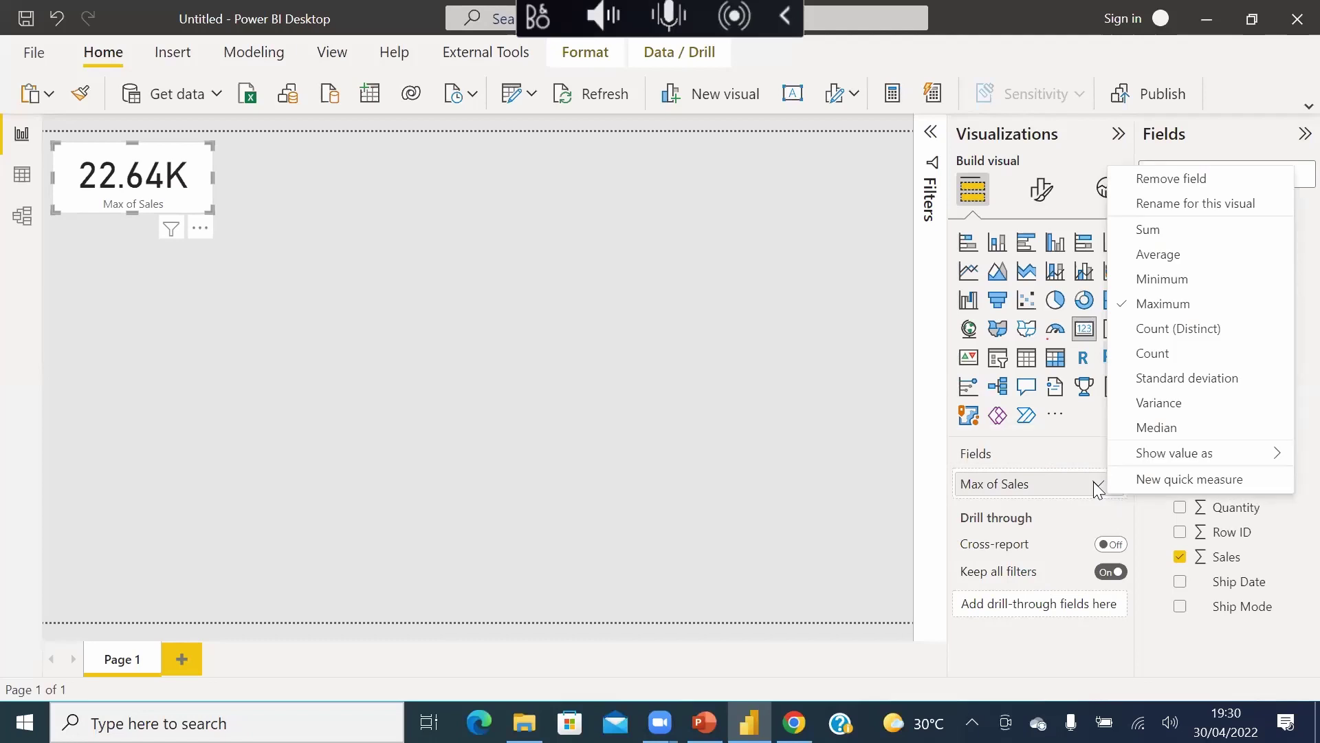
left_click(1163, 230)
left_click(232, 165)
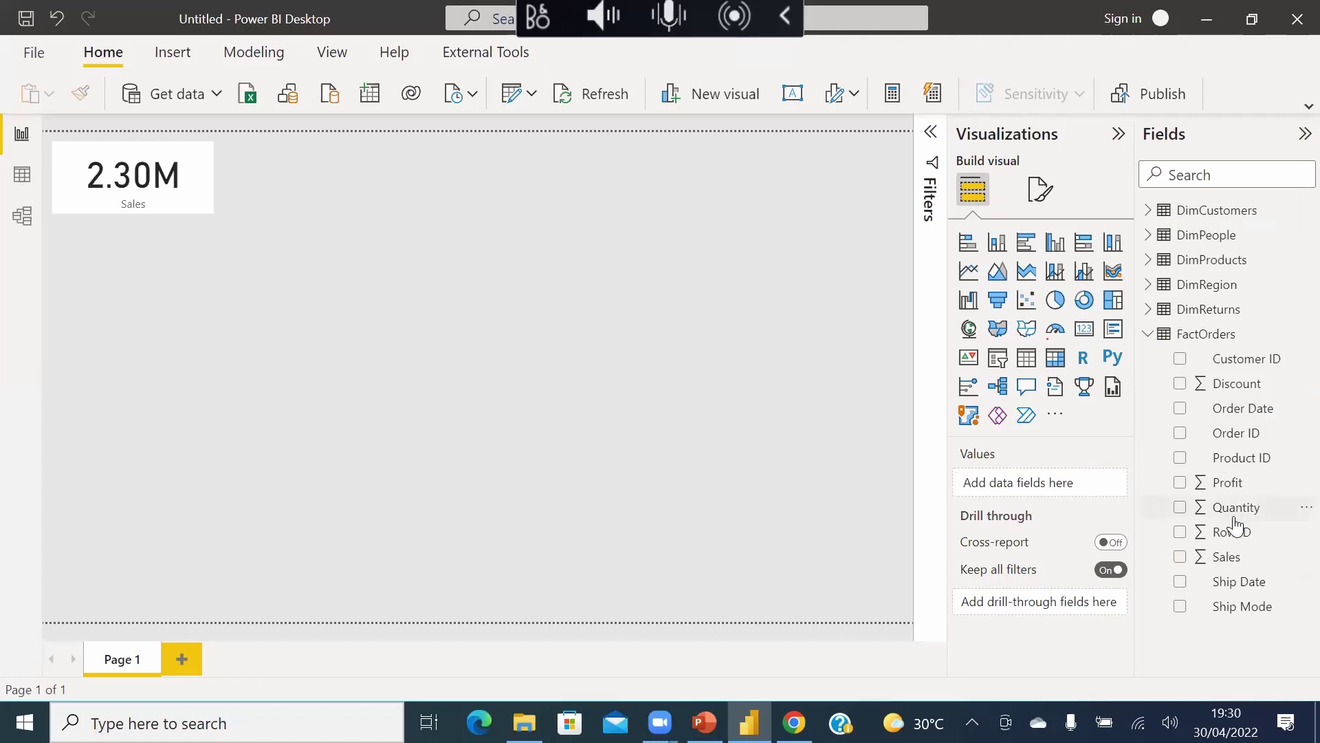
- Add a Card visual showing Quantity from the FactOrders table and place it directly beside the Sales card
left_click(1179, 508)
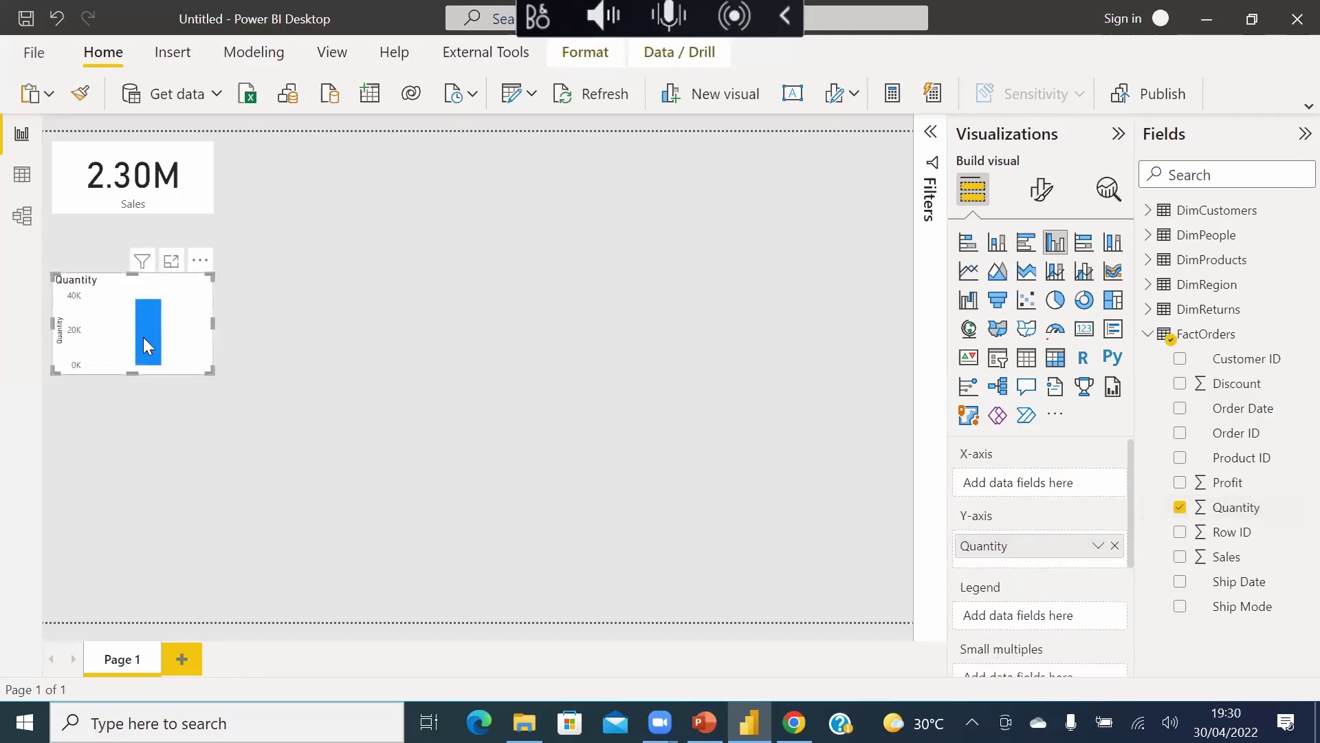
left_click(1082, 339)
left_click_drag(161, 327, 304, 216)
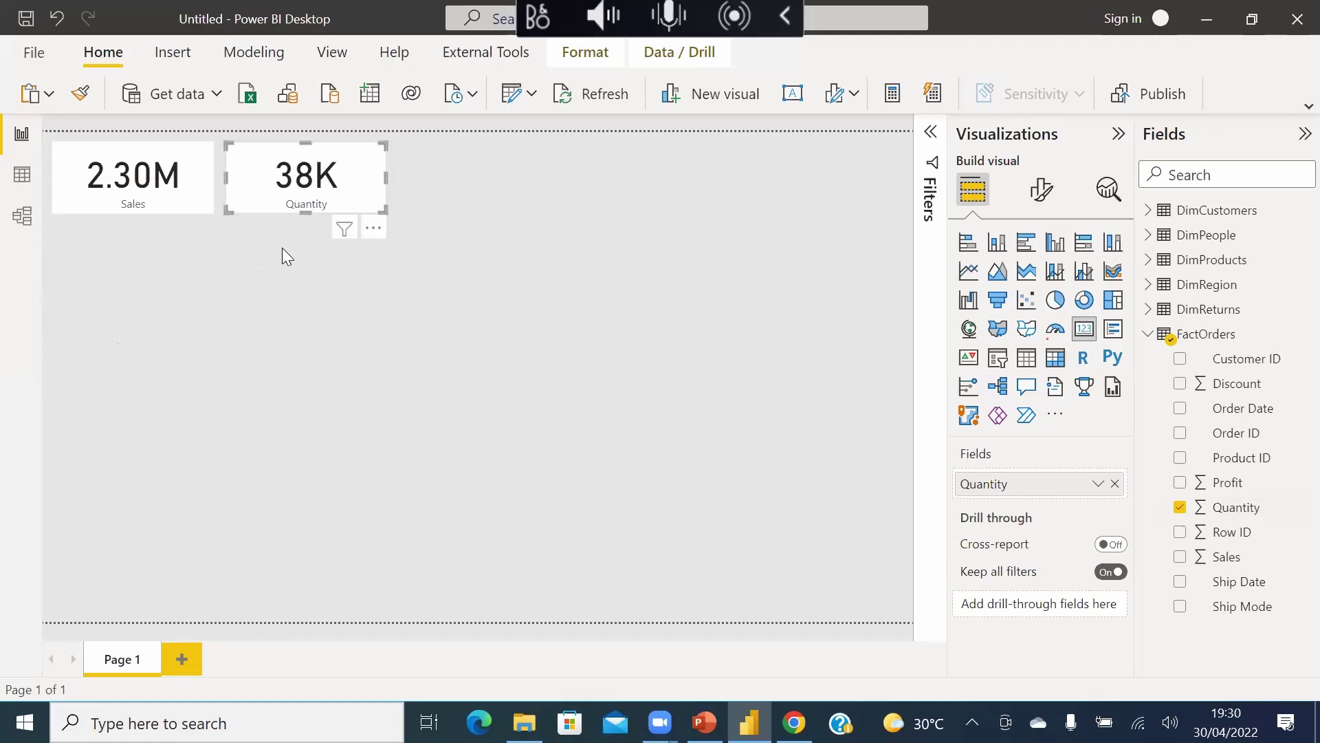
left_click(280, 315)
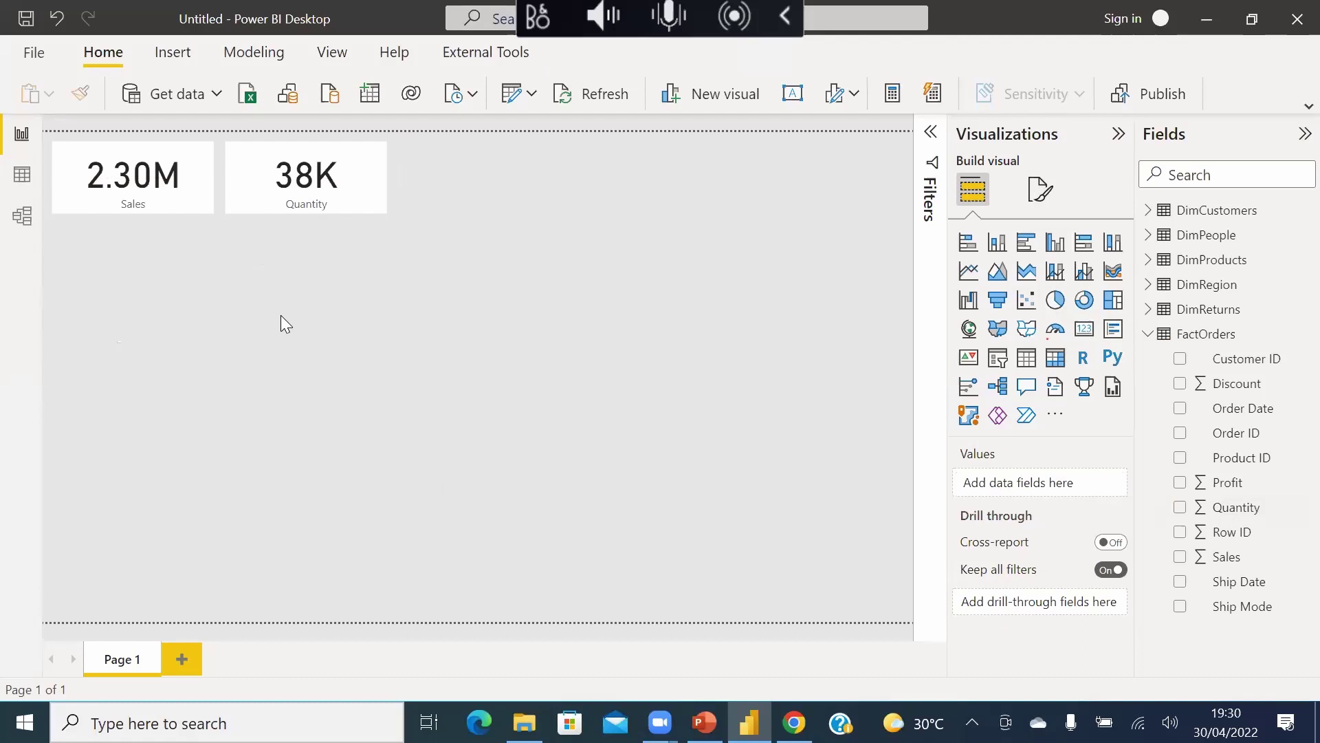
- Rename the Sales field to Total Sales for the sales card only
left_click(166, 197)
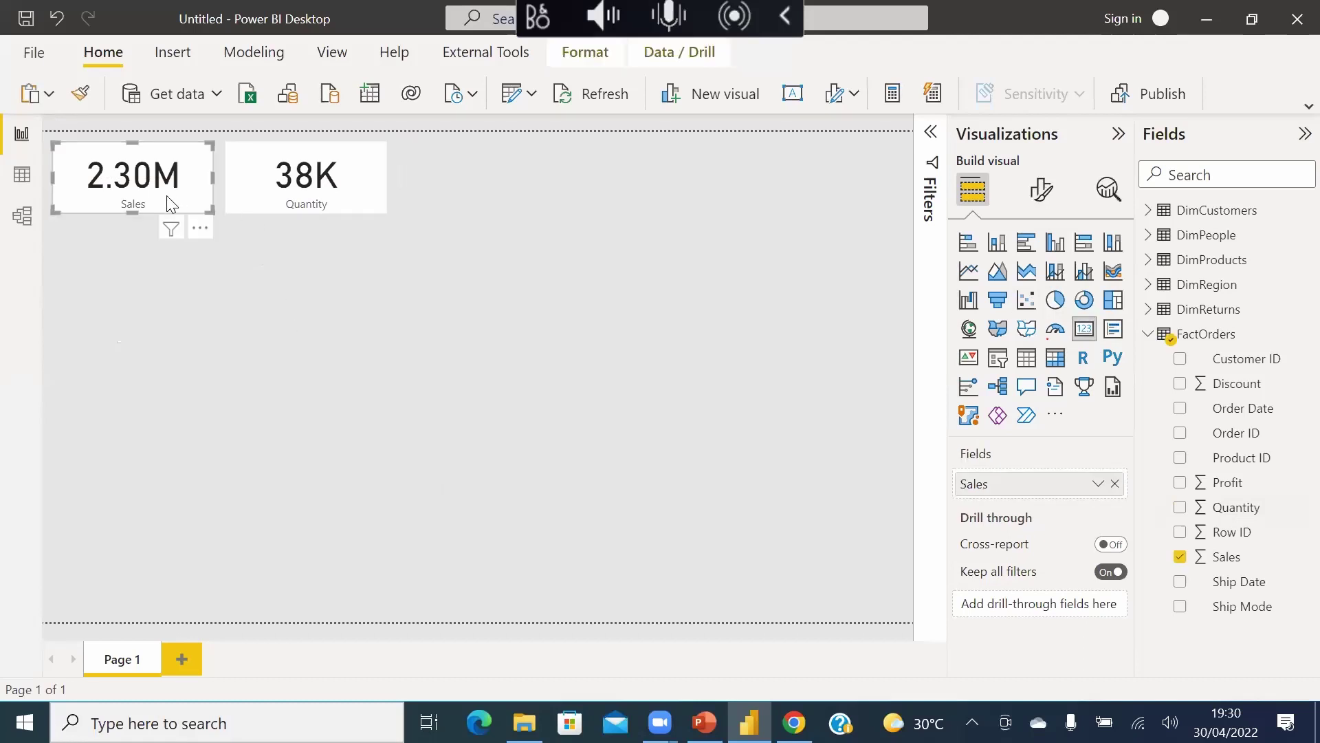
double_click(984, 485)
key("Home")
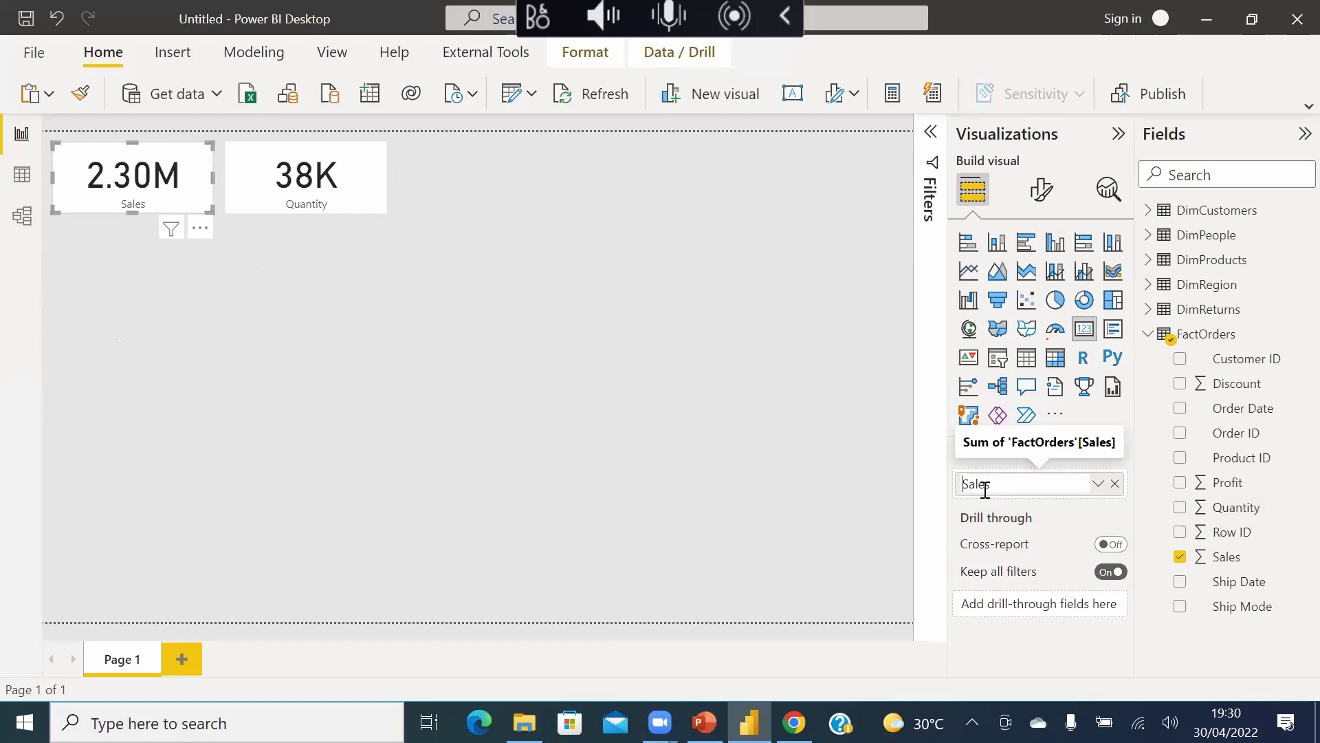
left_click(1098, 484)
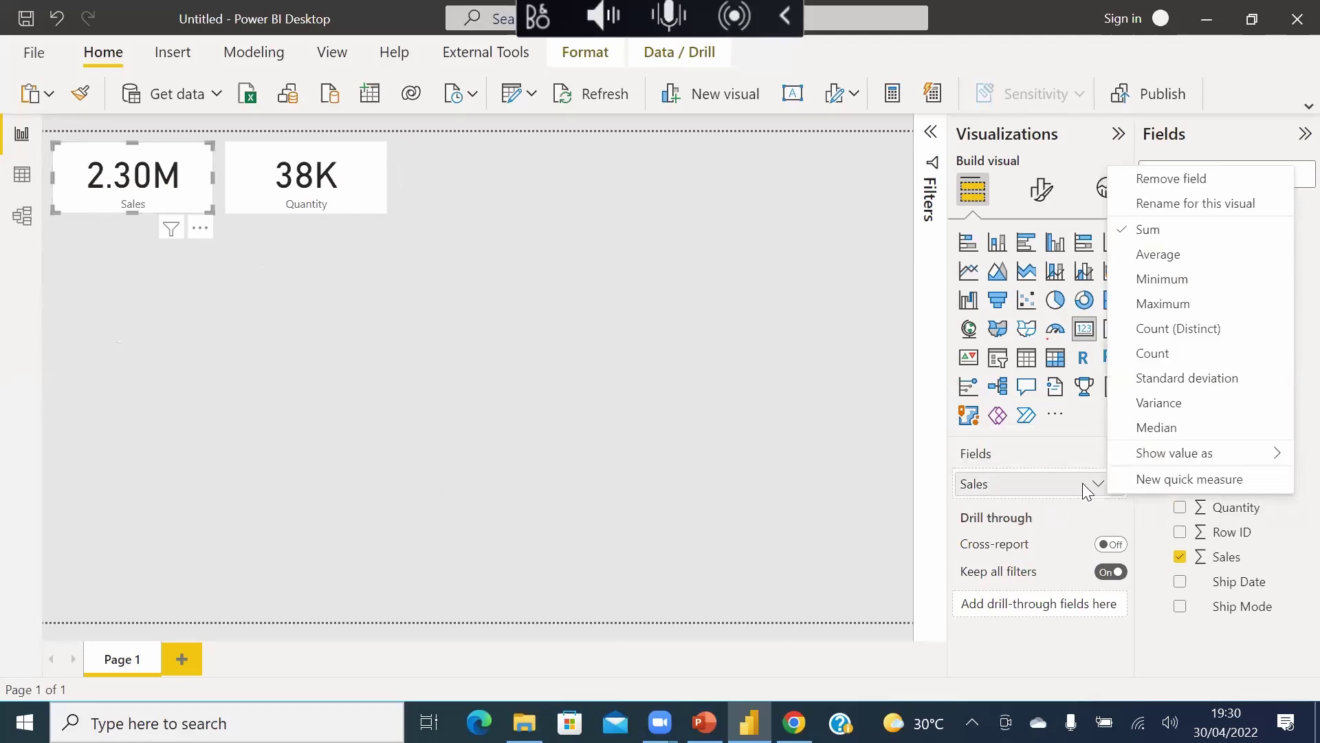
double_click(997, 482)
key("Home")
type("Total")
key("Return")
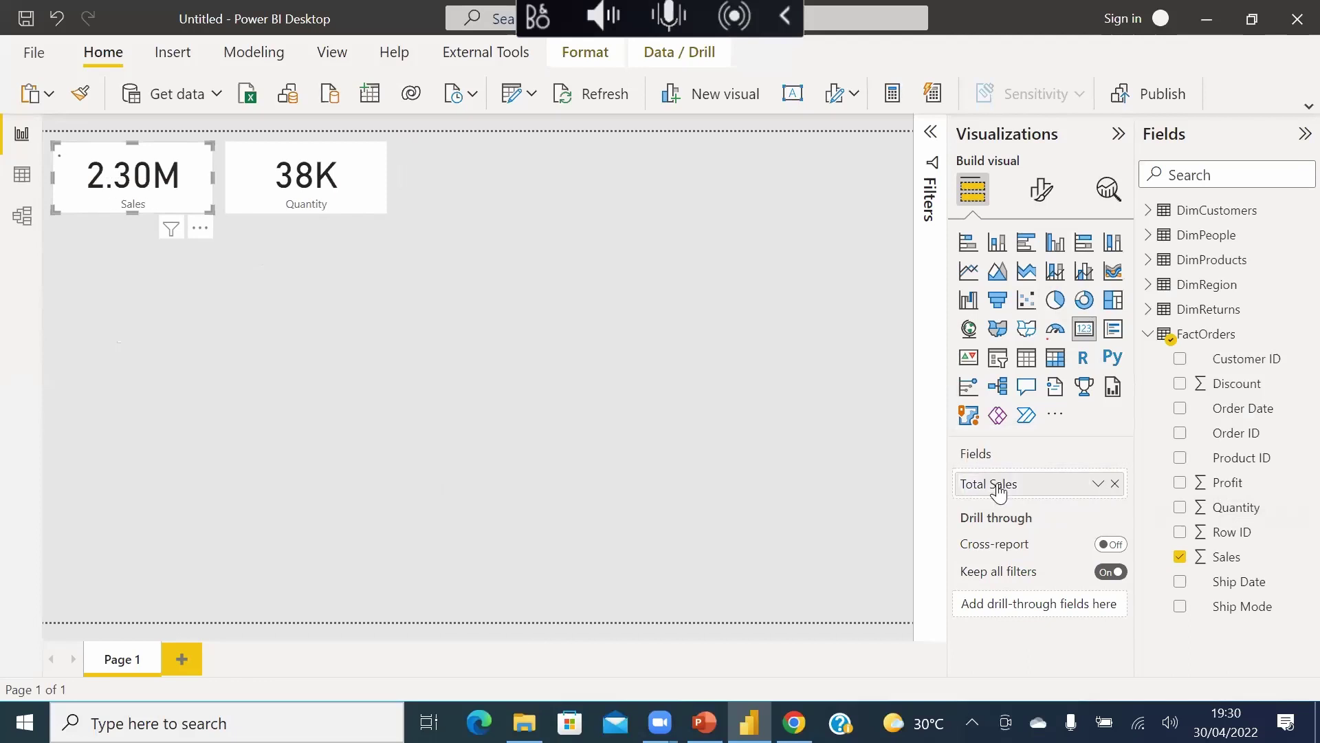
left_click(222, 392)
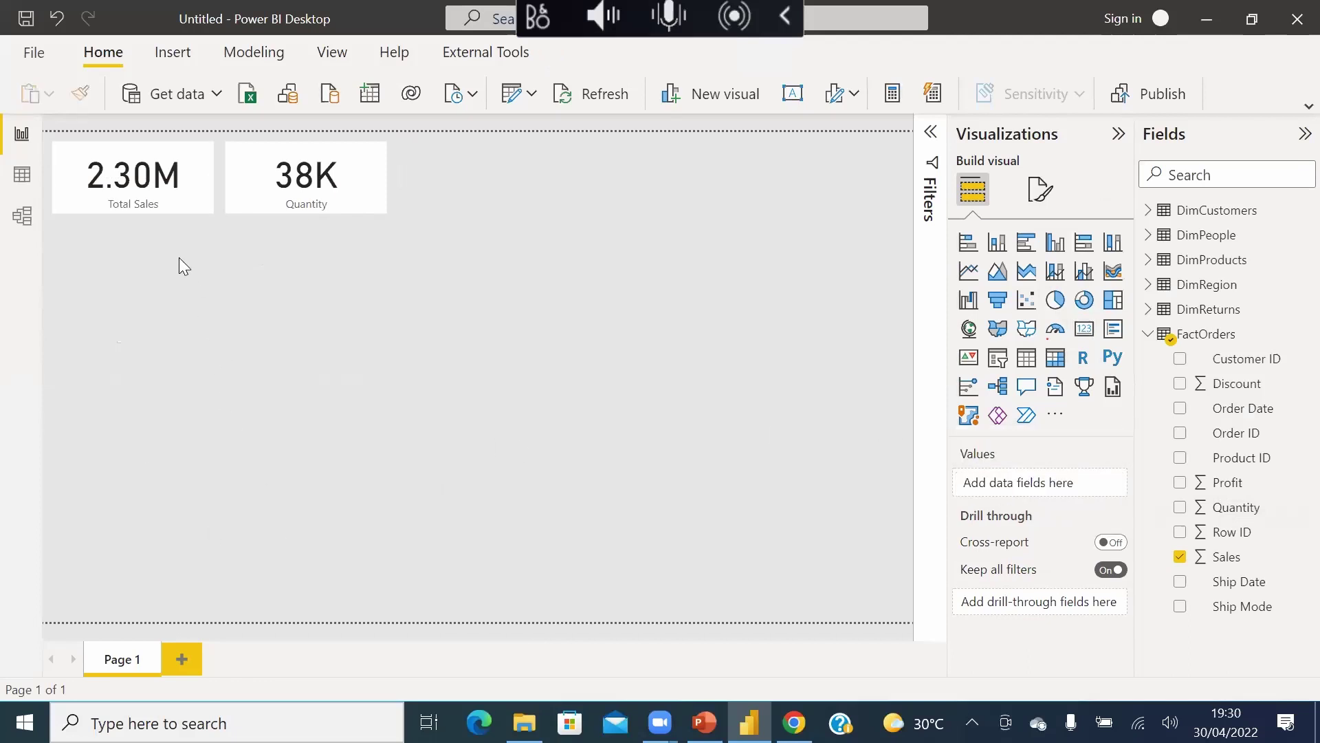
- Rename the Quantity field to Total Quantity for the quantity card only
left_click(317, 196)
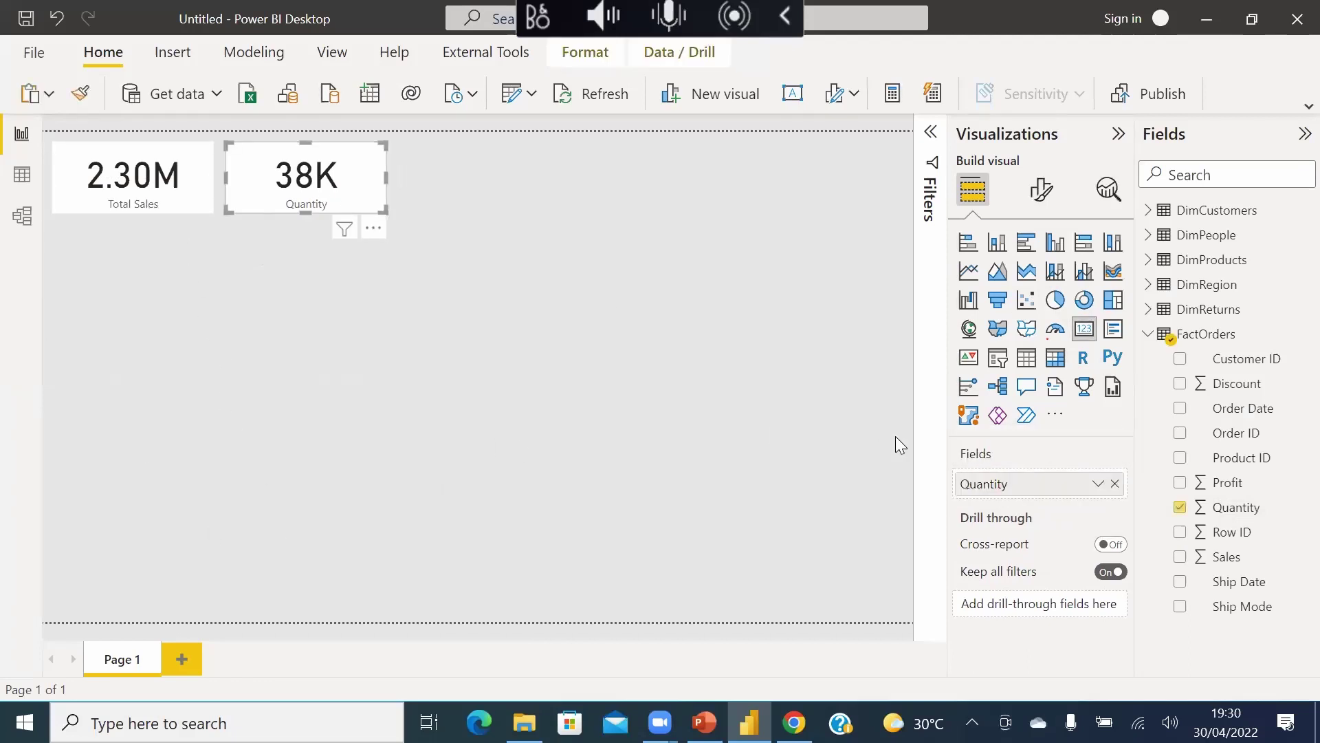
double_click(984, 483)
key("Home")
type("Total")
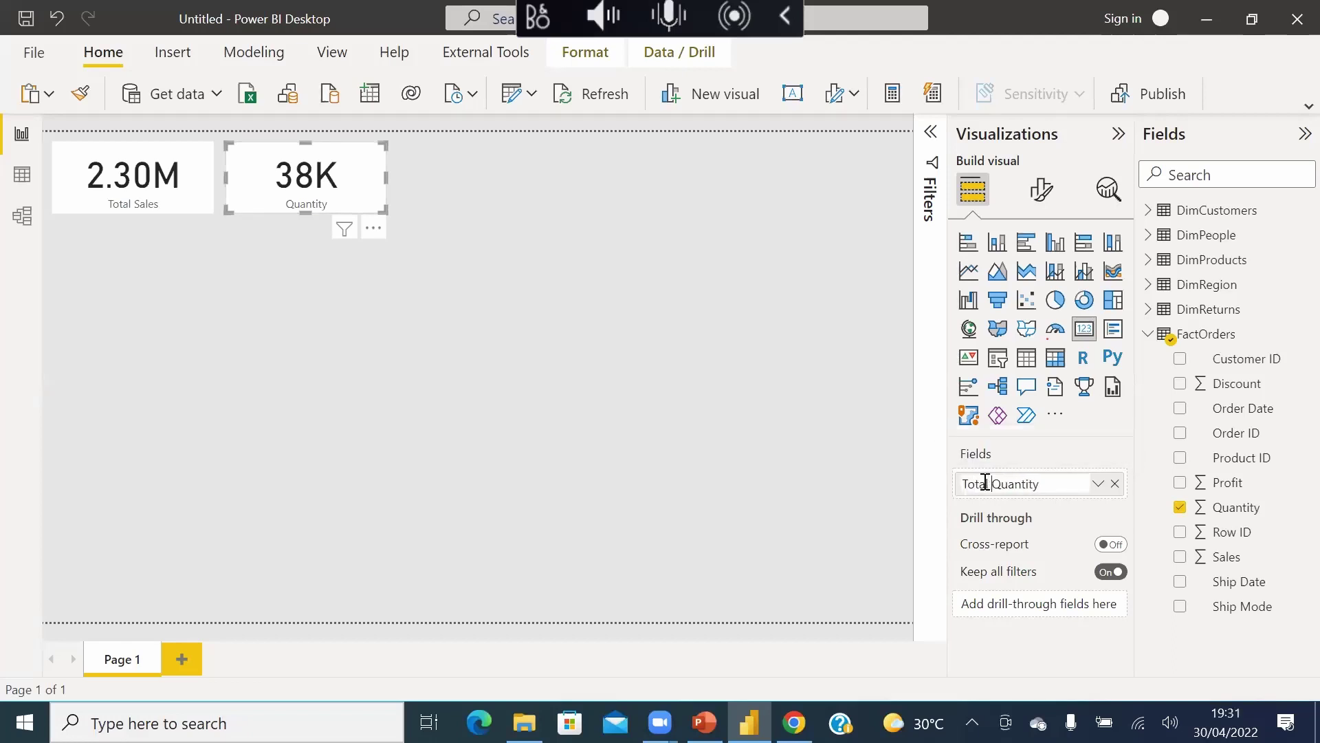
key("Return")
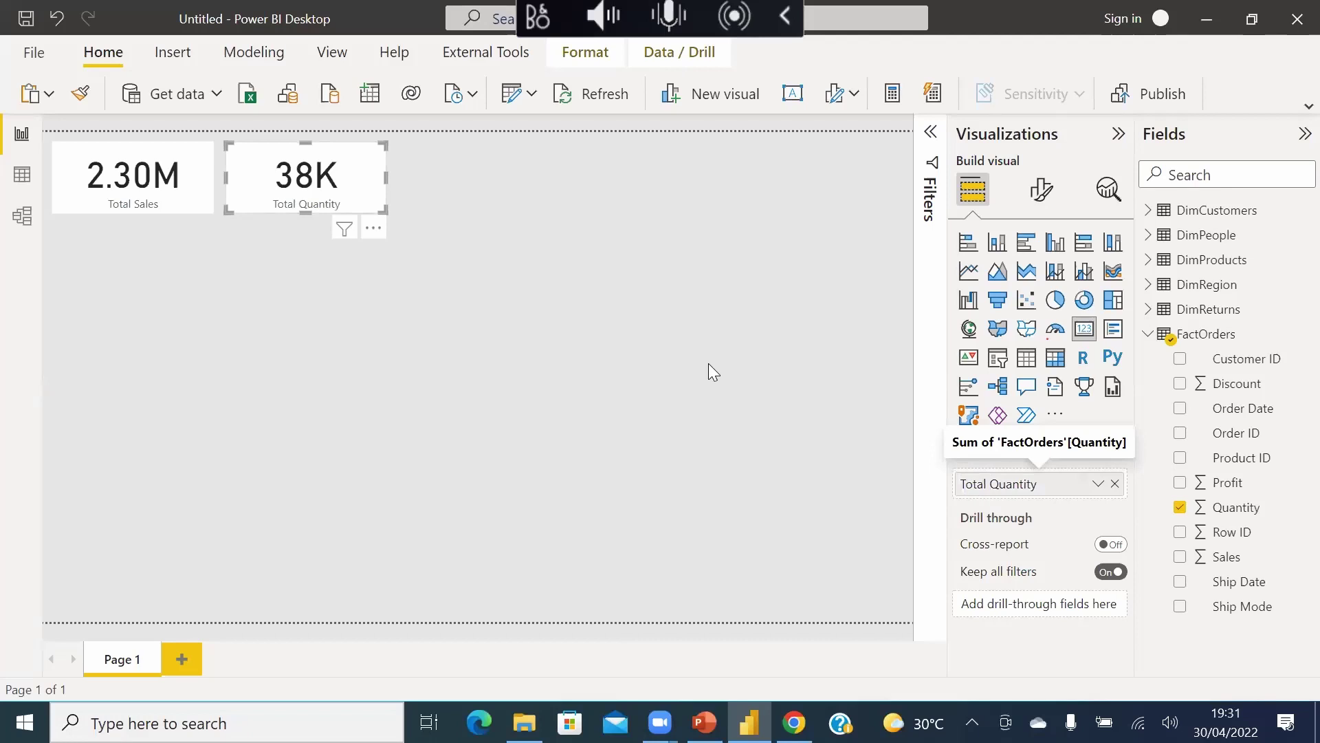
left_click(428, 260)
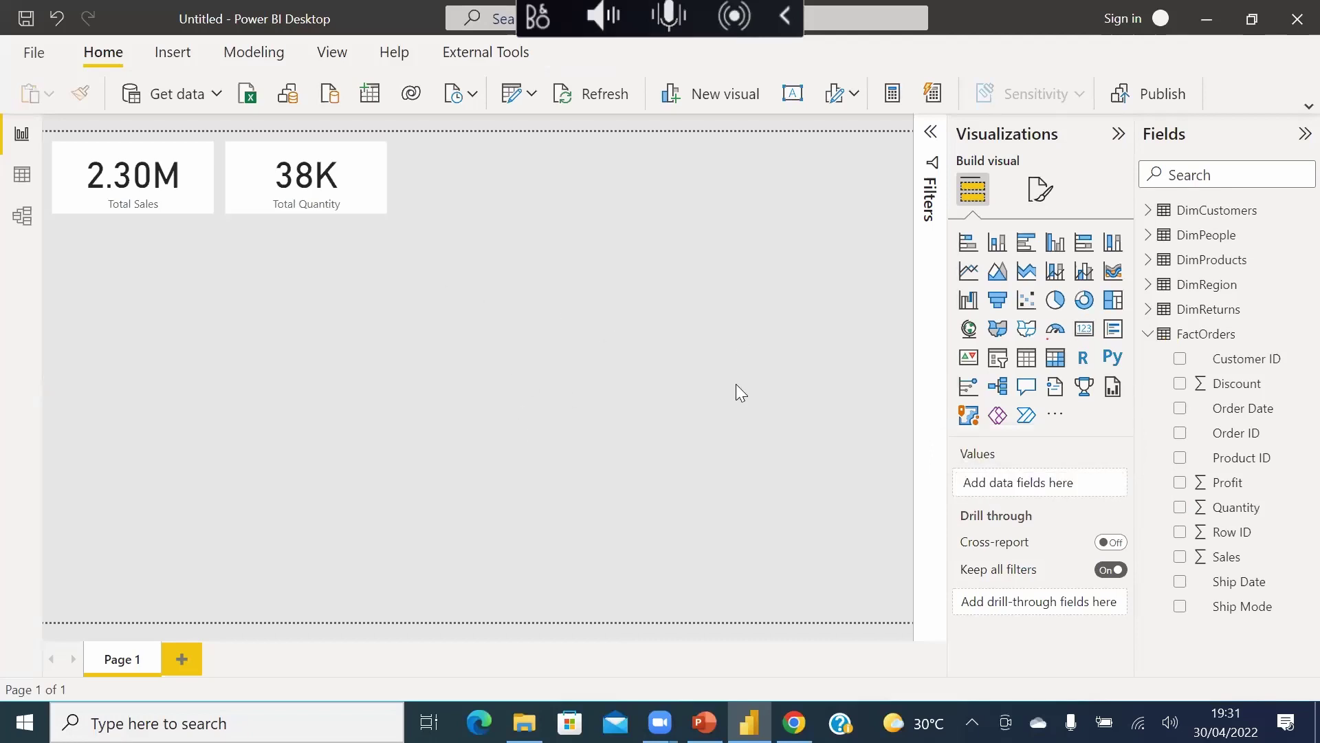
- Add a Card visual showing Profit from FactOrders and place it in the card row after the Total Quantity card
left_click_drag(1224, 484, 581, 215)
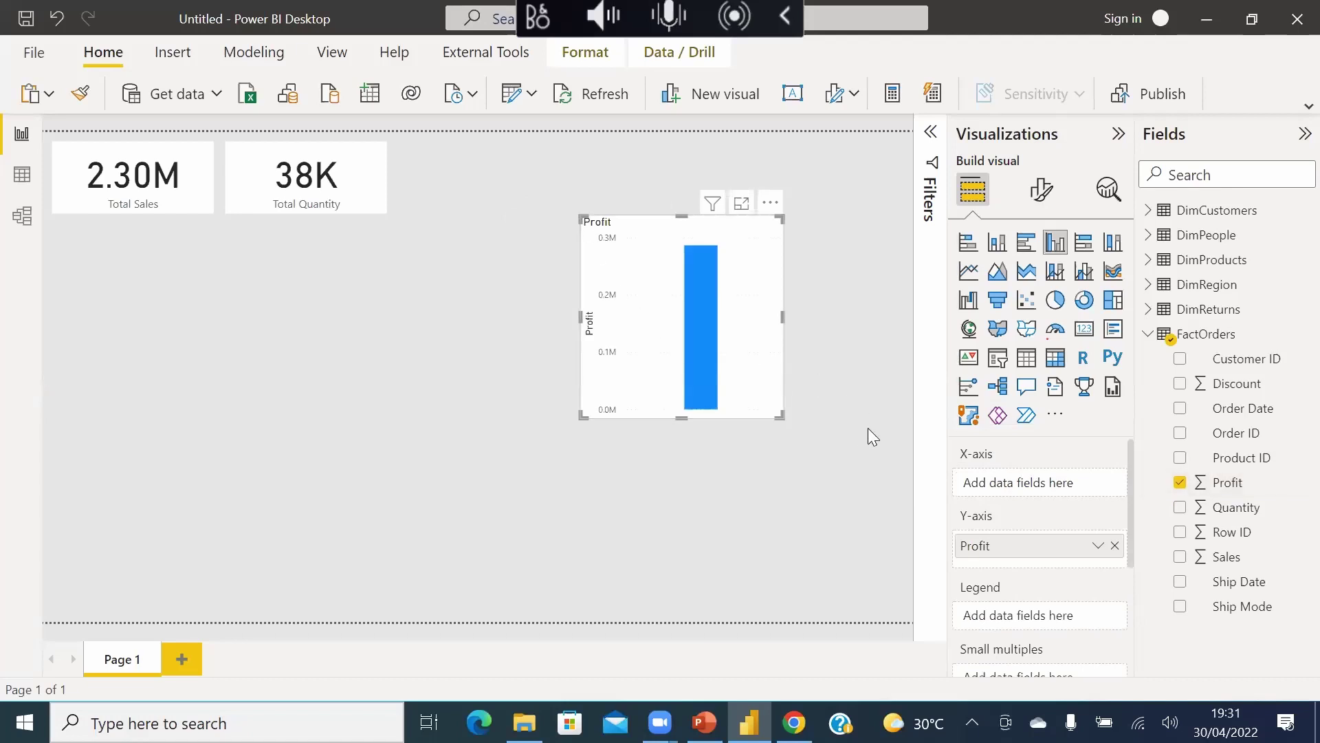
left_click(1084, 329)
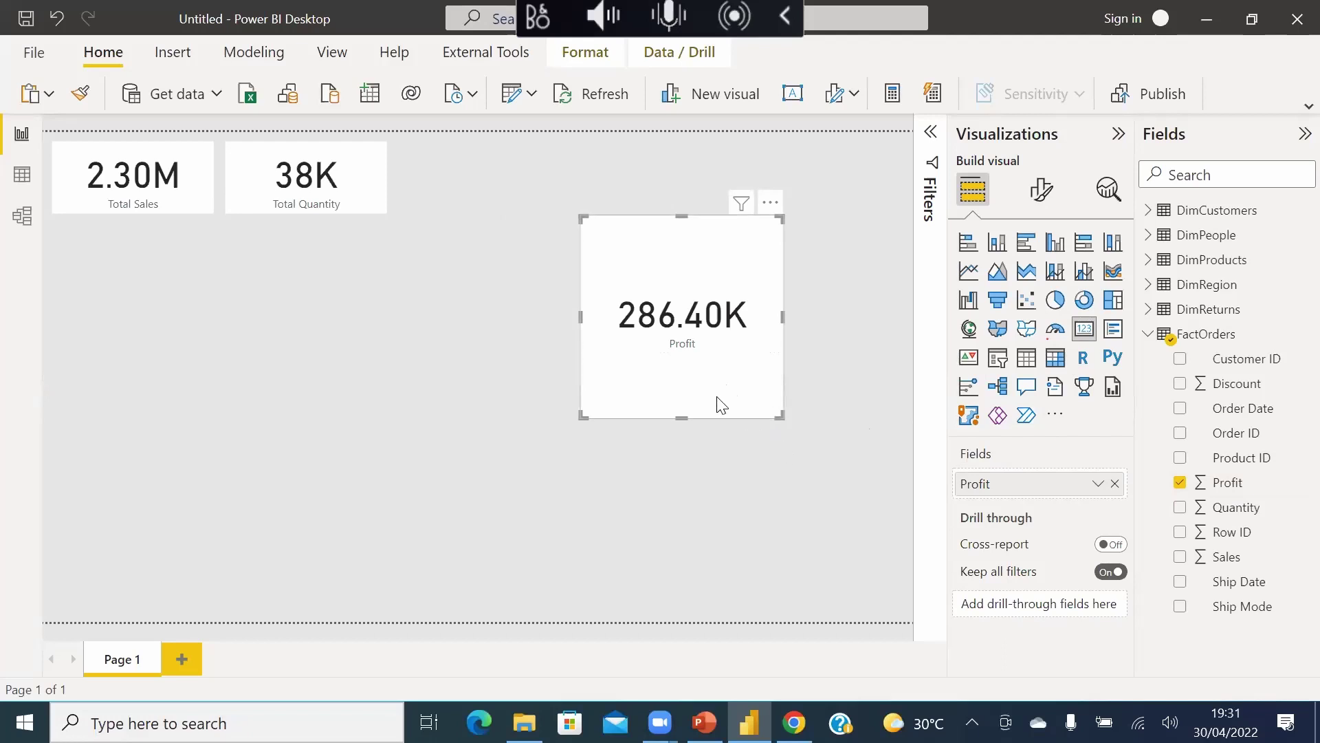
left_click_drag(719, 398, 474, 214)
left_click(487, 273)
- Narrow the Profit card to roughly the width of the two neighbouring cards
left_click(595, 179)
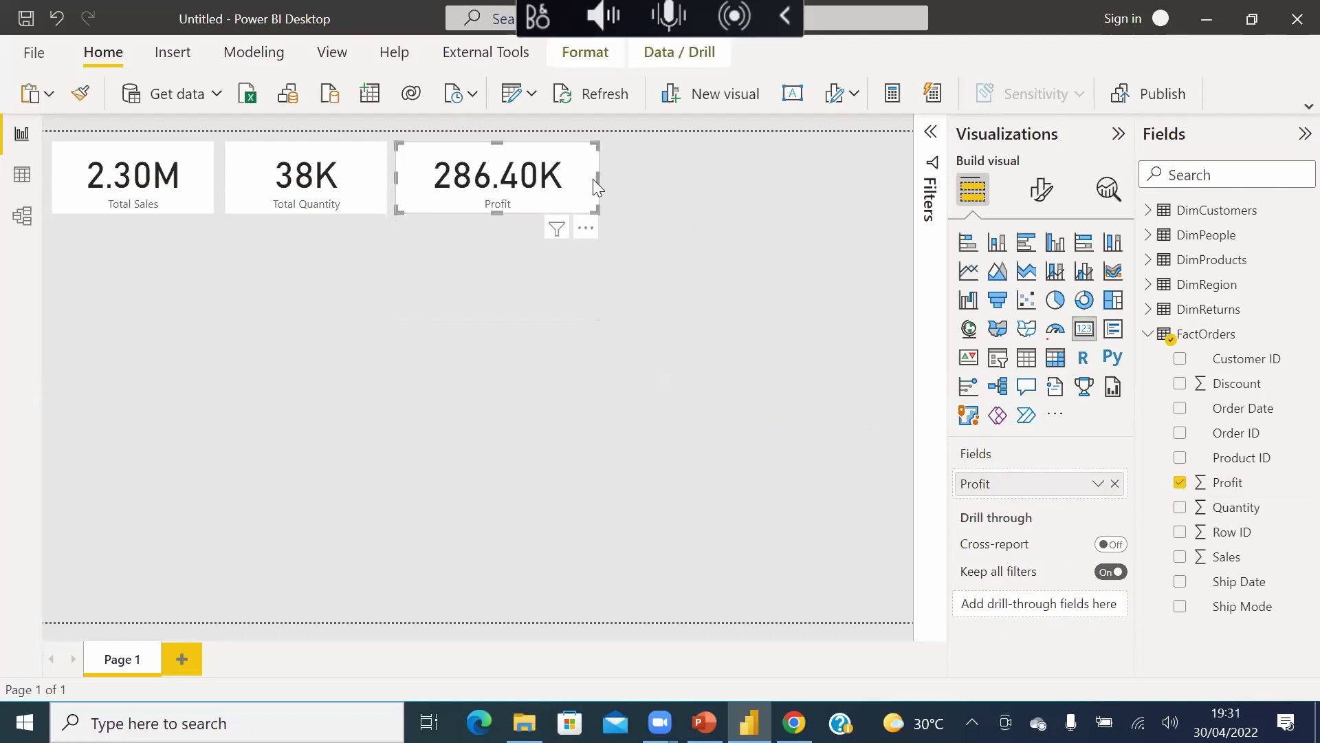
left_click_drag(597, 178, 570, 179)
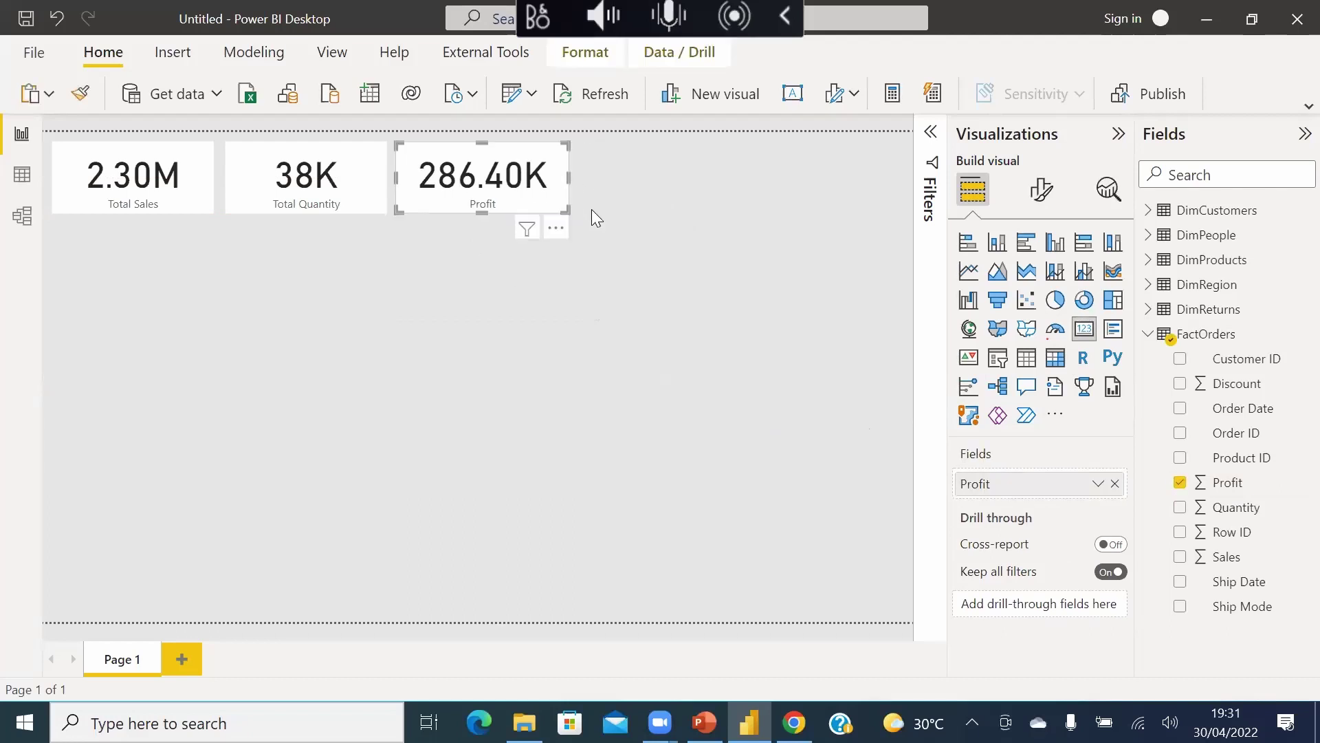
left_click(661, 237)
left_click(547, 208)
left_click(676, 204)
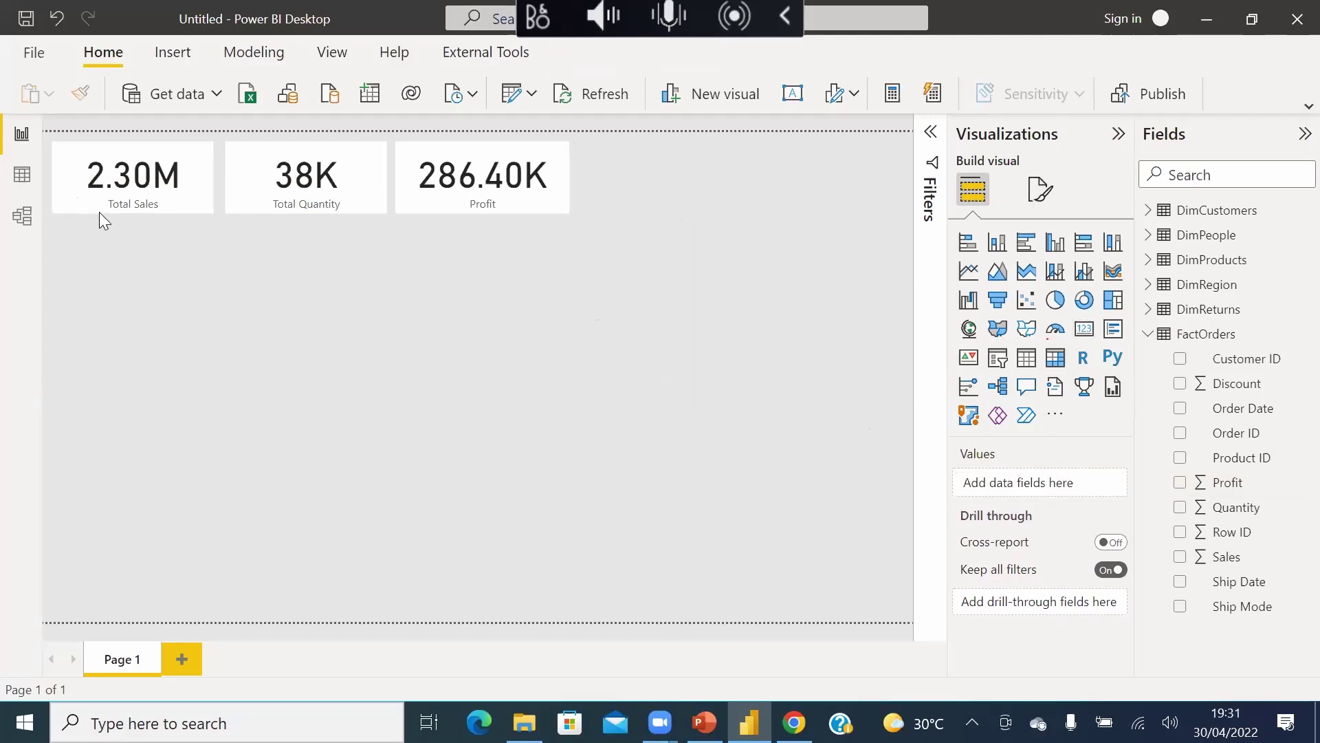
- Examine the negative Profit values in the FactOrders data using the column's filter list, leaving the data unfiltered
left_click(23, 173)
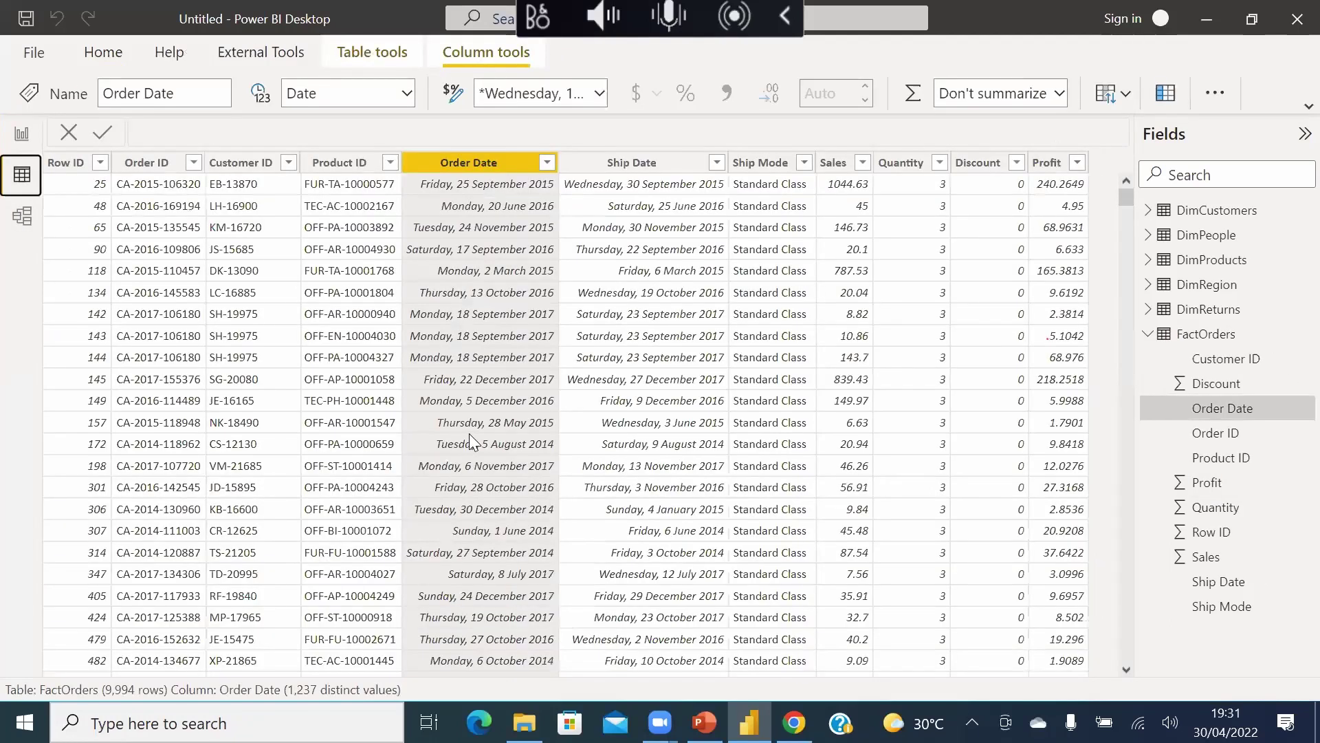
left_click(681, 314)
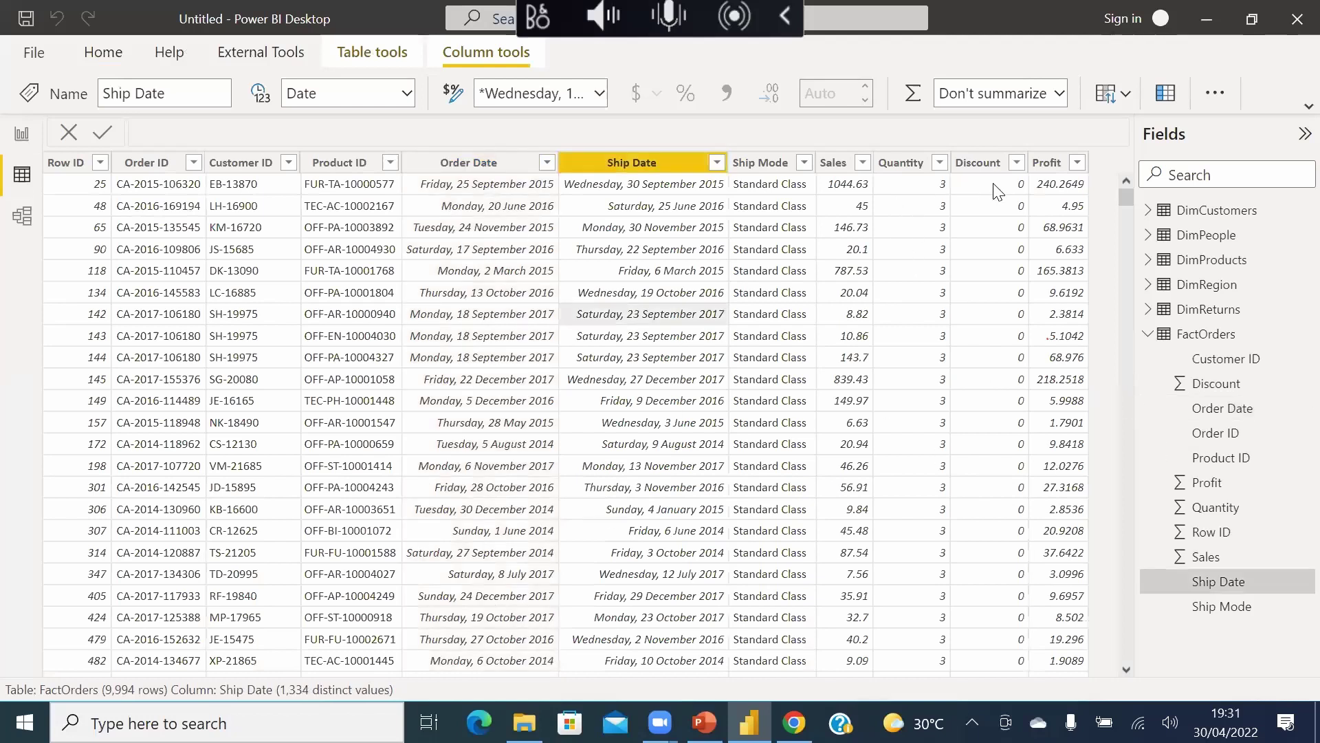
left_click(1044, 183)
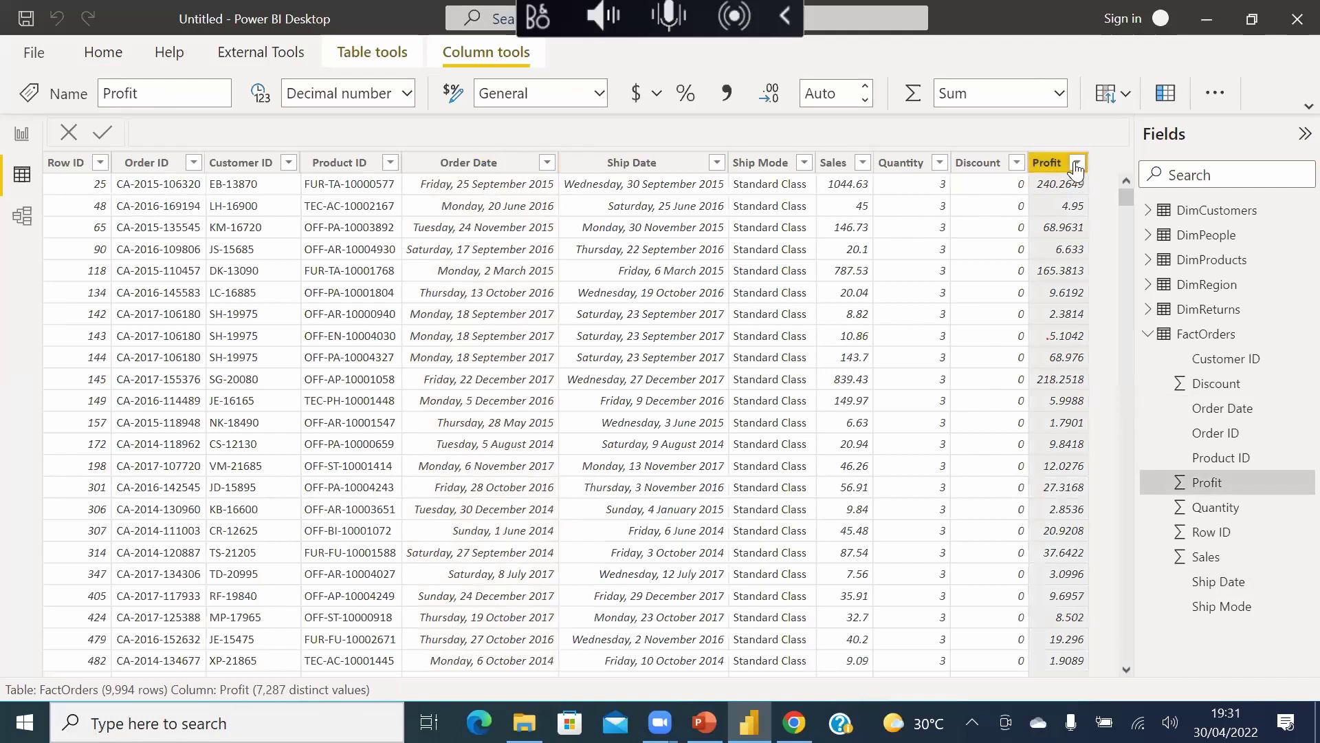
left_click(1077, 163)
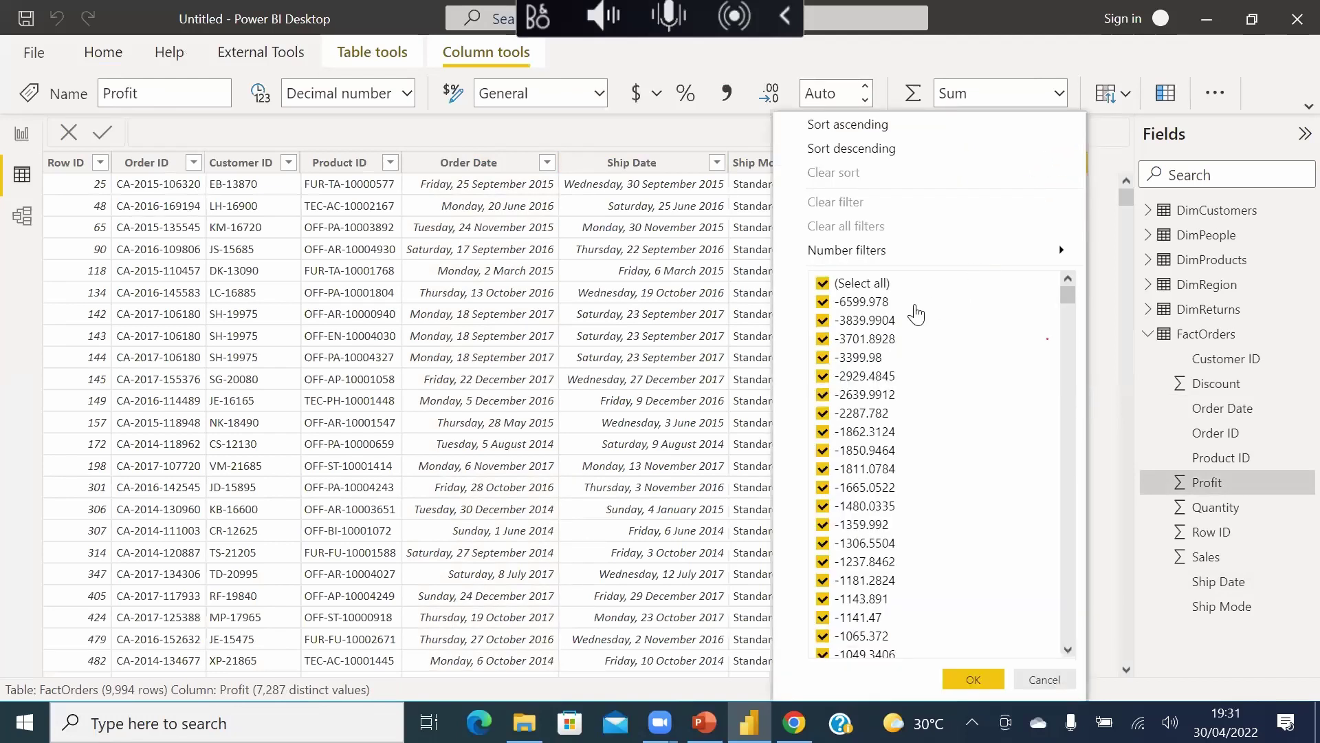
scroll(877, 365, "down", 8)
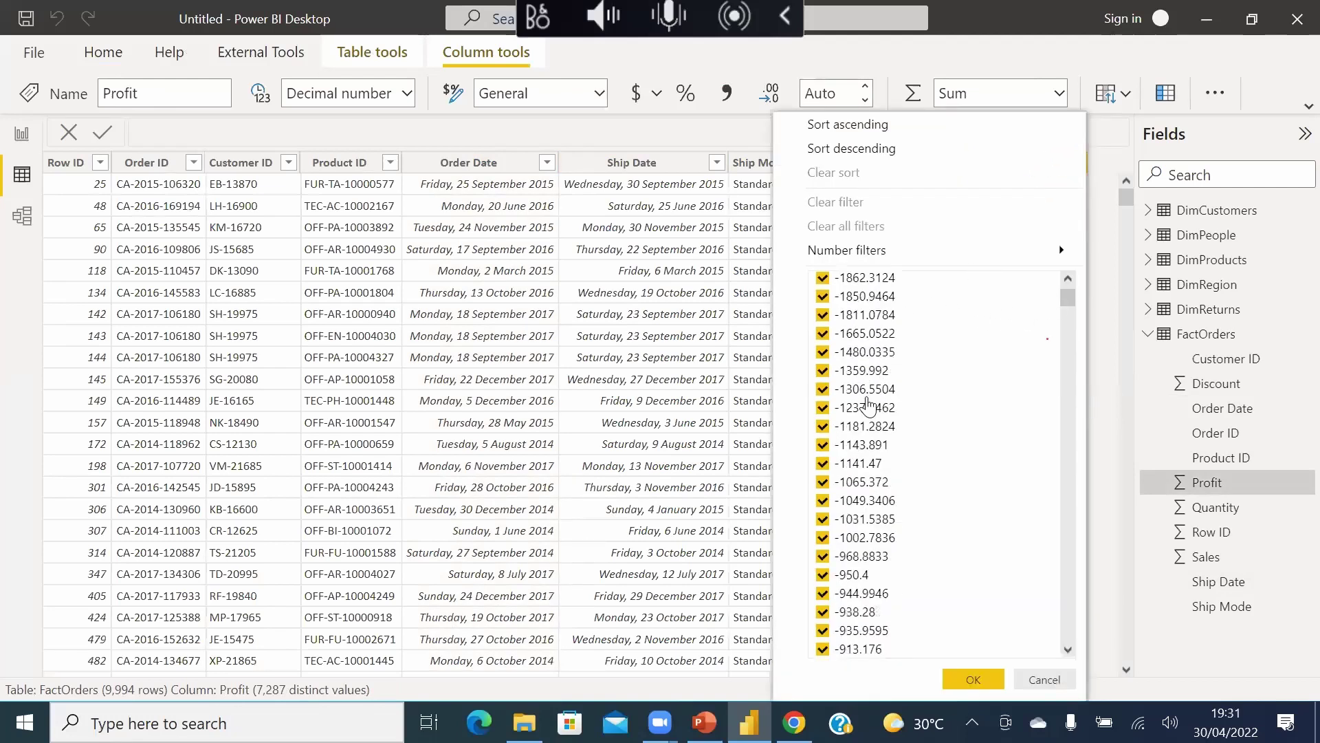
scroll(869, 447, "down", 10)
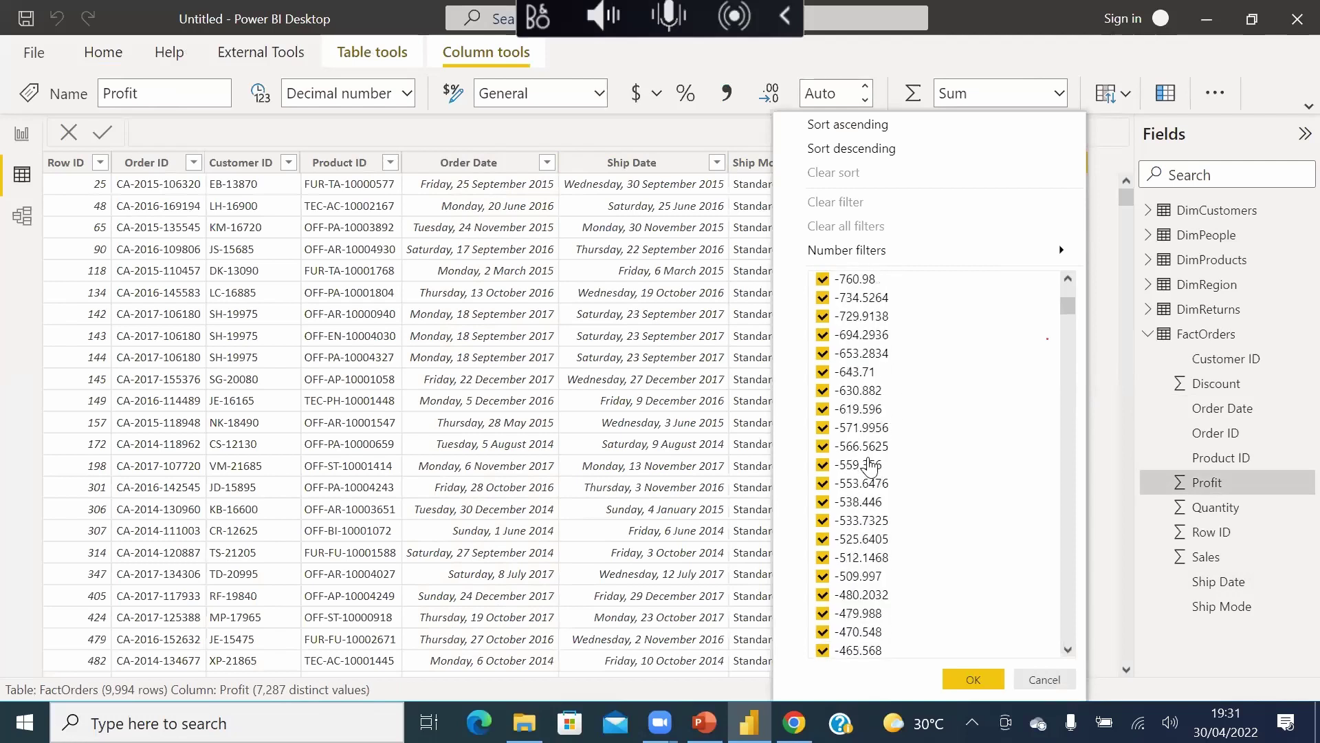
scroll(879, 525, "down", 8)
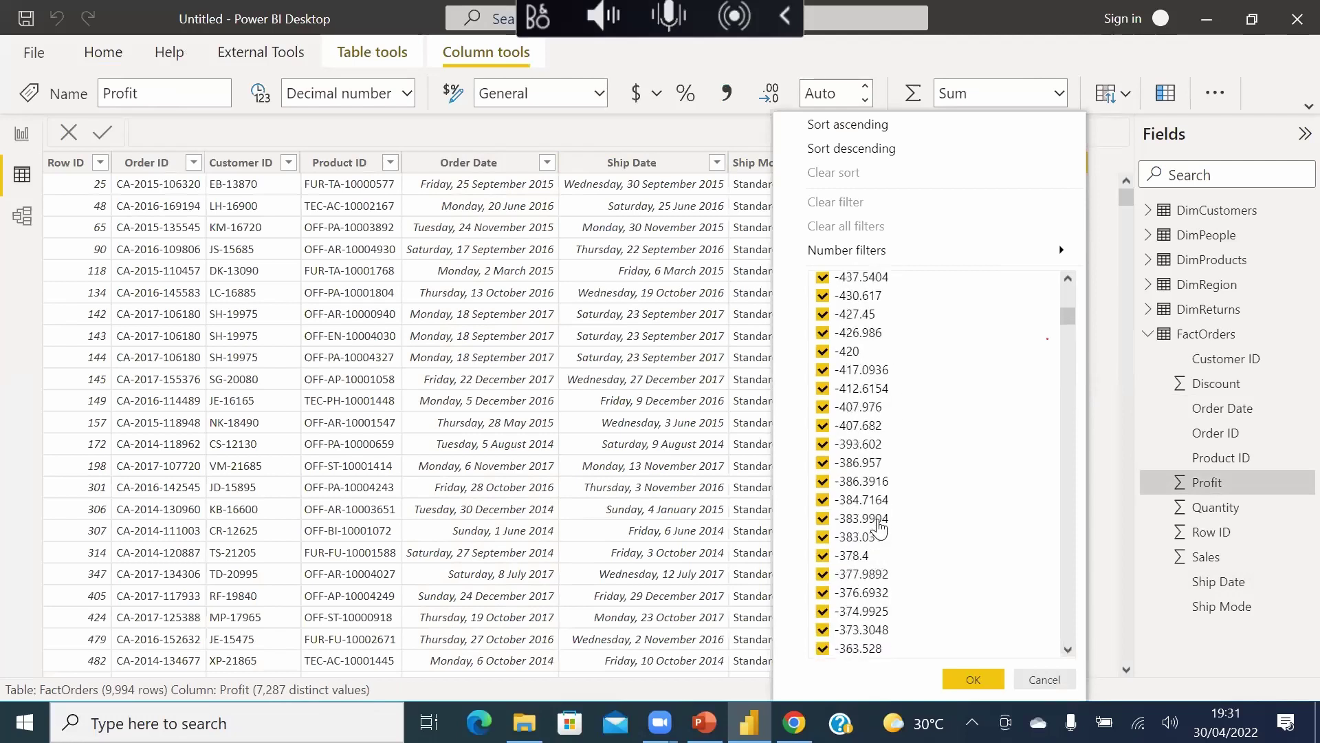
scroll(906, 541, "down", 2)
scroll(907, 541, "down", 15)
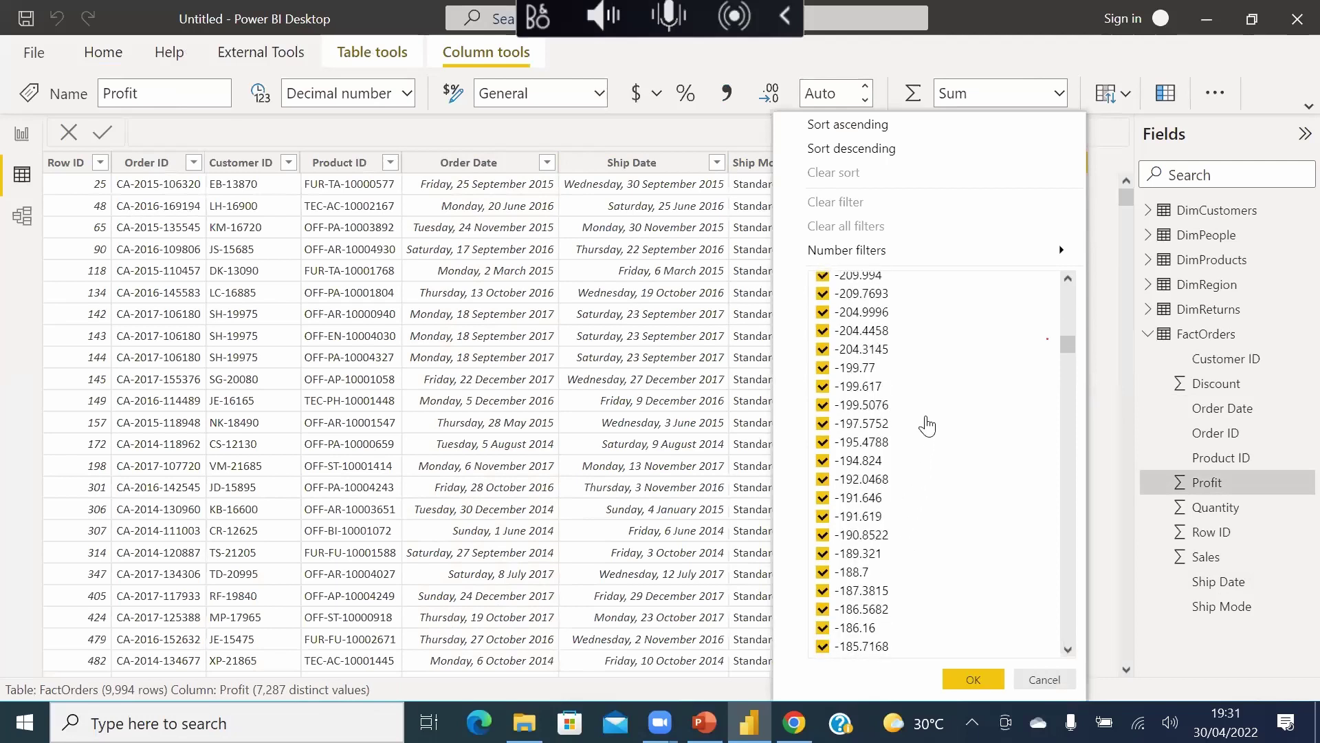
scroll(925, 461, "down", 5)
scroll(925, 461, "down", 3)
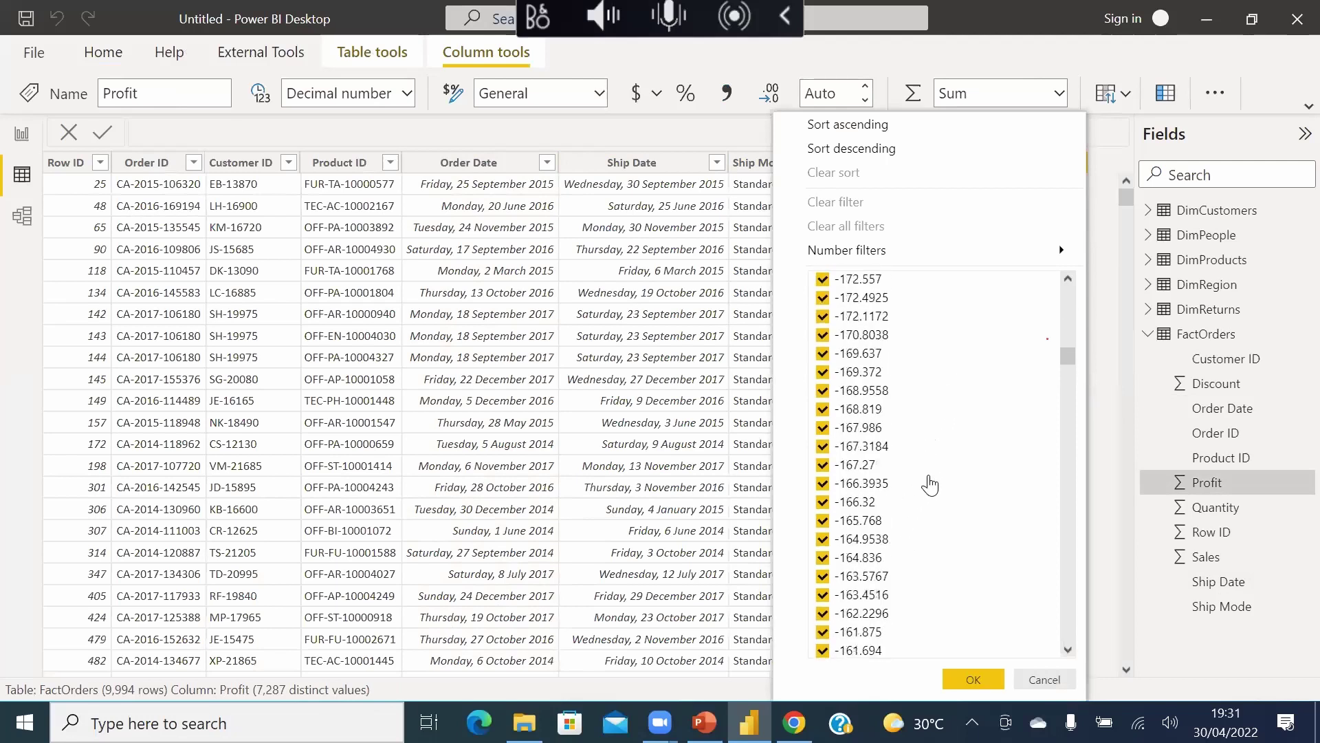
left_click_drag(1068, 349, 1024, 219)
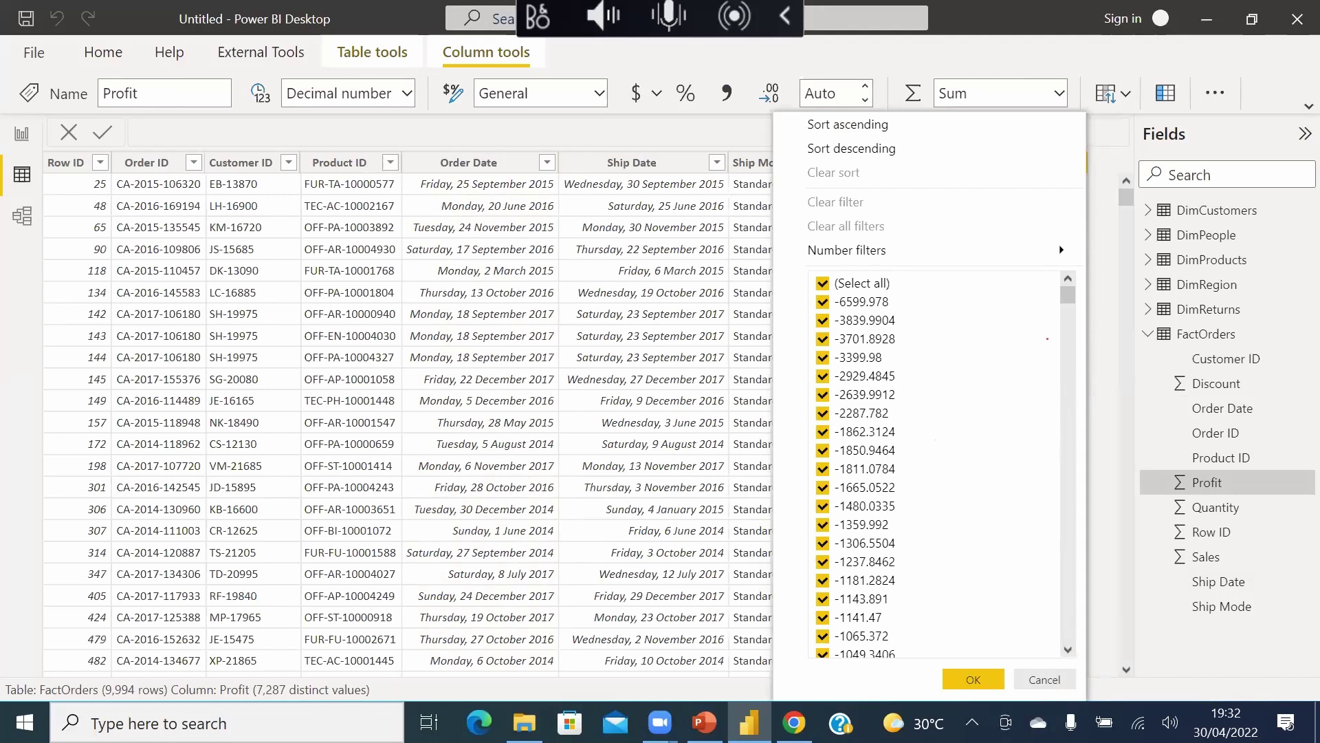
left_click(1055, 683)
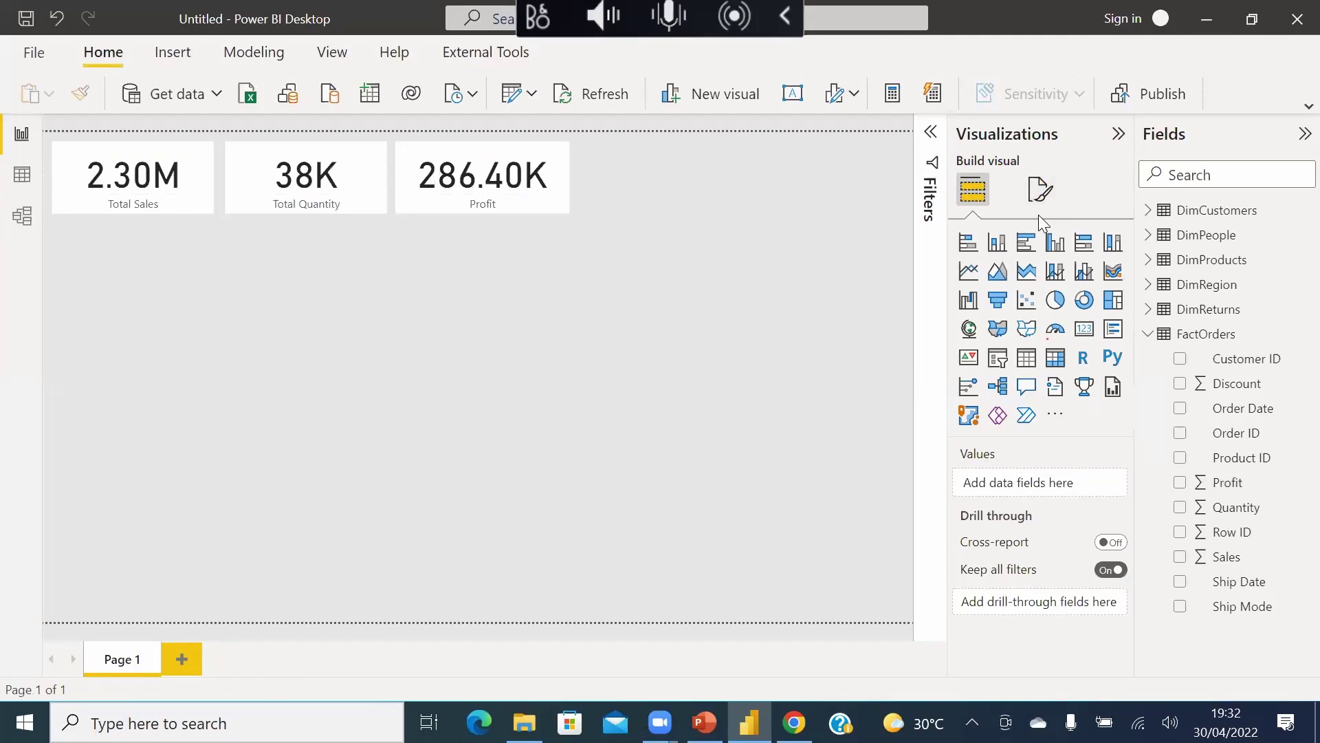
- Add a table visual below the cards listing Segment from DimProducts with Sales from FactOrders
left_click(1147, 260)
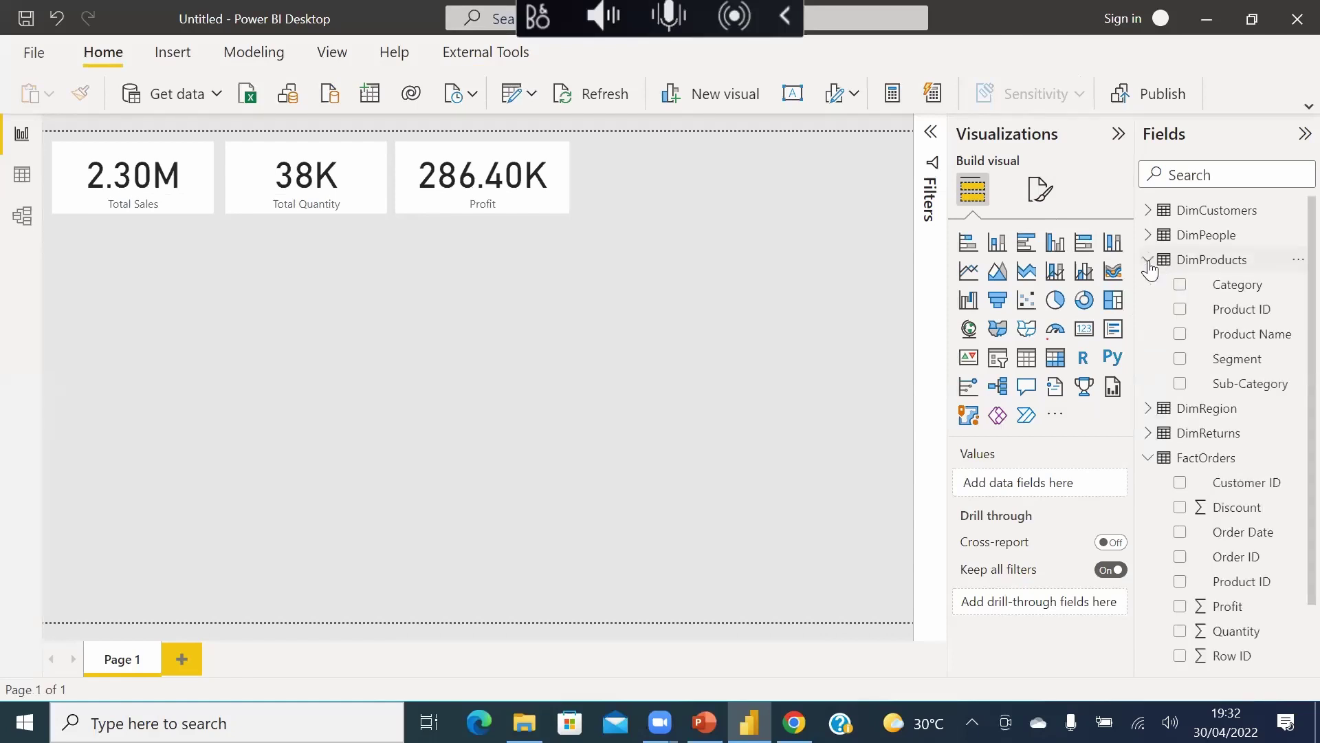
left_click(1180, 358)
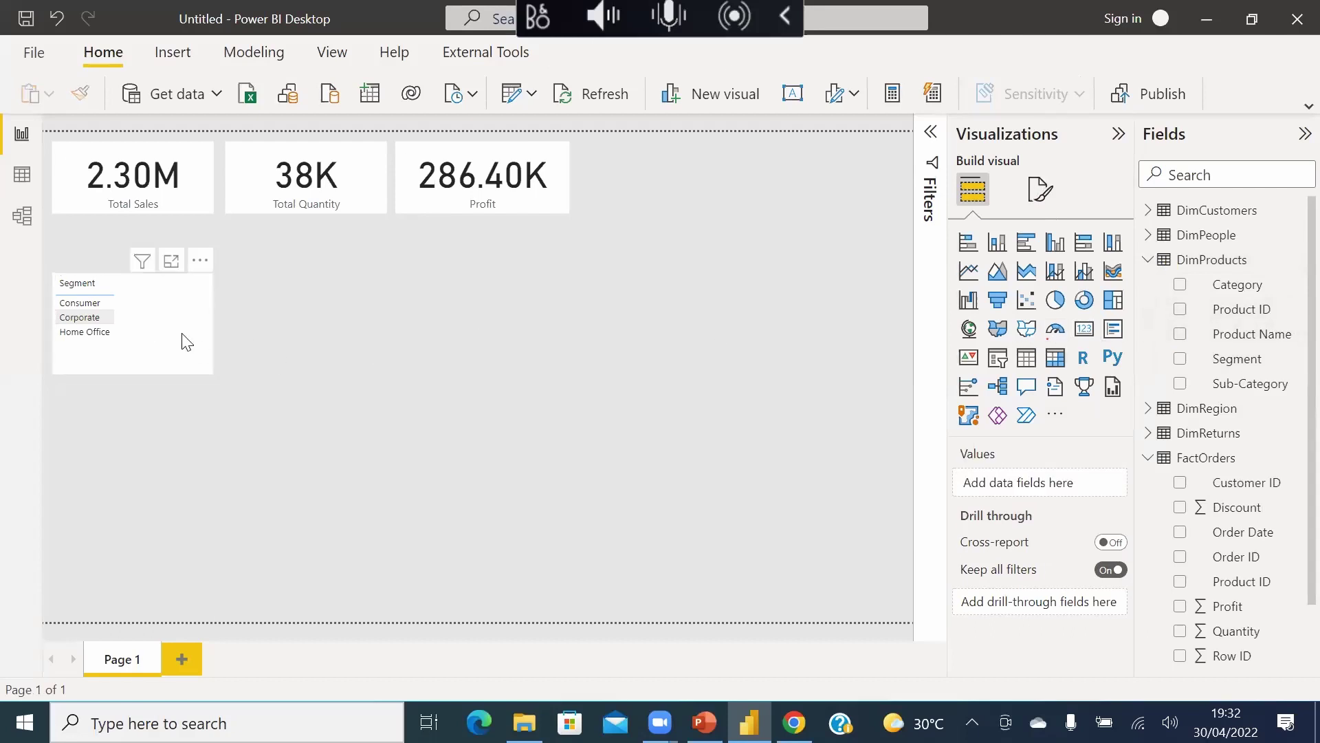
scroll(1208, 430, "down", 1)
scroll(1208, 430, "down", 1)
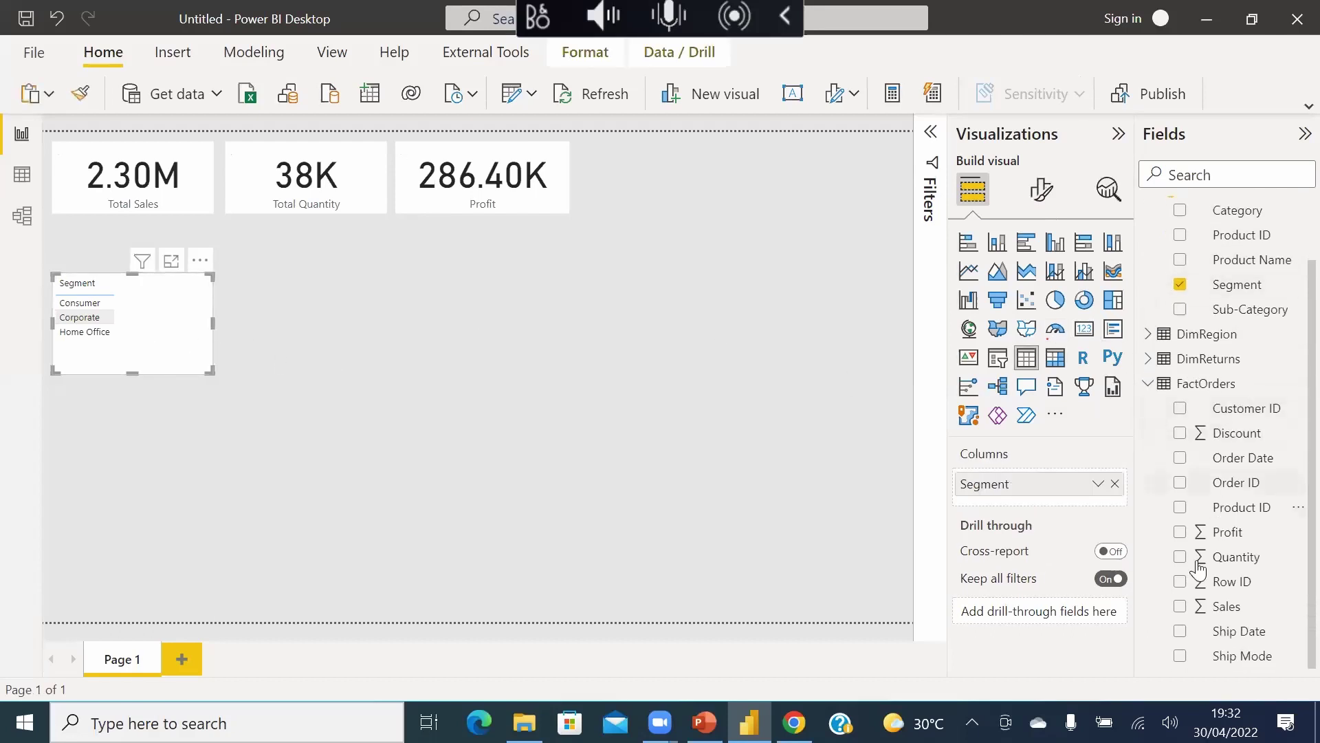
left_click(1180, 607)
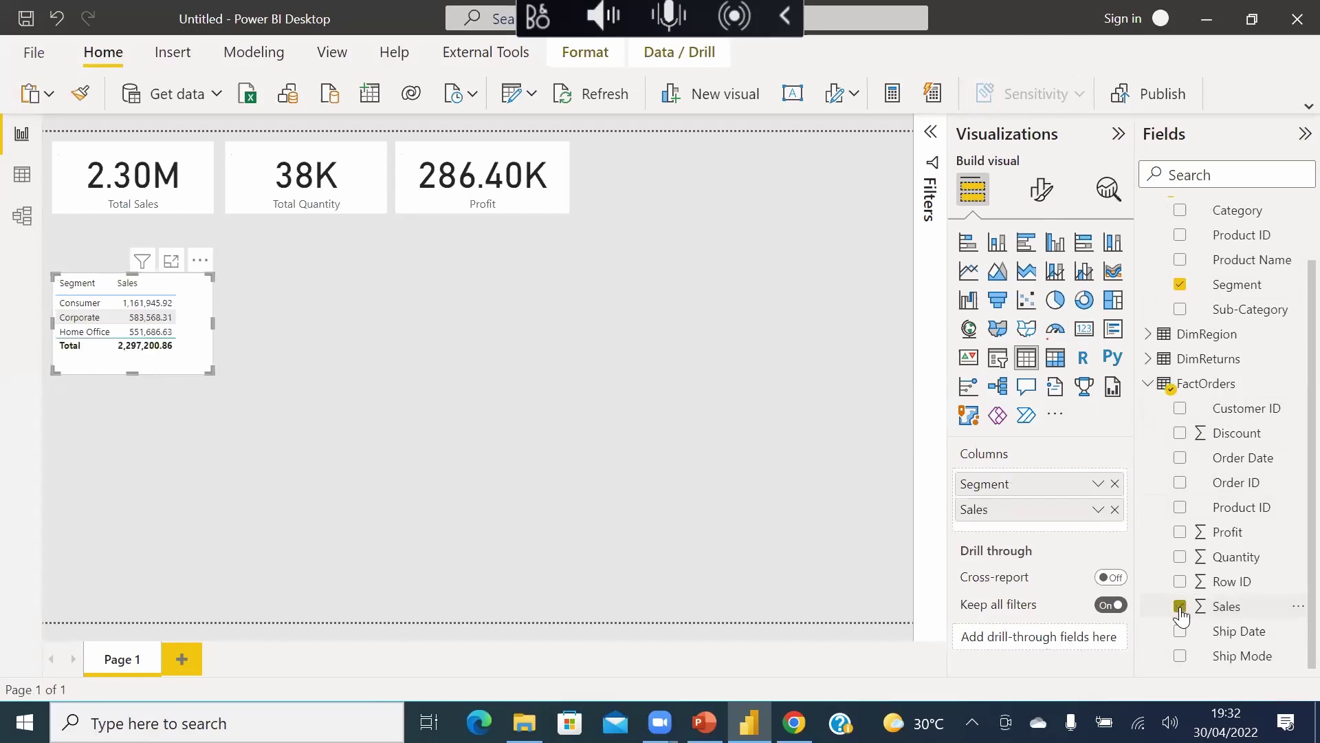
left_click(109, 396)
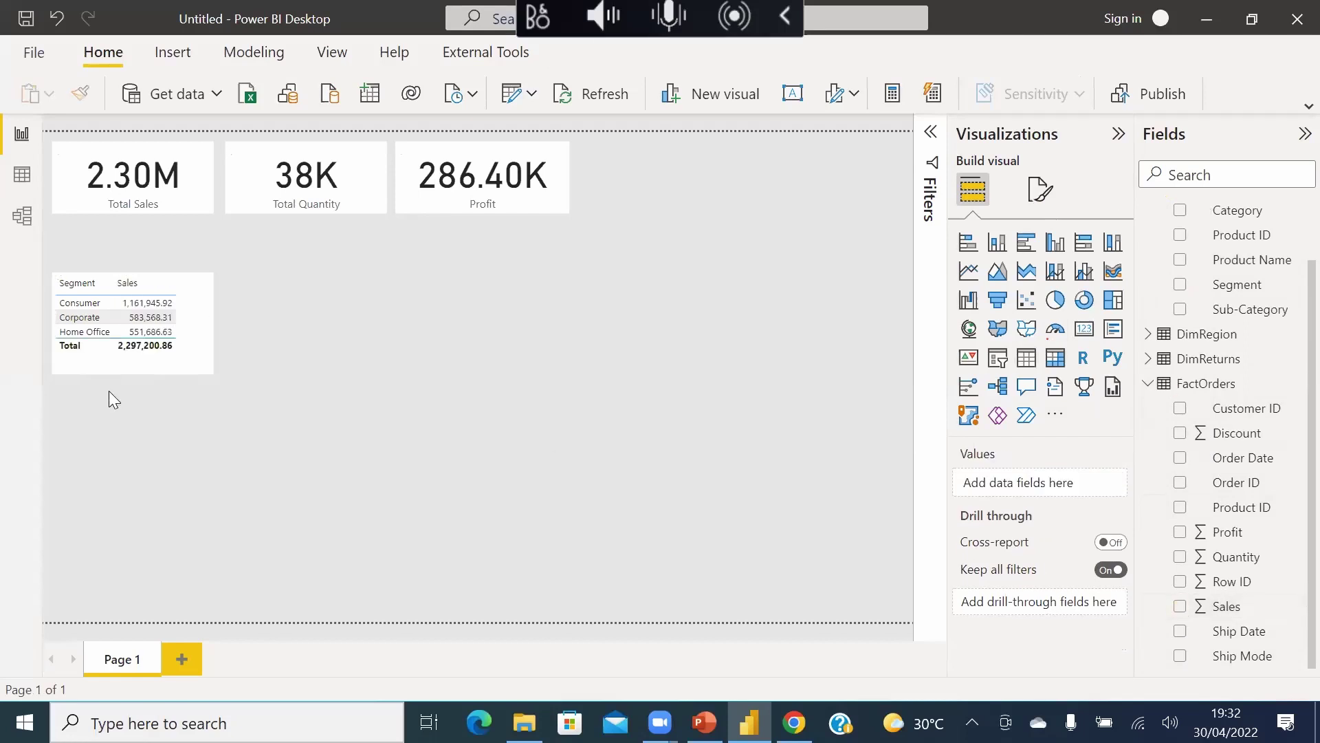
- Collapse the Visualizations and Fields panes to show the whole report page
left_click(111, 357)
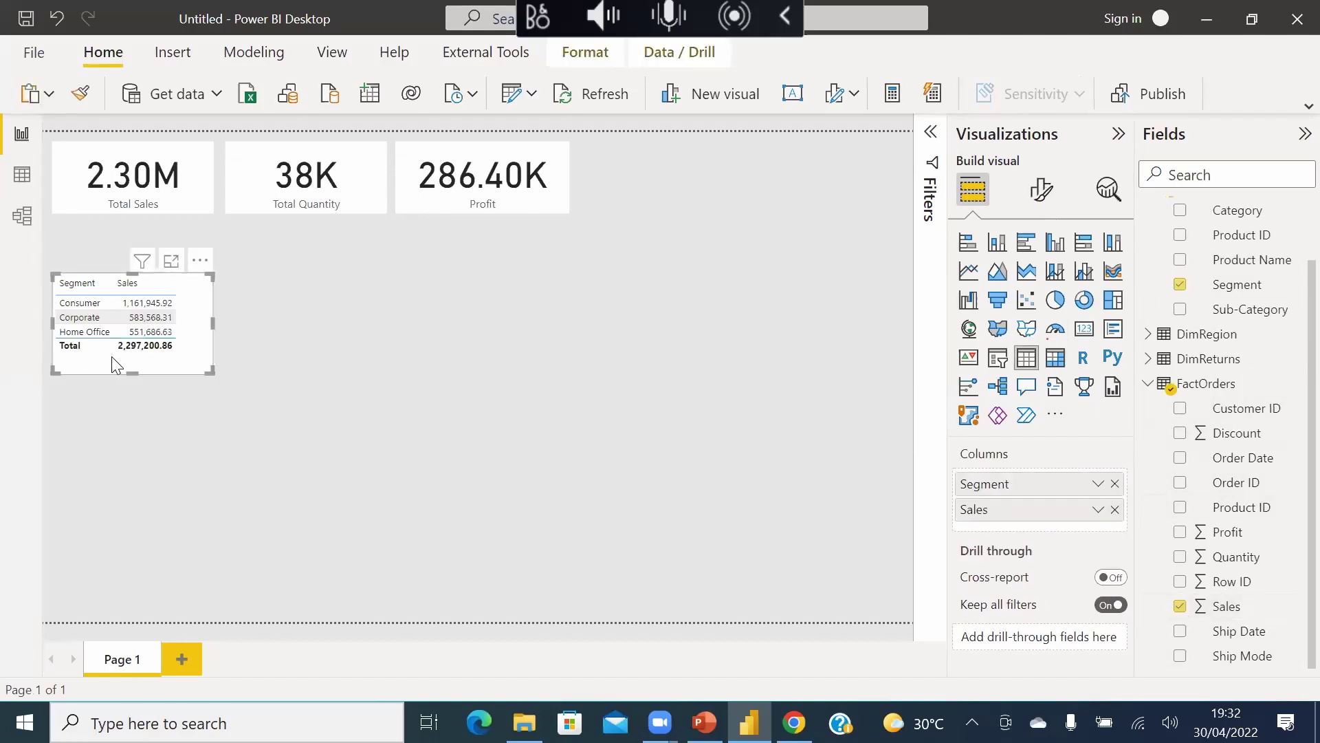
left_click(1118, 134)
left_click(1303, 134)
left_click(342, 382)
left_click(313, 366)
left_click(485, 364)
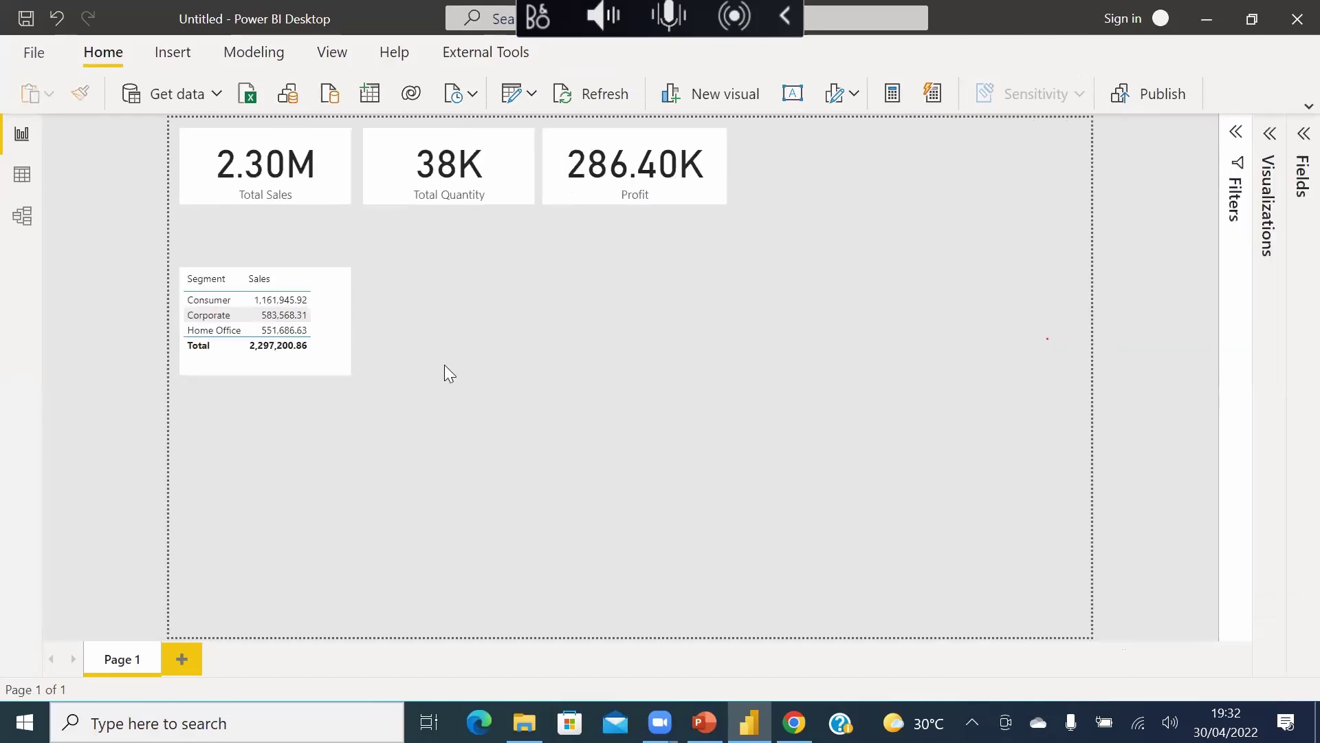
- Convert the Segment and Sales table into a stacked bar chart and enlarge it directly below the cards
left_click(335, 365)
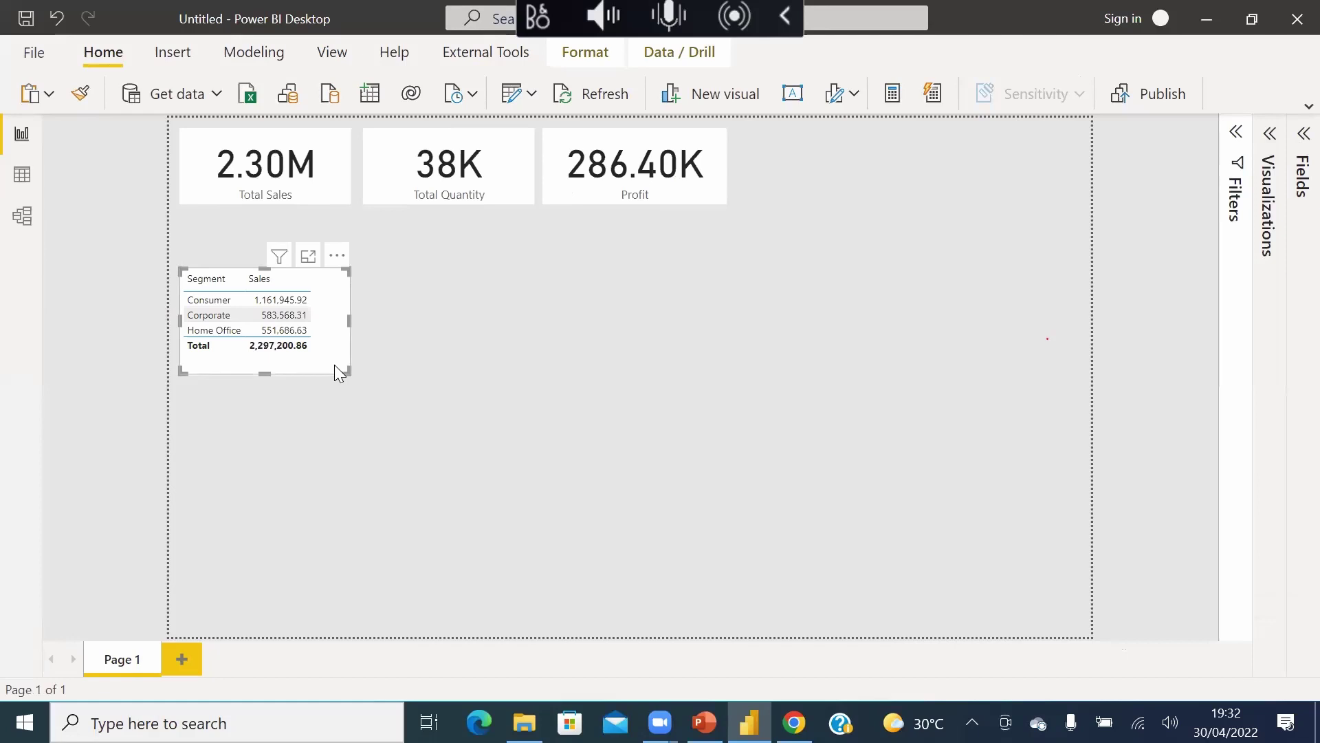
left_click(1270, 134)
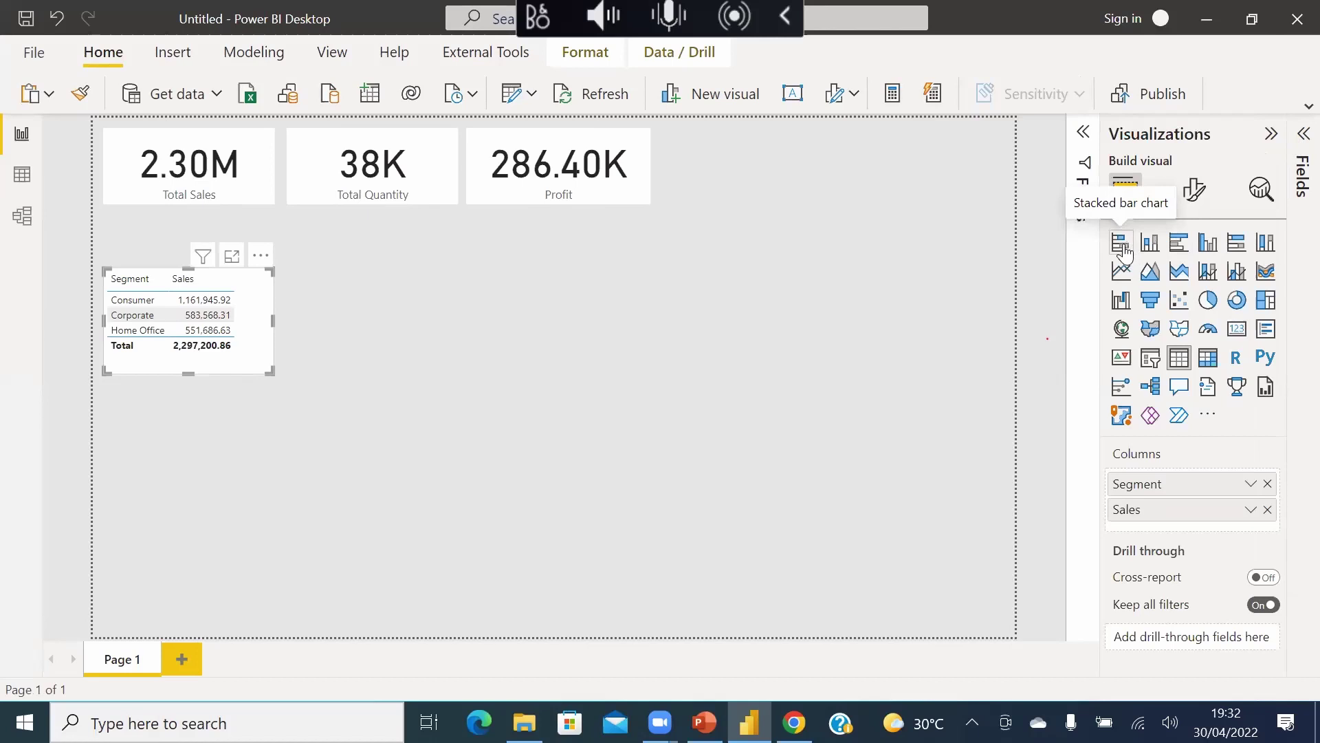
left_click(1129, 247)
left_click_drag(266, 372, 348, 393)
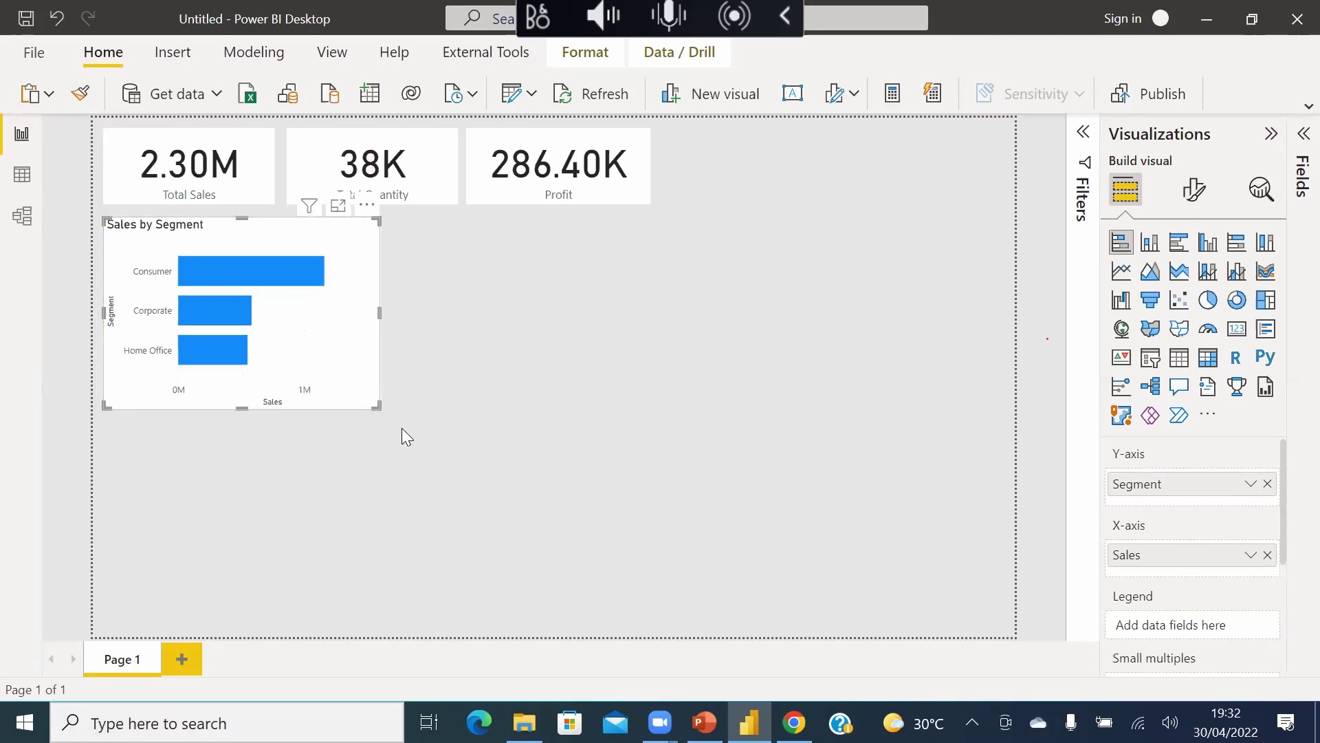
left_click(404, 440)
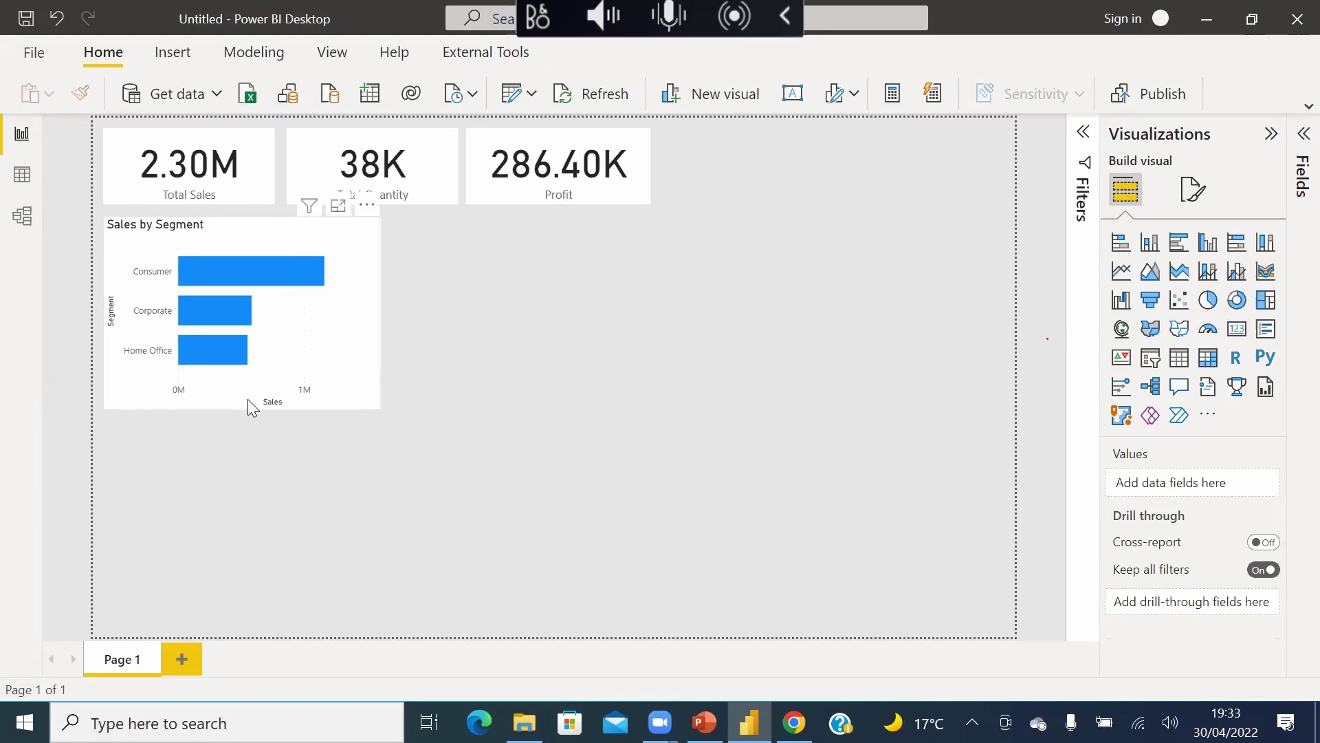
left_click(354, 403)
left_click(486, 455)
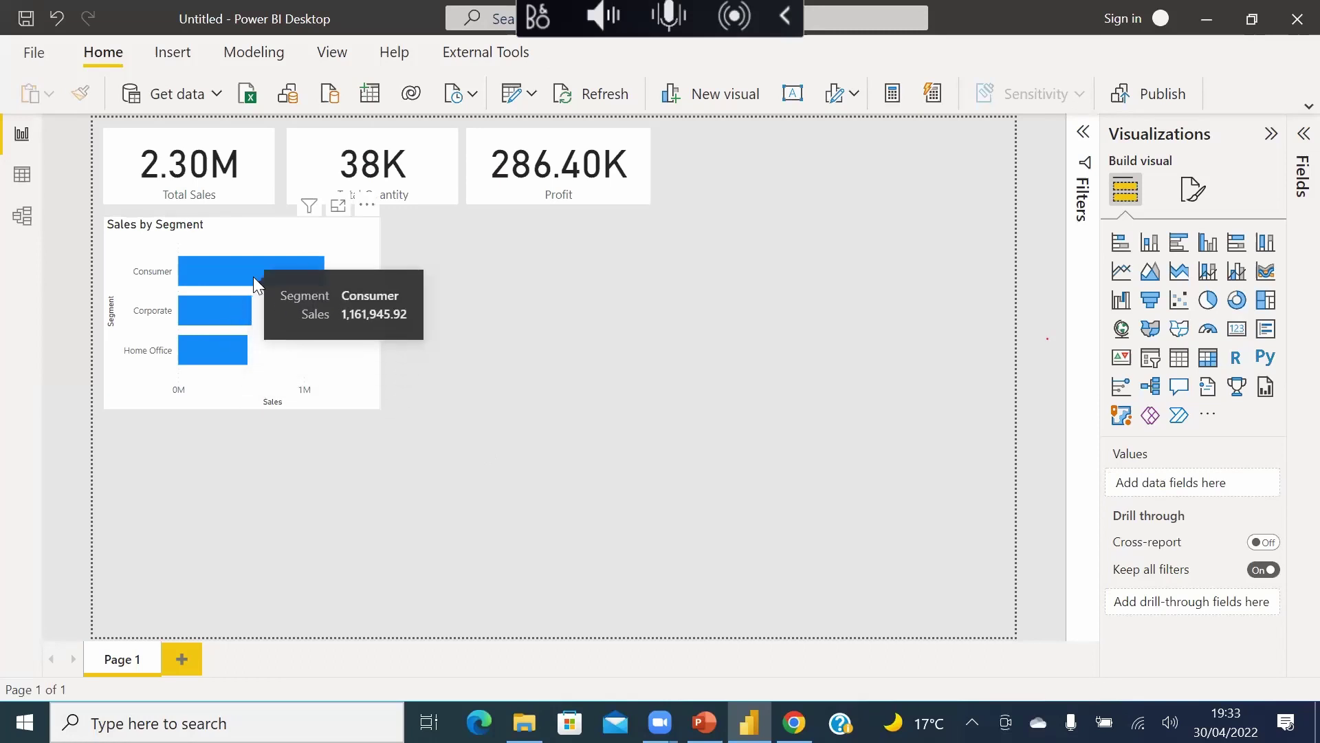
left_click(349, 365)
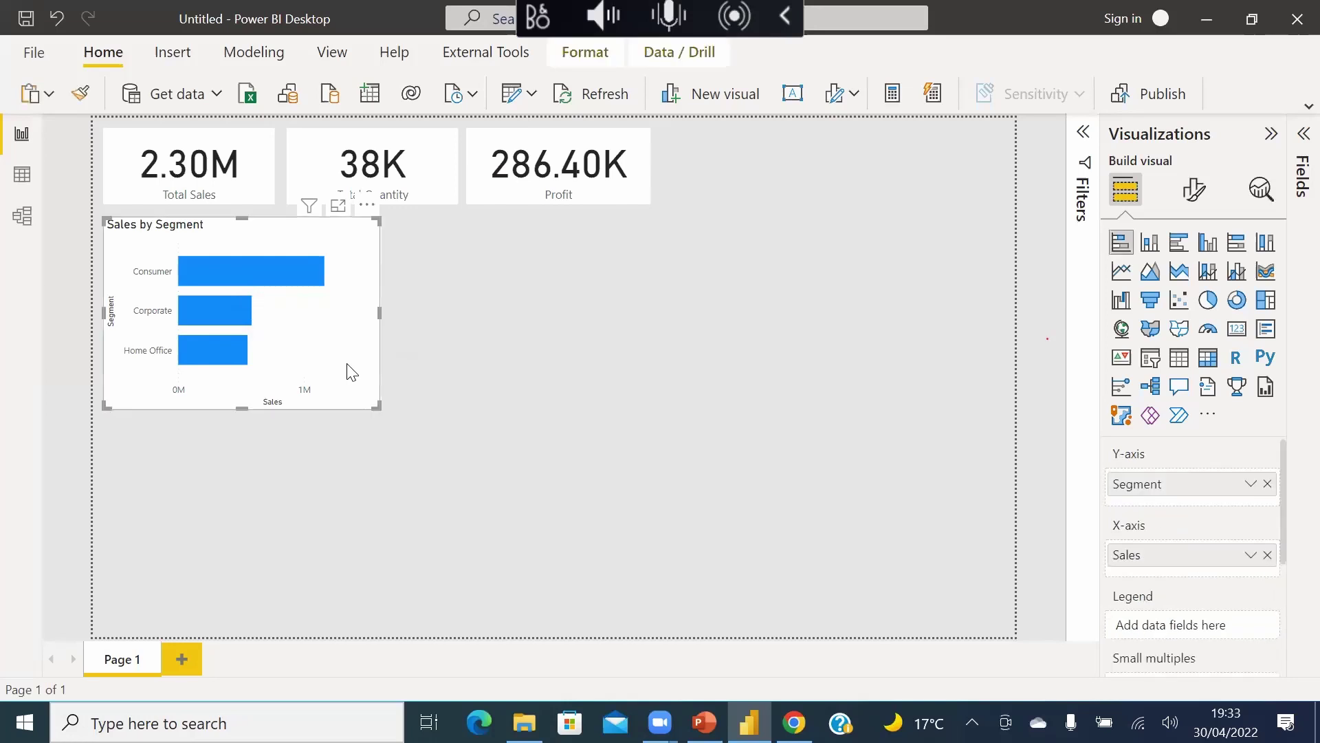
left_click(394, 356)
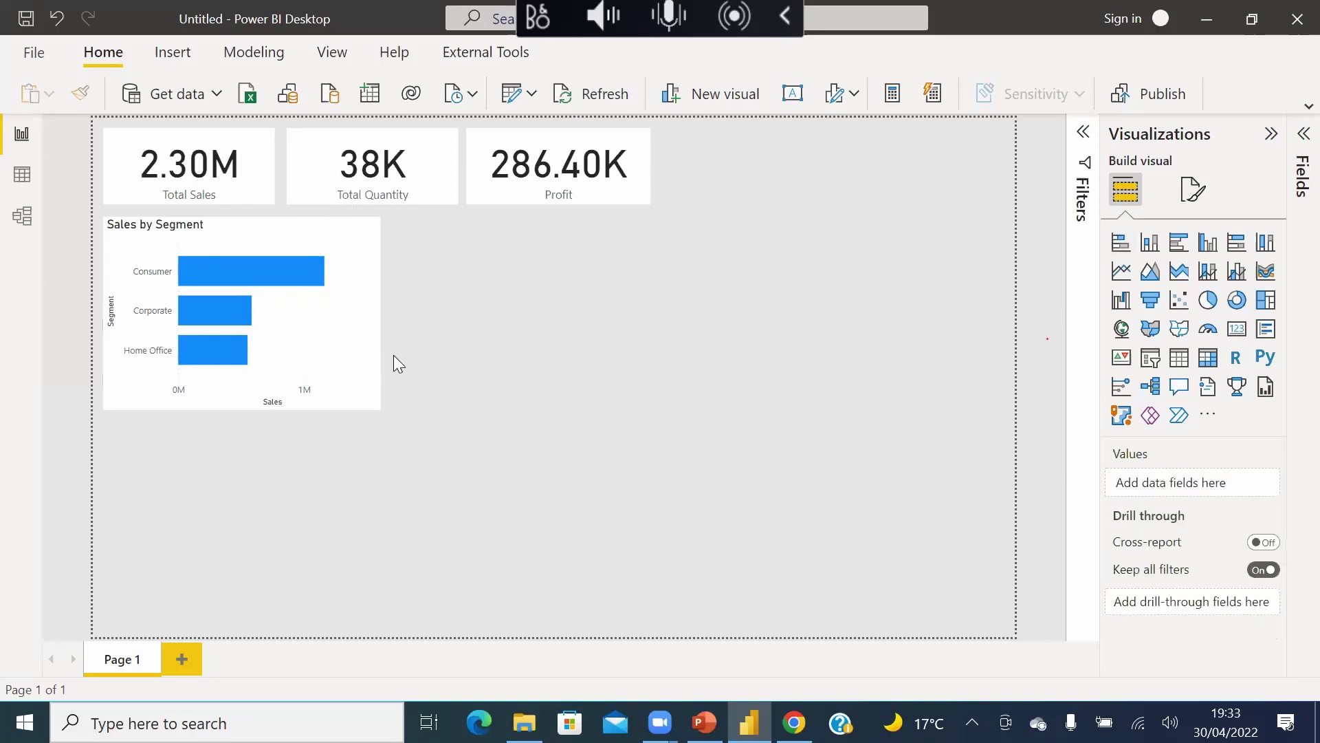
left_click(343, 375)
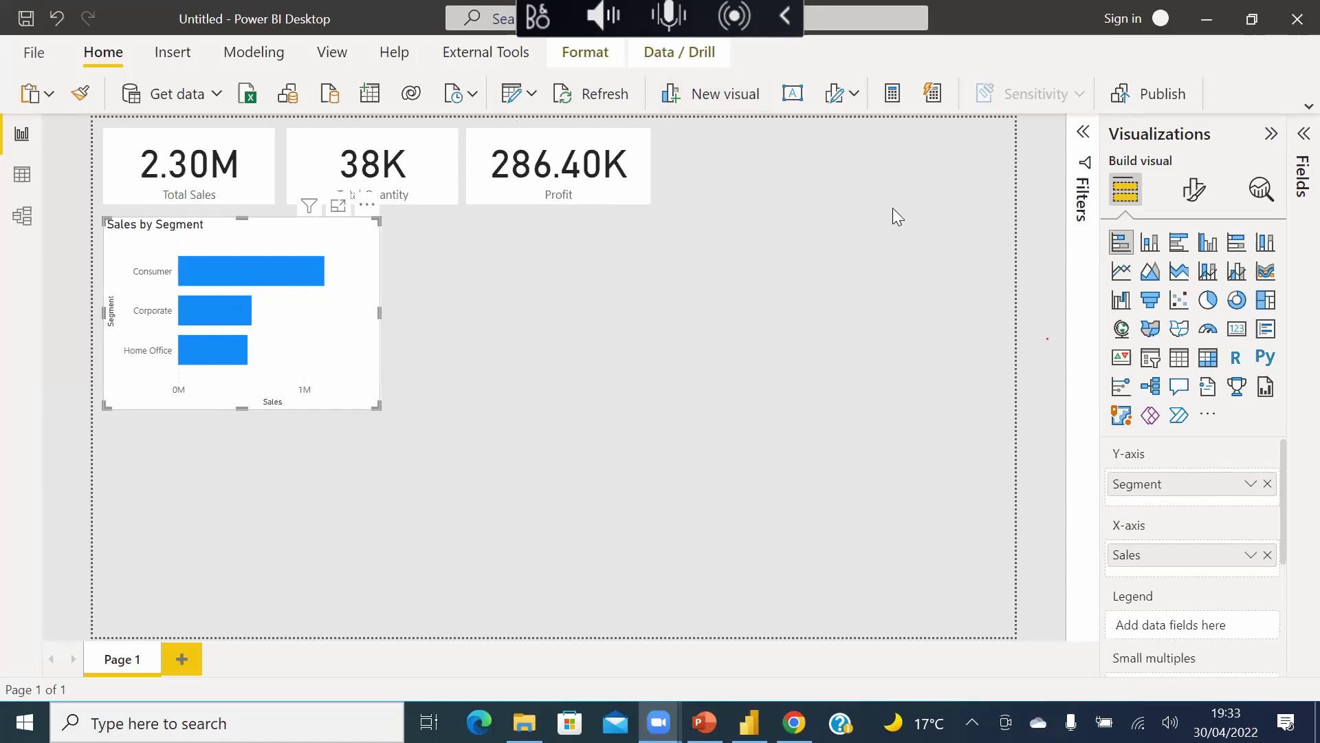
left_click(553, 351)
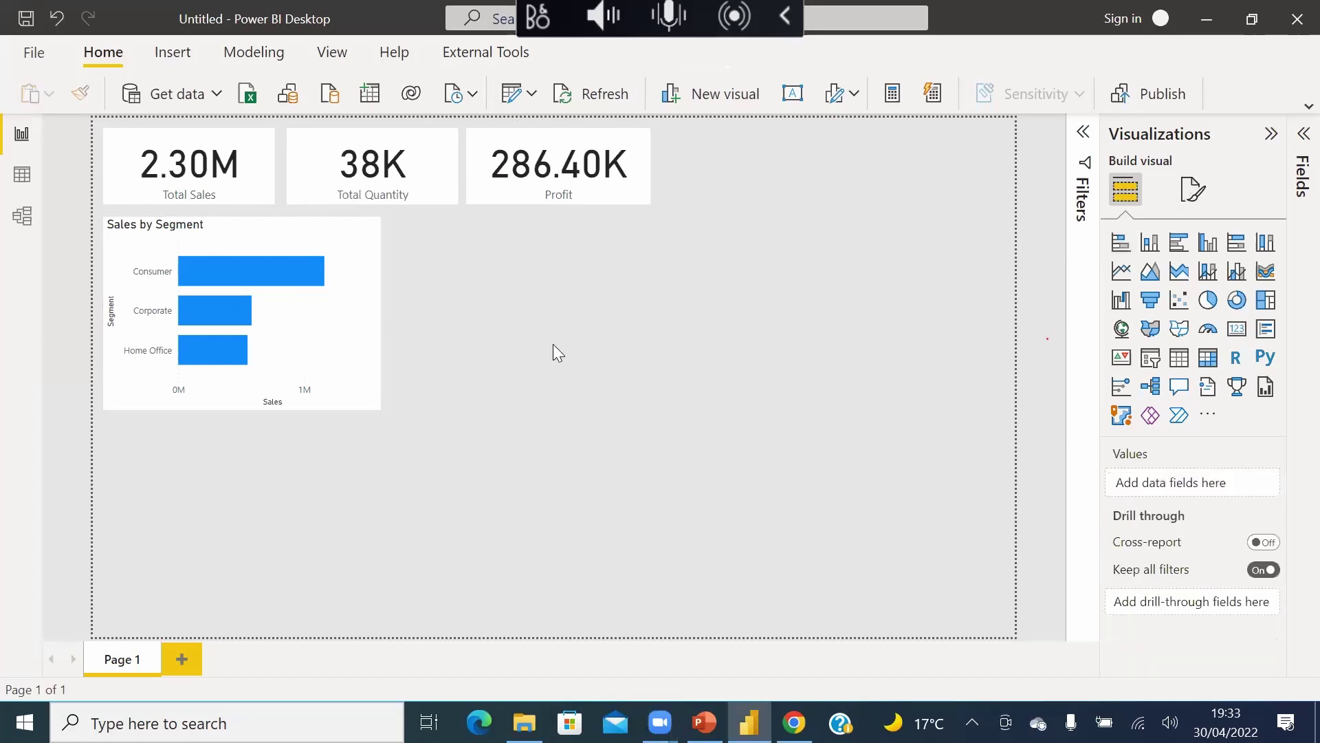
left_click(377, 390)
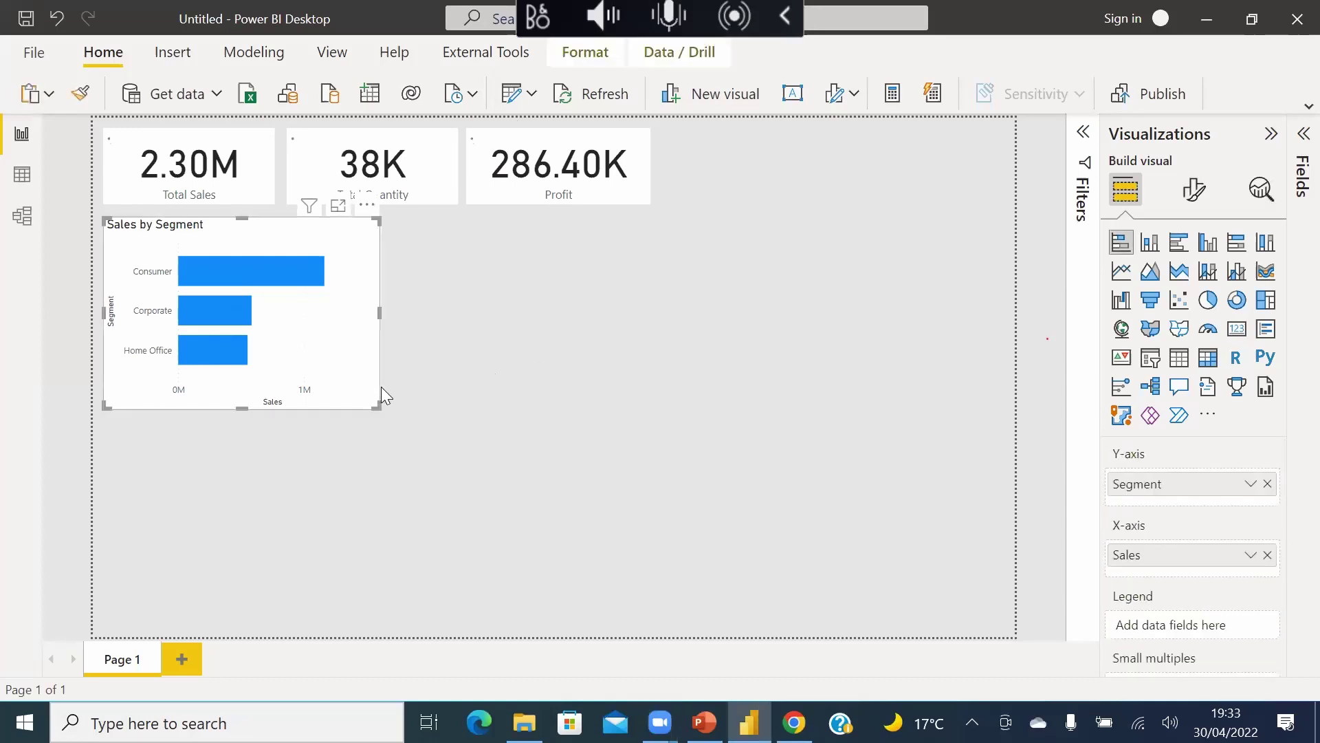
left_click(451, 359)
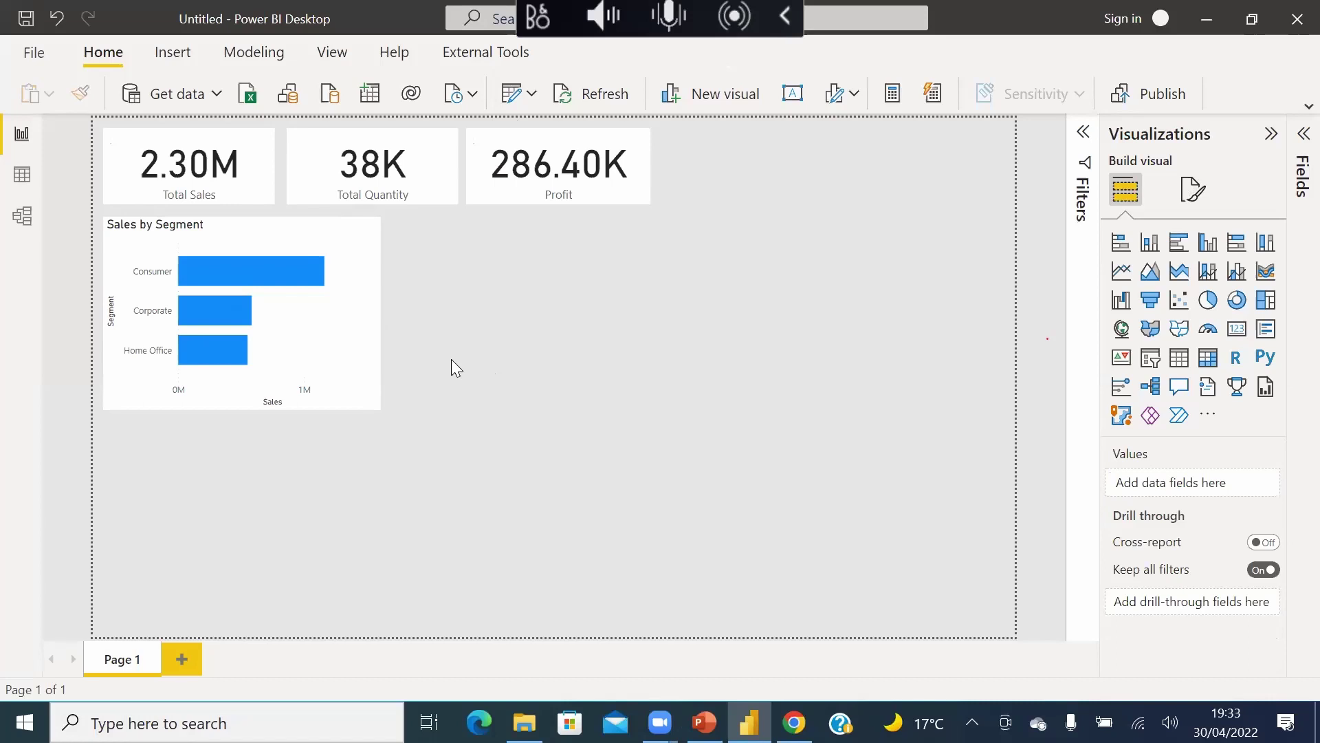
- Turn on data labels for the Sales by Segment bar chart
left_click(374, 377)
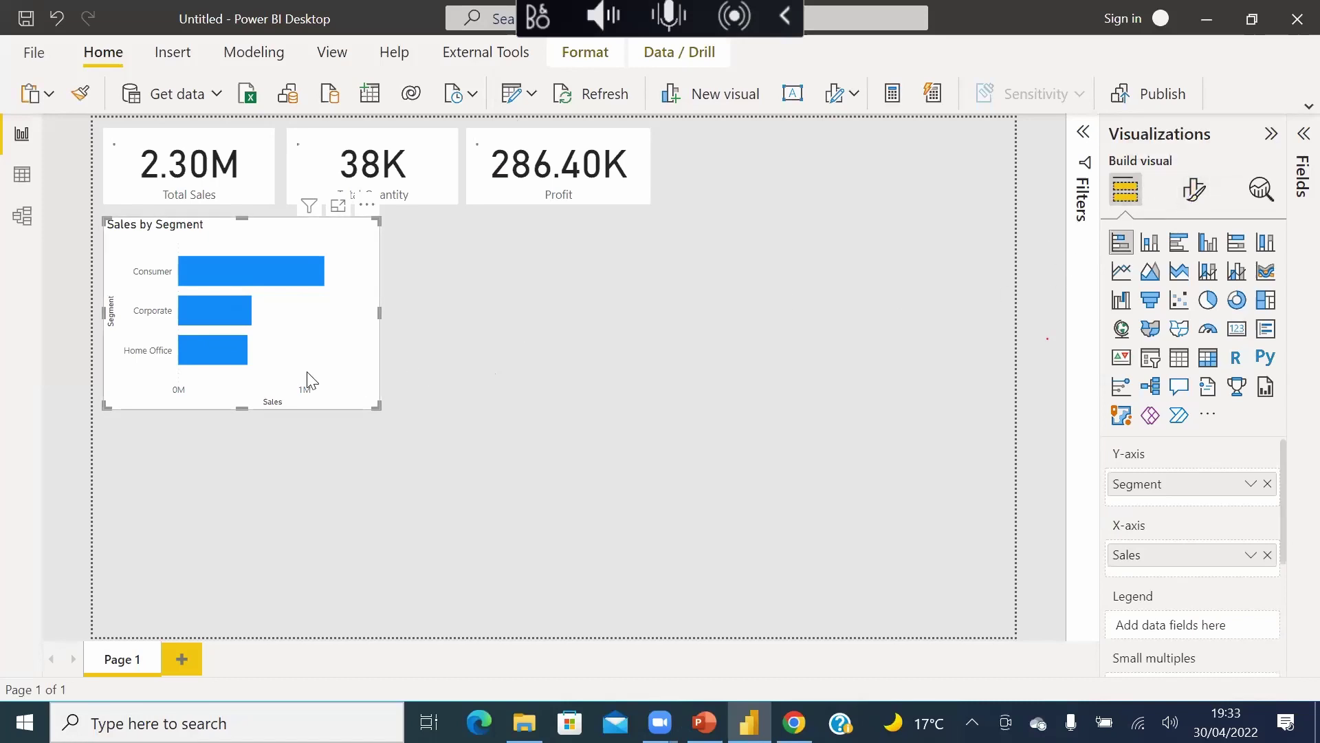
left_click(1195, 192)
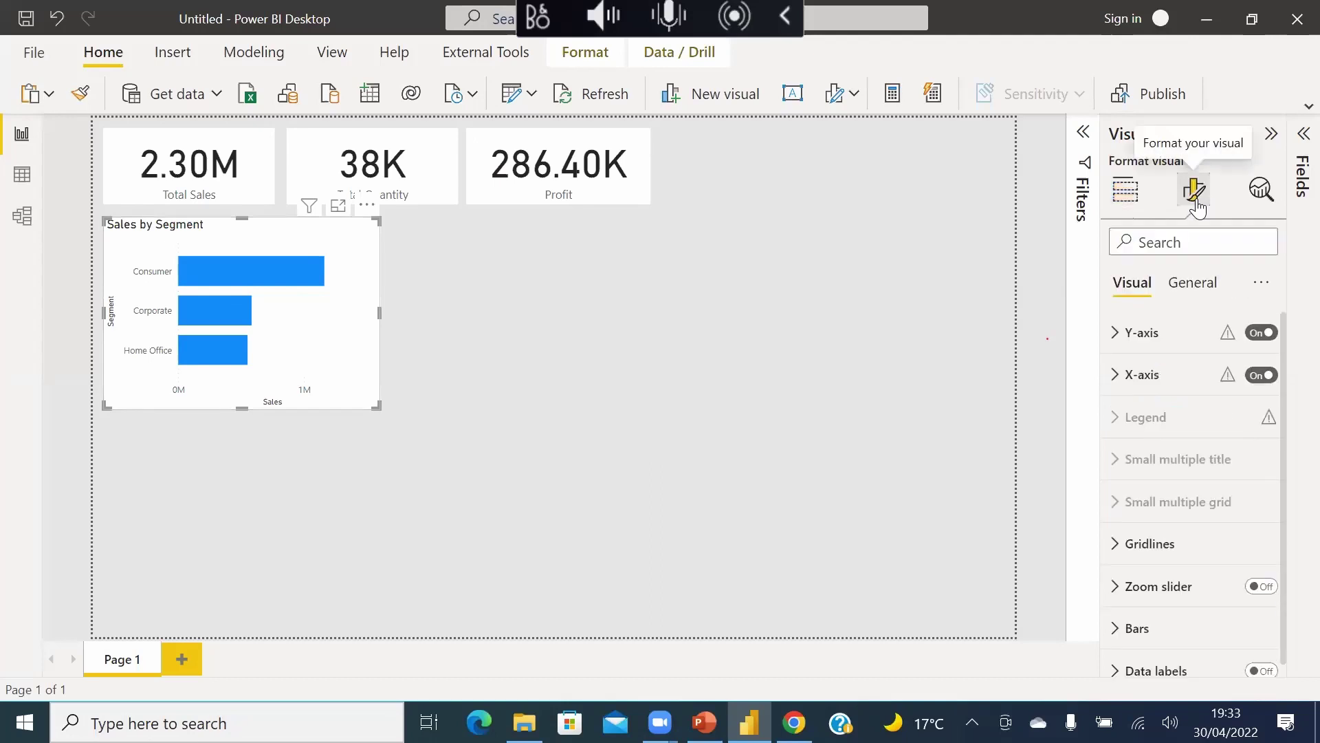
scroll(1155, 523, "down", 3)
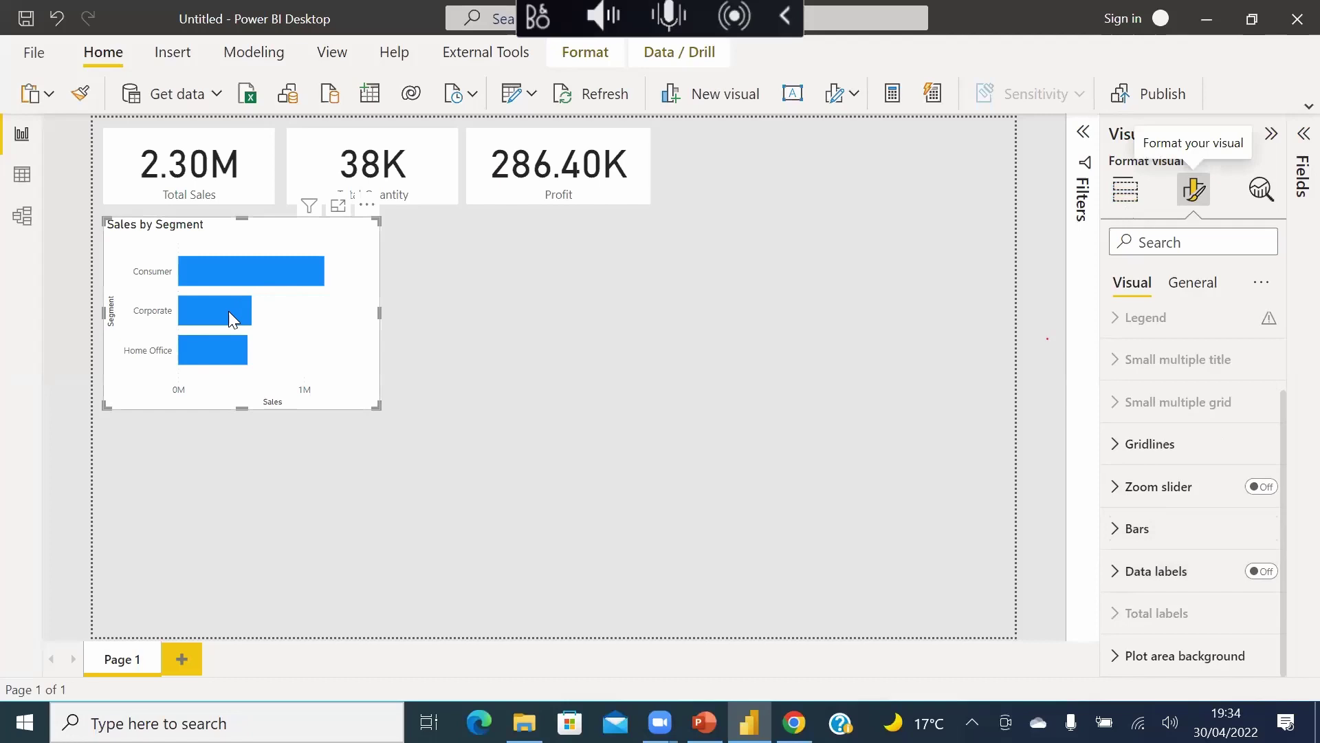
mouse_move(250, 357)
mouse_move(235, 316)
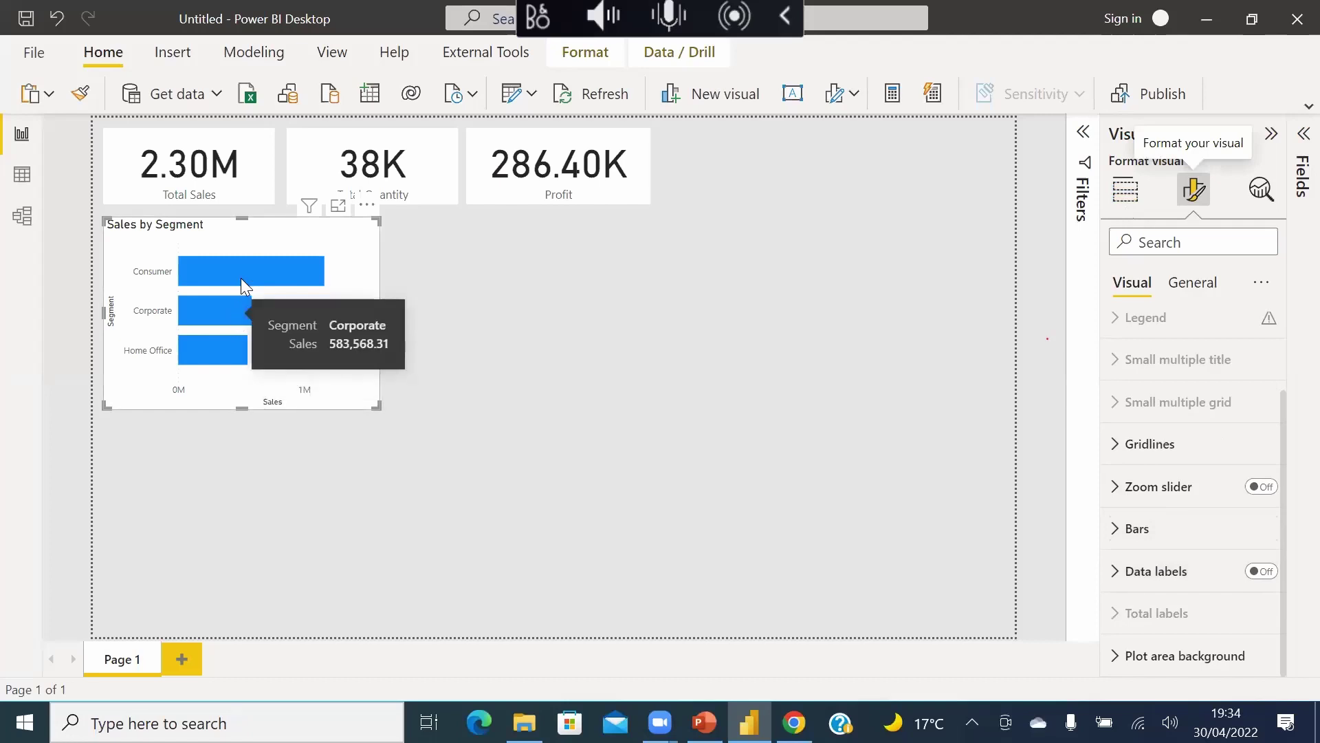
left_click(1264, 573)
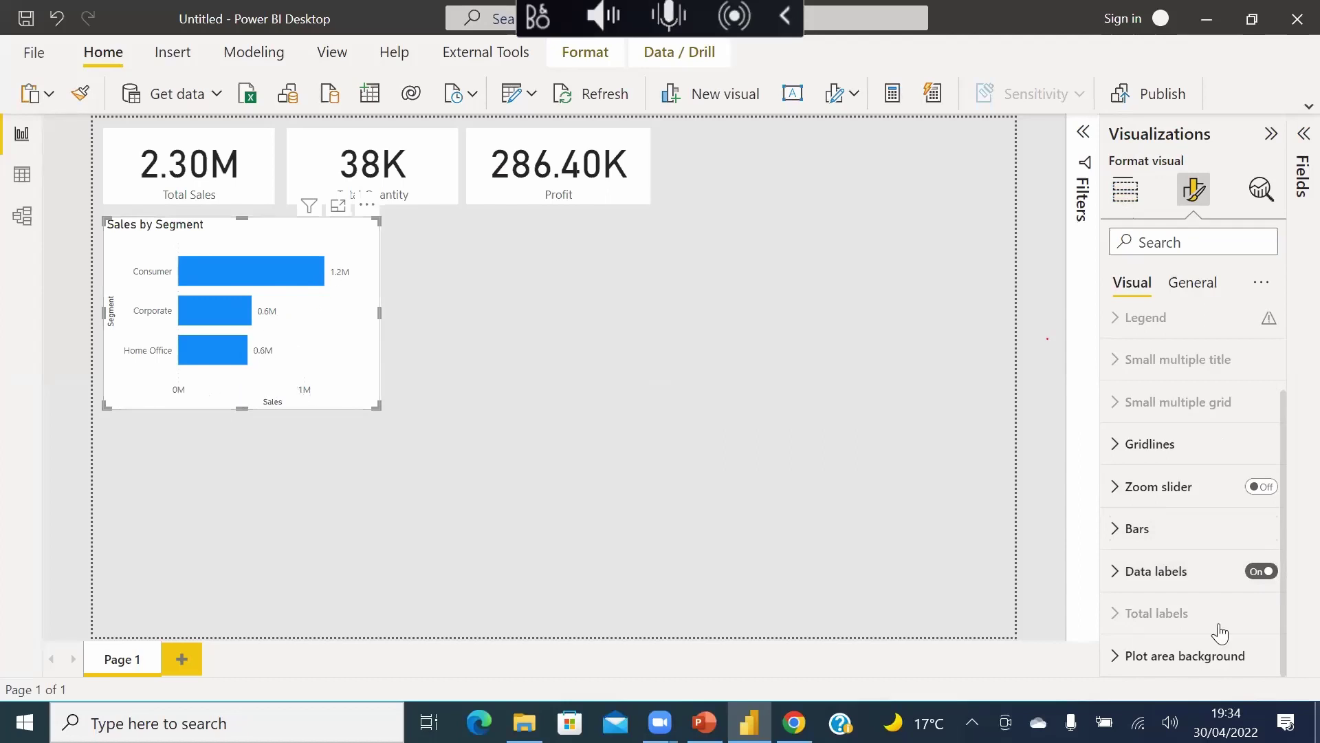
- Turn off the X-axis values of the Sales by Segment bar chart
scroll(1206, 592, "up", 2)
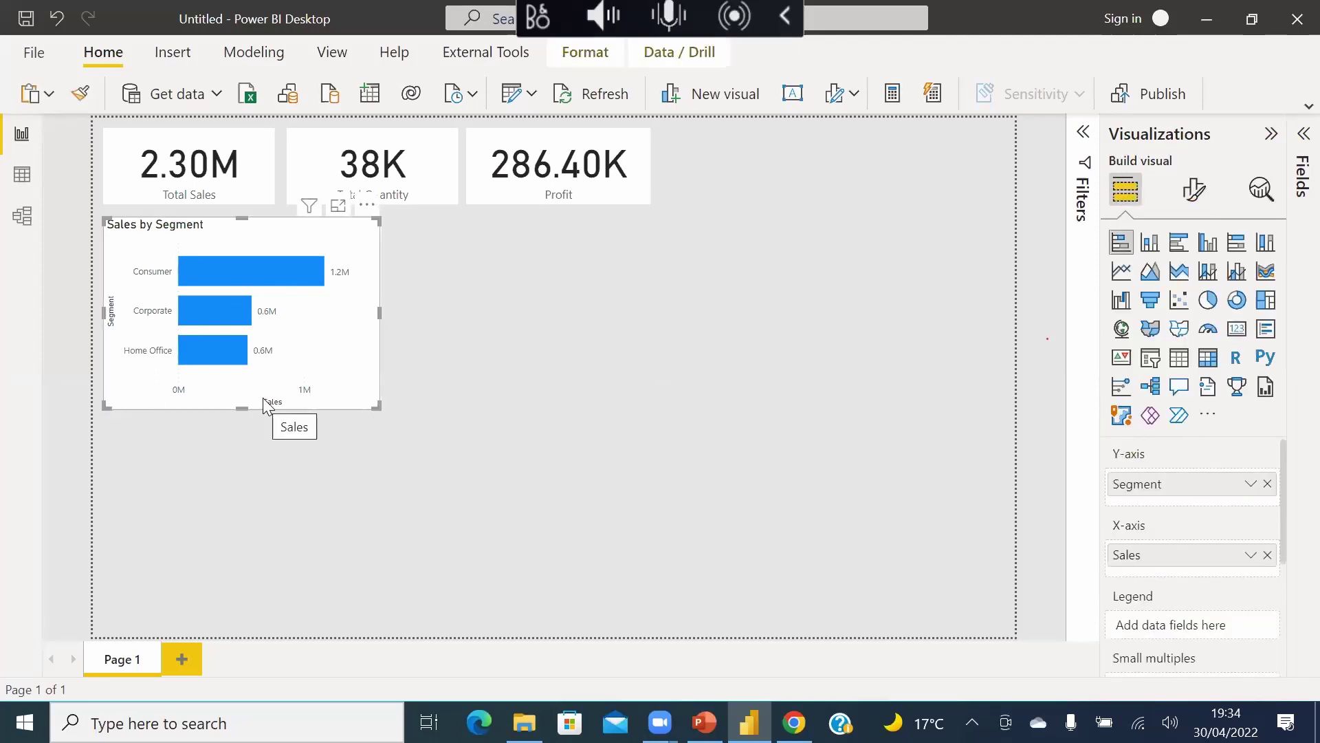
left_click(163, 450)
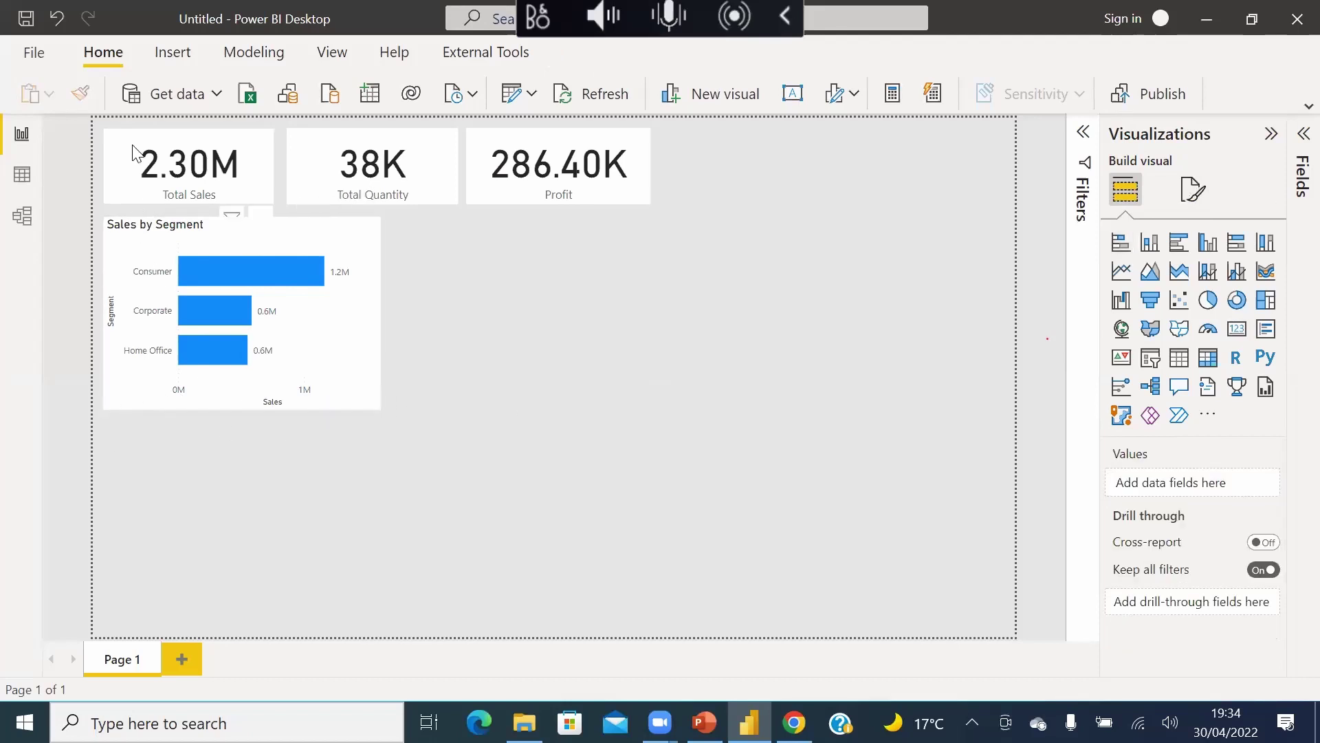
left_click(227, 392)
left_click(1193, 189)
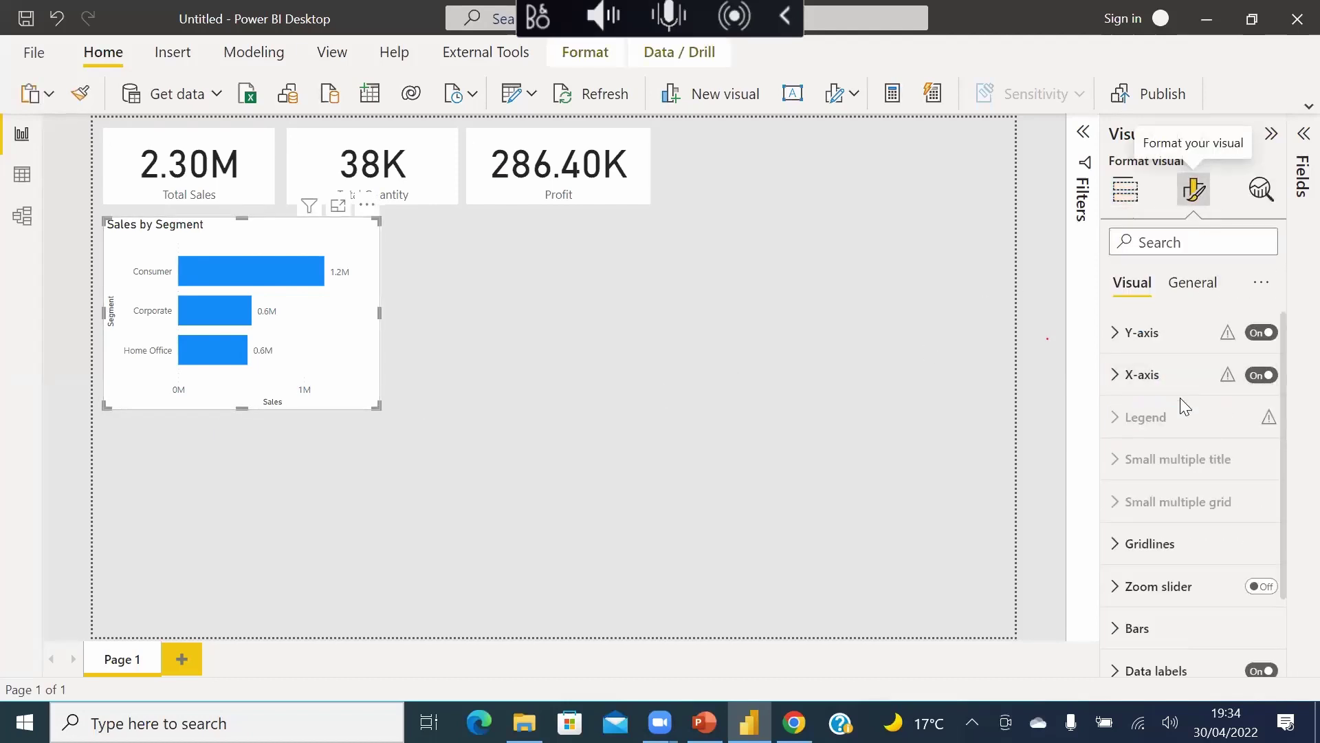
left_click(1119, 378)
scroll(1208, 560, "down", 2)
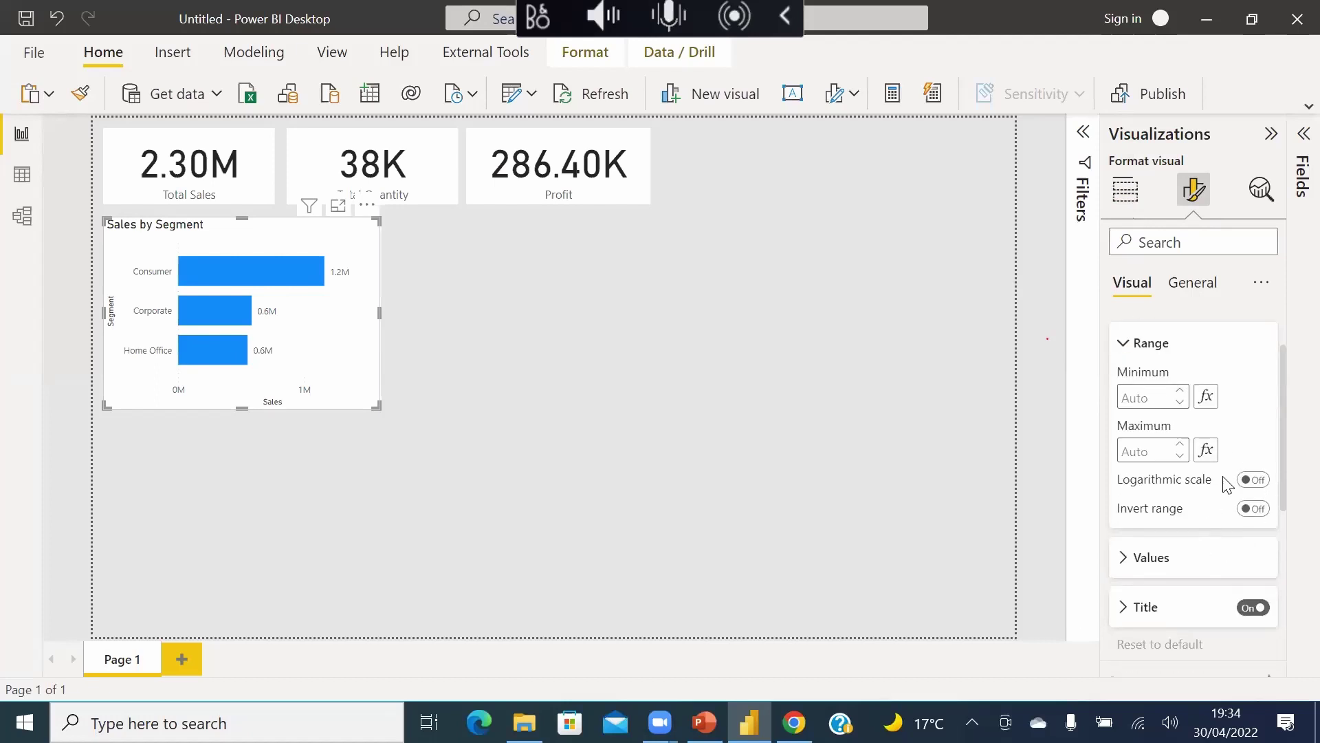
scroll(1231, 467, "up", 1)
left_click(1250, 384)
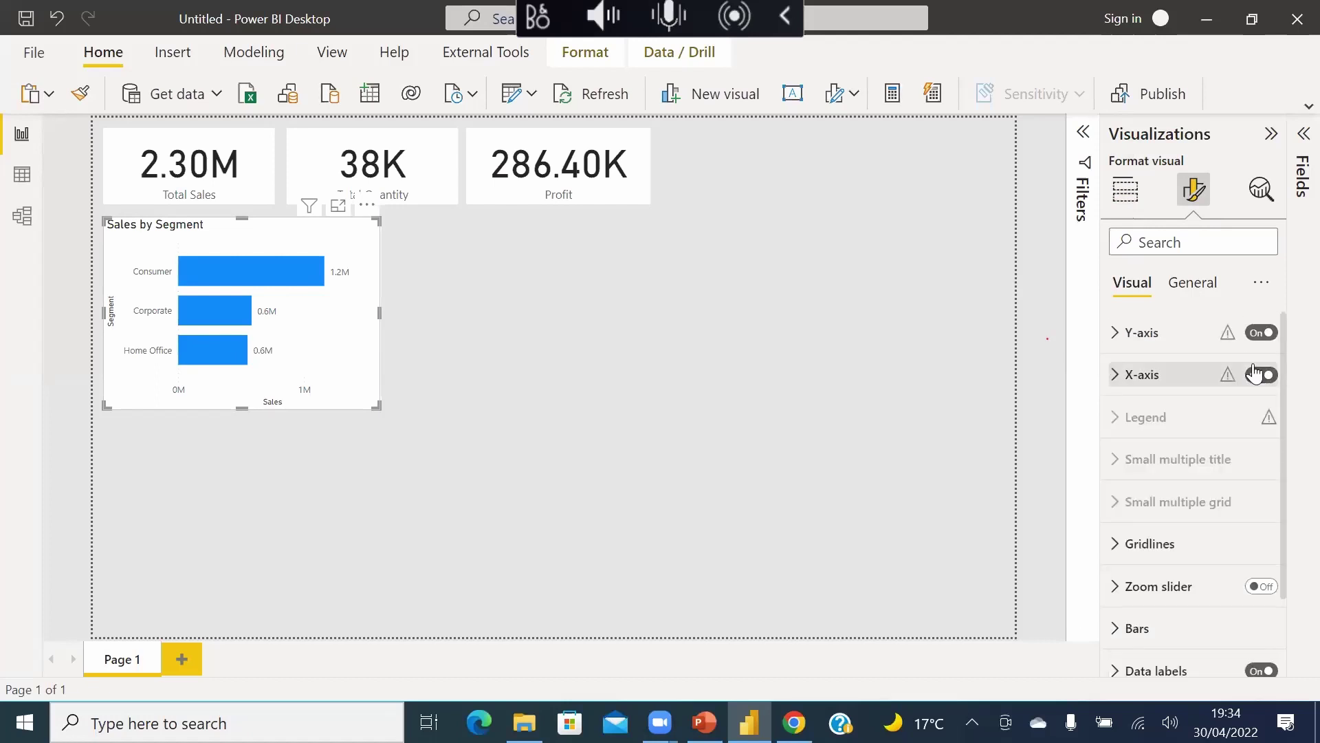
left_click(1263, 387)
left_click(1261, 376)
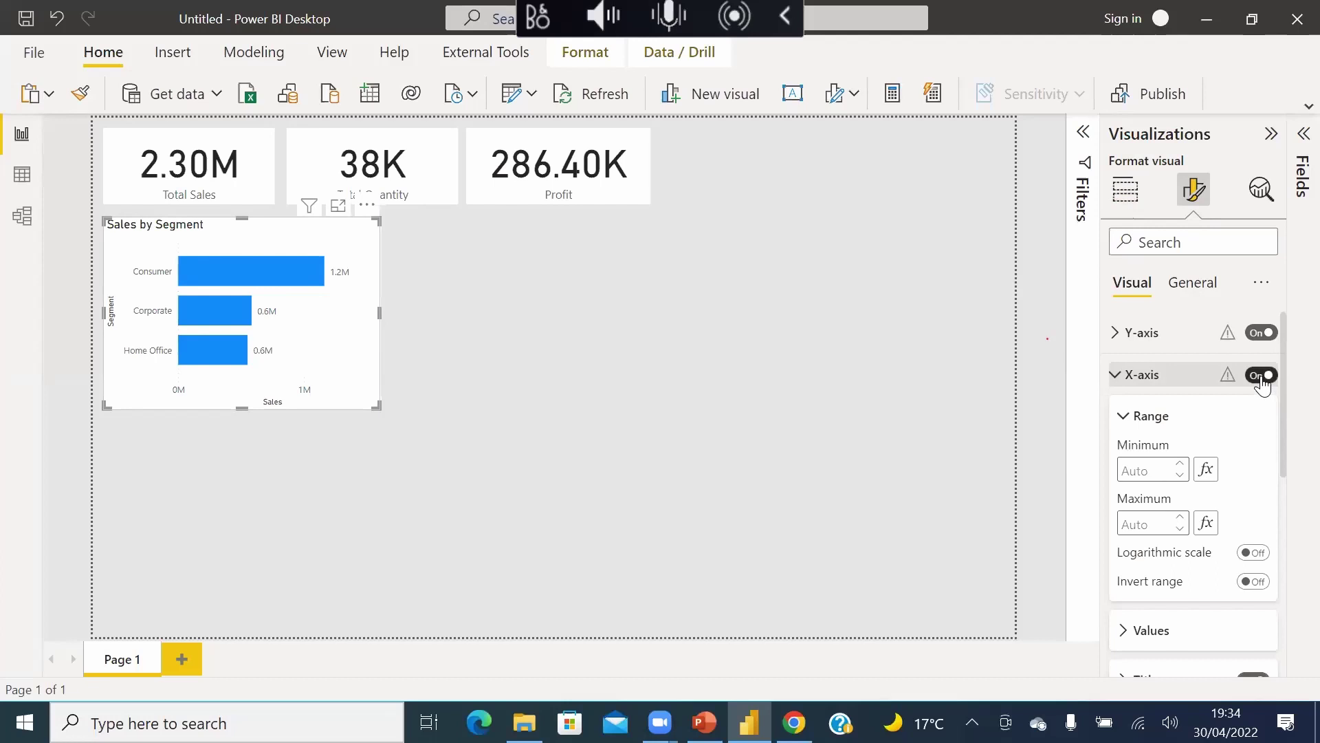
left_click(578, 445)
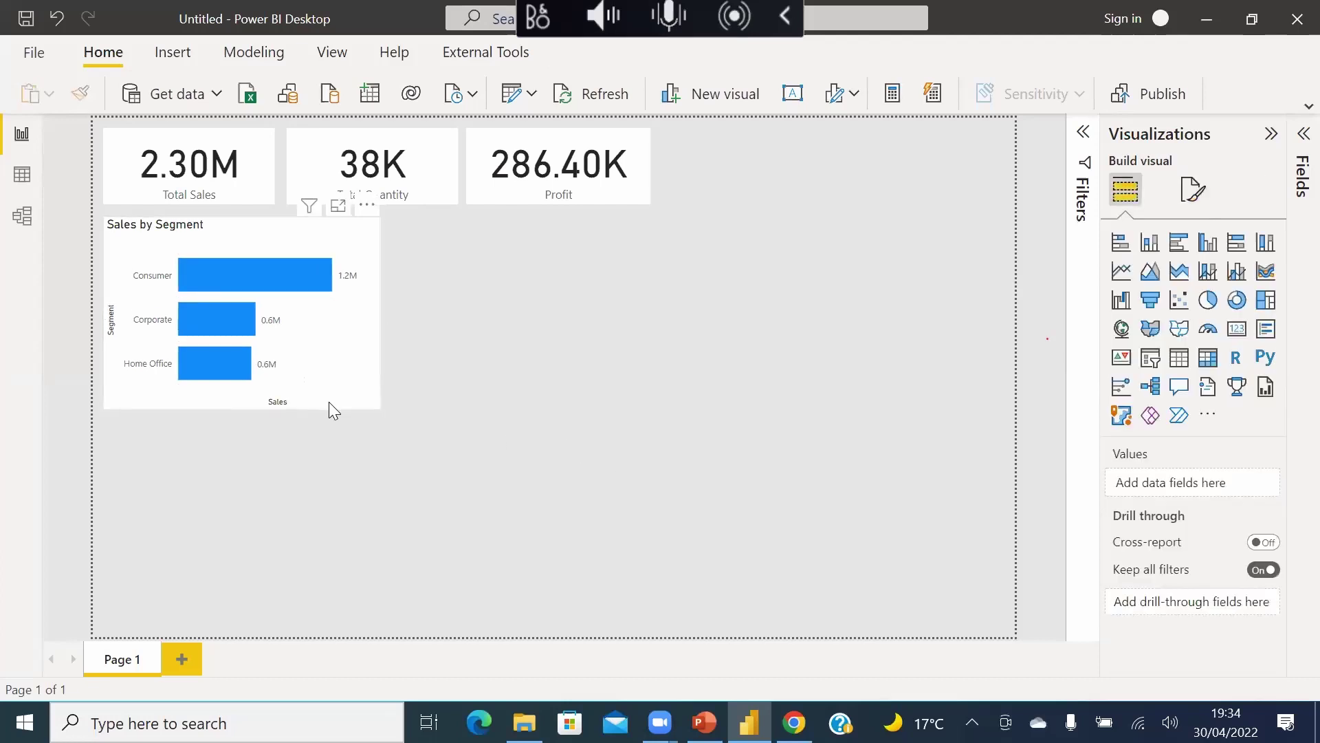
- Filter the bar chart's format settings by "font" and collapse the Y-axis and X-axis groups
left_click(328, 401)
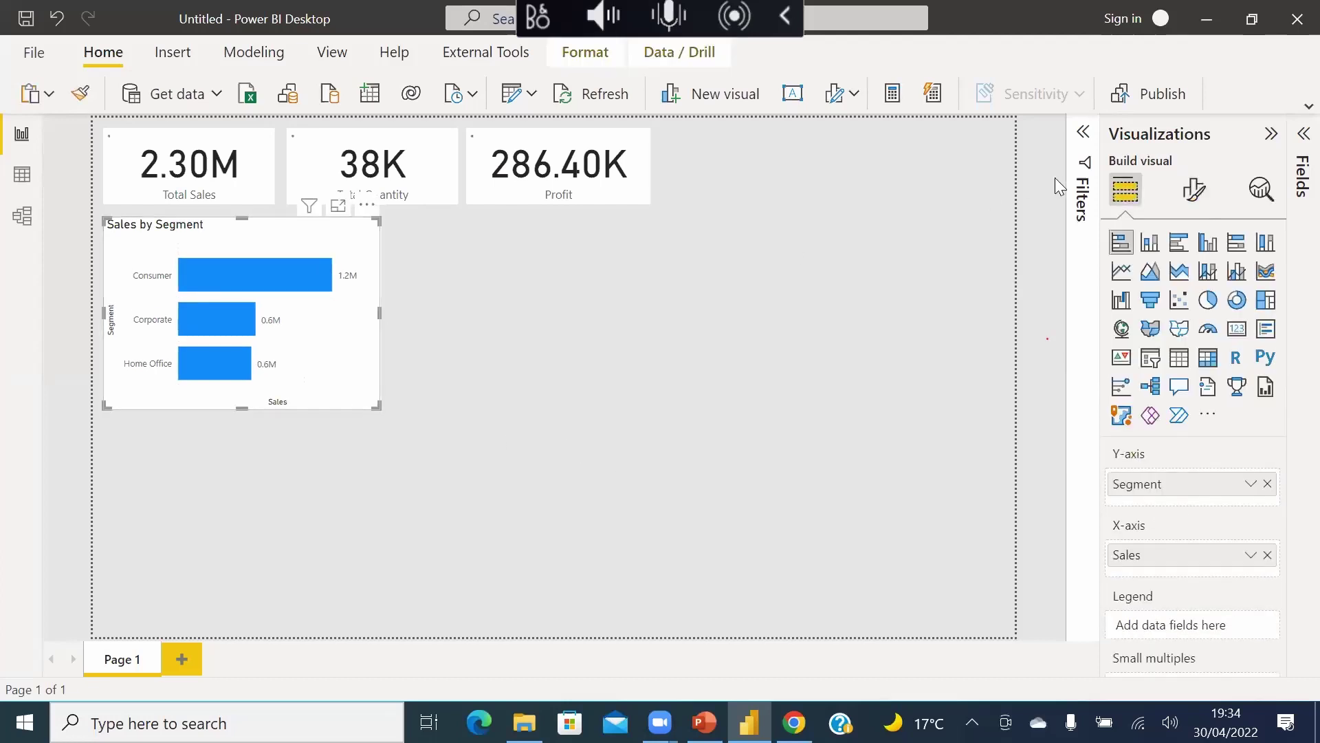
left_click(1194, 189)
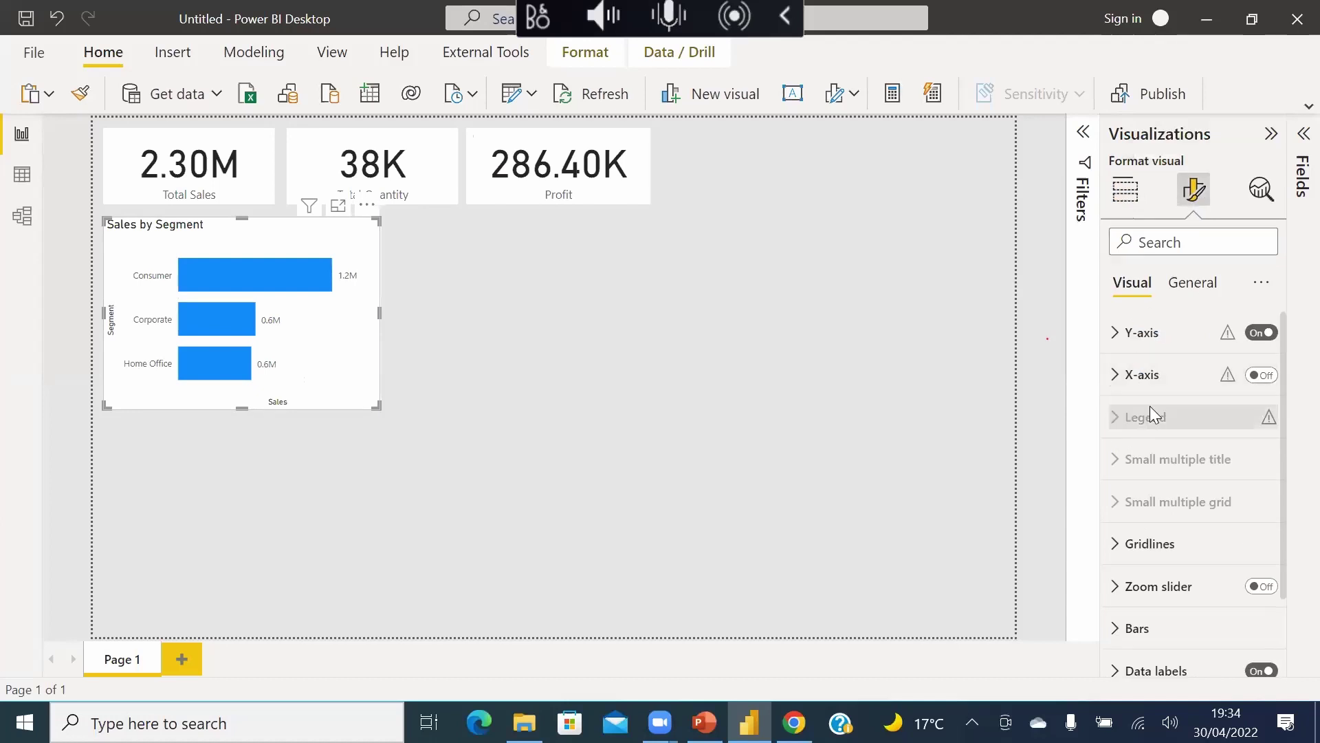
left_click(1157, 242)
type("font")
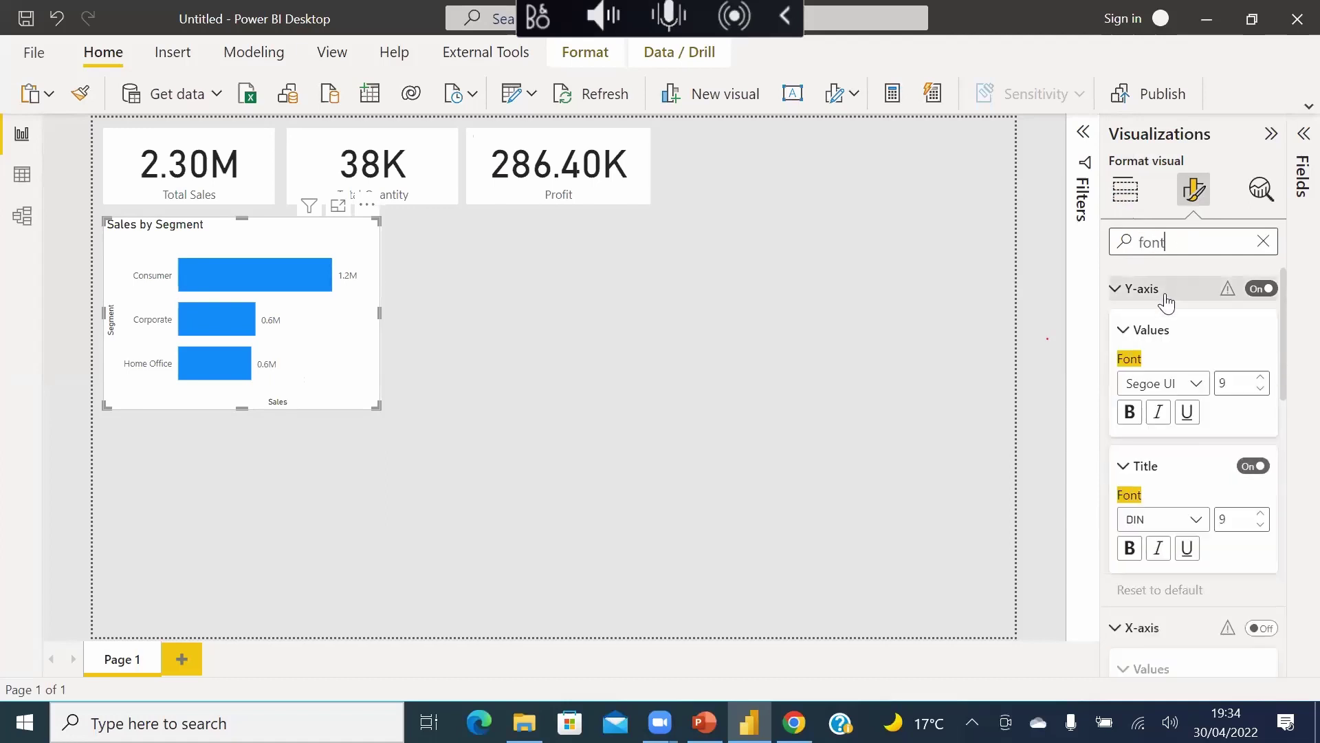
left_click(1123, 290)
left_click(1127, 333)
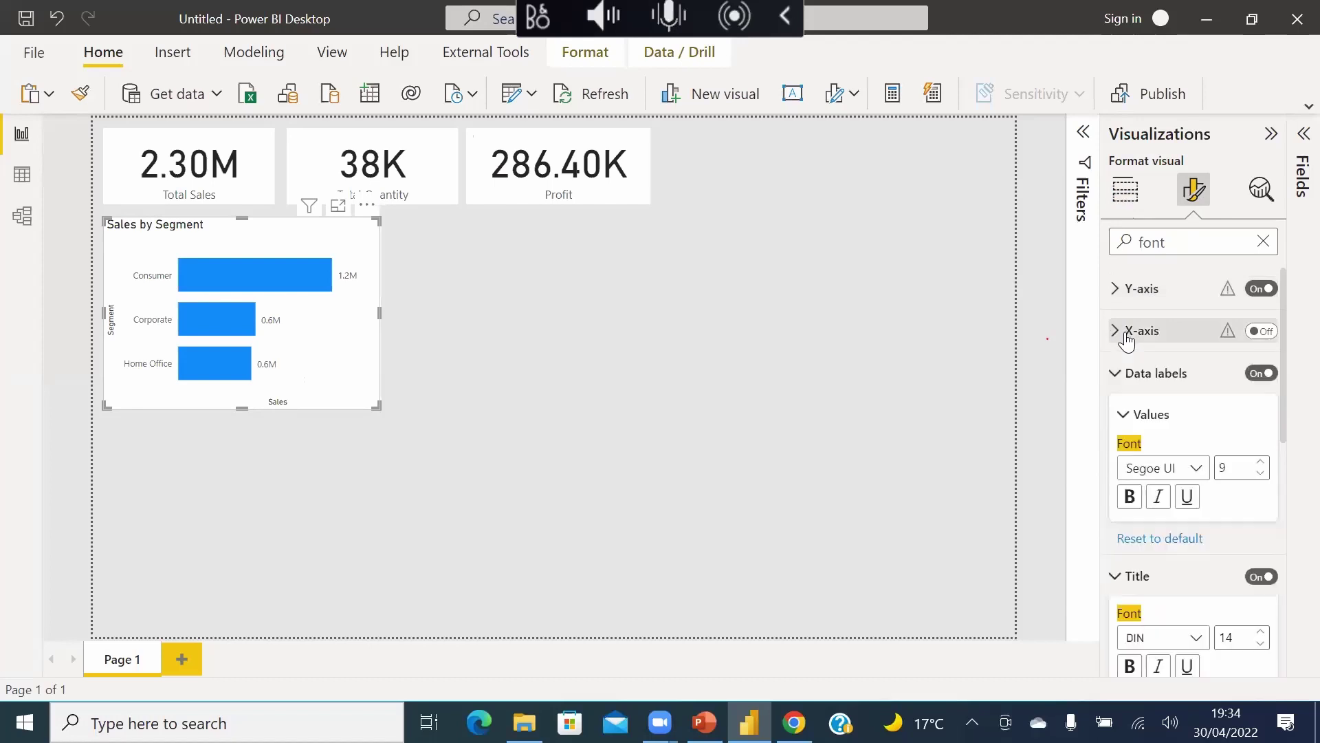
- Hide and restore the chart's Y-axis title, and try a font size of 12 for the Y-axis values
left_click(1253, 467)
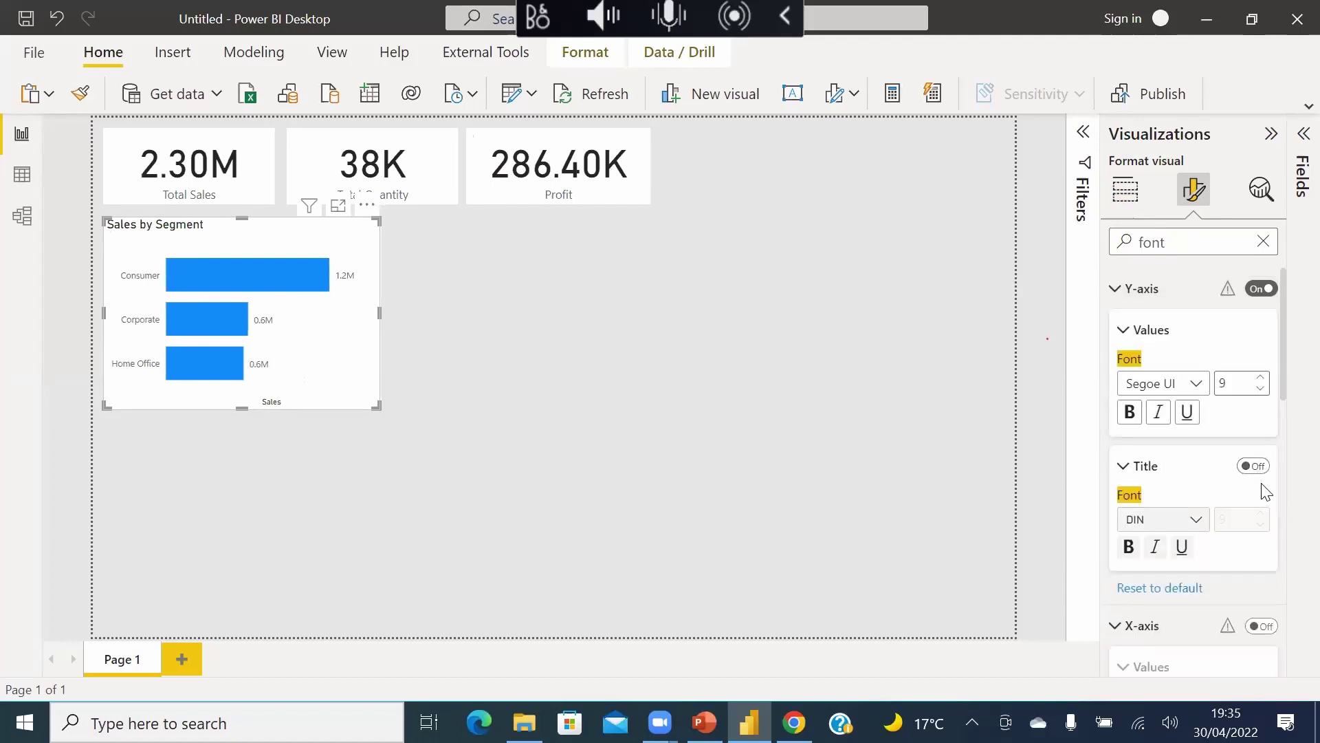
left_click(1253, 468)
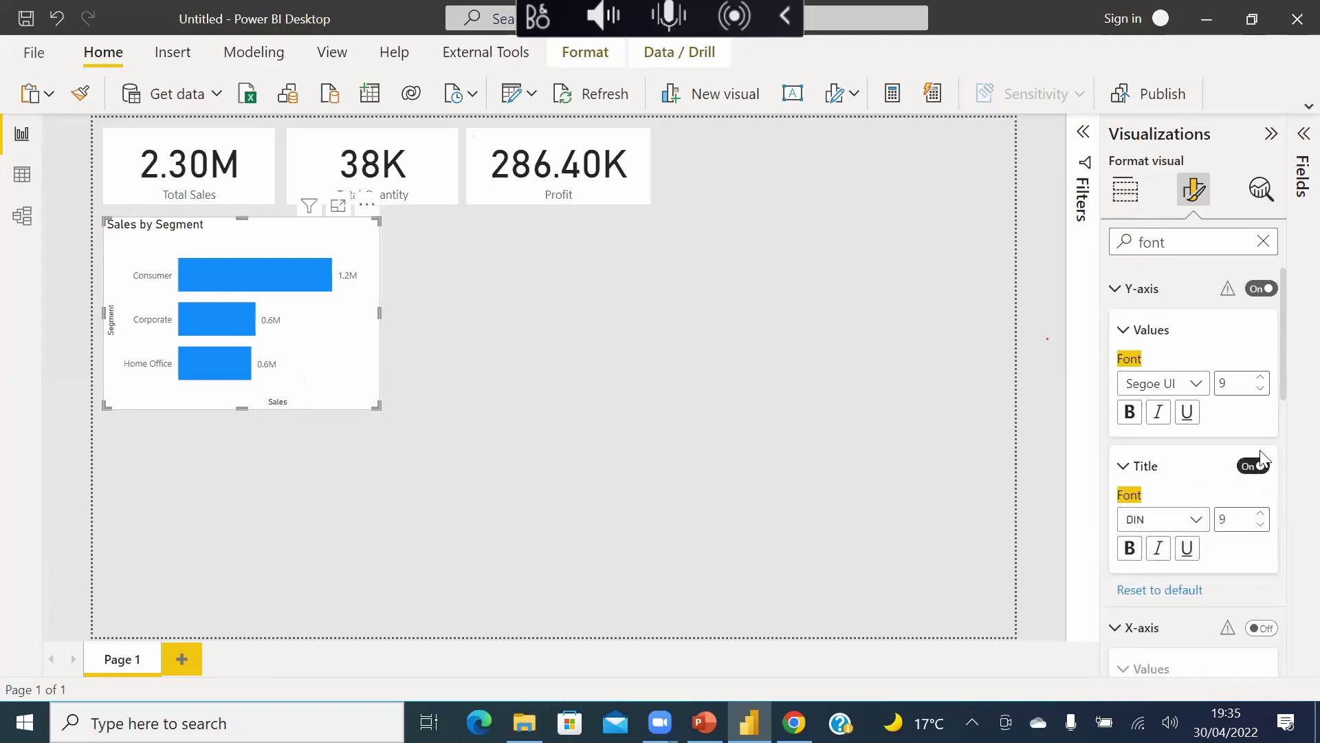
left_click(1257, 391)
type("12")
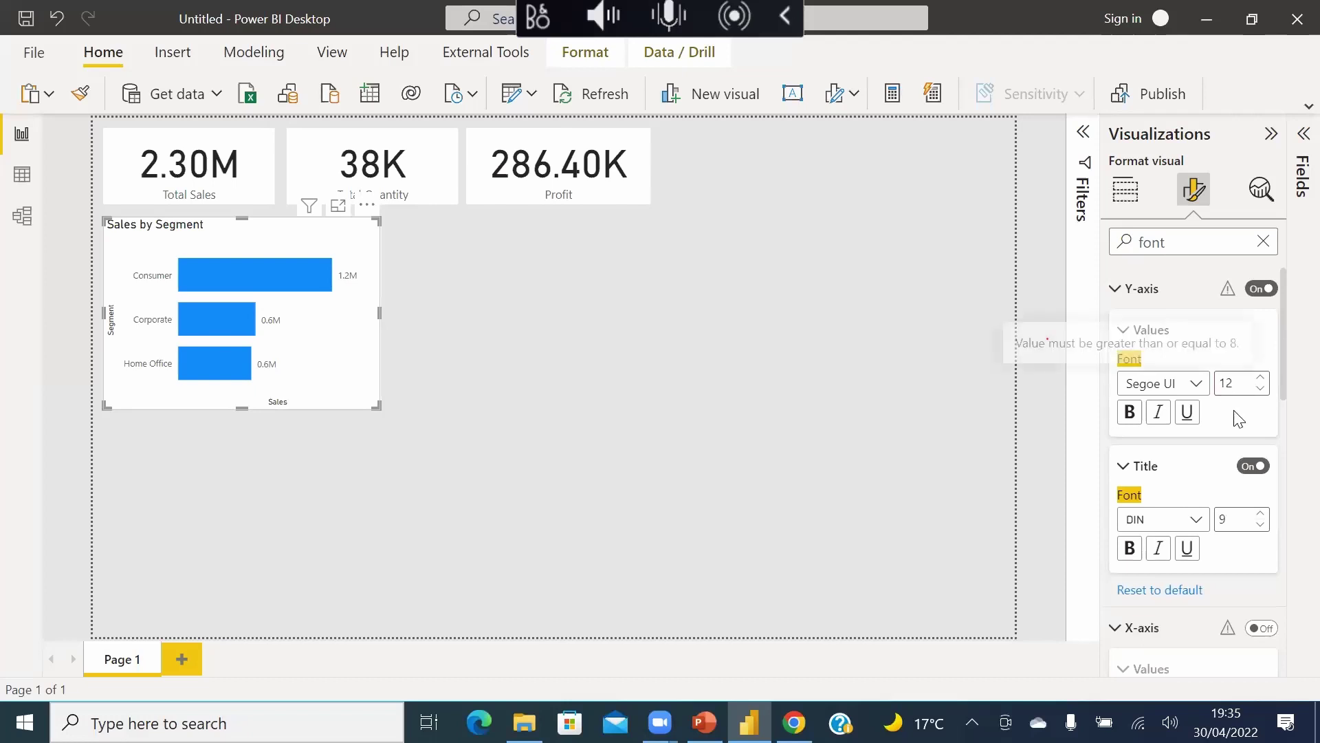
- Set the font size of the bar chart's data labels to 12
left_click(1117, 298)
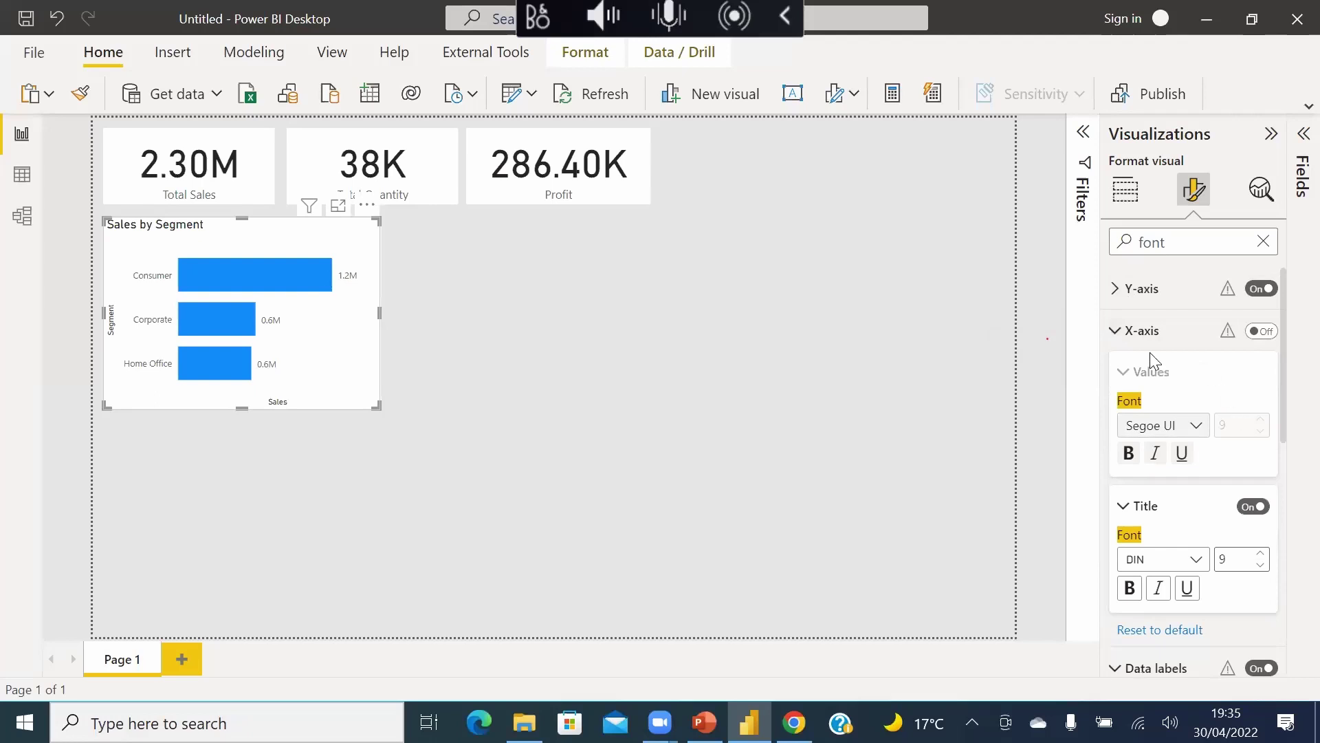
left_click(1138, 331)
double_click(1220, 467)
type("9")
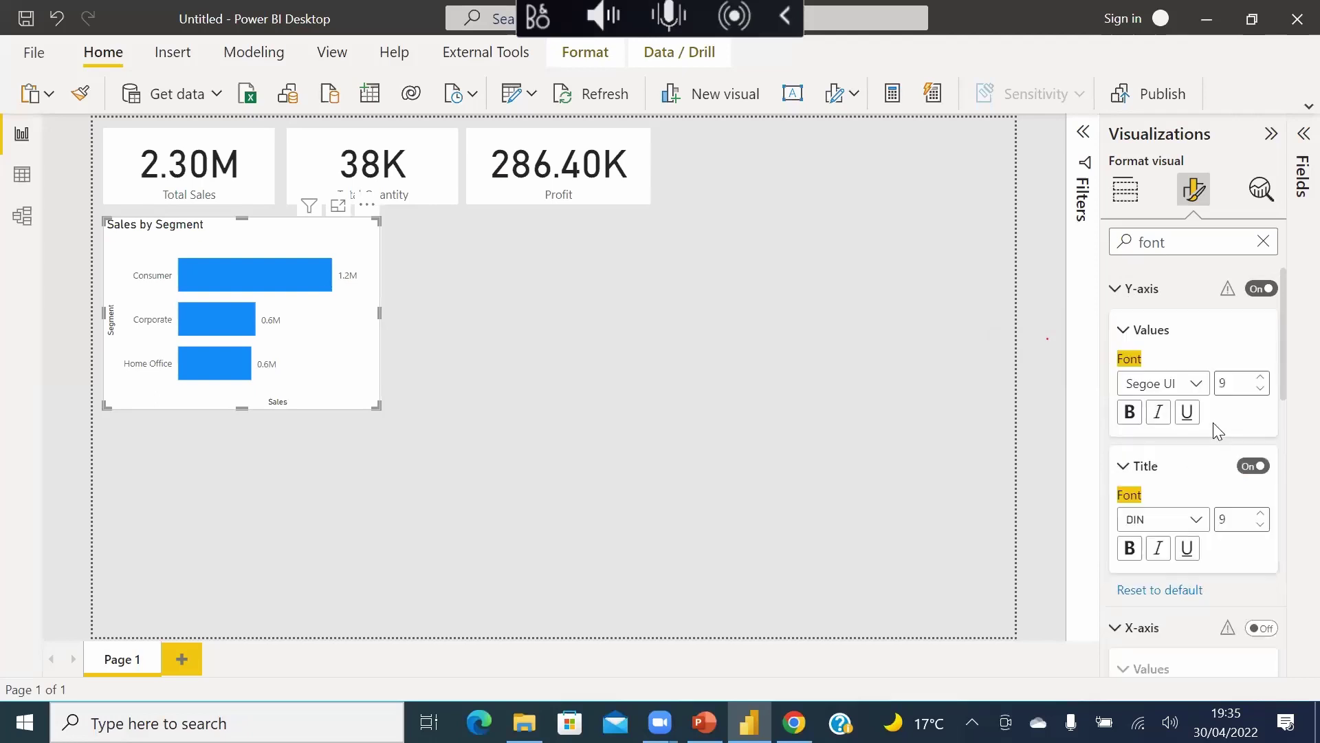
left_click(1128, 292)
scroll(1205, 447, "down", 3)
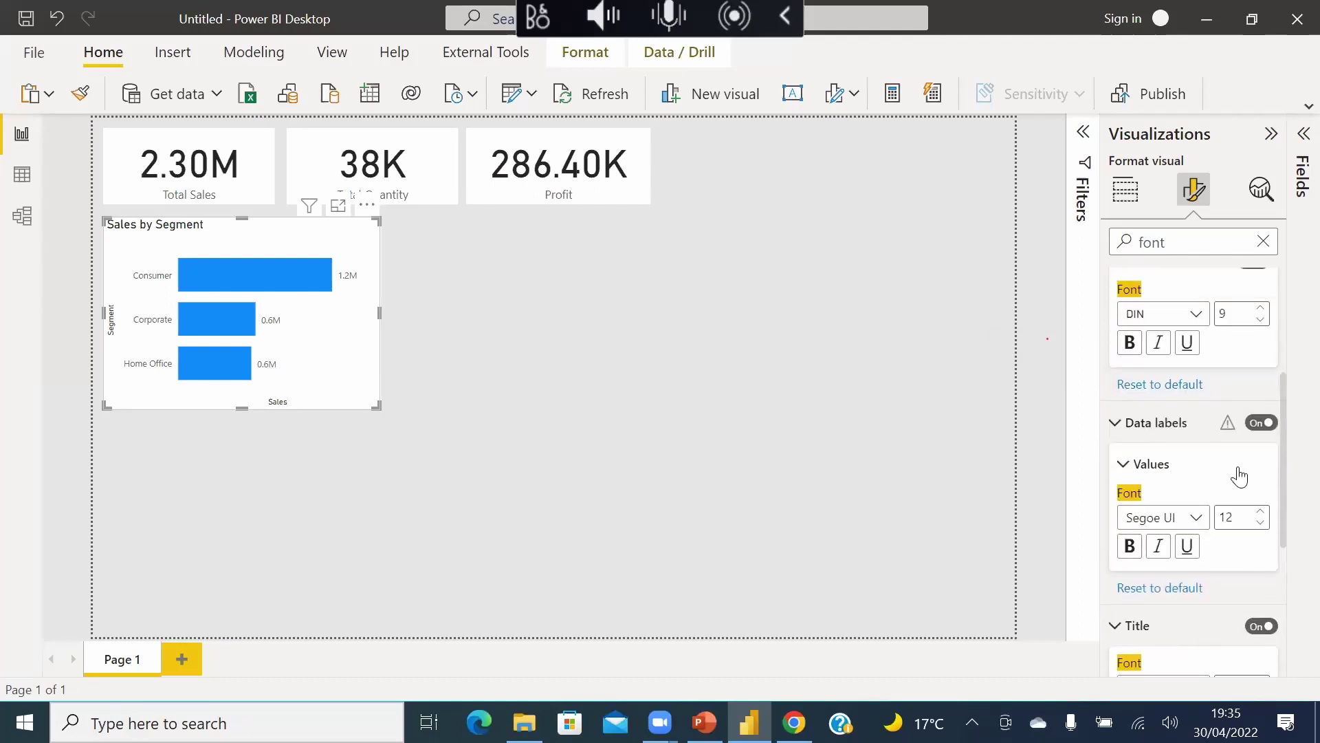
- Turn off the Y-axis title of the Sales by Segment bar chart
scroll(1155, 467, "down", 2)
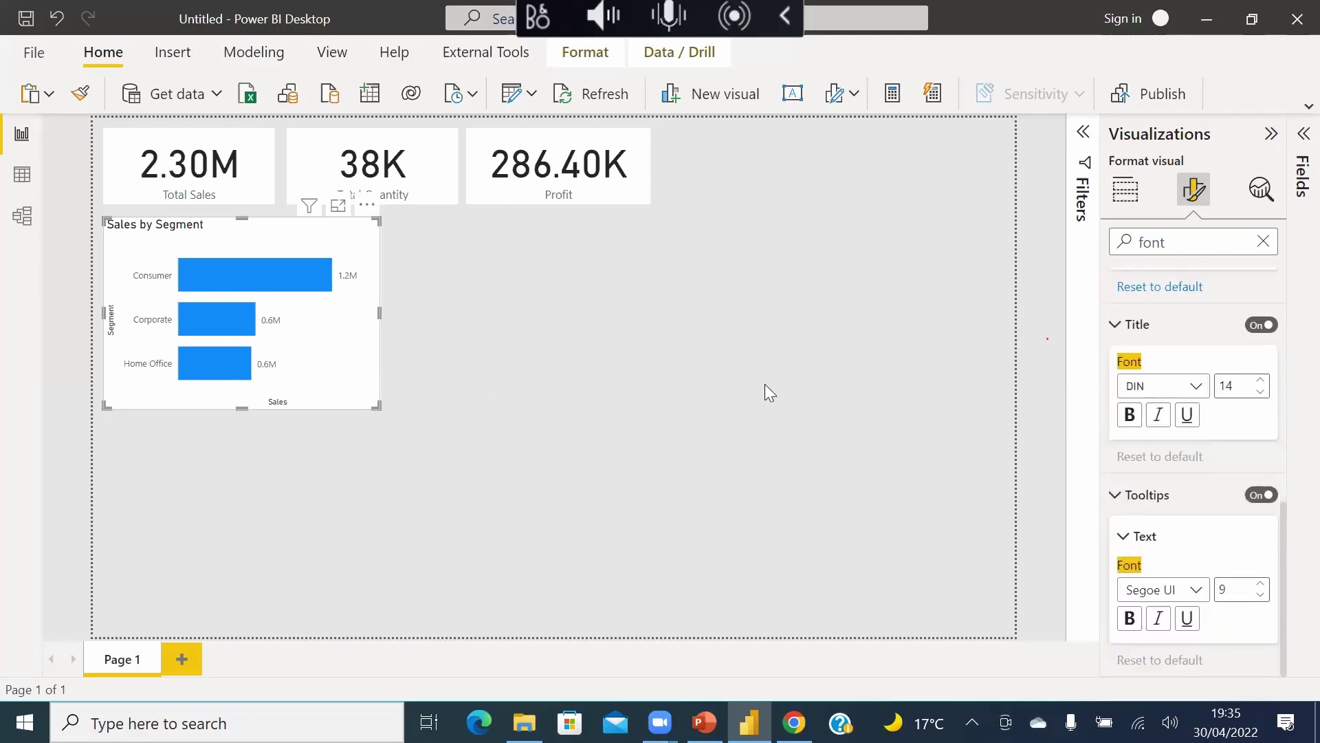
left_click(491, 378)
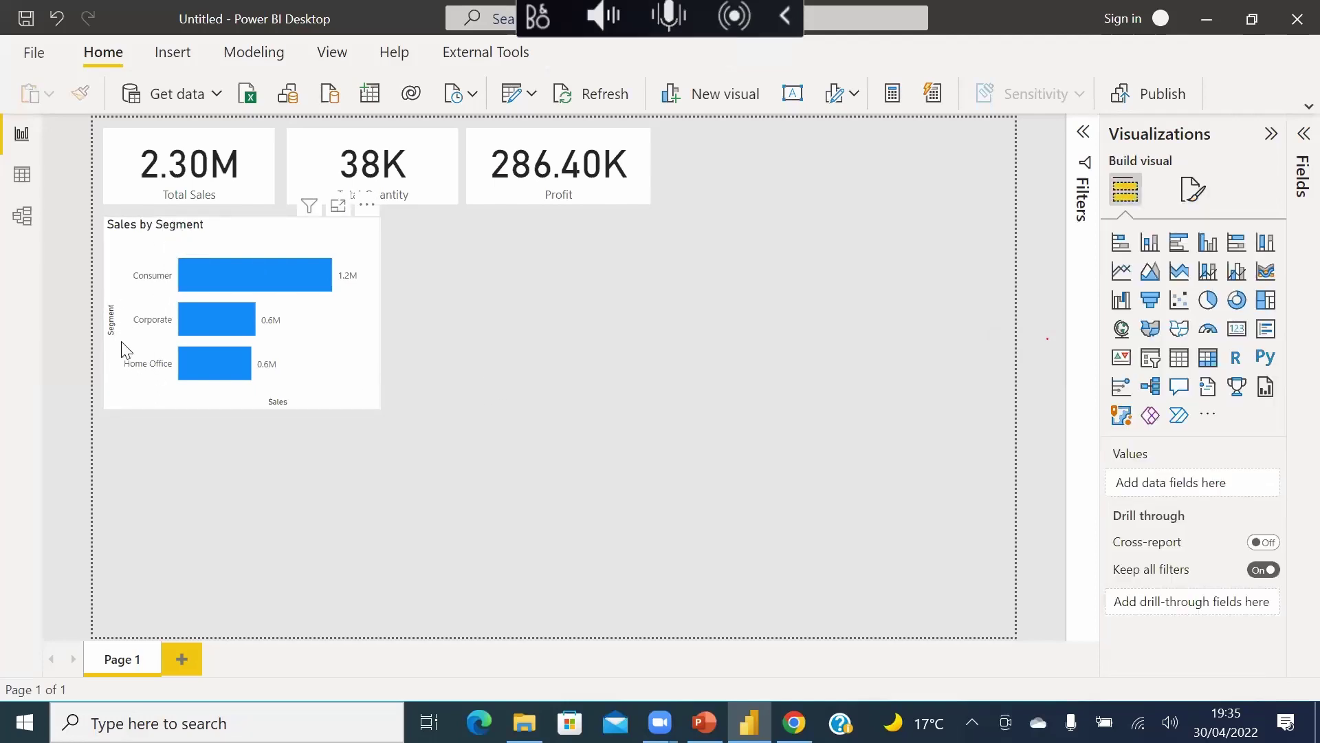
left_click(135, 383)
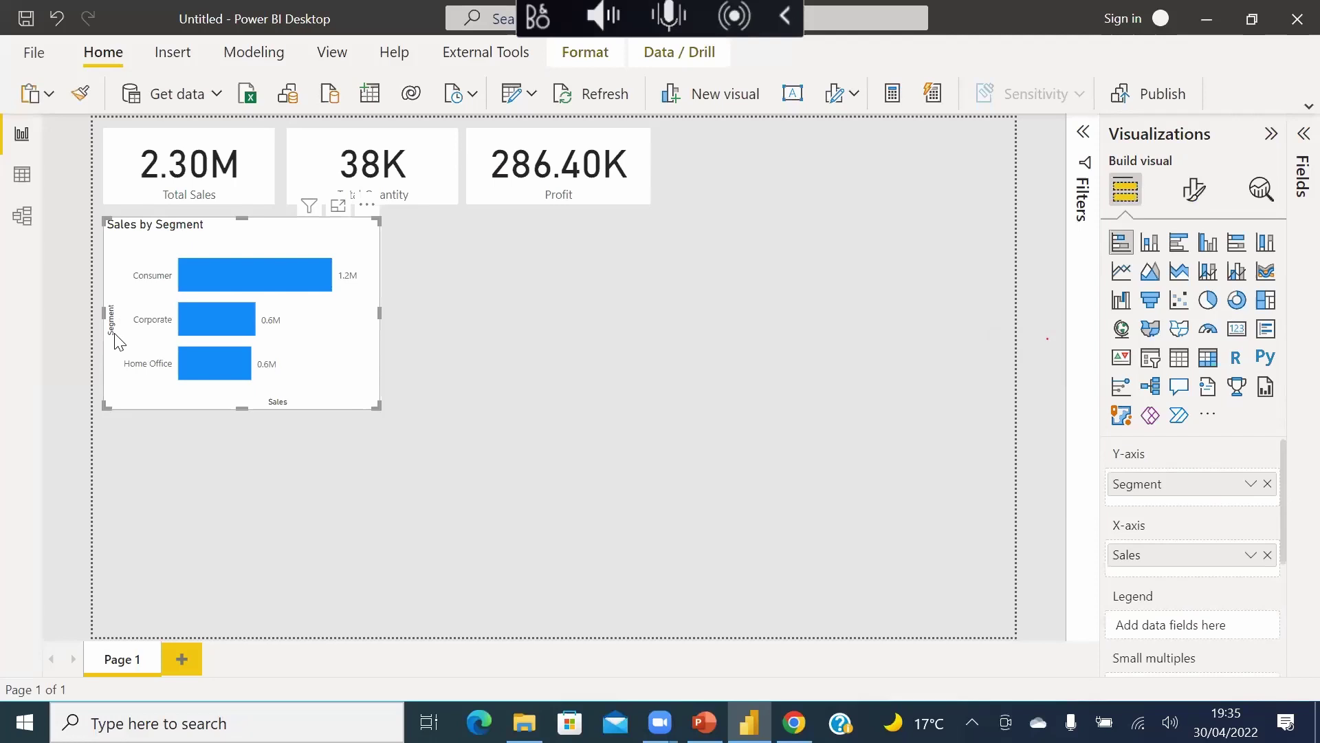
left_click(1195, 191)
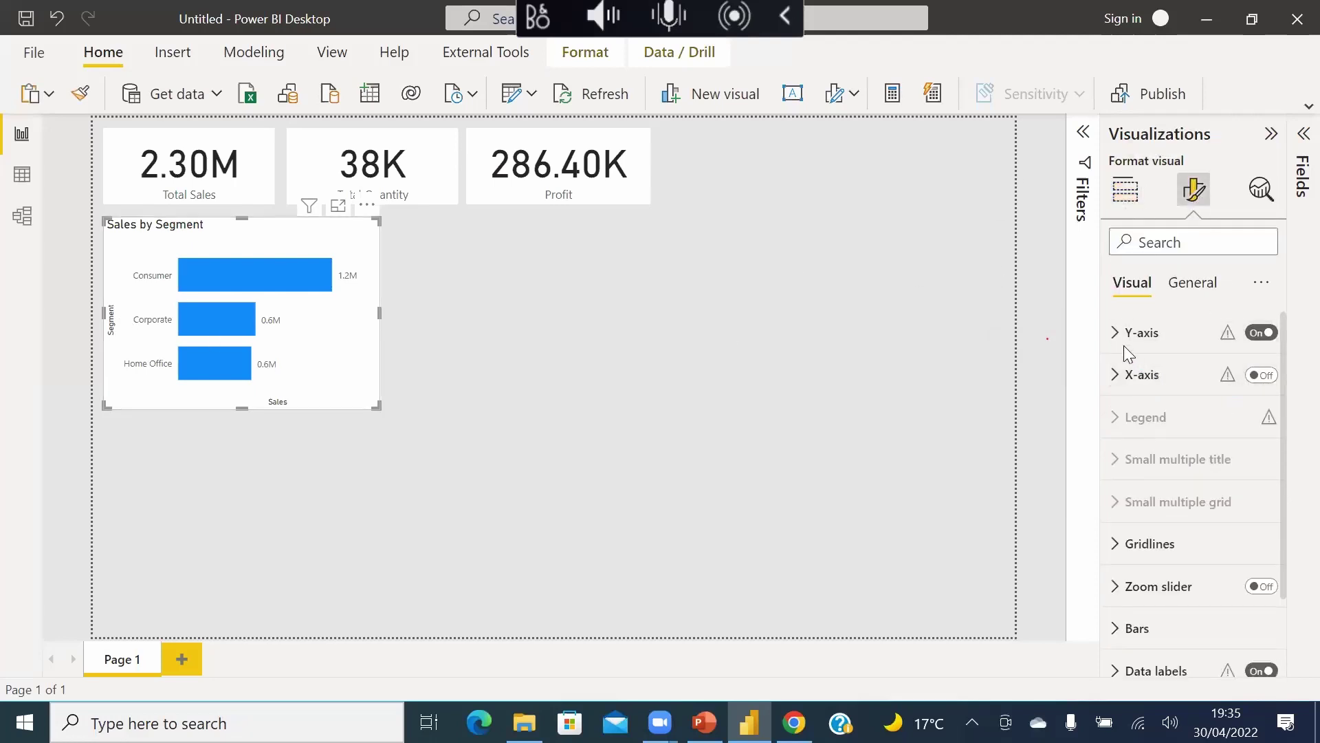
left_click(1131, 337)
scroll(1142, 371, "down", 3)
left_click(1252, 439)
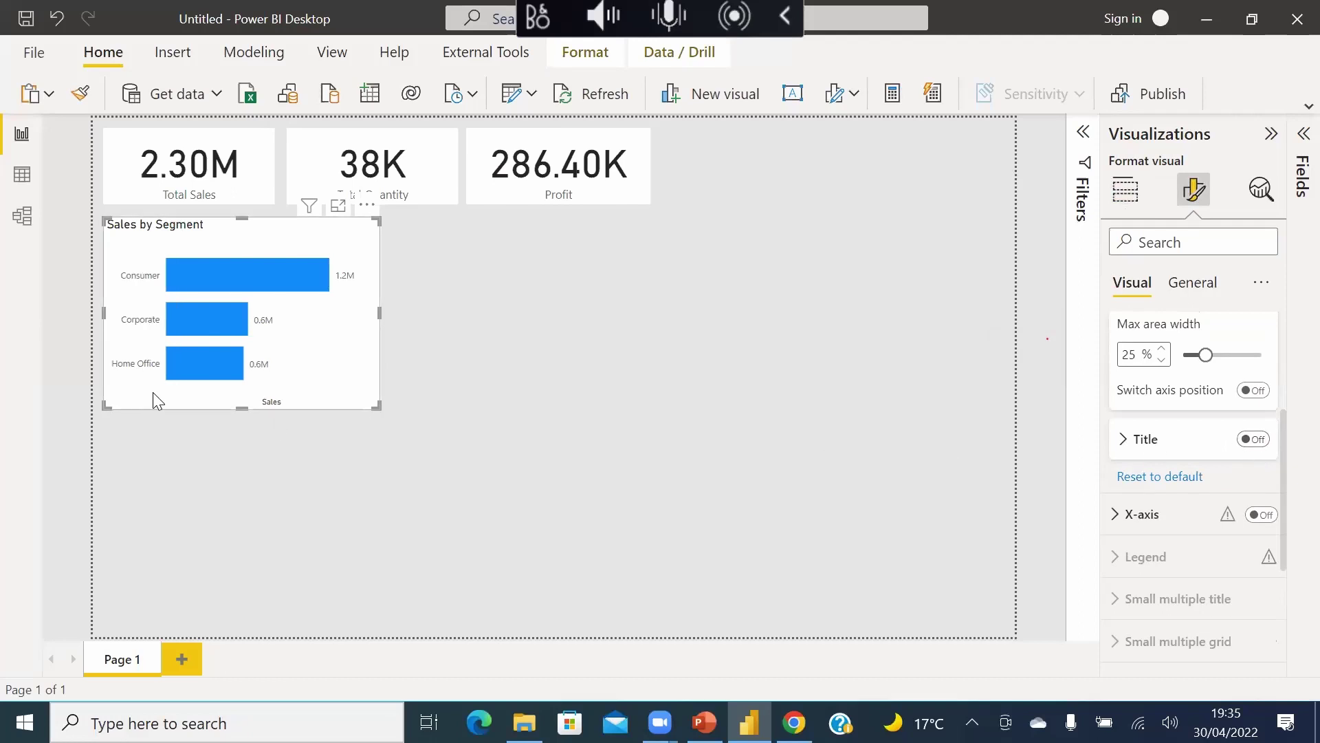
left_click(211, 460)
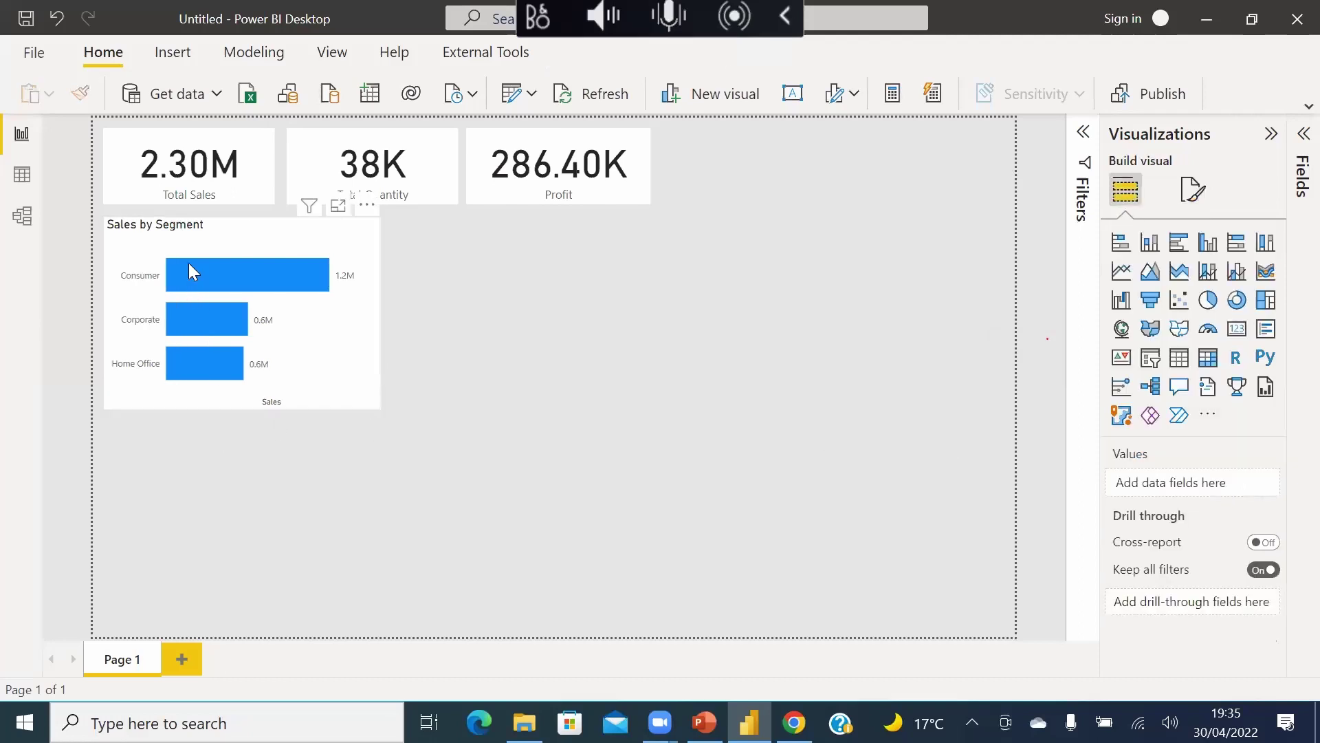
left_click(352, 403)
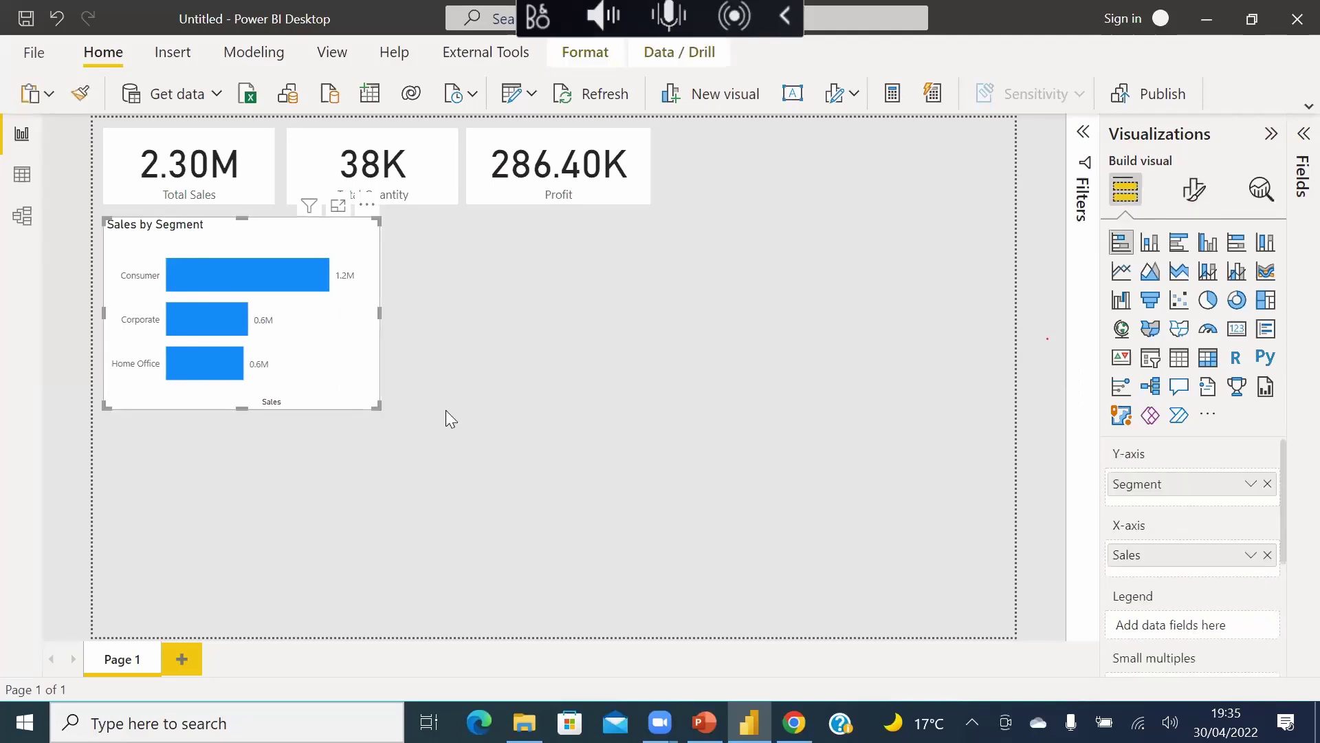
left_click(1193, 196)
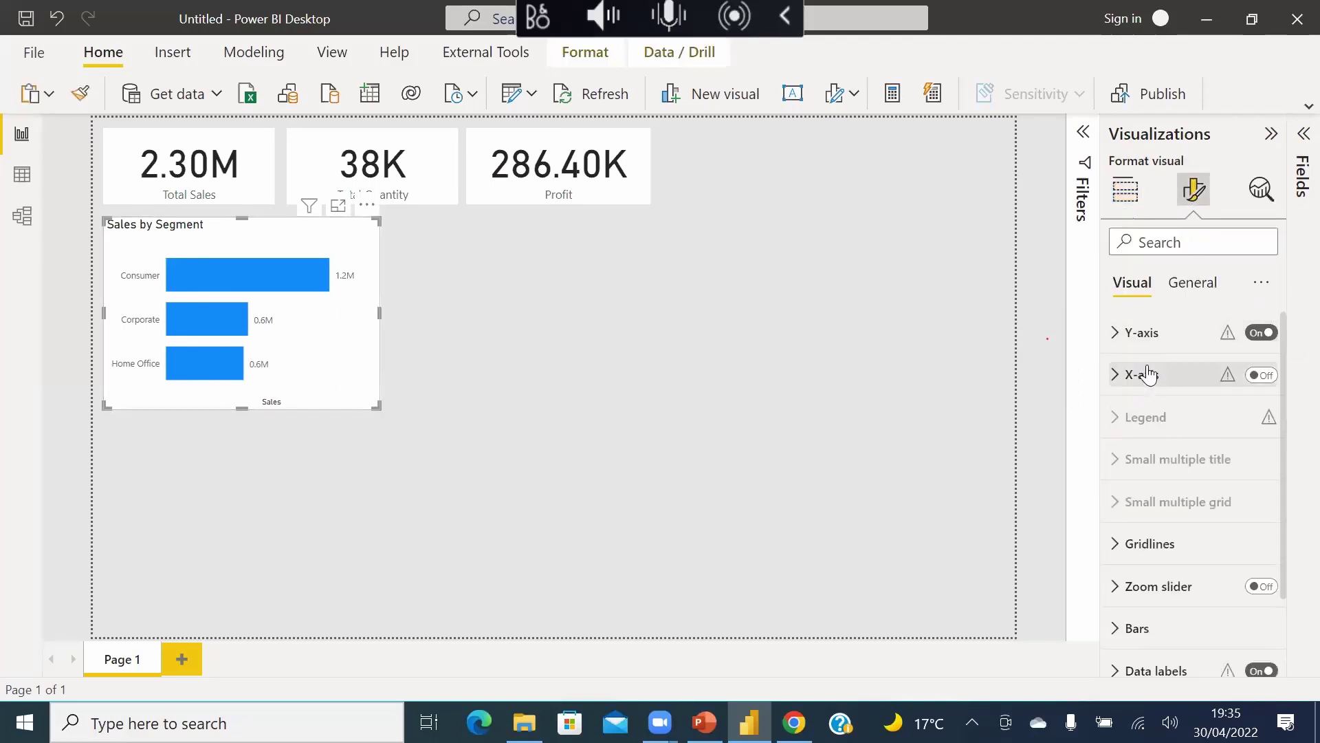
left_click(600, 418)
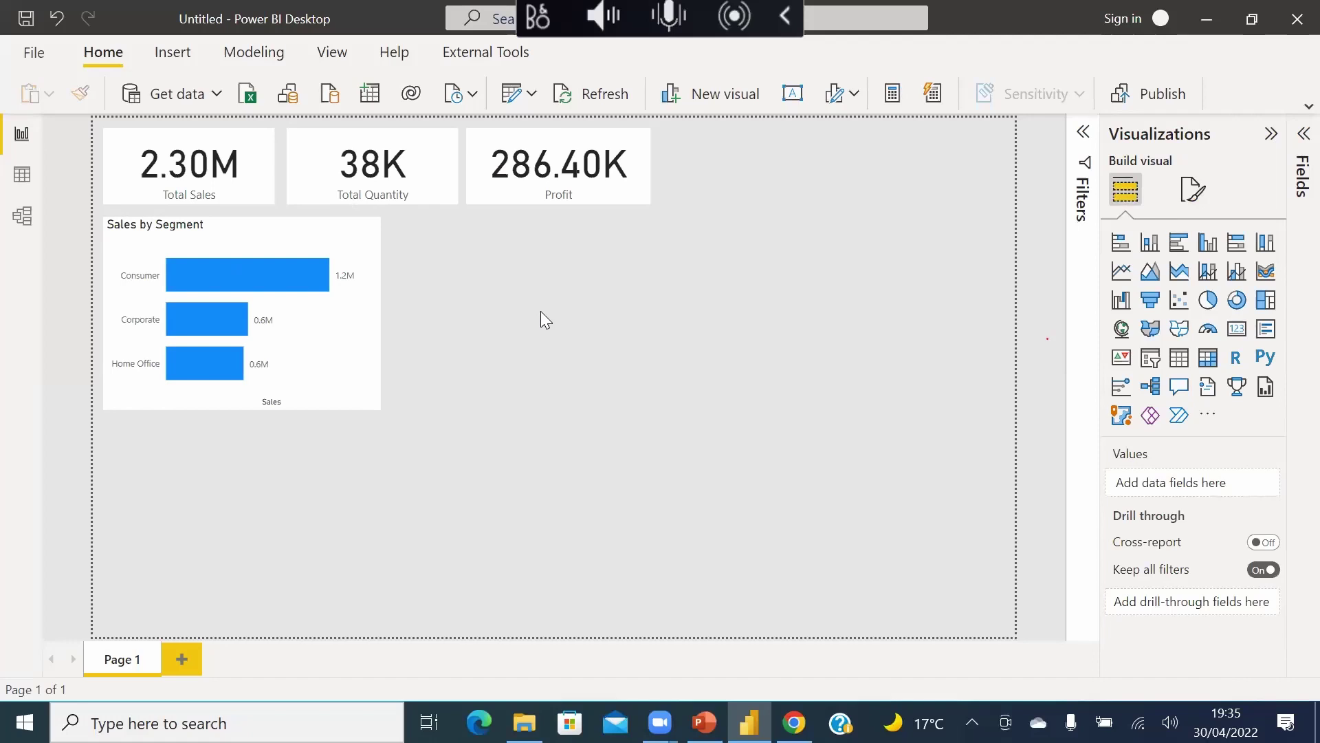
- Add a table visual of Order Date from FactOrders, place it right of the bar chart, and select the Order Date field
left_click(1302, 136)
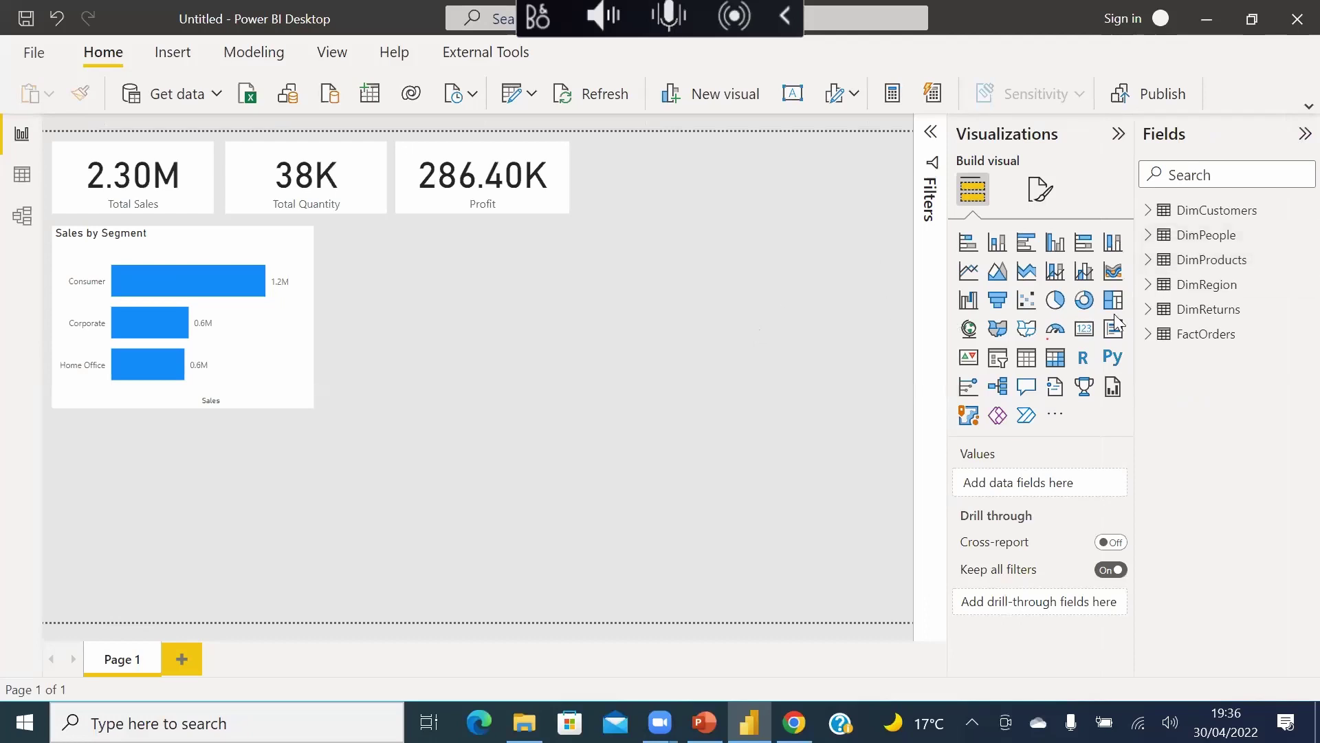
left_click(1148, 335)
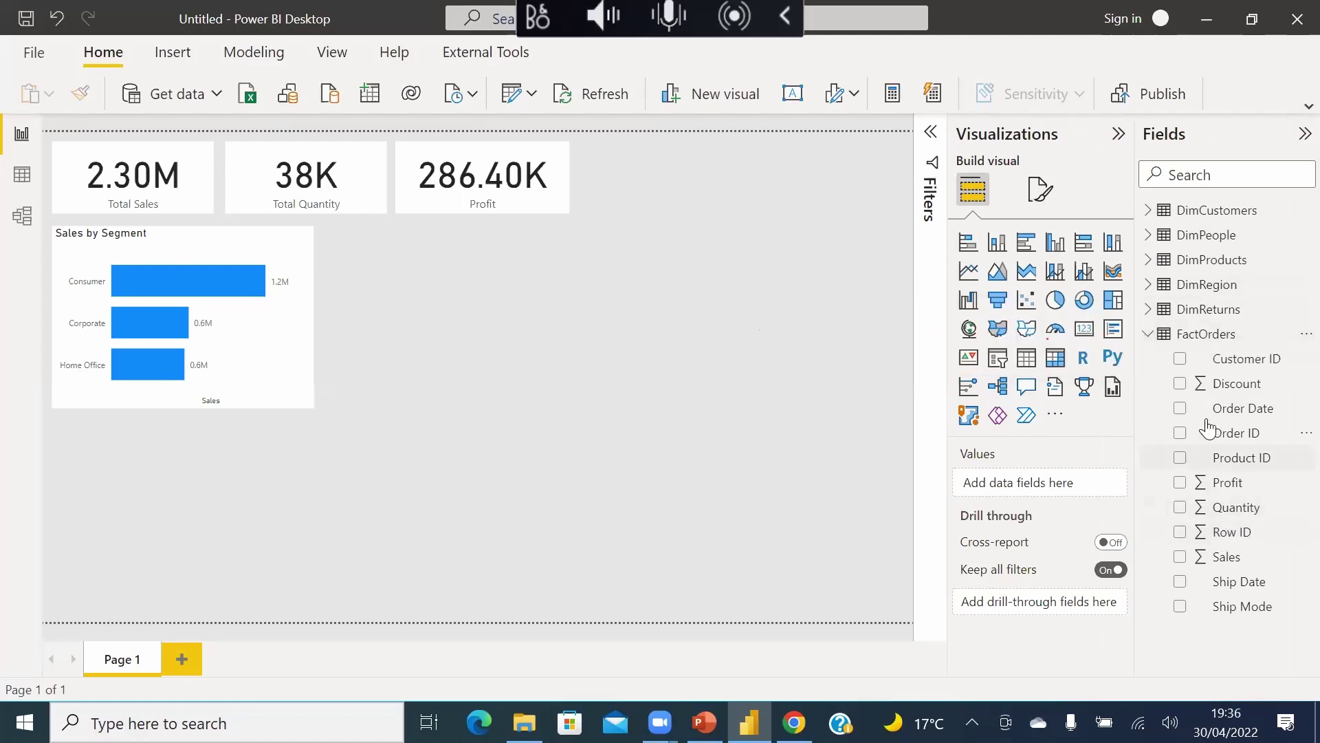
left_click(1181, 409)
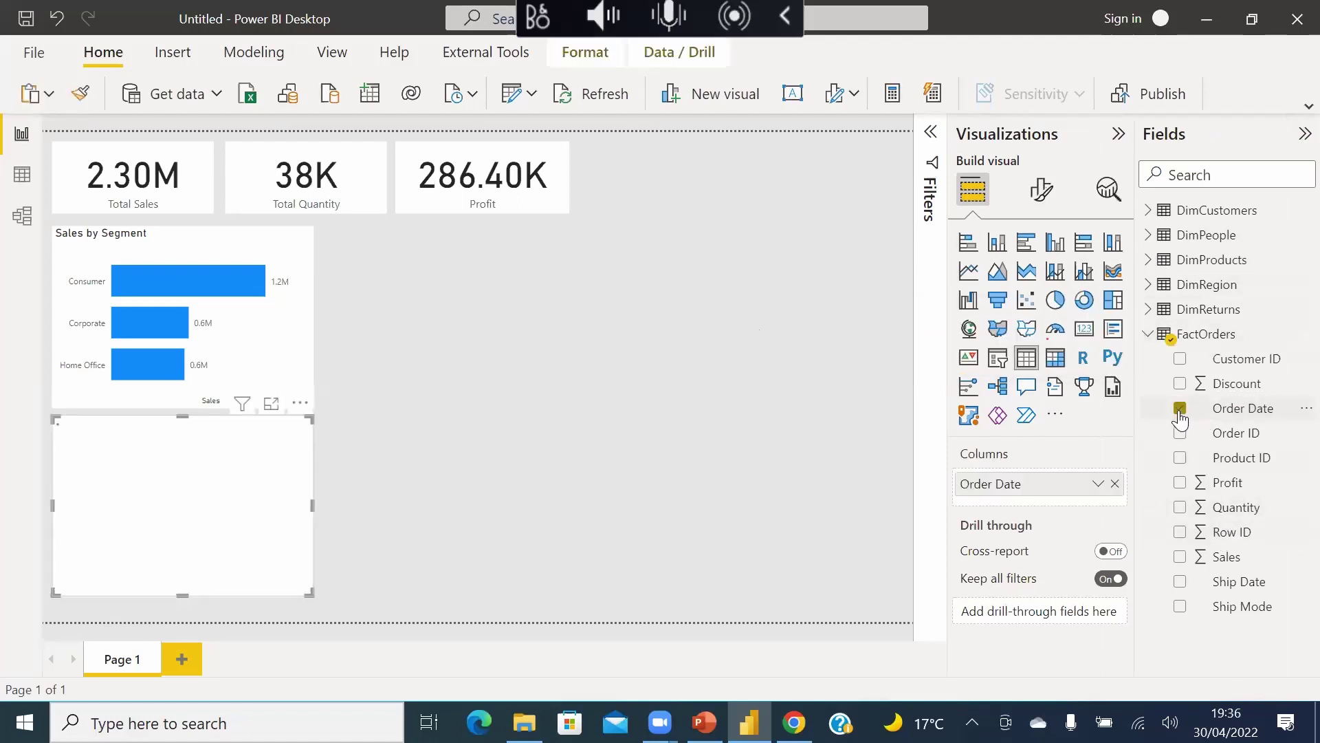
left_click_drag(251, 524, 660, 358)
left_click(708, 429)
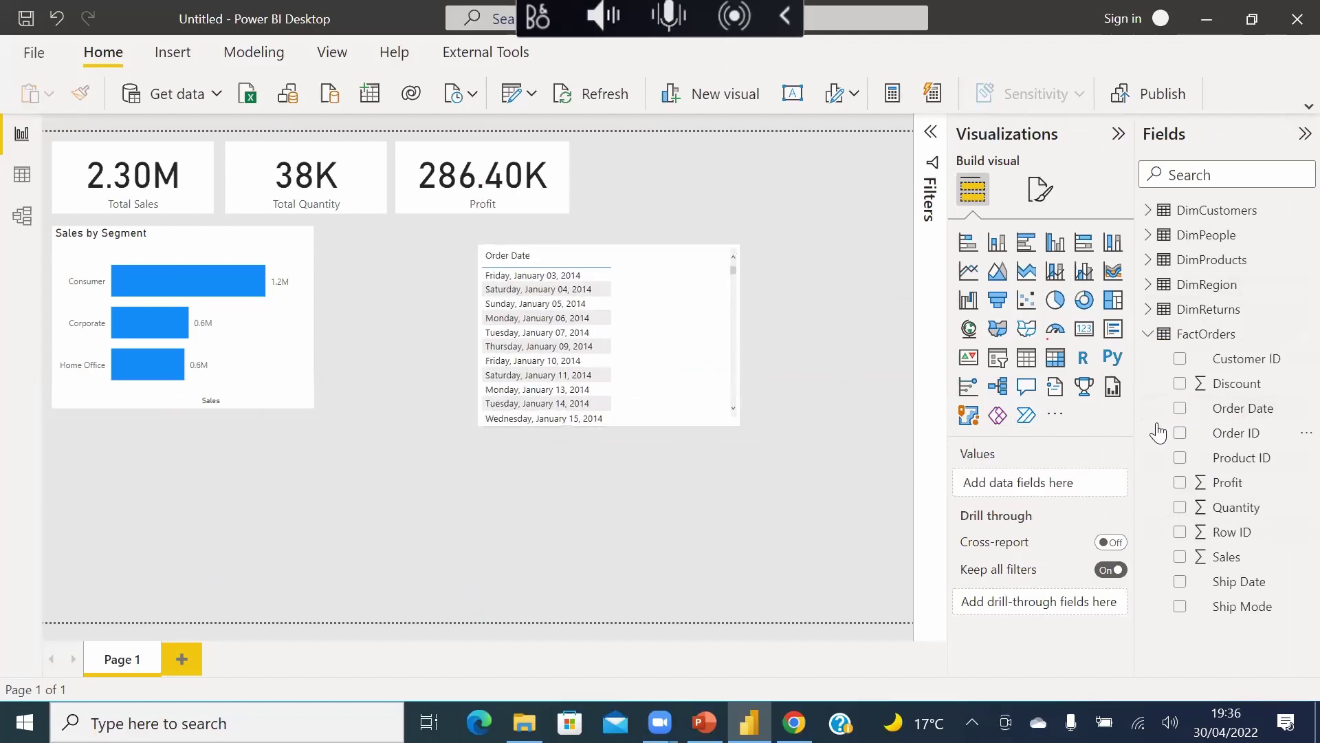
left_click(1237, 408)
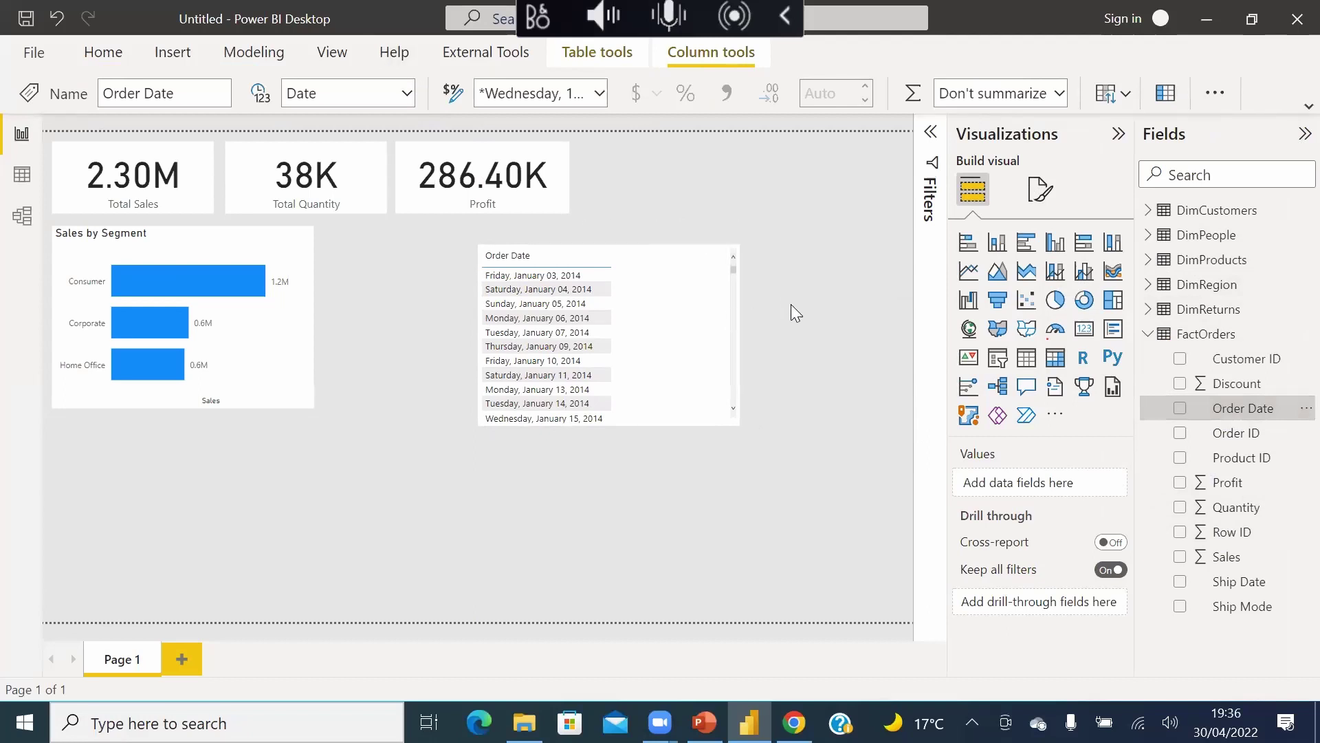
- Open the report options and look through the current file's report, query reduction, published dataset, privacy and regional settings
left_click(32, 52)
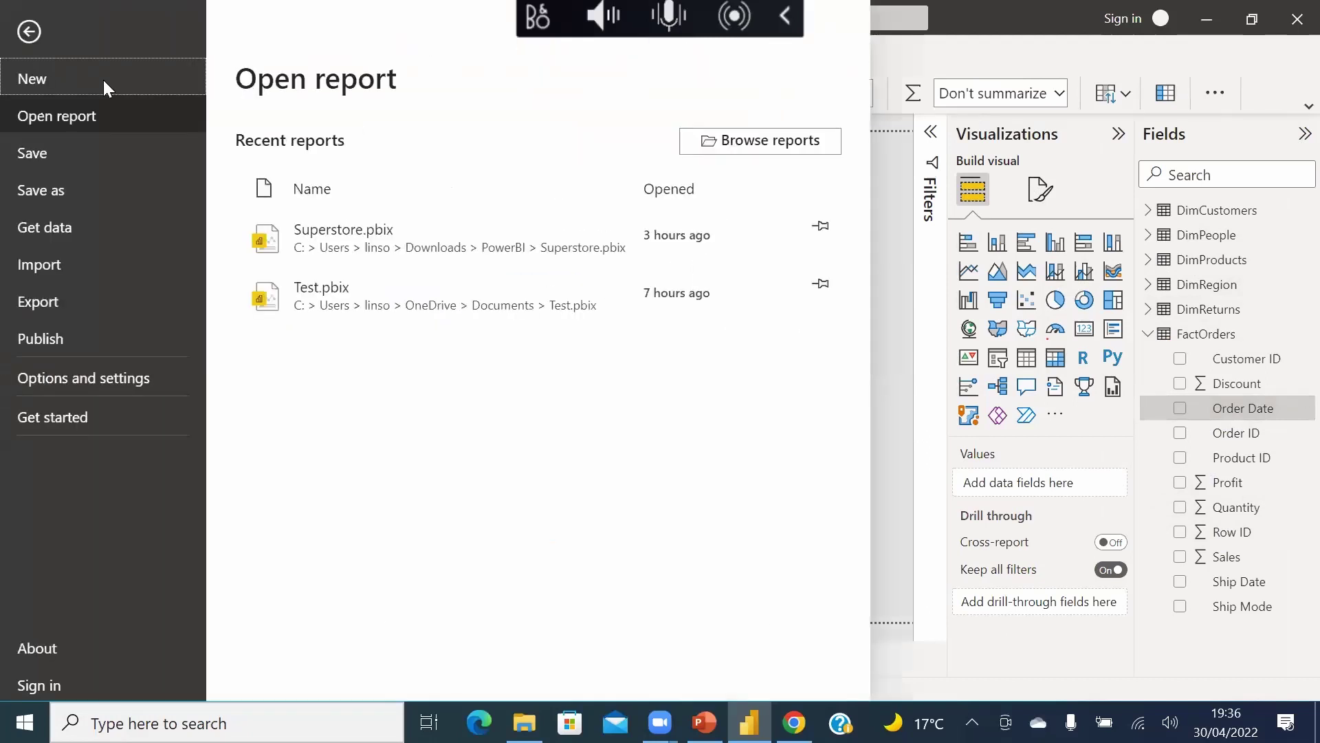
left_click(81, 375)
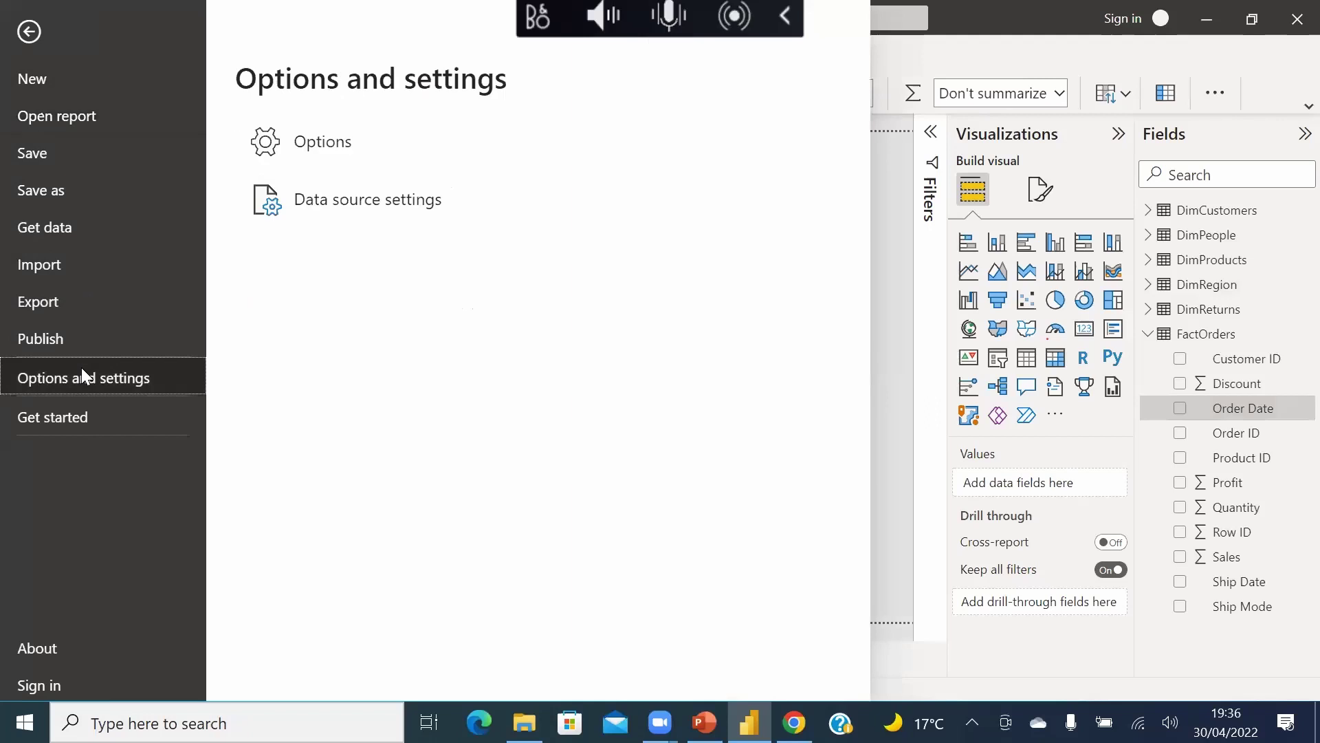
left_click(343, 158)
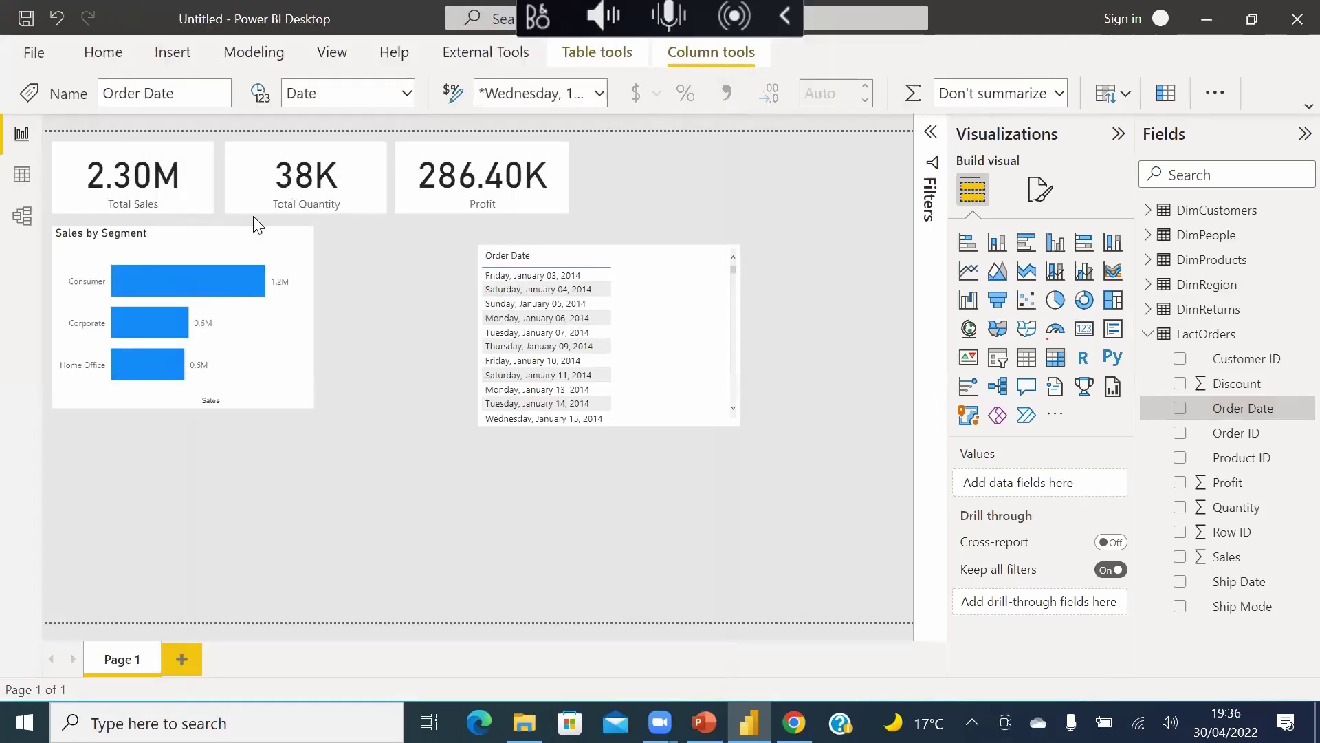
scroll(406, 412, "down", 2)
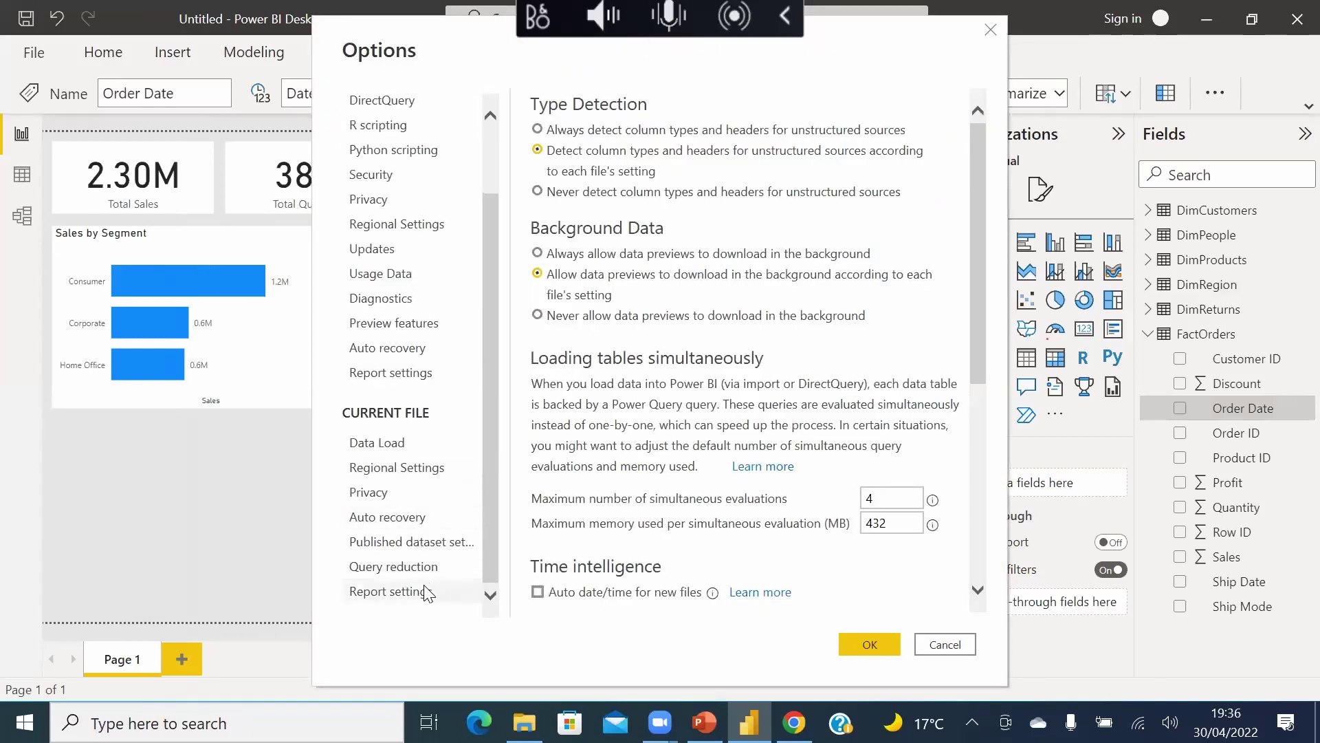
left_click(426, 593)
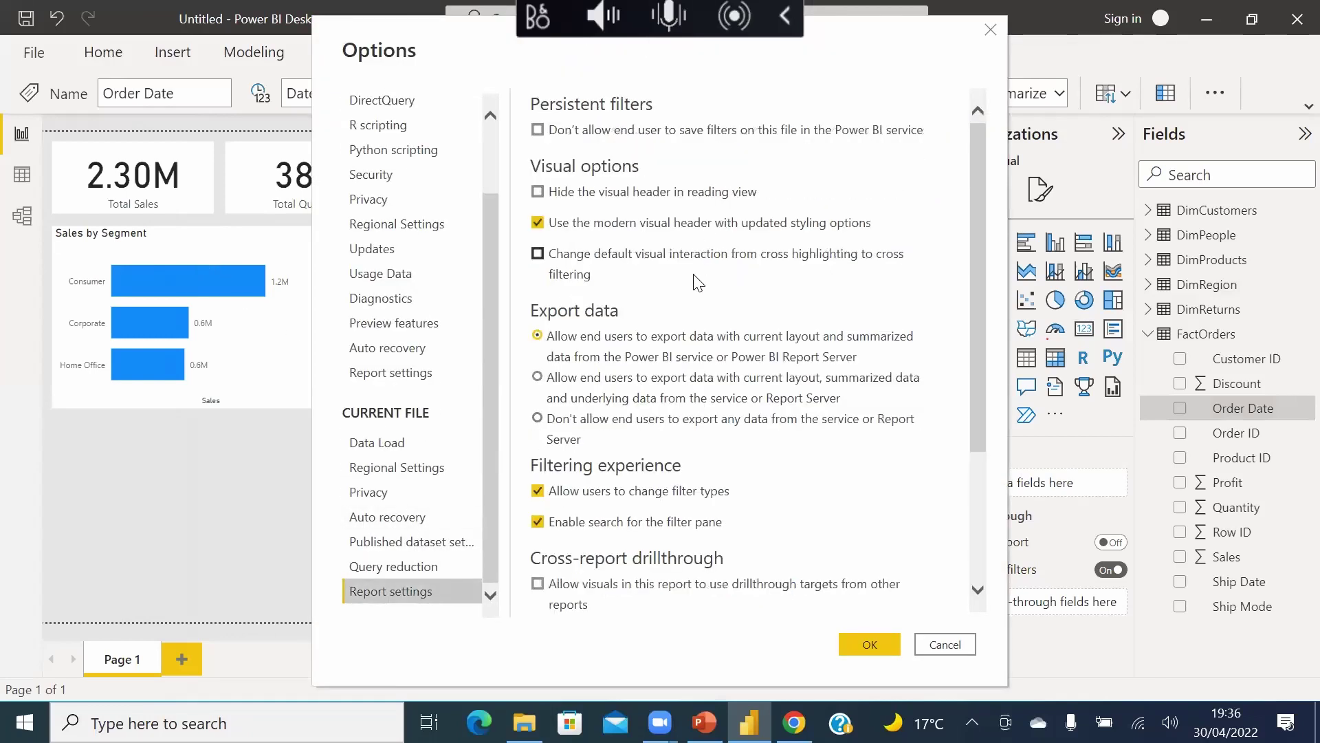
scroll(698, 281, "down", 3)
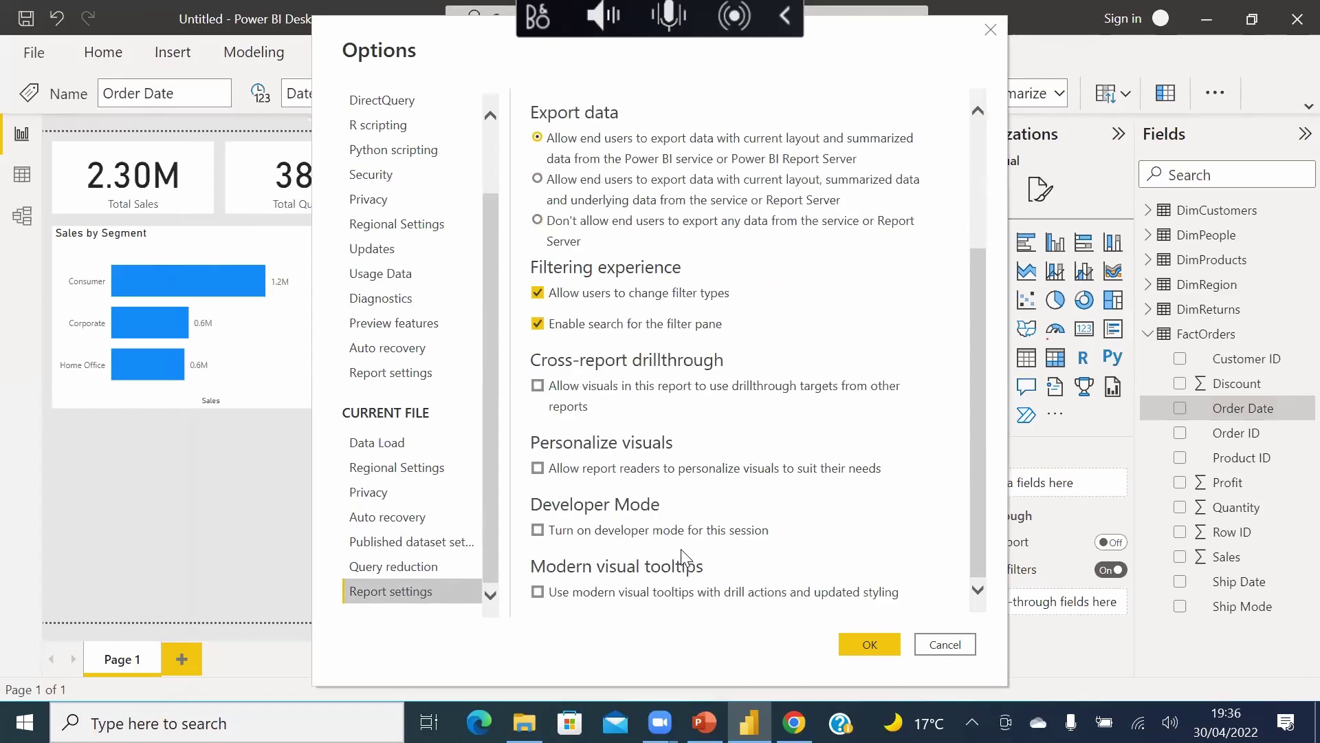
scroll(683, 554, "up", 3)
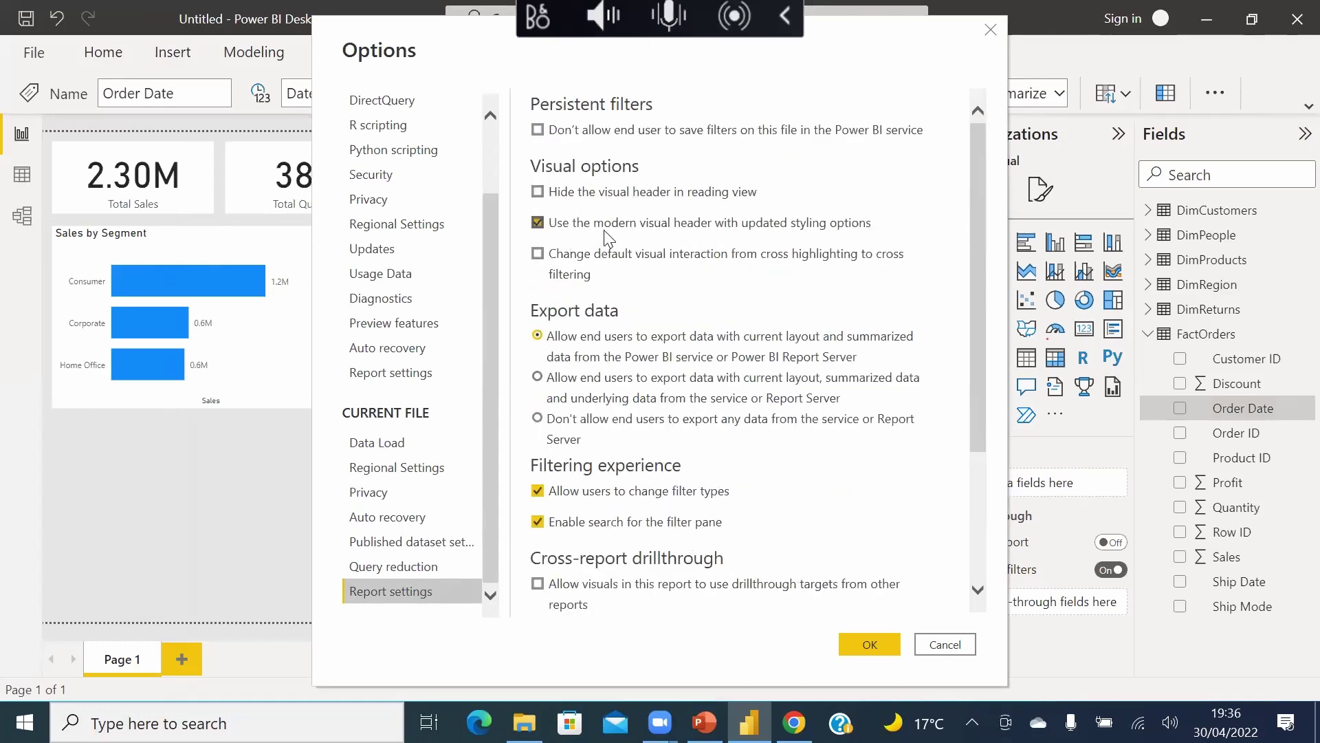
scroll(605, 523, "down", 3)
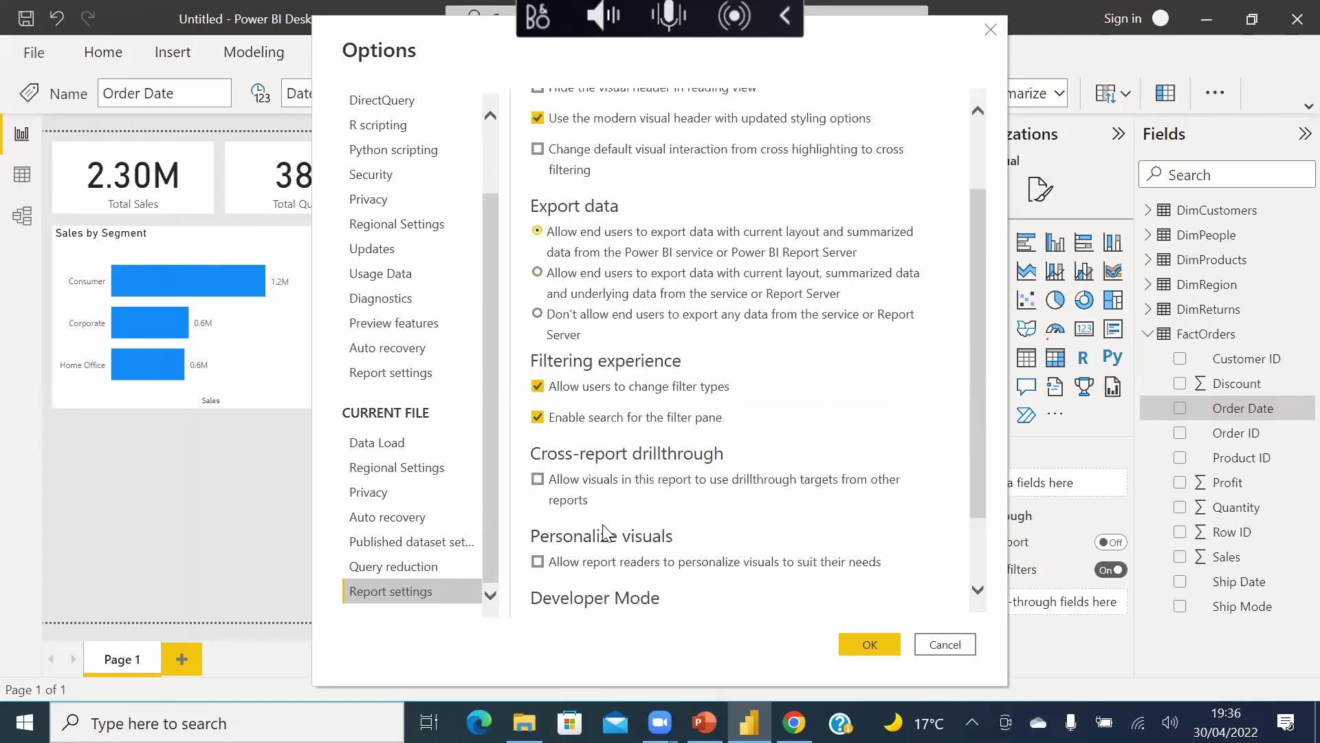
left_click(417, 566)
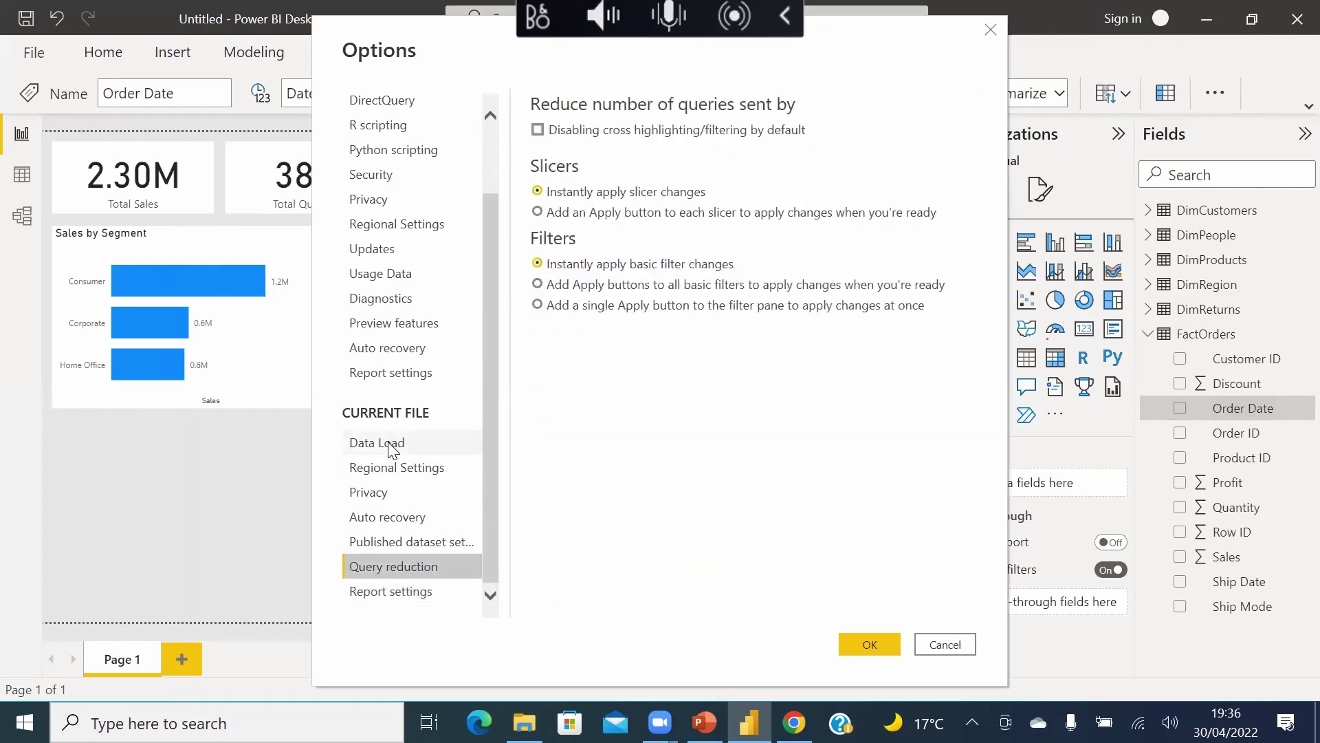
left_click(406, 544)
left_click(394, 495)
left_click(393, 473)
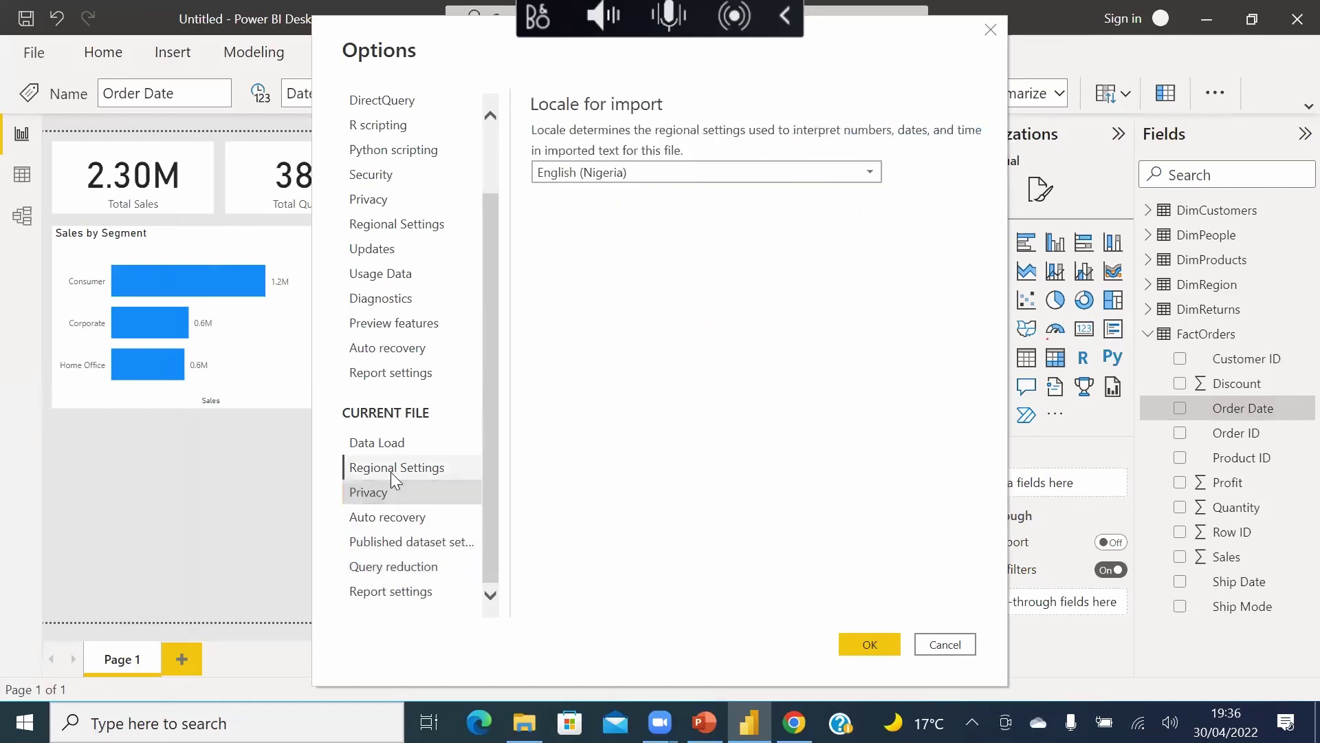
- Enable Auto date/time in the current file's Data Load options and apply the change
left_click(396, 445)
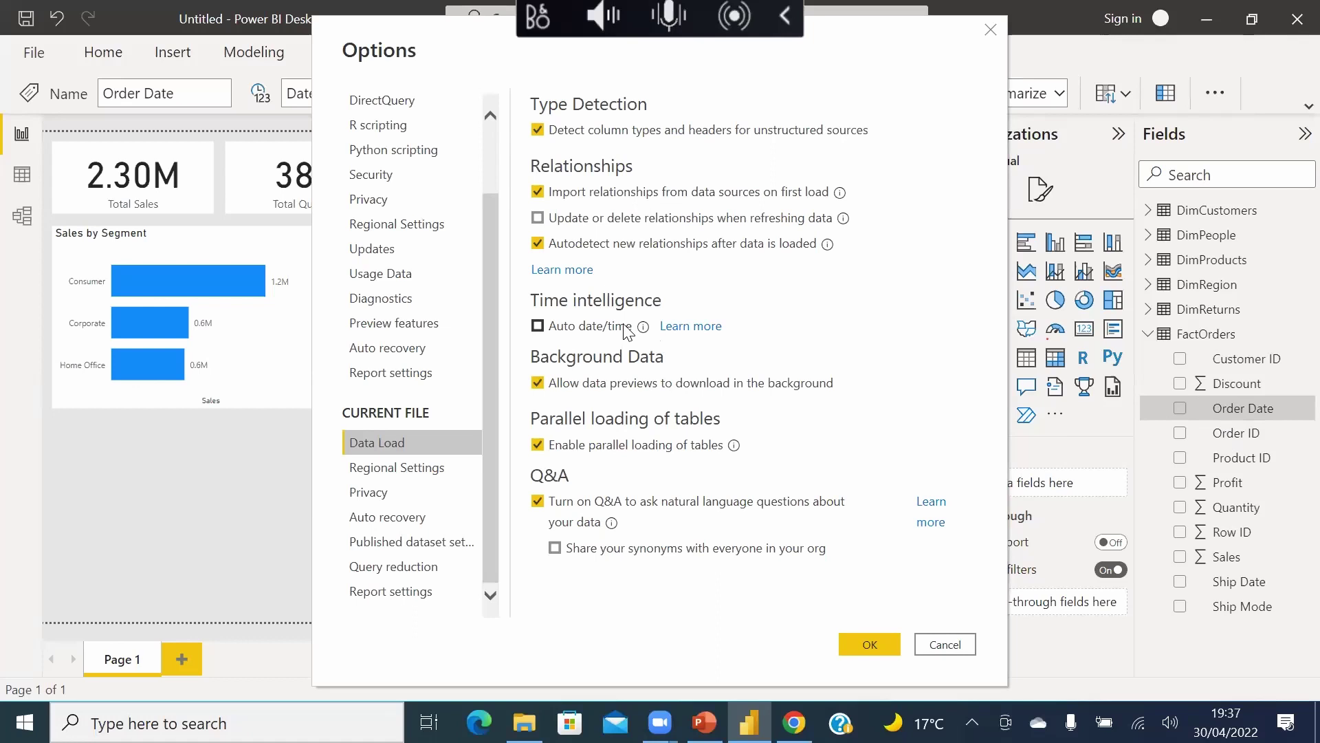
left_click(564, 328)
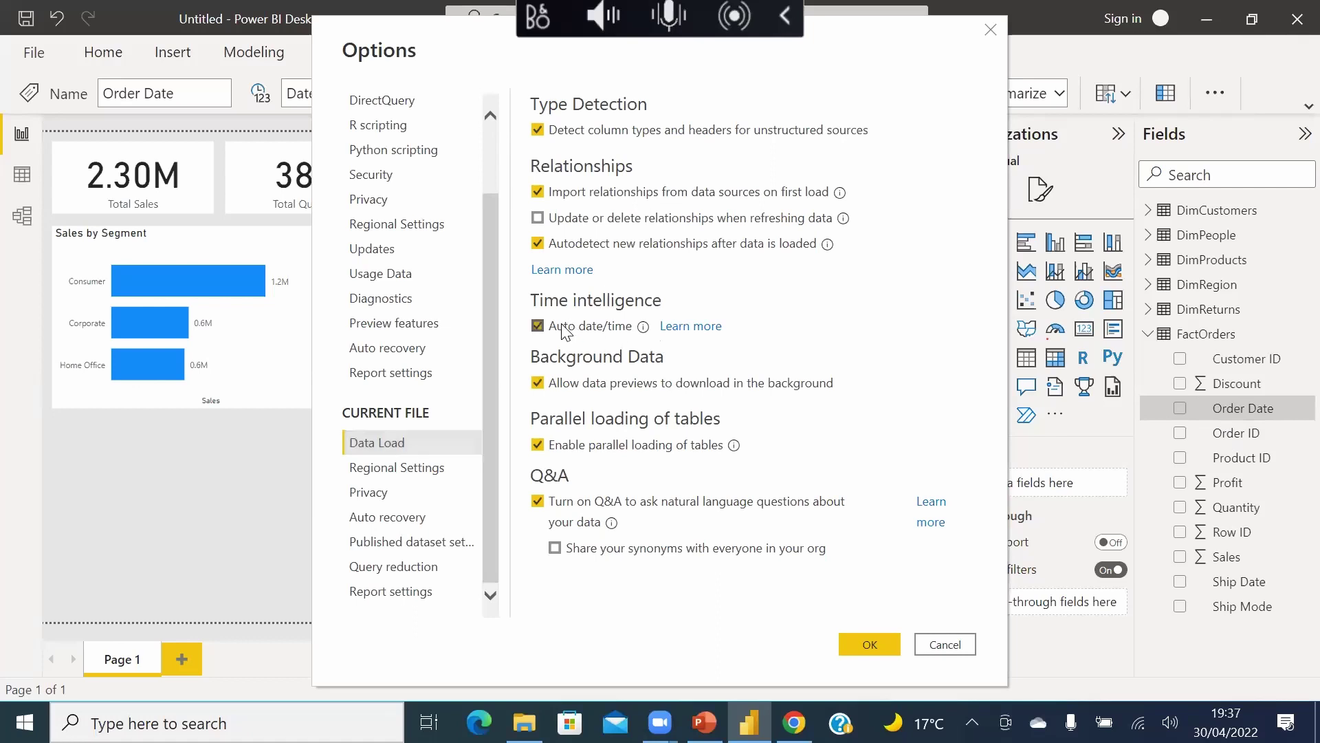
left_click(857, 646)
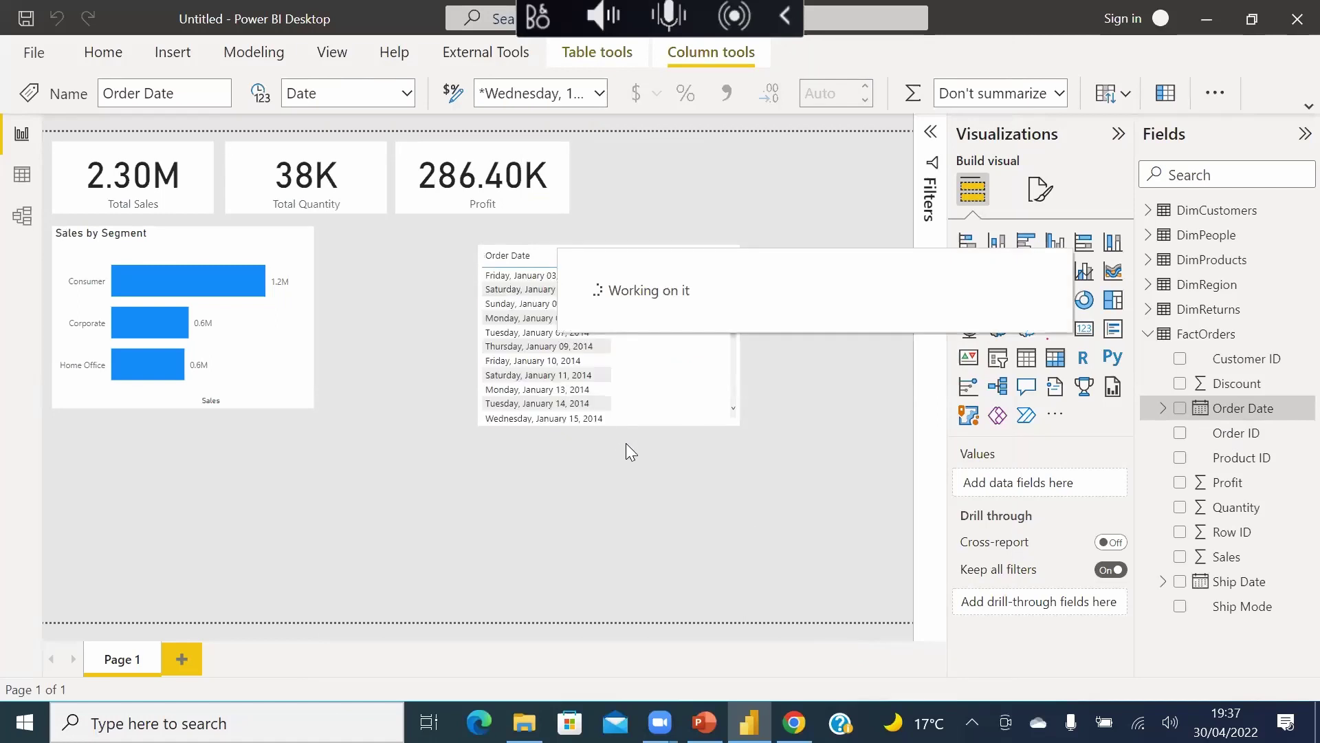
- Examine the levels of the Order Date hierarchy in FactOrders, and collapse the field again
left_click(1228, 411)
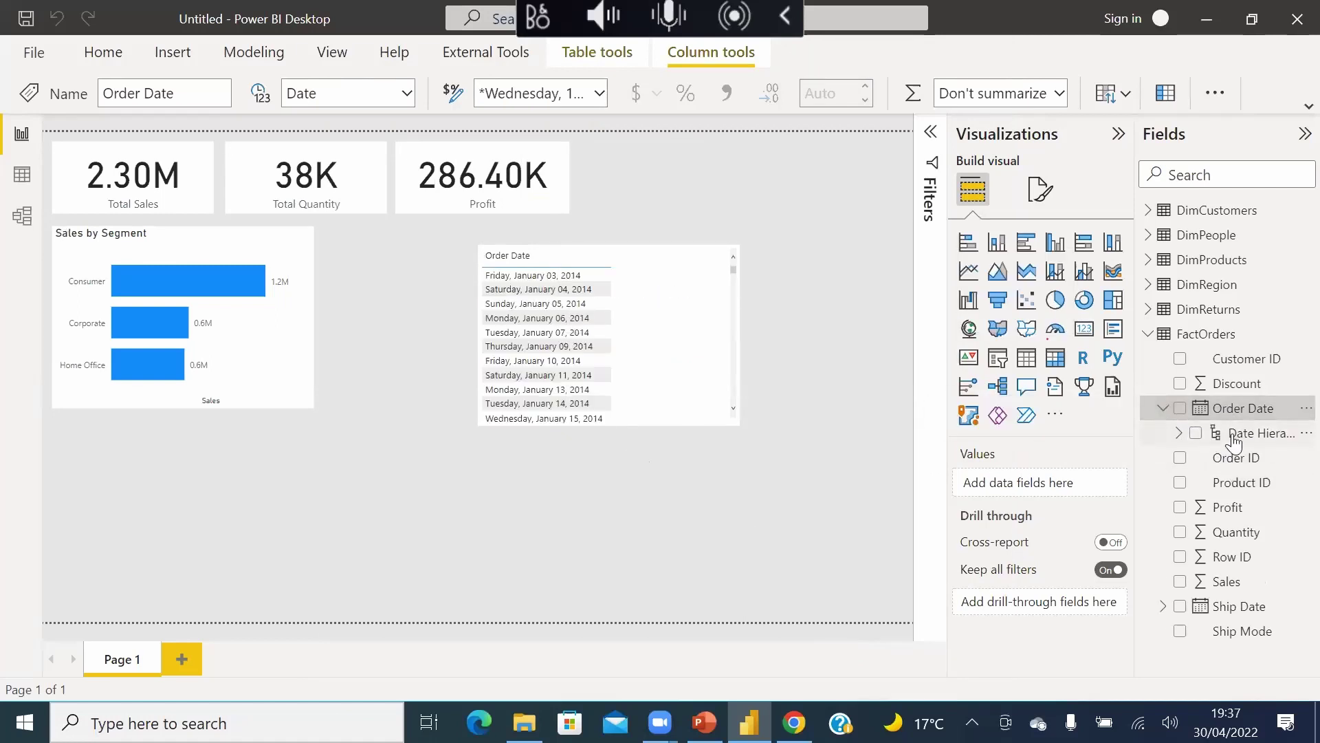
left_click(1178, 432)
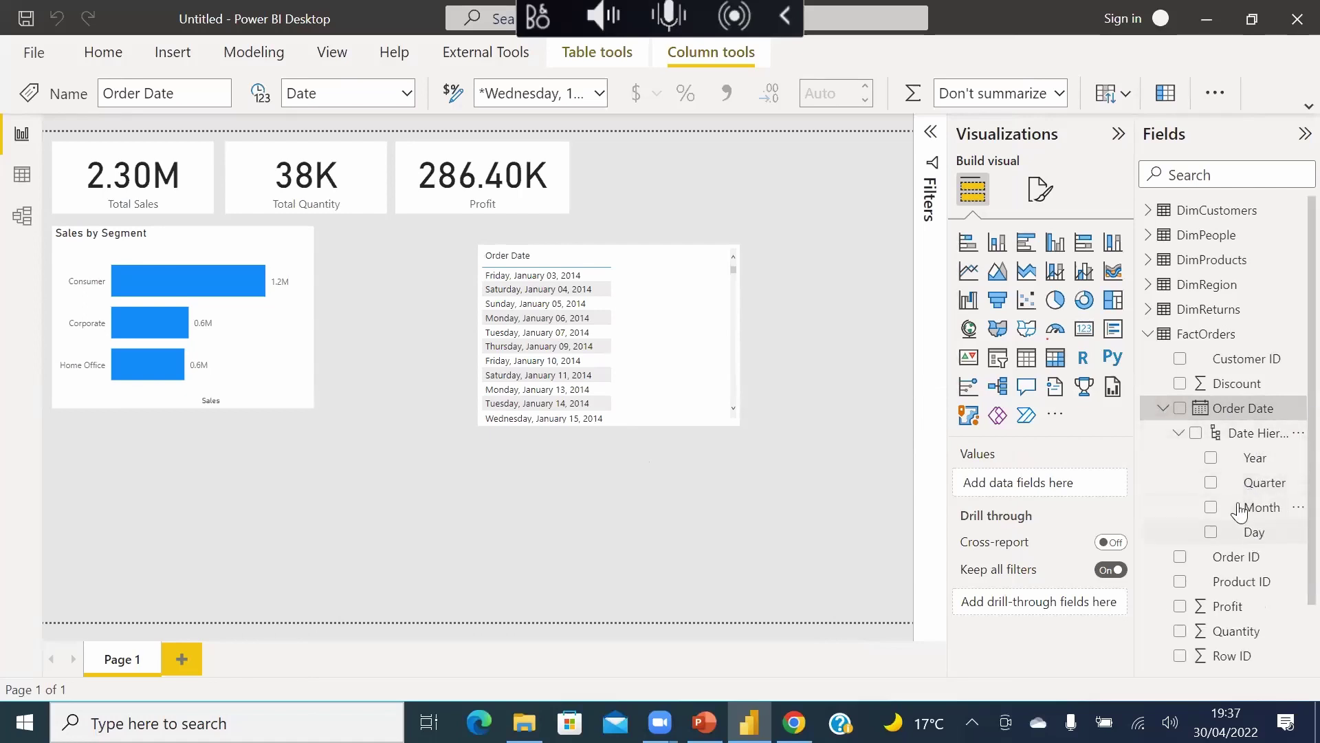
left_click(1163, 408)
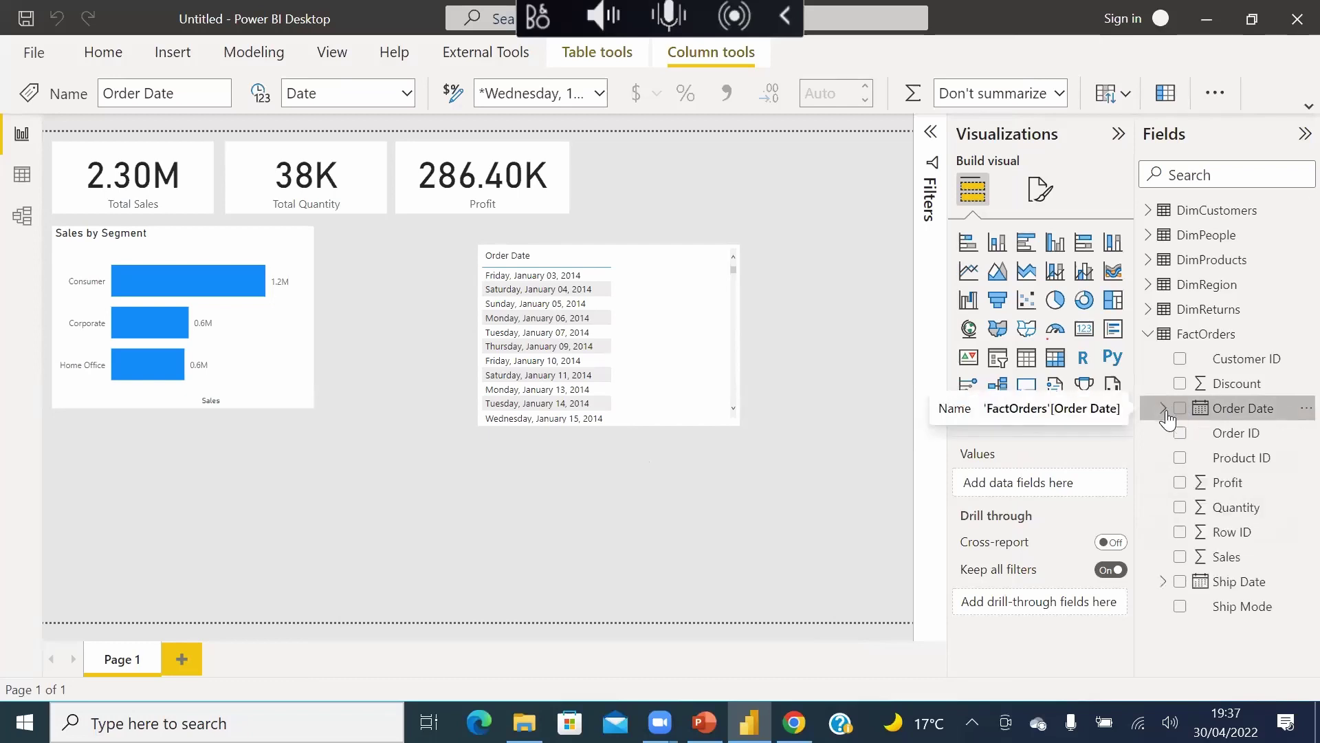
- Switch the table's Order Date column to Date Hierarchy and move the table slightly down and to the left
left_click(681, 395)
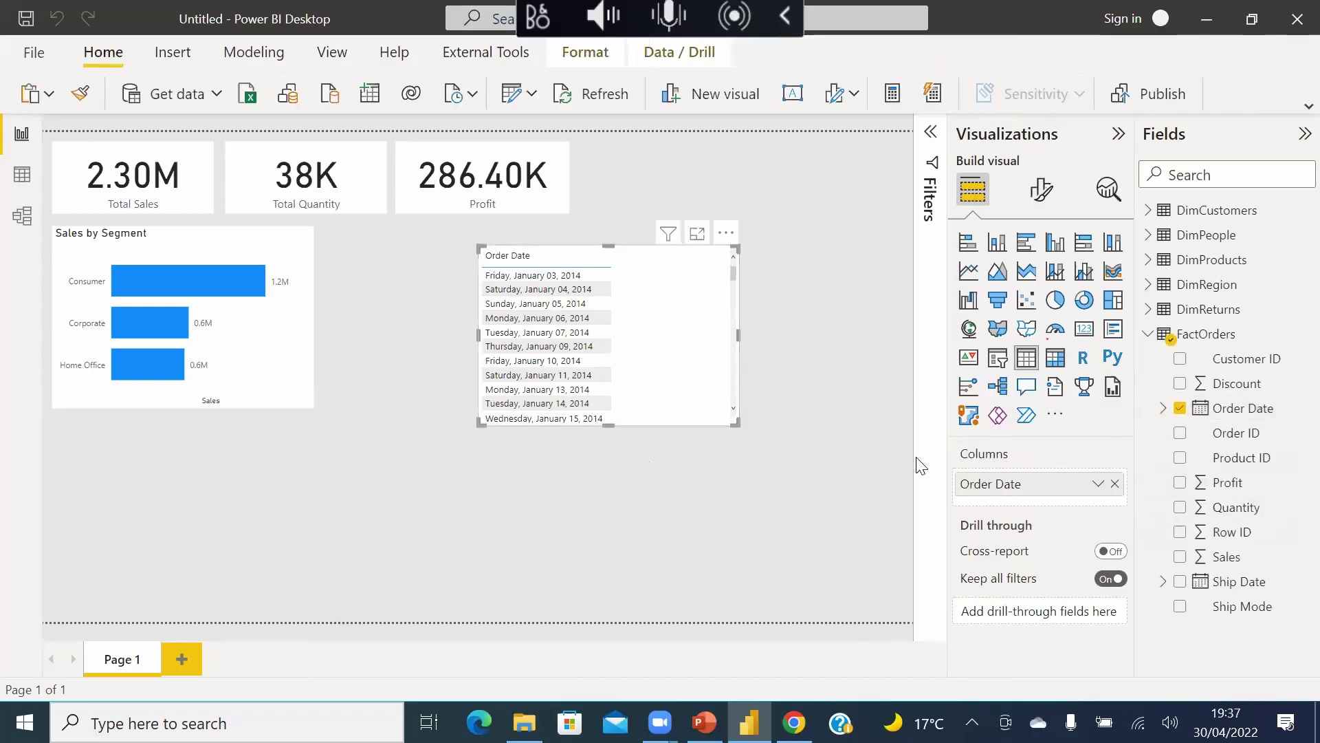
left_click(1098, 484)
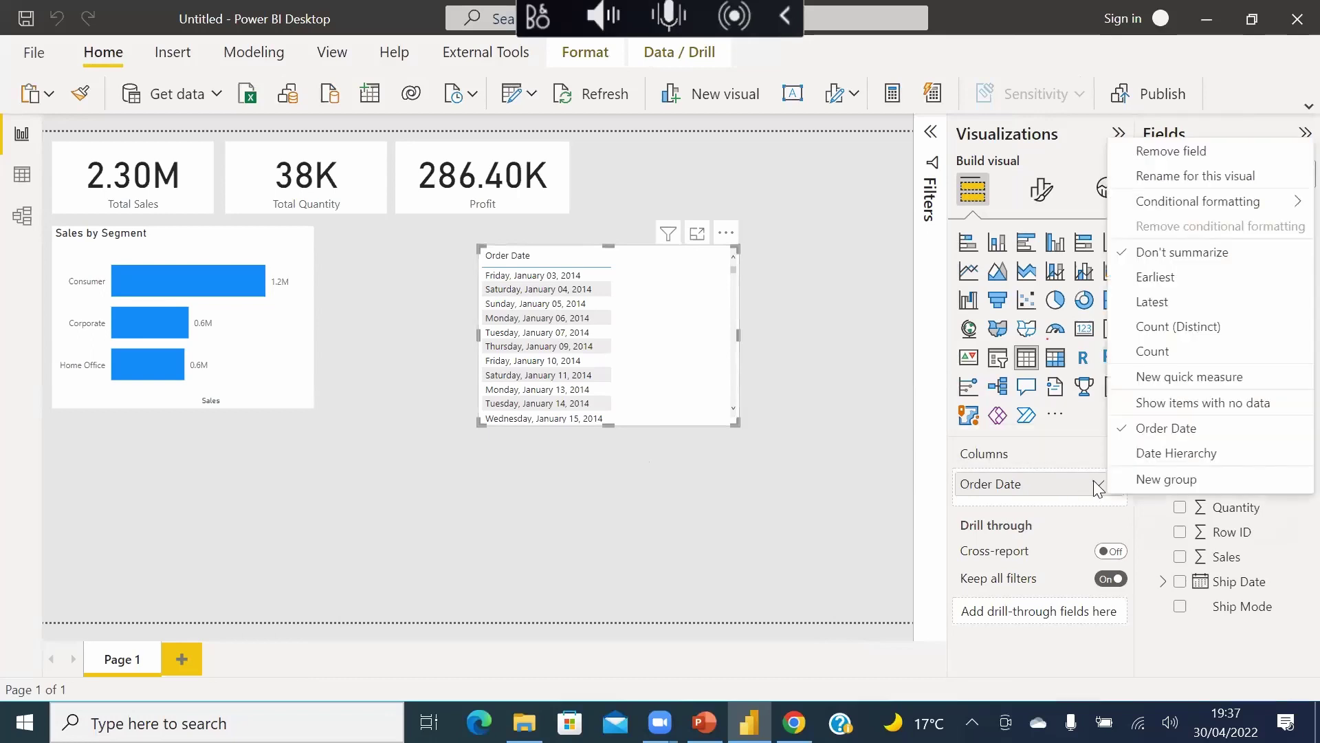
left_click(1145, 453)
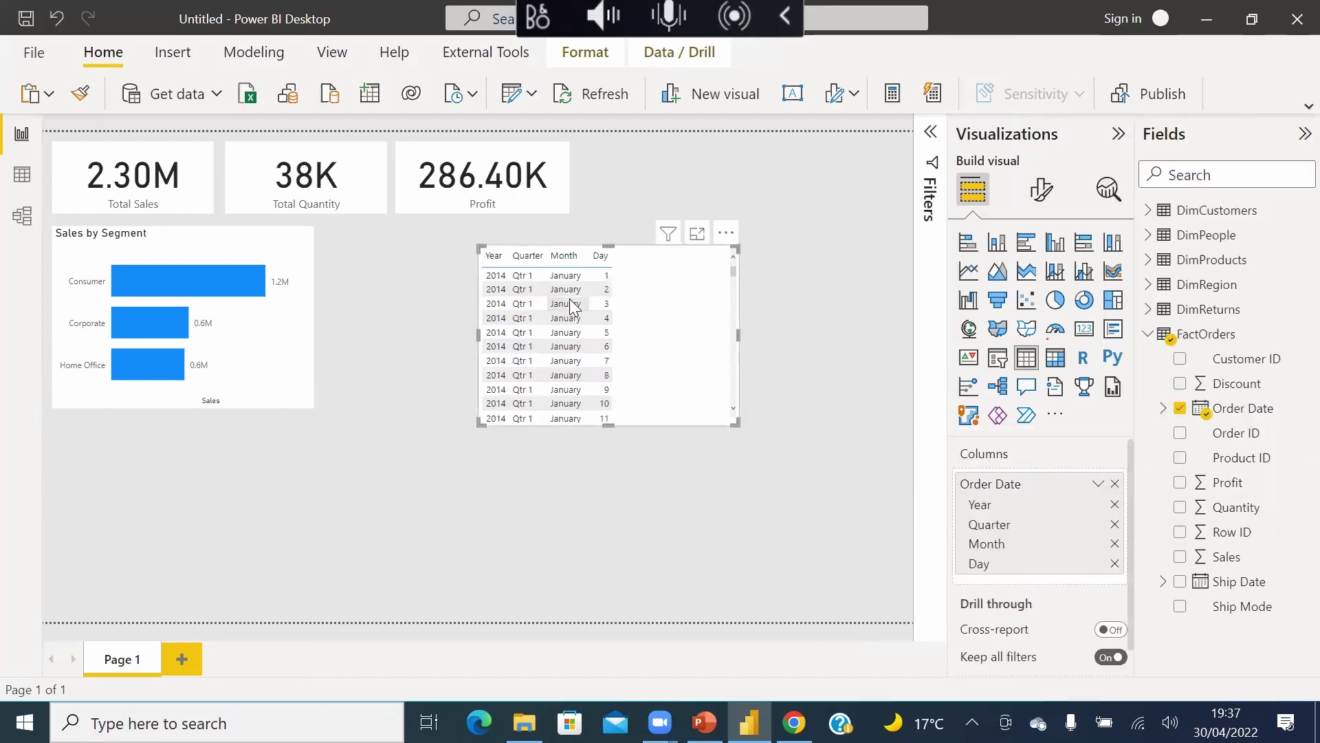
left_click(524, 256)
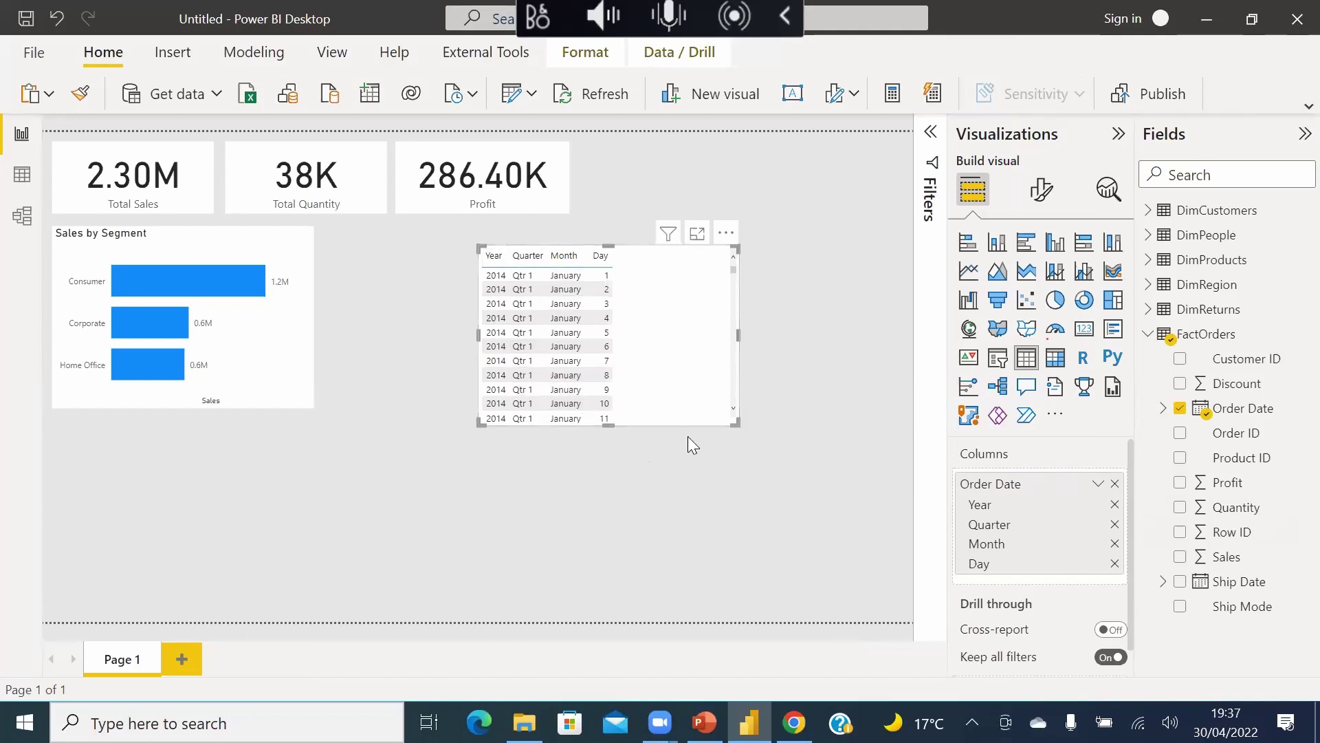
left_click_drag(695, 404, 664, 419)
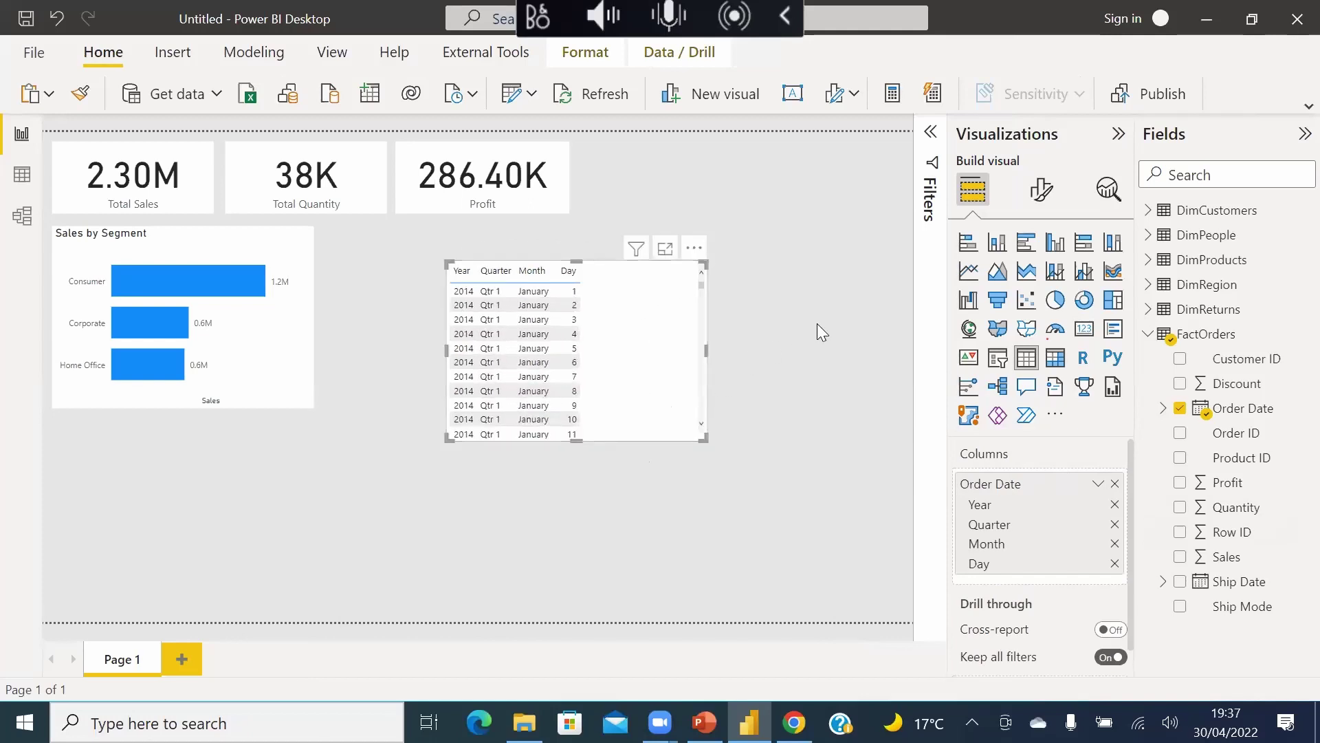
- Add the Sales field from FactOrders to the Order Date table, then enlarge and reposition the table below the Profit card
left_click(1180, 557)
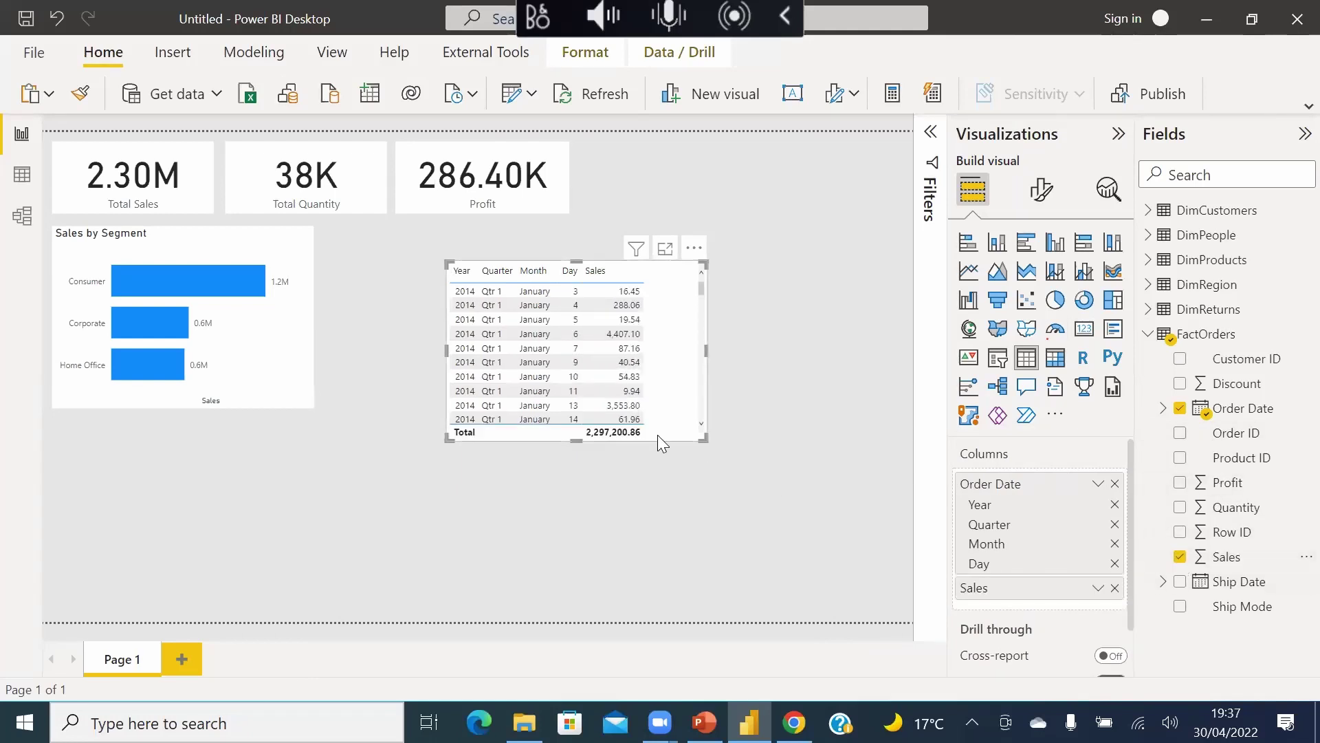
left_click_drag(702, 440, 747, 602)
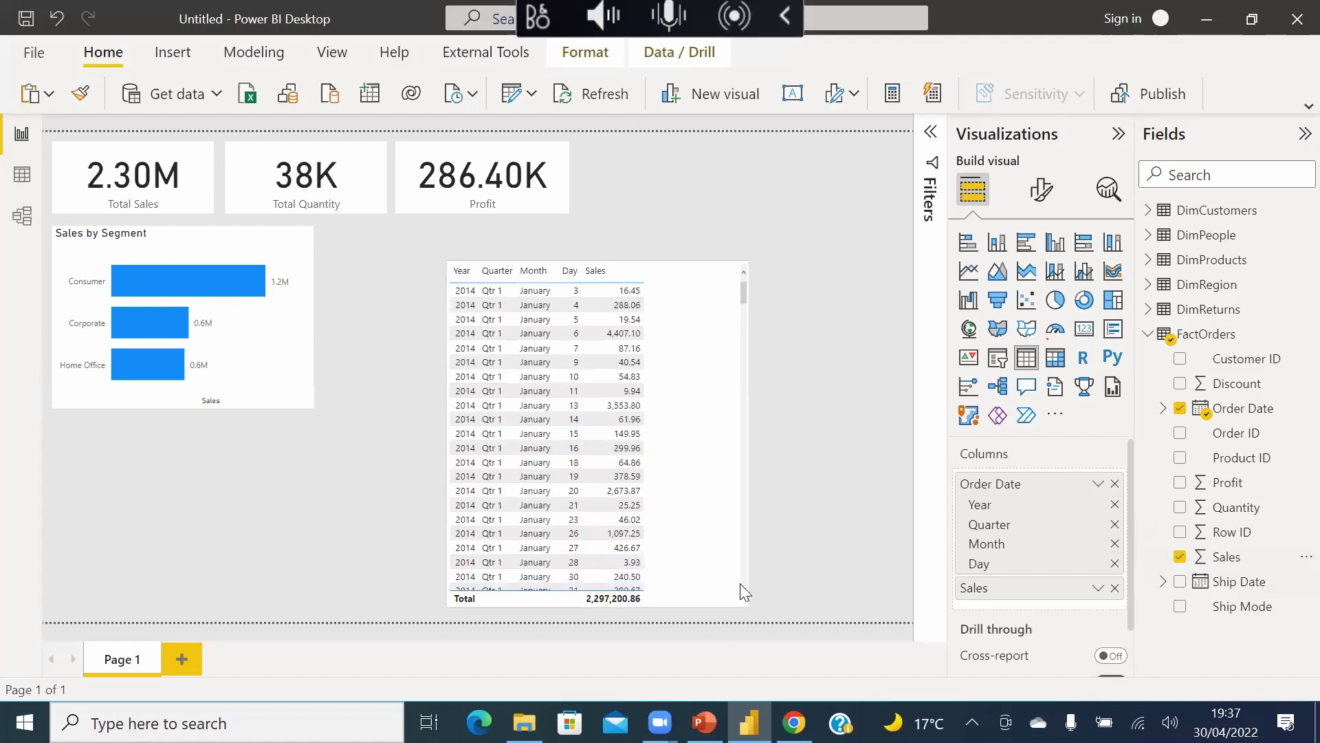
left_click_drag(697, 492, 669, 467)
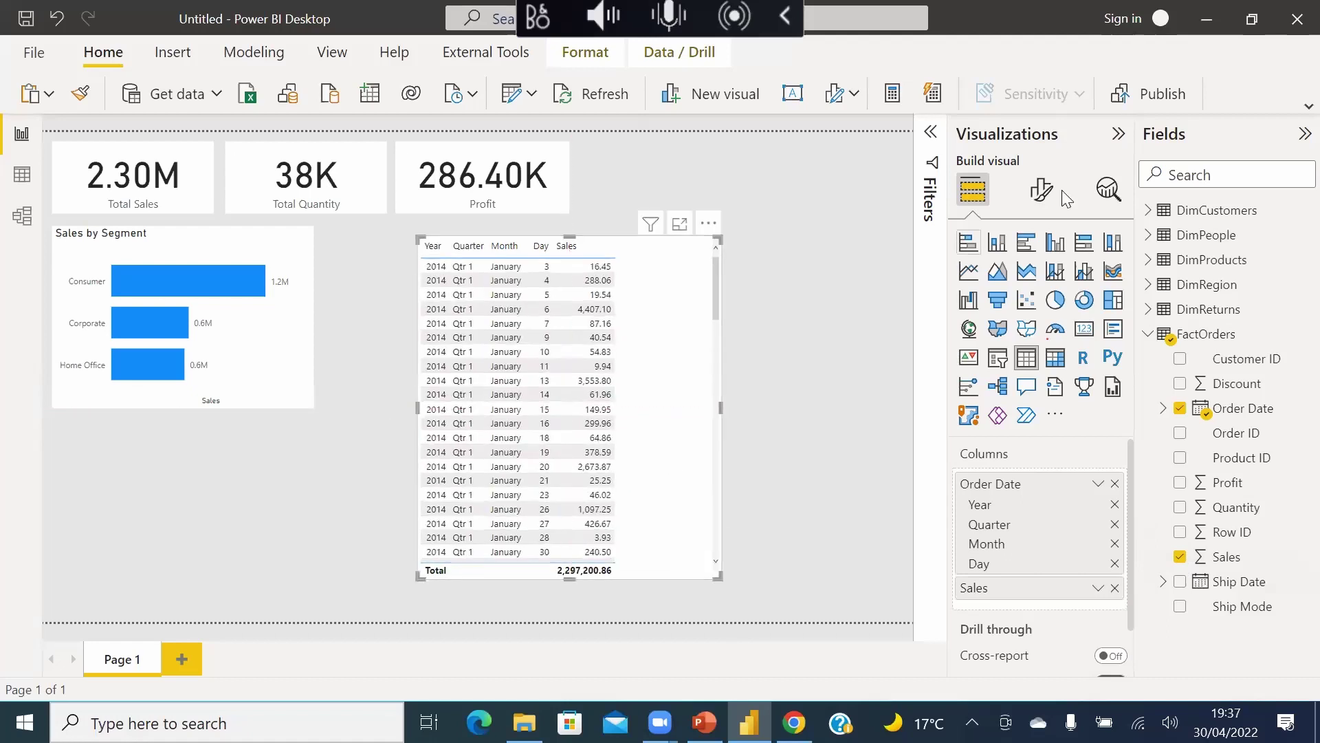
- Convert the Order Date and Sales table into a line chart and reduce the chart's height
left_click(970, 272)
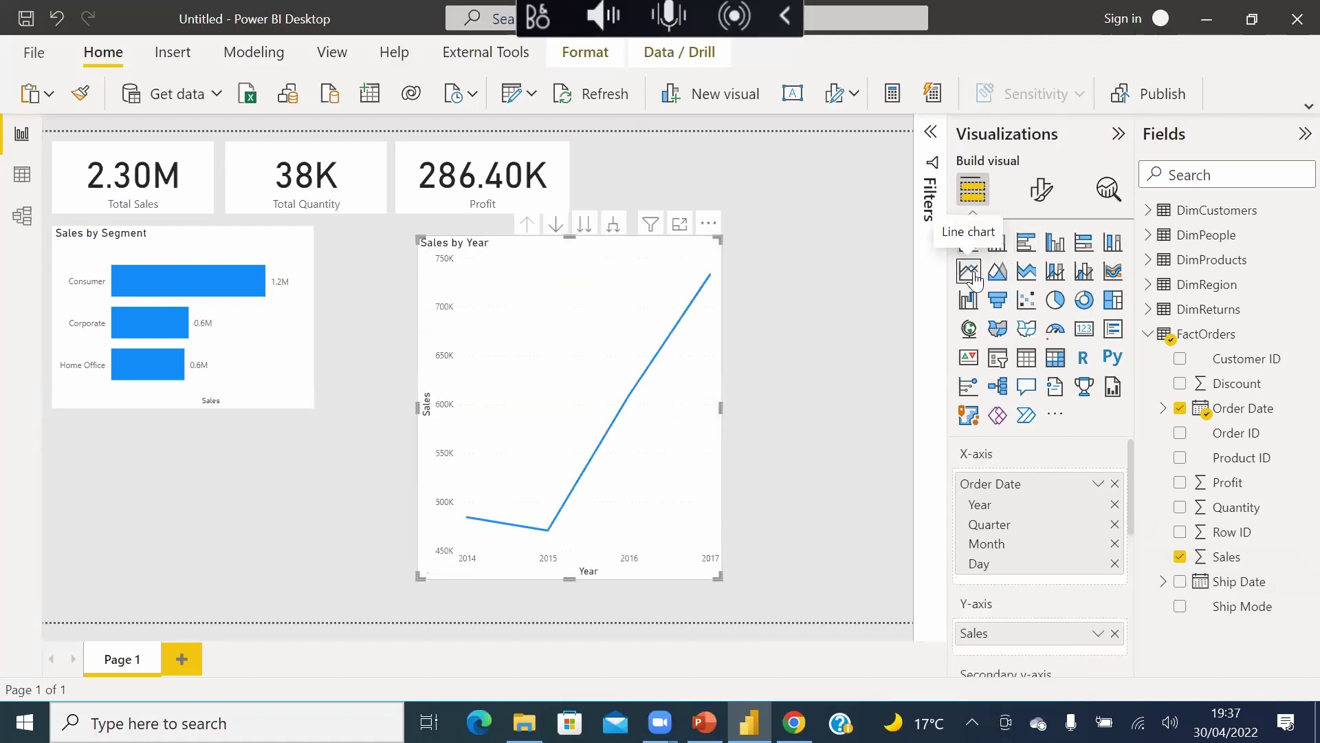
left_click(571, 583)
left_click(565, 575)
left_click_drag(570, 576, 545, 514)
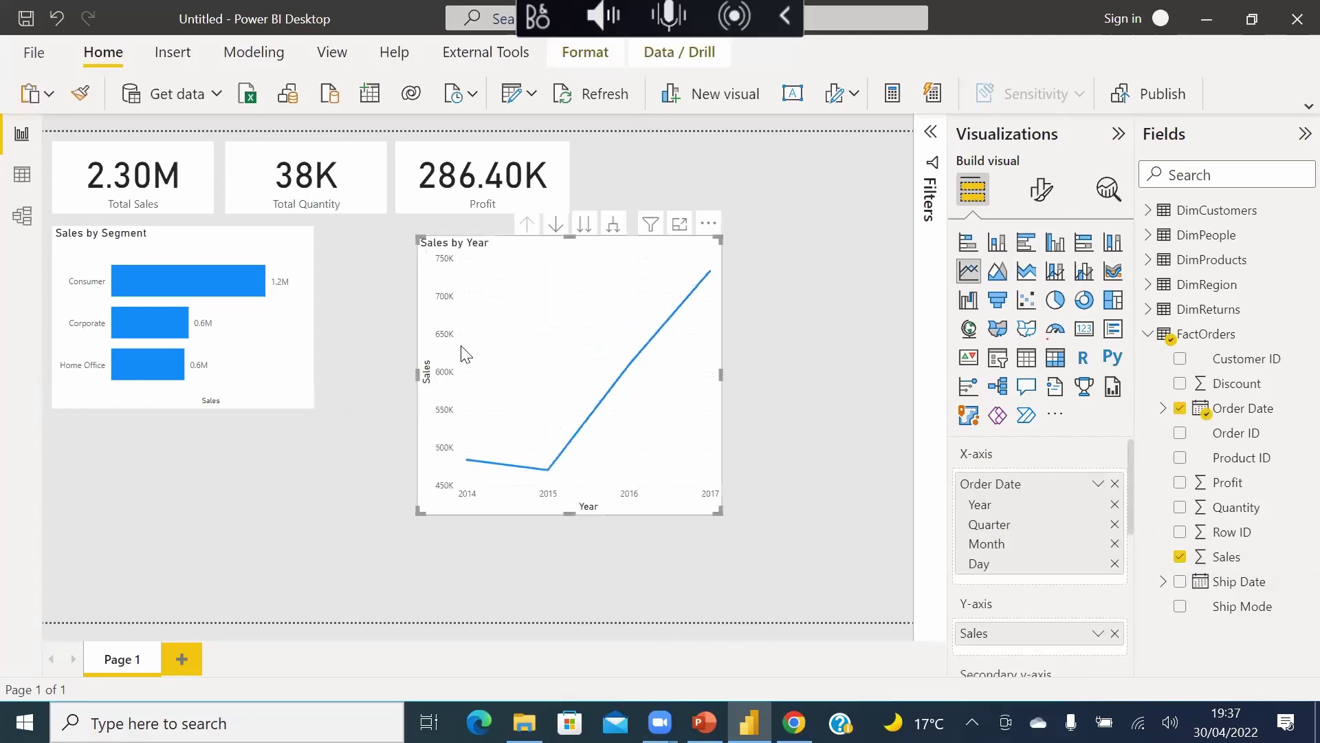
- Open the line chart in focus mode and drill down through 2015, Qtr 2 and May to examine the daily sales
left_click(678, 227)
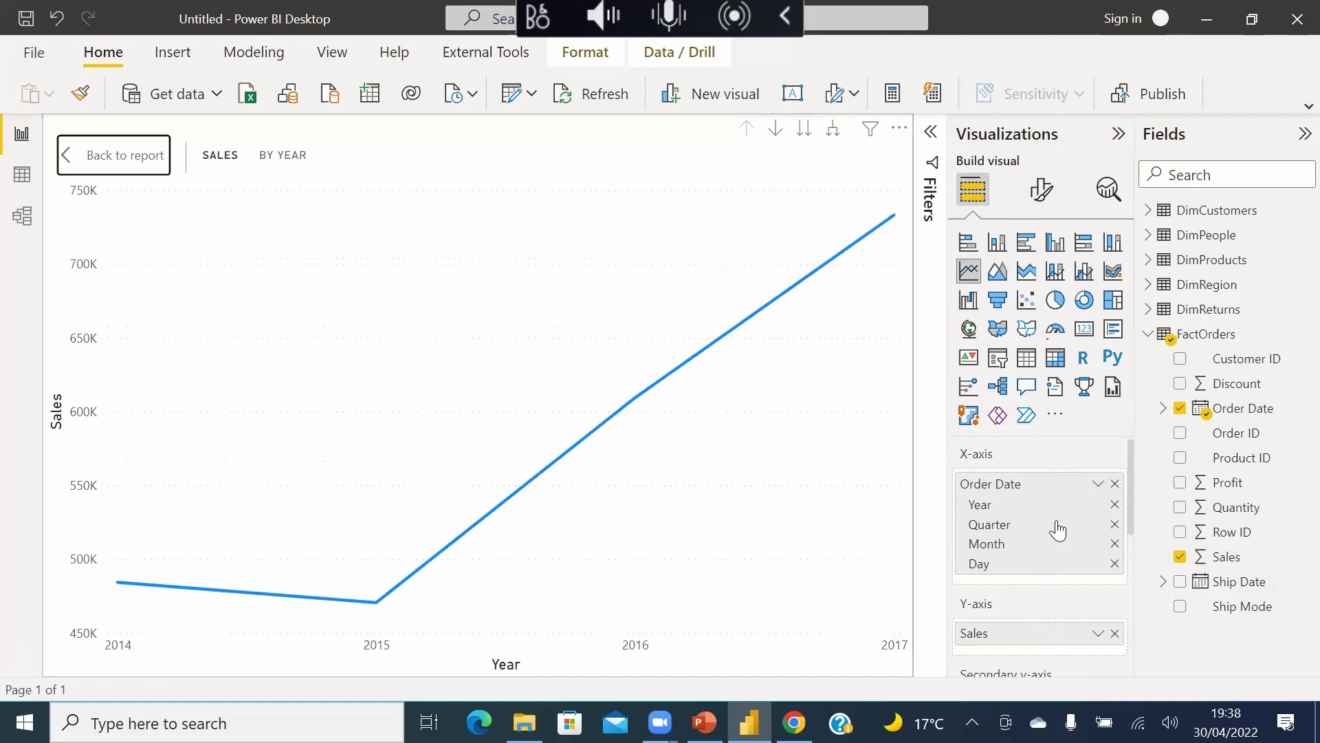
mouse_move(780, 362)
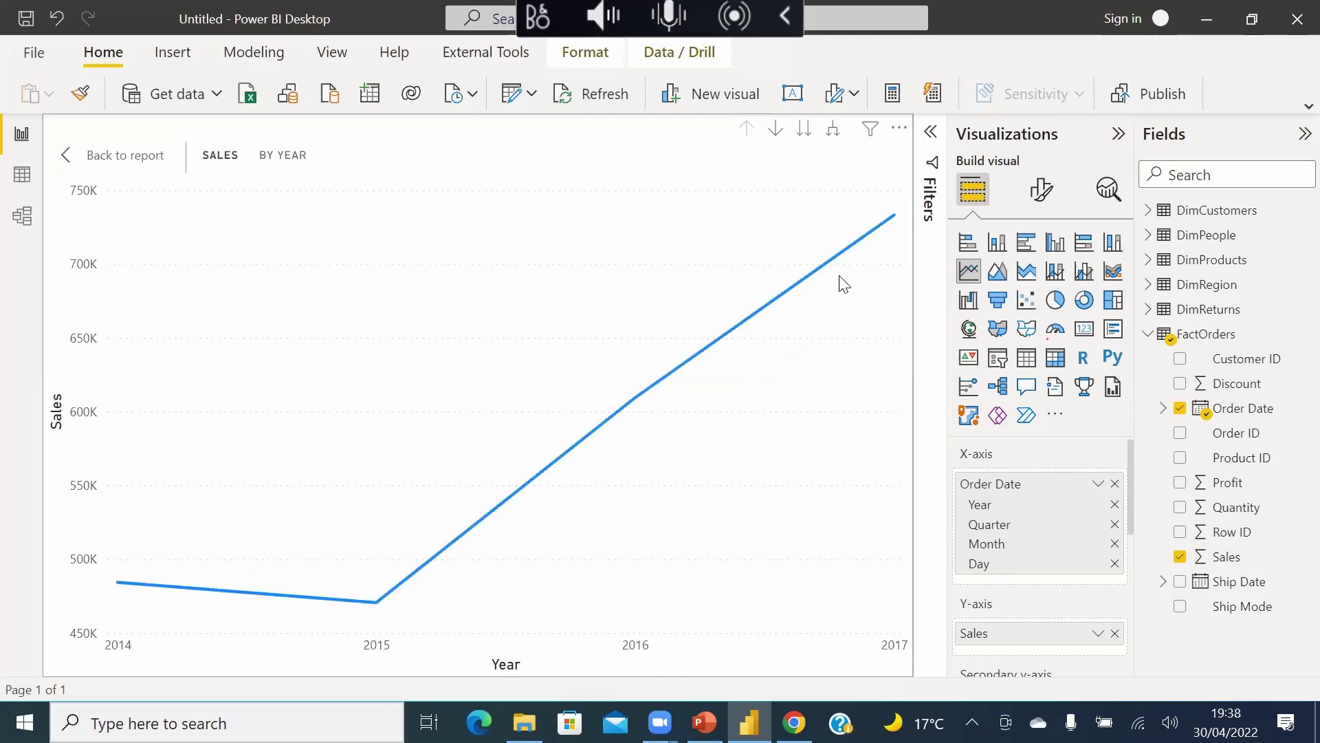
left_click(776, 130)
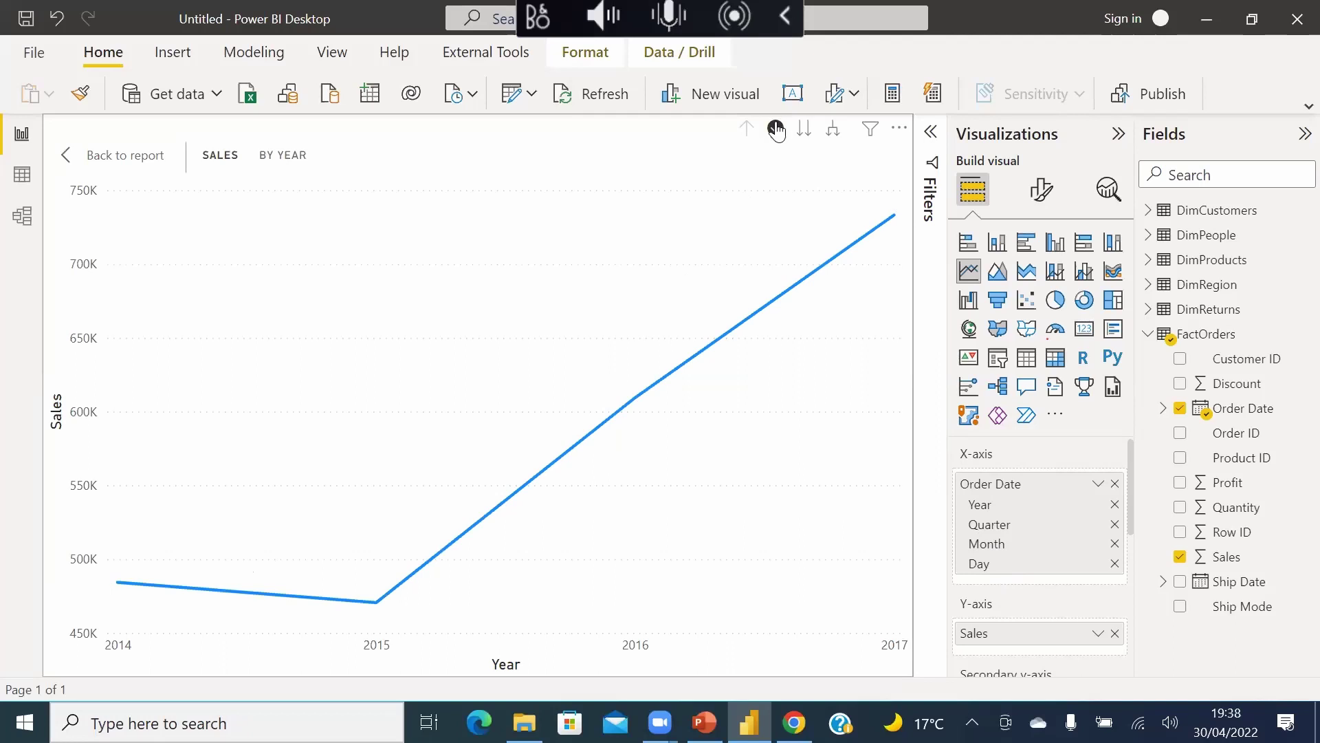
left_click(376, 604)
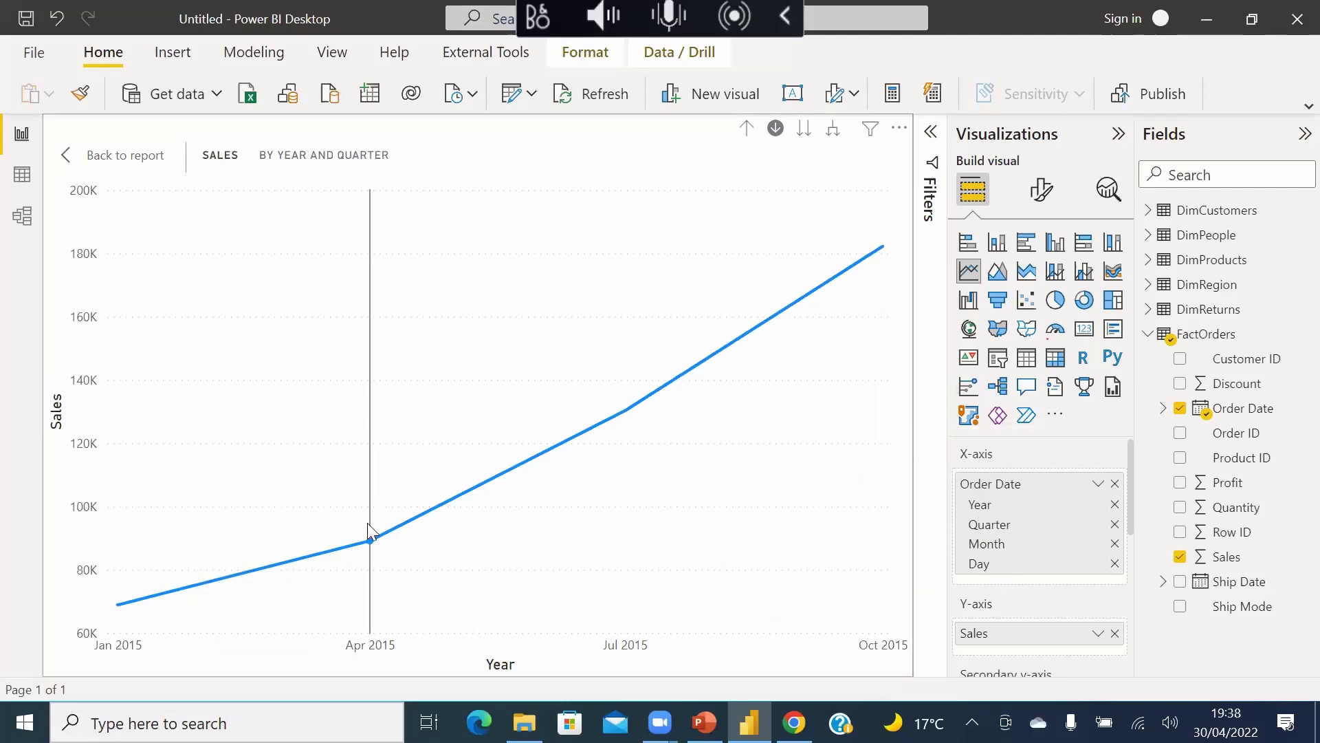
mouse_move(370, 537)
left_click(370, 542)
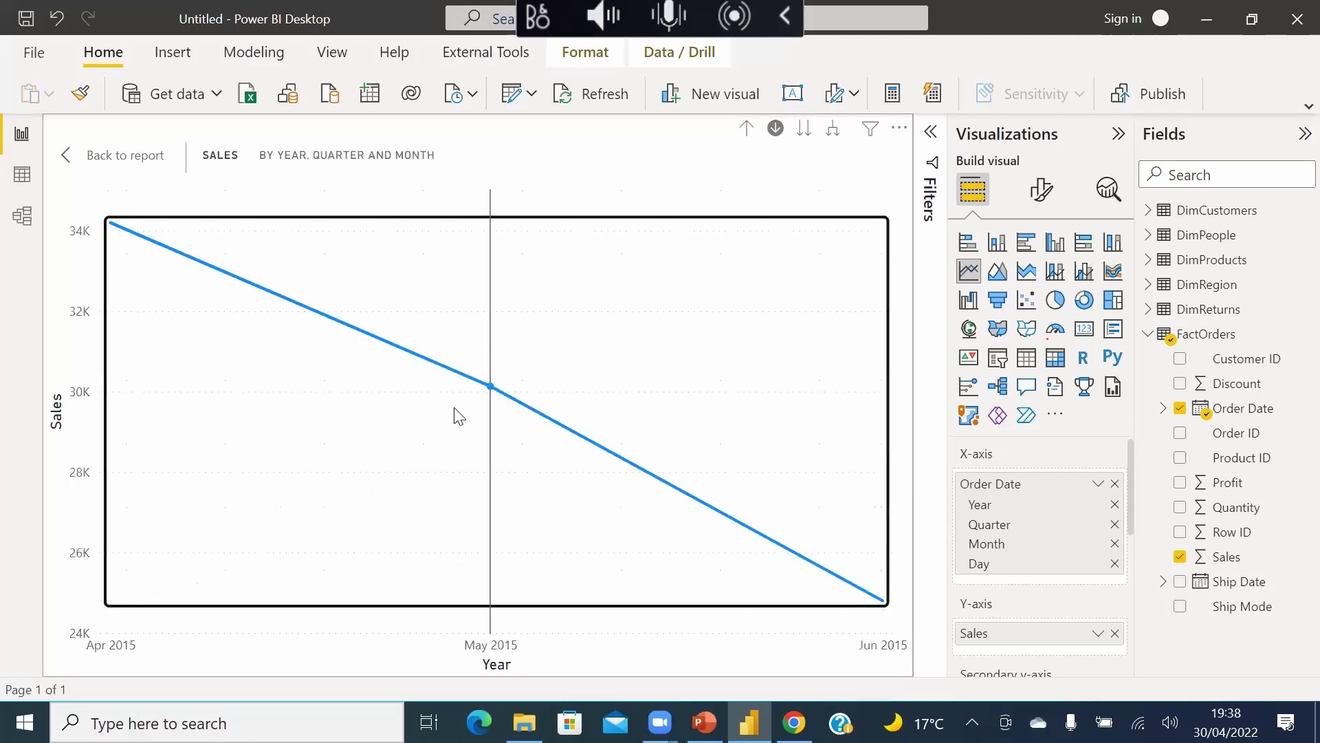
mouse_move(182, 326)
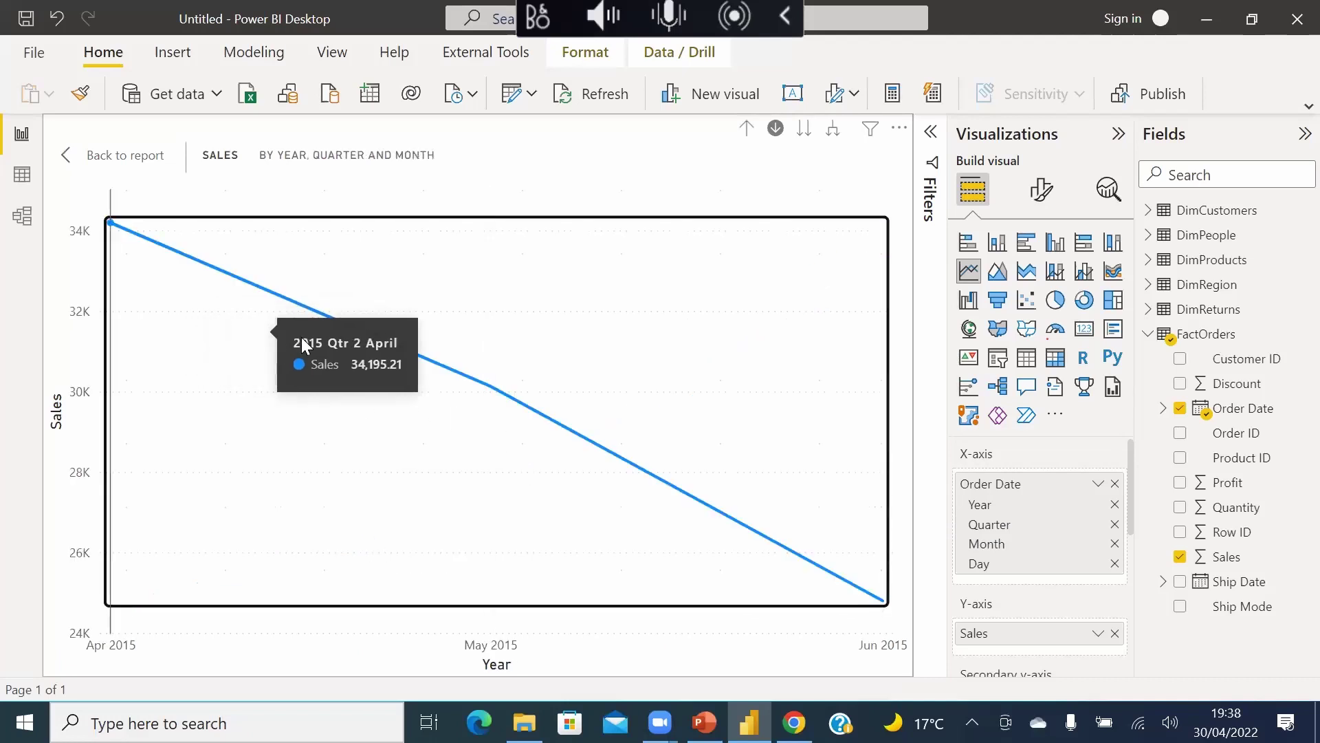
mouse_move(845, 609)
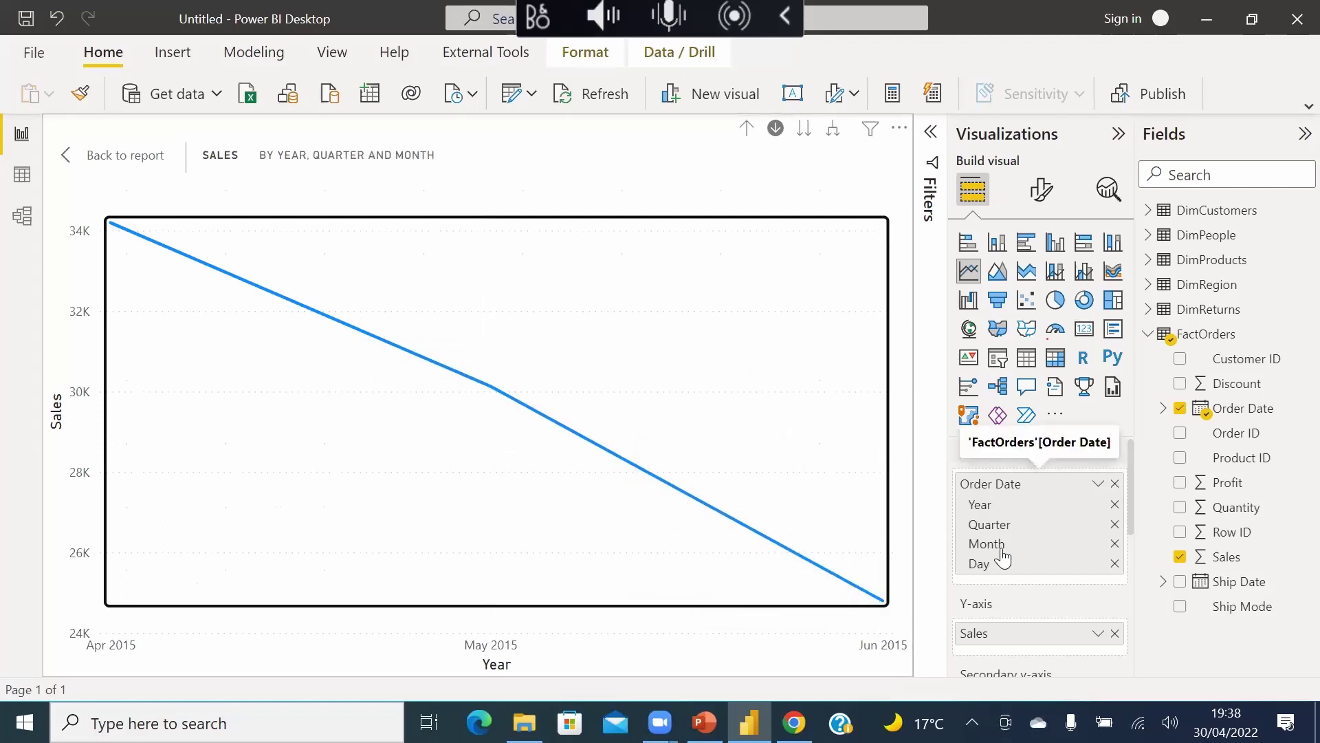
left_click(491, 381)
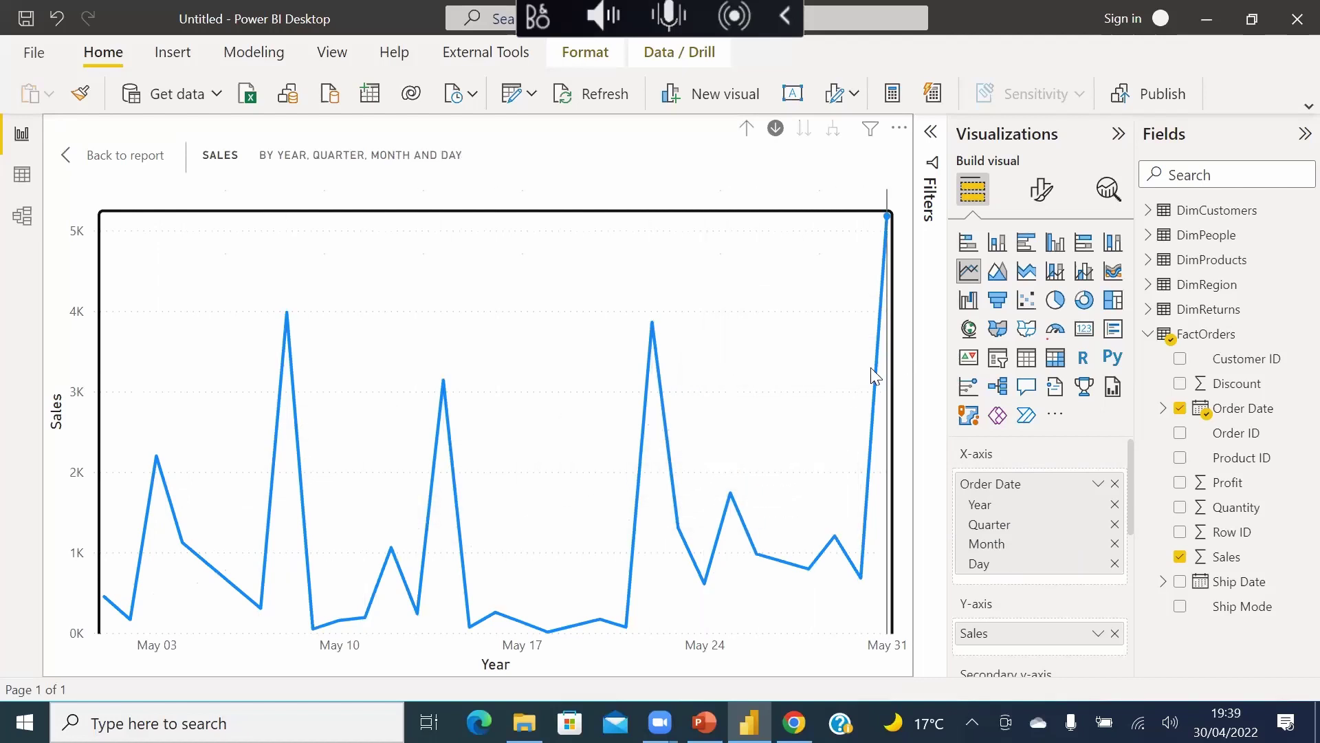
mouse_move(414, 548)
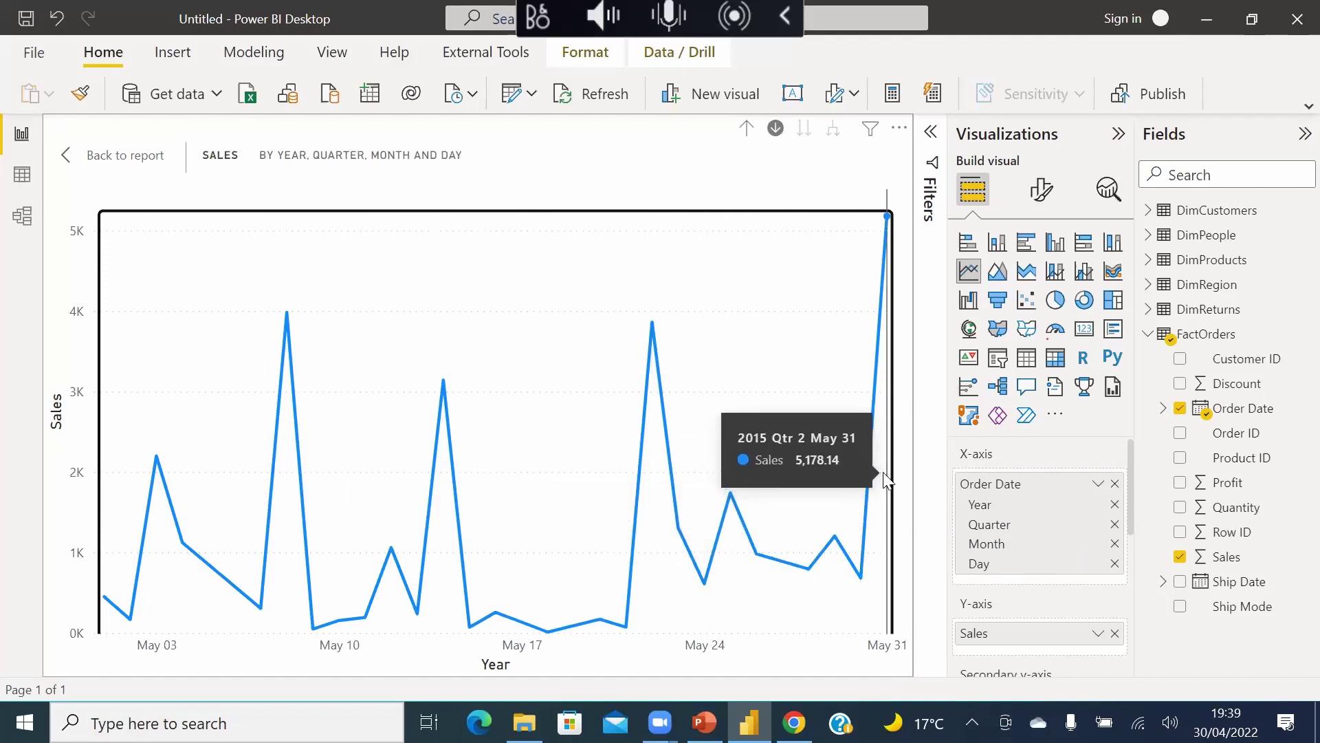
- Drill the line chart back up from the May 2015 days to the year level
left_click(748, 131)
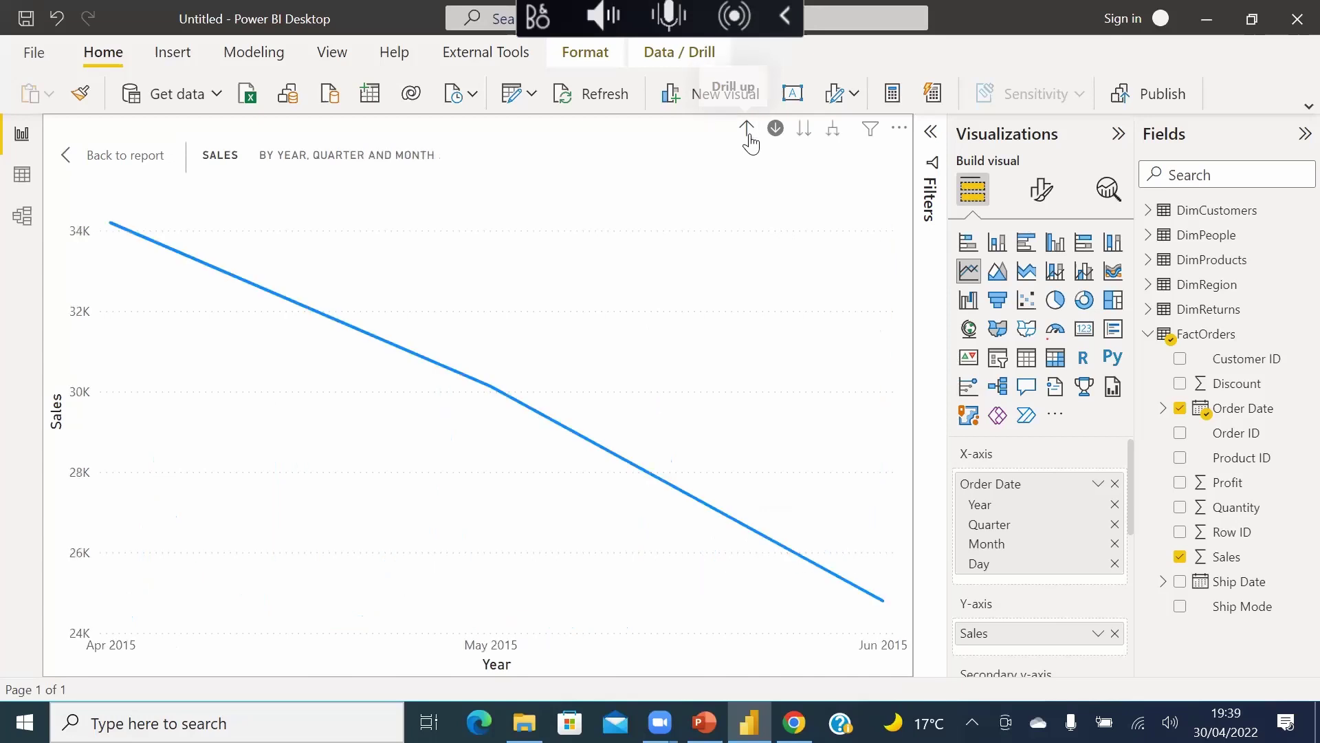
left_click(748, 131)
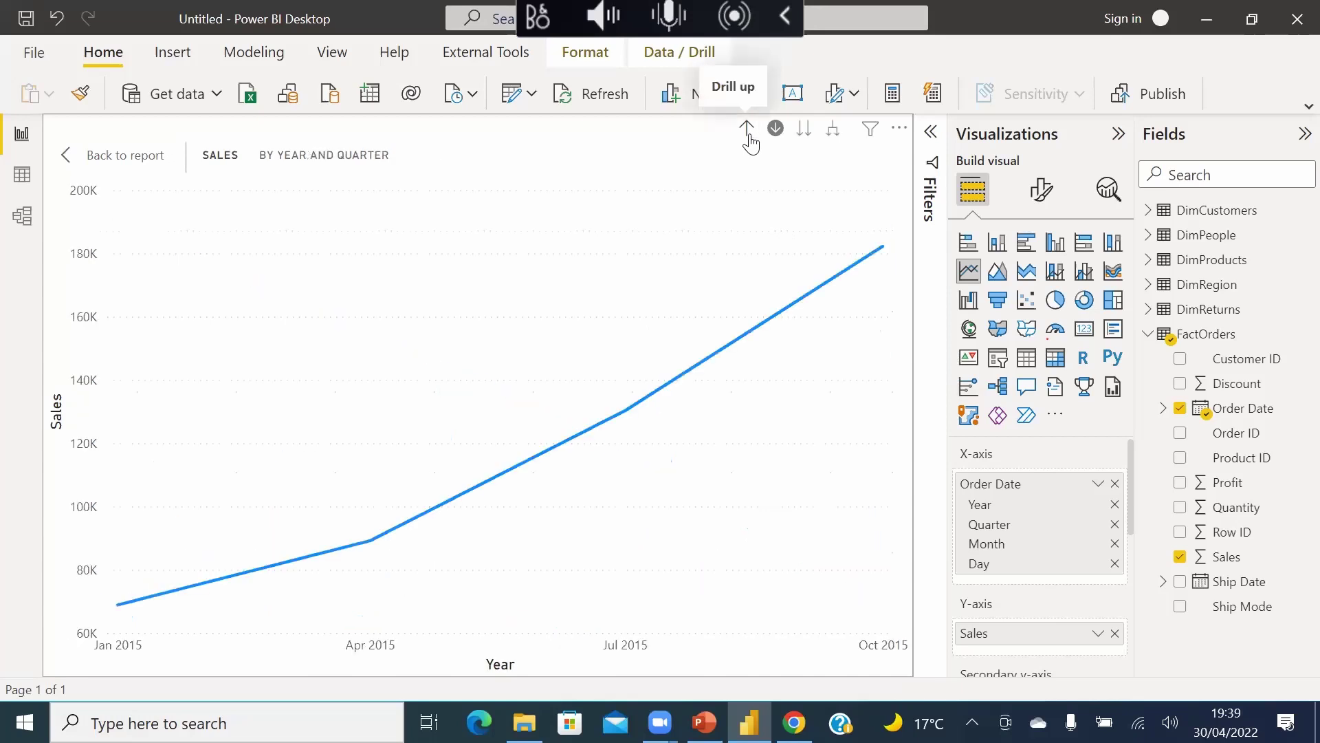
left_click(748, 134)
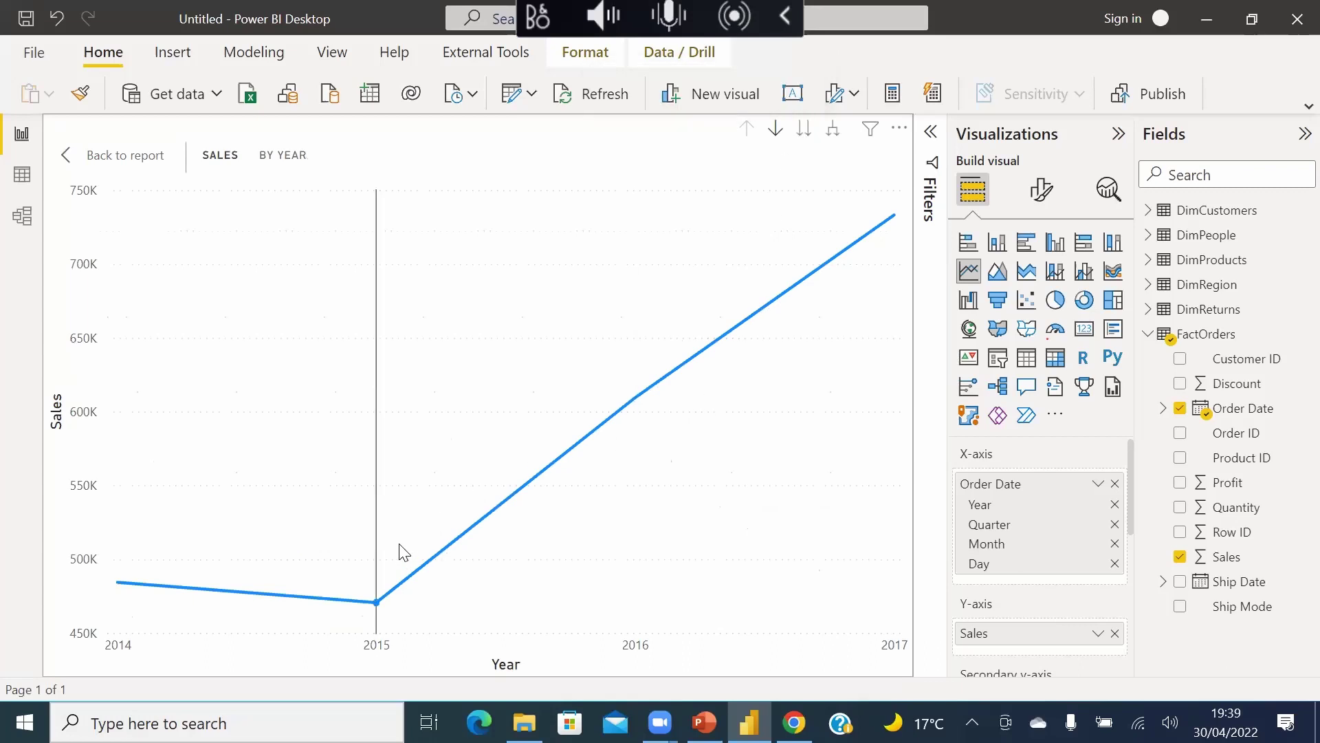
- Examine sales at the combined quarter, month and day levels of the hierarchy, and drill back up to the year level
left_click(805, 131)
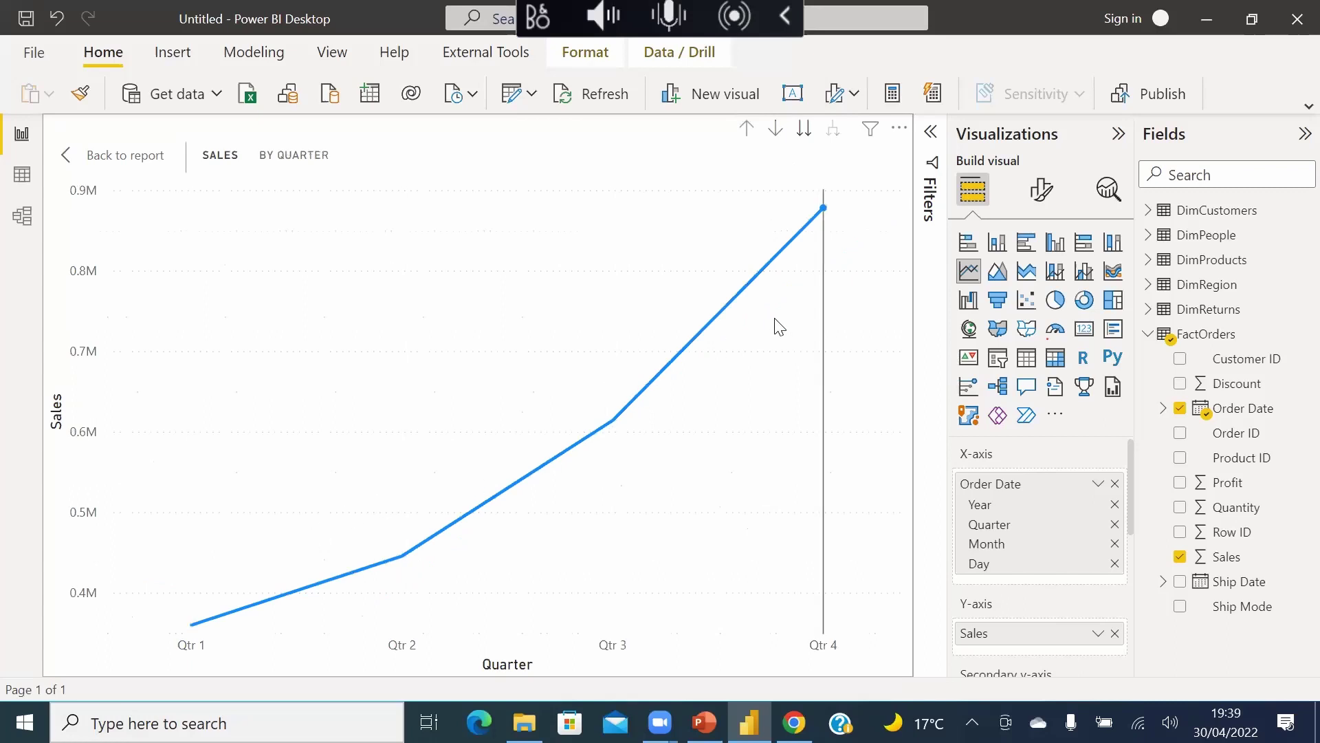
mouse_move(779, 327)
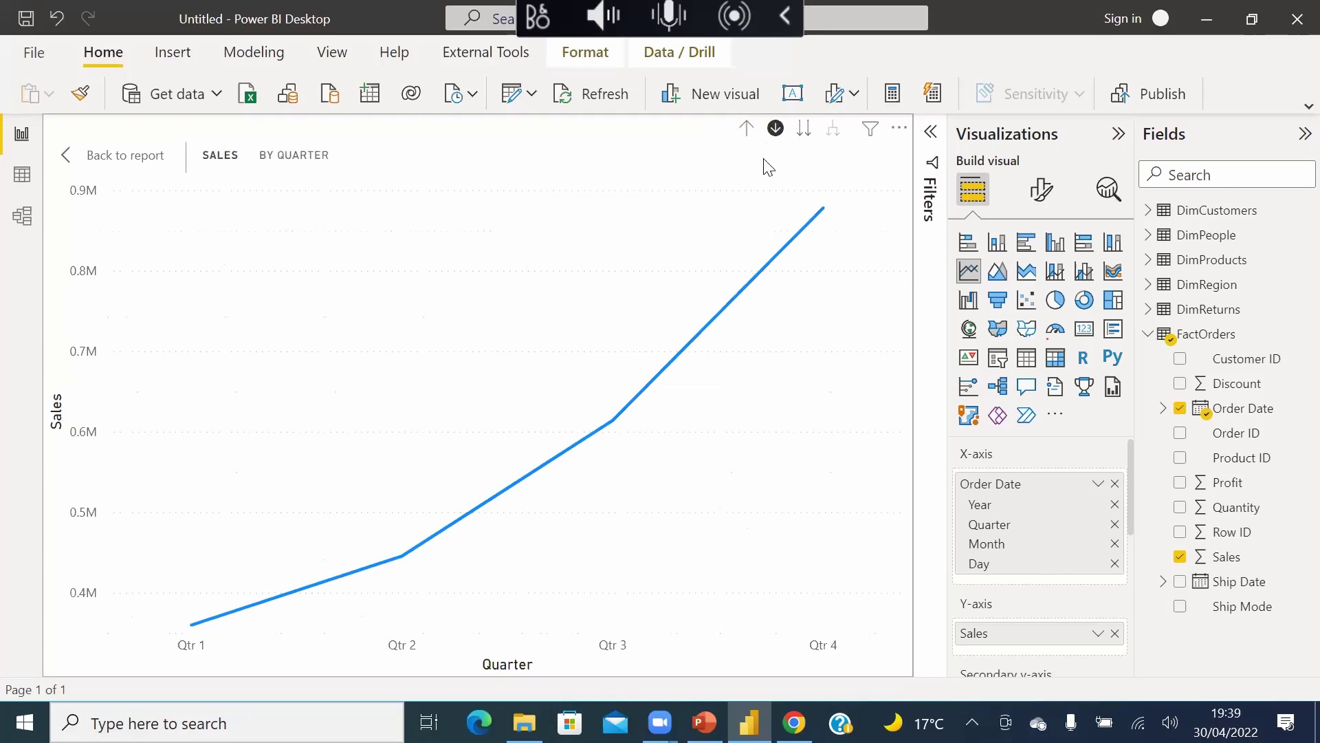
left_click(801, 130)
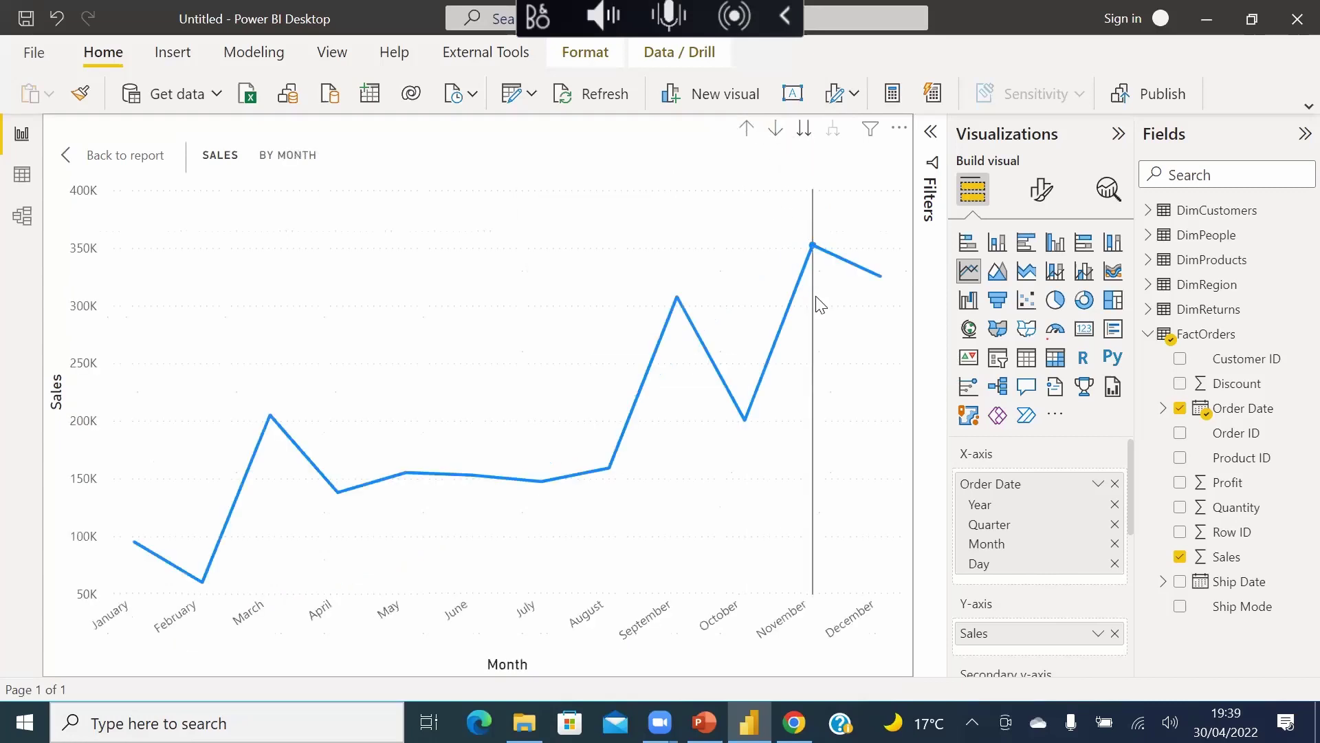
mouse_move(303, 437)
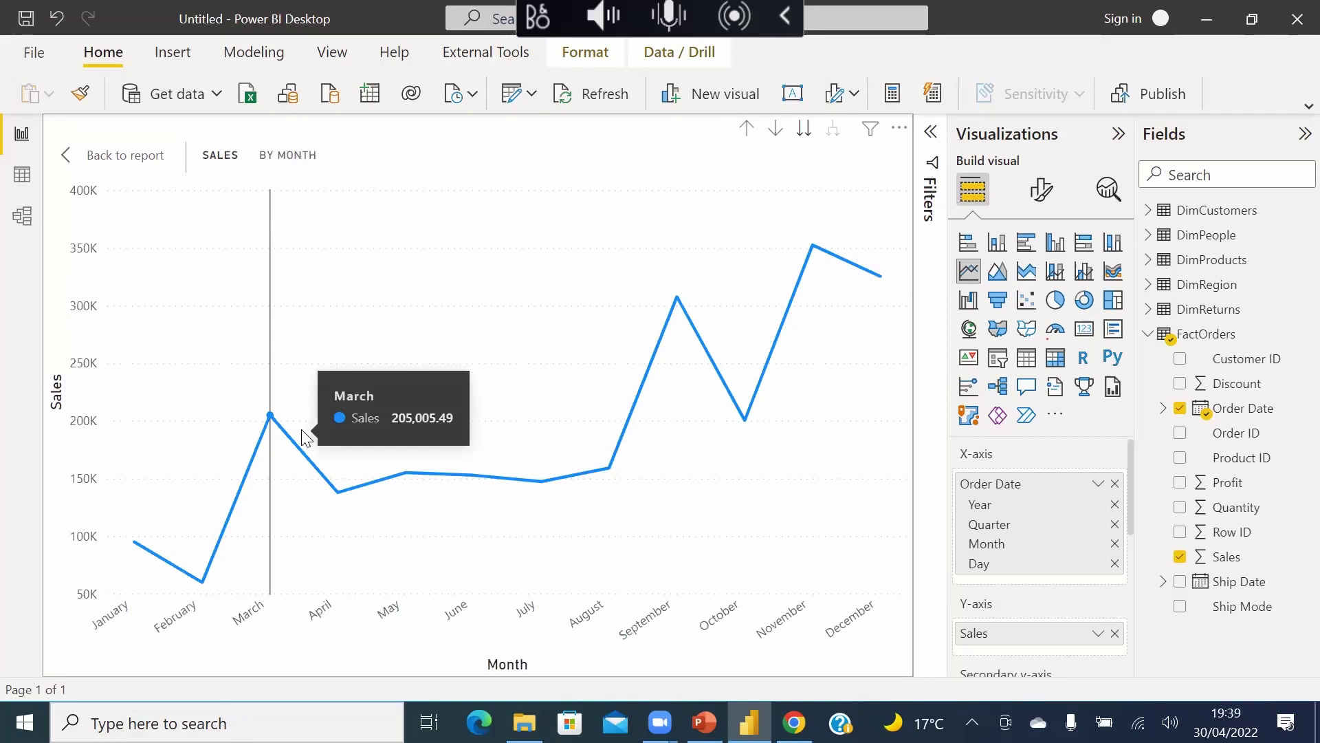
left_click(805, 130)
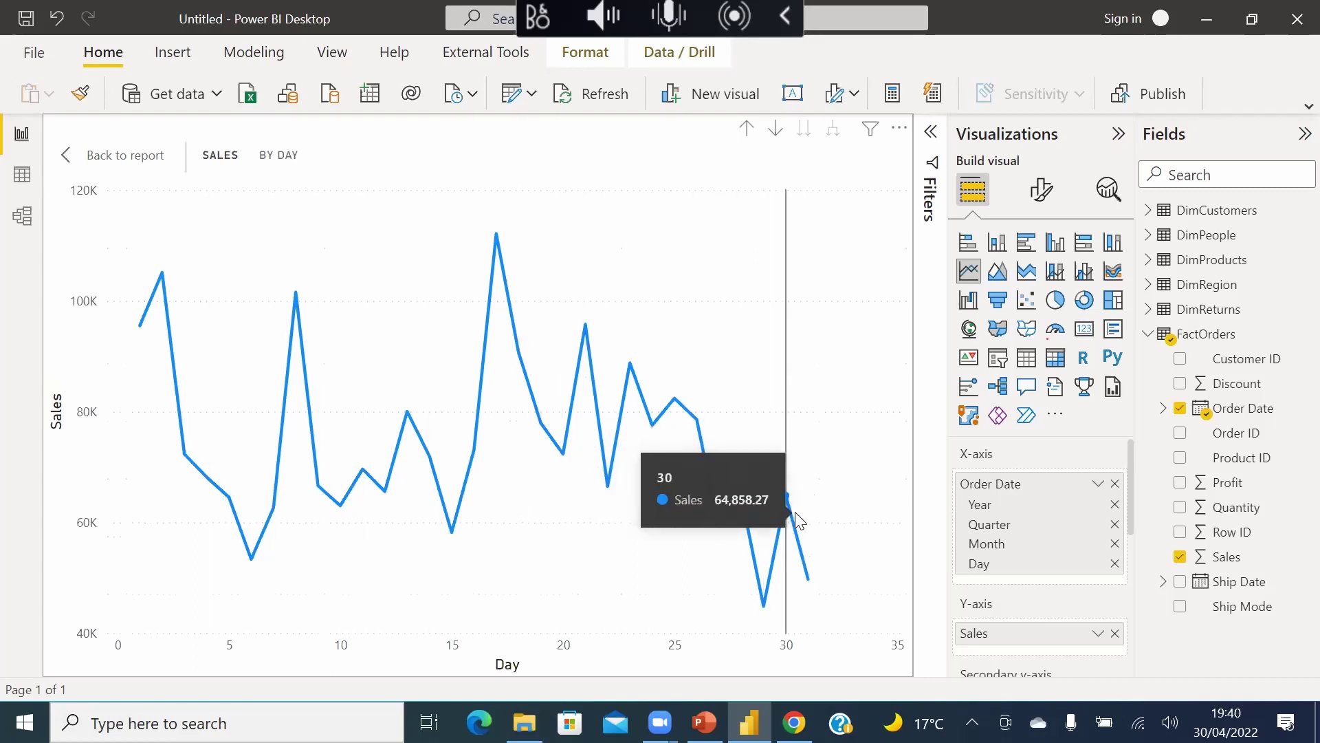
left_click(748, 129)
left_click(748, 129)
left_click(749, 130)
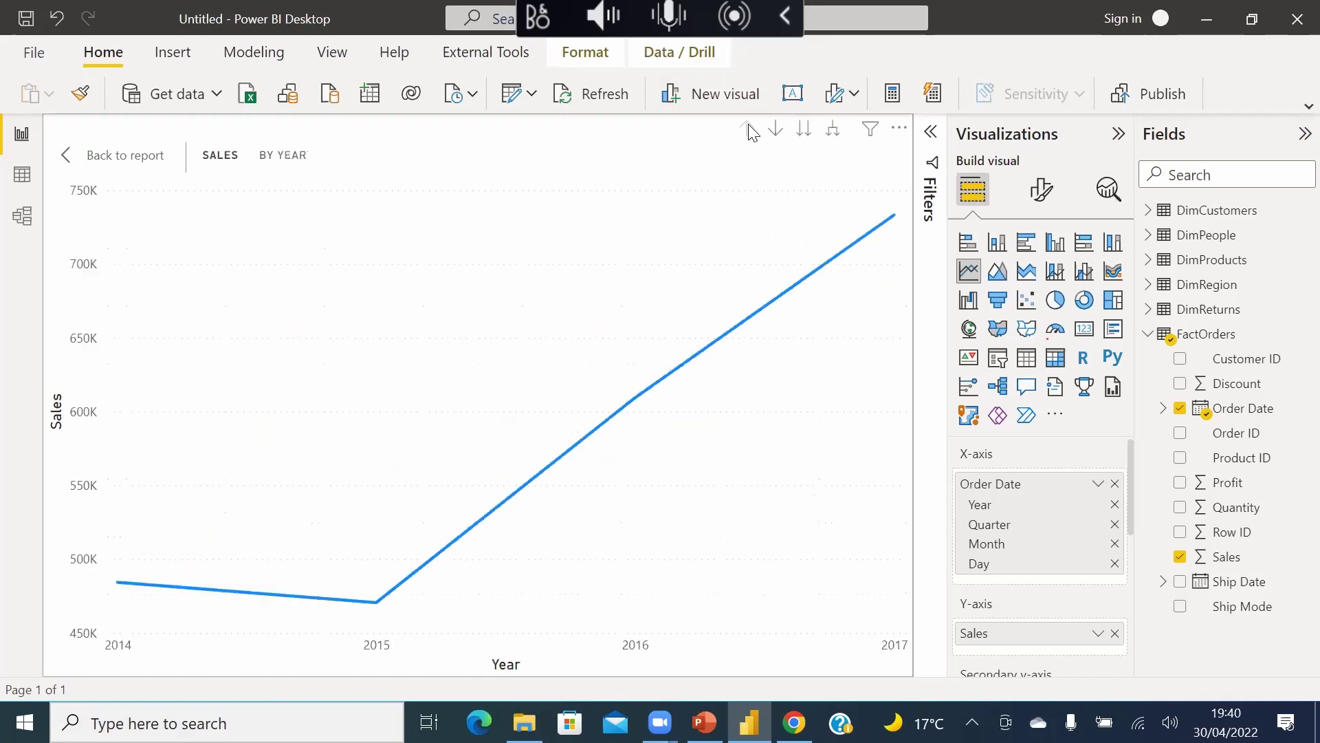
- Expand the line chart's hierarchy through quarter, month and day to examine the sales trend, and return to the report page
left_click(834, 131)
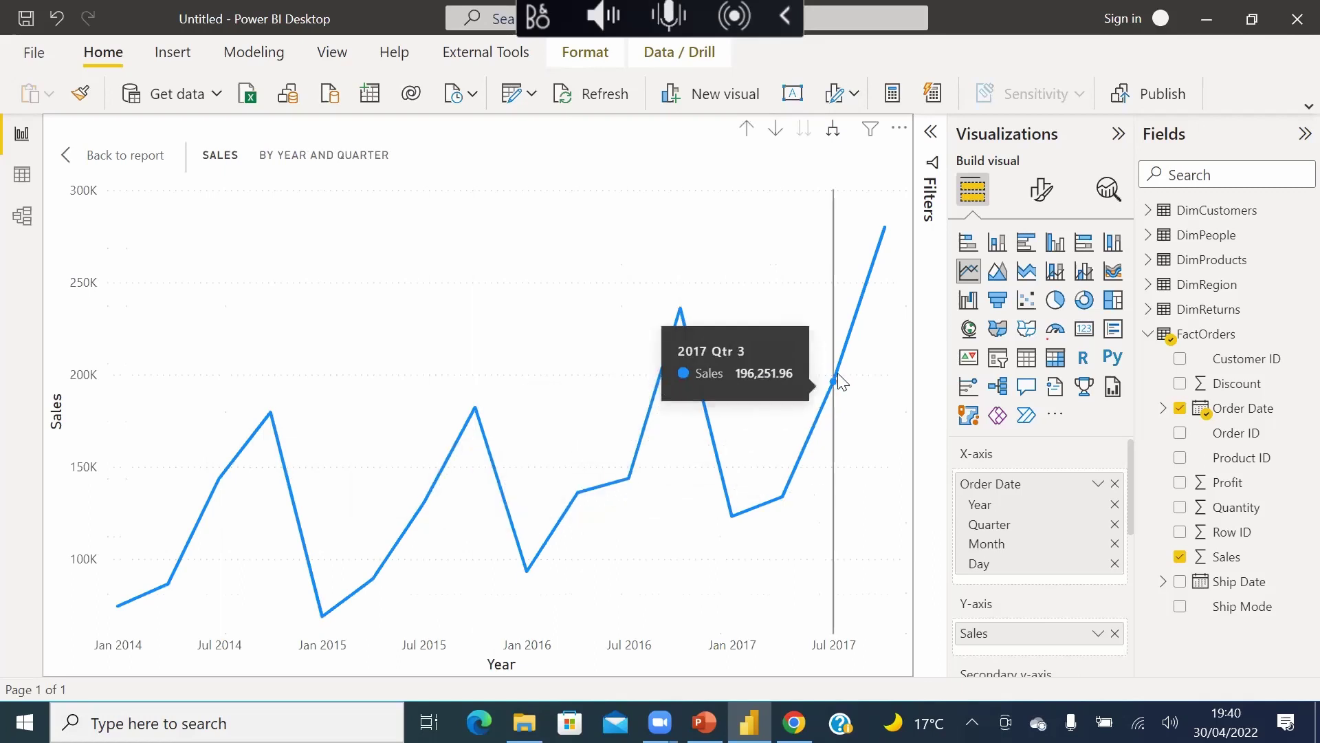
left_click(833, 130)
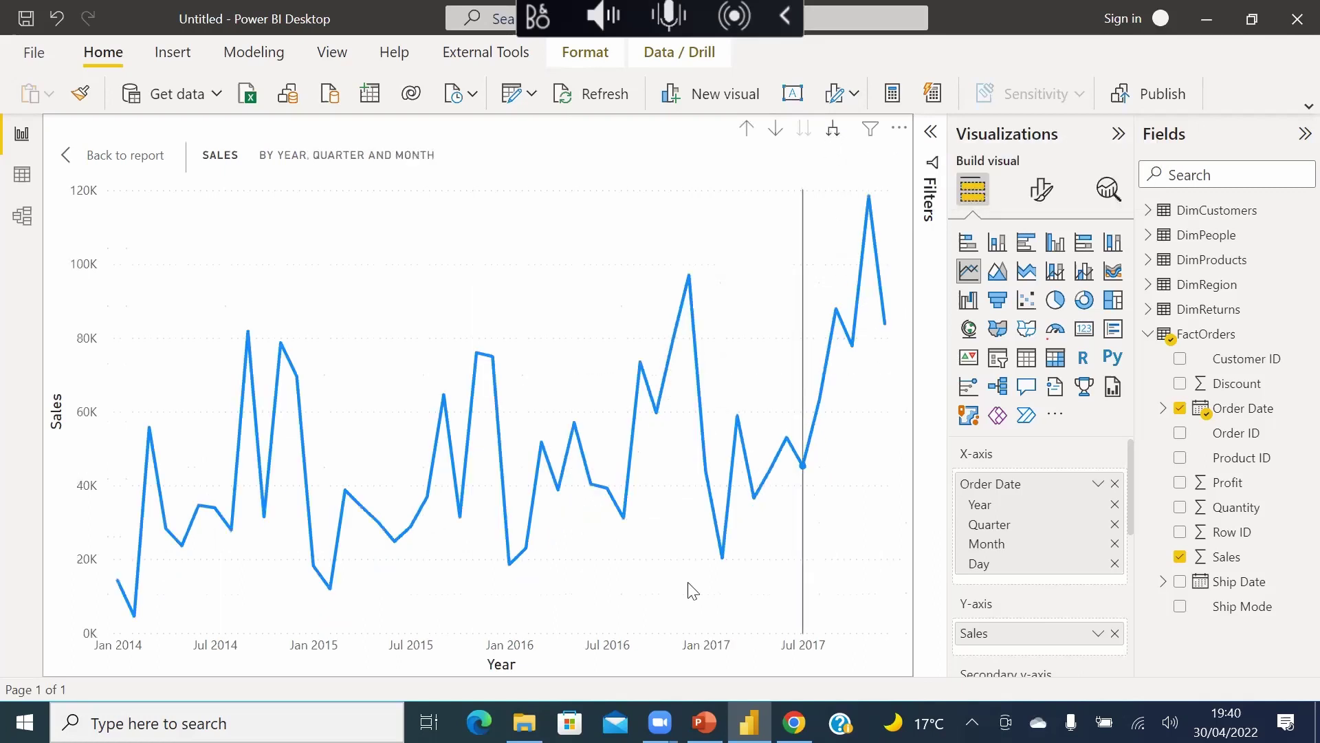
mouse_move(146, 624)
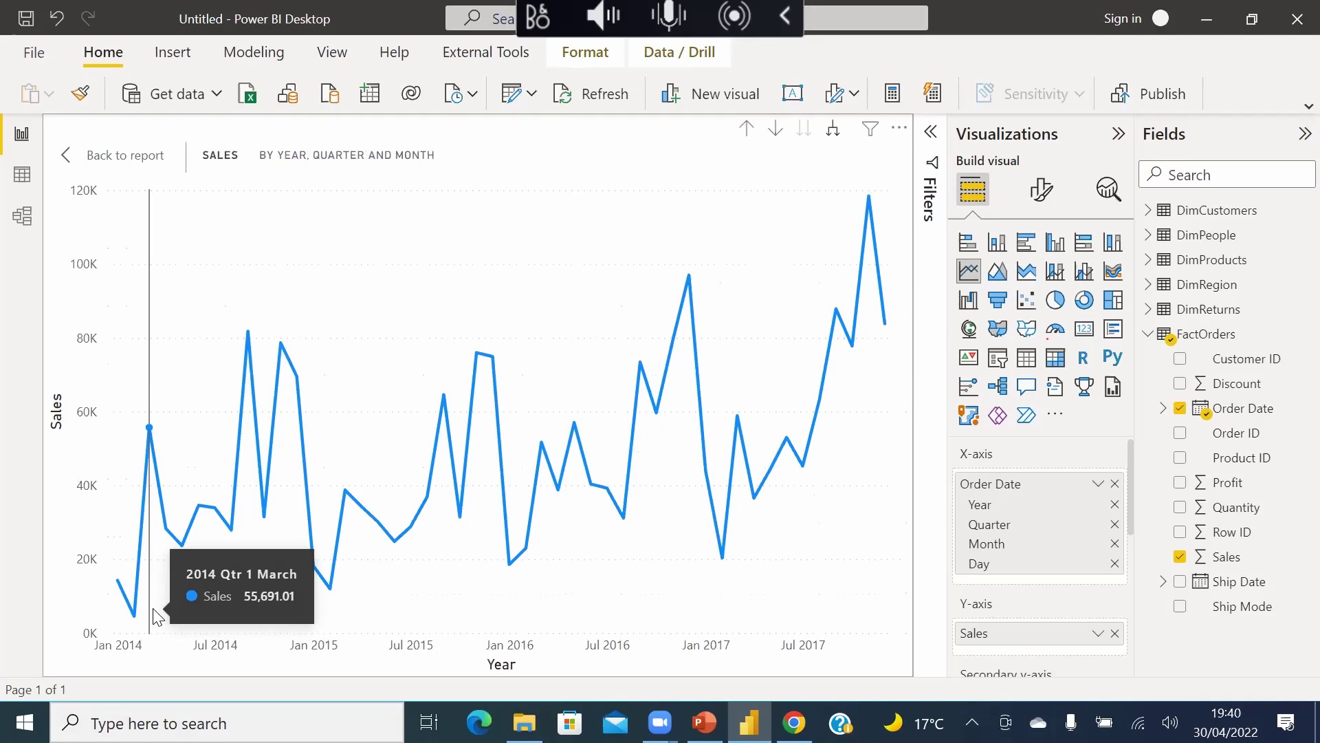
left_click(833, 130)
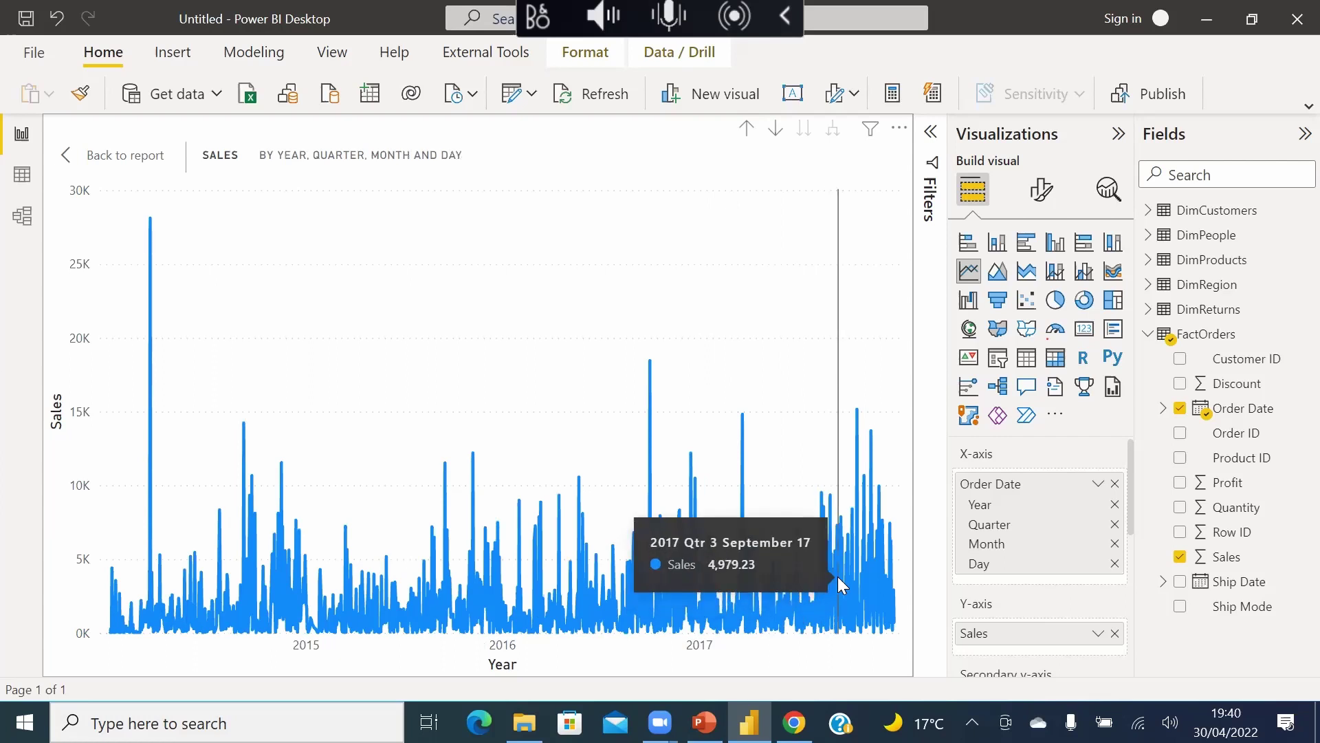
left_click(102, 158)
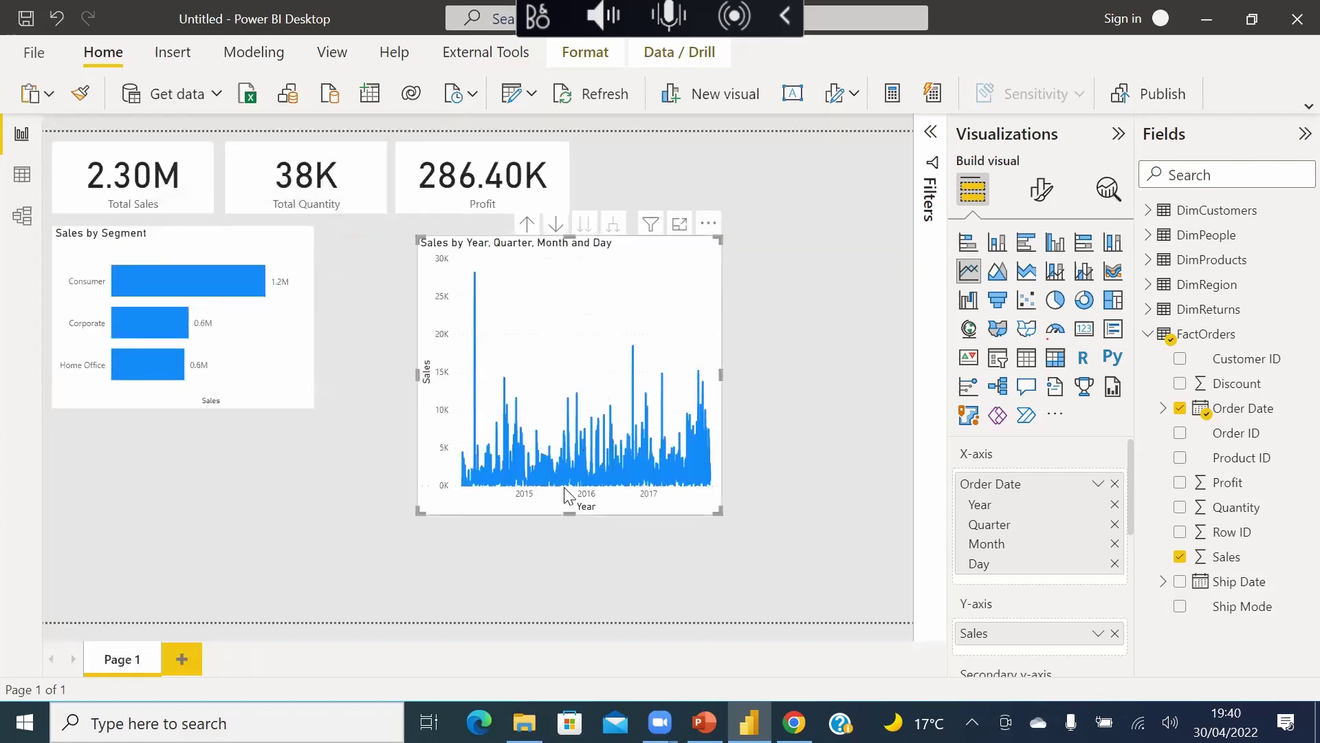
- Move the line chart beside the Sales by Segment chart, and make it wider and about as tall as that chart
left_click_drag(566, 512, 564, 509)
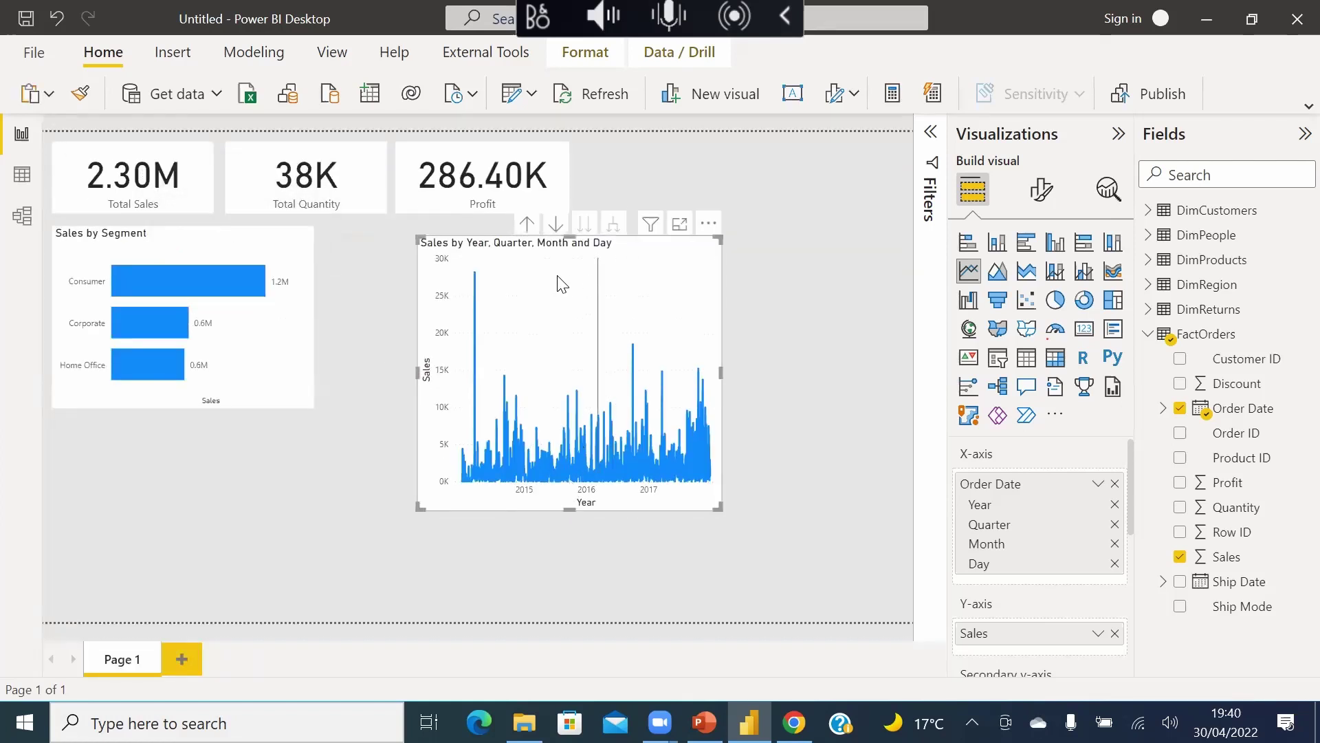
left_click_drag(604, 279, 548, 270)
left_click_drag(727, 455, 802, 404)
left_click(806, 421)
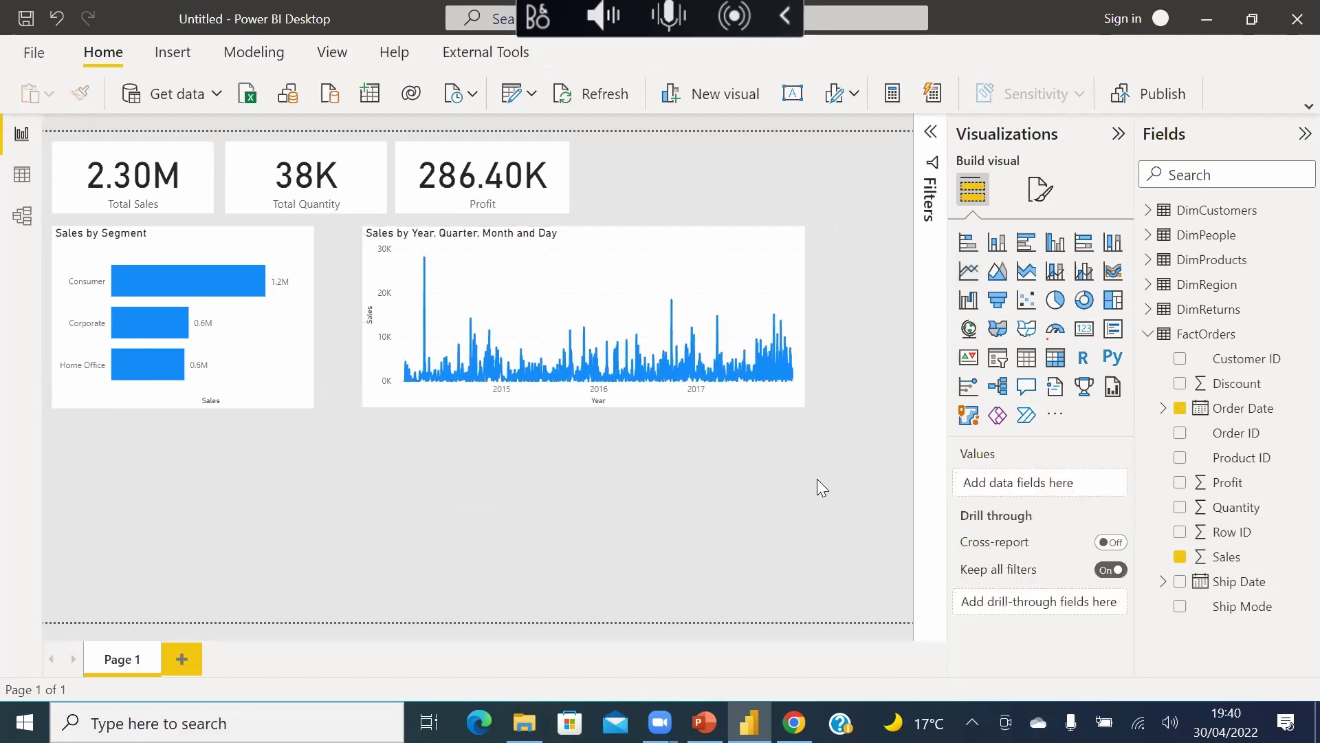
- Drill the line chart up to the year level and remove Quarter and Day from its Order Date X-axis hierarchy
left_click(735, 347)
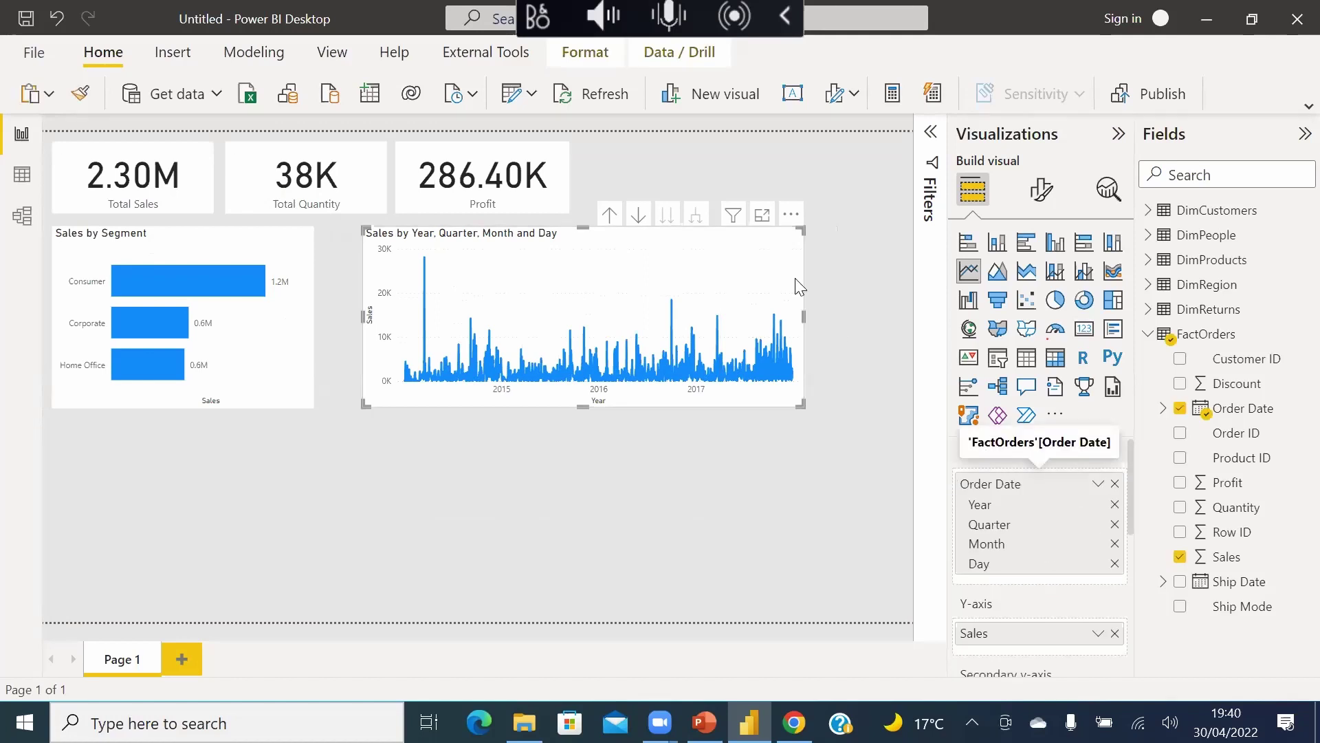
left_click(609, 215)
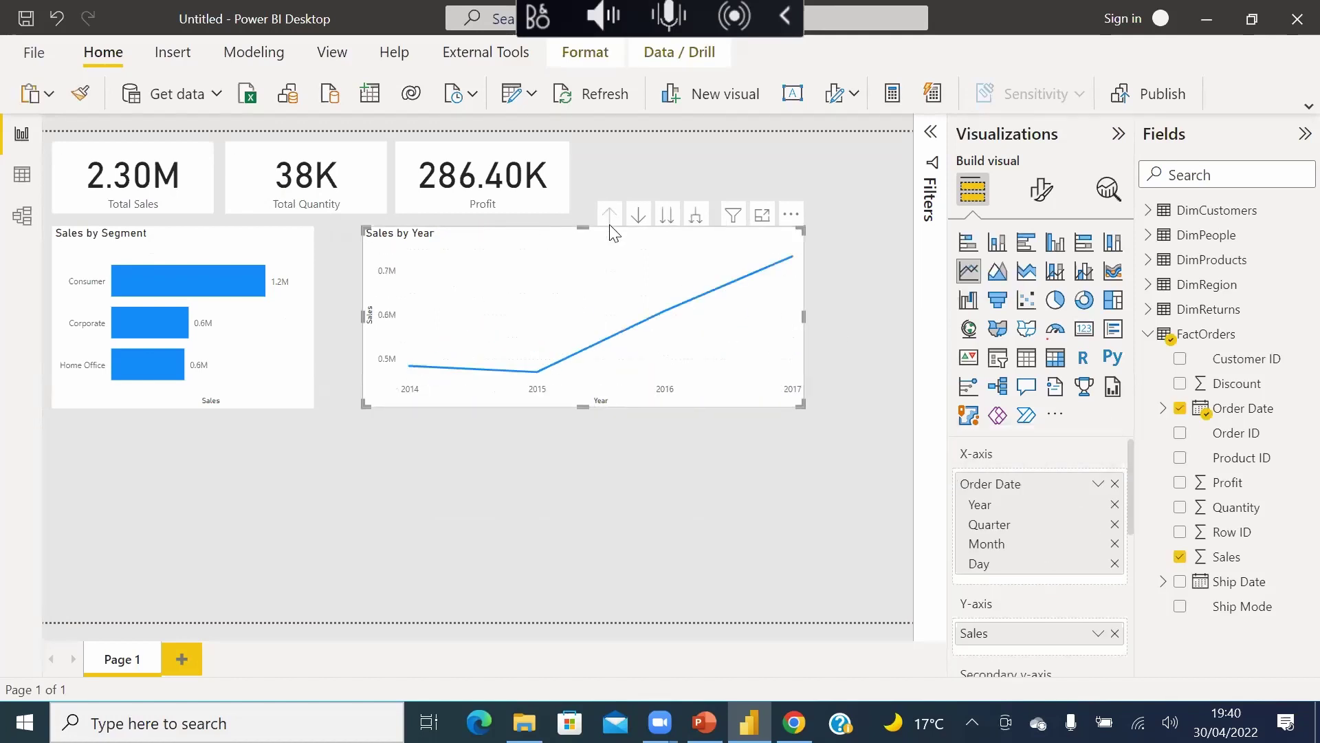
left_click(1114, 524)
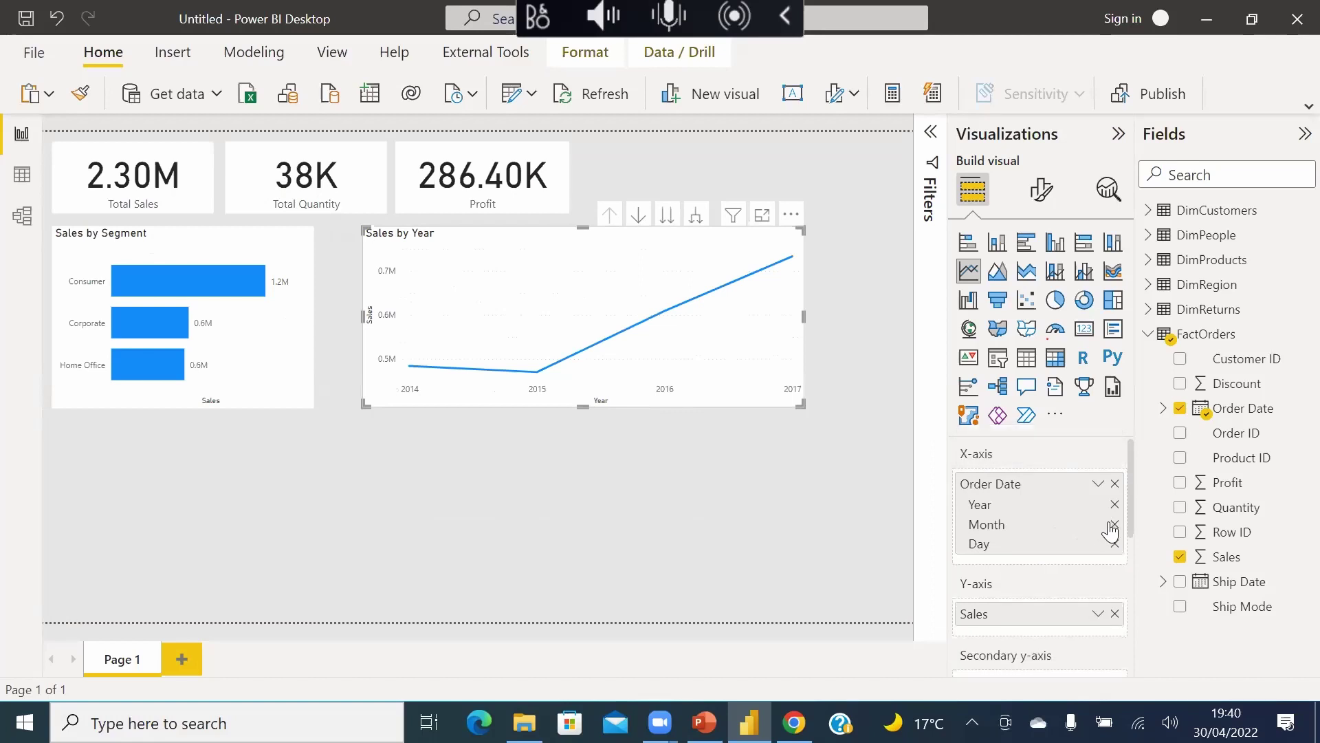
left_click(1114, 544)
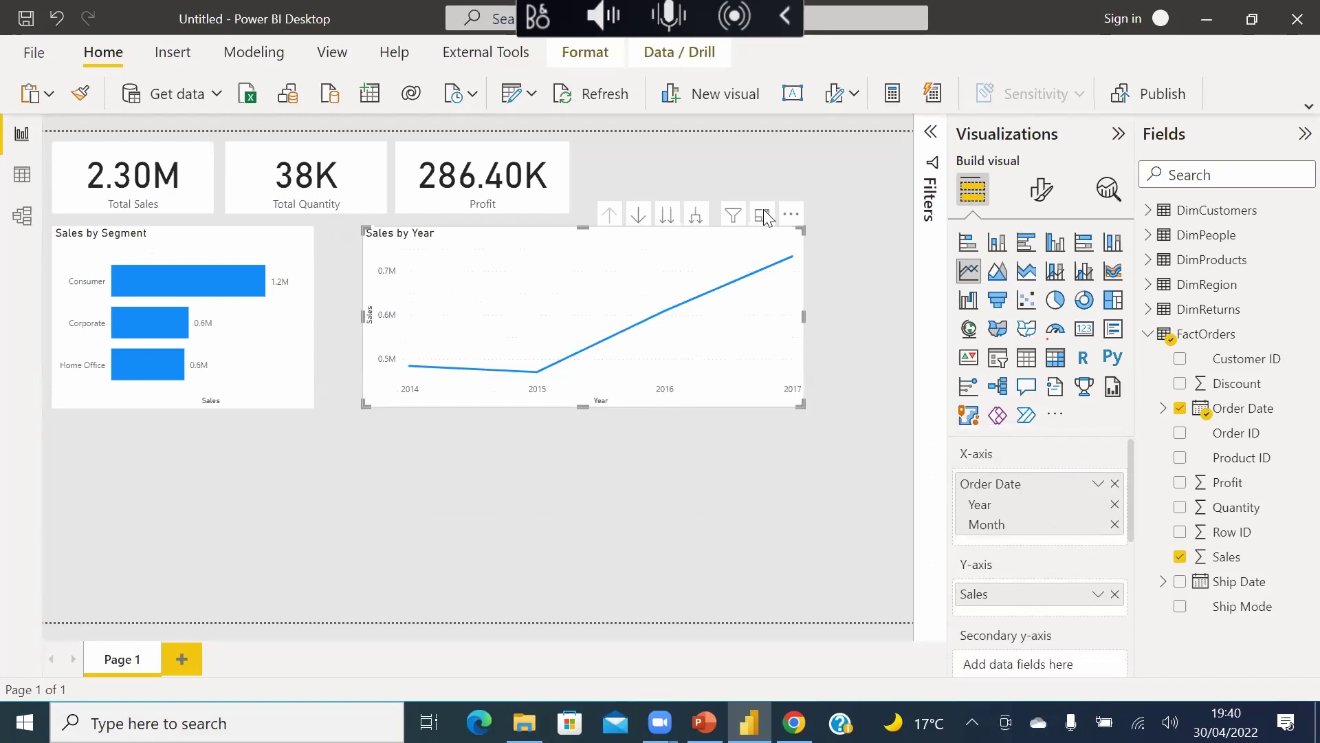
- Expand the line chart to show sales by year and month, and widen it almost to the page's edge
left_click(696, 214)
left_click_drag(800, 405, 887, 405)
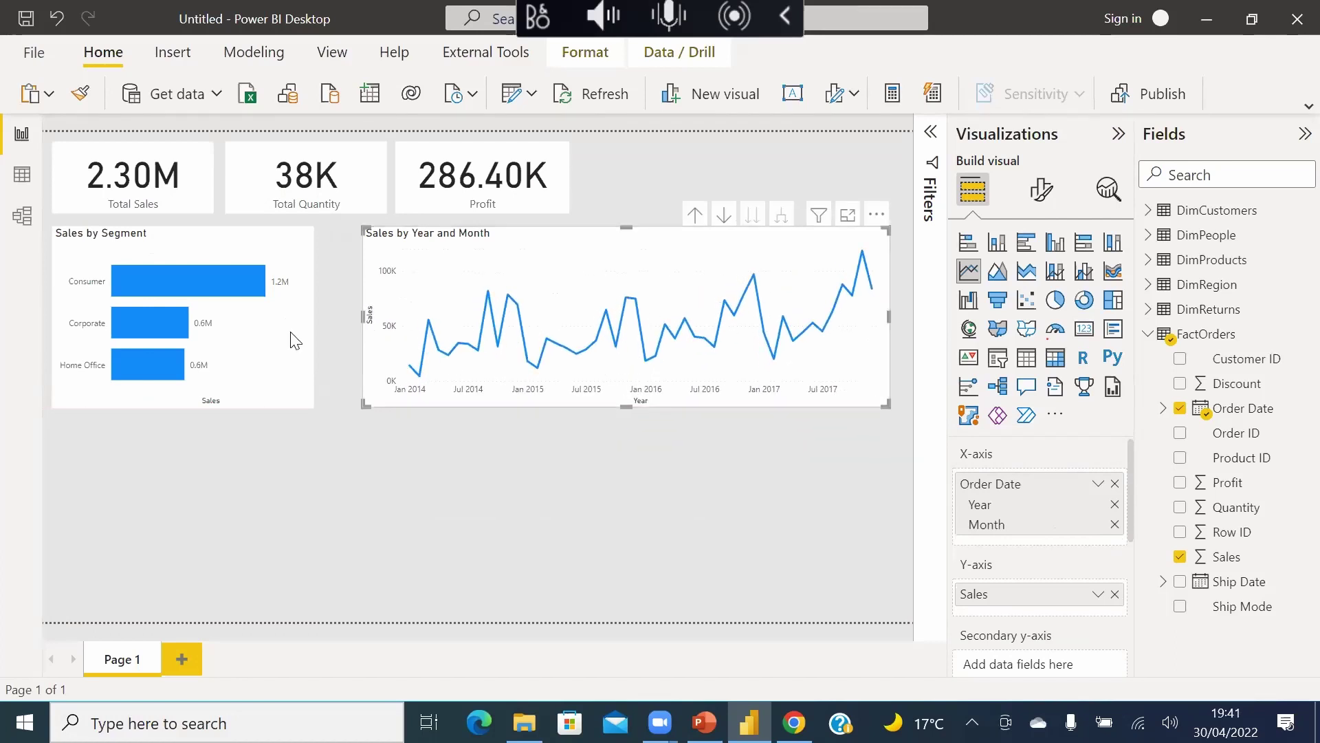
- Widen the Sales by Segment chart until it almost reaches the line chart, and clear the selection
left_click(312, 287)
left_click_drag(314, 316, 348, 308)
left_click(534, 245)
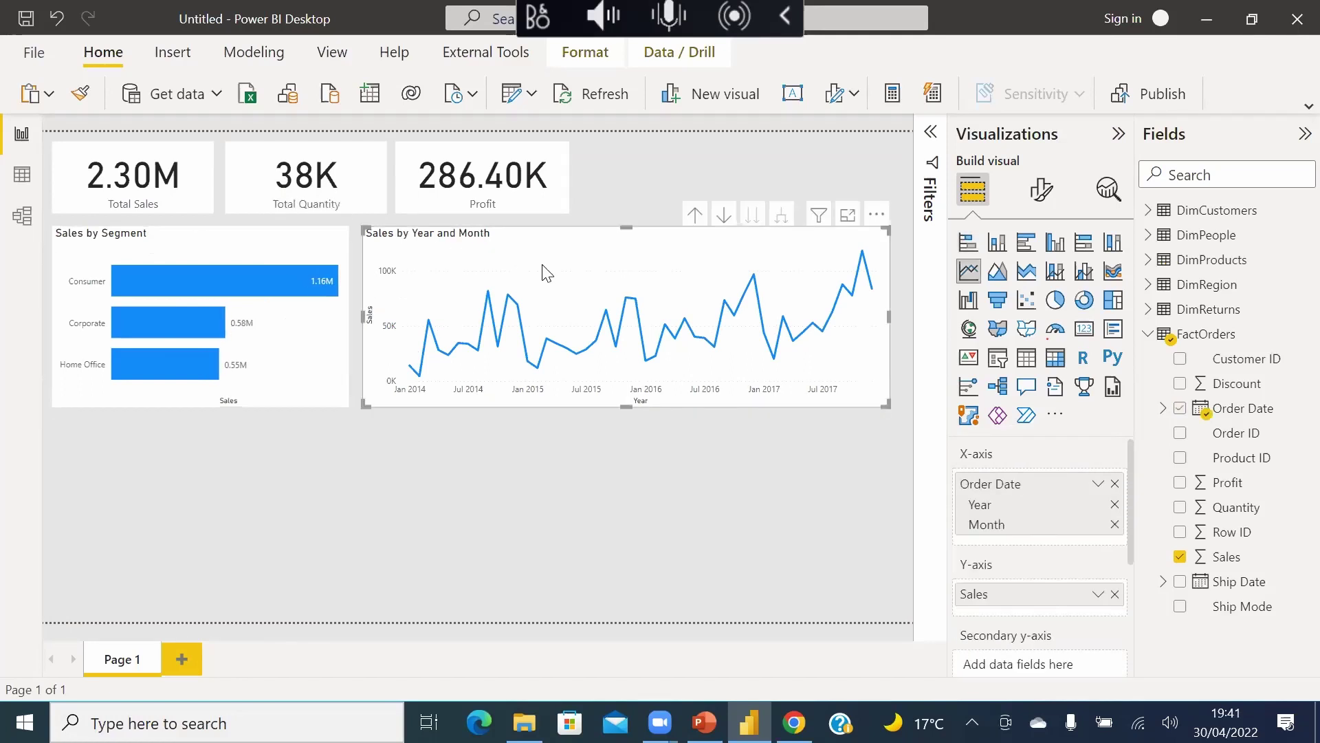
left_click(893, 425)
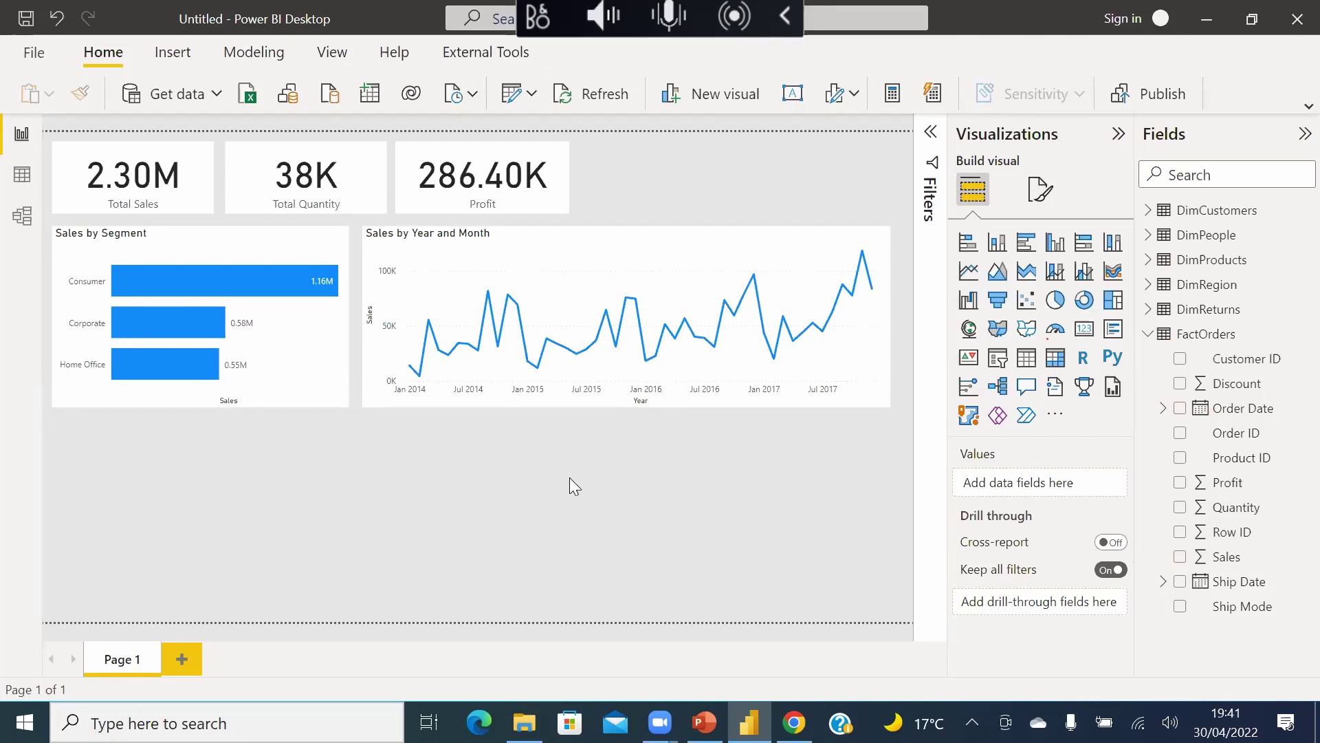
- Insert a Q&A visual in the empty area below the line chart and enlarge it slightly on both sides
double_click(524, 486)
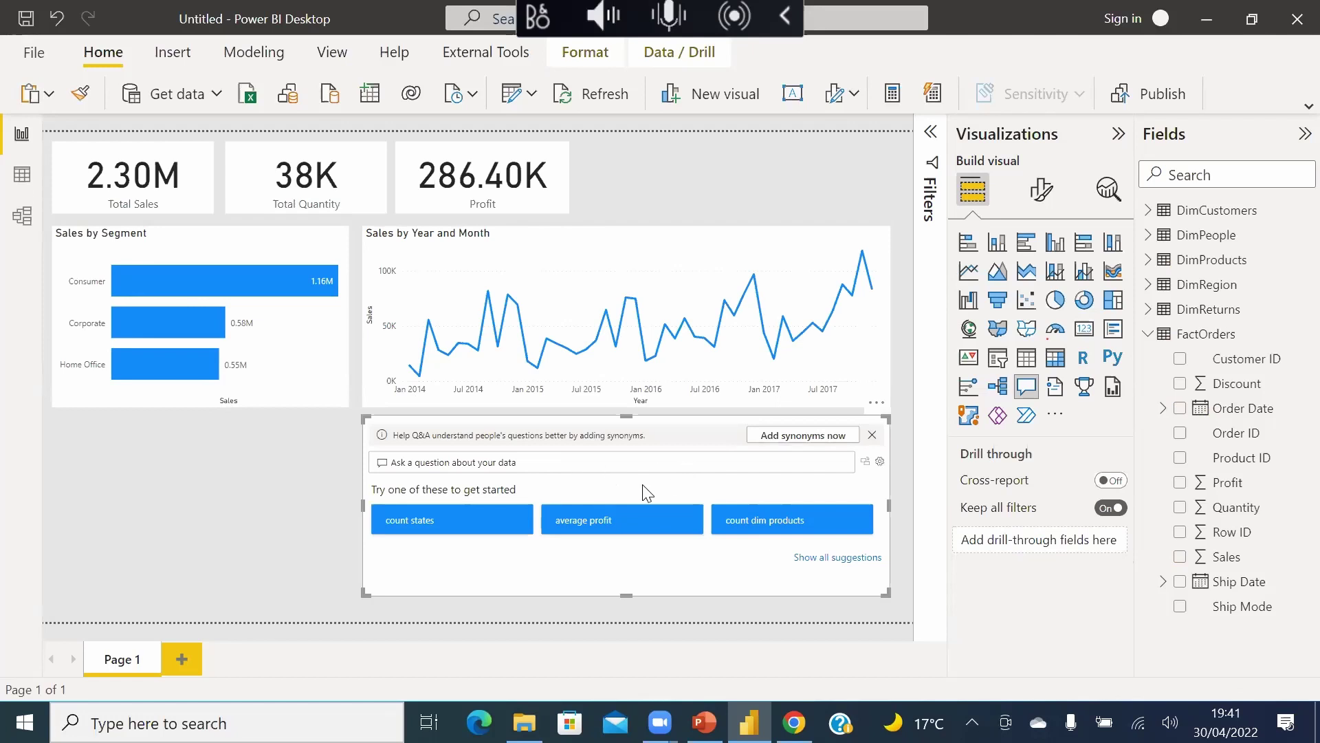
left_click(876, 403)
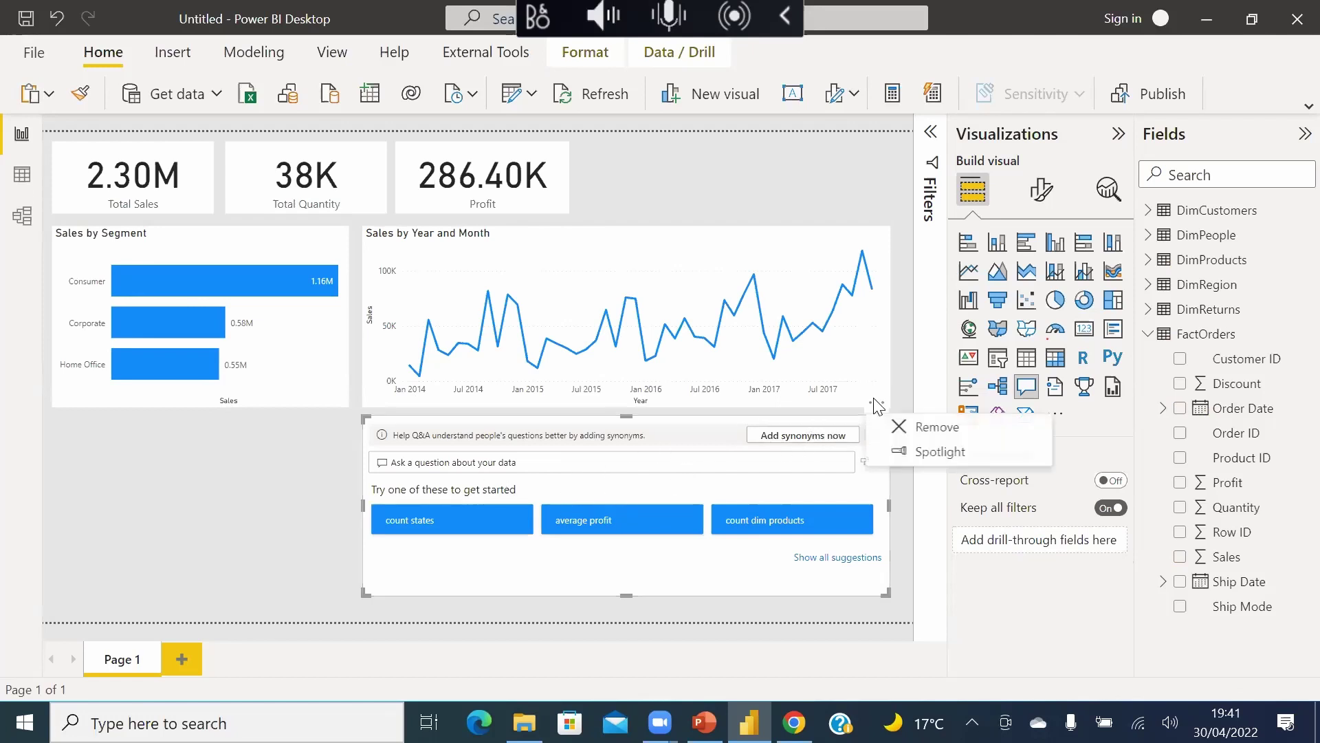
left_click_drag(365, 418, 340, 420)
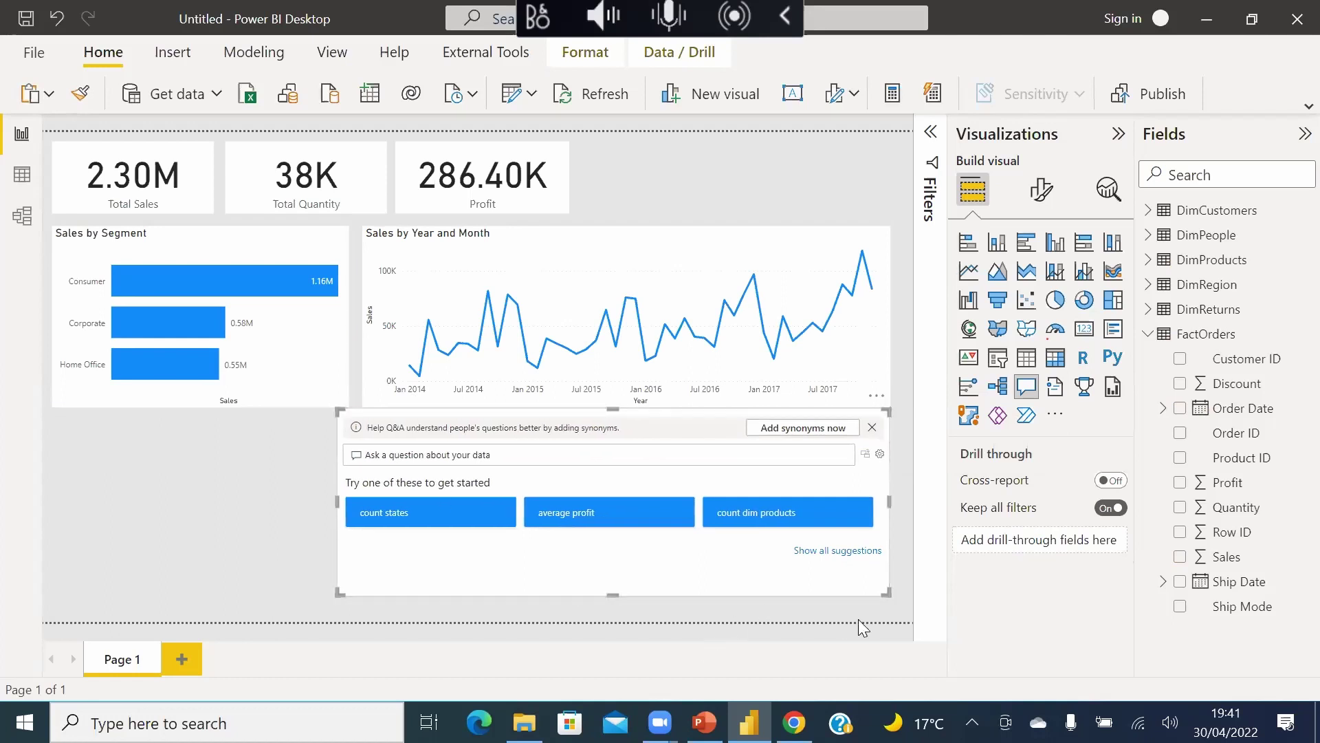
left_click_drag(887, 593, 898, 598)
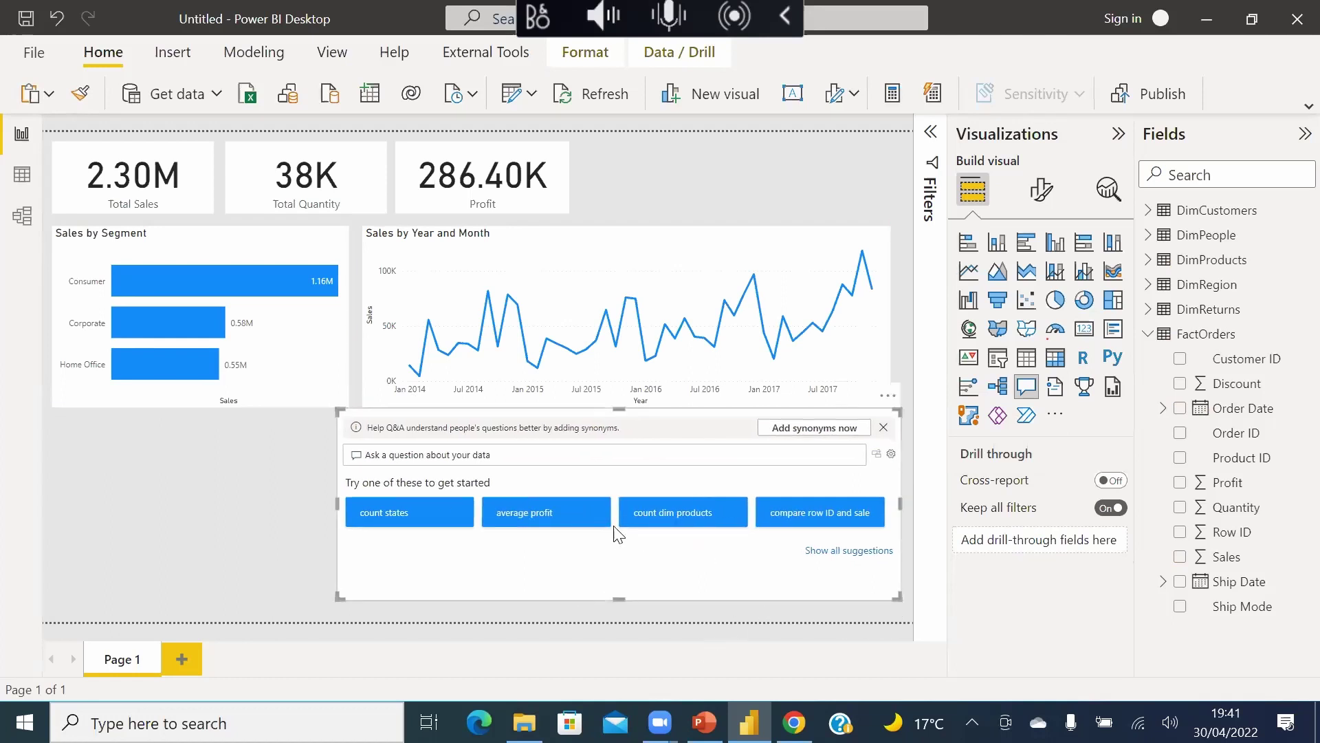
- Turn the suggested question "count states" into a standard card and fit it beside the Profit card
left_click(413, 513)
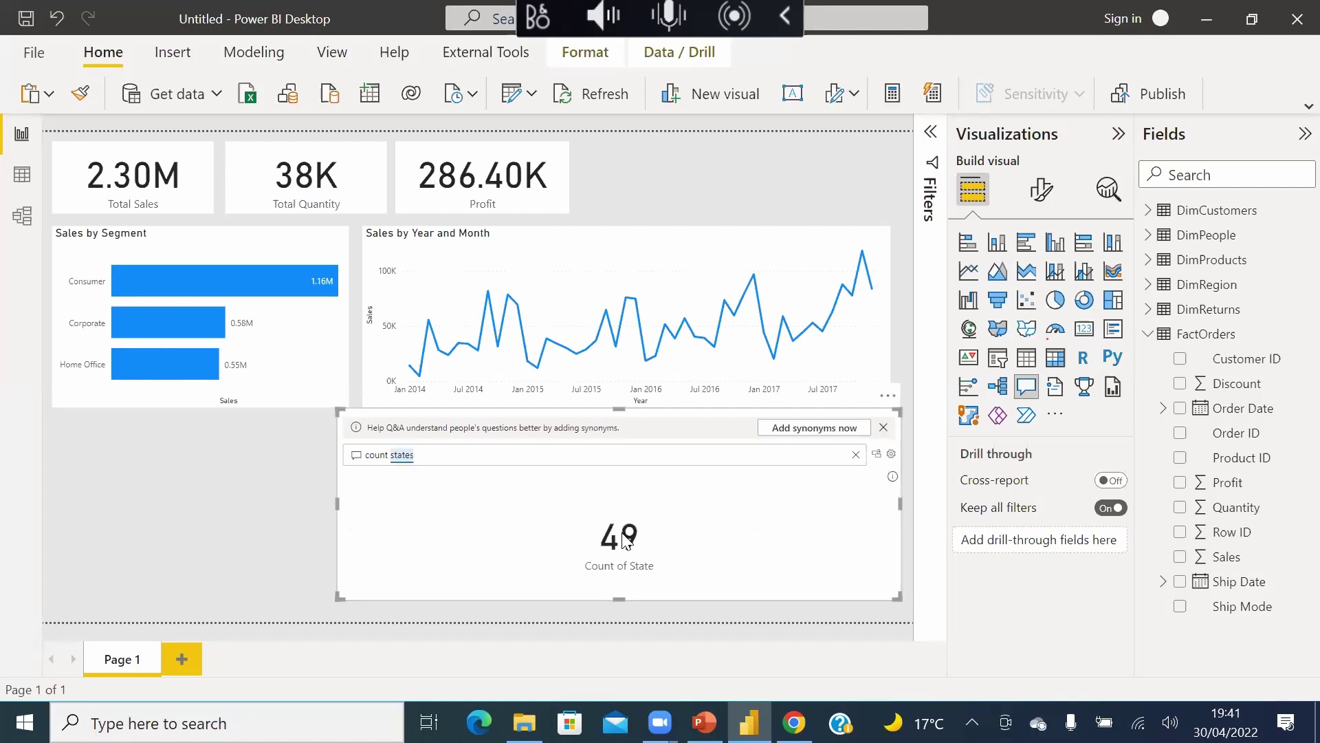
mouse_move(623, 533)
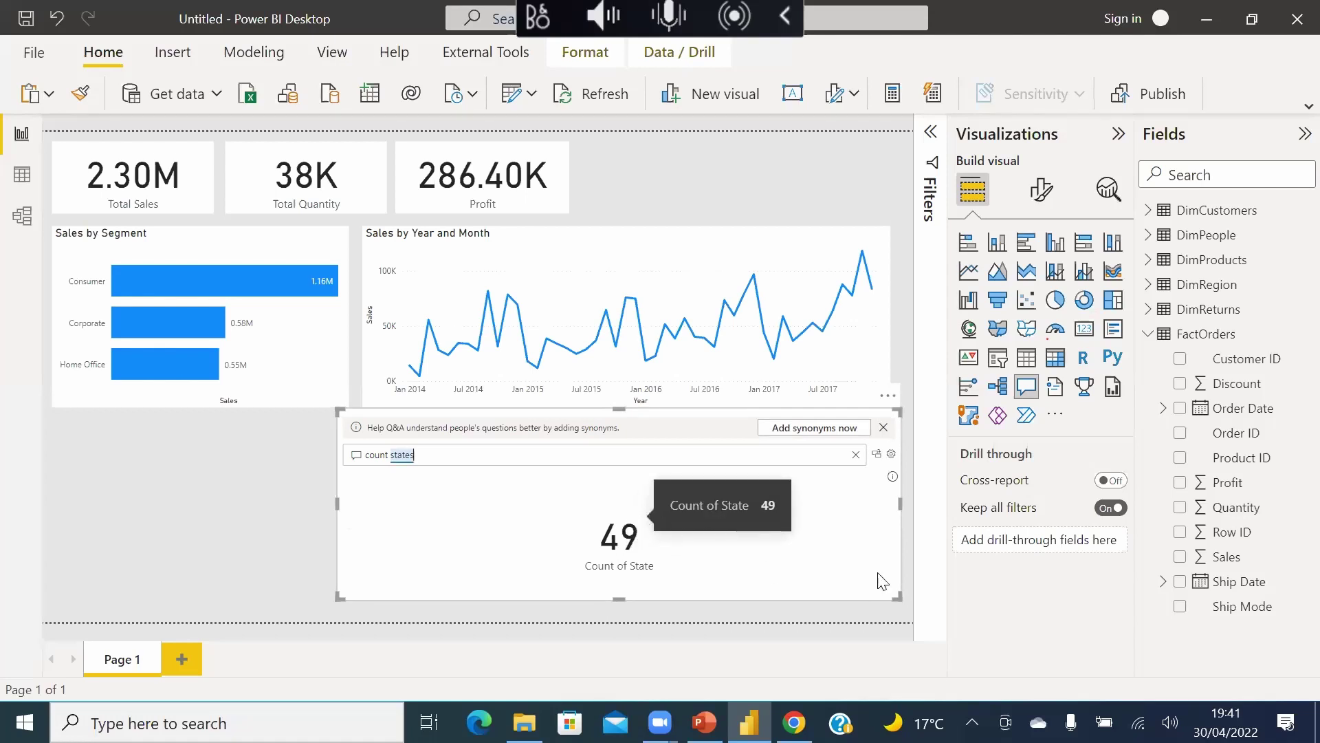
left_click(878, 457)
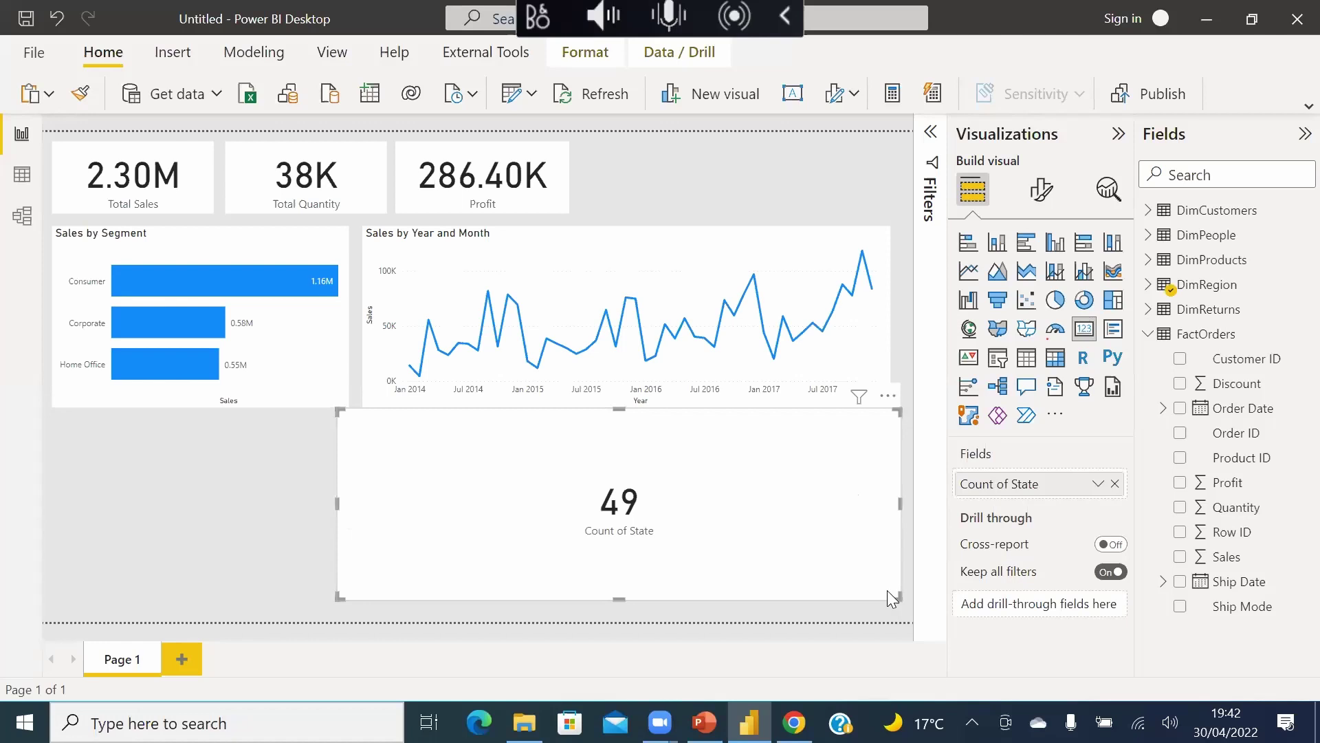
left_click_drag(894, 596, 502, 538)
left_click_drag(590, 320, 665, 213)
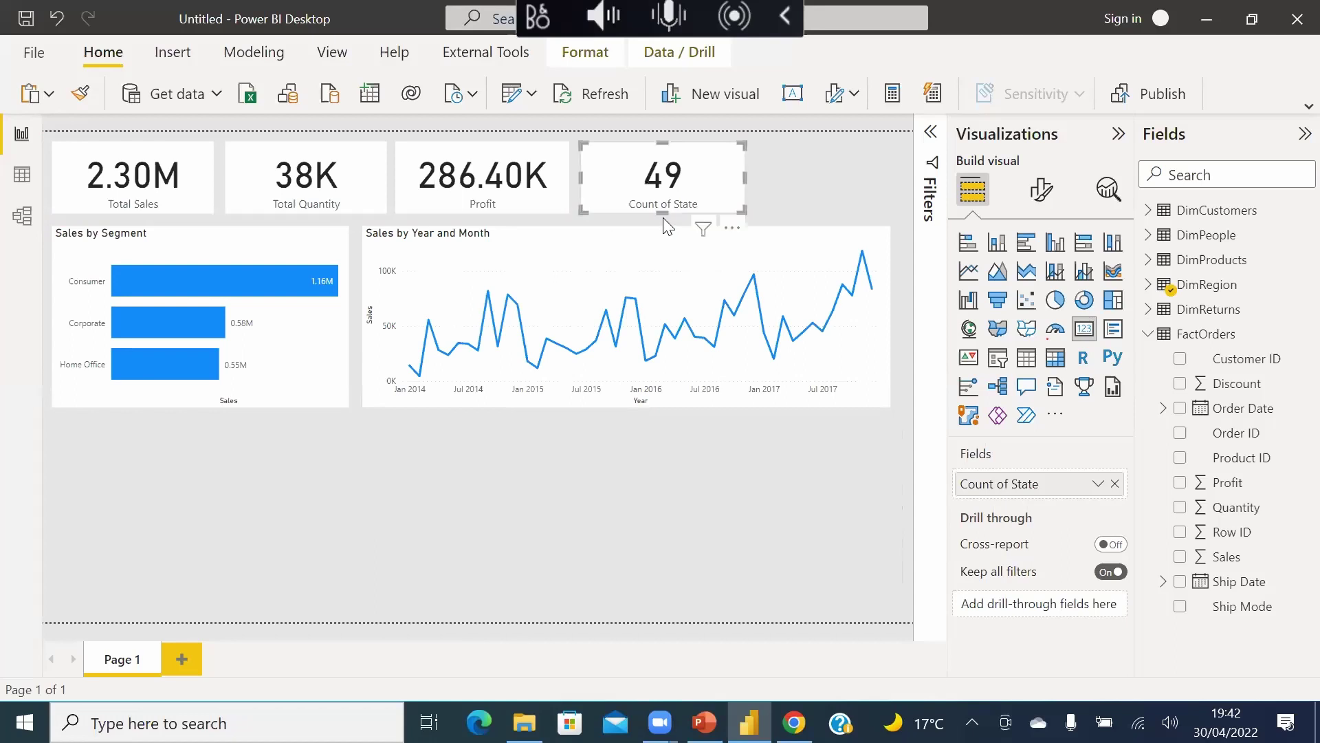
- Insert a Q&A visual below the line chart and widen it toward the Sales by Segment chart
left_click(549, 512)
double_click(545, 503)
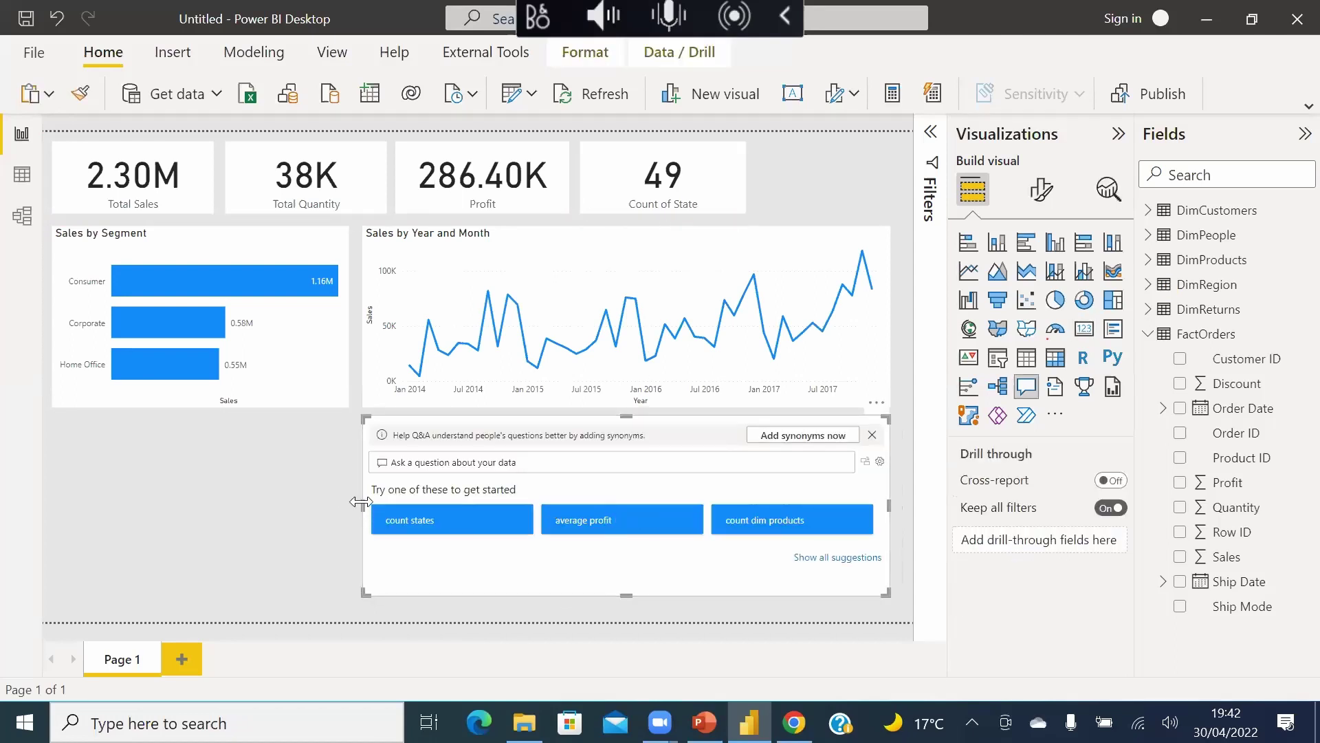
left_click_drag(367, 507, 281, 505)
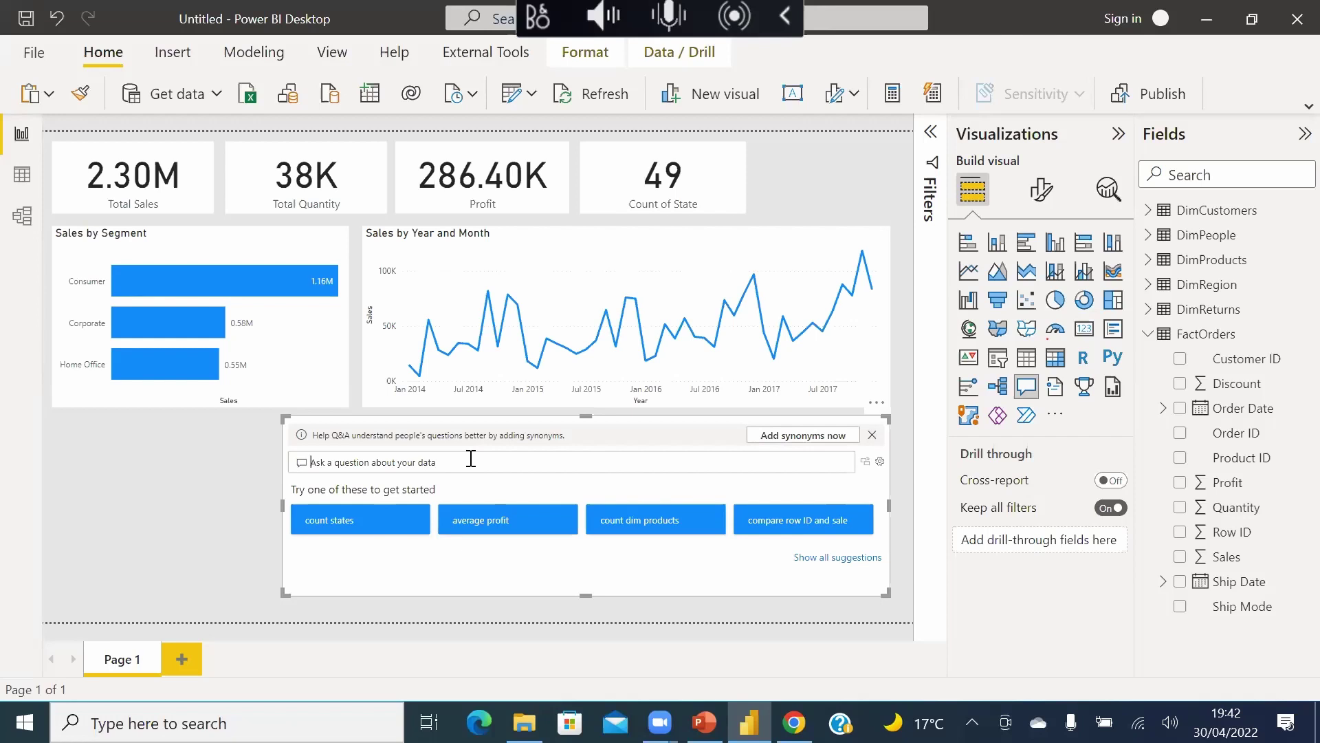
- Ask the Q&A visual "sum of profit where profit is less then zero"
left_click(471, 458)
type("sum")
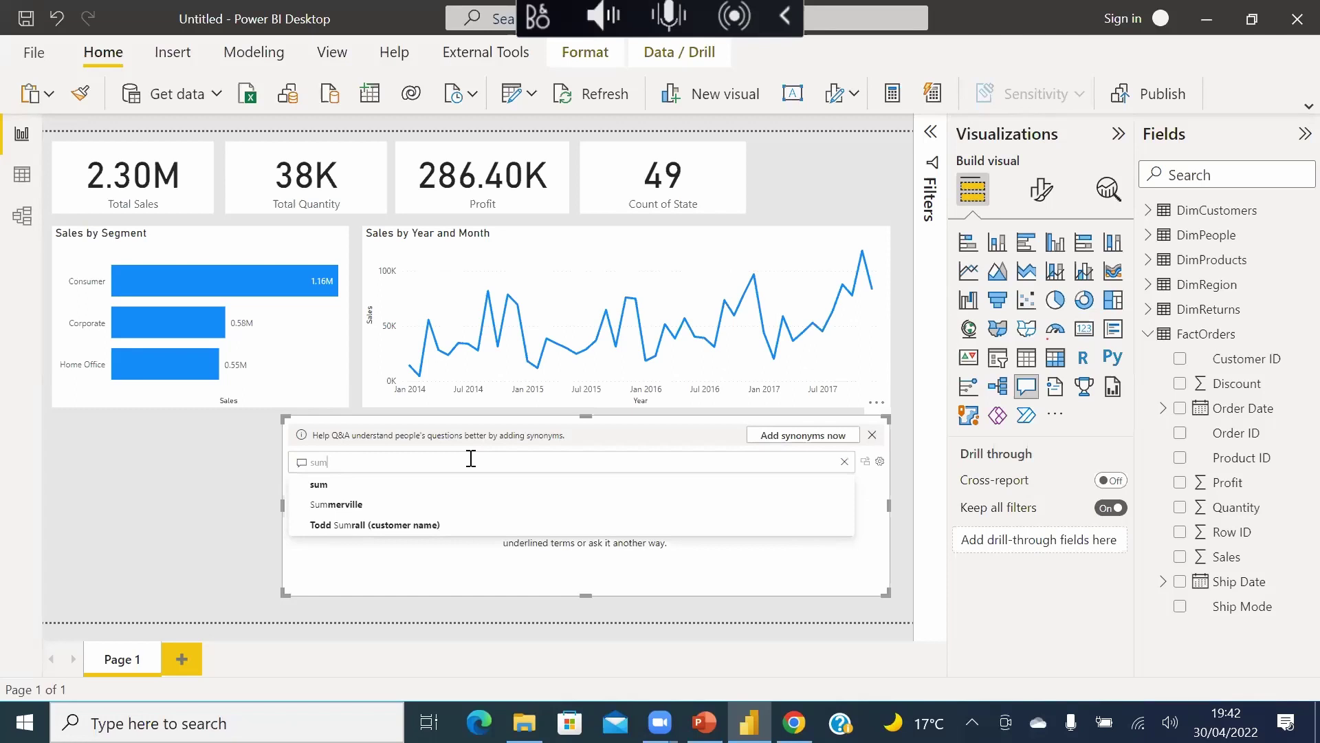
type("of")
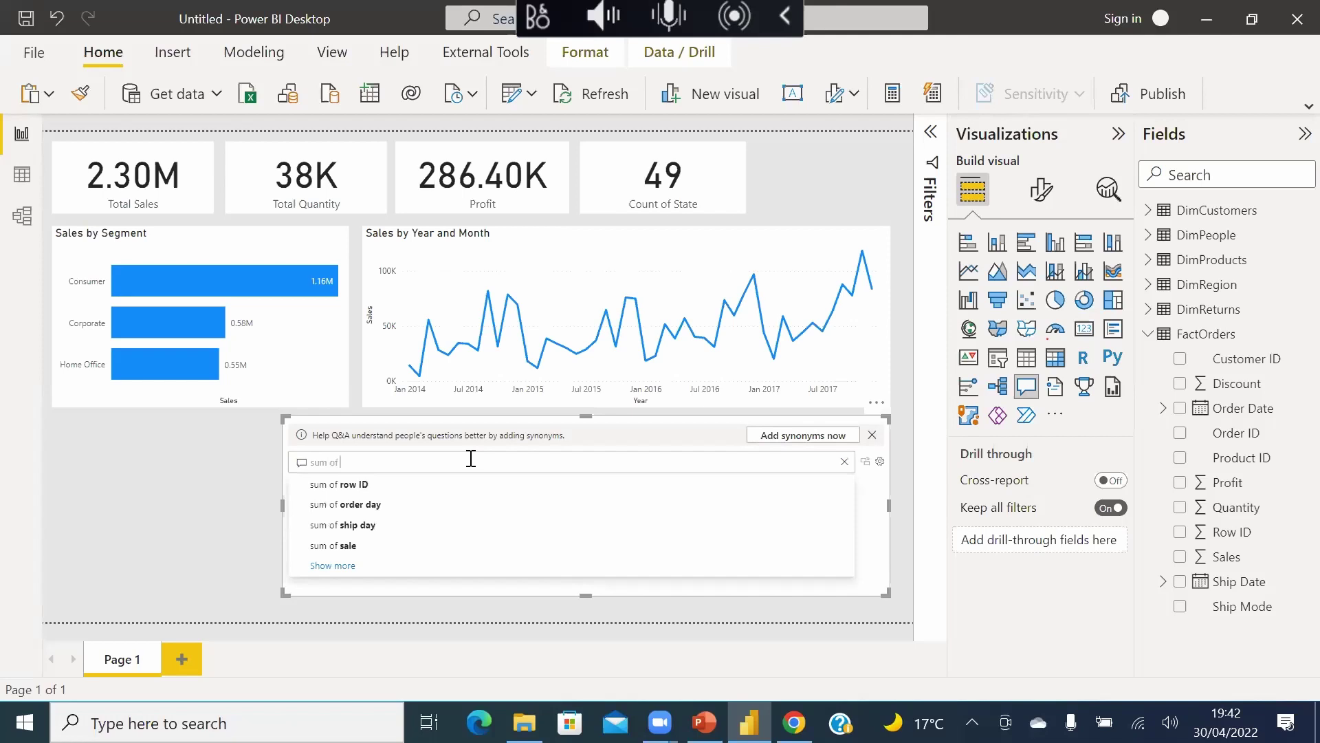
type(" pro")
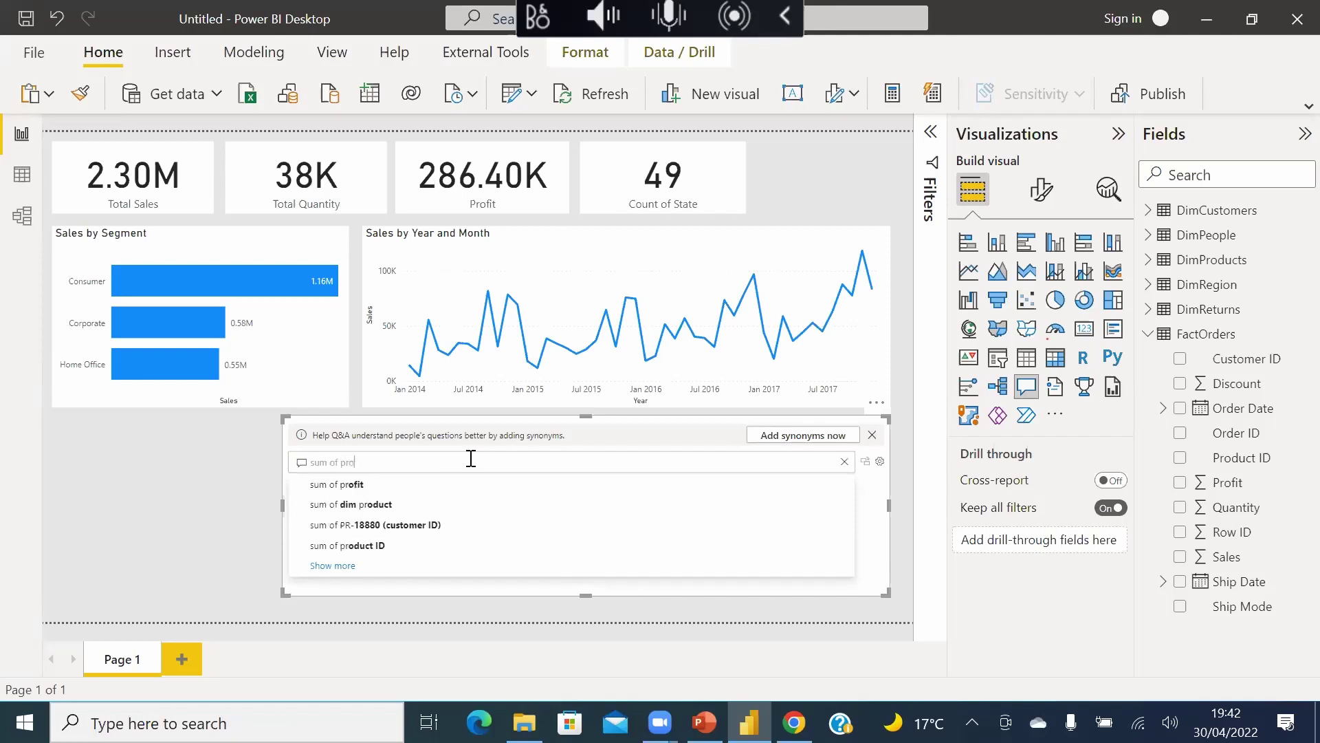
type("fiy")
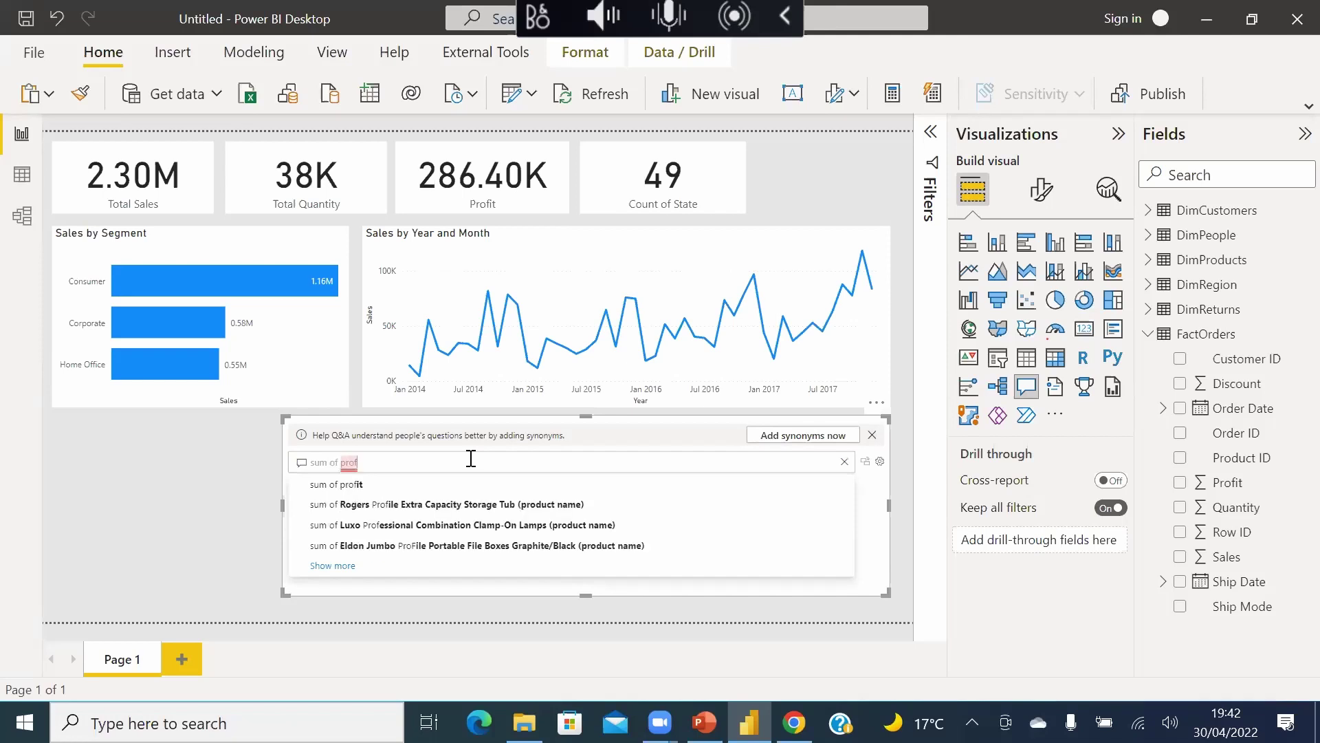
key("BackSpace")
type("t whe")
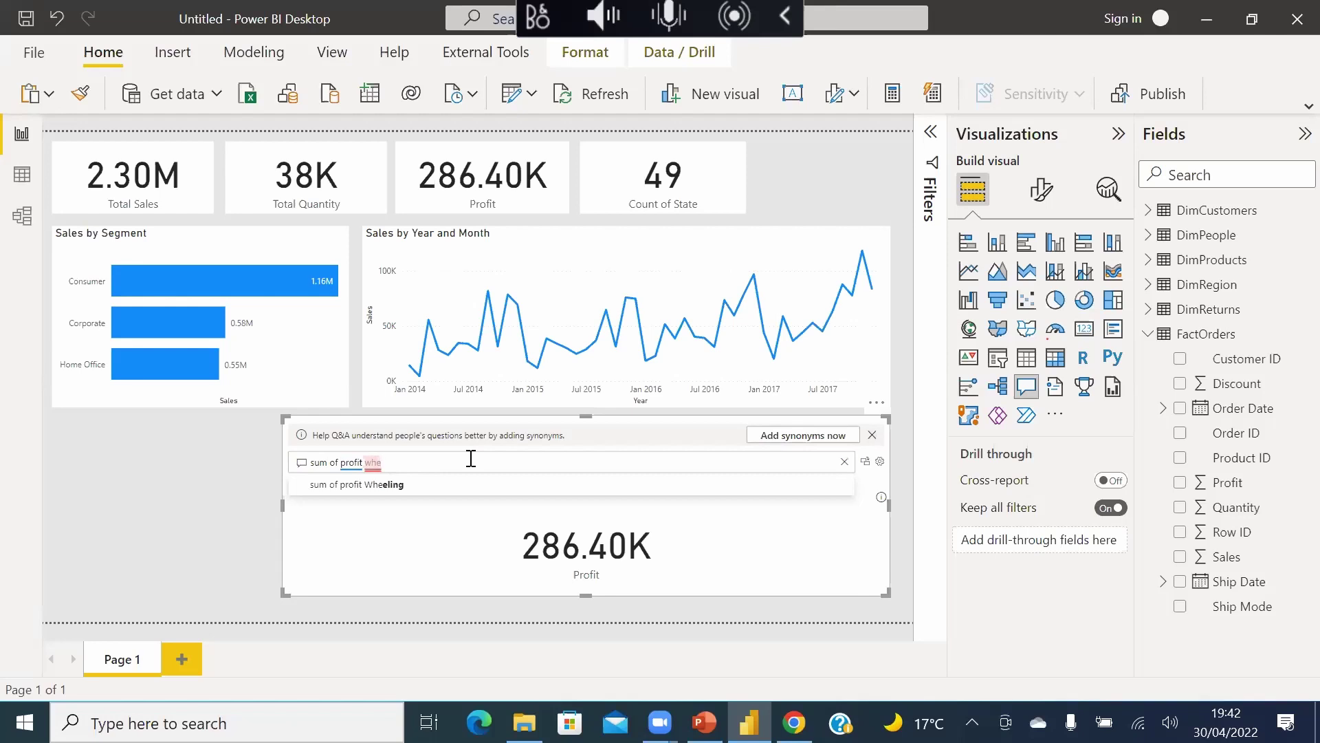
type("re")
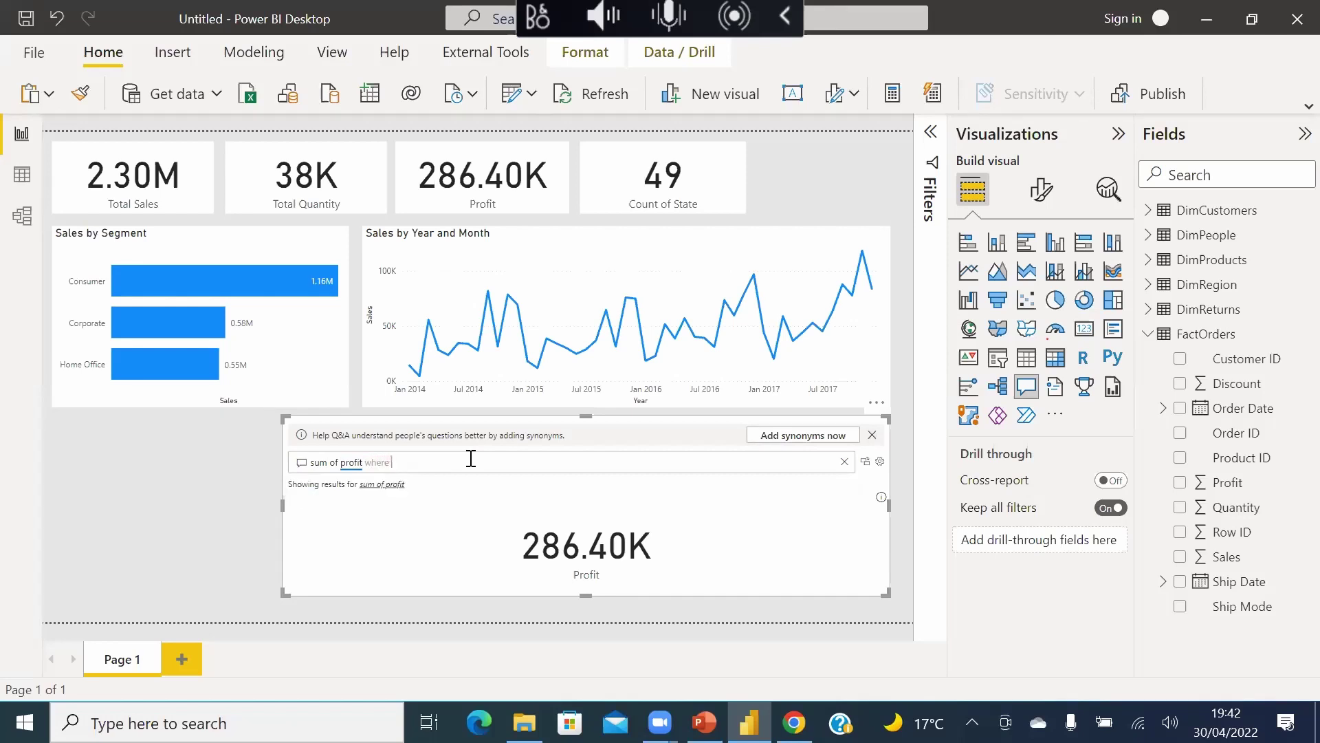
type(" profit")
type("is less")
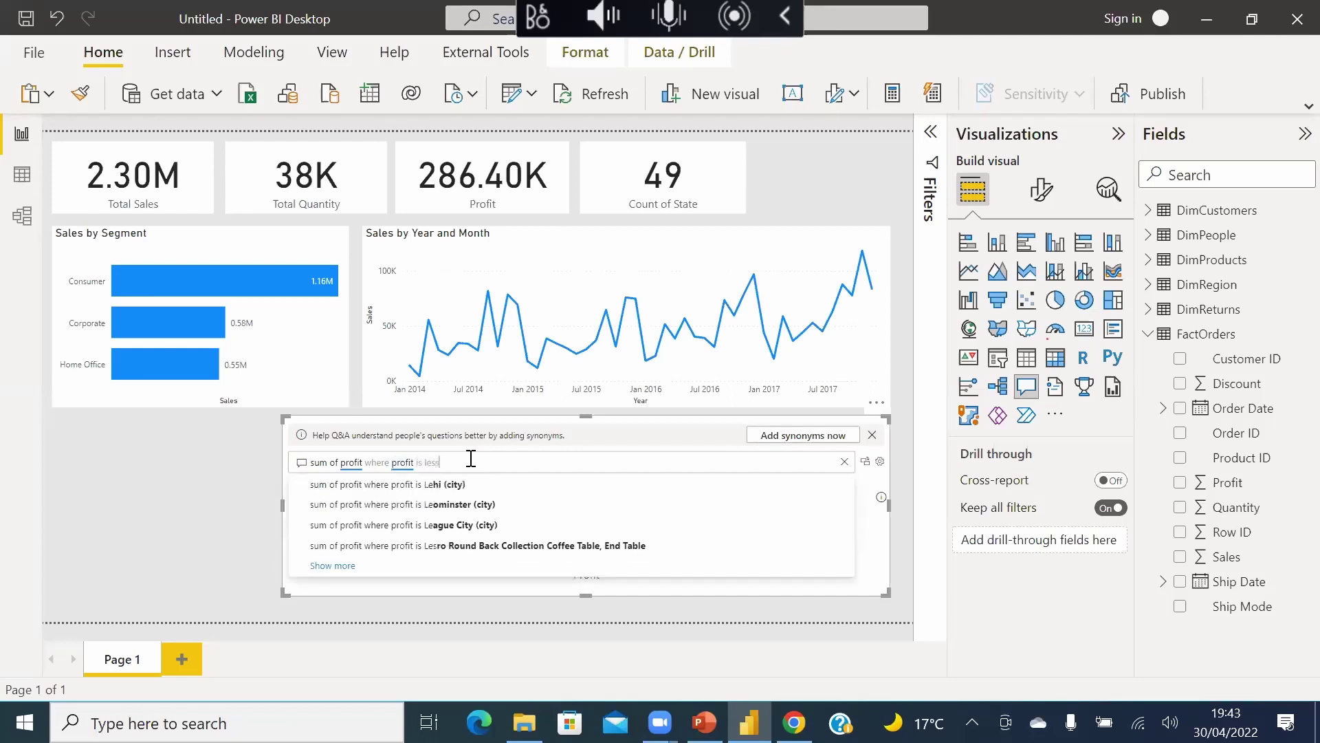
type(" t")
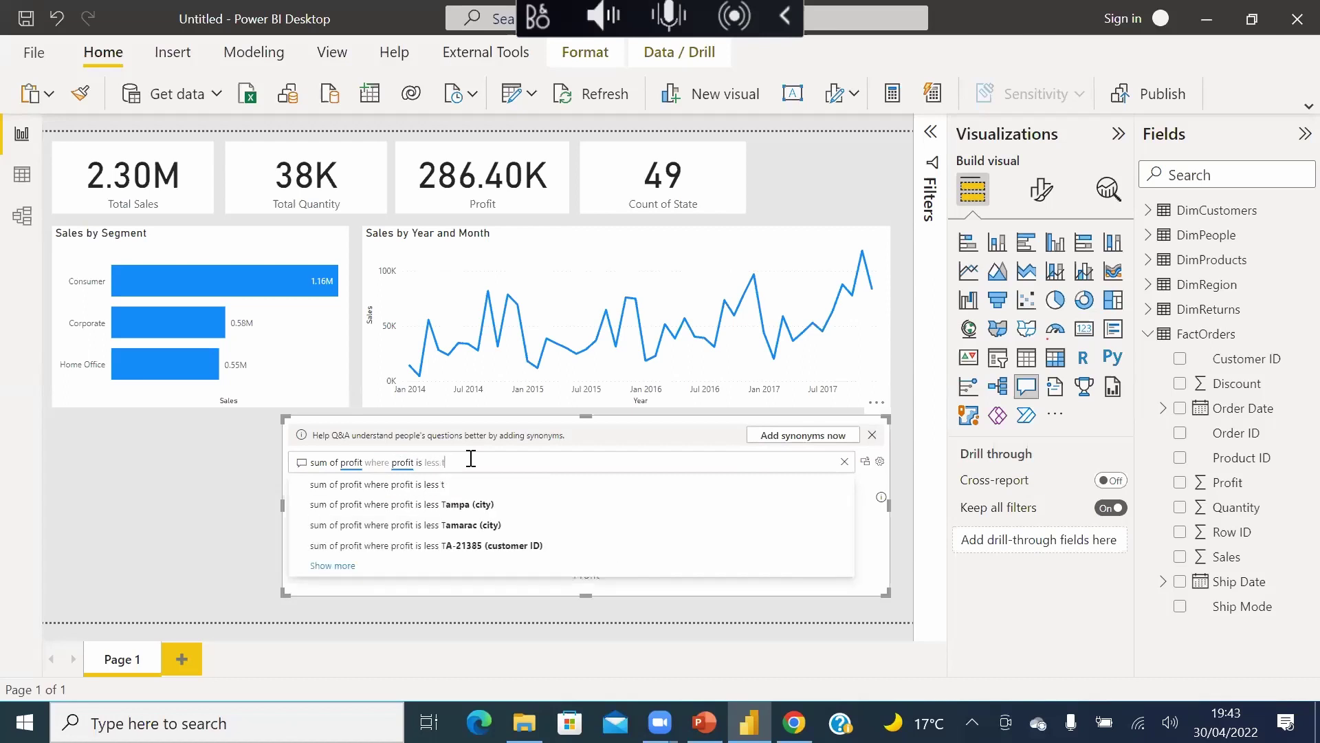
type("hen")
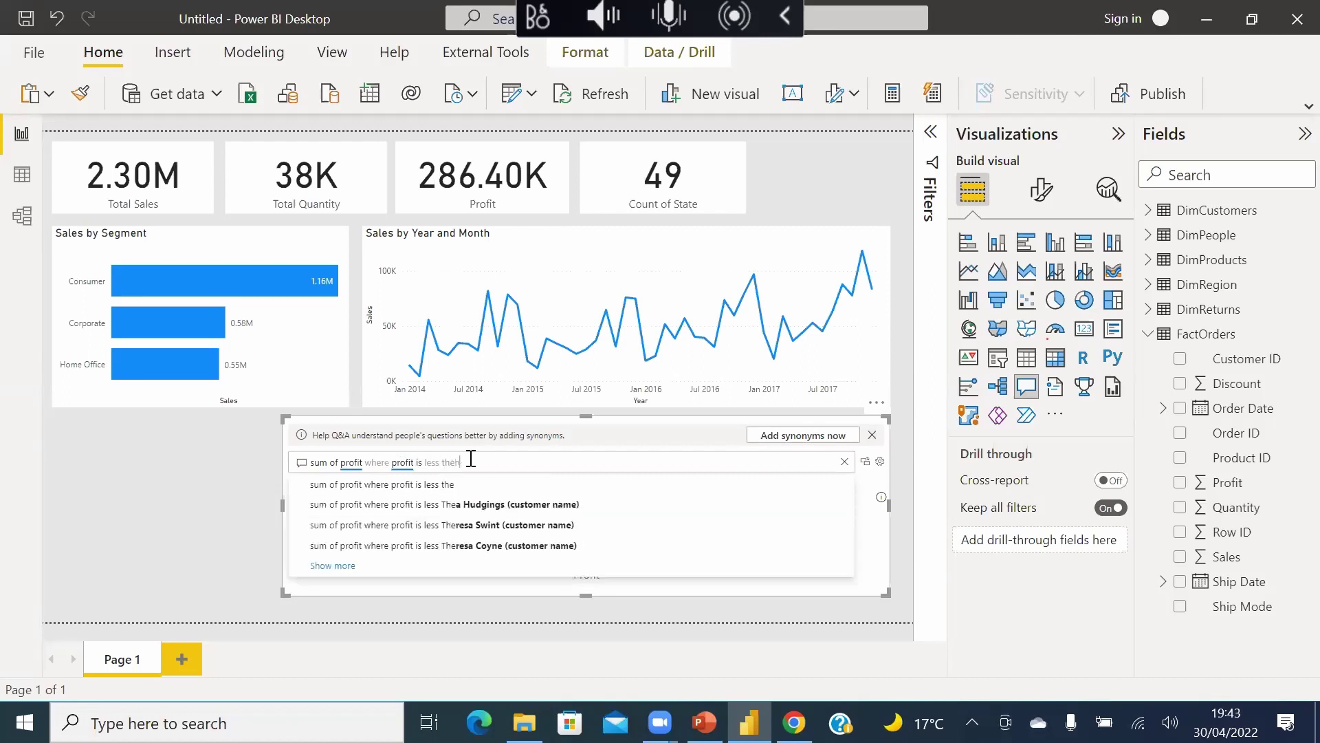
type(" zero")
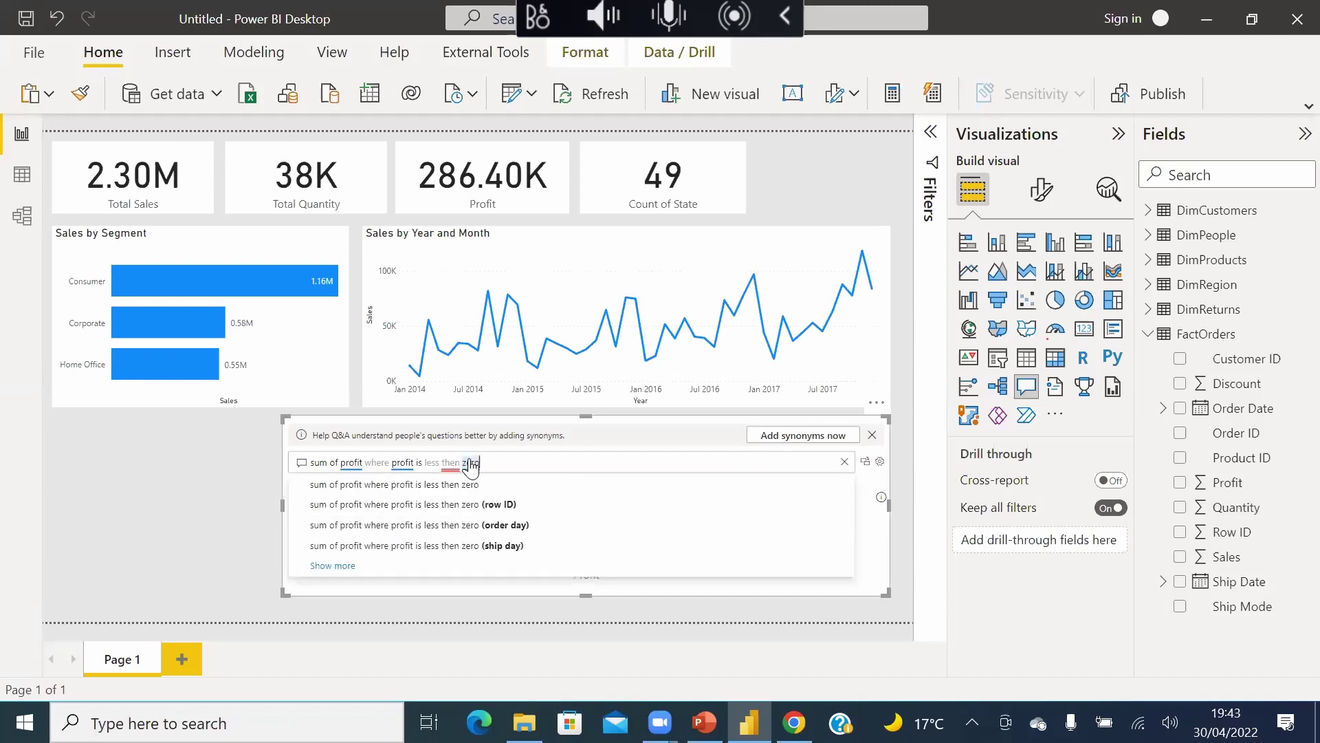
left_click(467, 490)
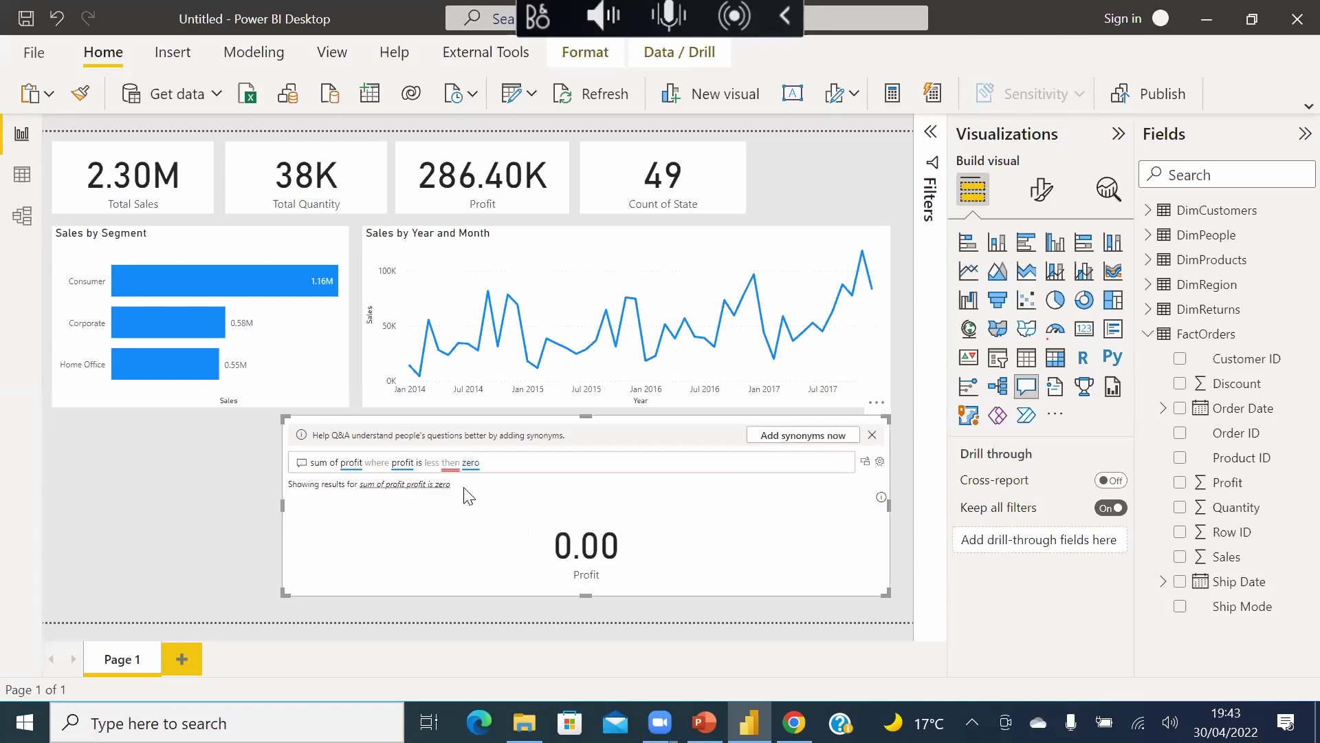
- Replace the word "zero" with 0 in the Q&A question
left_click(493, 464)
key("BackSpace")
key("BackSpace")
key("BackSpace")
key("BackSpace")
type("0")
key("Return")
left_click(415, 465)
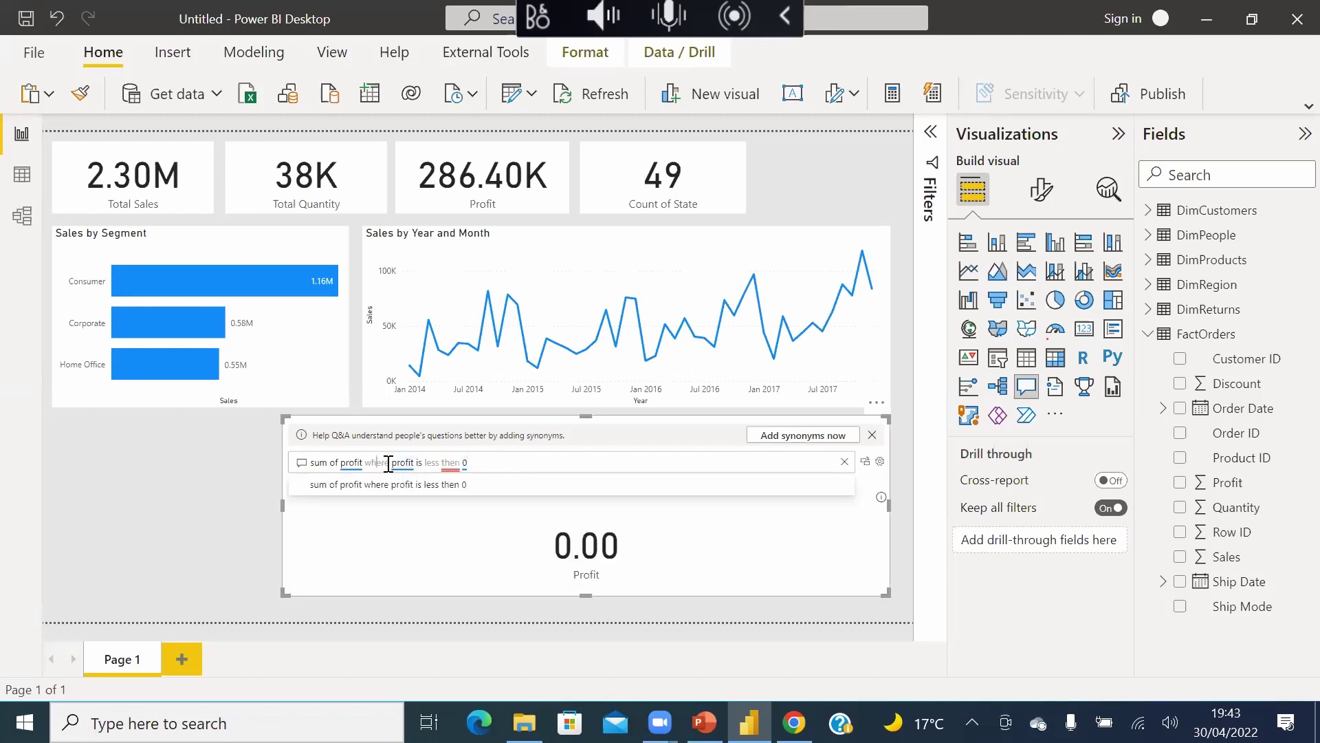
- Try the Q&A question without the word "is", and put the word back
left_click(423, 463)
key("BackSpace")
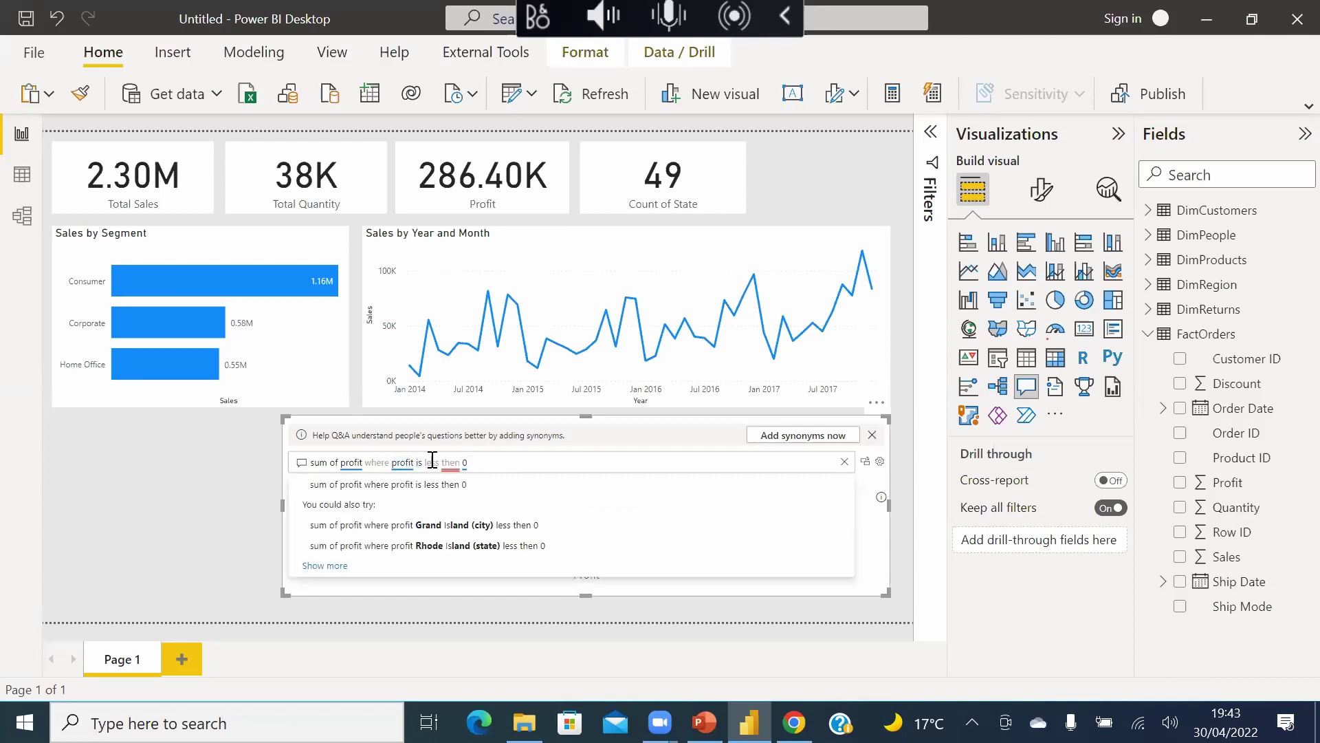
key("BackSpace")
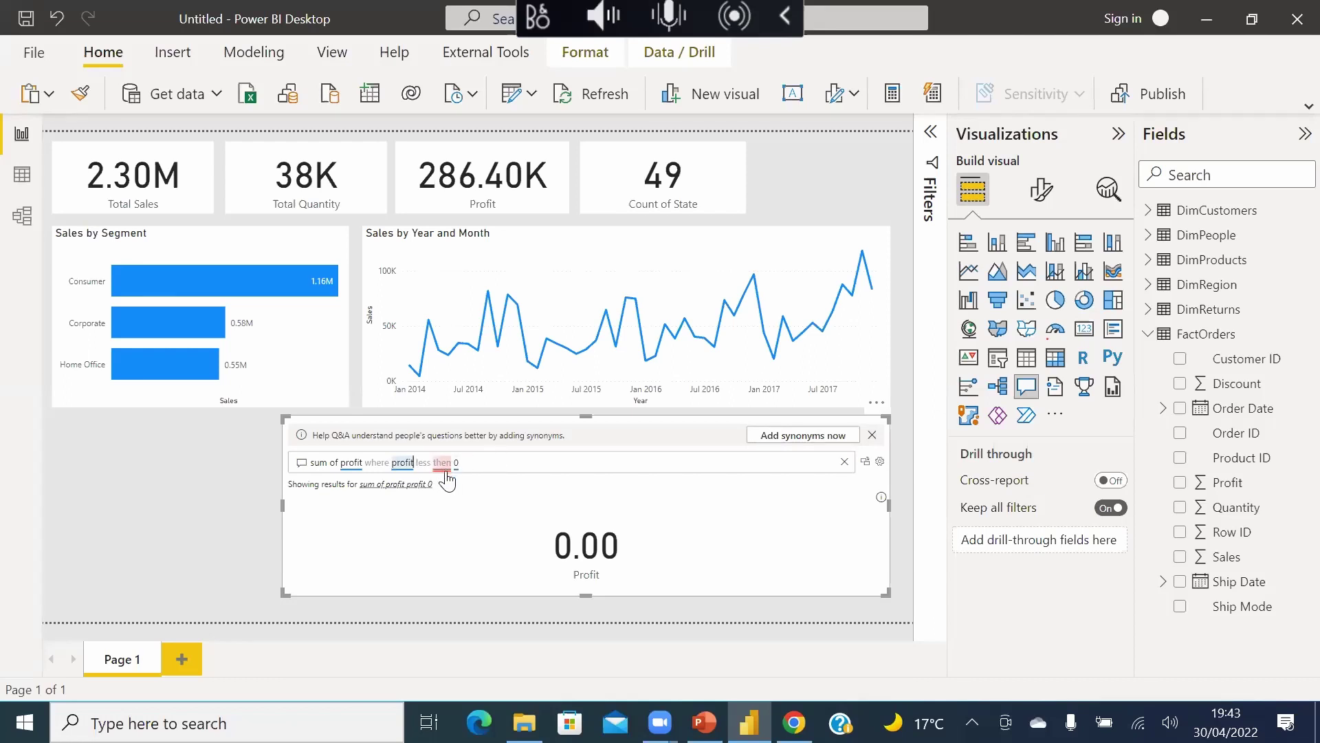
type("is")
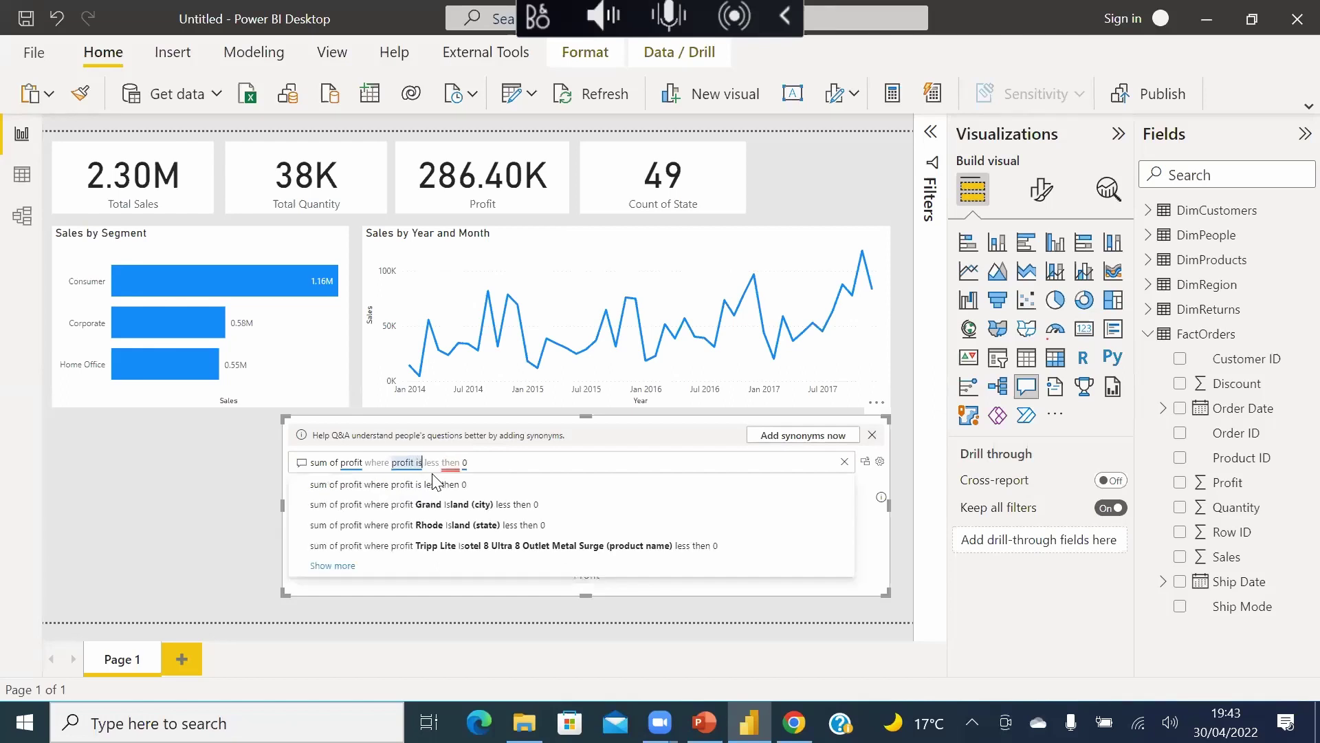
- Correct the Q&A question to read "sum of profit where profit is less than 0"
left_click(493, 458)
key("BackSpace")
key("BackSpace")
key("BackSpace")
key("BackSpace")
type("an 0")
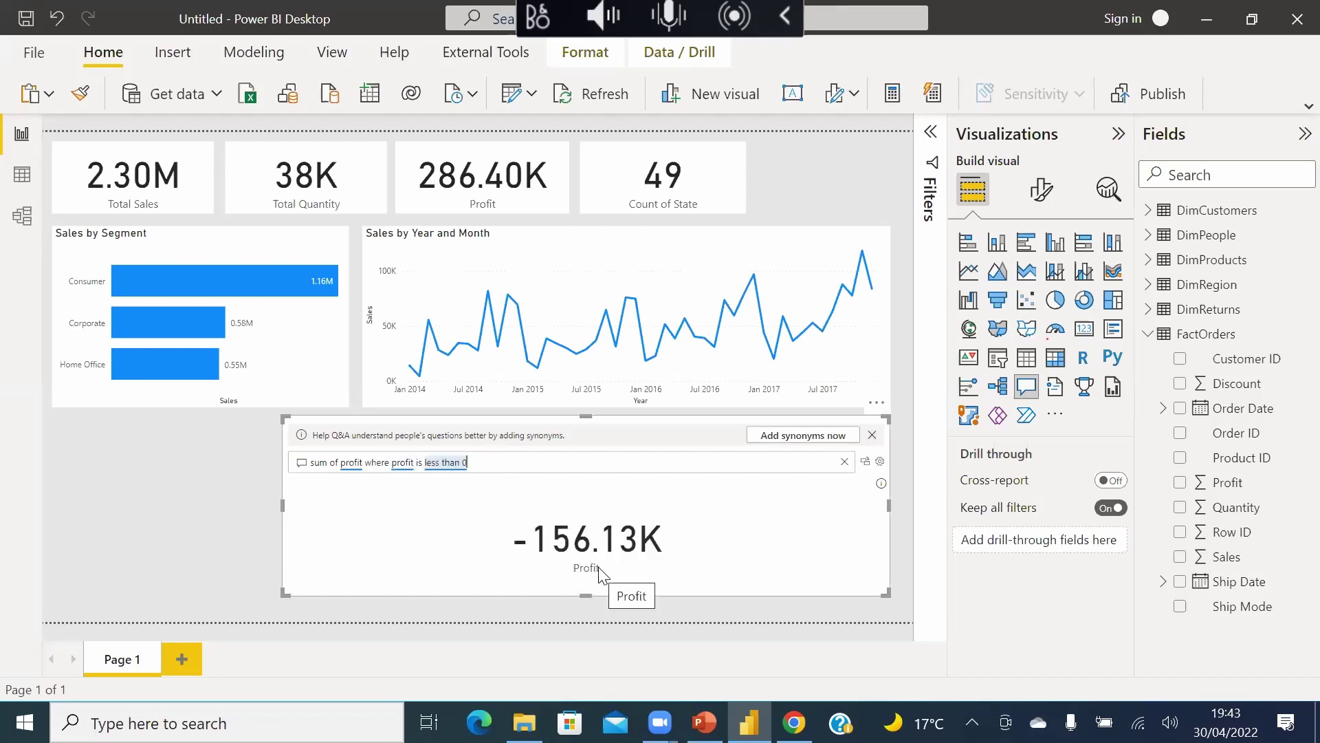
- Convert the Q&A answer into a standard card, shrink it and move it to the end of the card row
left_click(245, 528)
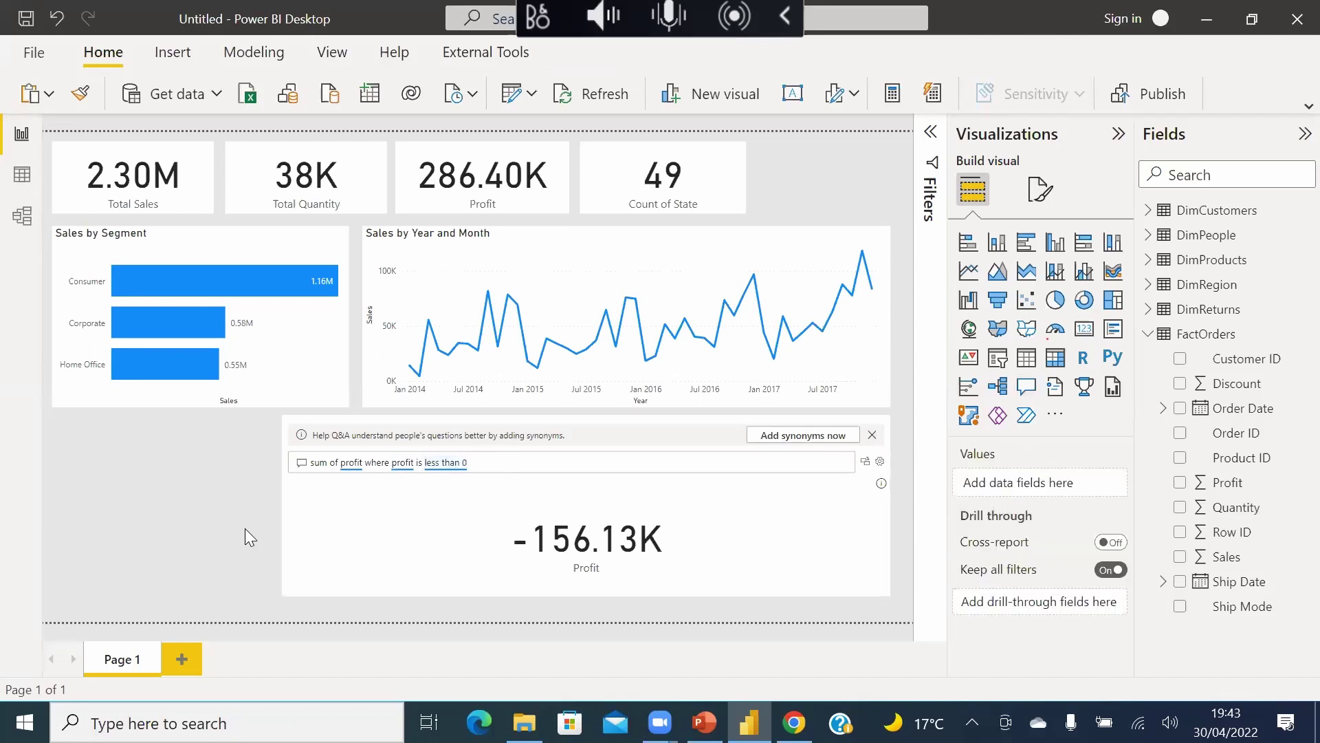
left_click(482, 177)
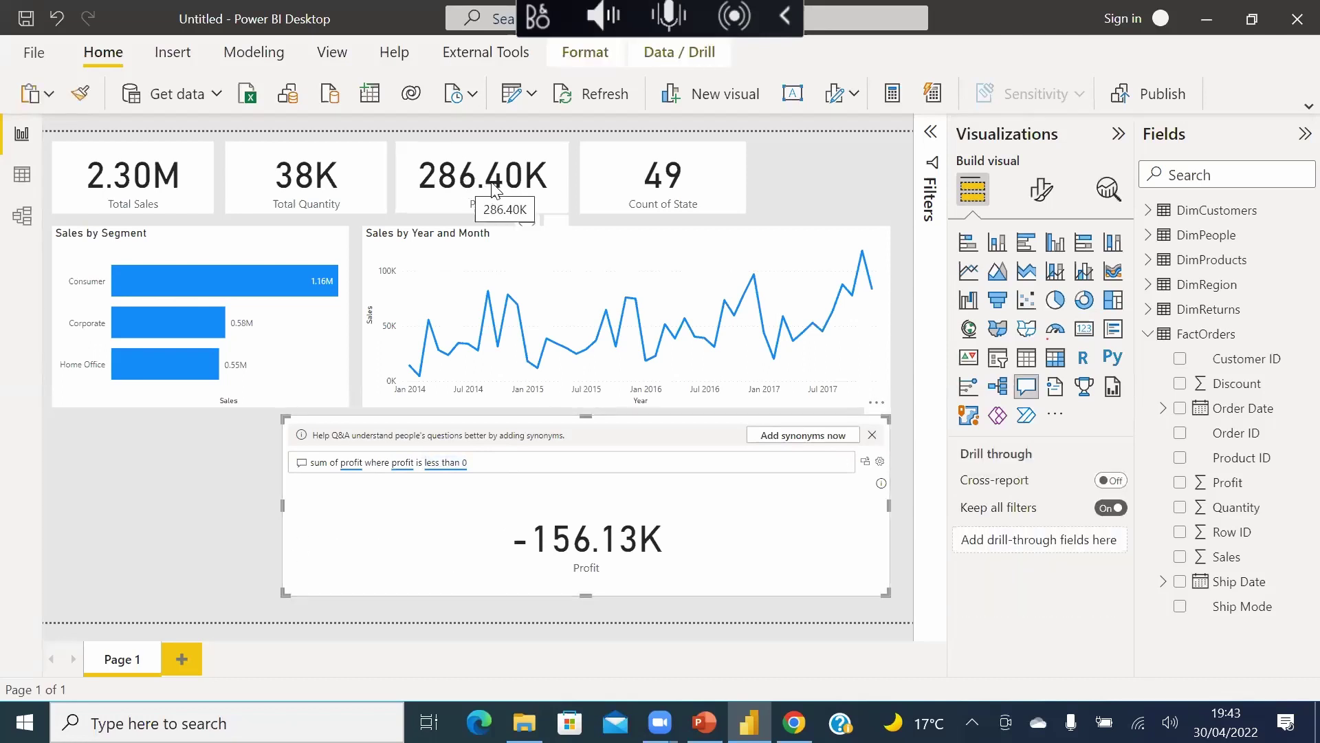
left_click(538, 542)
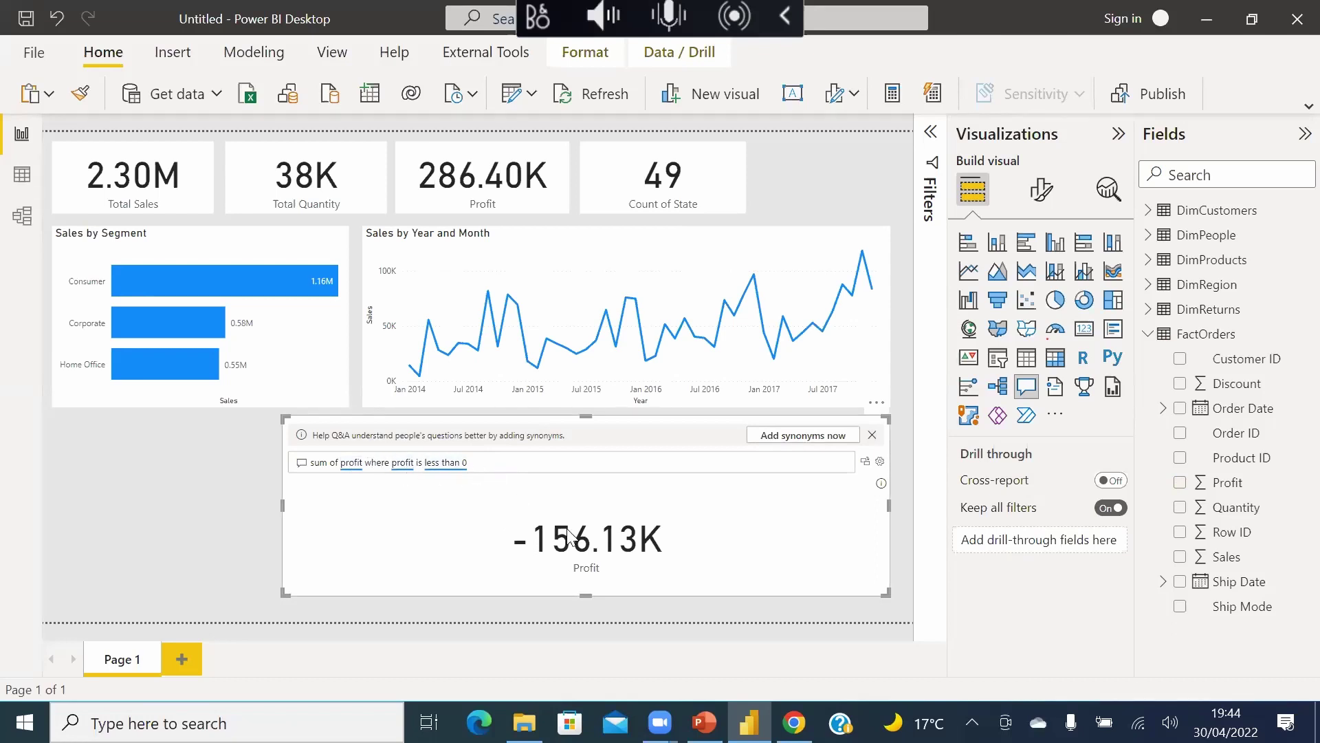
left_click(866, 468)
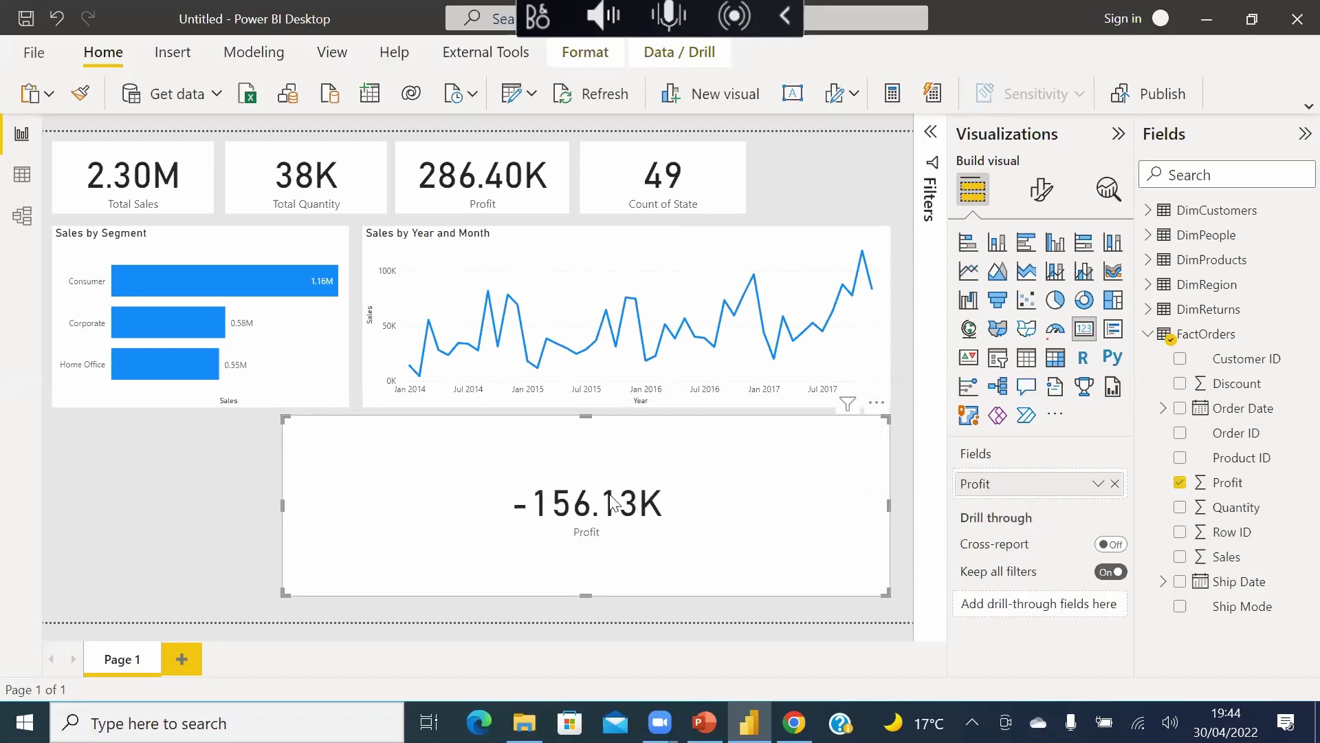
left_click_drag(285, 419, 706, 429)
left_click_drag(706, 592, 762, 198)
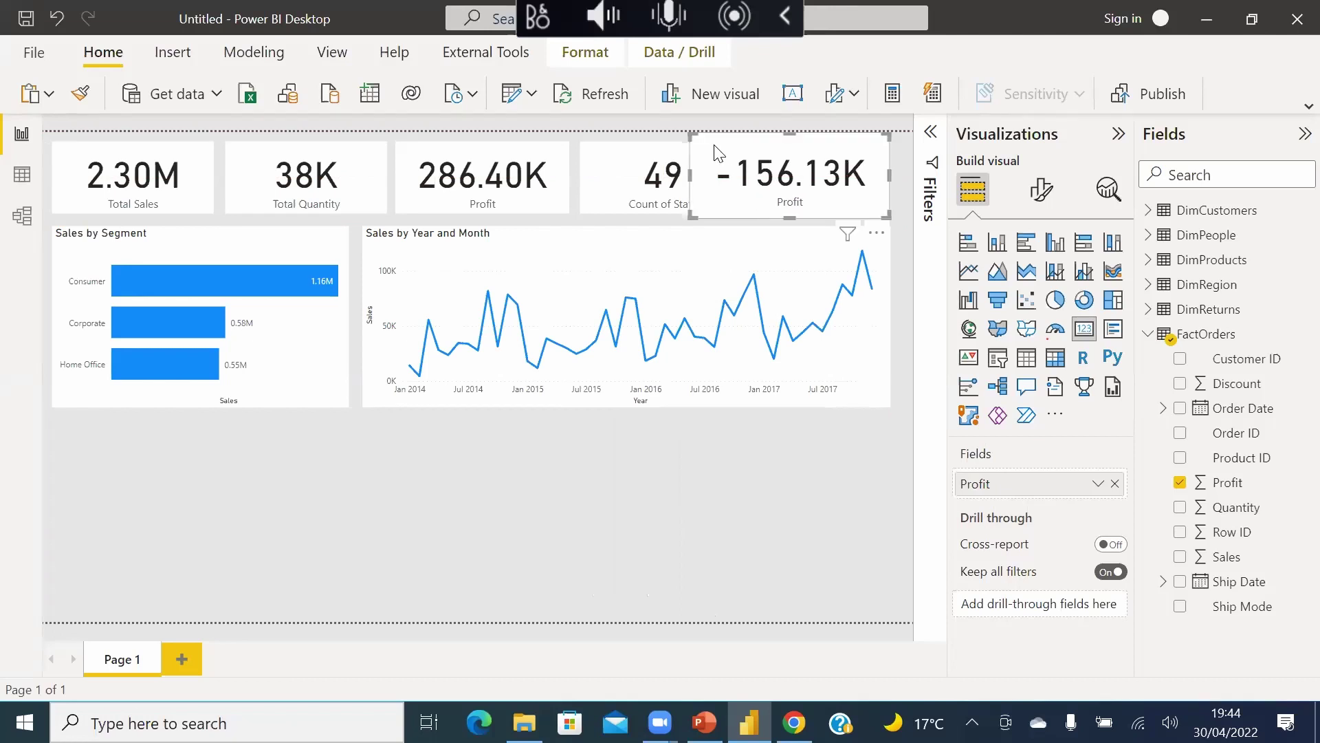
- Delete the Count of State card and fit the negative profit card into its place beside the Profit card
left_click_drag(695, 132, 756, 142)
key("Delete")
left_click(812, 180)
left_click_drag(755, 183, 624, 184)
left_click_drag(740, 177, 711, 204)
left_click_drag(845, 179, 788, 188)
left_click(789, 197)
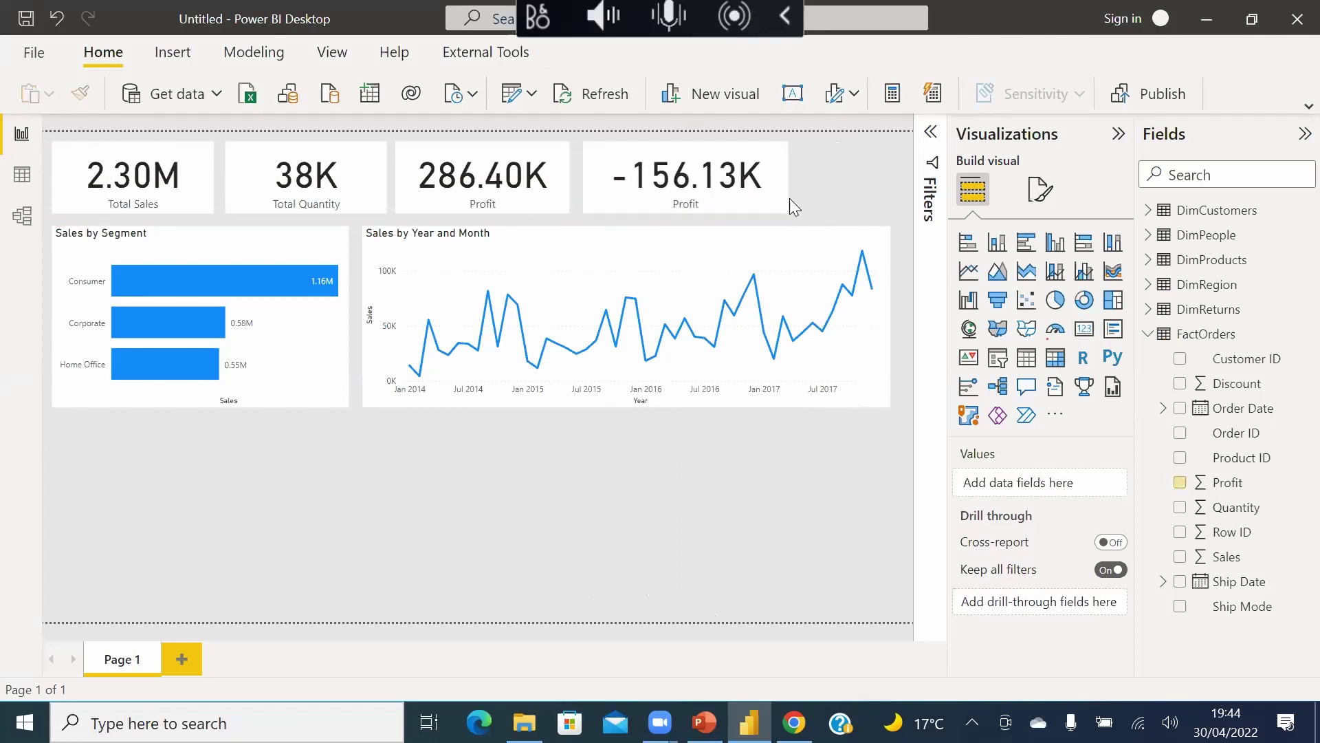
- Add a Q&A visual to the empty canvas area and ask "sum of profit where profit is greater than 0"
left_click(493, 200)
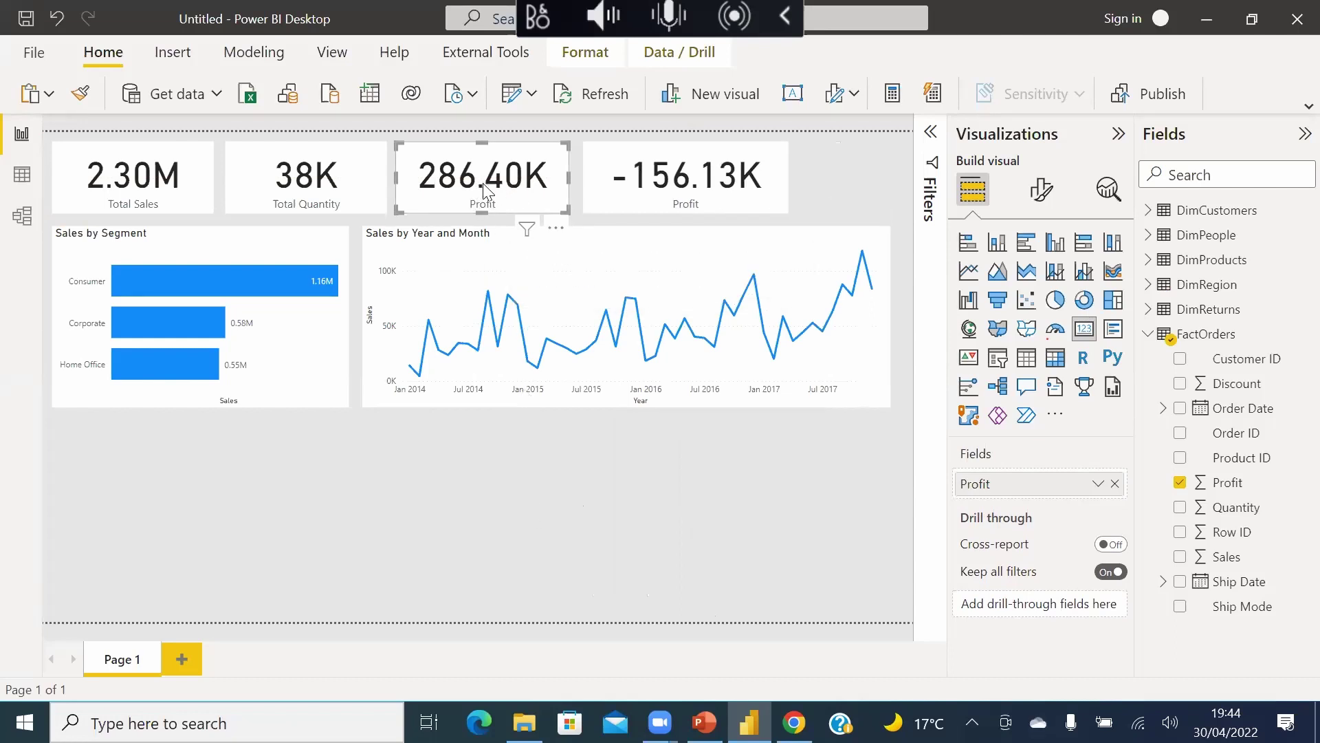
double_click(496, 496)
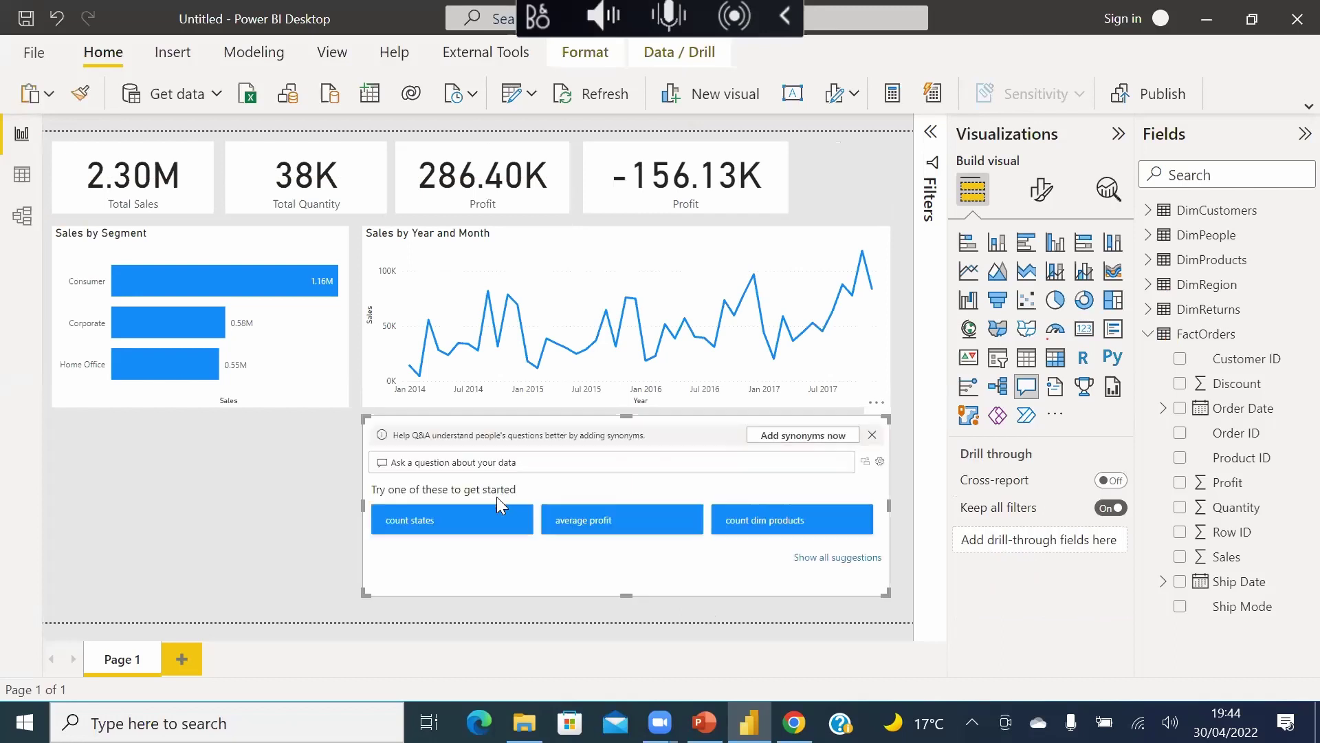
left_click(513, 463)
type("su")
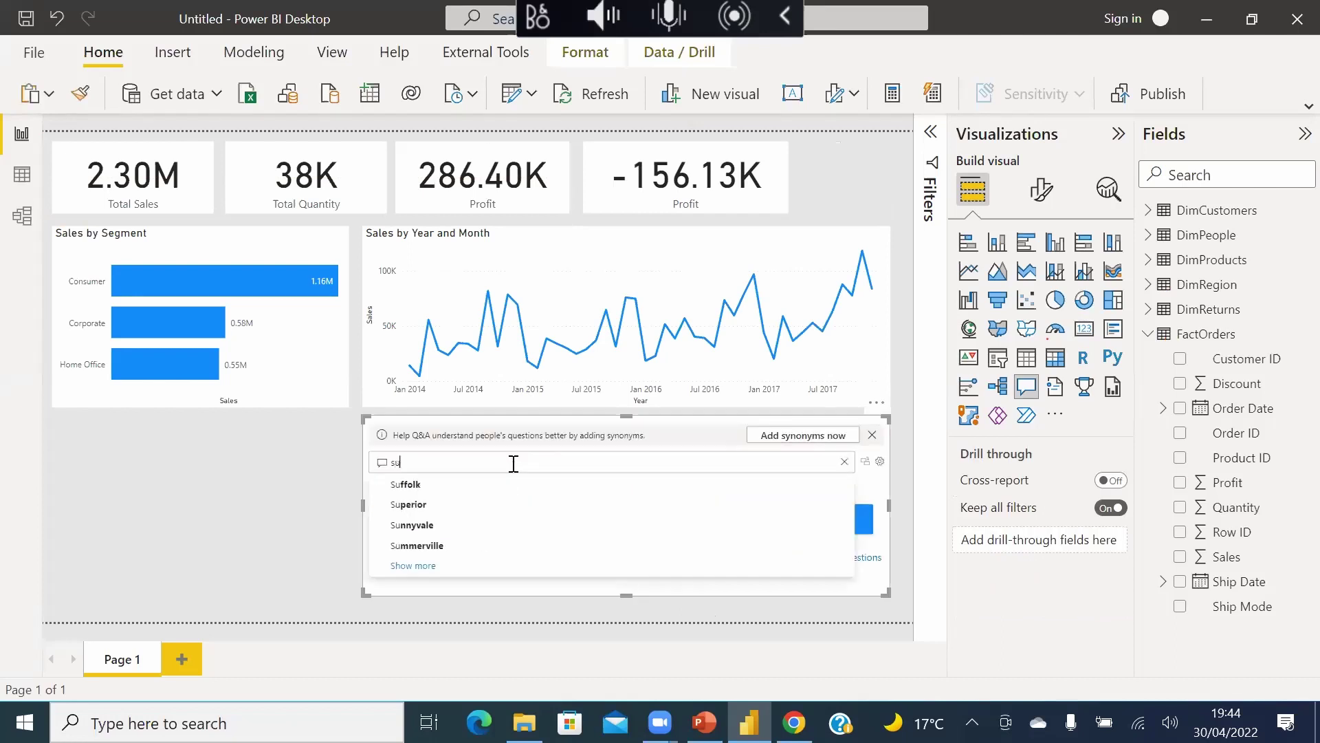
type("m of profit")
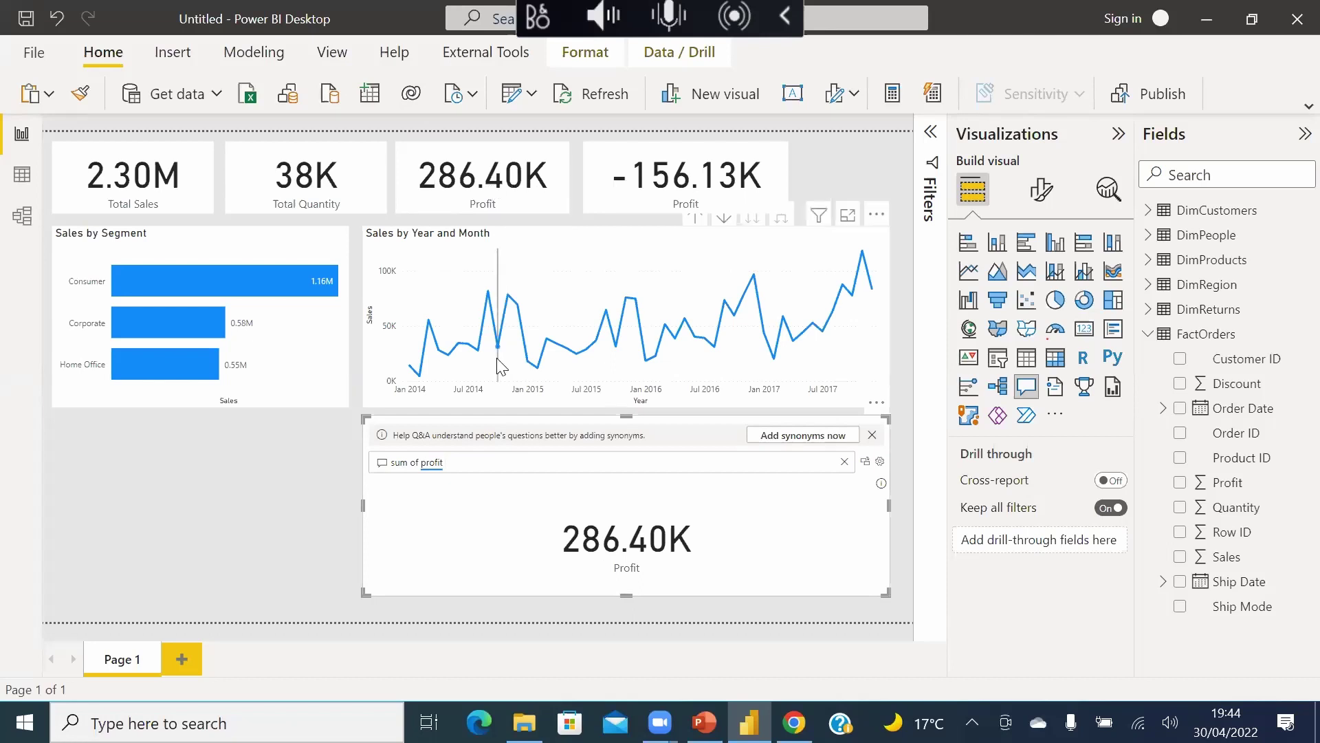
type("where")
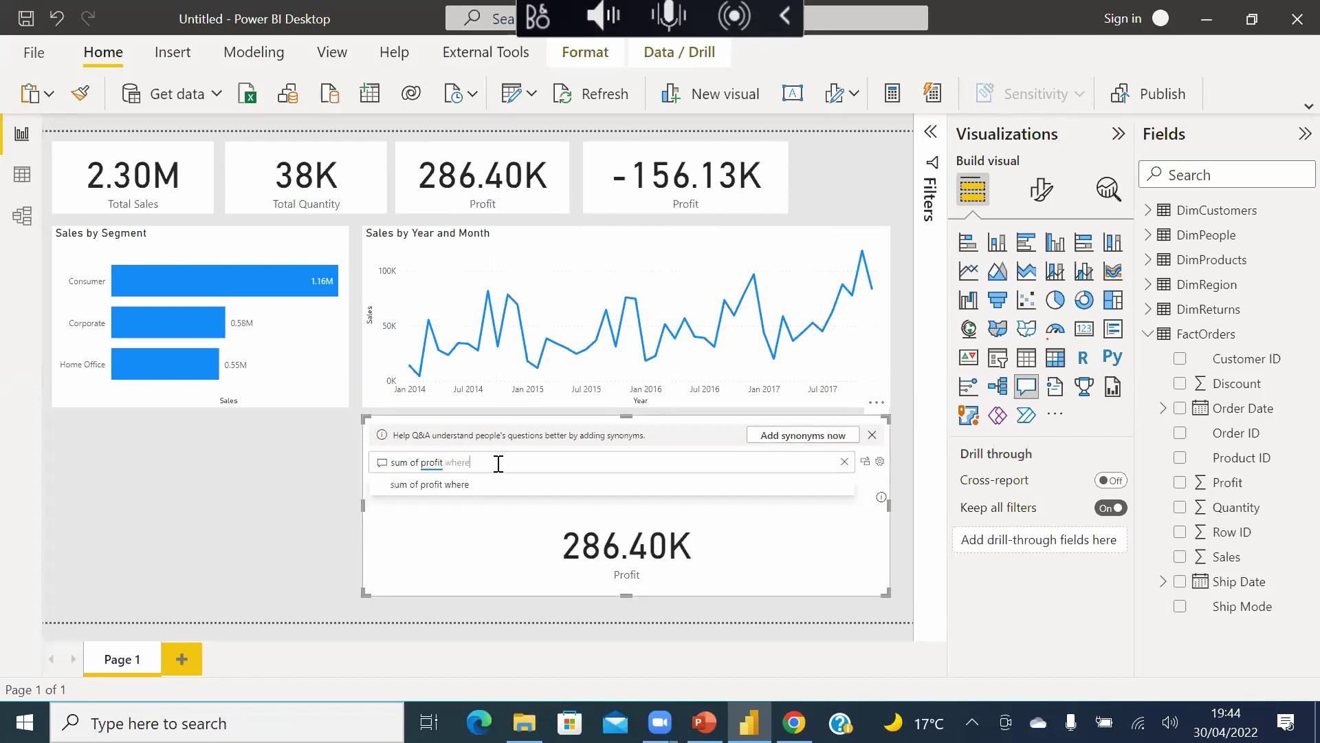
type(" profit is gr")
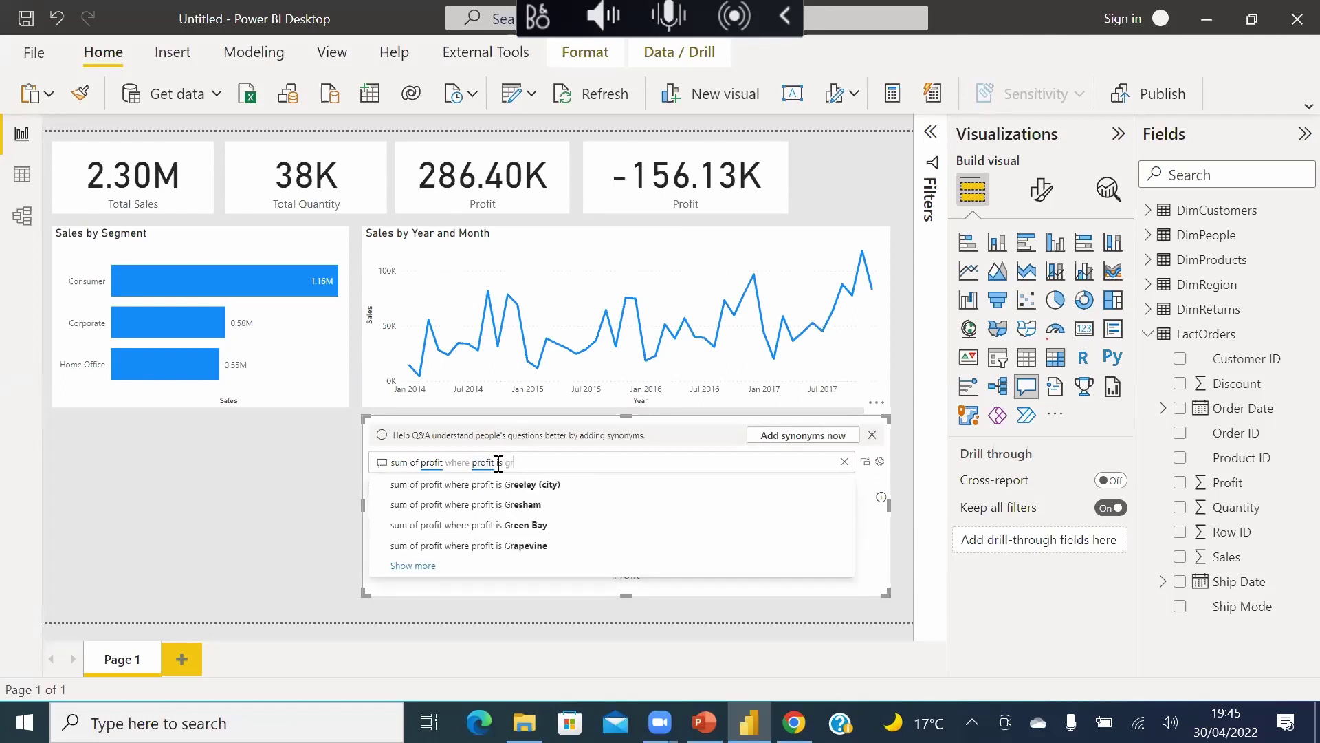
type("eater than 0")
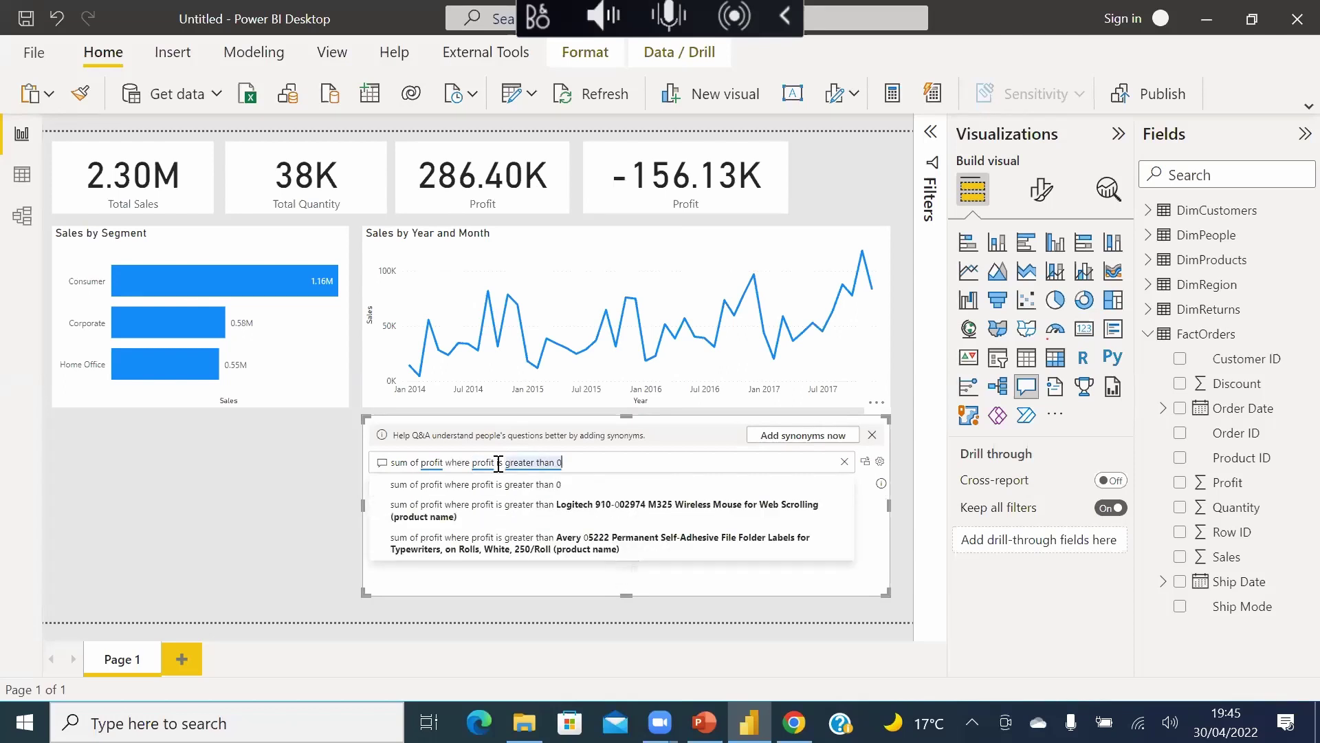
key("Return")
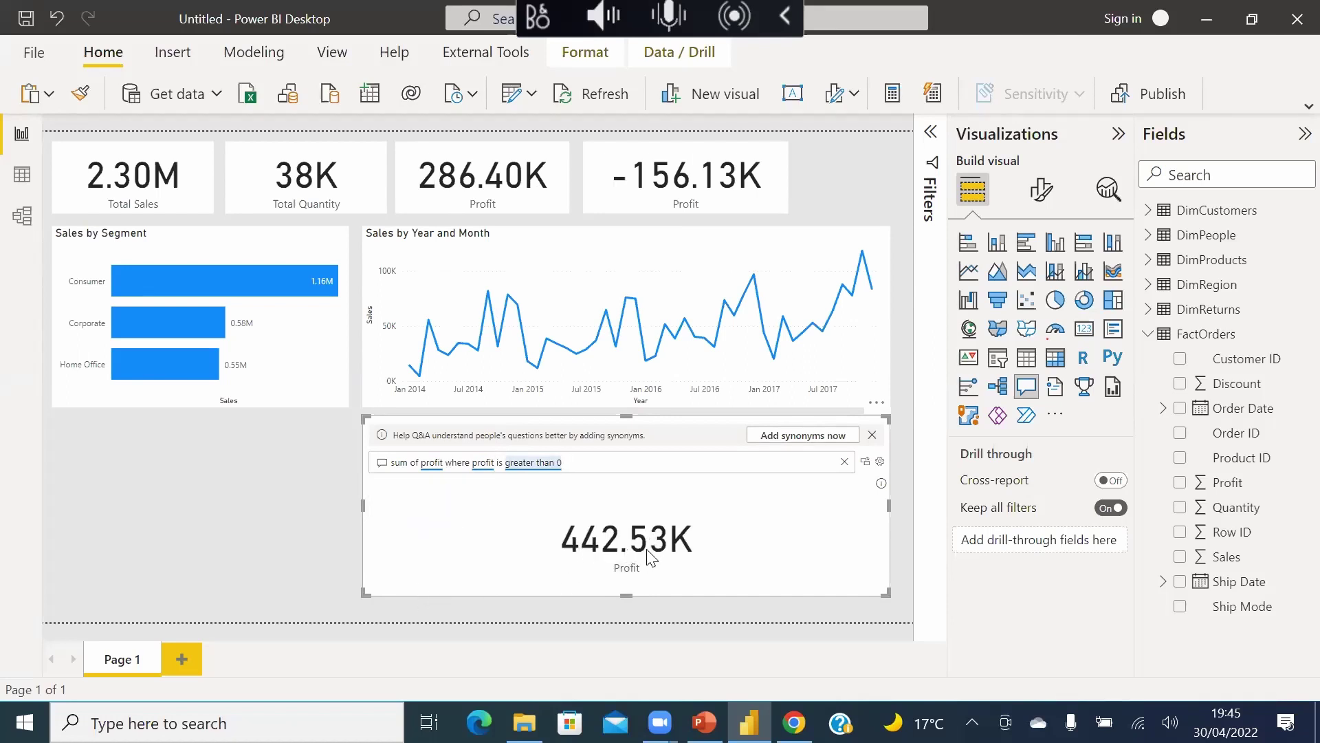
left_click(684, 182)
left_click(643, 568)
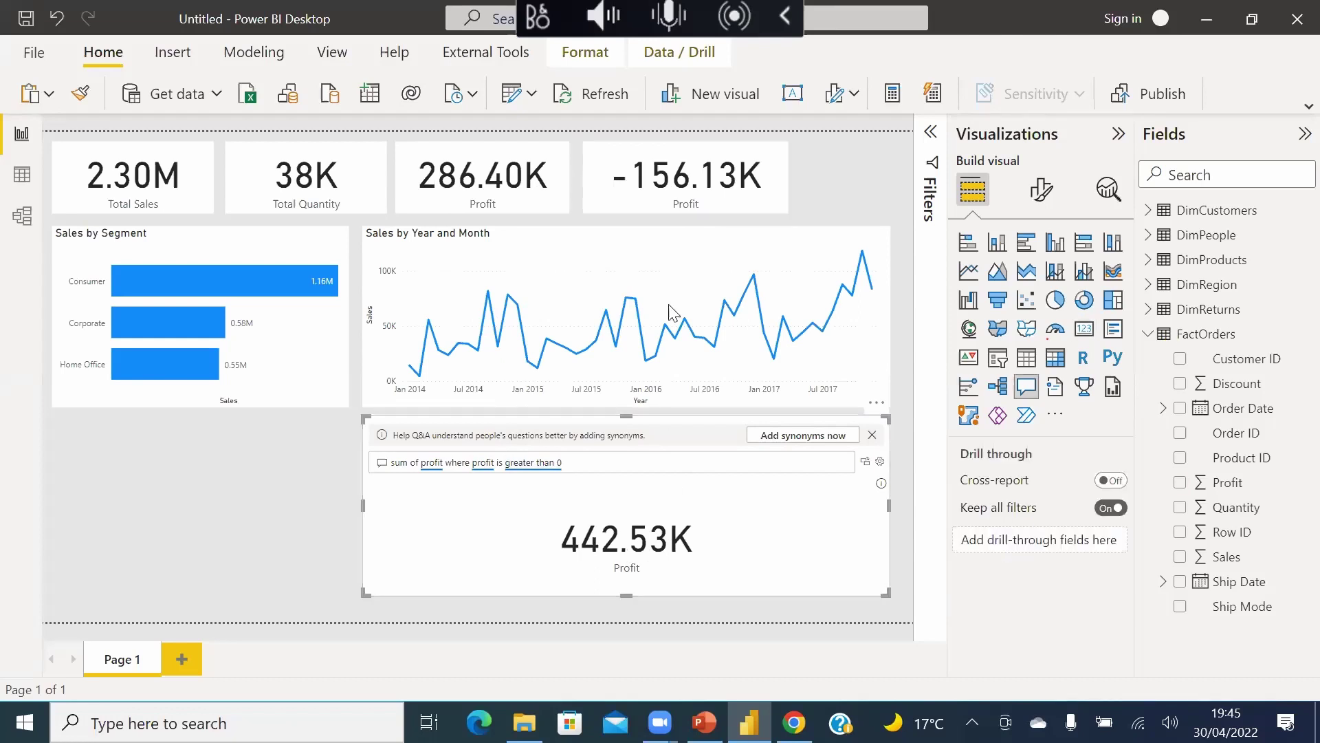
left_click(674, 193)
left_click(642, 539)
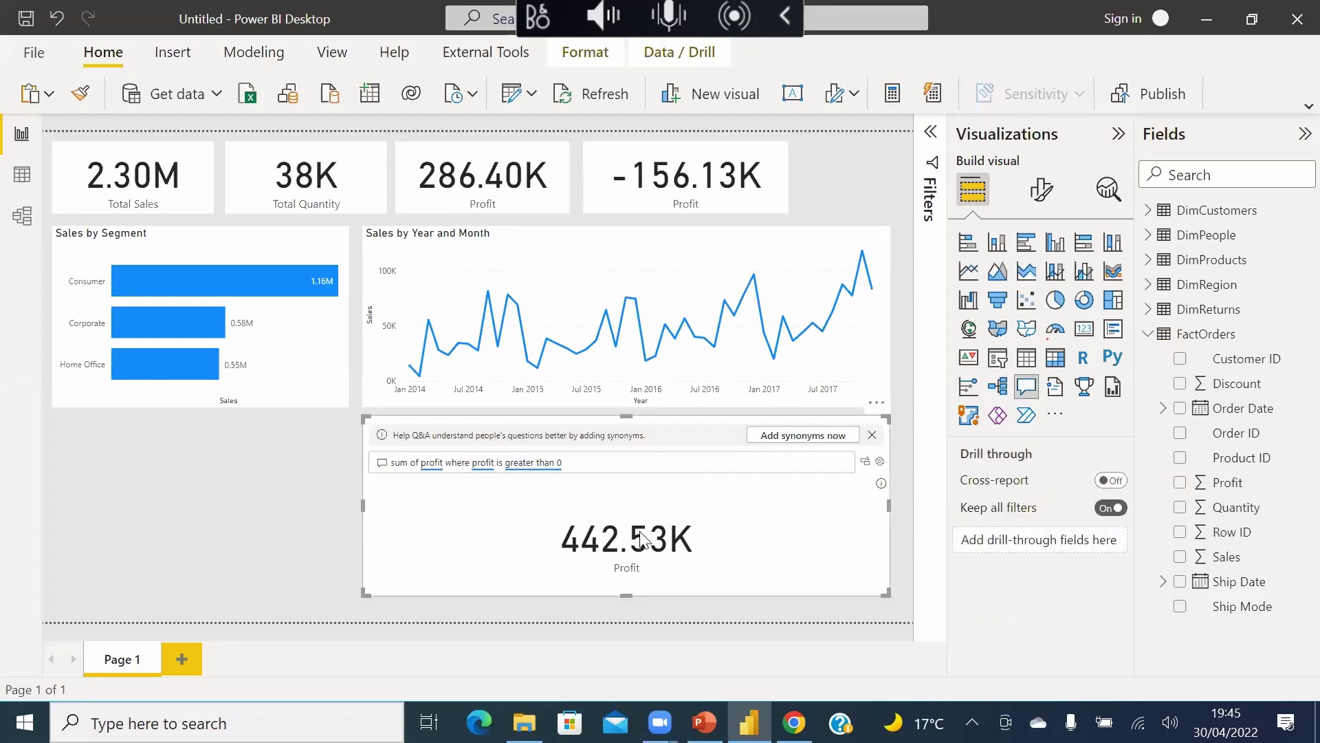
left_click(688, 180)
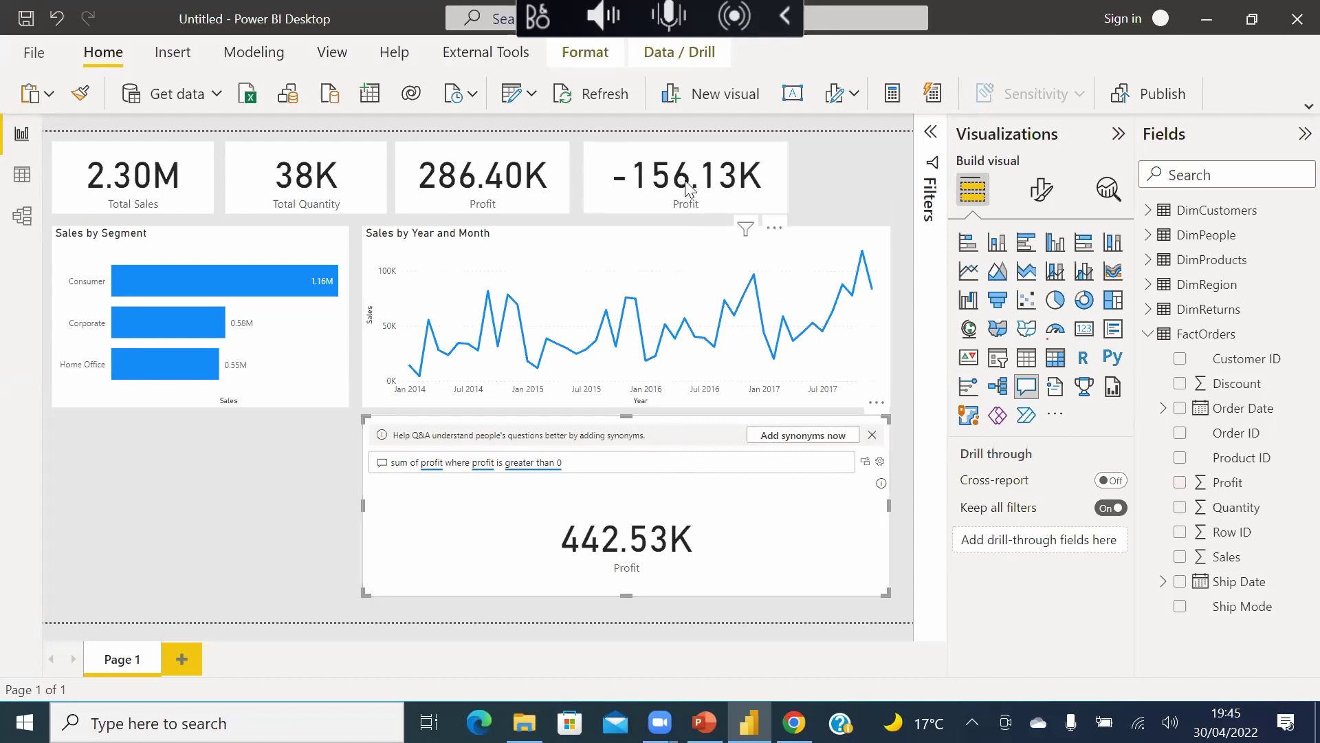
- Replace the 286.40K Profit card with the Q&A answer converted to a standard card, and move the negative profit card close beside it
left_click(531, 209)
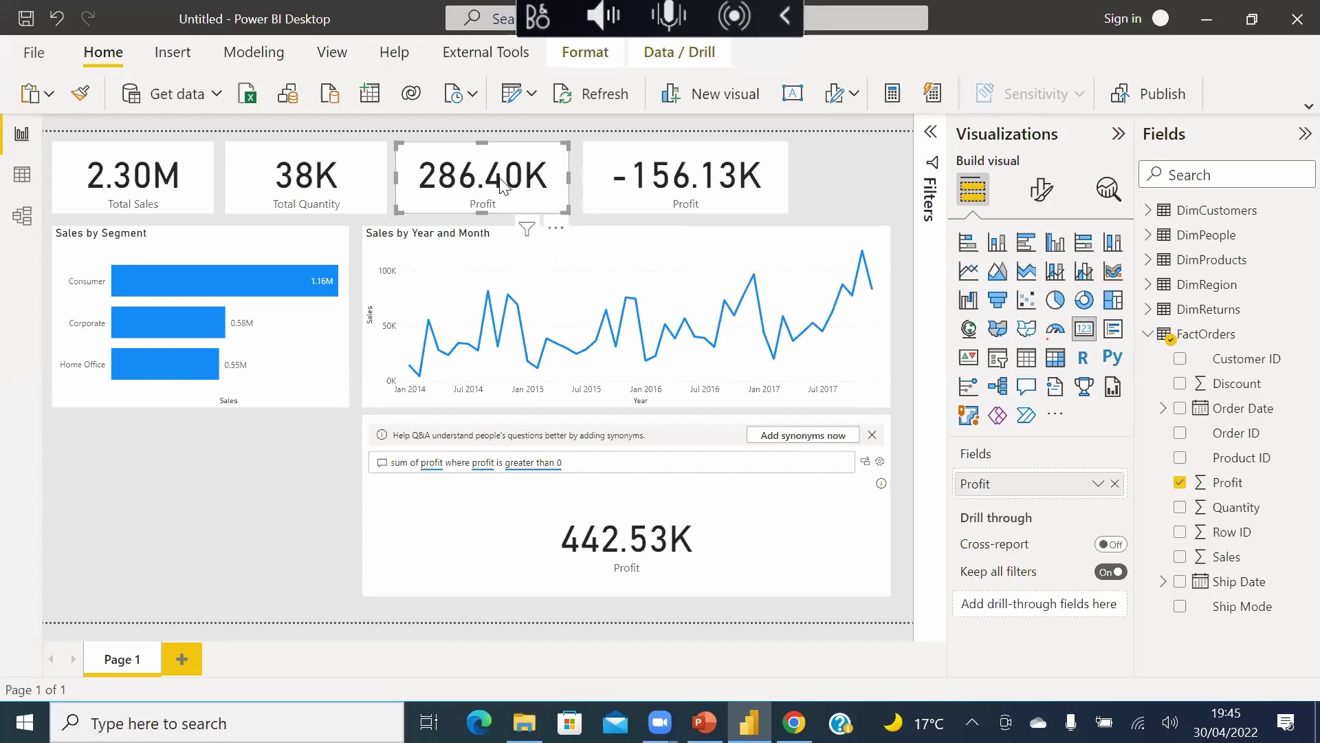
key("Delete")
left_click(874, 475)
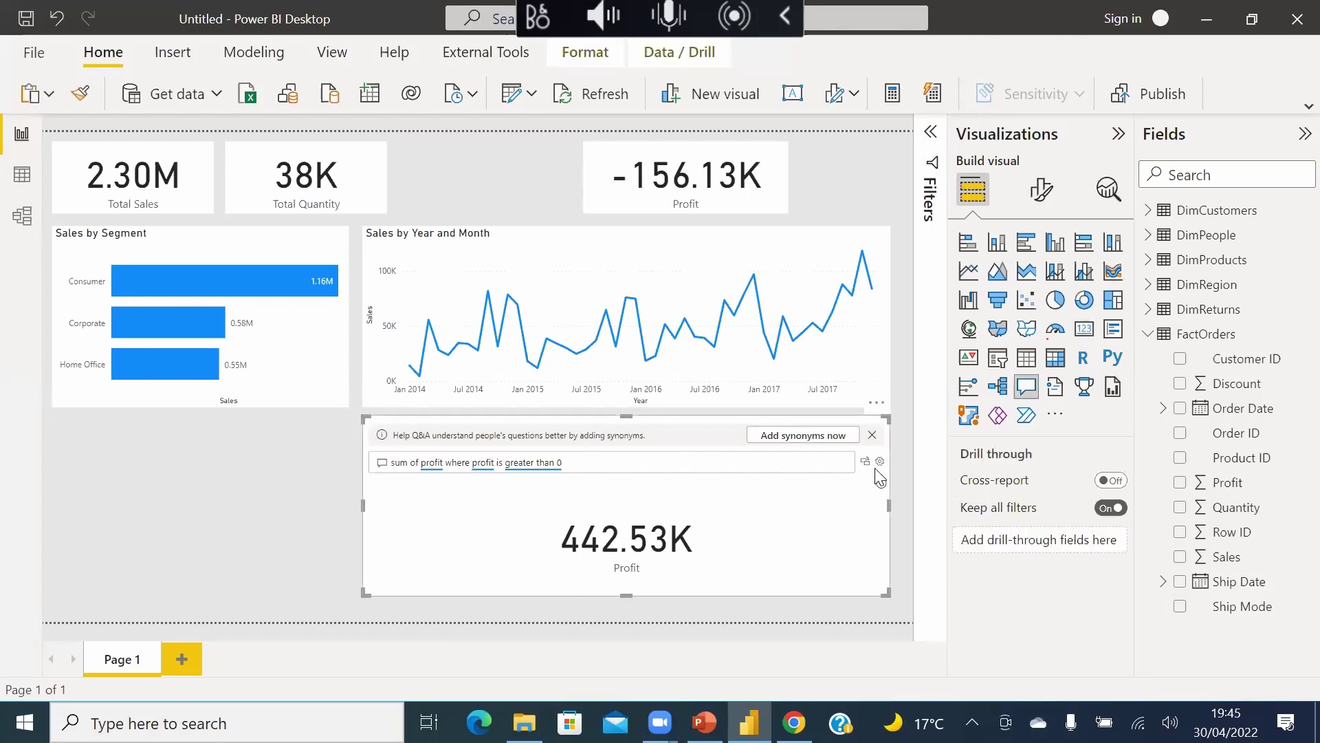
left_click(865, 460)
left_click_drag(886, 592, 492, 184)
left_click_drag(648, 197, 636, 199)
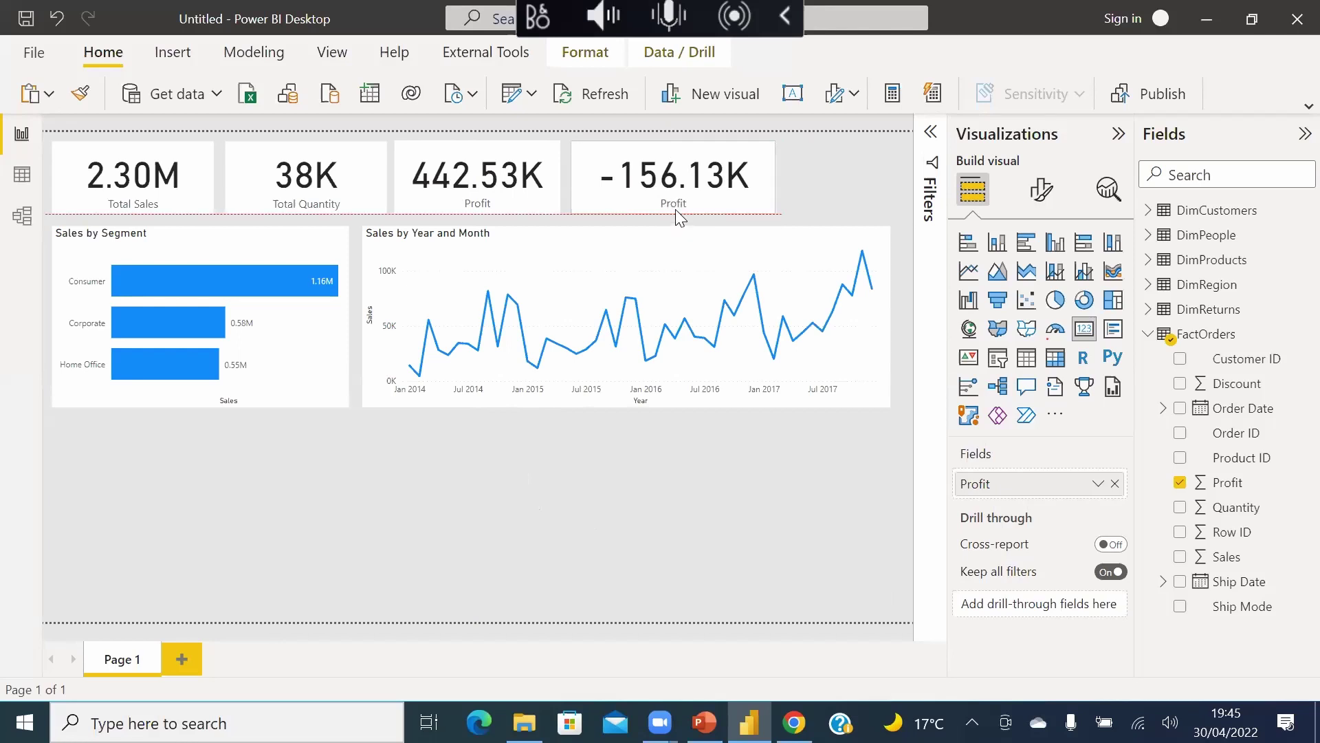
left_click(783, 196)
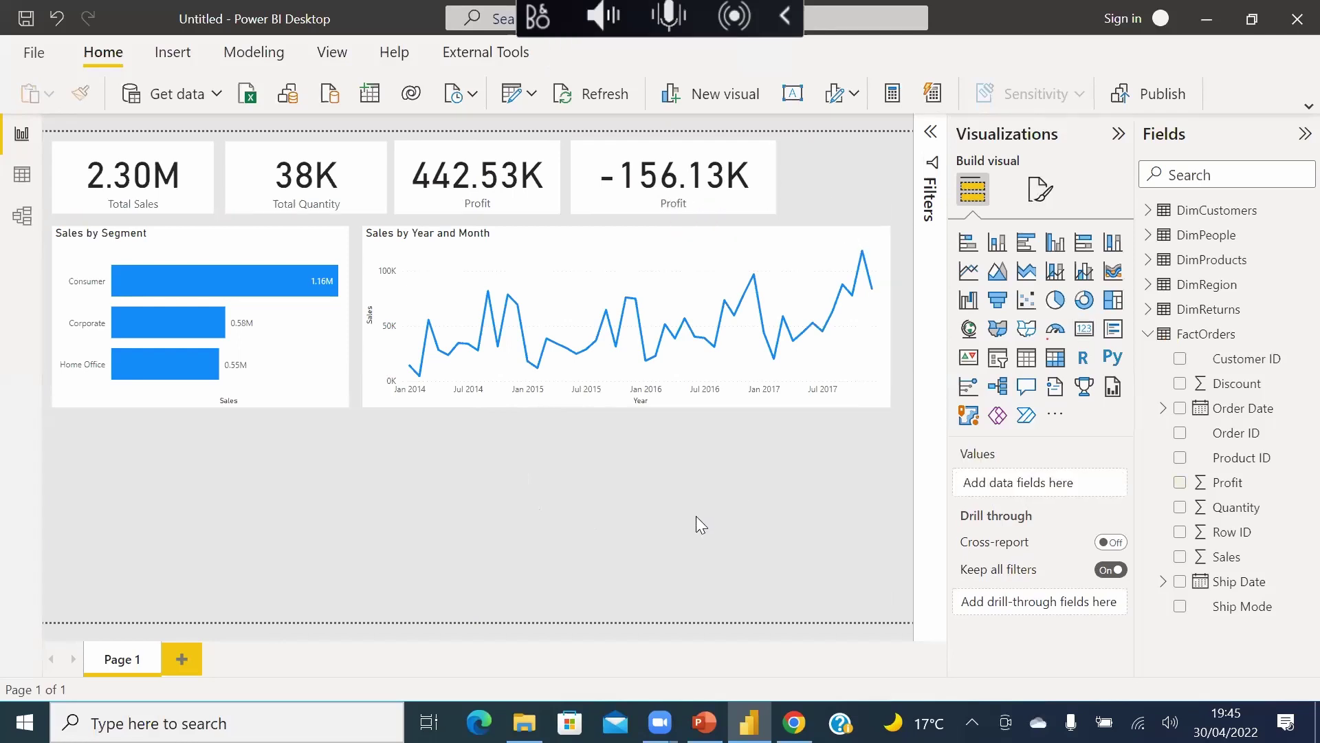
- Add another Q&A visual below the line chart and ask for "sum of sales by category"
double_click(393, 468)
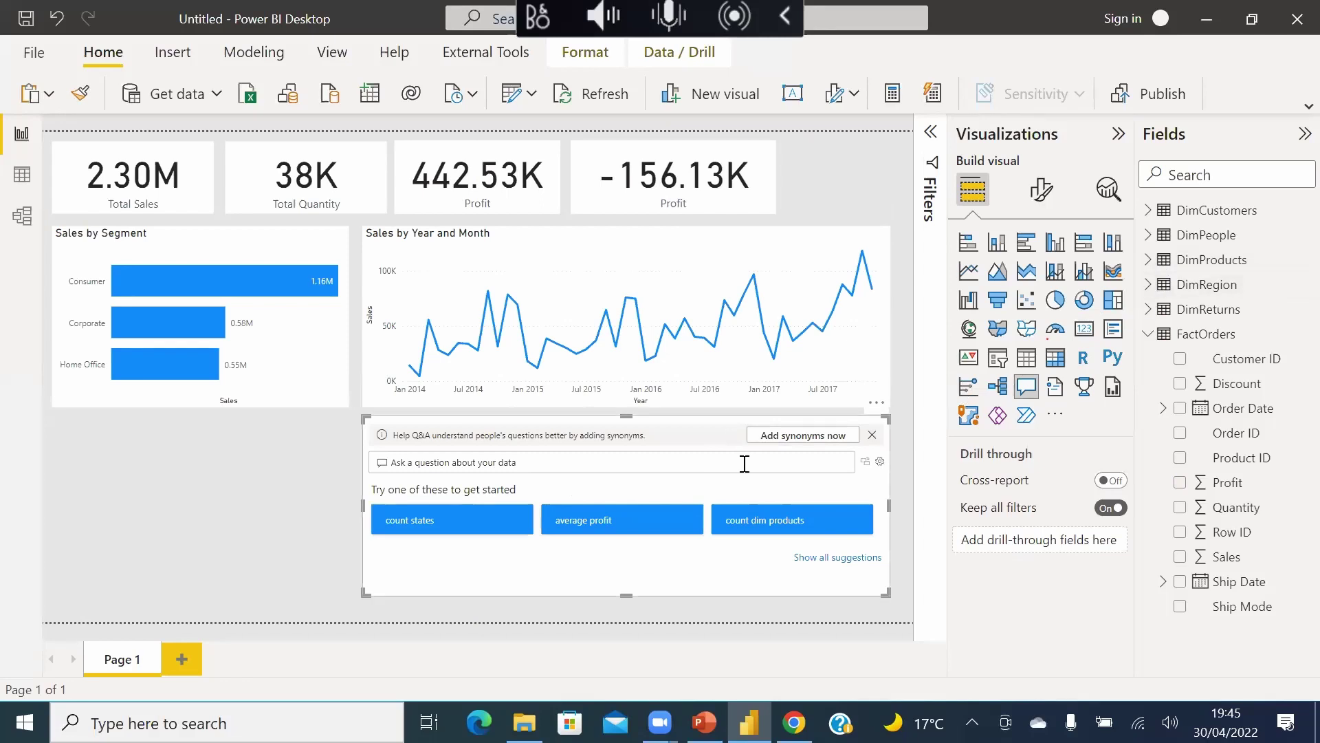
left_click(1146, 262)
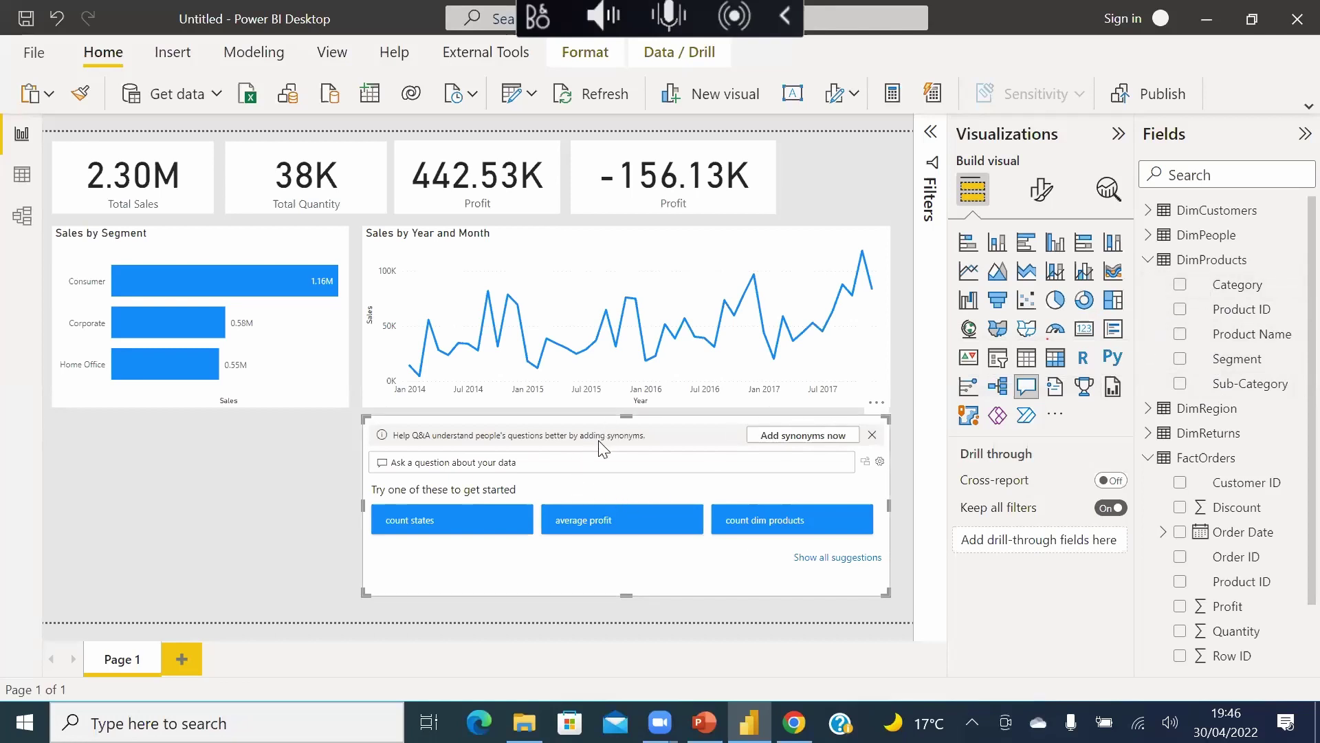
left_click(512, 463)
type("l")
key("BackSpace")
type("sum of sales by")
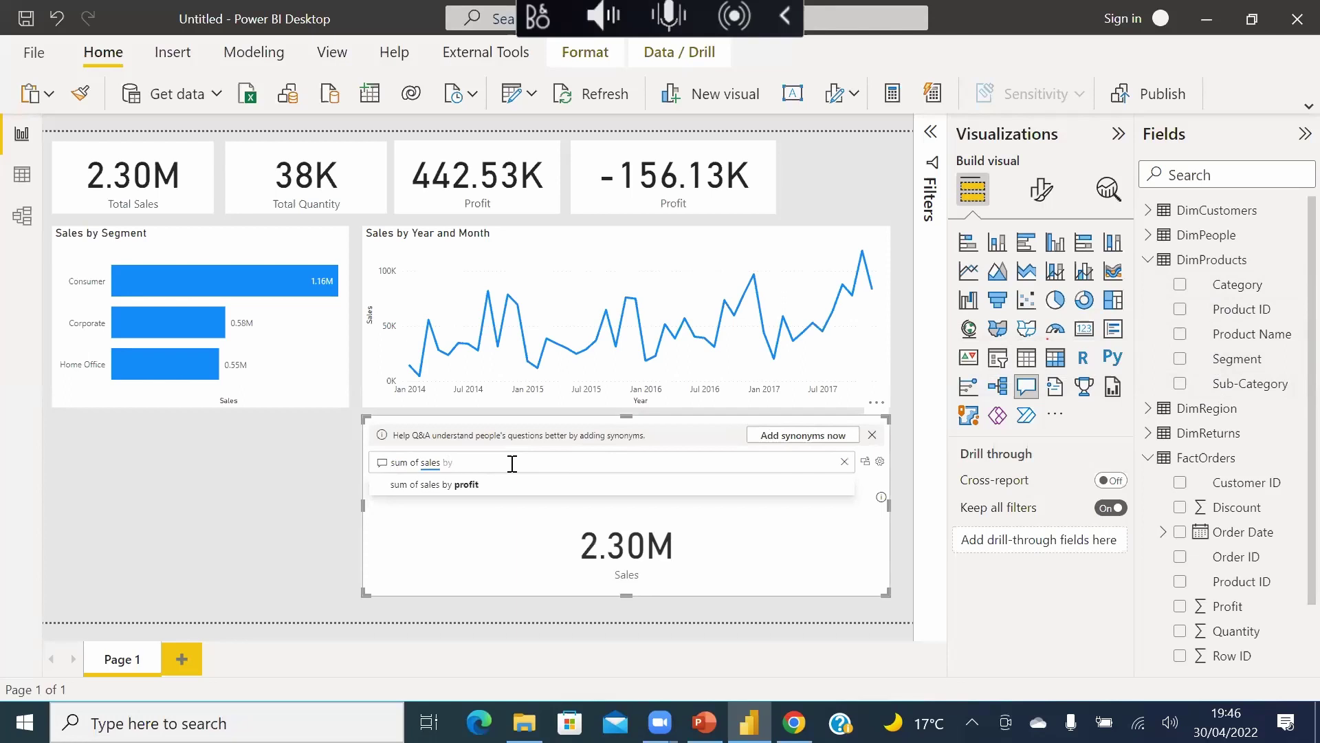
type(" cate")
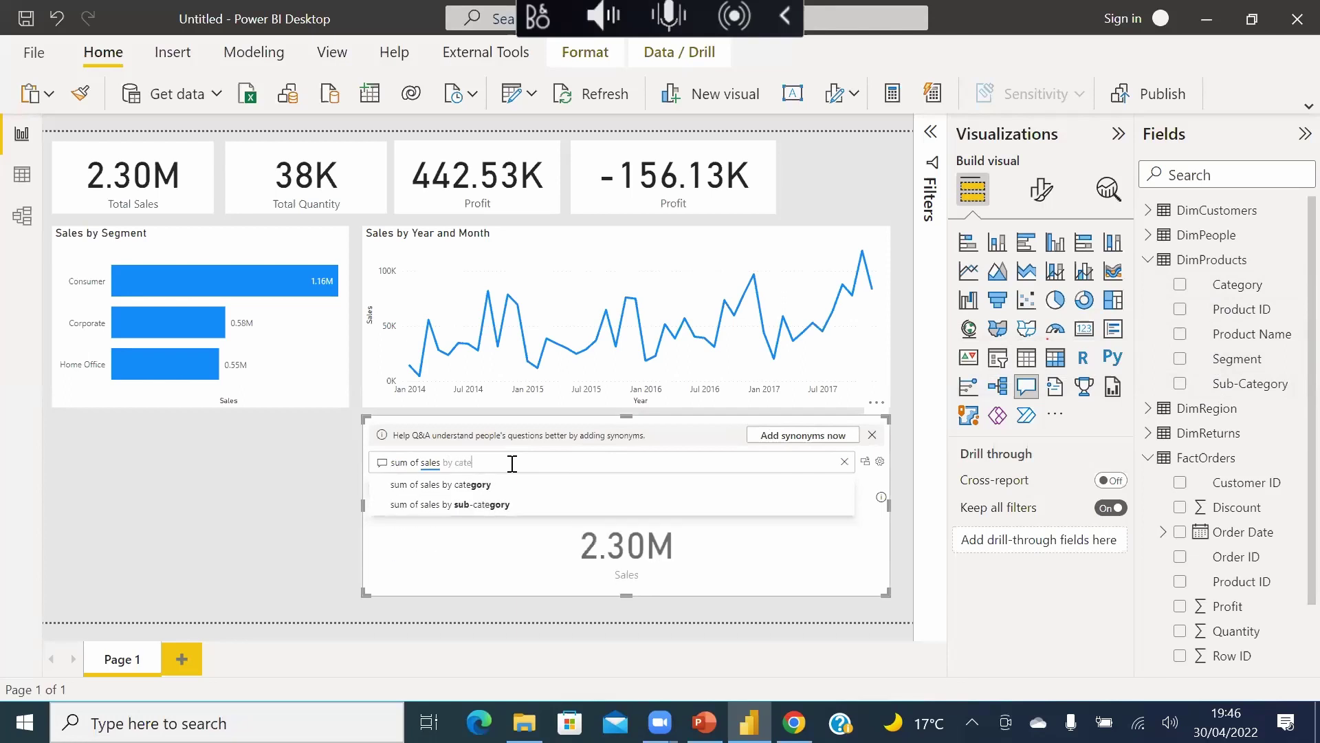
left_click(523, 485)
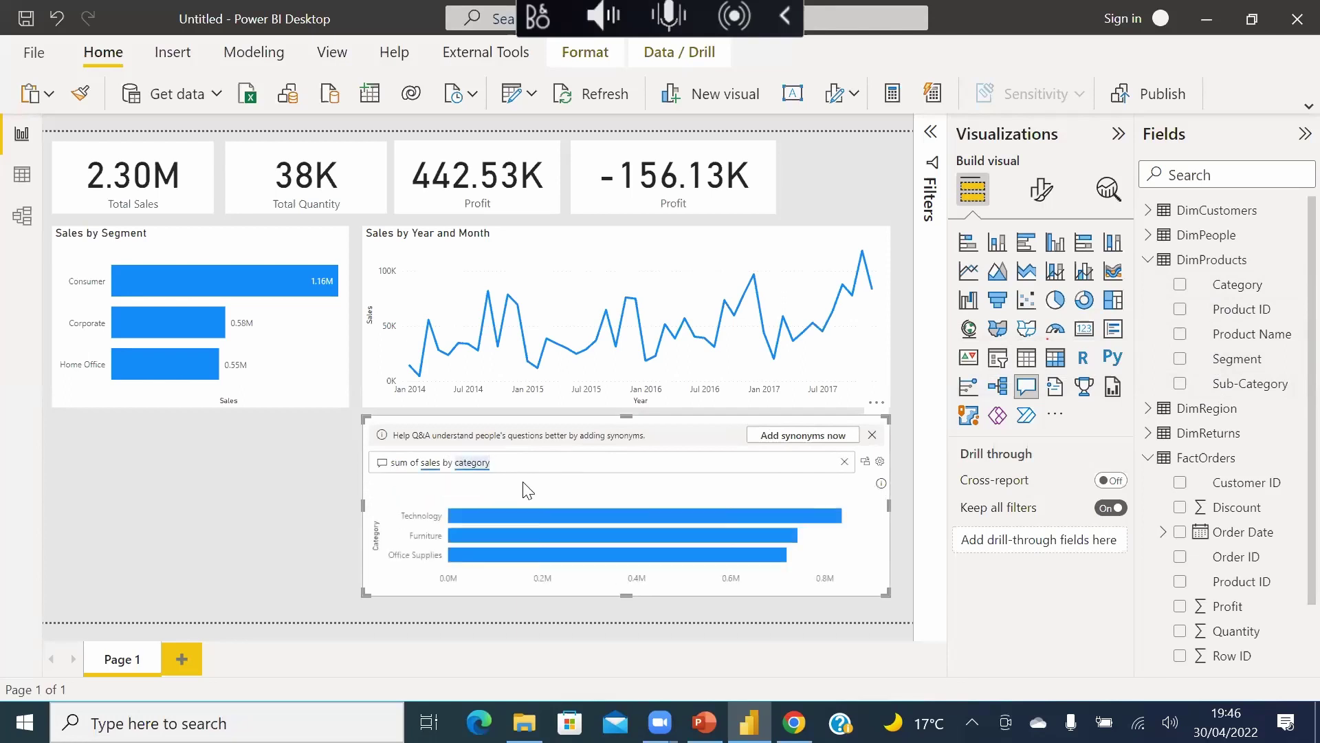
- Convert the category answer into a standard bar chart and fit it under the Sales by Segment chart at the same width
left_click_drag(627, 603, 730, 498)
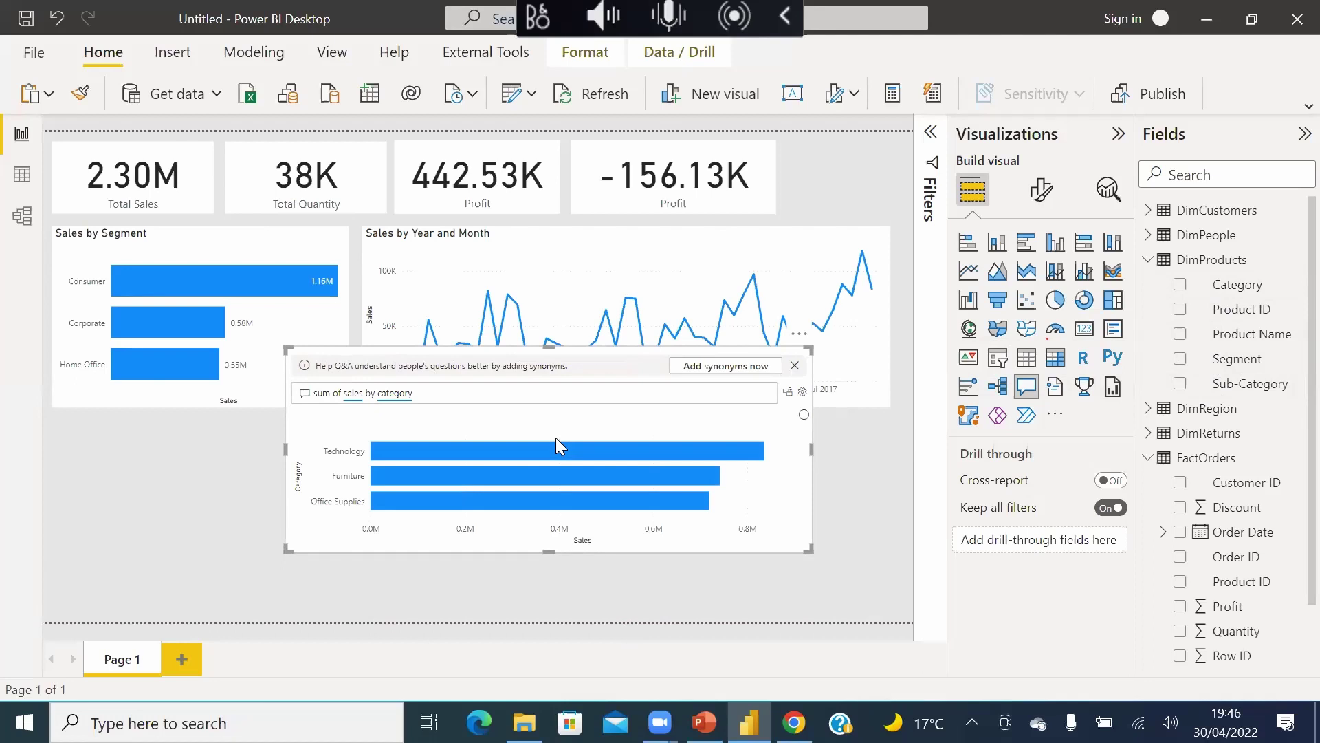
left_click(788, 392)
left_click_drag(775, 481, 539, 545)
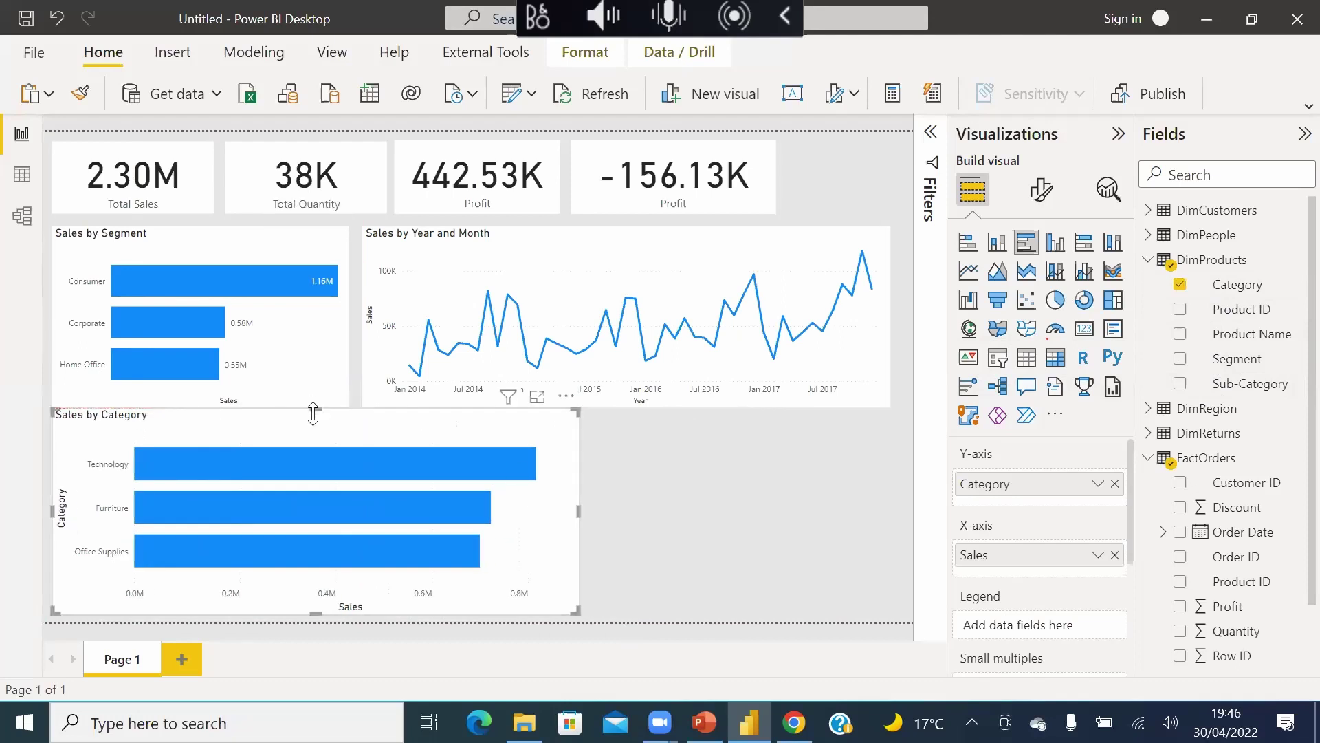
left_click_drag(313, 413, 308, 421)
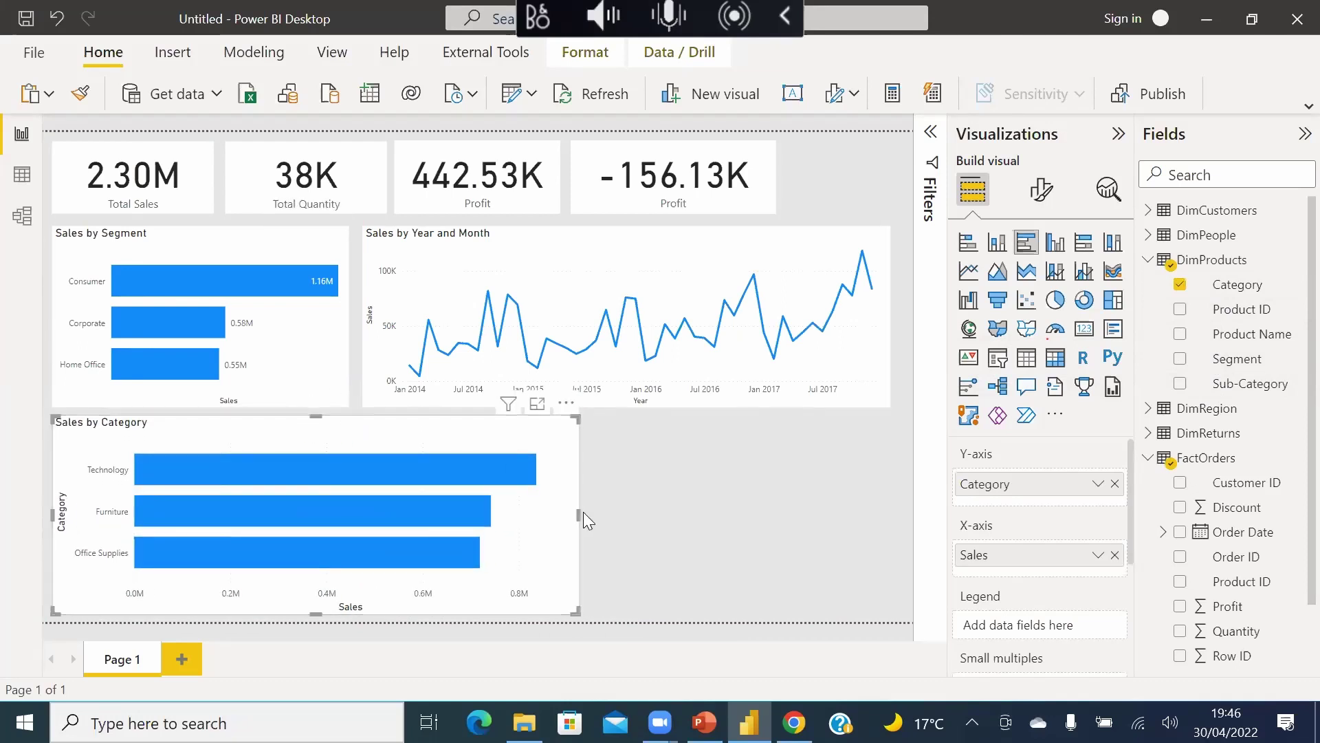
left_click_drag(583, 511, 351, 489)
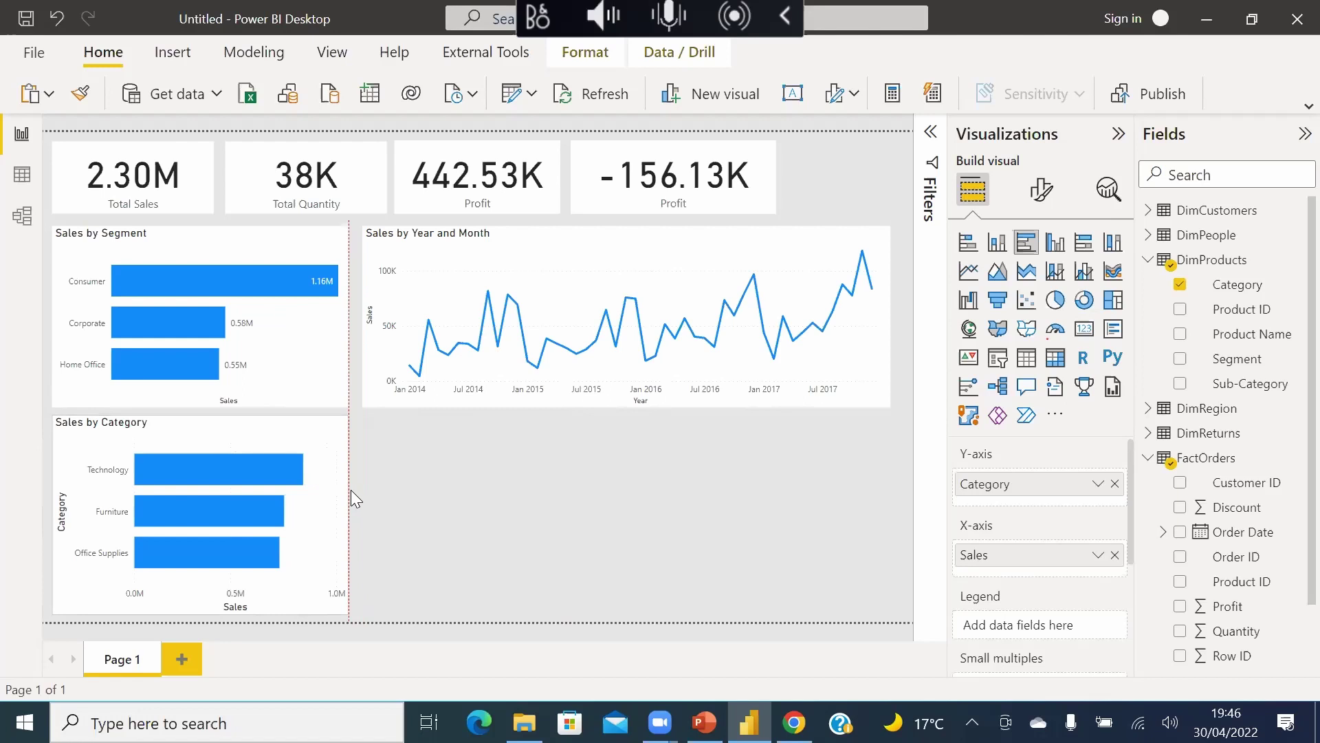
left_click(481, 530)
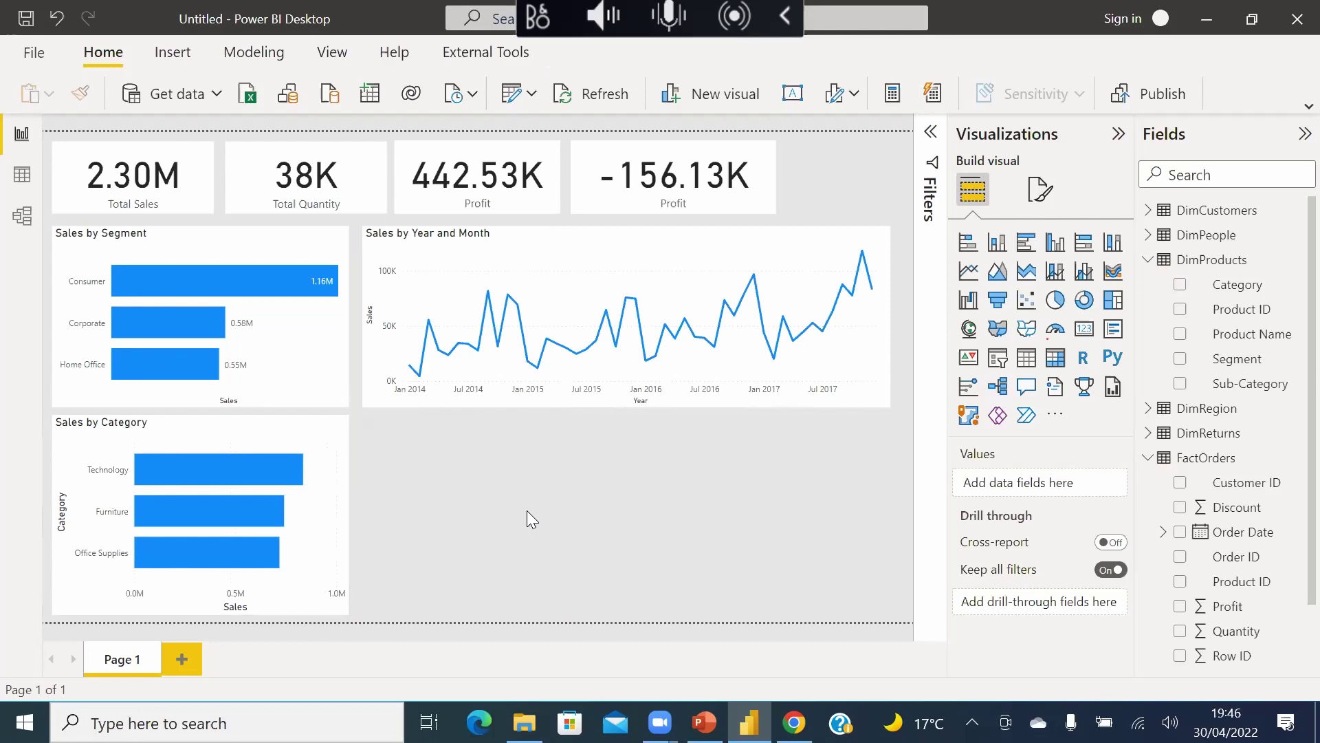
- Copy the Sales by Segment chart's formatting onto the Sales by Category chart with the Format painter
left_click(311, 373)
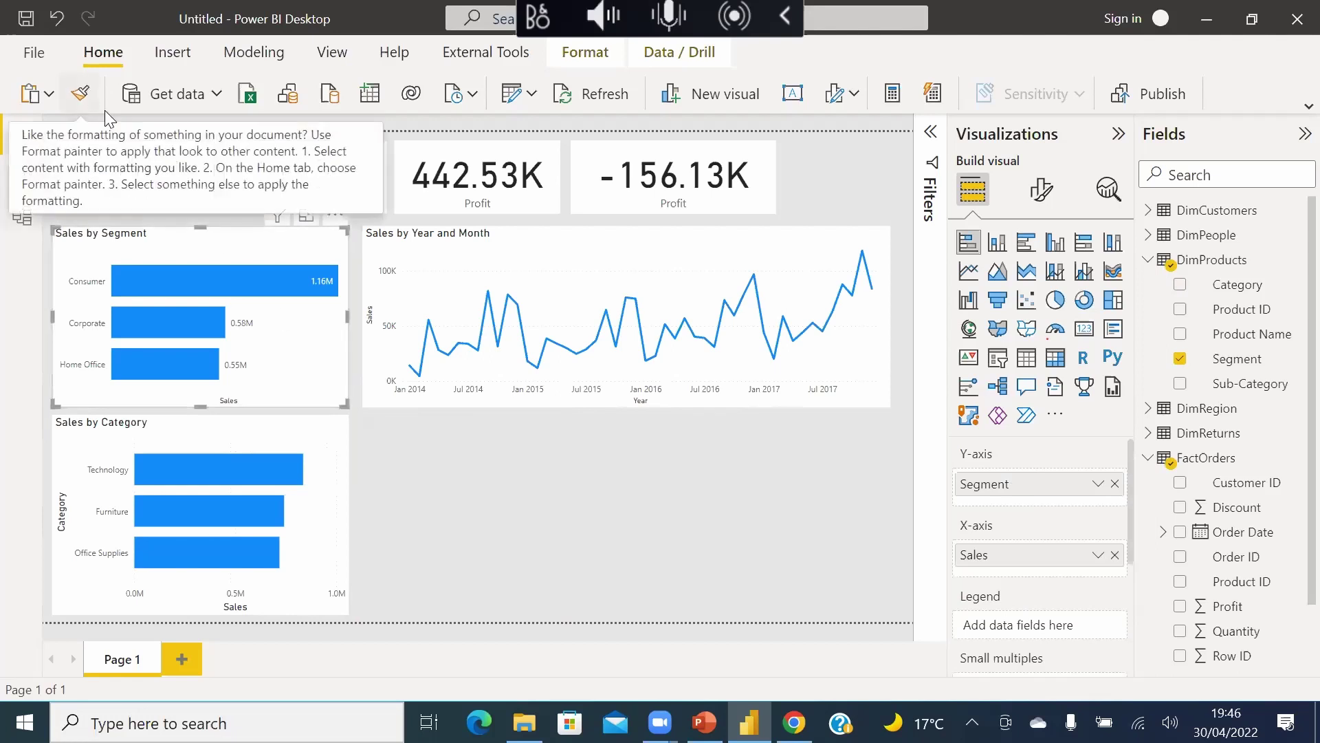
left_click(1307, 105)
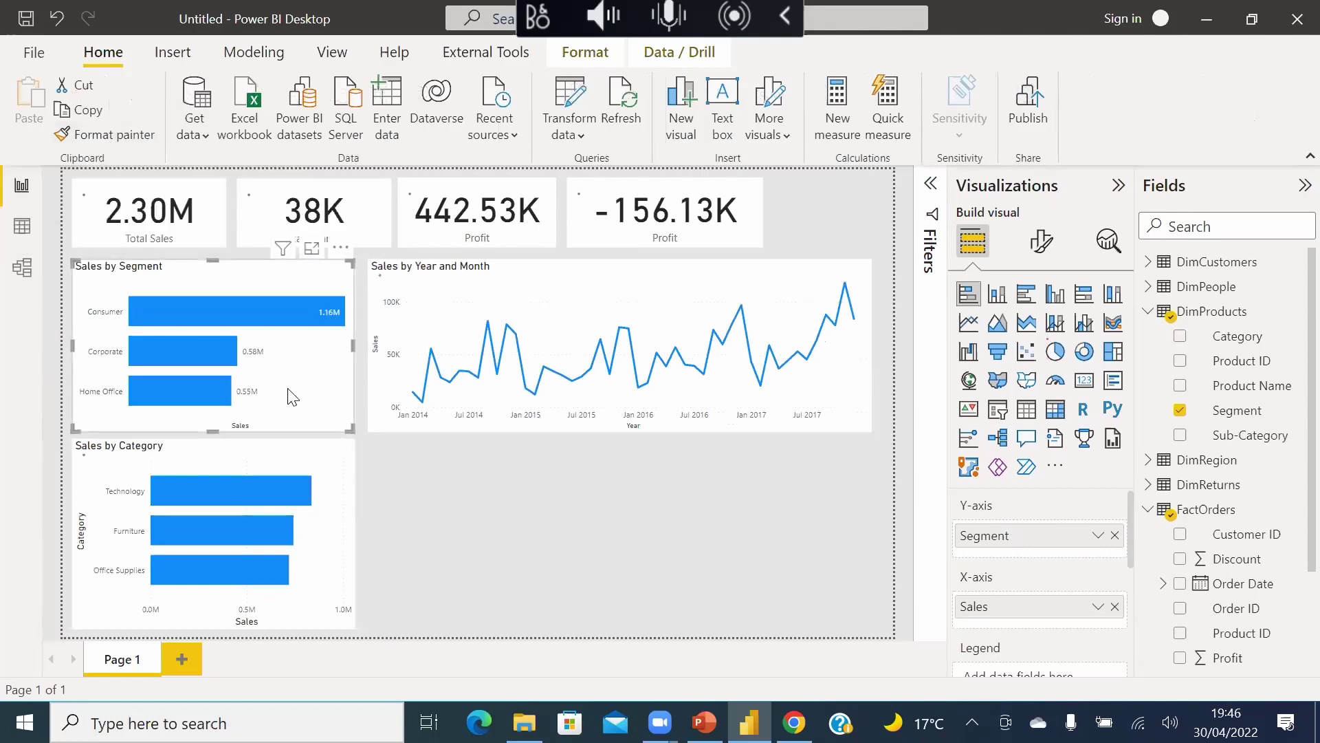
left_click(110, 135)
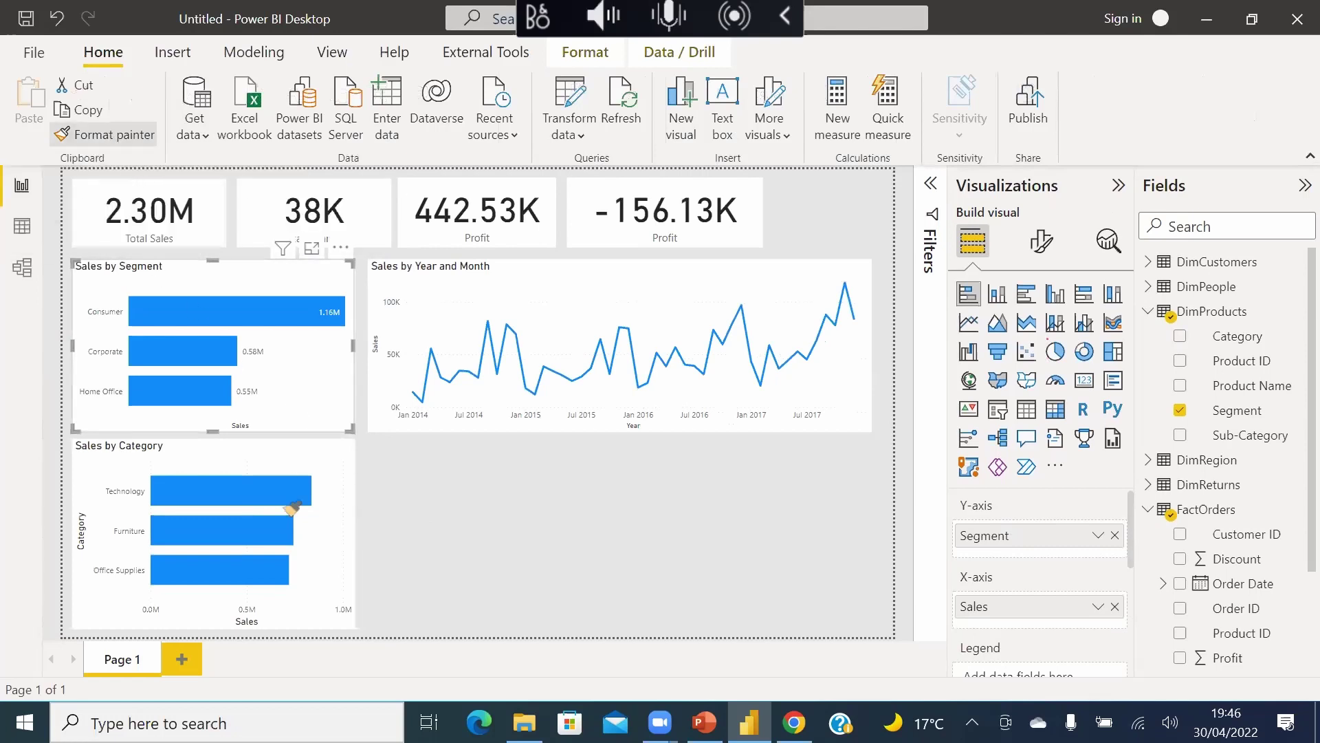
left_click(333, 550)
left_click(444, 548)
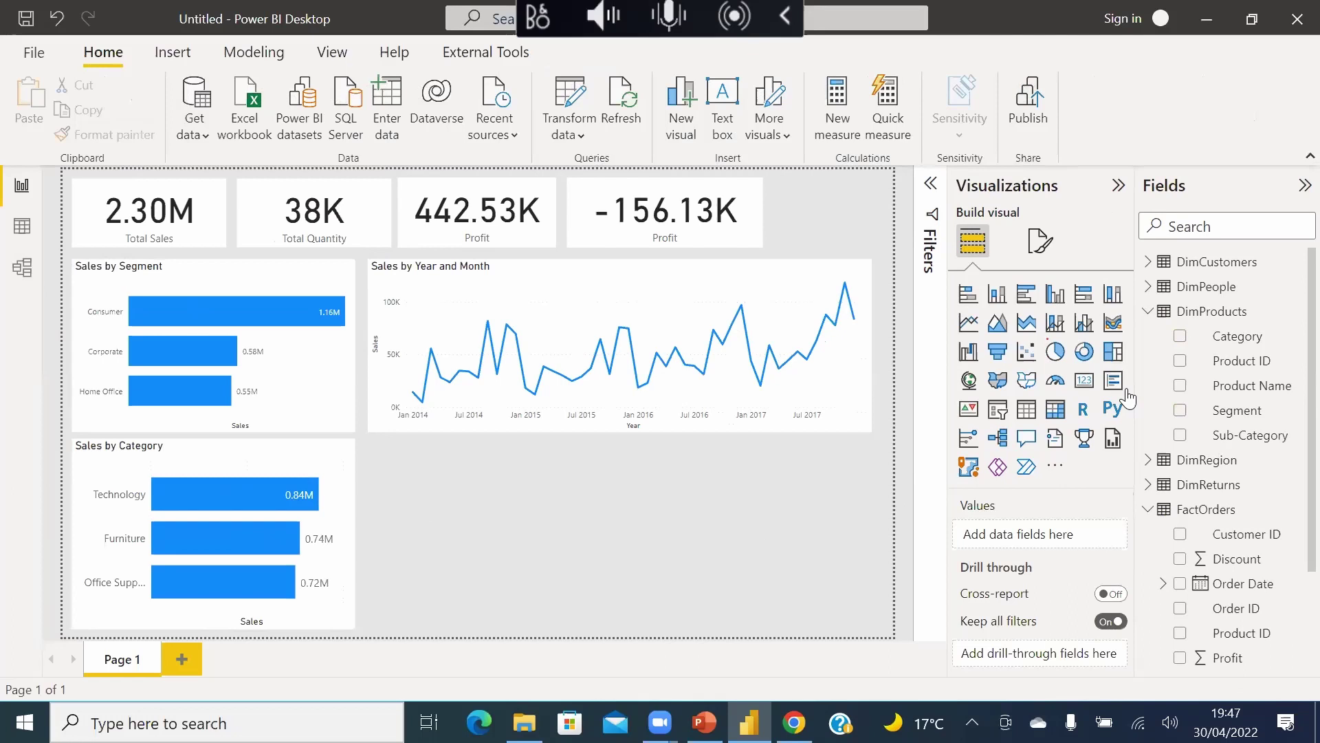
- Duplicate the Sales by Year and Month line chart and place the copy directly below it, beside the Sales by Category chart
scroll(1231, 509, "down", 3)
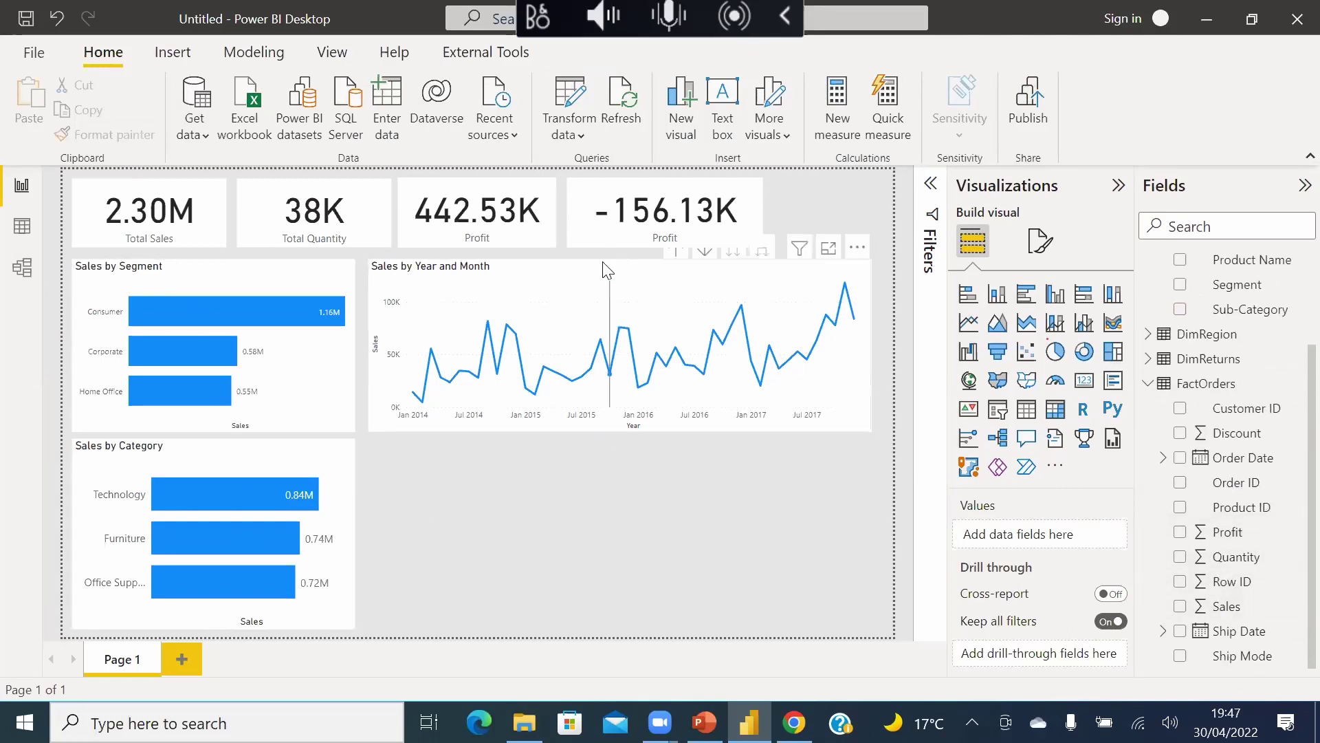
left_click(605, 296)
key("ctrl+c")
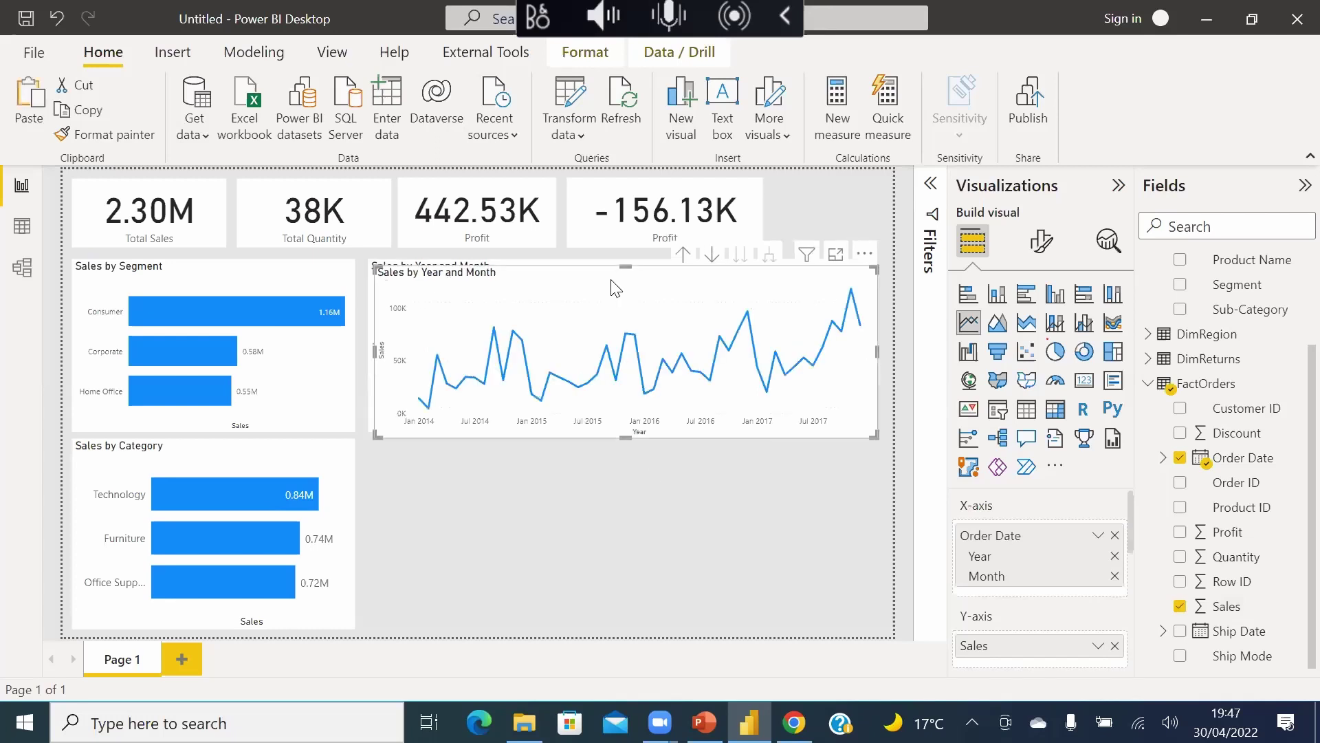
key("ctrl+v")
left_click_drag(620, 374, 618, 440)
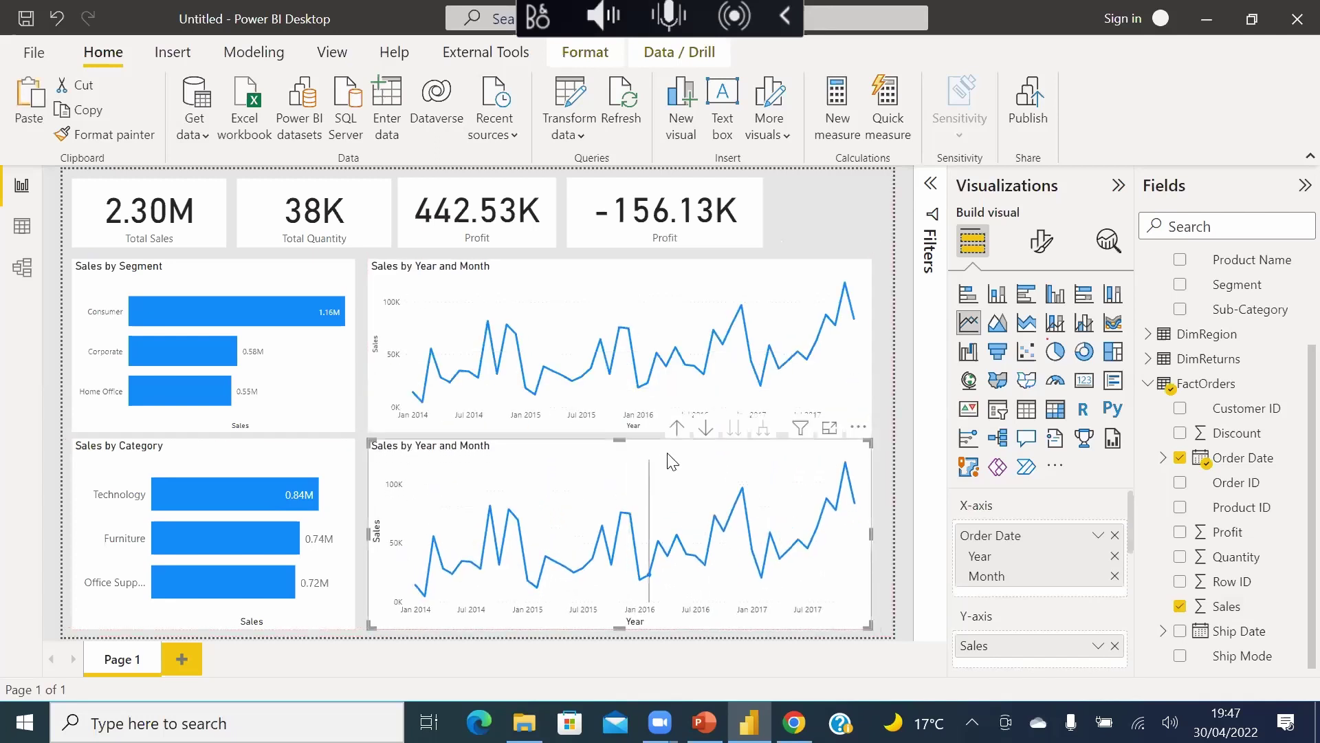
- Replace Sales with Quantity on the Y-axis of the lower line chart
scroll(1037, 653, "down", 1)
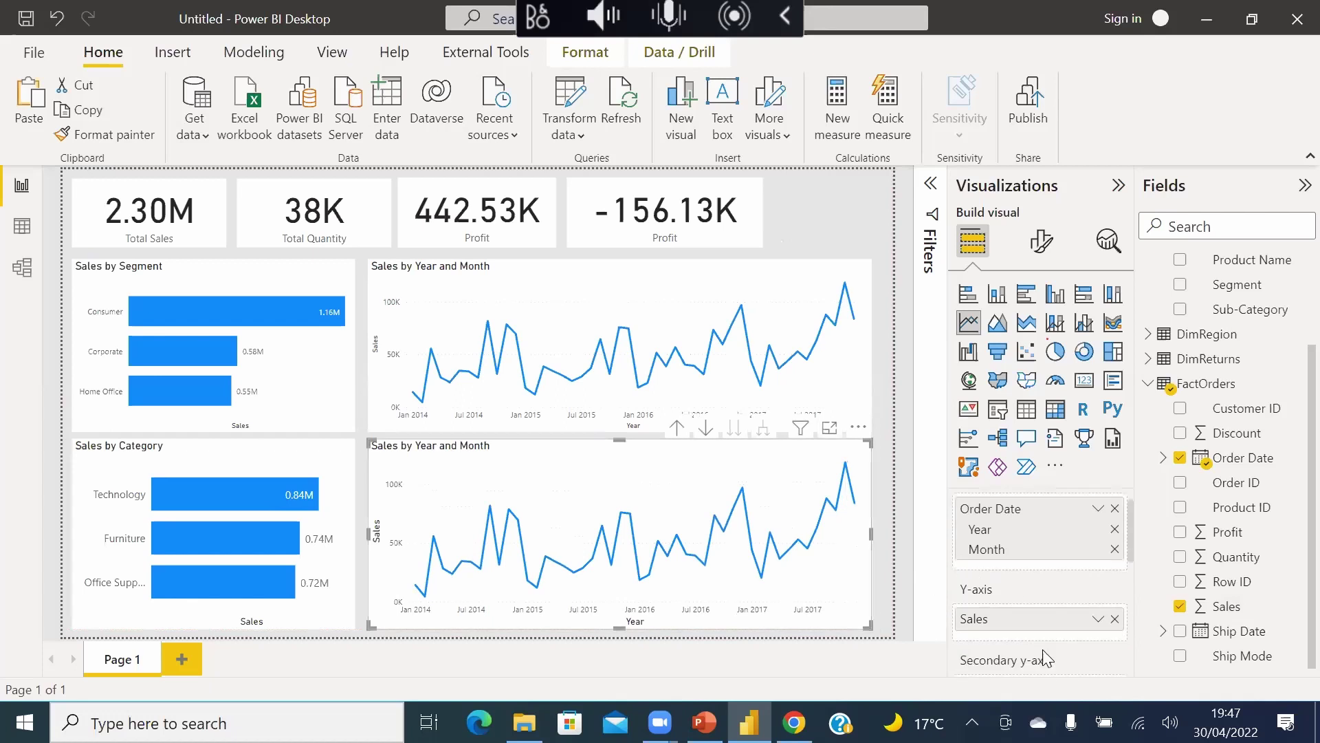
left_click(1114, 608)
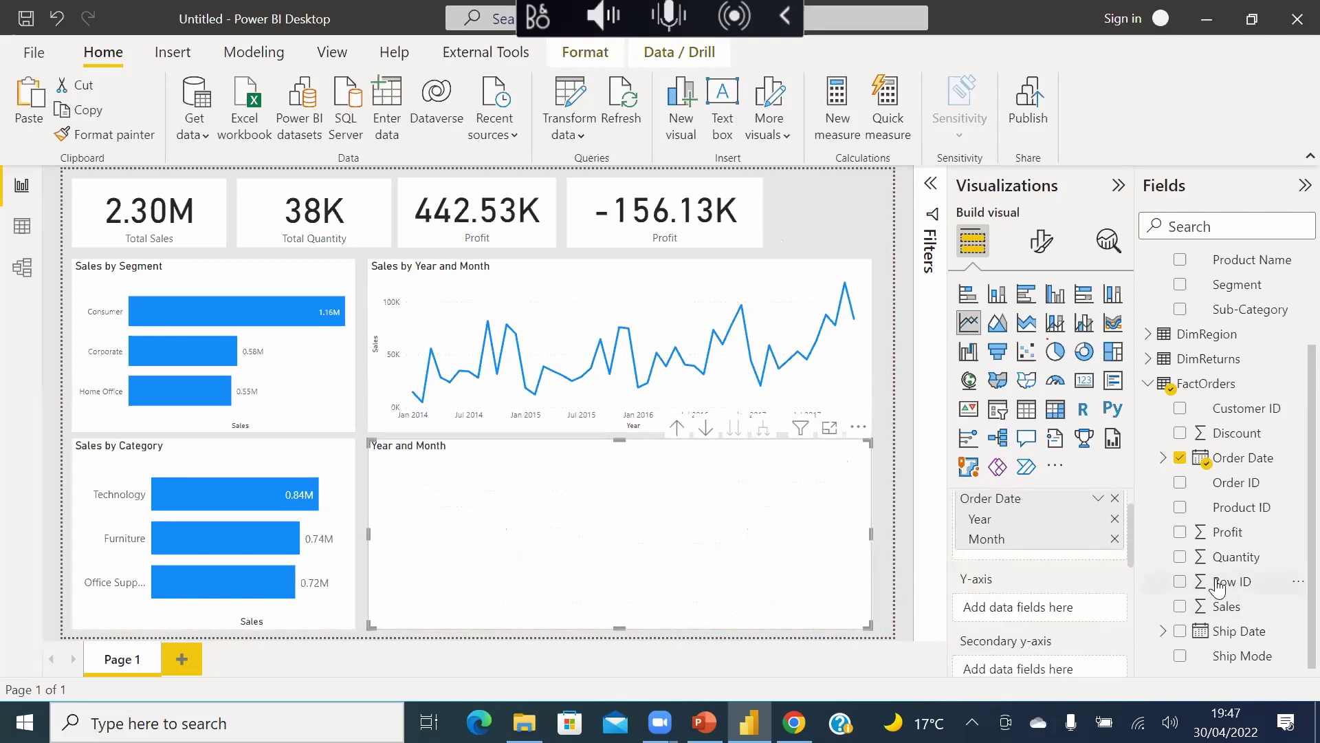
left_click_drag(1235, 563, 1062, 618)
left_click(1099, 609)
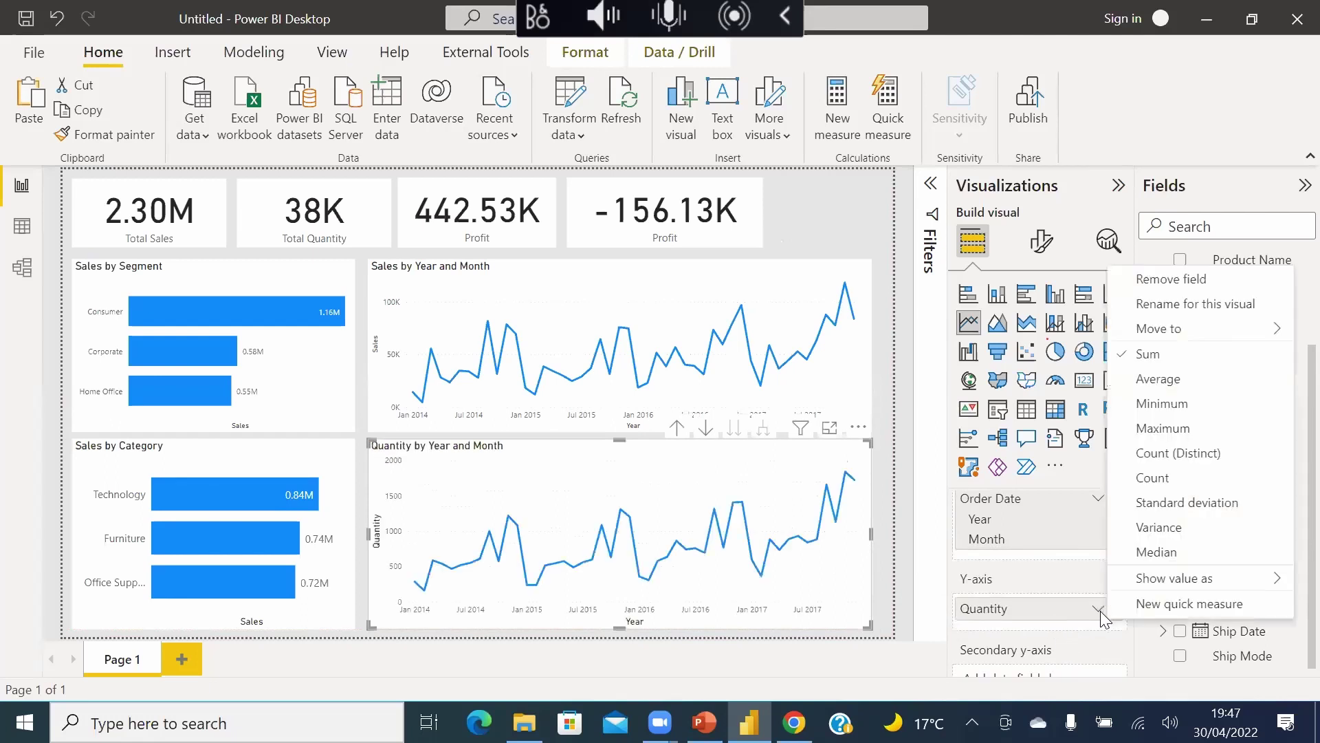
left_click(830, 225)
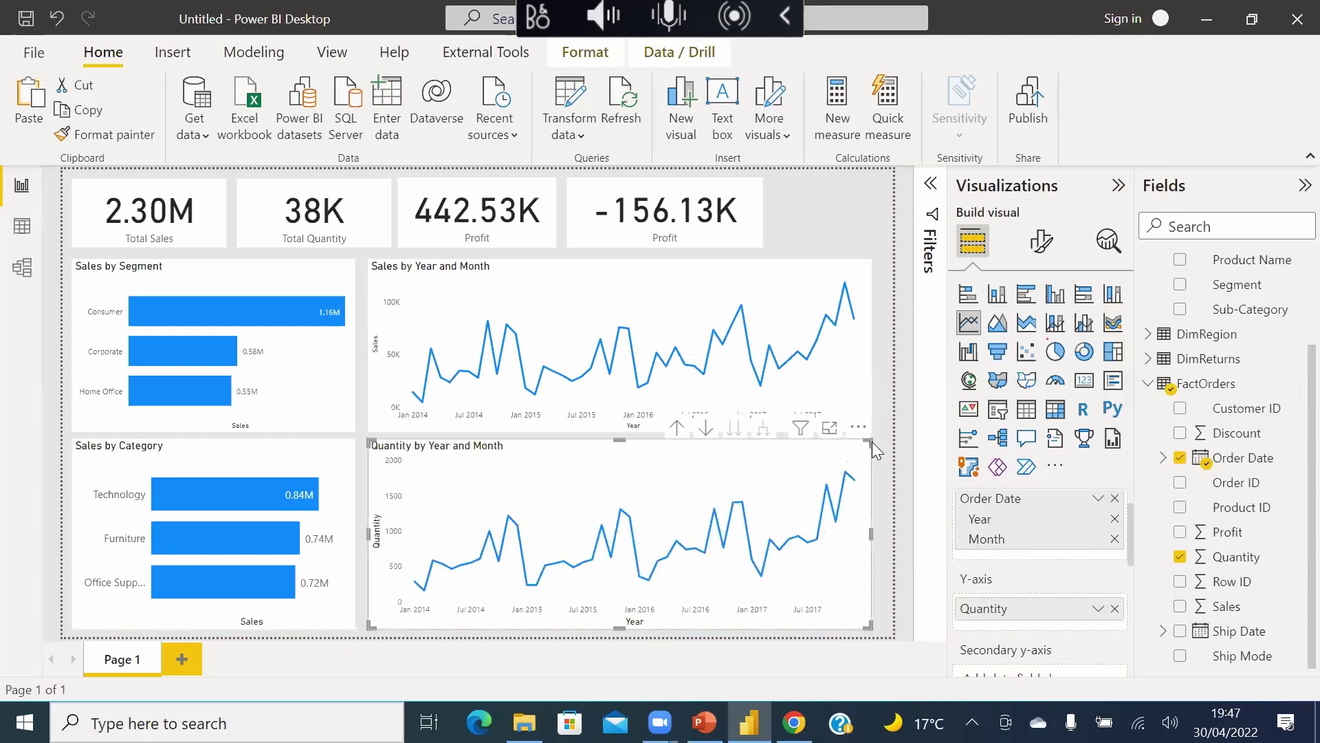
left_click(888, 460)
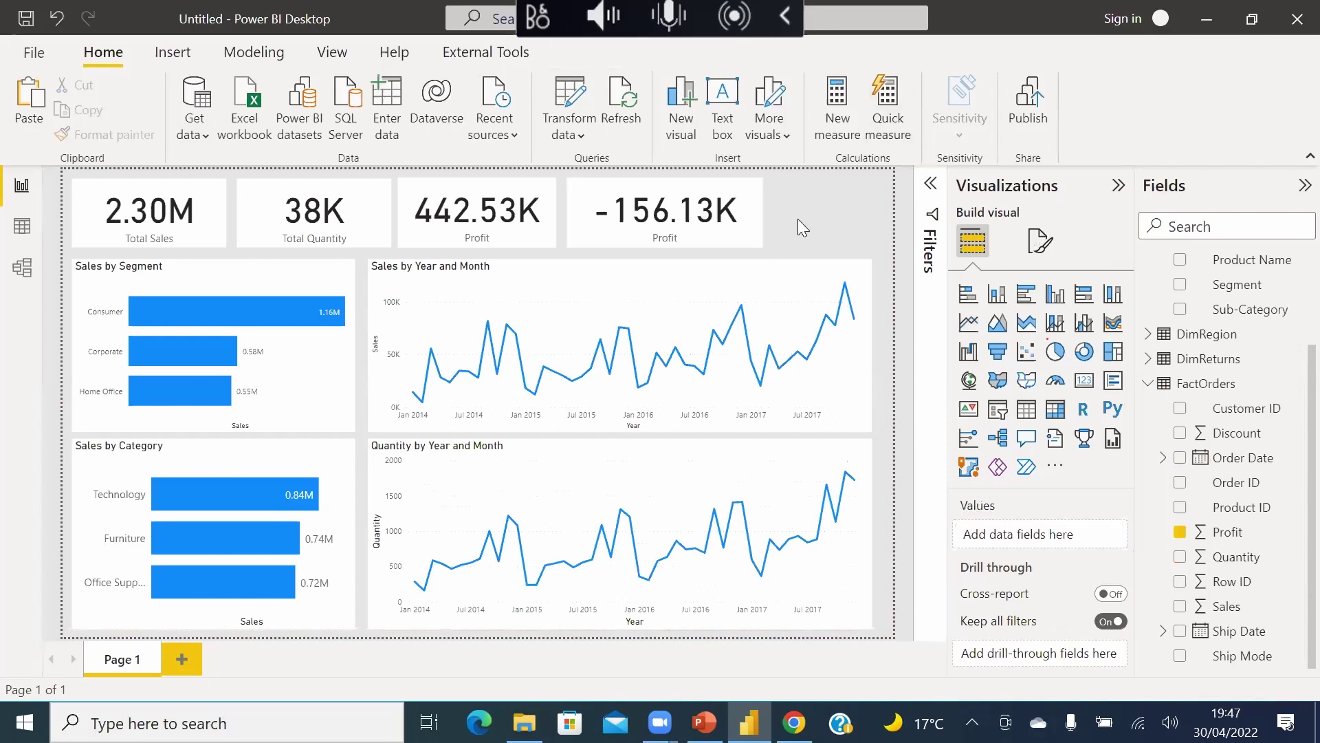
scroll(1164, 399, "up", 4)
scroll(1158, 412, "down", 3)
scroll(1154, 432, "up", 2)
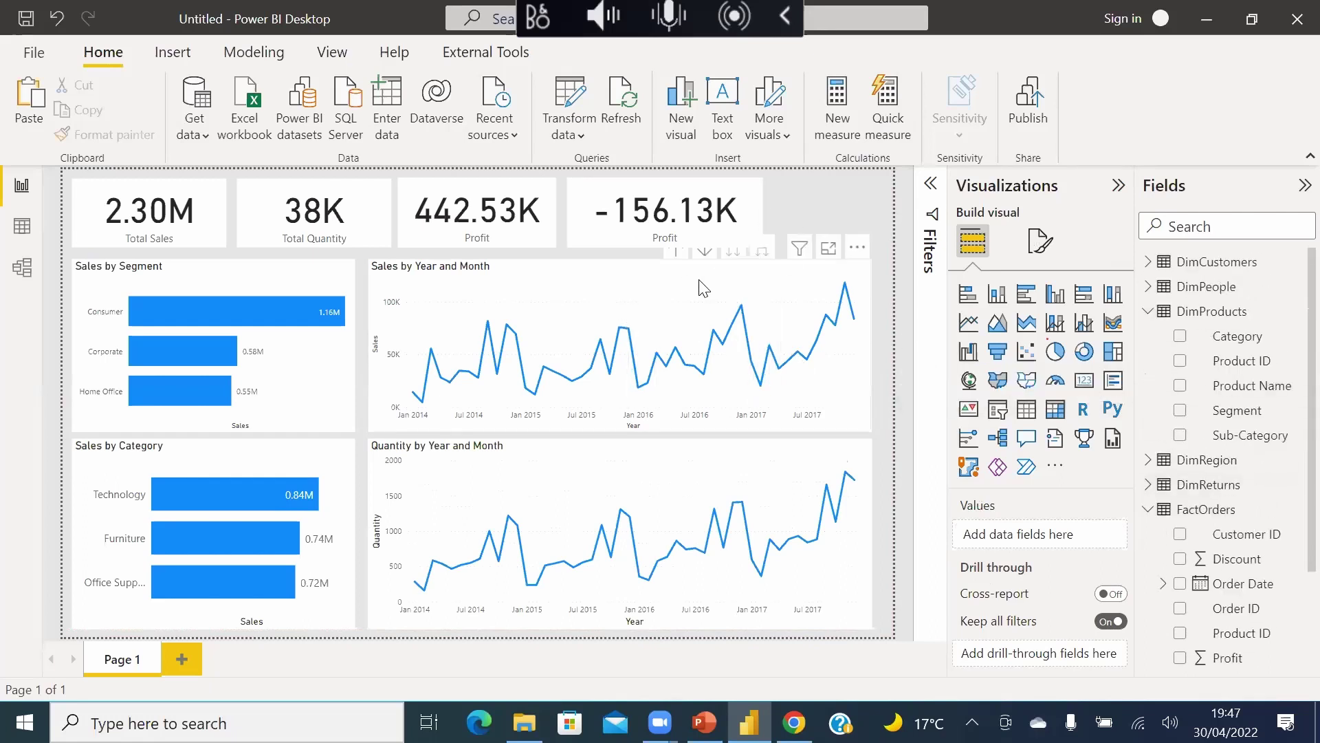
left_click(846, 304)
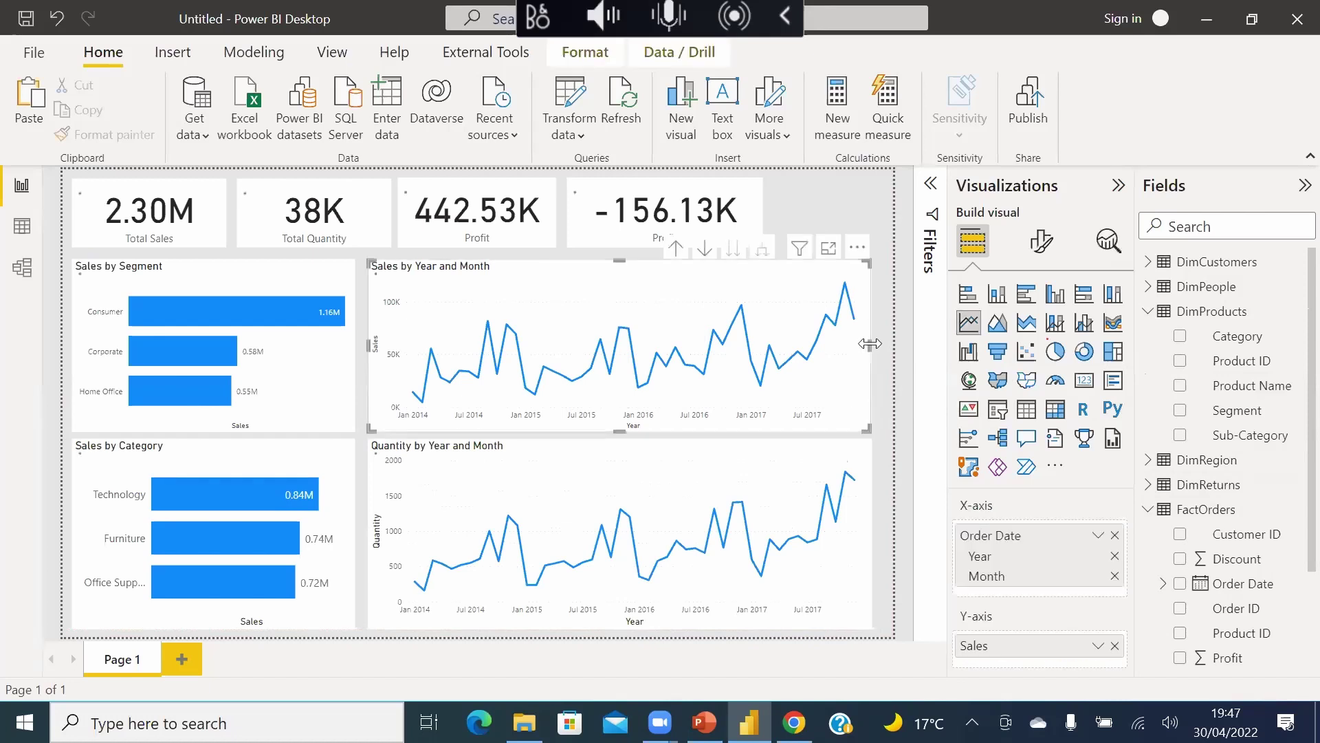
left_click(830, 206)
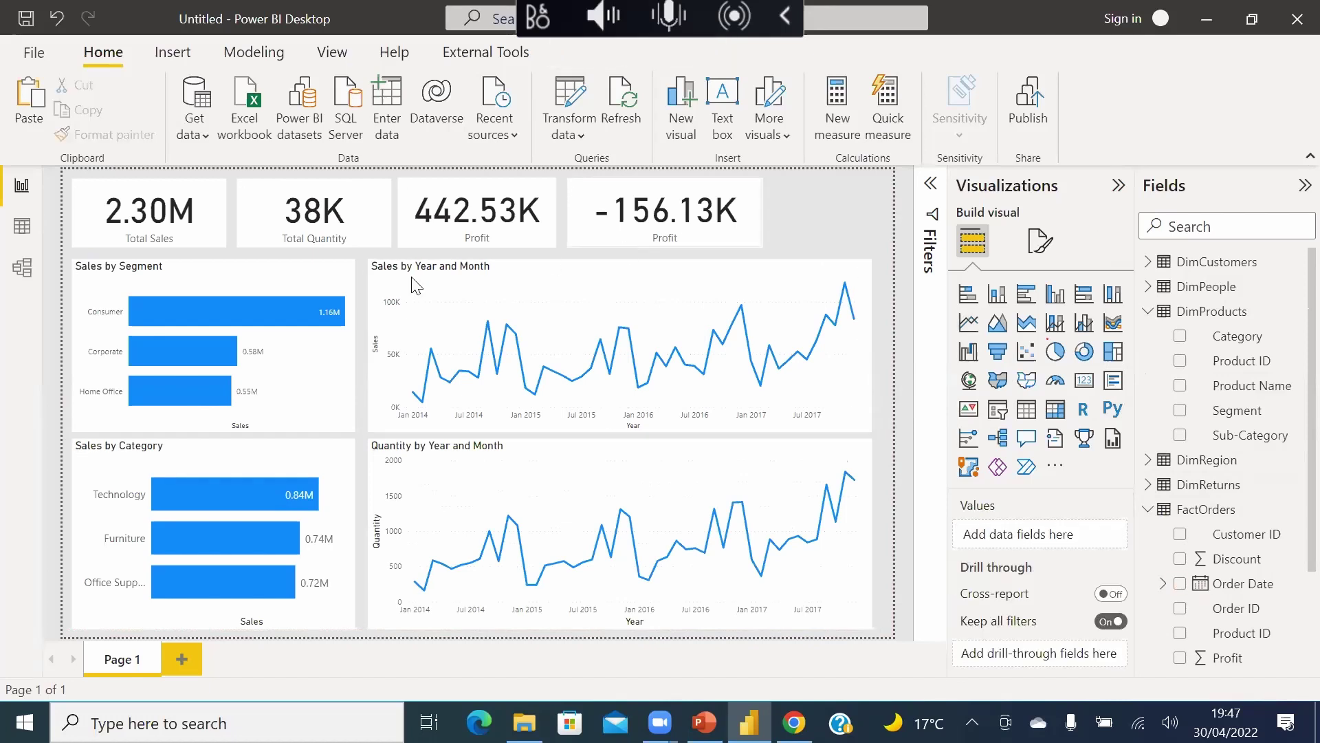
- Shorten the Sales by Segment and Sales by Year and Month charts equally by lowering their upper edges
left_click(234, 270)
left_click(214, 253)
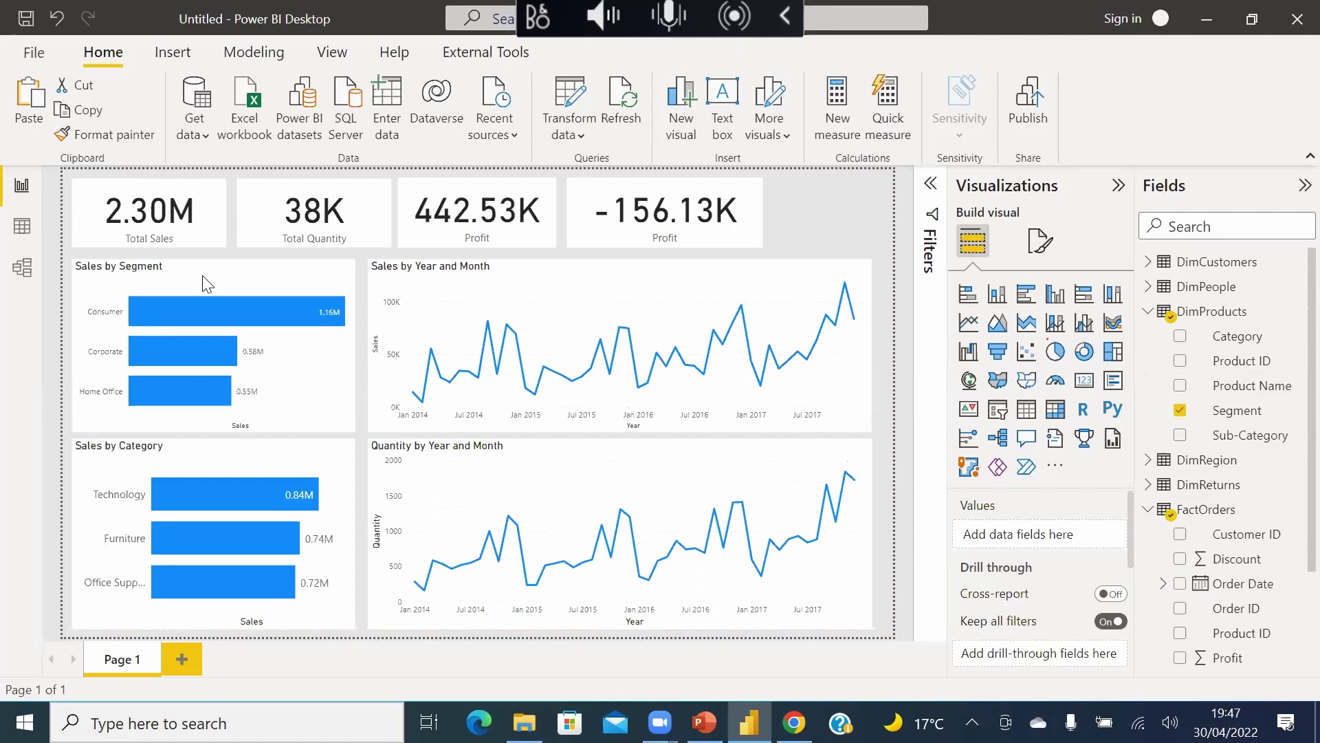
left_click(254, 281)
left_click_drag(213, 259, 218, 286)
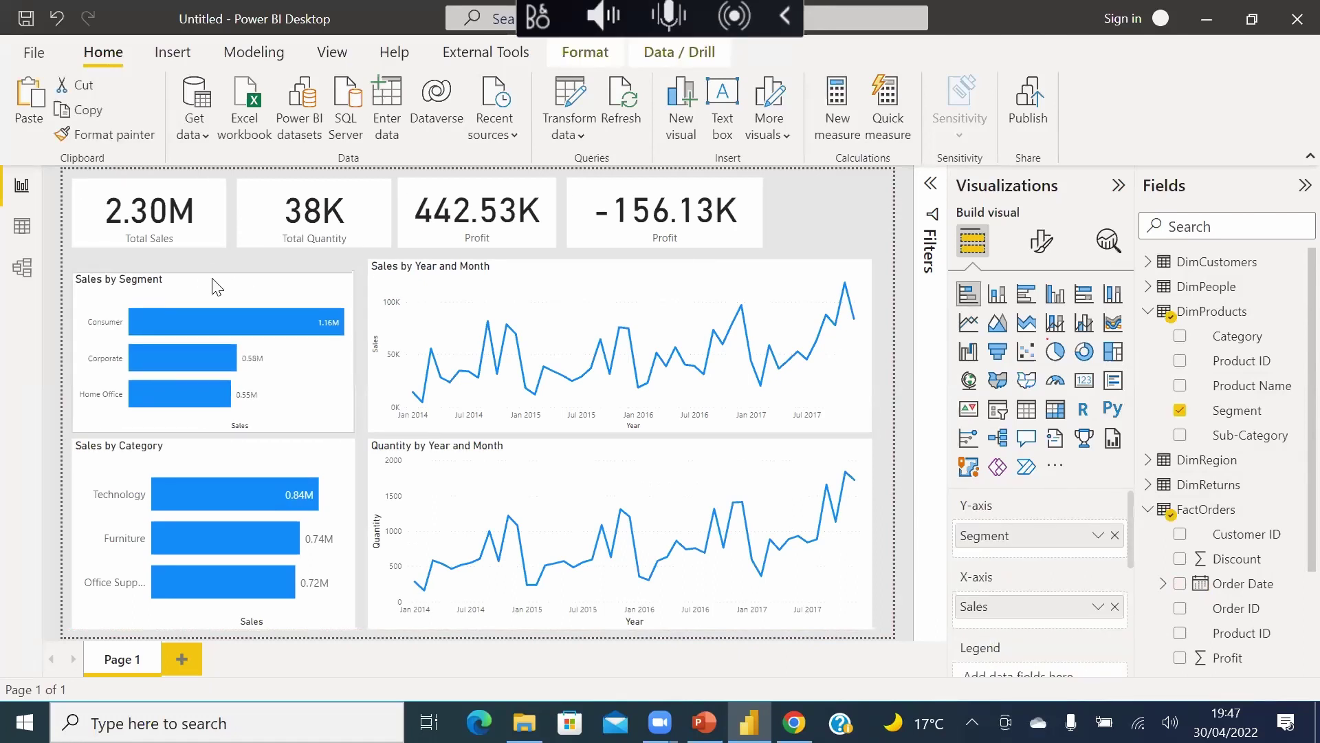
left_click(616, 271)
left_click_drag(617, 262, 623, 292)
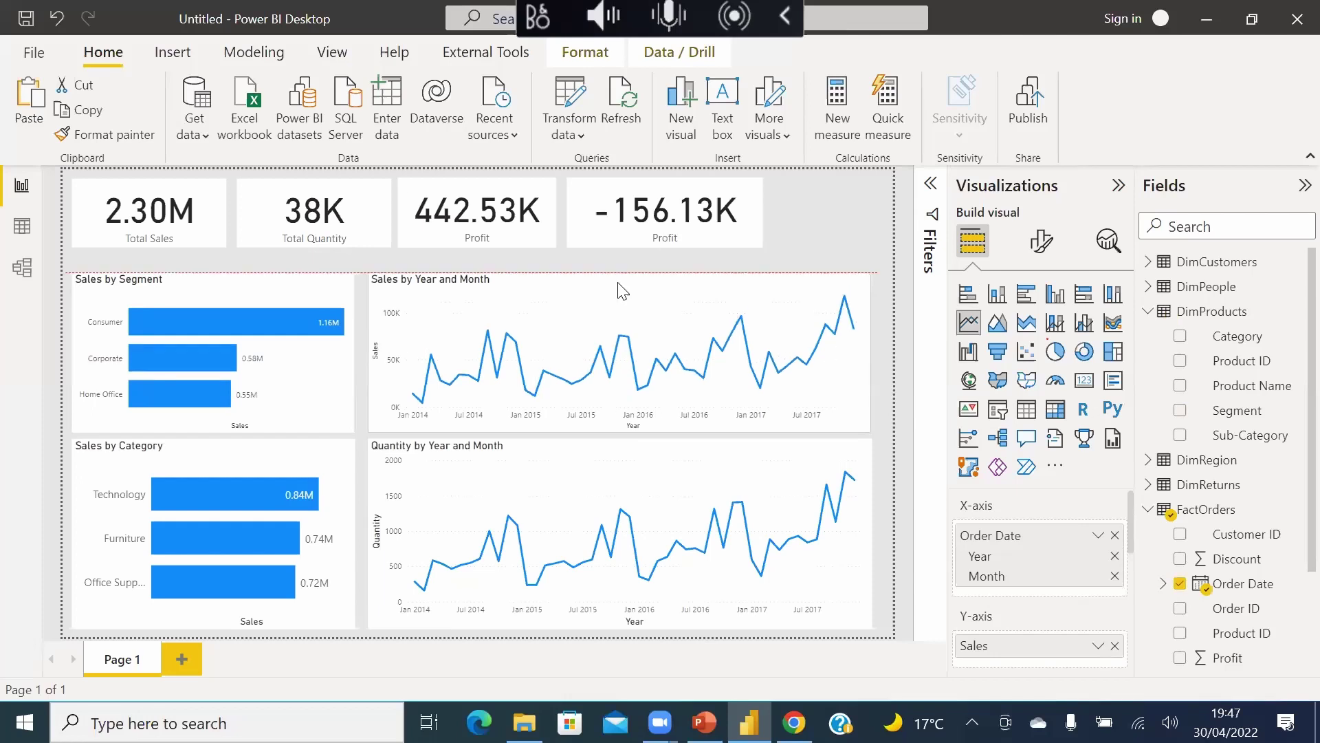
- Move the four KPI cards down together to just above the charts, with the first card aligned to the bar charts' edge
left_click(66, 172)
left_click_drag(66, 172, 867, 271)
left_click_drag(665, 227, 658, 247)
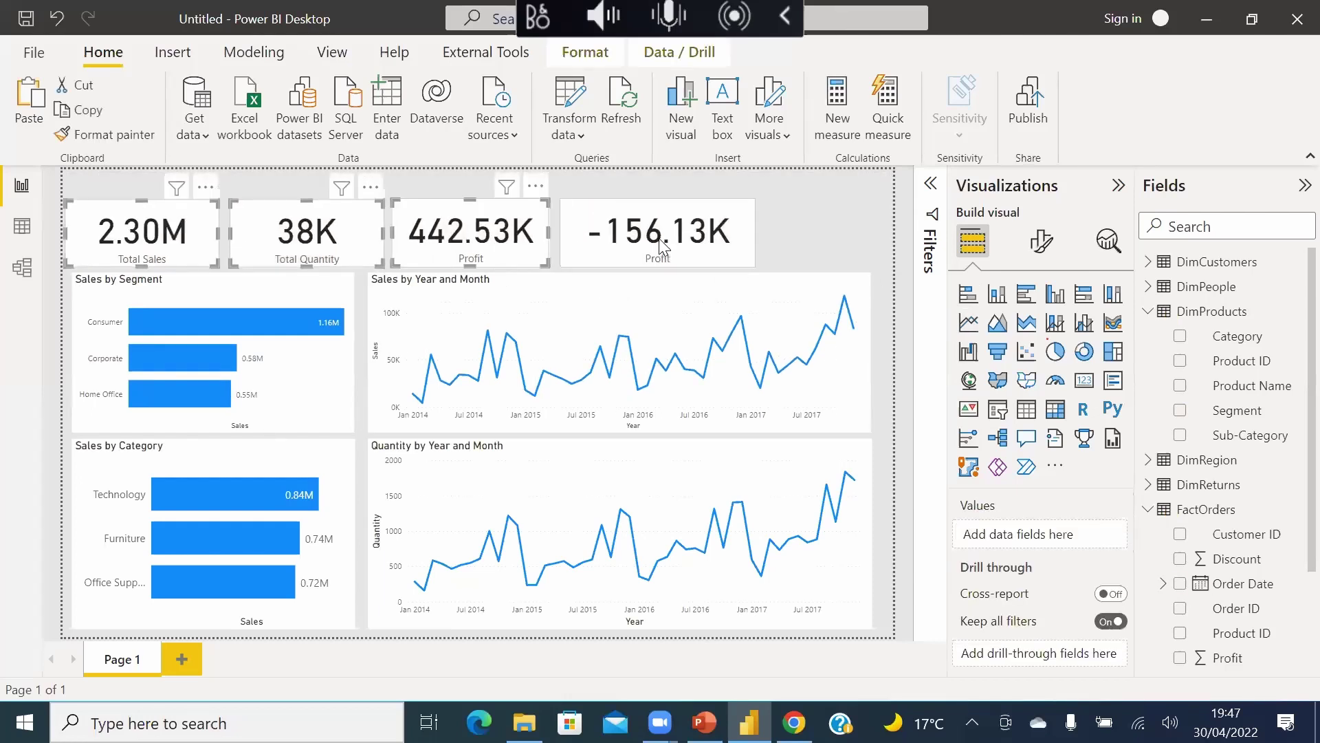
left_click(660, 246)
left_click(464, 183)
left_click(146, 203)
left_click_drag(150, 205, 152, 207)
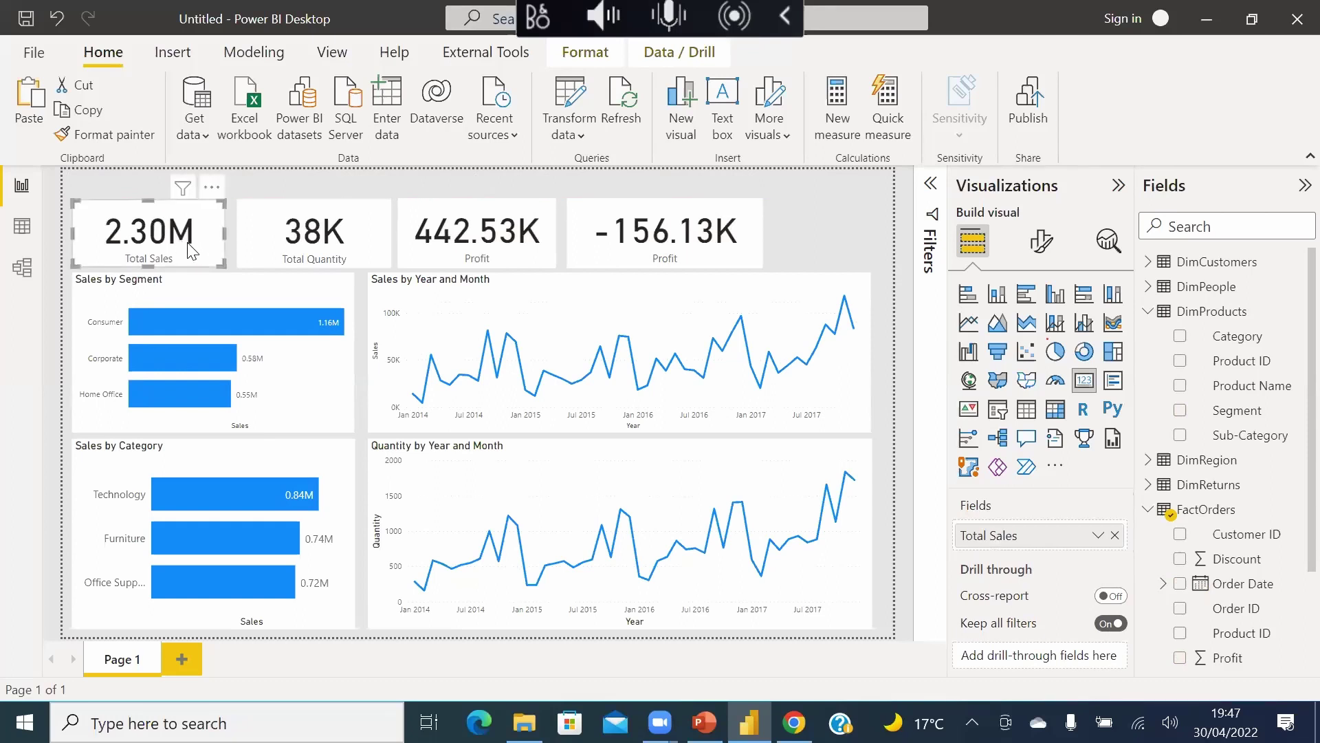
- Set the Total Sales card's callout value font size to 30 and shorten the card by lowering its upper edge
left_click(1041, 241)
left_click(972, 386)
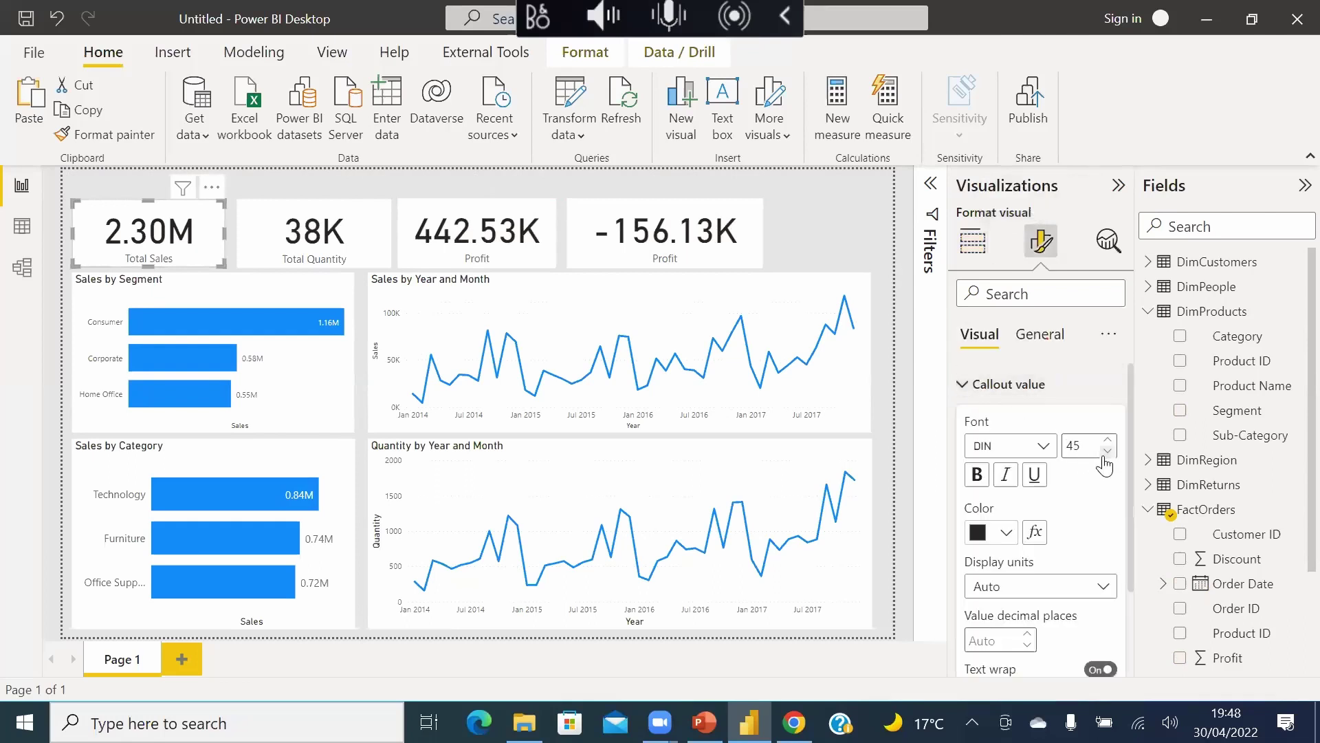
type("30")
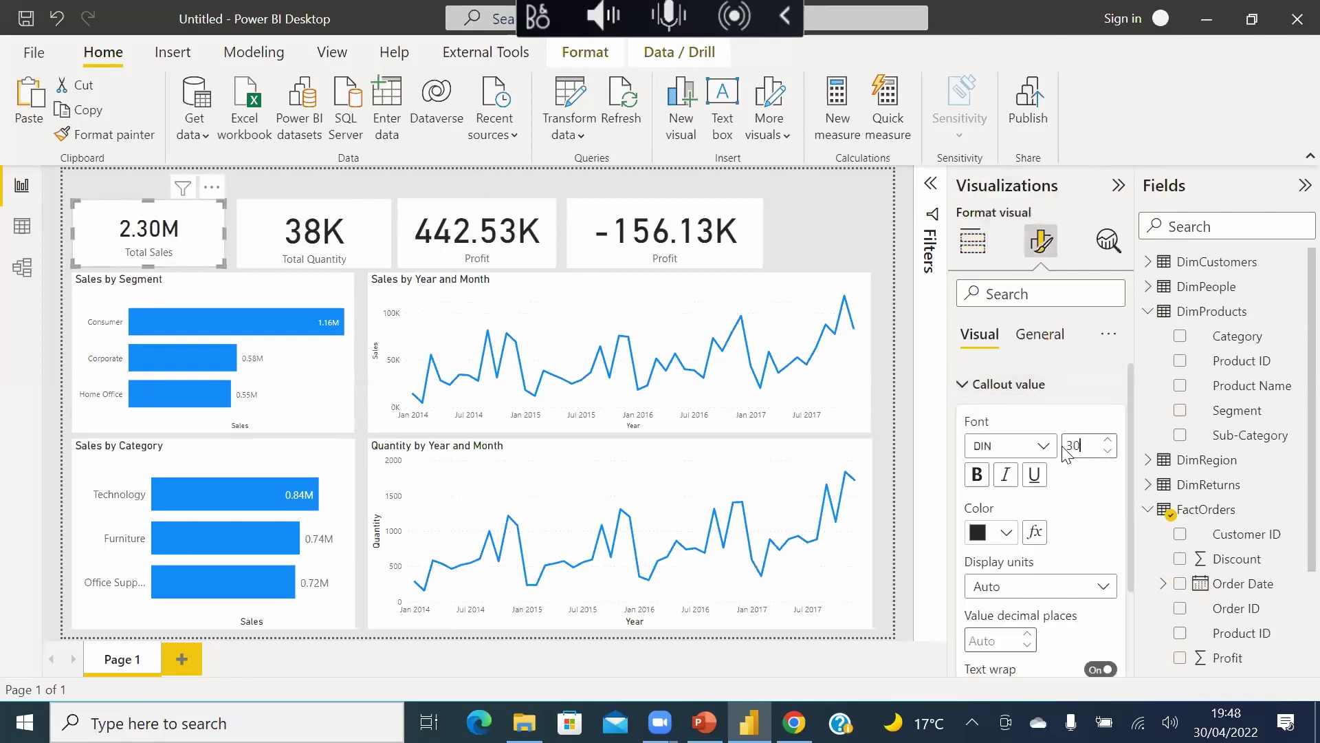
left_click(794, 238)
left_click(141, 210)
mouse_move(141, 210)
left_mouse_down()
mouse_move(163, 242)
mouse_move(148, 220)
left_mouse_up()
left_click(142, 186)
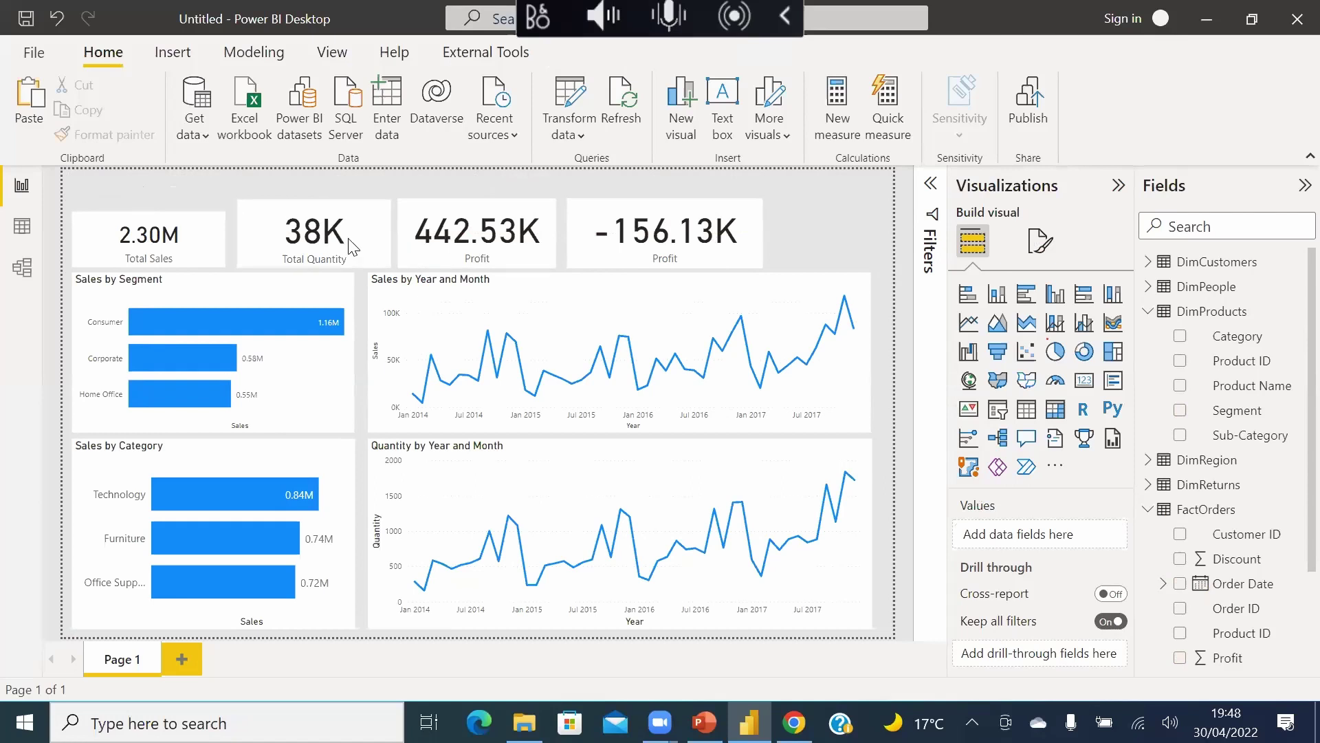
- Set the callout value font size to 30 on the Total Quantity card and both Profit cards together
left_click(503, 263, "ctrl")
left_click(665, 234, "ctrl")
left_click(1040, 244)
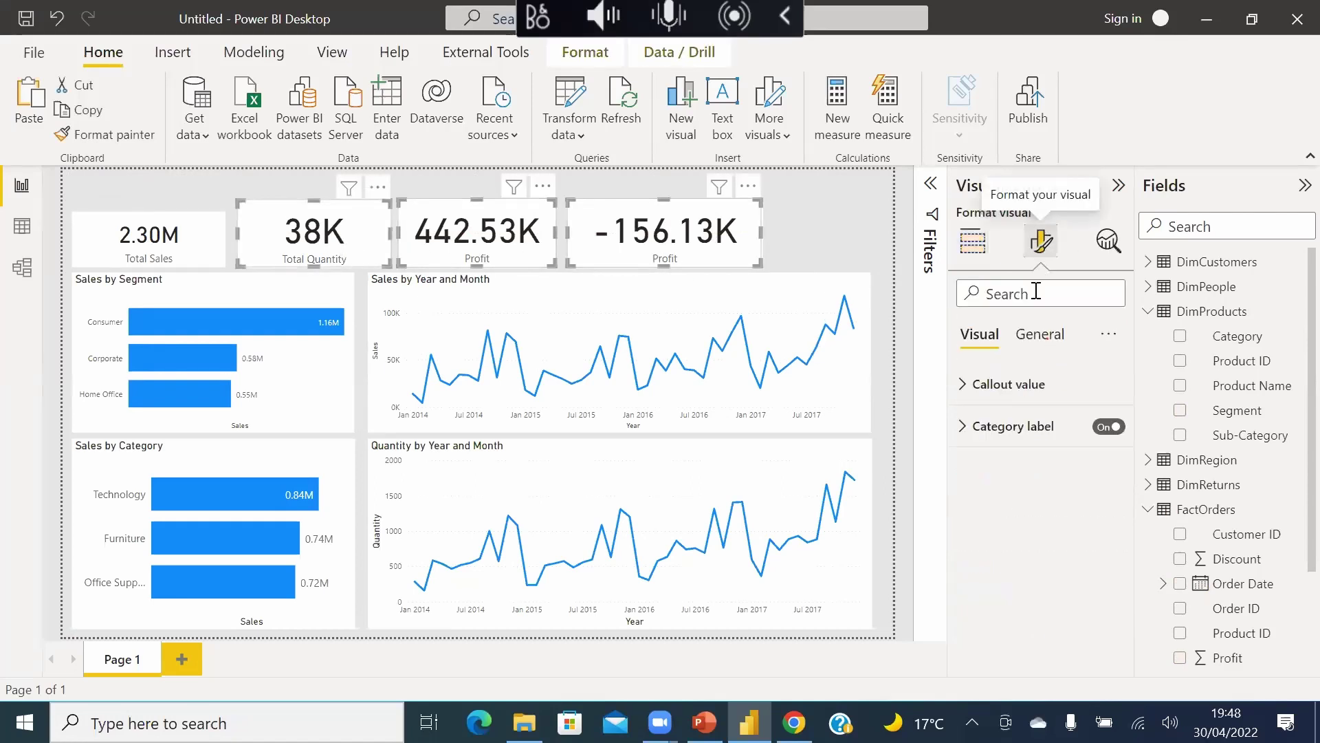
left_click(976, 384)
double_click(1082, 447)
type("30")
key("Return")
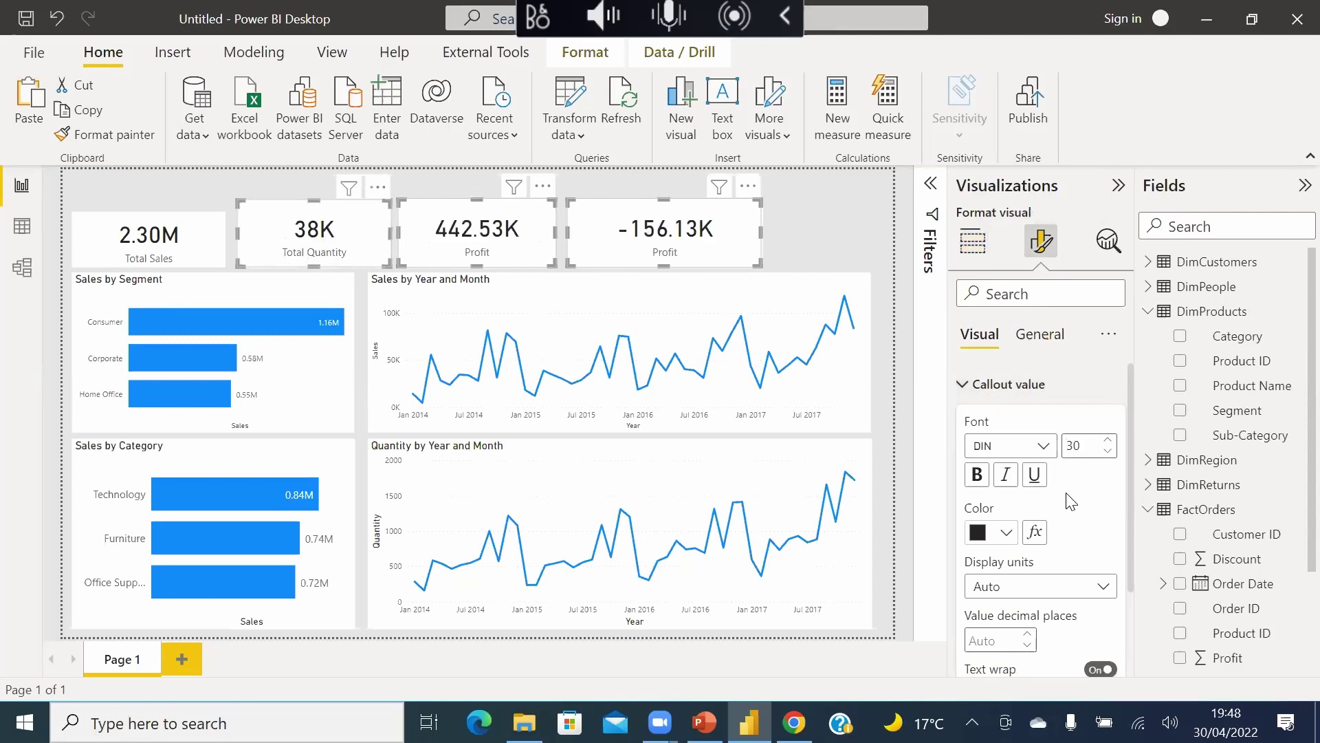
left_click(797, 232)
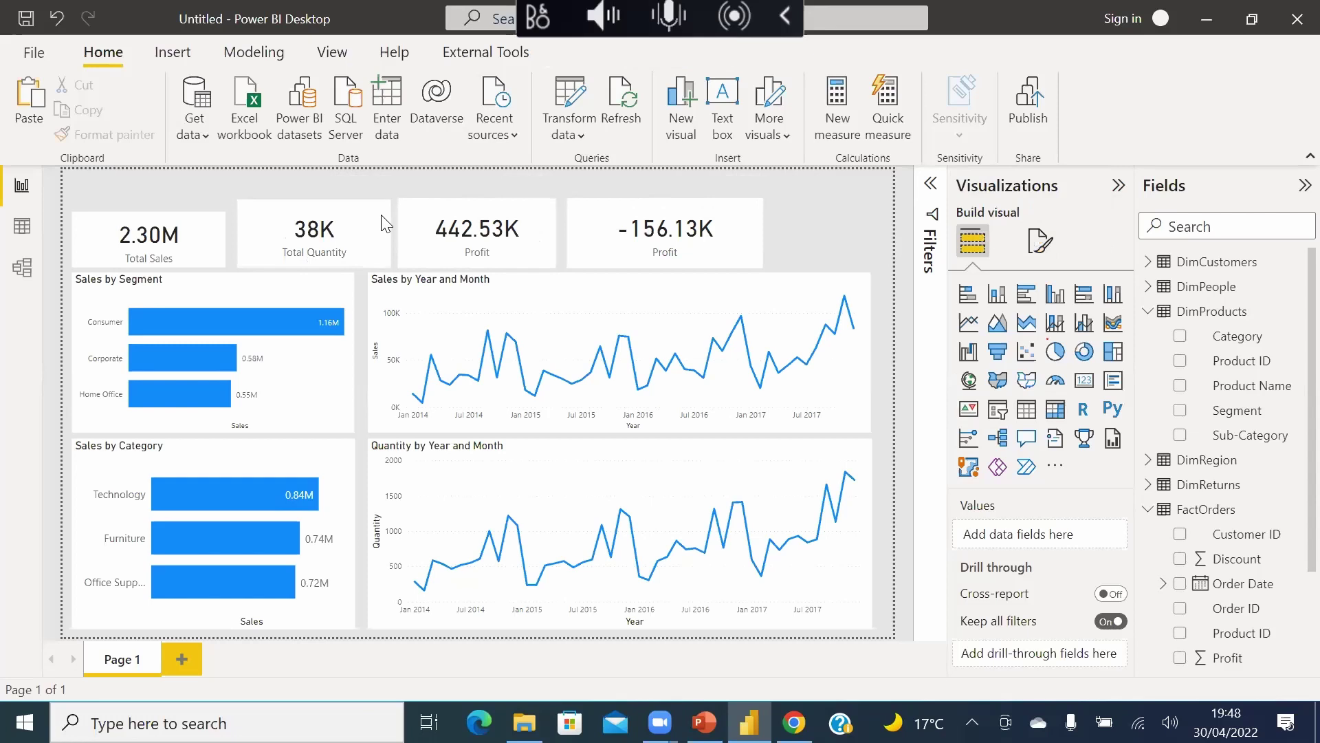
- Shorten the Total Quantity and both Profit cards to the Total Sales card's height and narrow the negative Profit card
left_click(339, 217)
left_click_drag(310, 206, 310, 218)
left_click(481, 210)
left_click_drag(484, 205, 484, 218)
left_click(659, 214)
left_click_drag(662, 202, 662, 215)
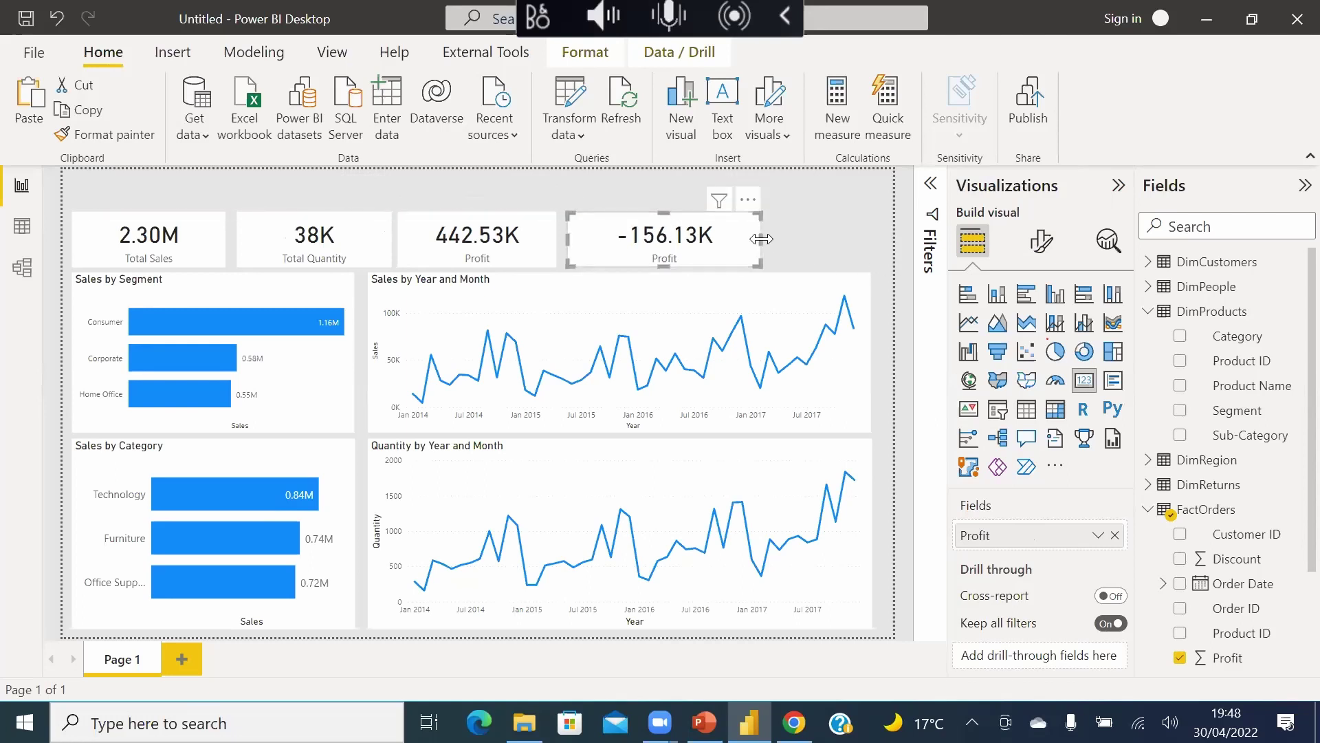
left_click_drag(760, 238, 711, 246)
left_click(729, 245)
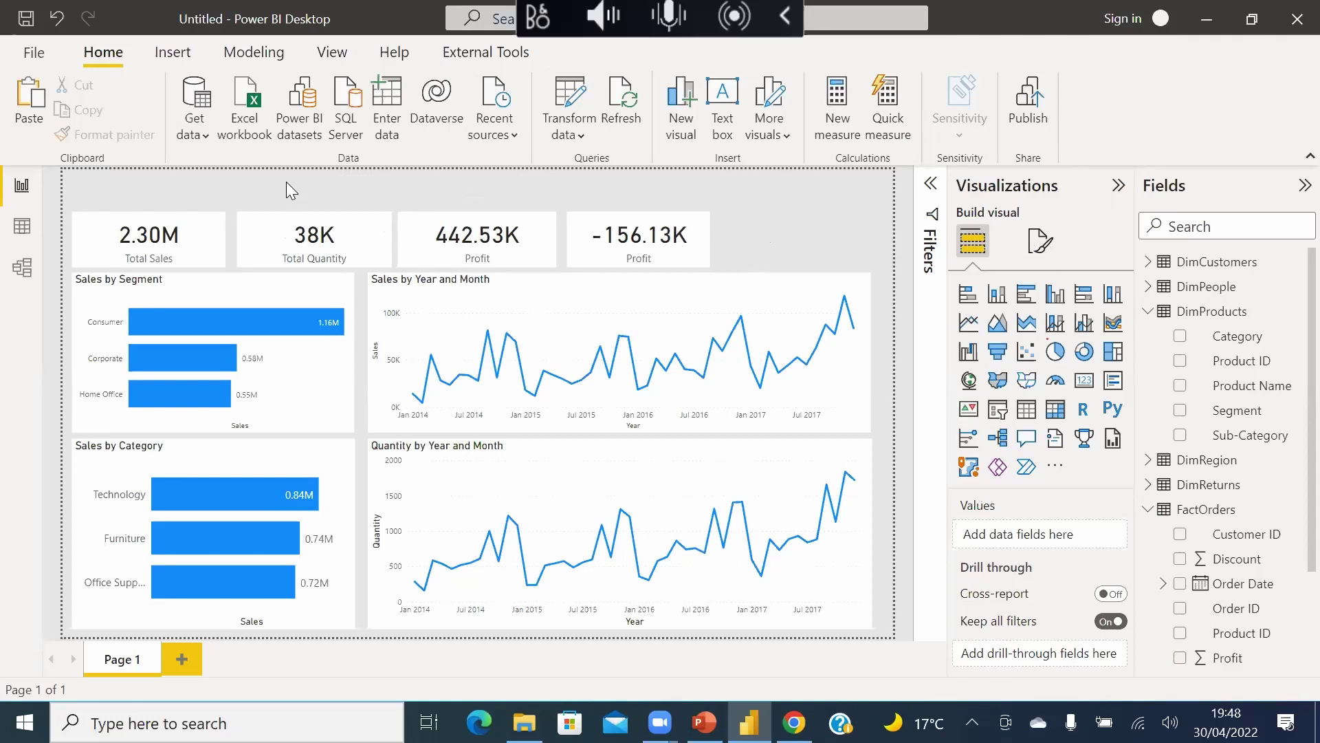
- Add a text box reading "Superstore Sales Report" and fit it as a small heading above the Total Sales card
left_click(722, 103)
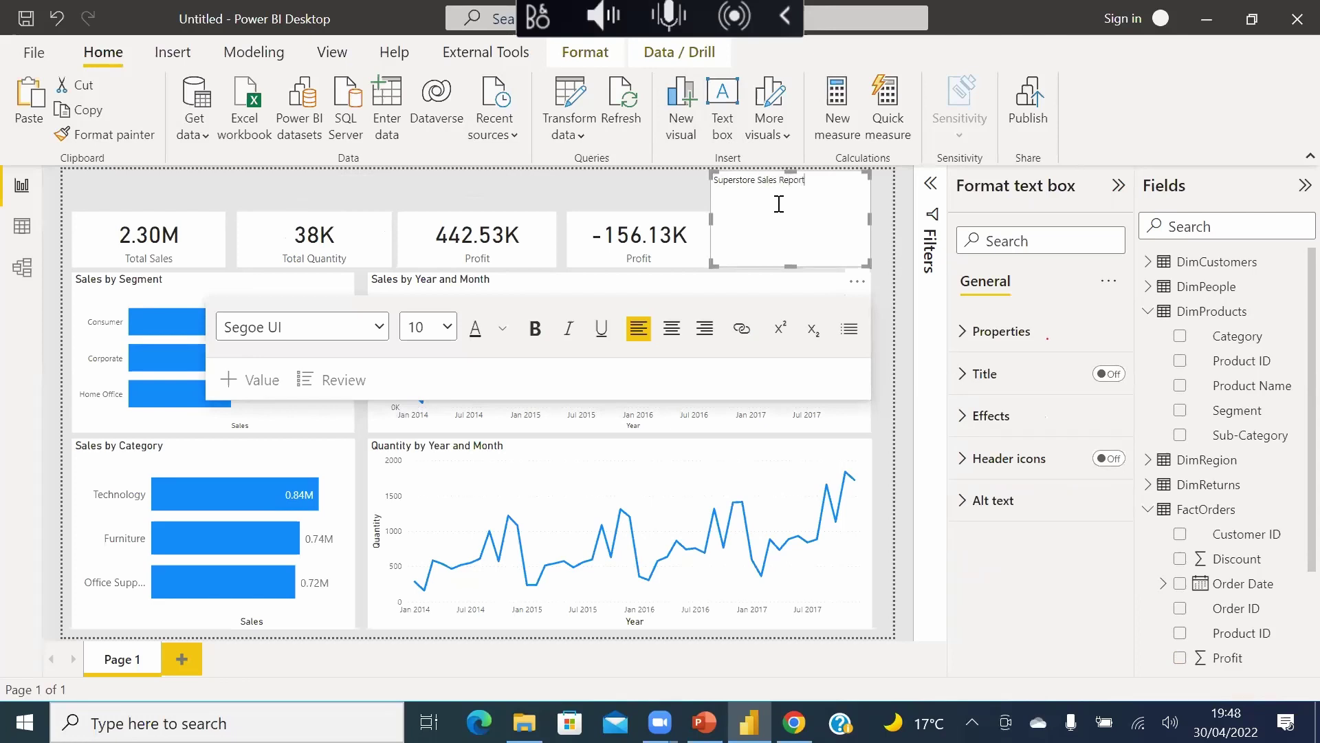
left_click_drag(791, 266, 127, 194)
left_click(770, 199)
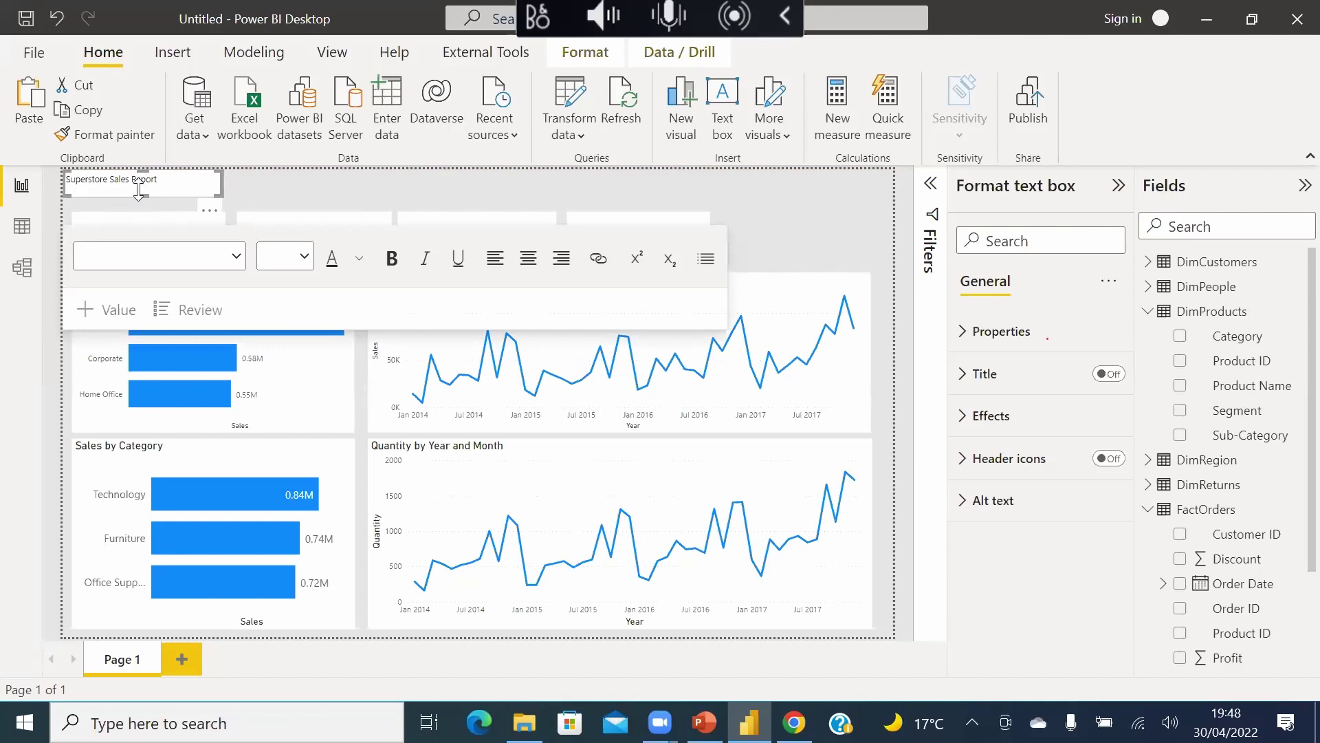
mouse_move(138, 196)
left_mouse_down()
mouse_move(136, 210)
mouse_move(77, 218)
mouse_move(151, 199)
left_mouse_up()
left_click(155, 205)
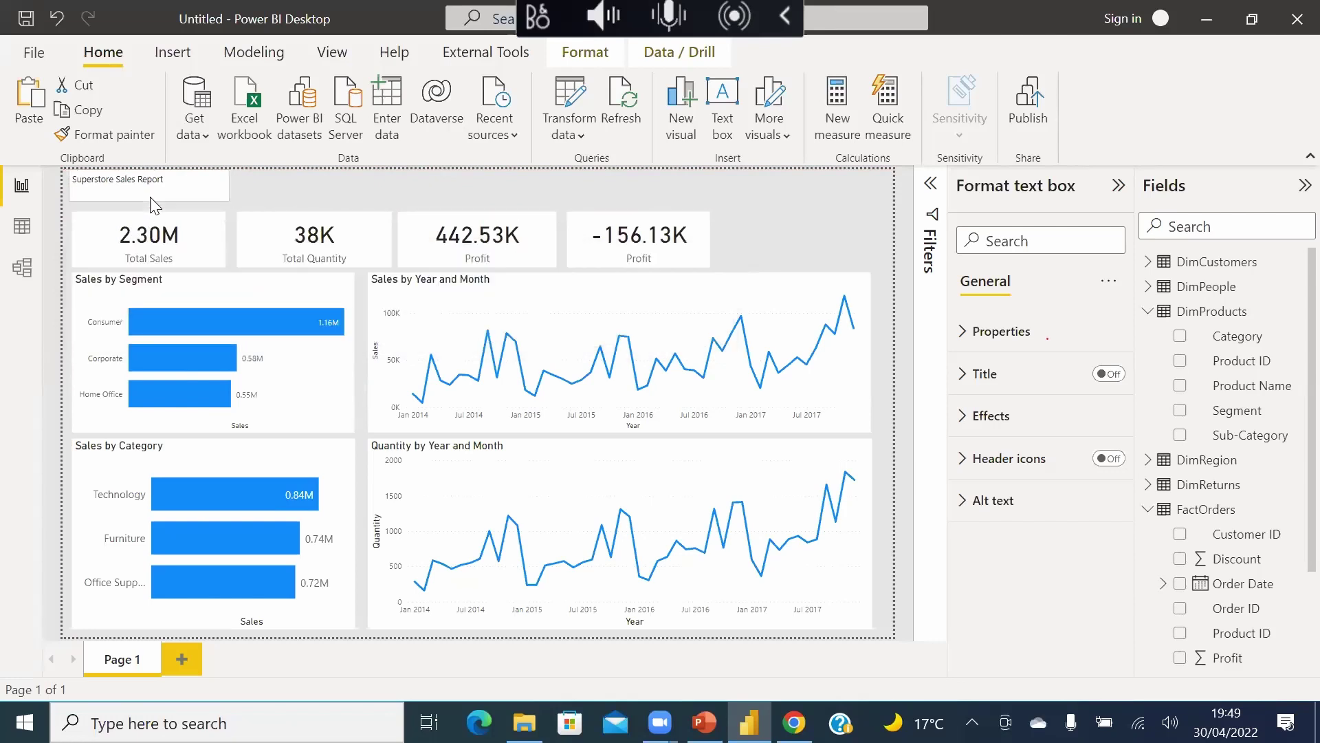
- Set the report title's font size to 18 and widen its text box to span the full width of the charts
left_click(210, 189)
key("ctrl+a")
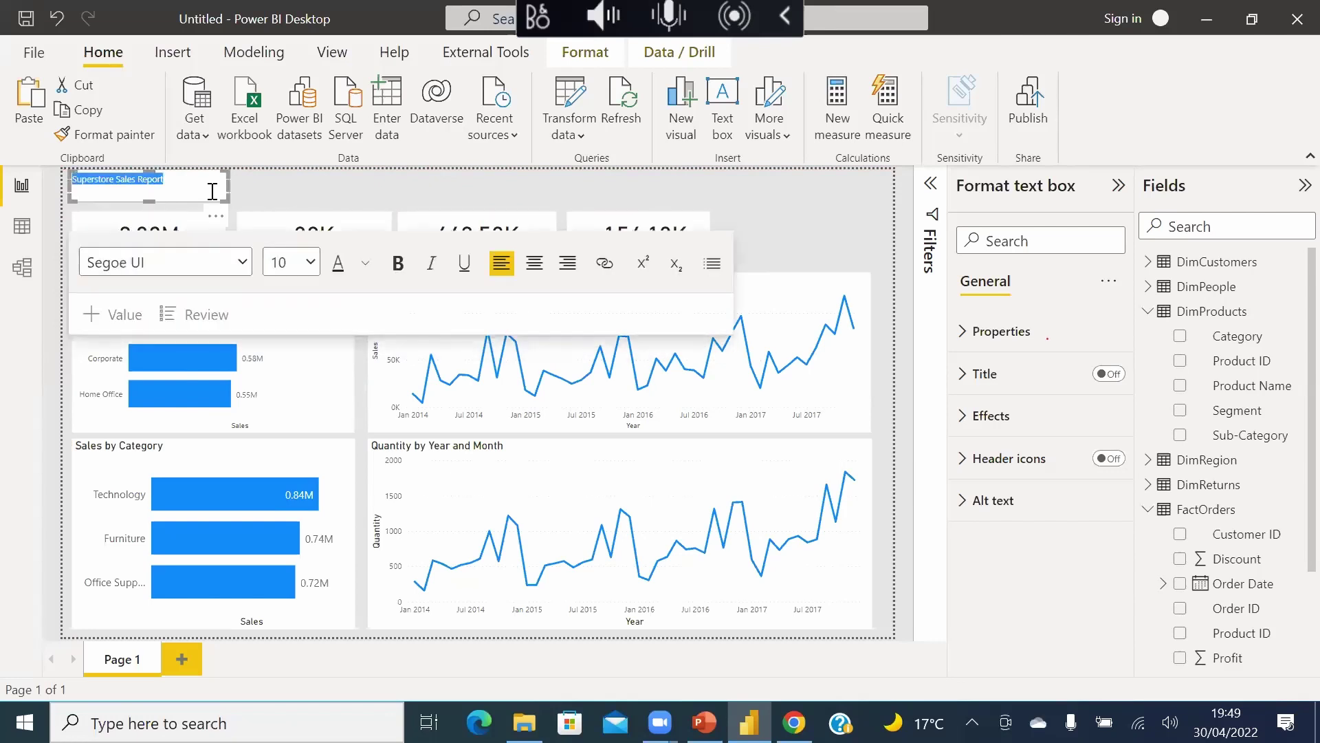
left_click(311, 262)
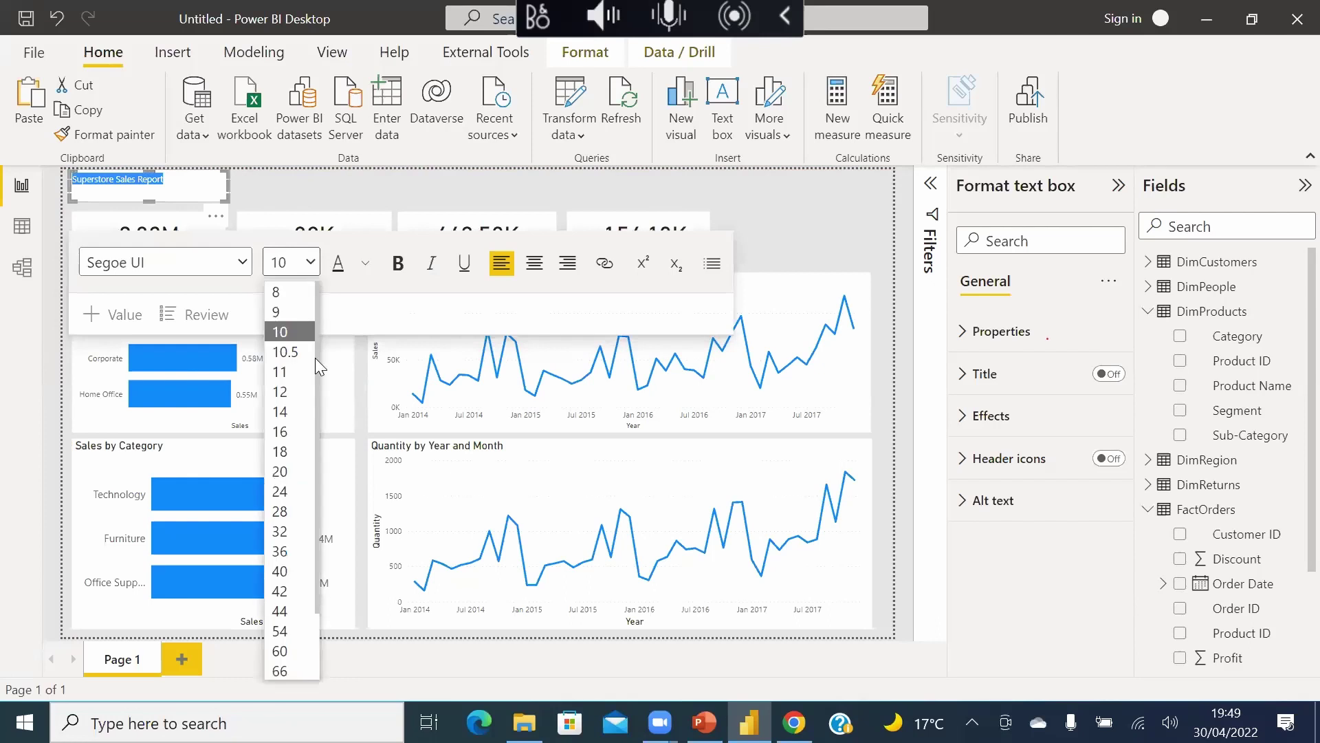
left_click(286, 451)
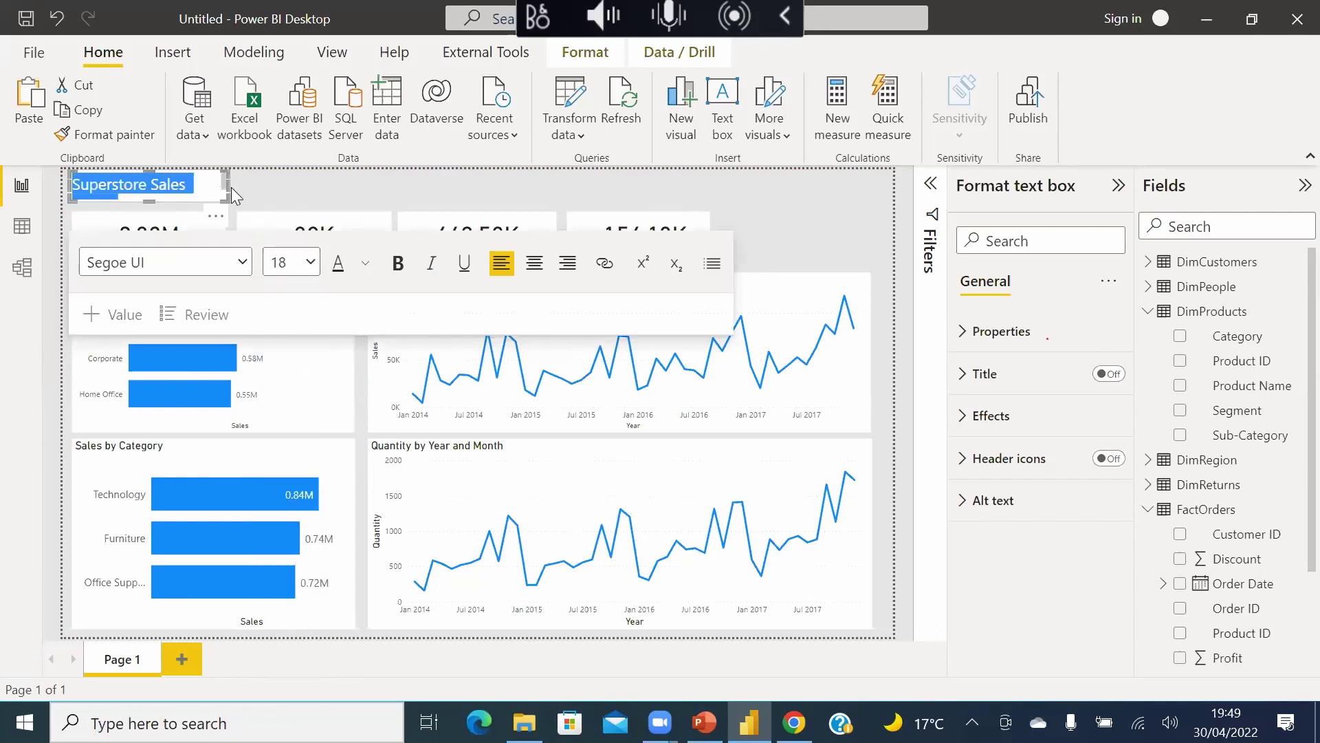
left_click_drag(232, 187, 868, 218)
left_click(882, 241)
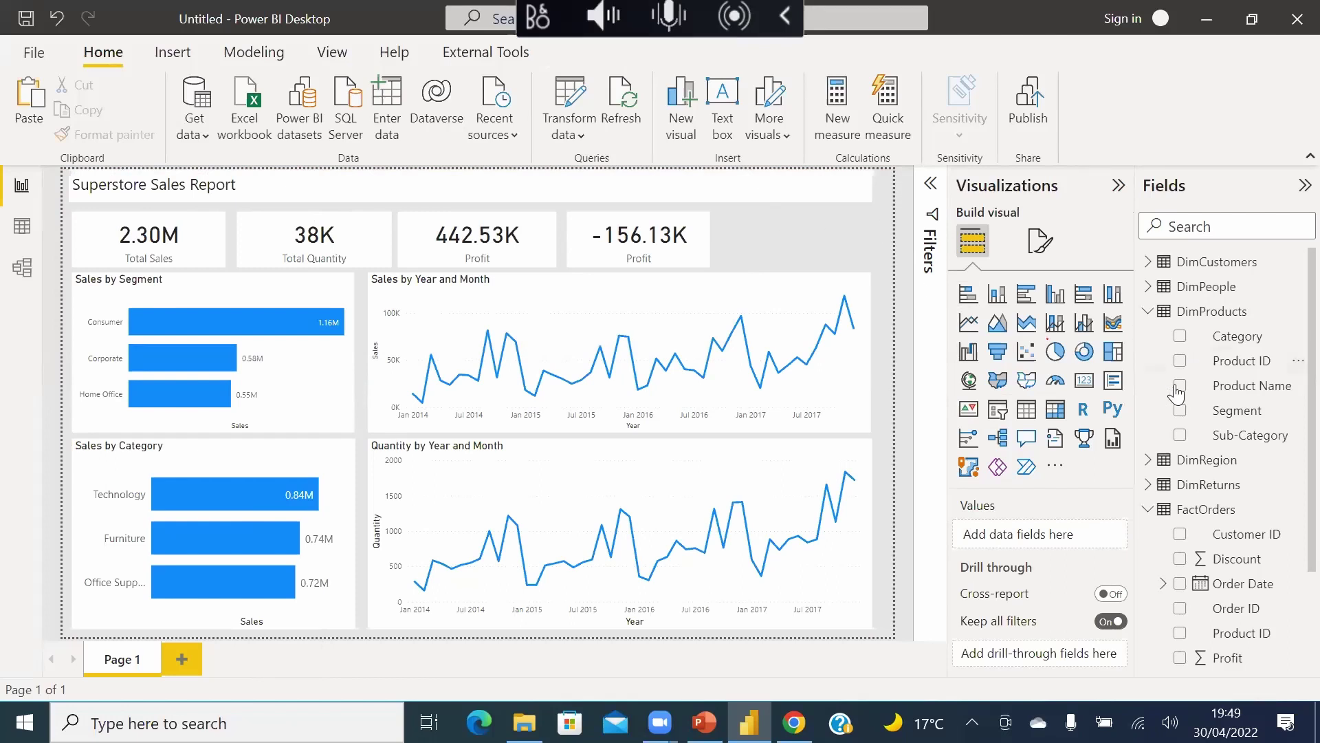
- Cross-filter the page by the Consumer and Corporate bars in the Sales by Segment chart to examine the other visuals' response
scroll(1169, 427, "down", 3)
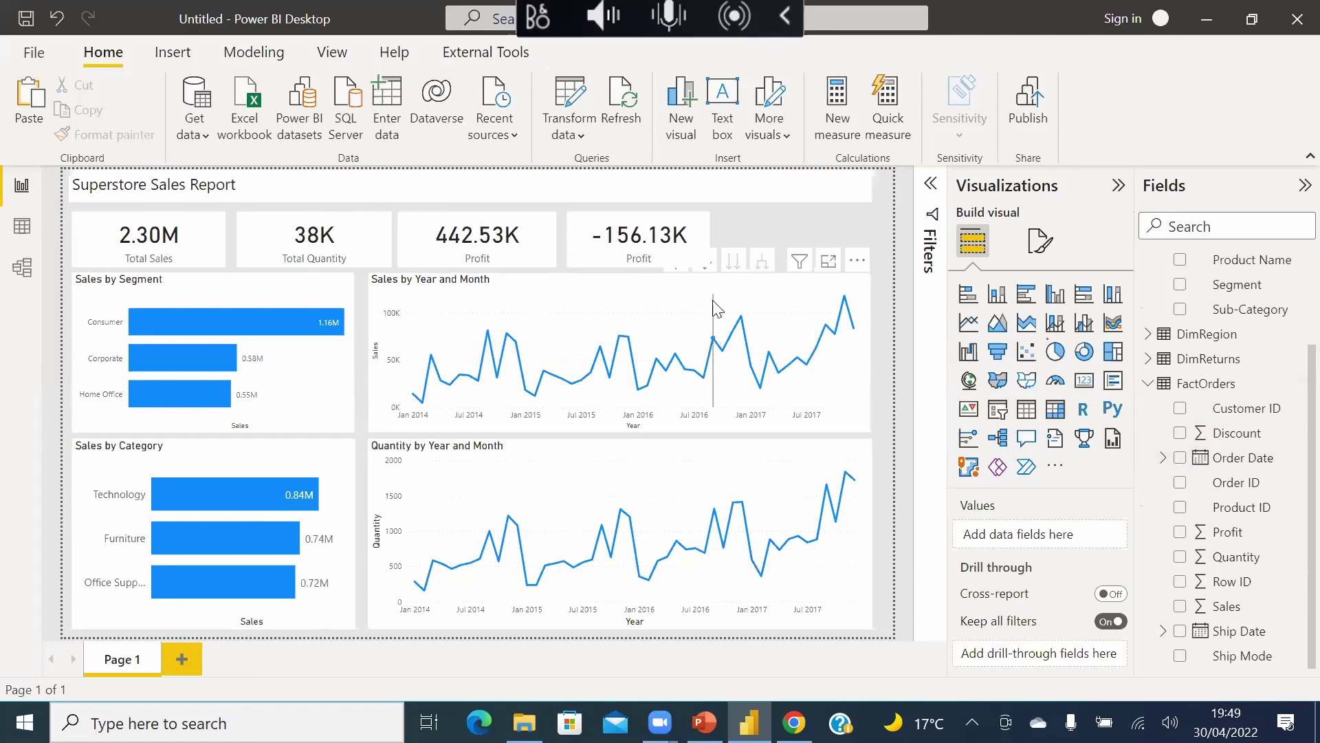
left_click(219, 326)
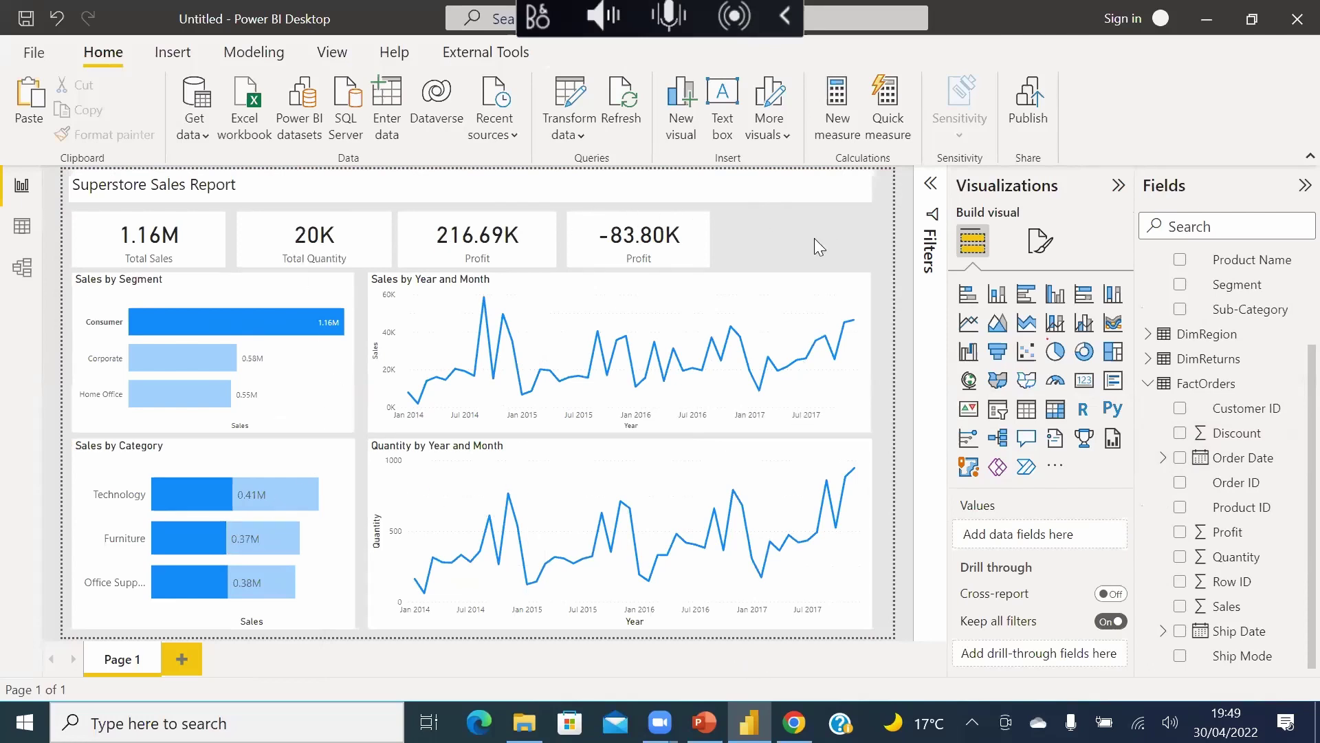
left_click(222, 321)
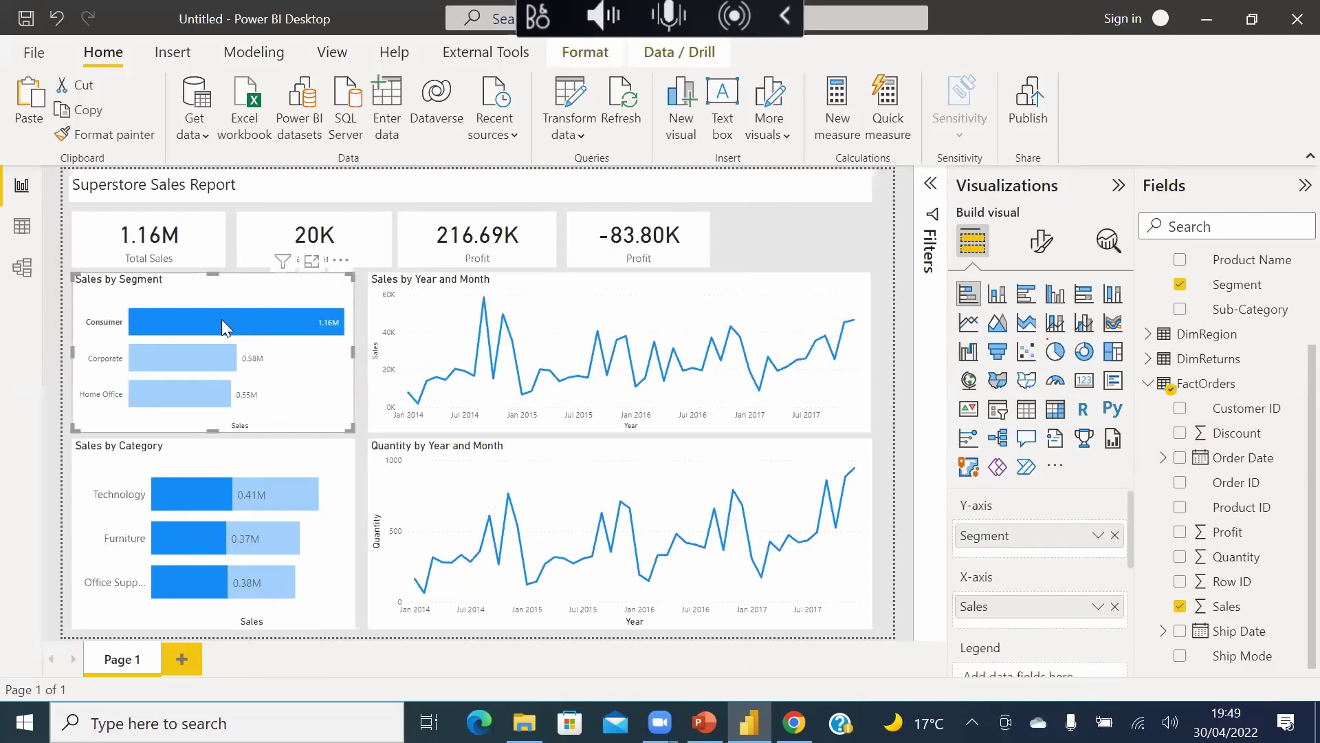
left_click(221, 319)
left_click(222, 319)
left_click(221, 319)
left_click(221, 319)
left_click(213, 346)
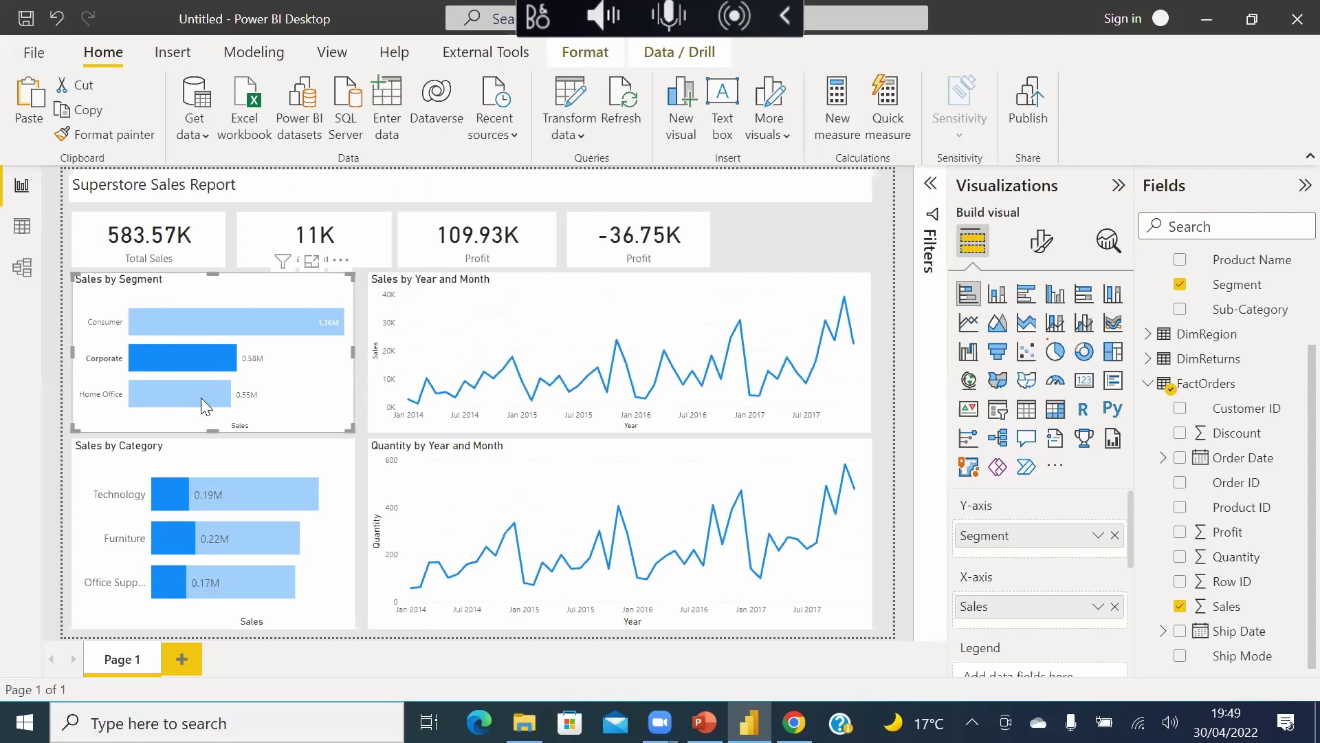
- Cross-filter the page by the Technology bar in Sales by Category, clear the filter, and select the Sales by Year and Month chart
left_click(224, 501)
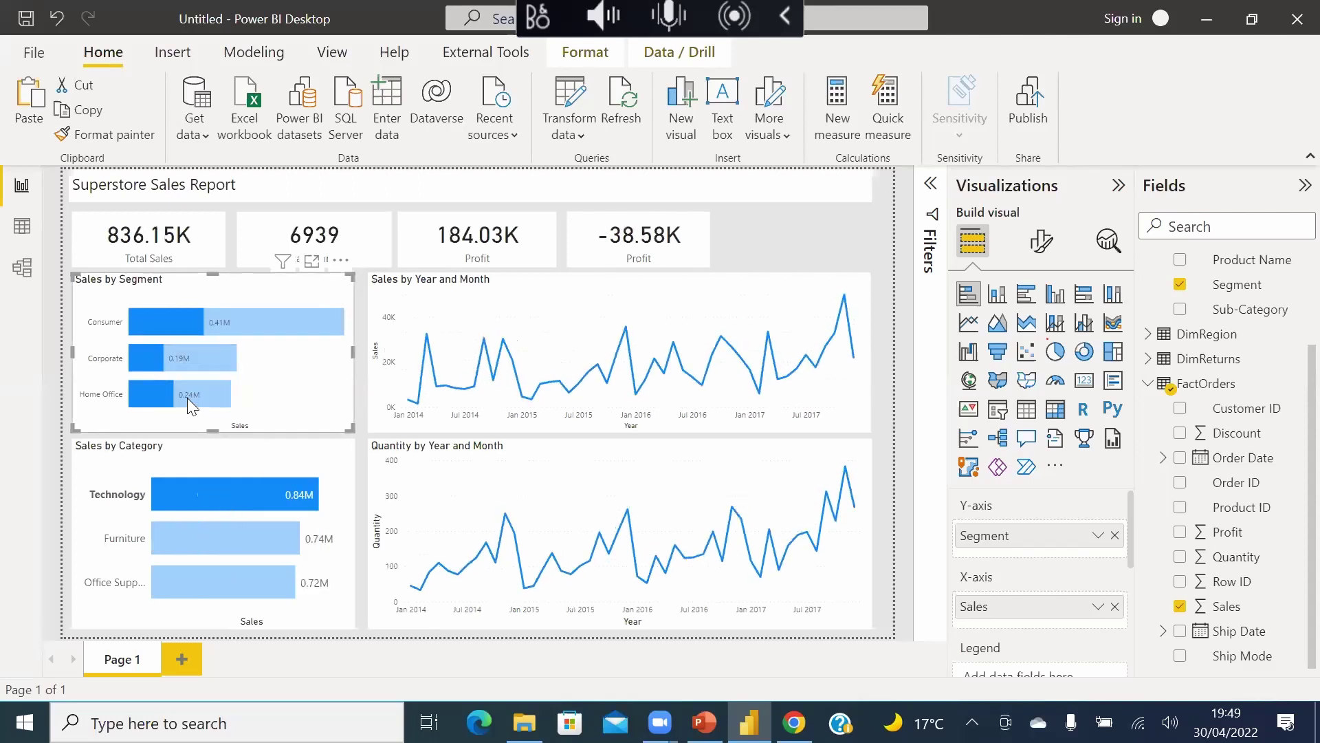
left_click(187, 397)
left_click(134, 338)
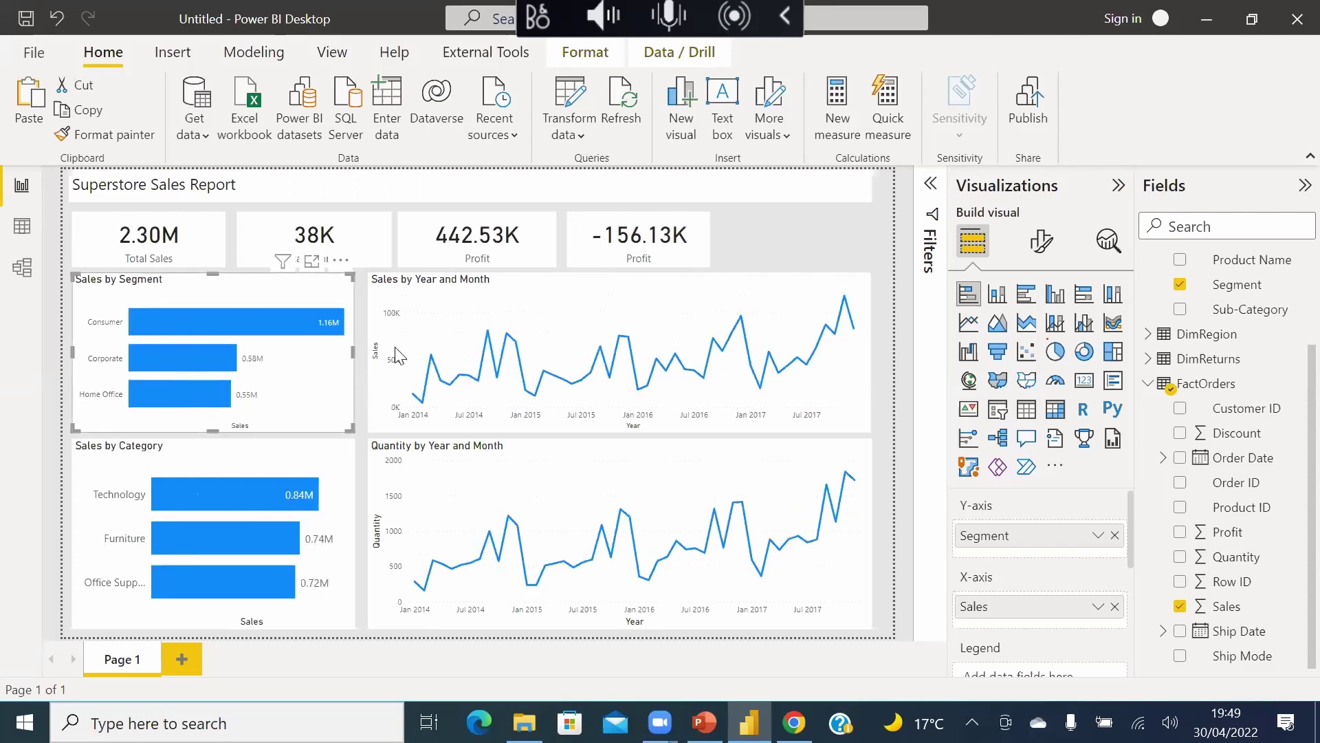
left_click(556, 377)
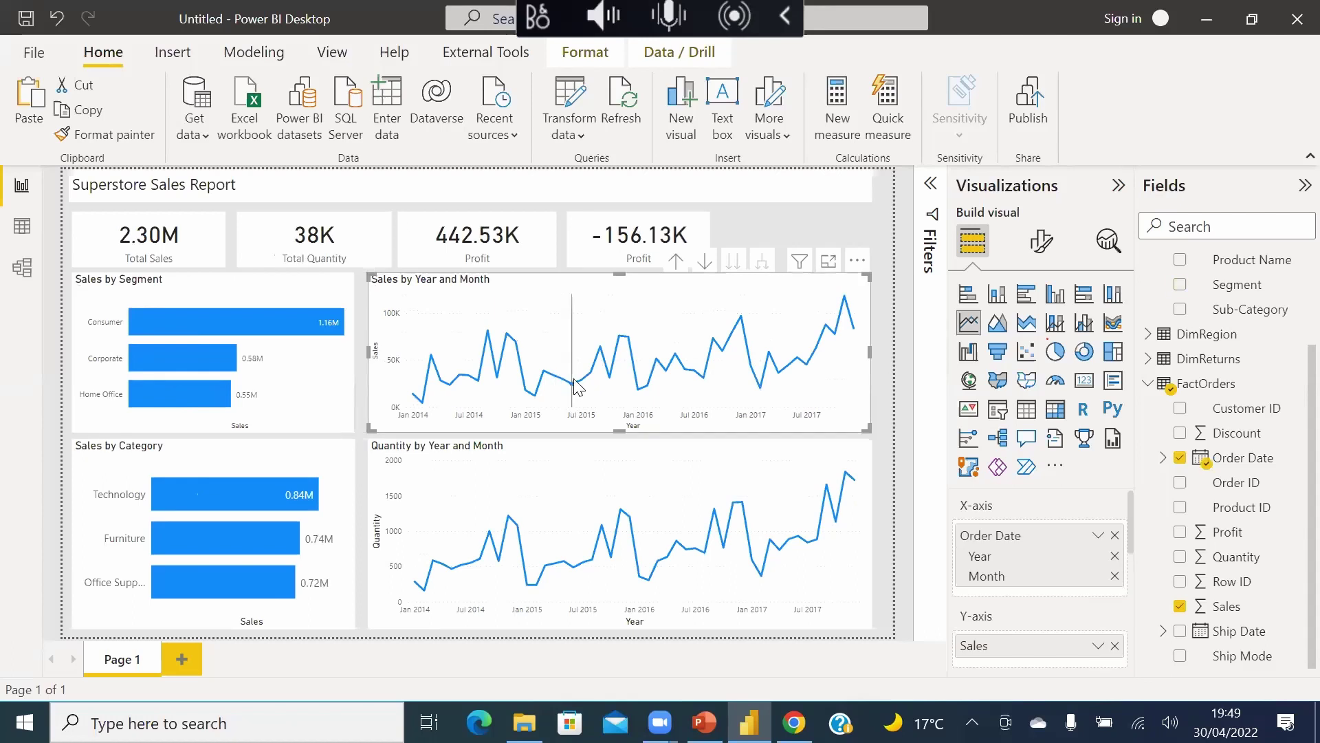
- Cross-filter the page by the June 2015 sales point, the Technology bar and the Consumer bar, and clear the filter
left_click(572, 383)
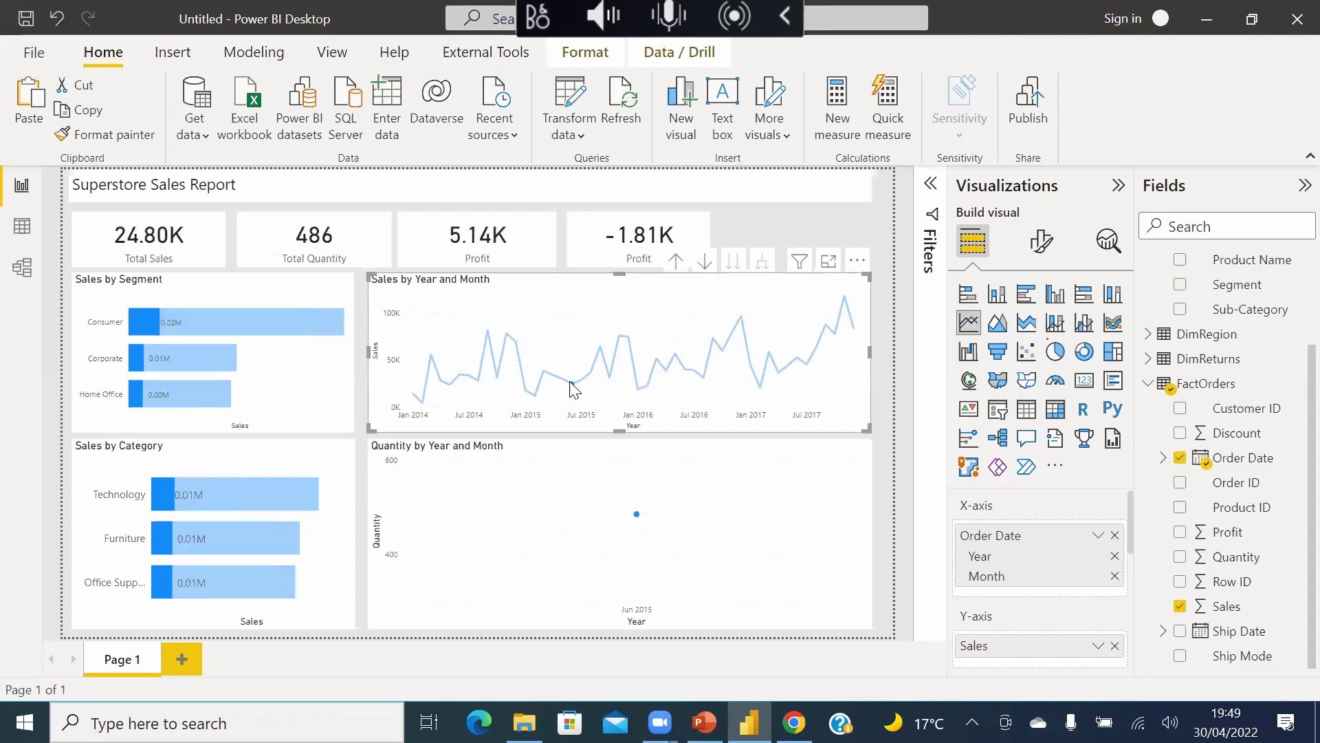
left_click(236, 494)
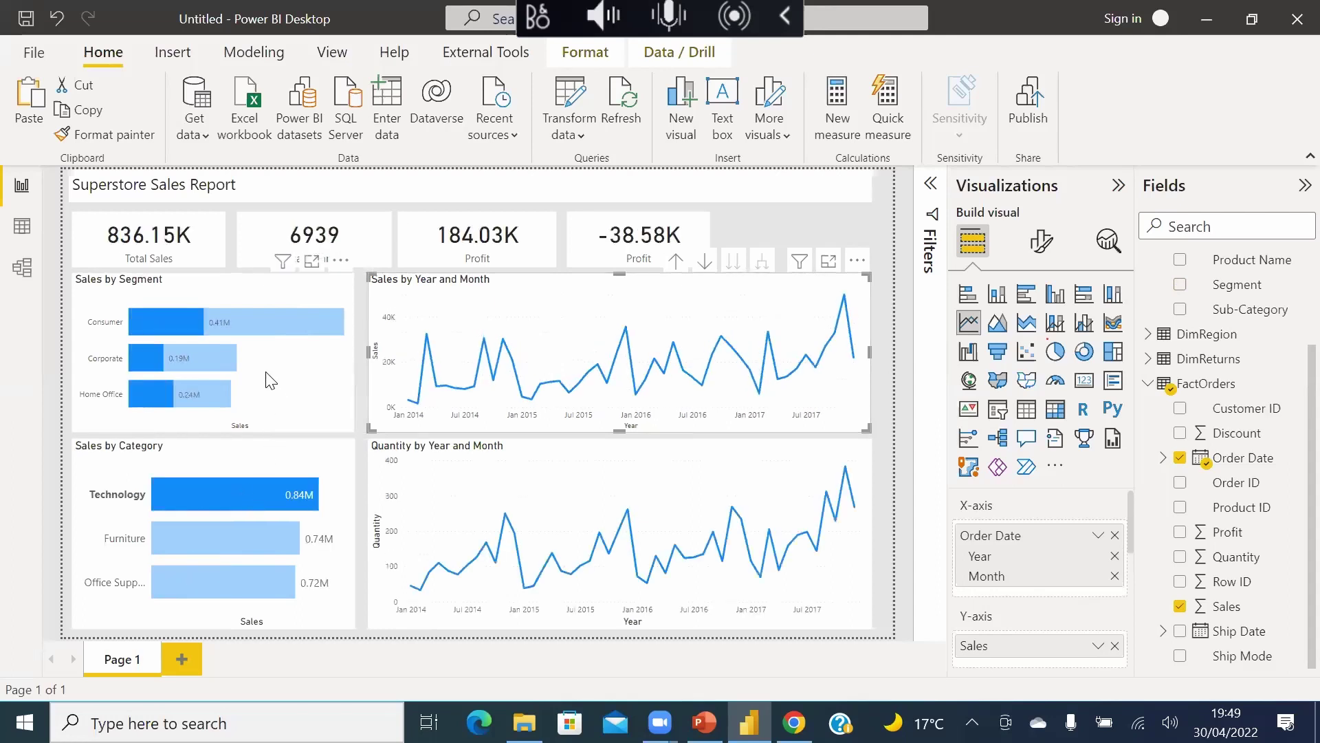
left_click(273, 339)
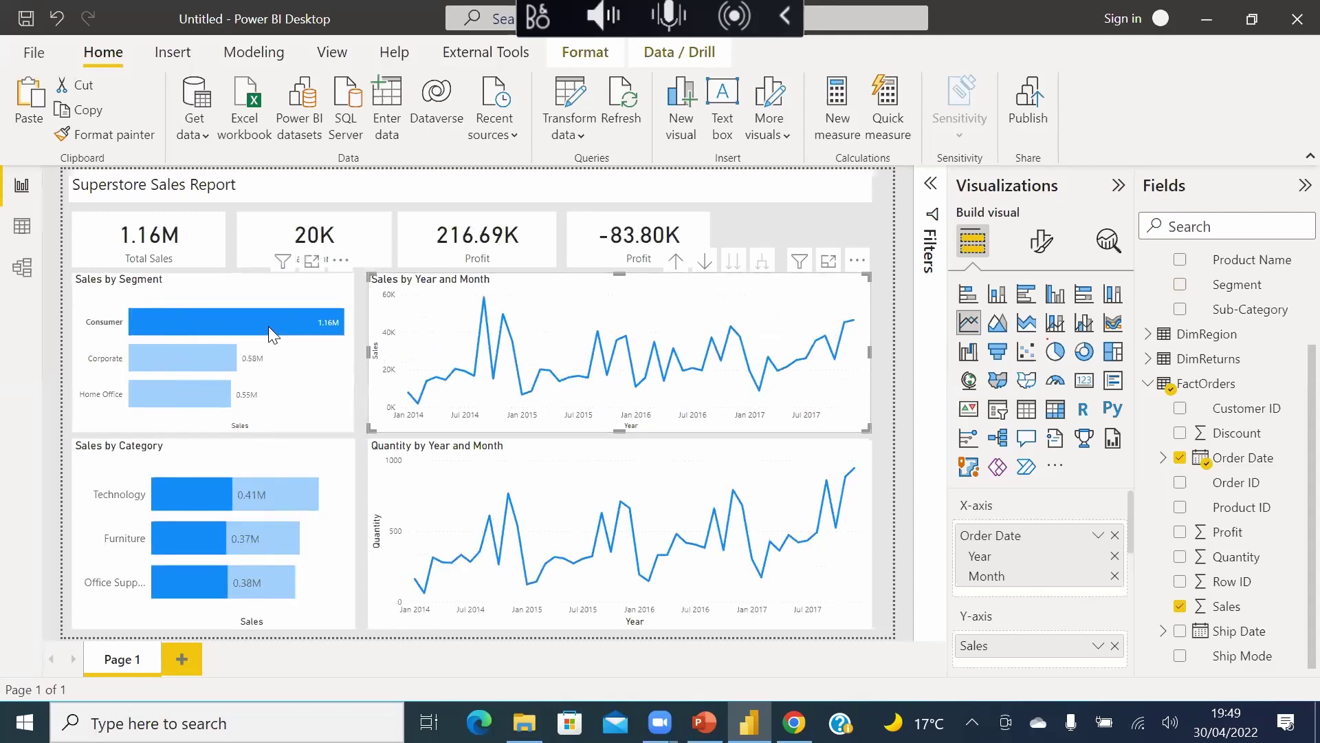
left_click(268, 326)
left_click(748, 228)
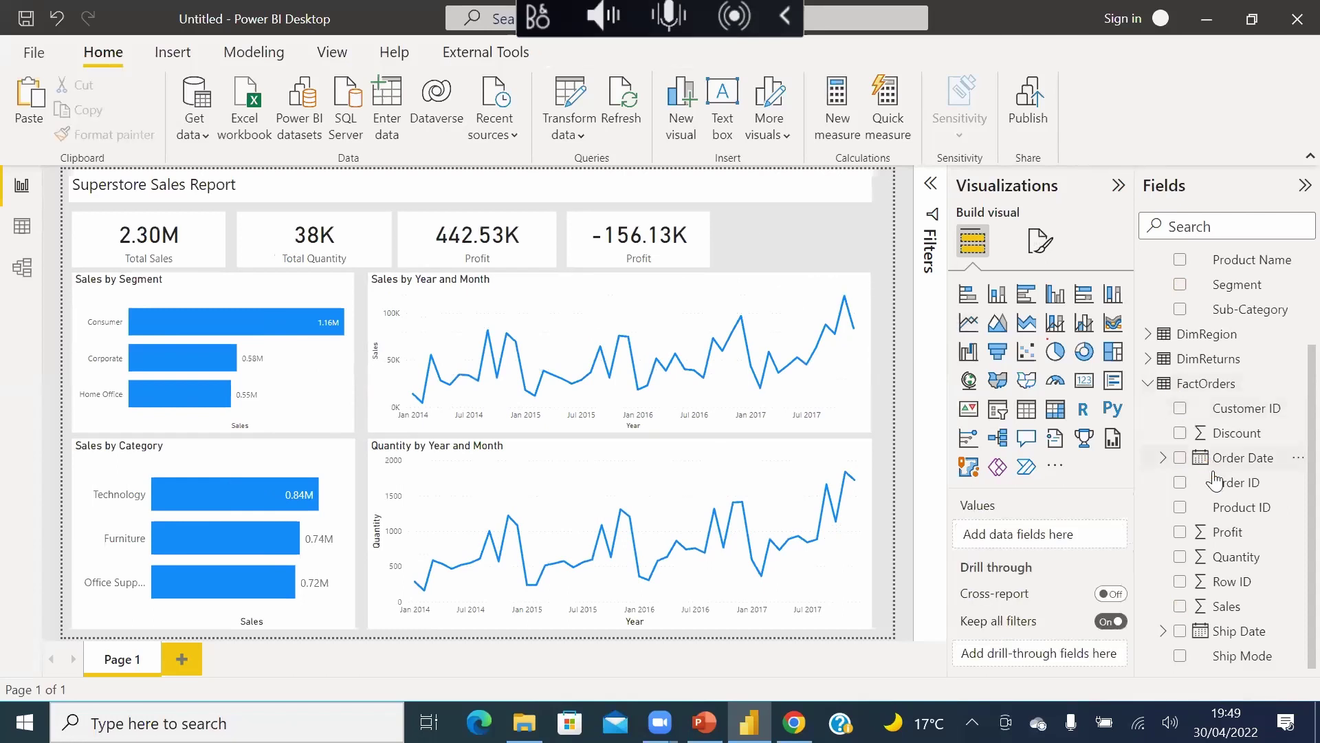
- Add a Ship Mode slicer, move it beside the last Profit card and reduce its width and height
left_click(1195, 634)
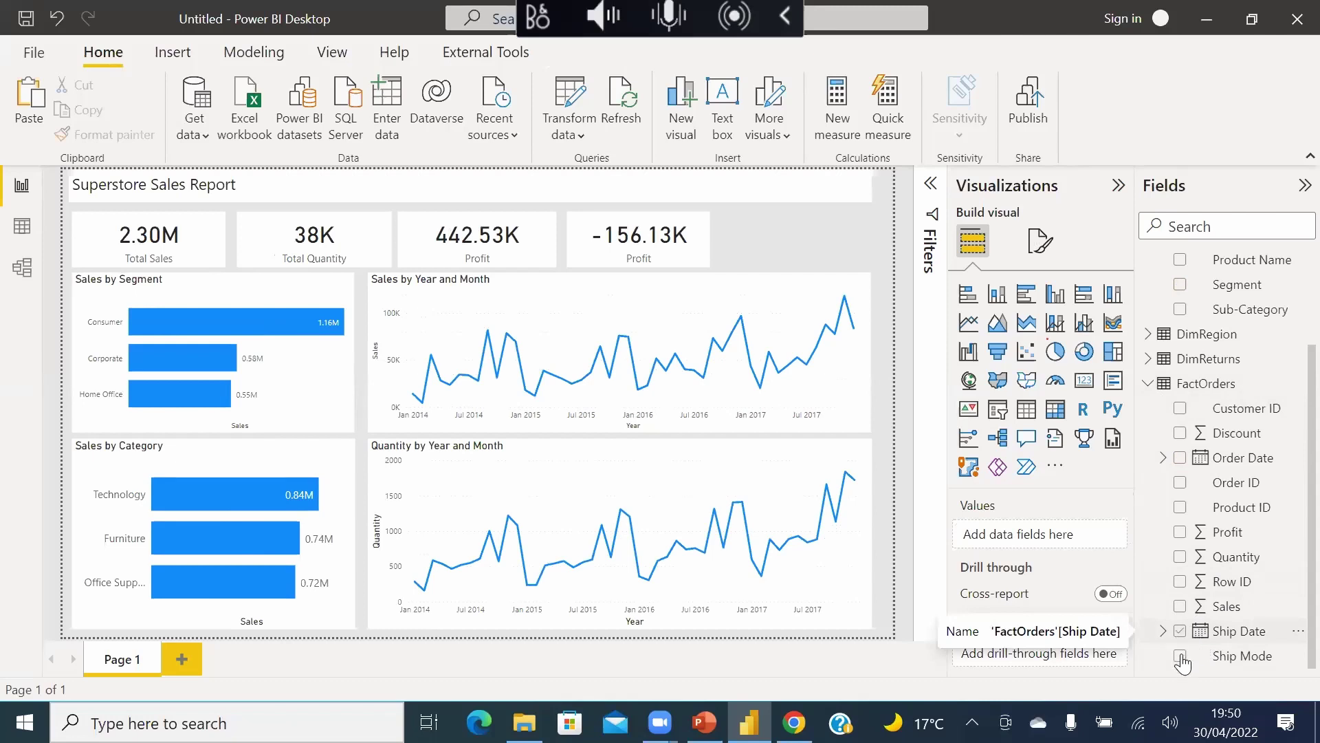
left_click(1180, 656)
left_click_drag(203, 345, 795, 321)
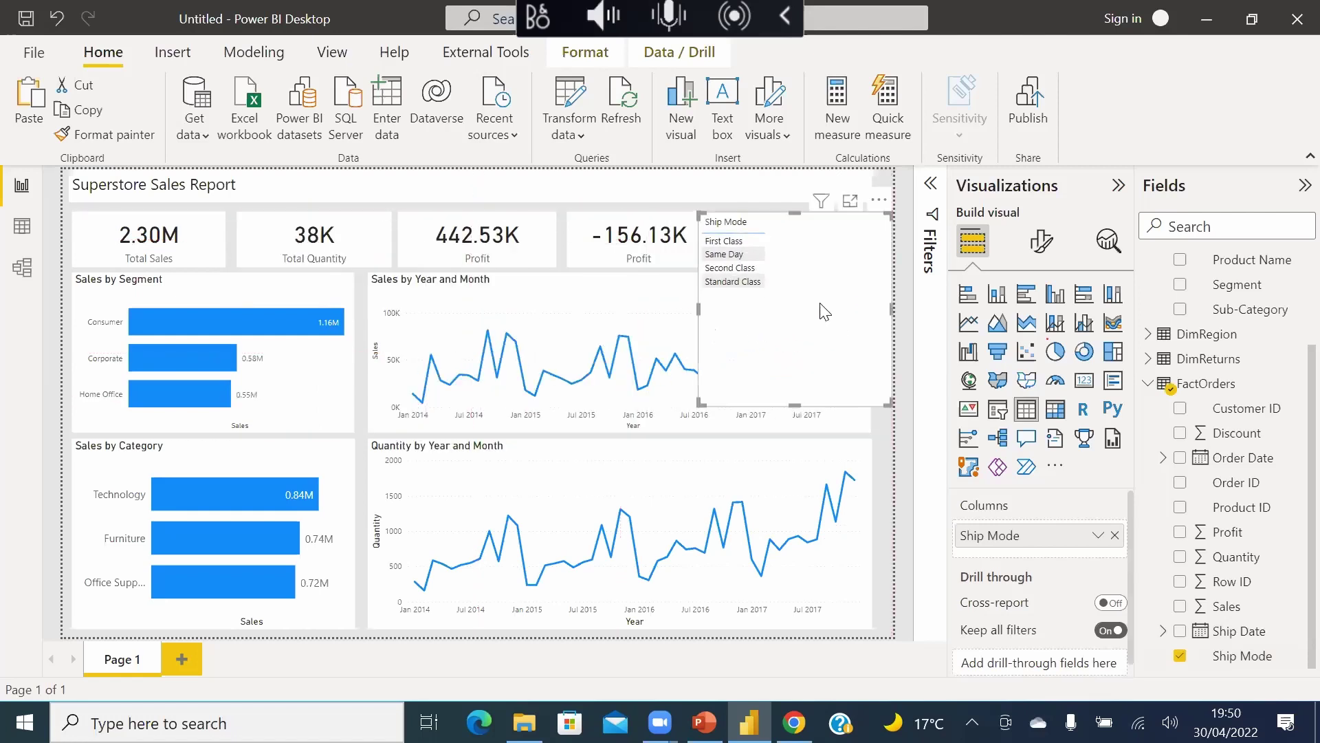
left_click(998, 410)
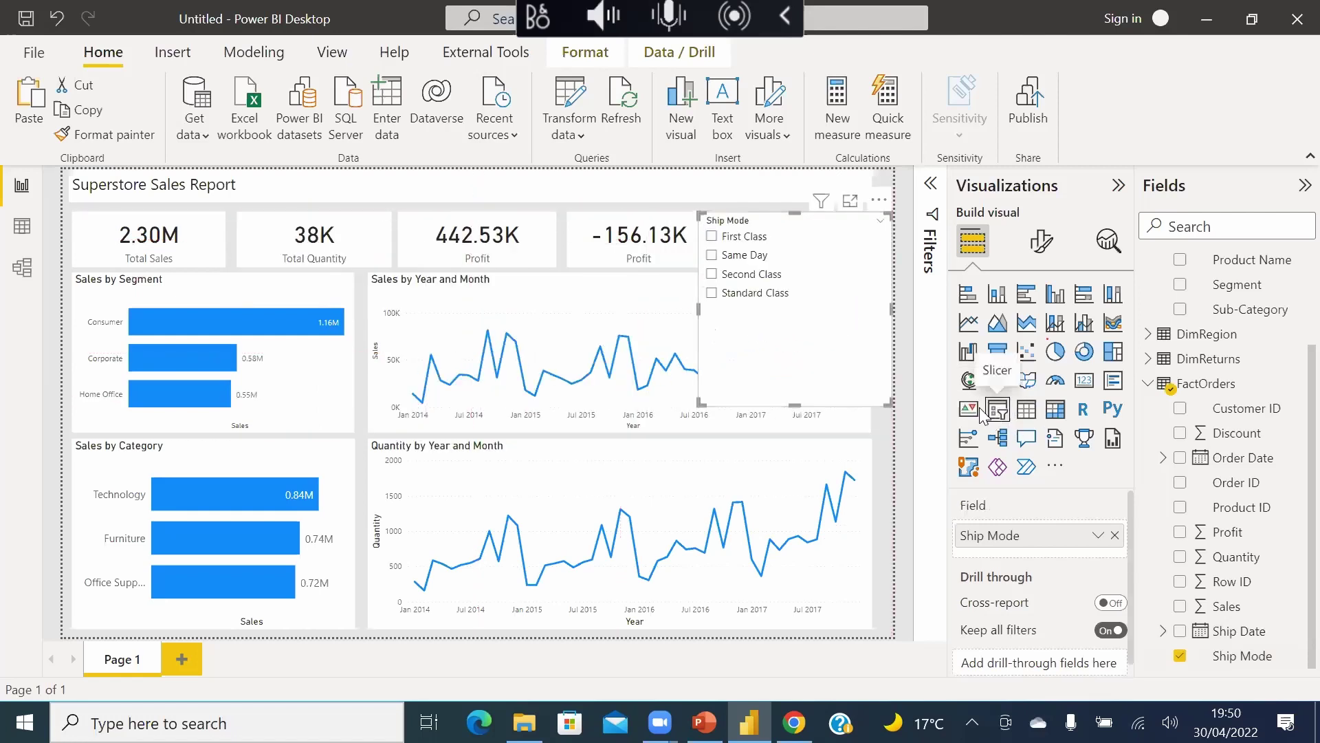
left_click_drag(699, 299, 736, 300)
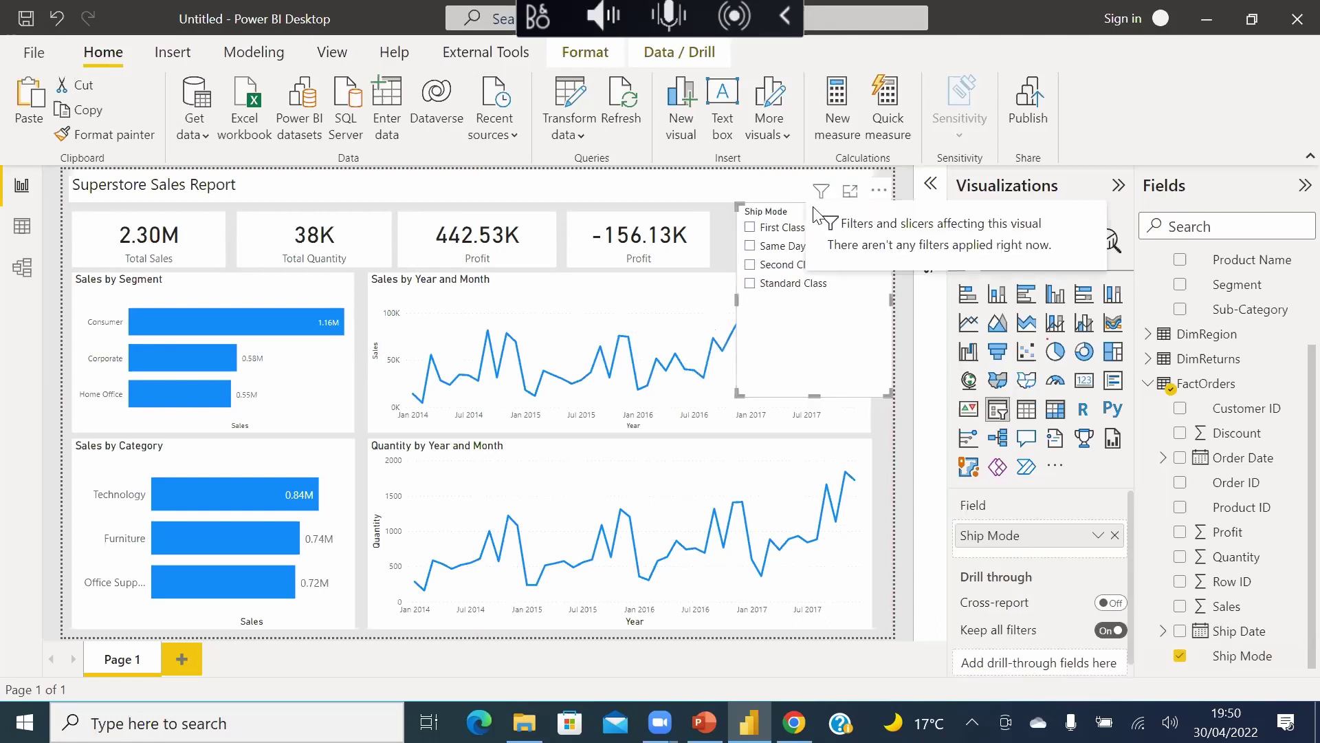
left_click_drag(815, 397, 840, 282)
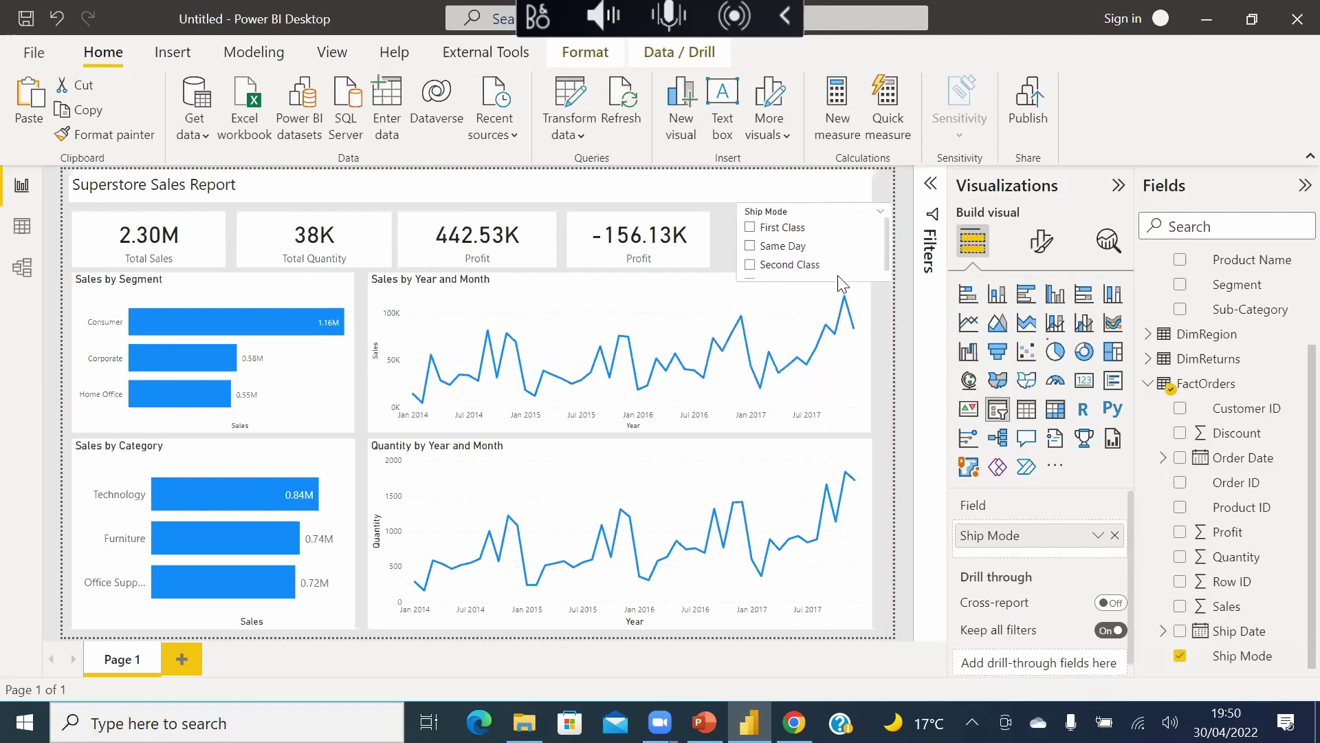
- Filter the page through the Ship Mode slicer's individual classes to examine the visuals' response, and clear the selection
left_click(787, 231)
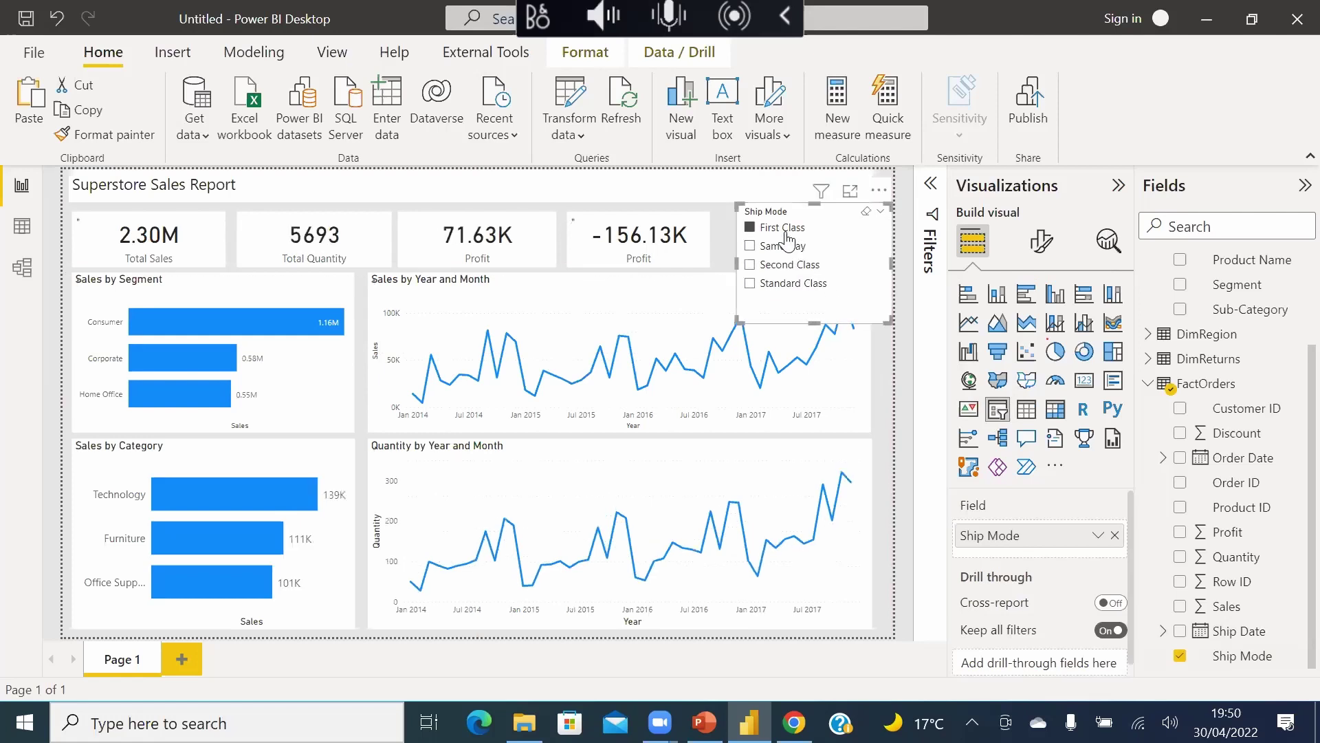
left_click(792, 250)
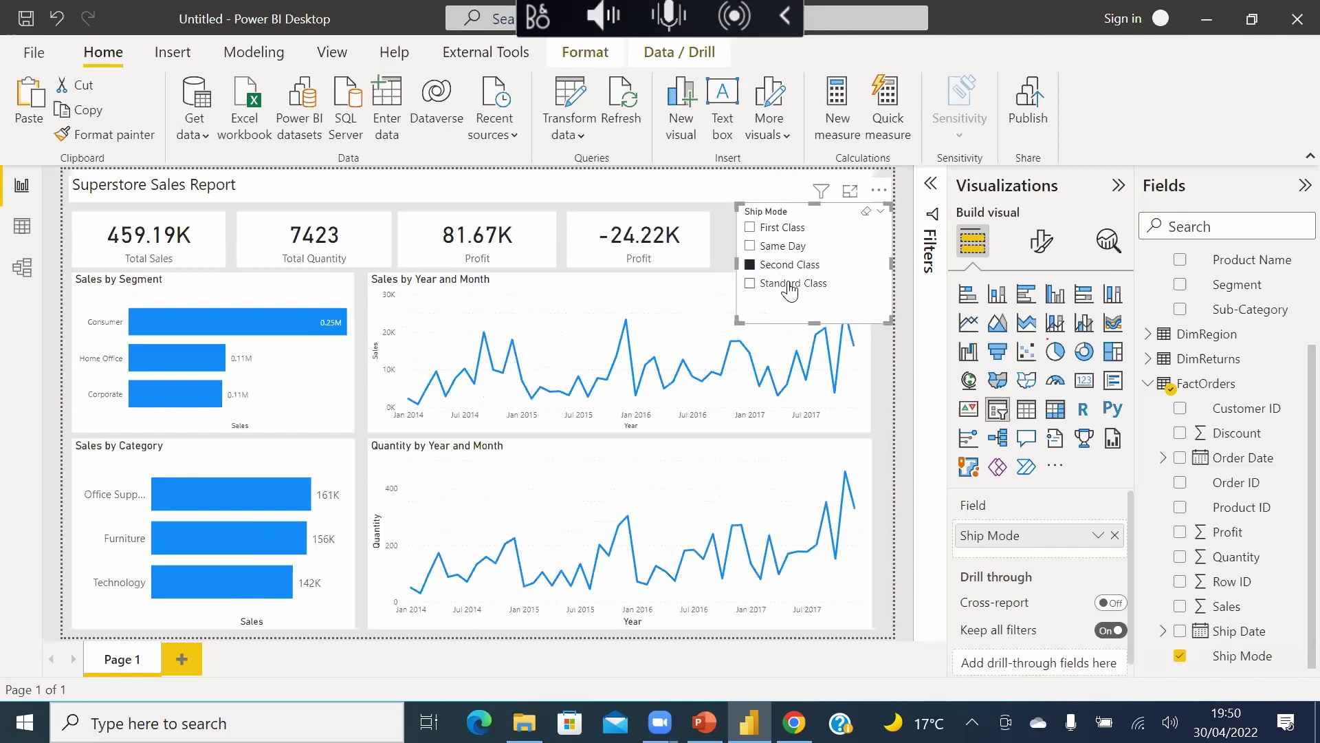
left_click(792, 285)
left_click(796, 291)
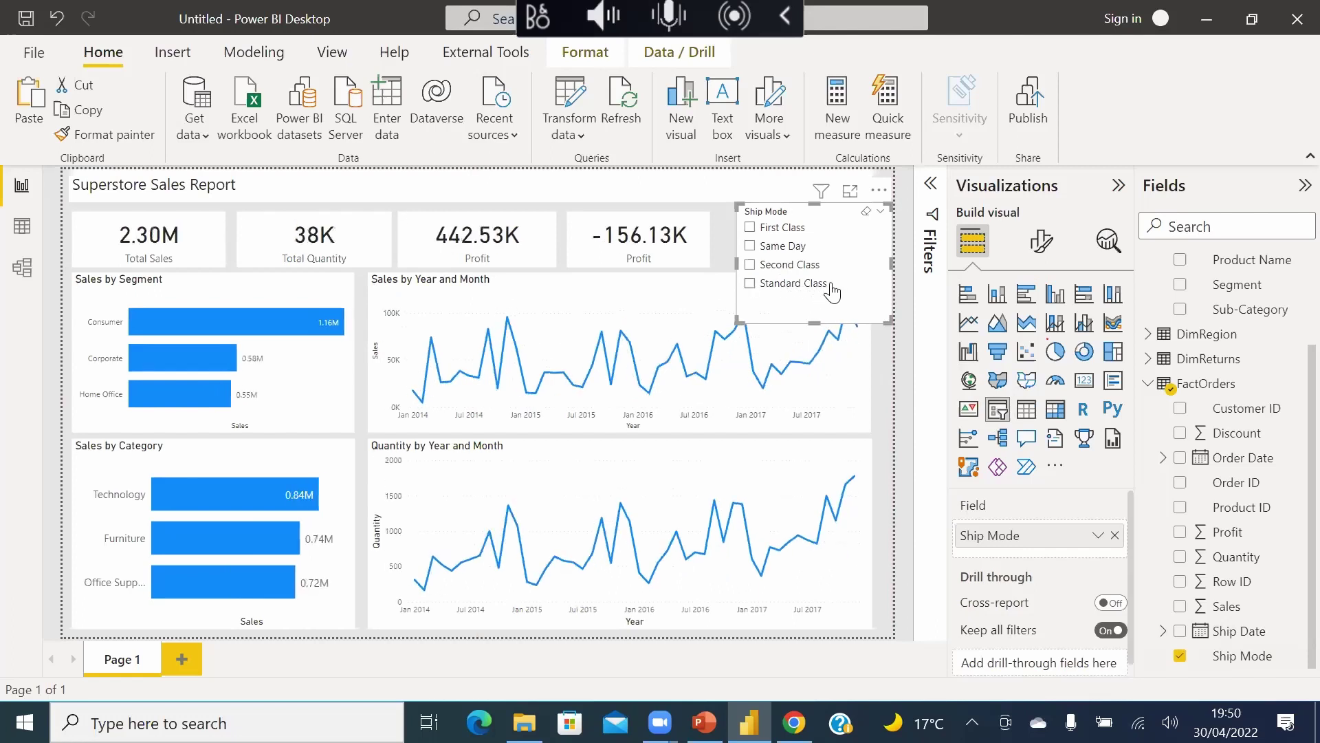
- Switch the Ship Mode slicer to Dropdown style and fit it into the card row beside the last Profit card
left_click(880, 211)
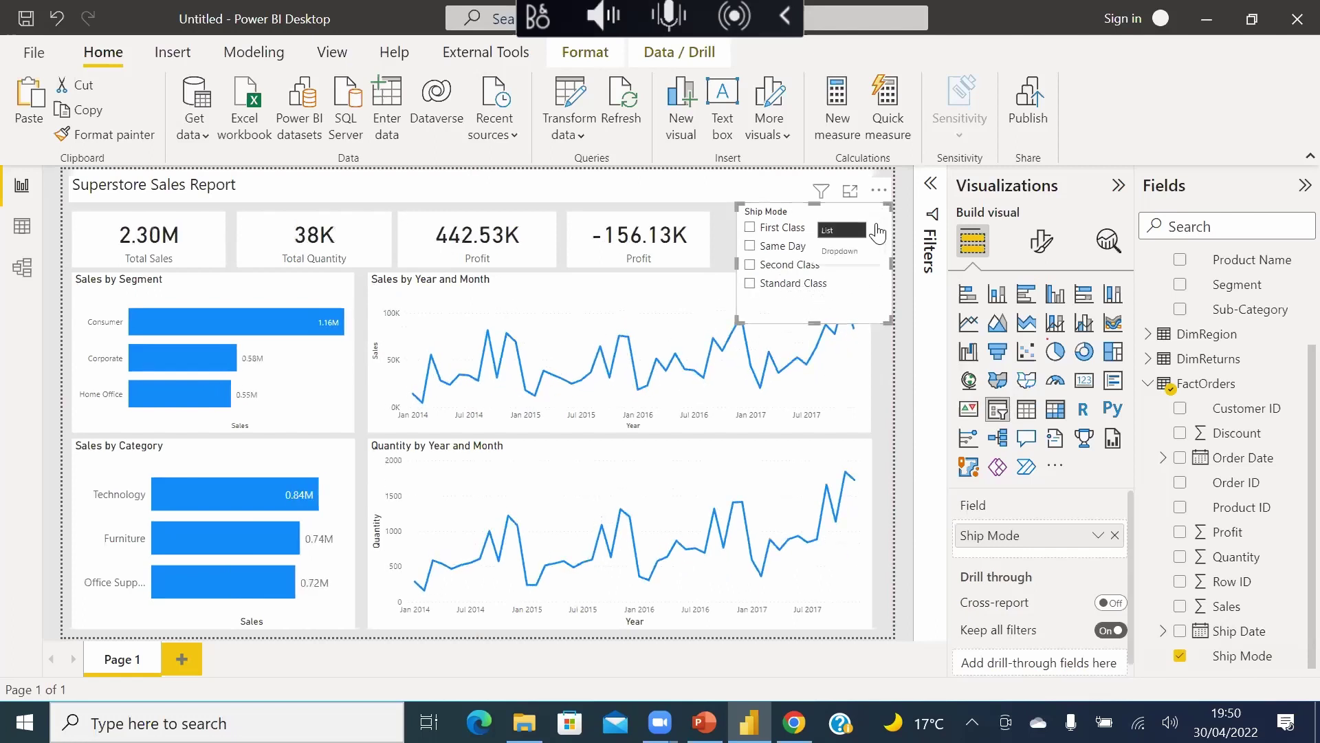
left_click(859, 249)
left_click_drag(810, 205, 810, 214)
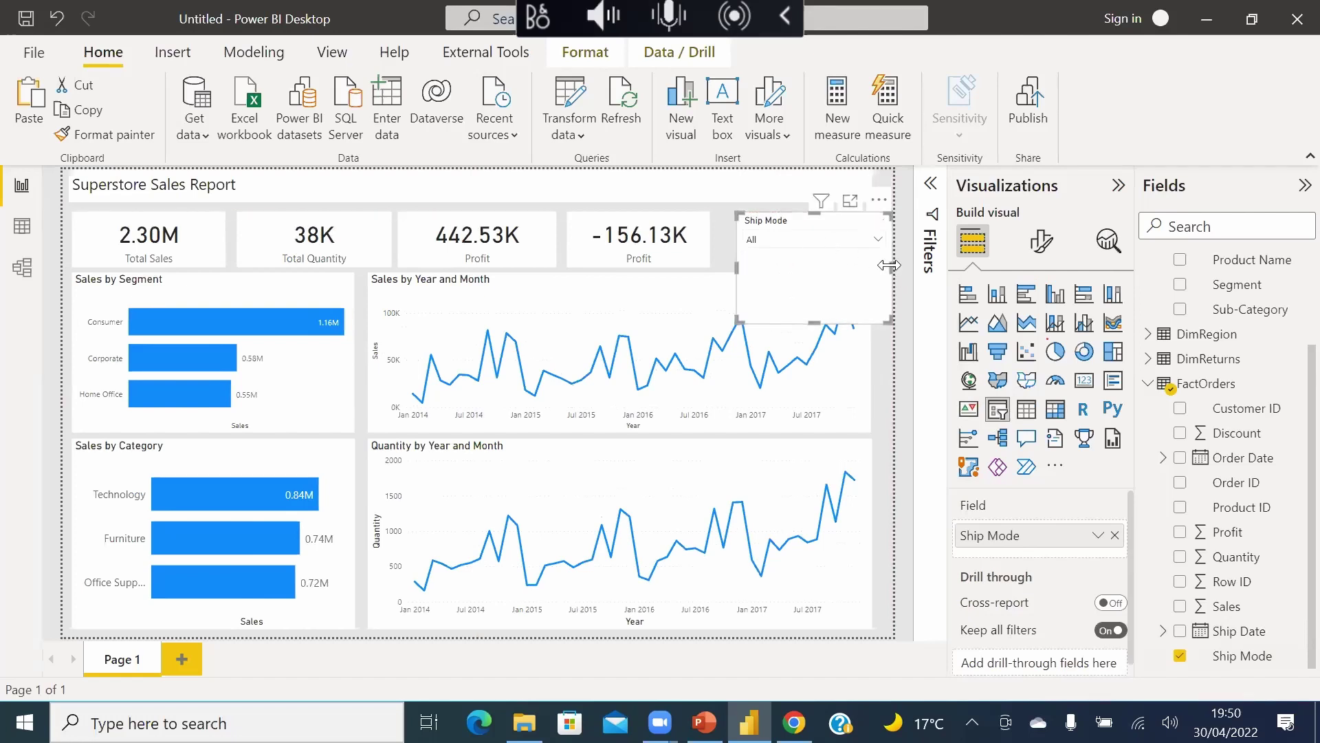
left_click_drag(892, 265, 861, 274)
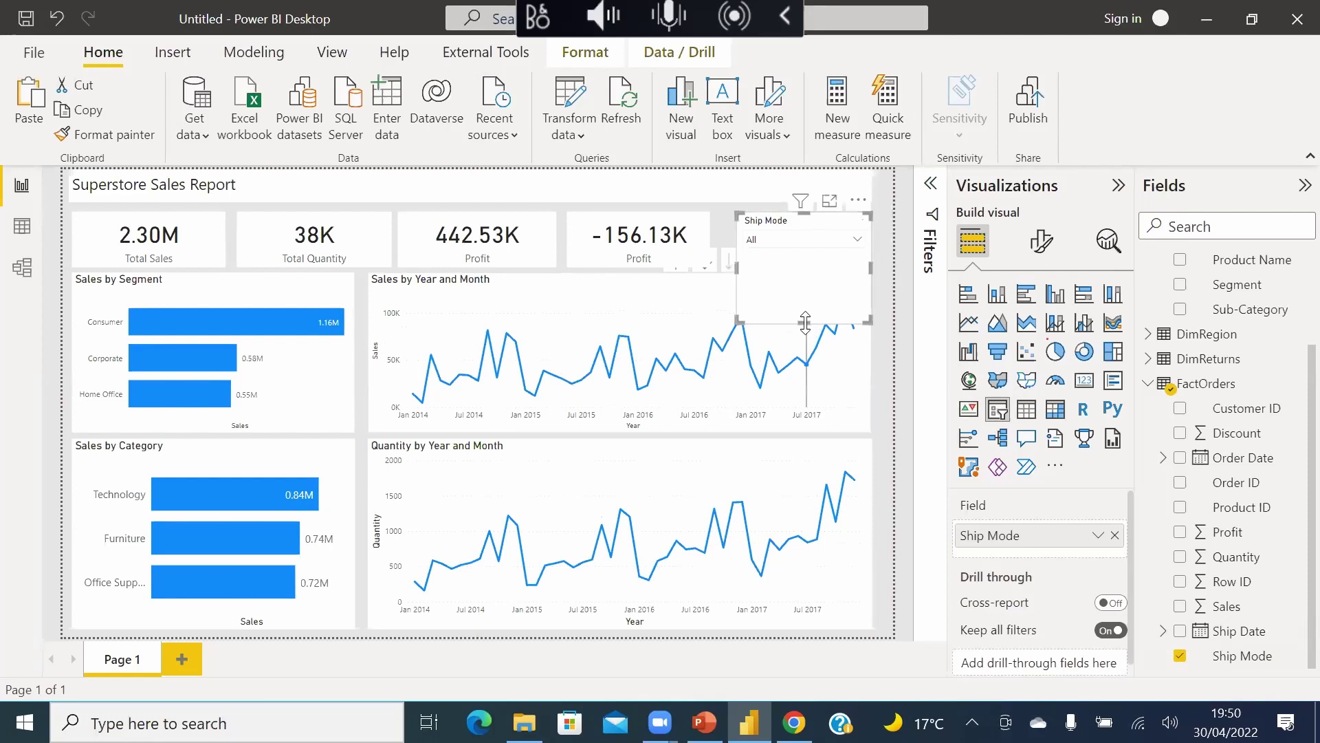
left_click_drag(809, 323, 805, 274)
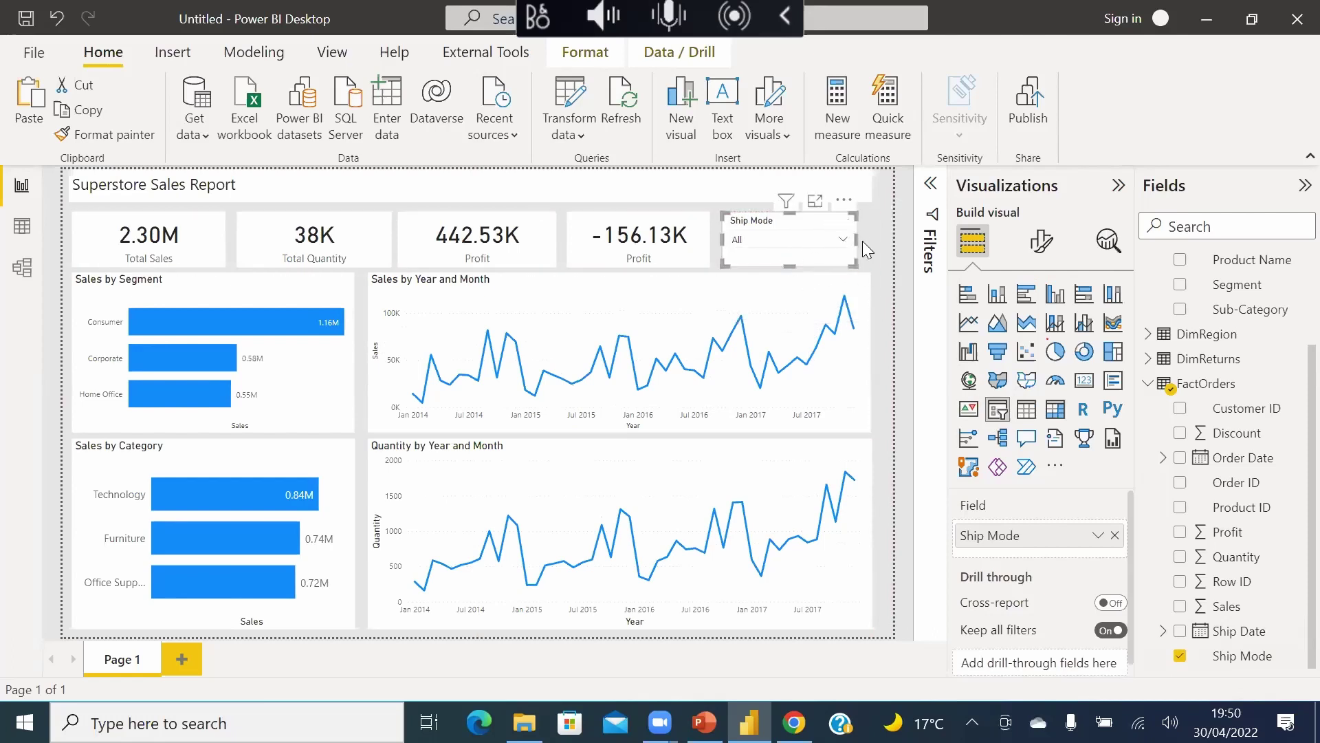
left_click(885, 265)
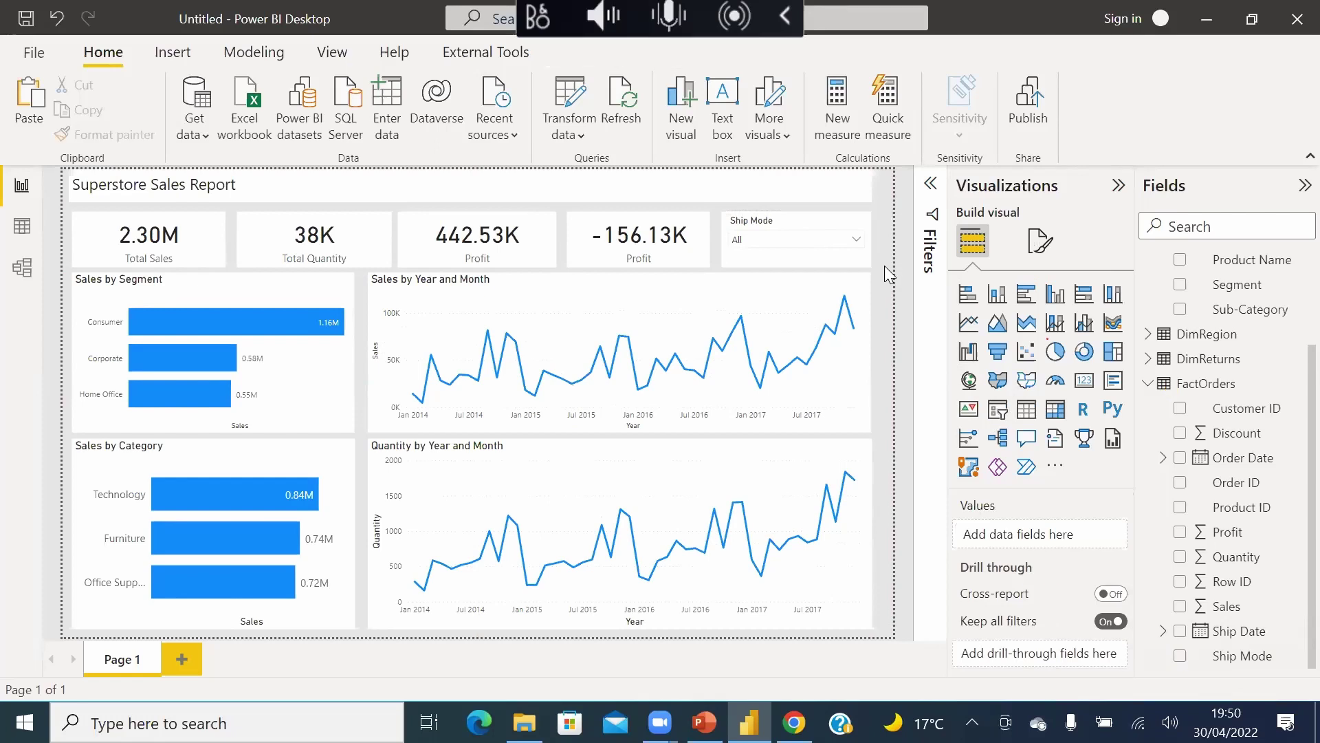
- Add an Order Date slicer that uses plain Order Date instead of Date Hierarchy and shows a date range slider
left_click(1180, 457)
left_click_drag(285, 371, 782, 334)
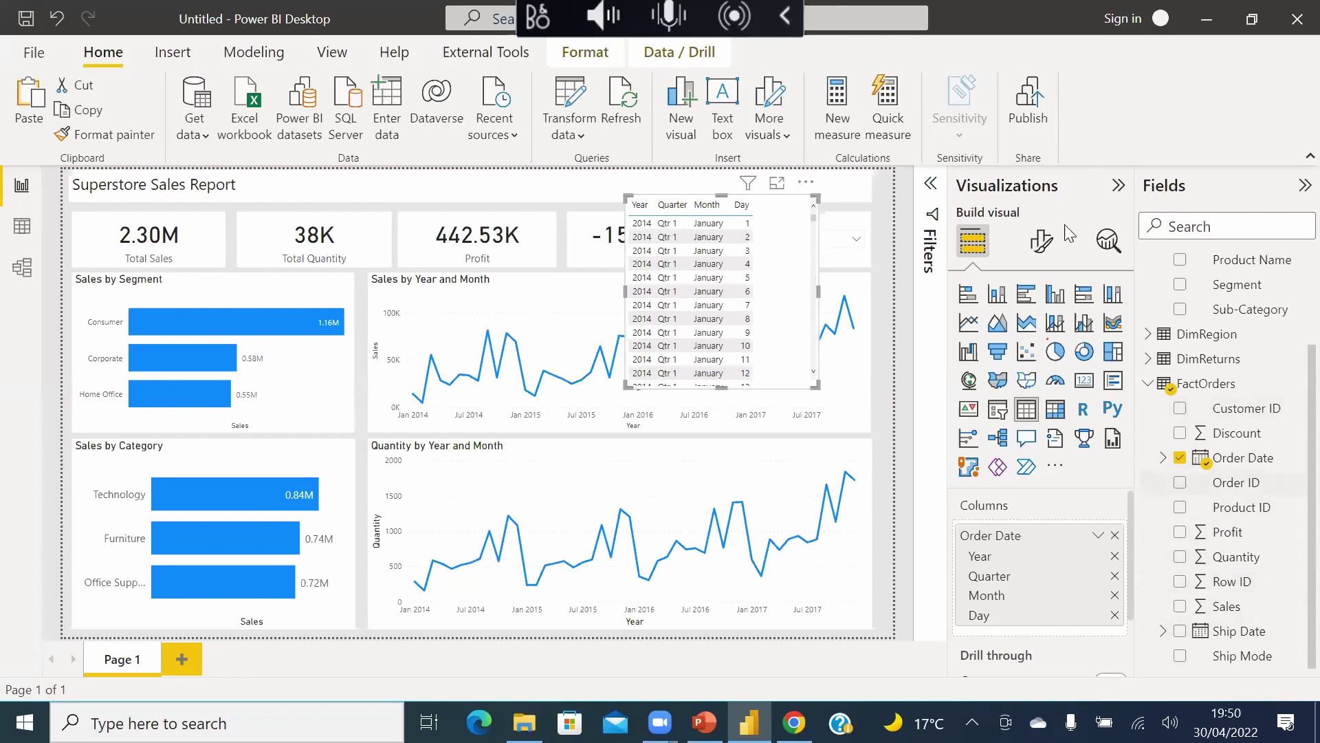
mouse_move(790, 258)
left_mouse_down()
mouse_move(778, 266)
mouse_move(791, 274)
left_mouse_up()
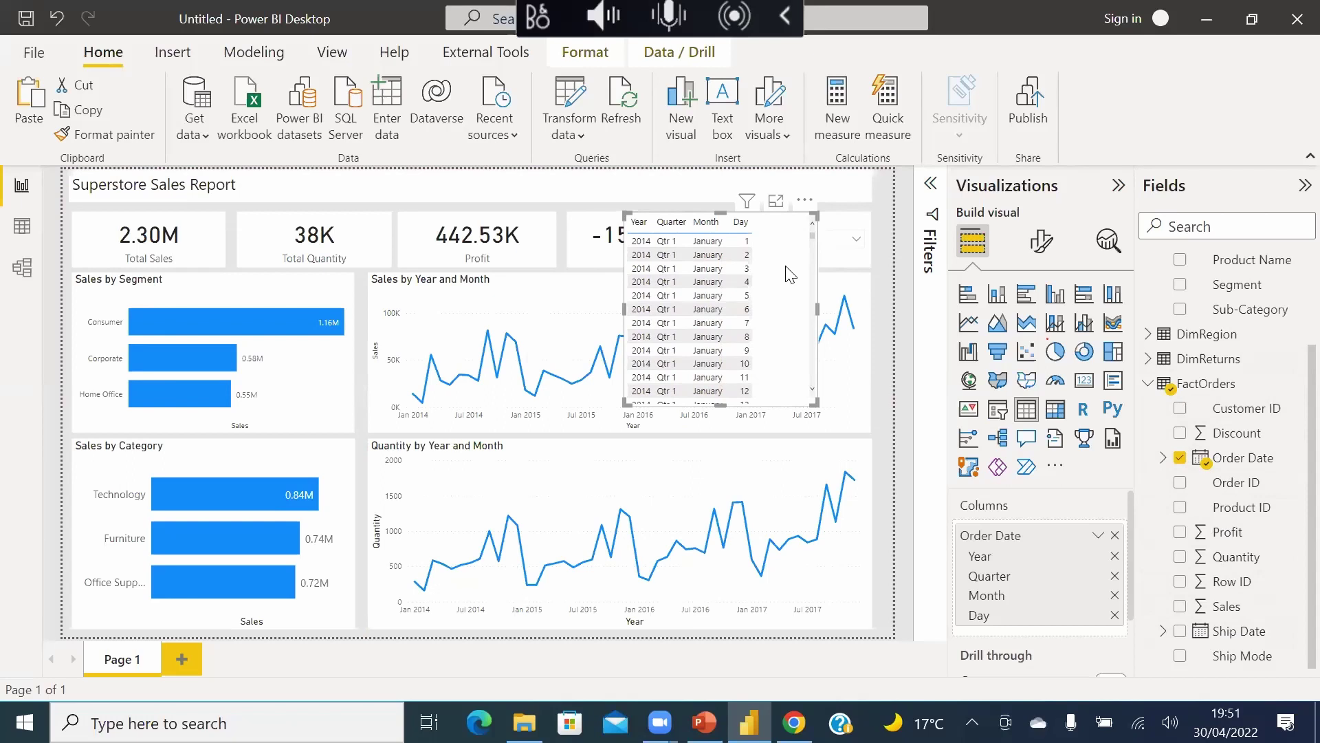
left_click(997, 408)
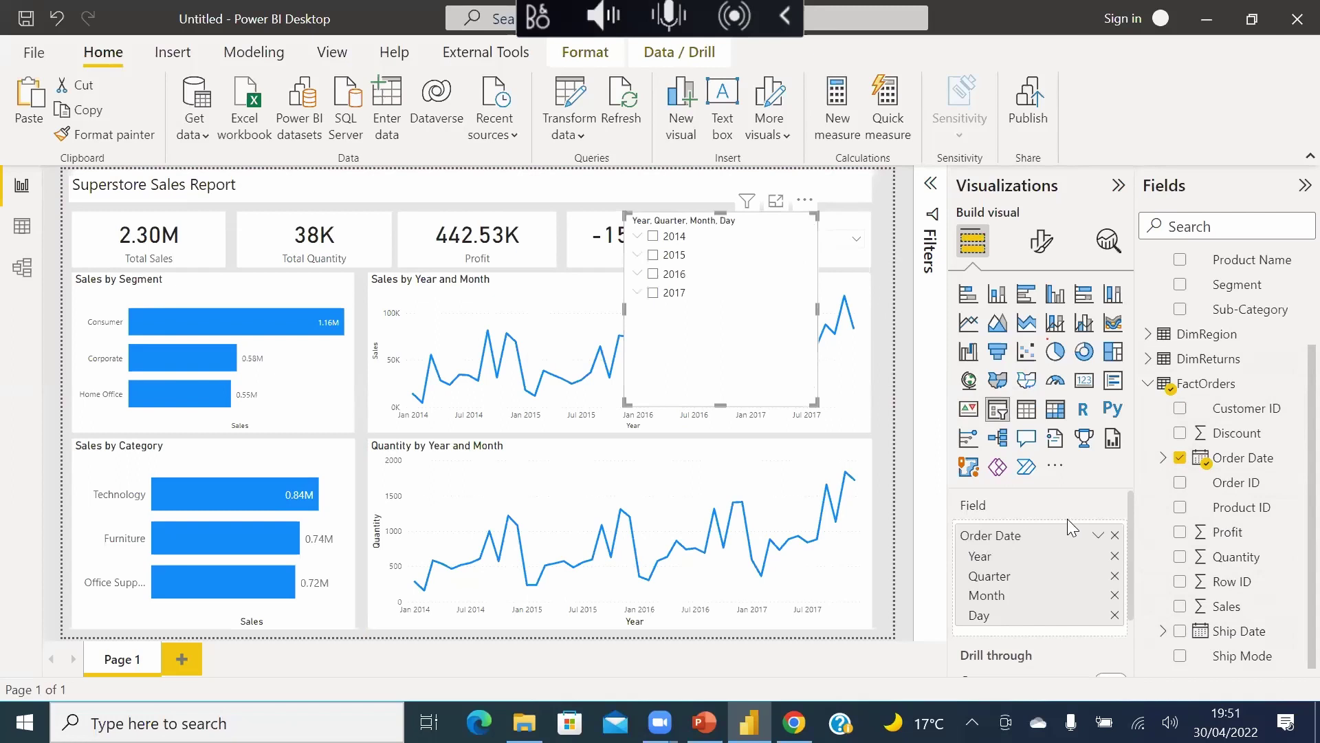
left_click(1096, 538)
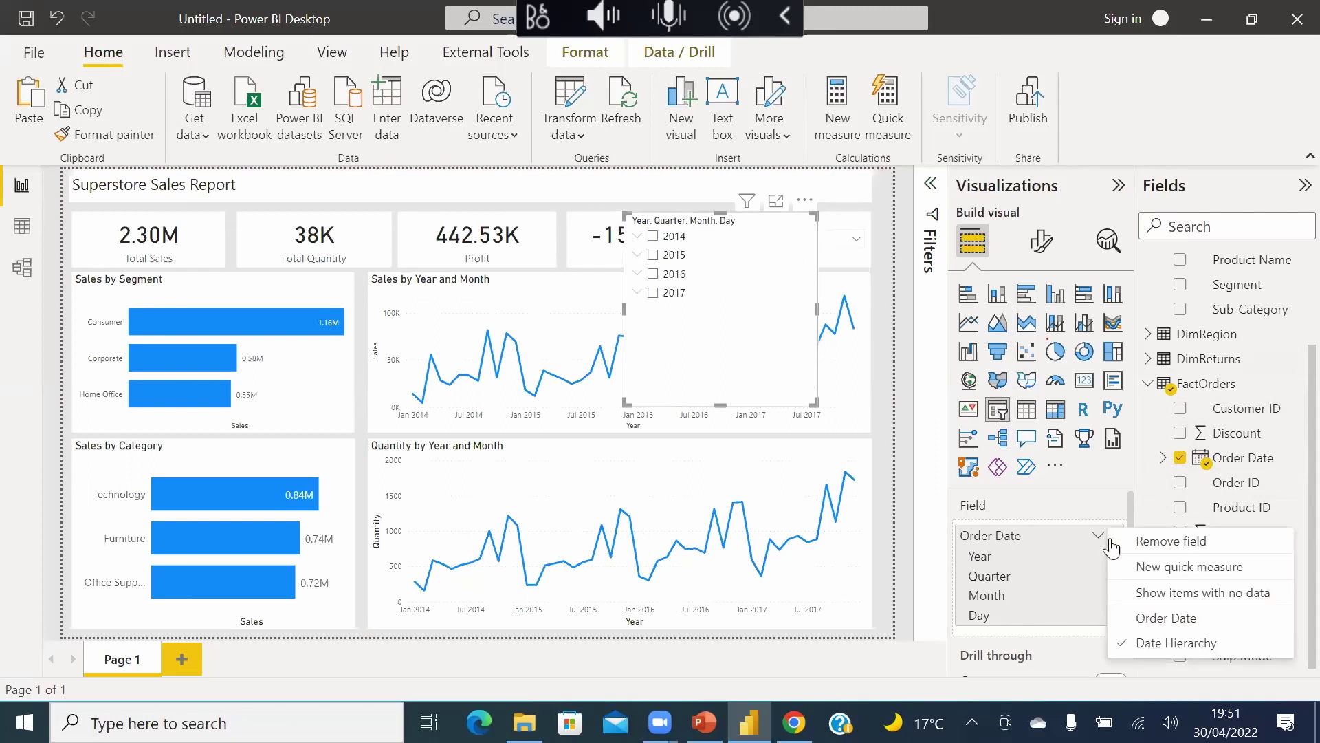
left_click(1151, 617)
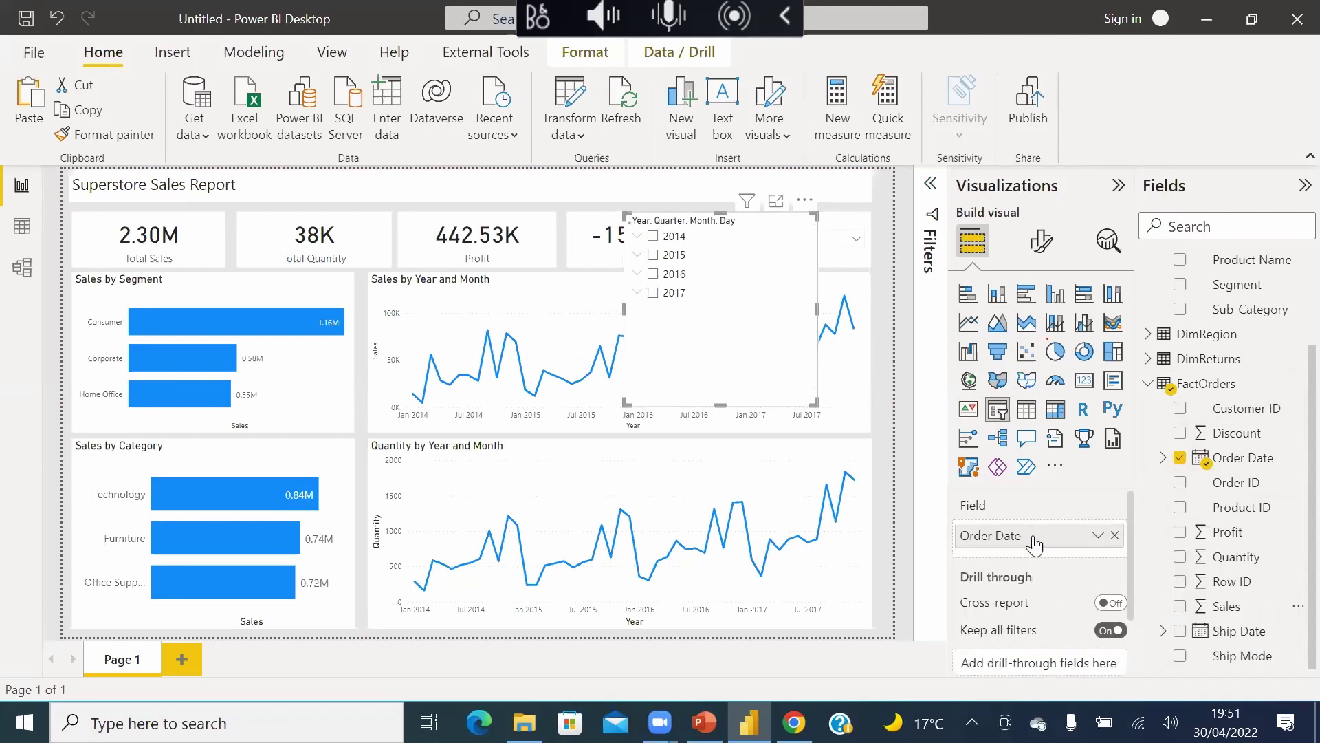
left_click(807, 221)
left_click(760, 240)
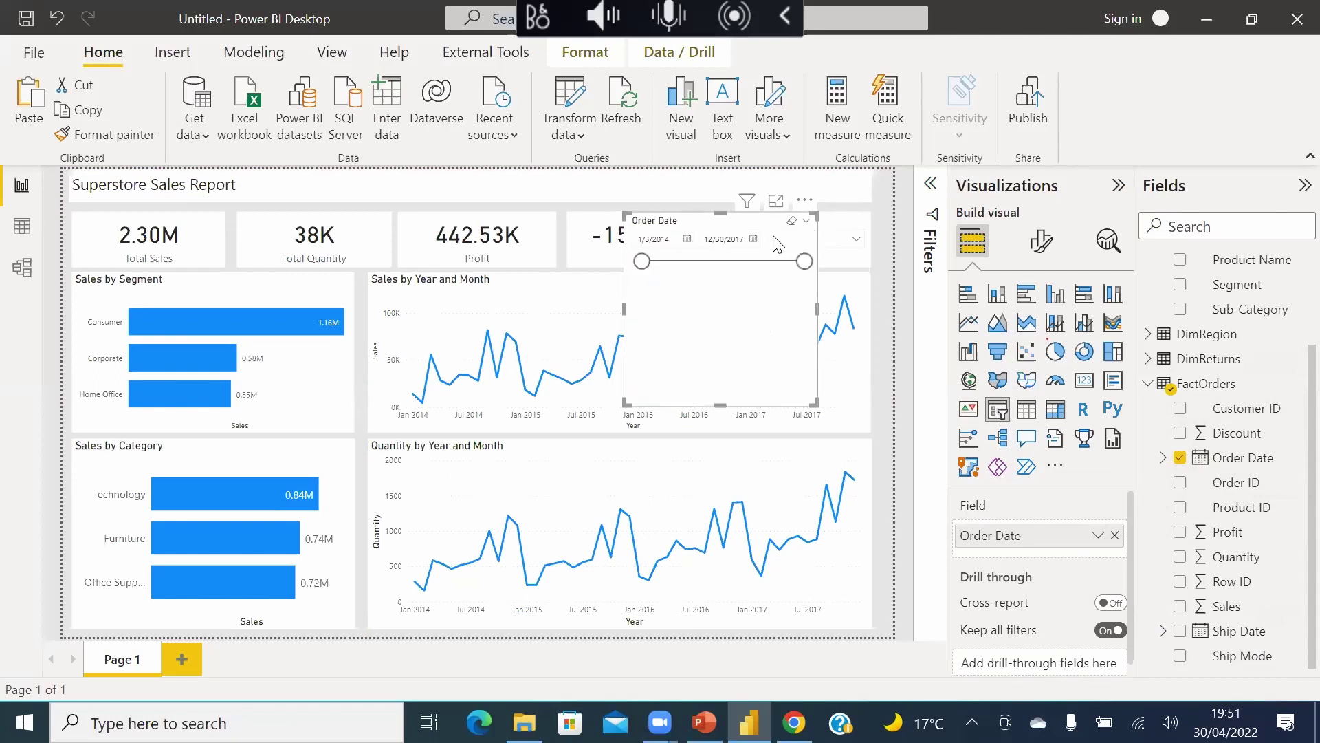
- Move the Order Date slicer to the page's upper-right corner and shrink it to a short strip
left_click_drag(703, 331, 757, 290)
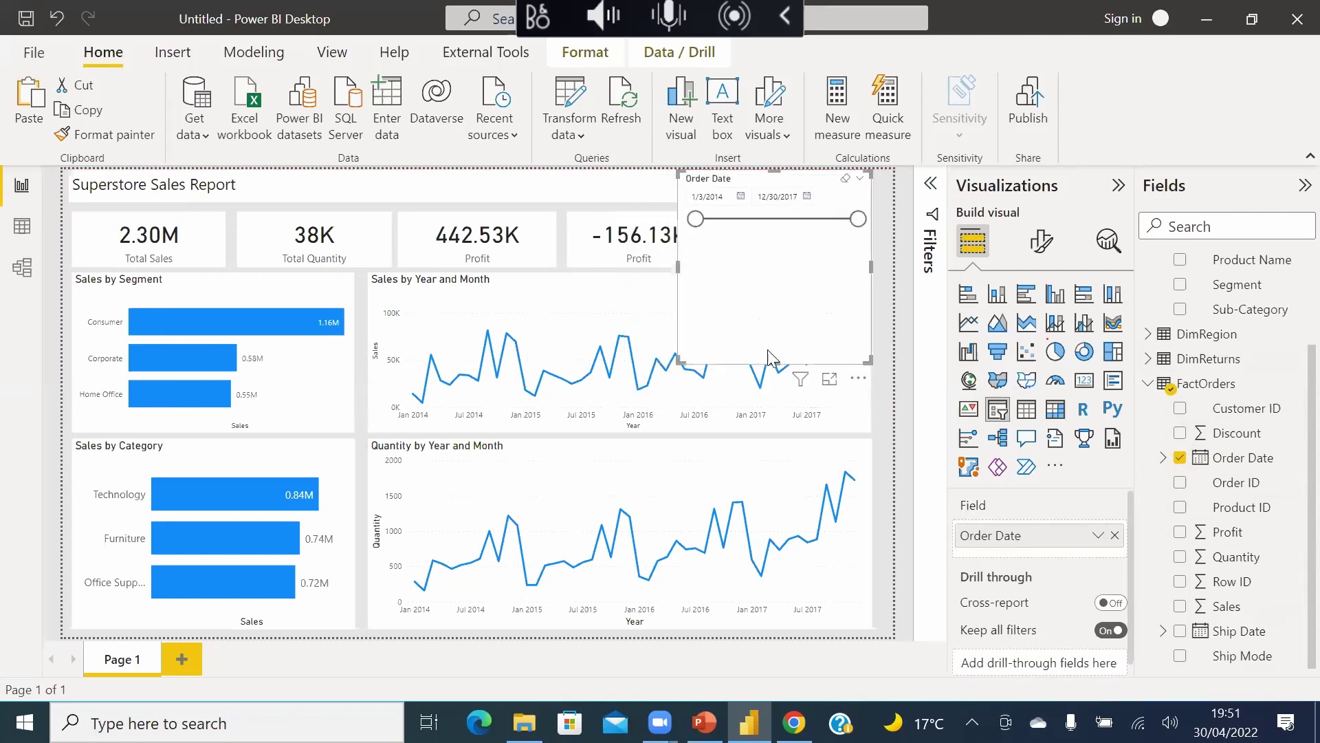
left_click_drag(771, 358, 784, 229)
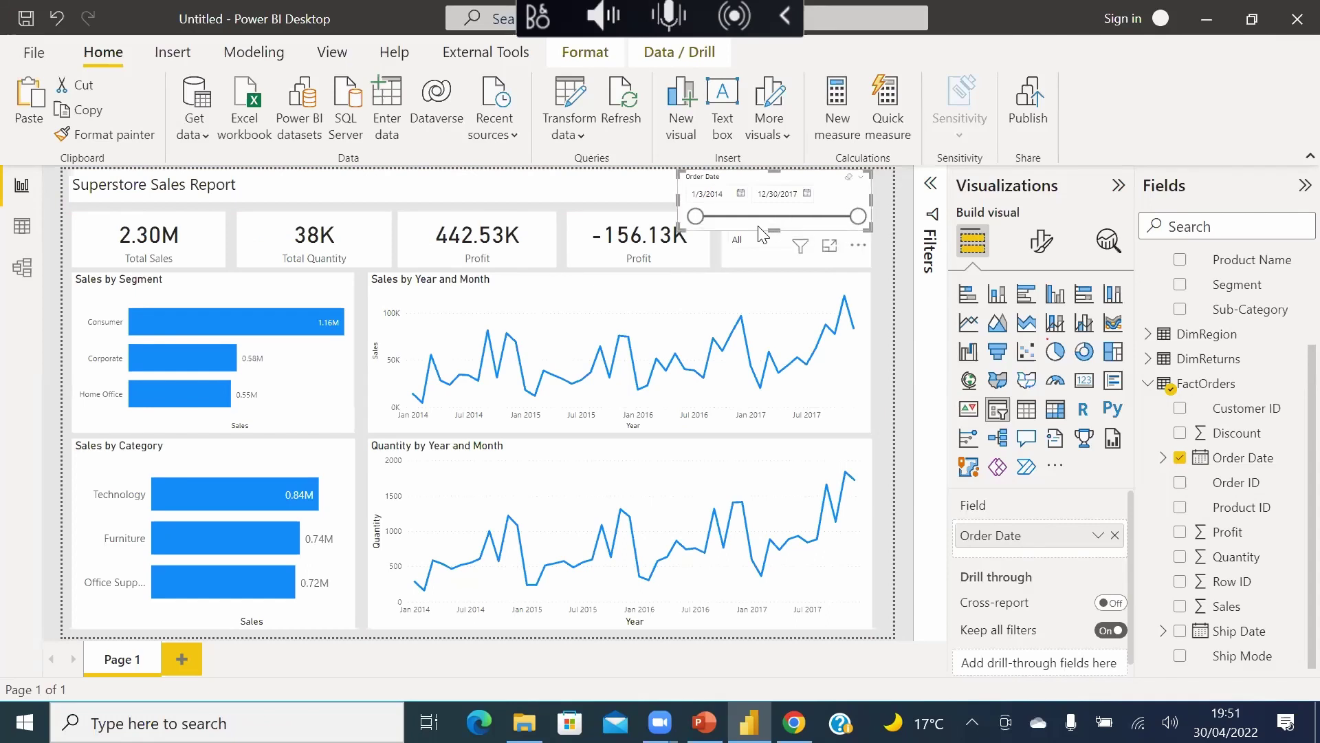
left_click(694, 292)
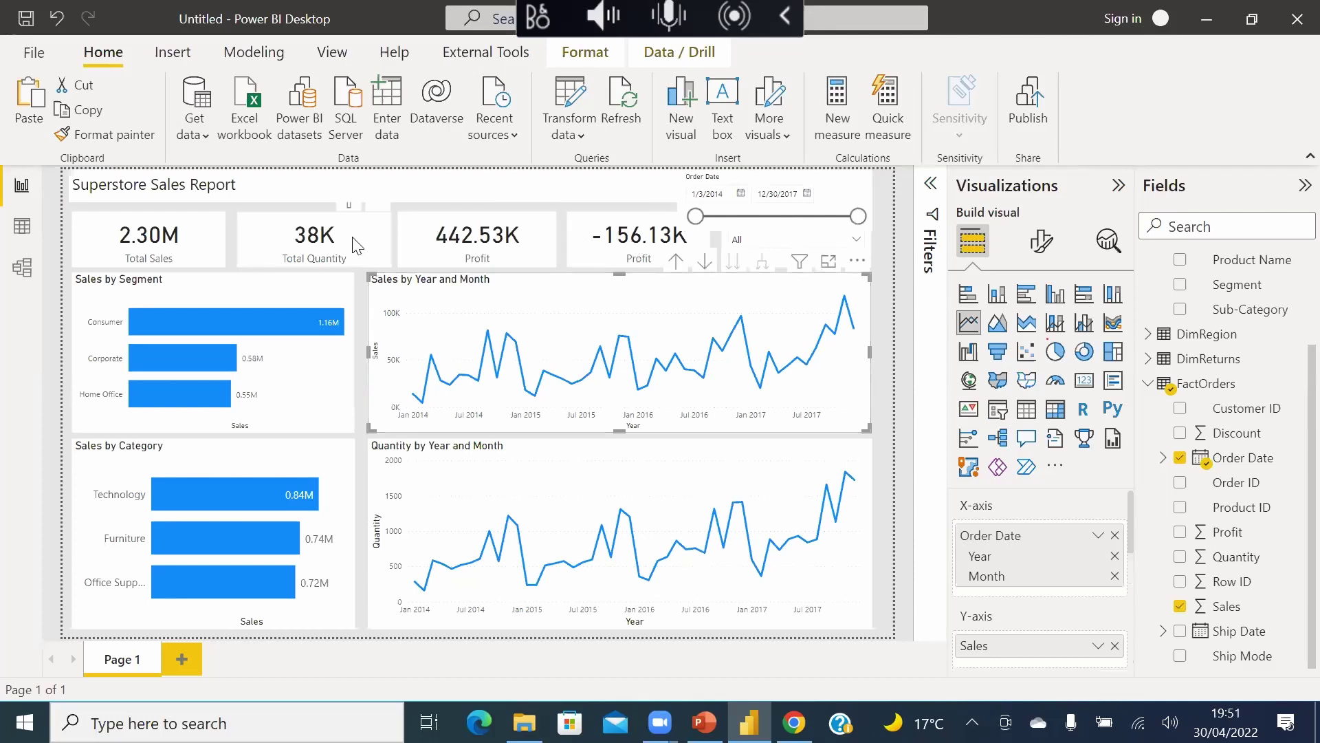
- Narrow the Total Quantity card, first Profit card and Ship Mode slicer, and shift both Profit cards and the slicer left
left_click(387, 238)
left_click_drag(388, 238, 330, 226)
left_click_drag(425, 245, 373, 245)
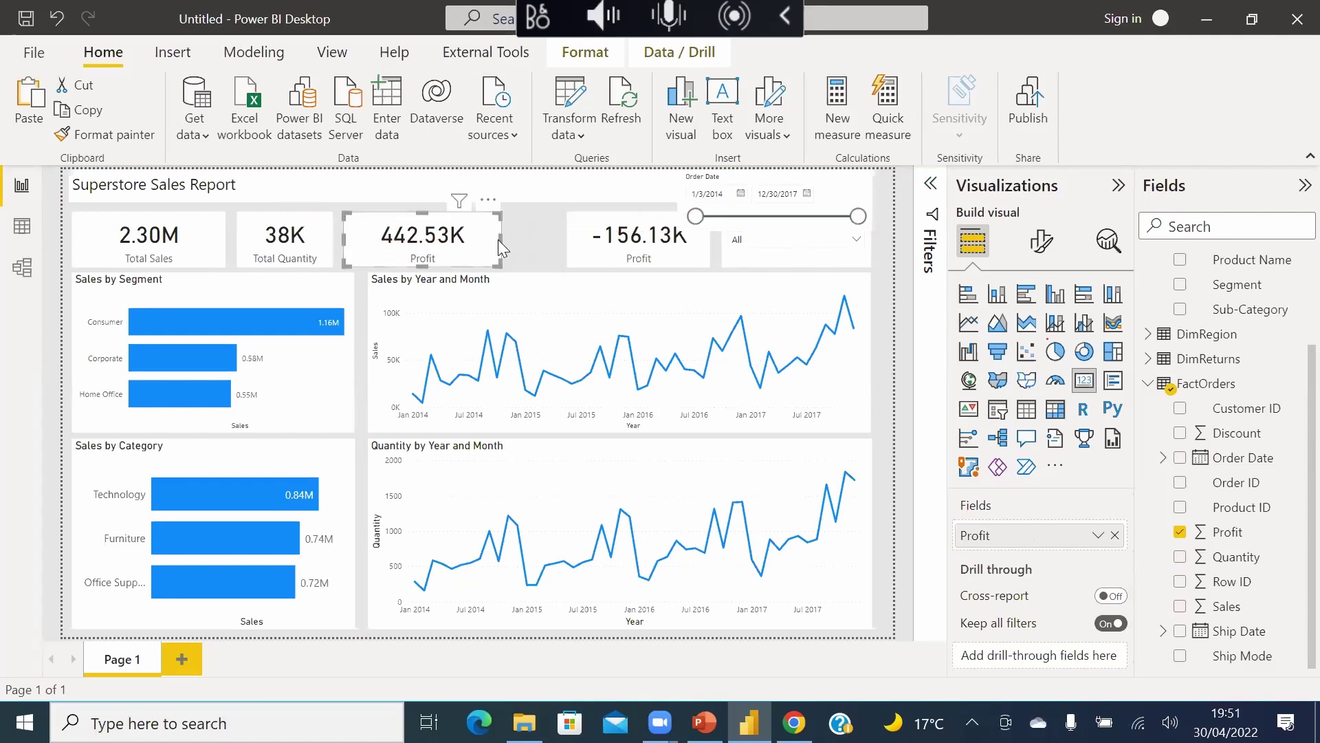
left_click_drag(501, 241, 469, 240)
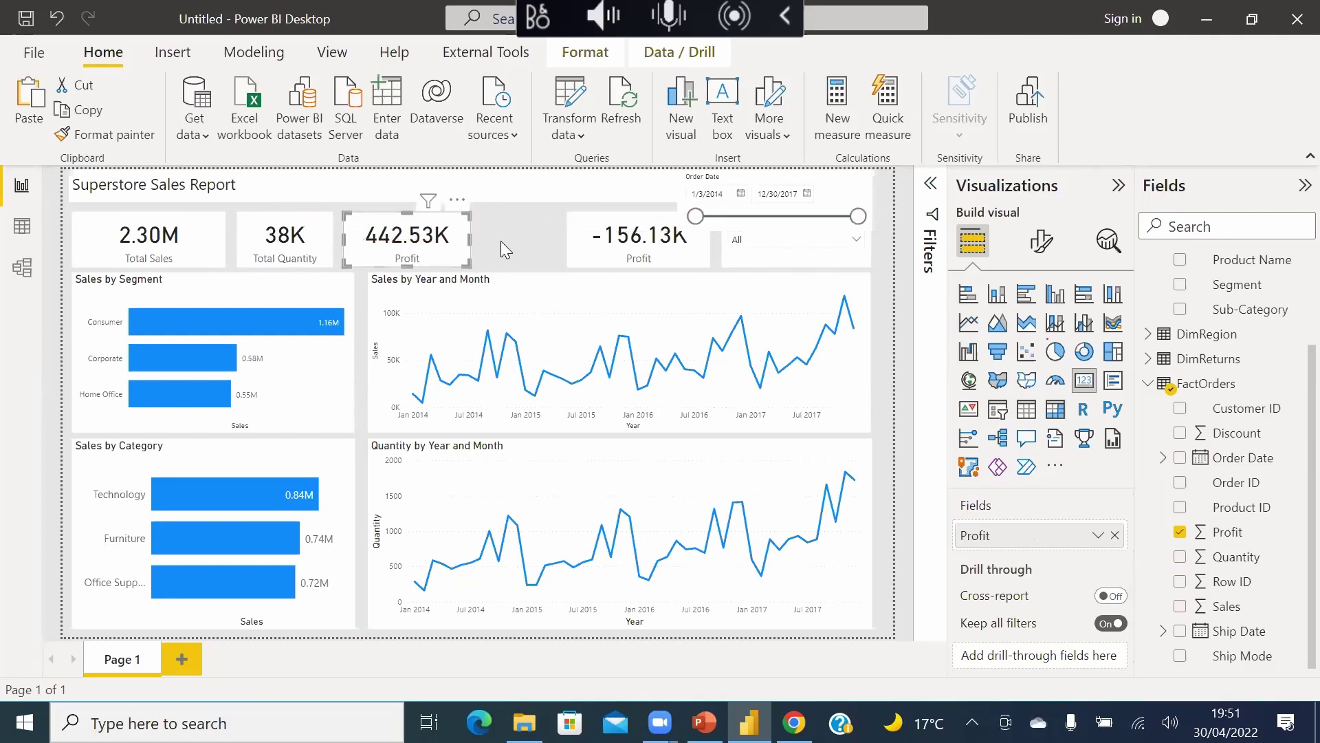
left_click_drag(655, 248, 576, 250)
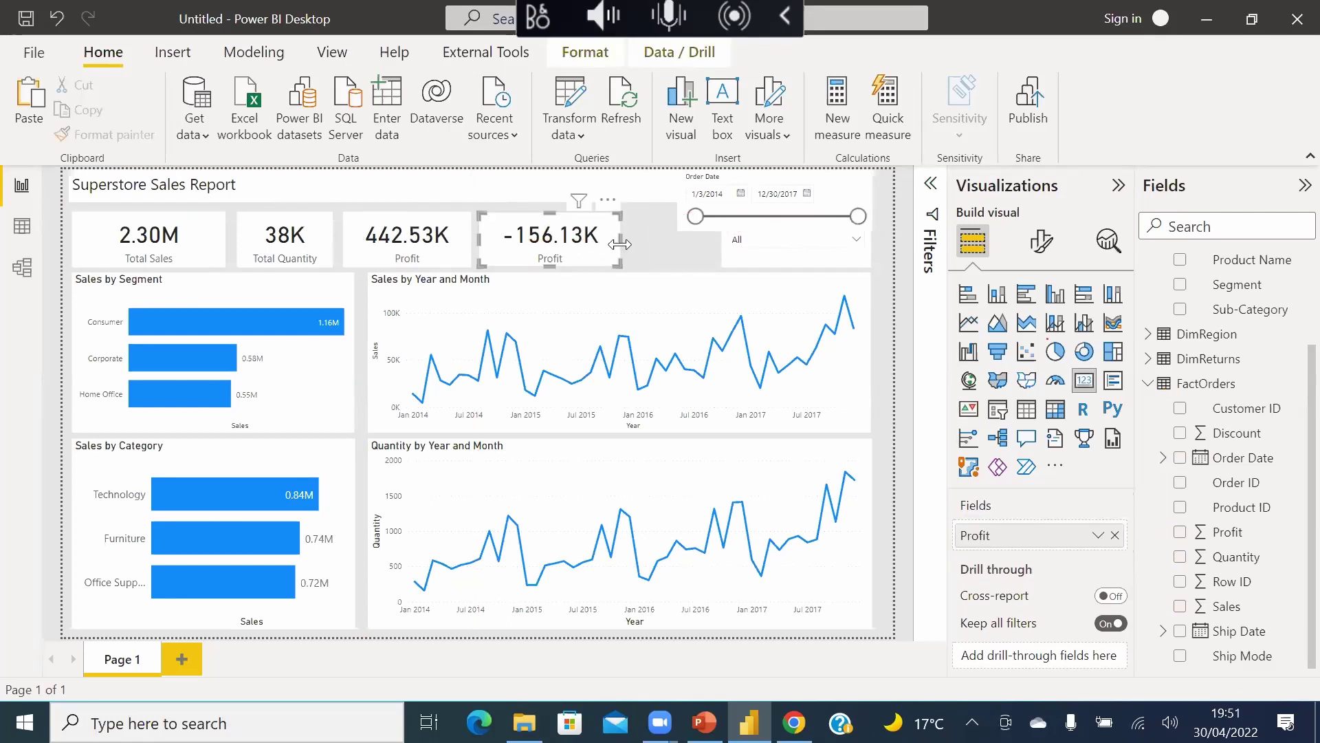
left_click_drag(745, 263, 660, 260)
left_click_drag(777, 233, 717, 241)
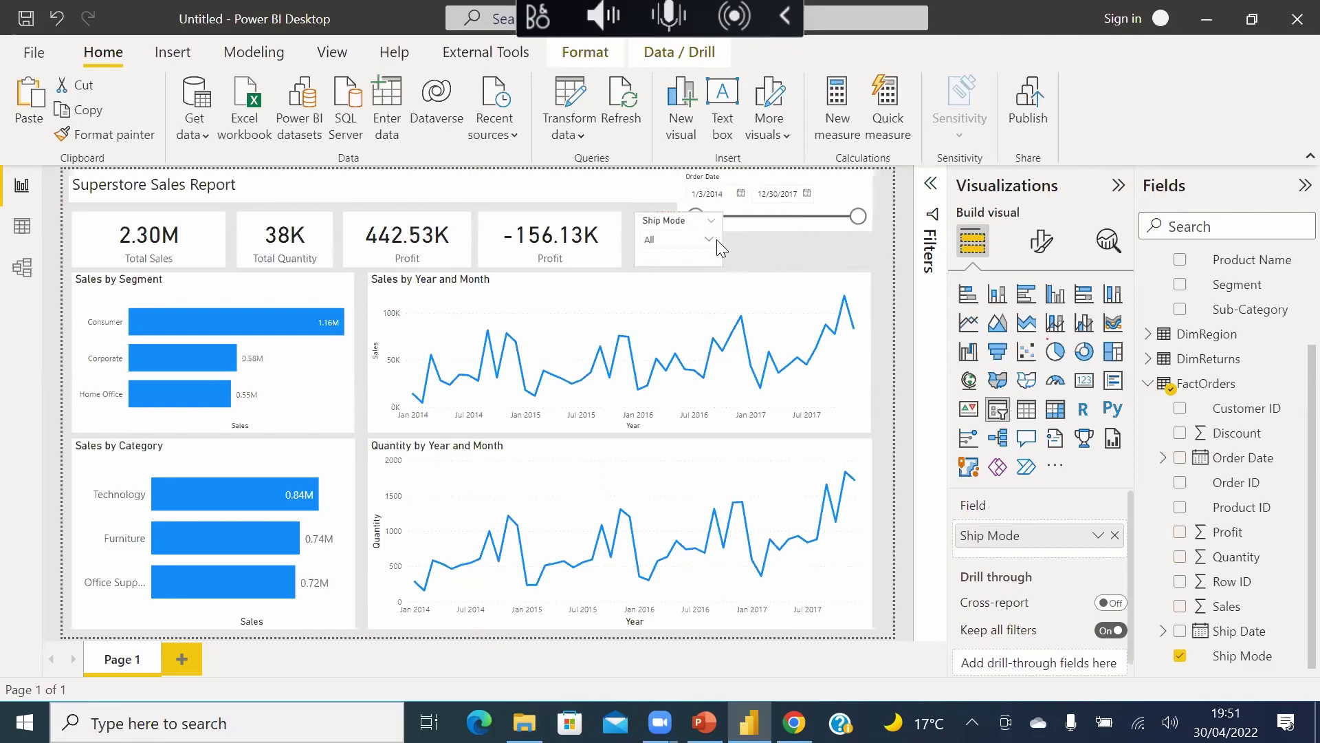
- Narrow the Total Sales card and shift the other cards and the Ship Mode slicer left to close the gaps
left_click(225, 241)
mouse_move(214, 239)
left_mouse_down()
mouse_move(184, 238)
mouse_move(226, 256)
mouse_move(208, 258)
left_mouse_up()
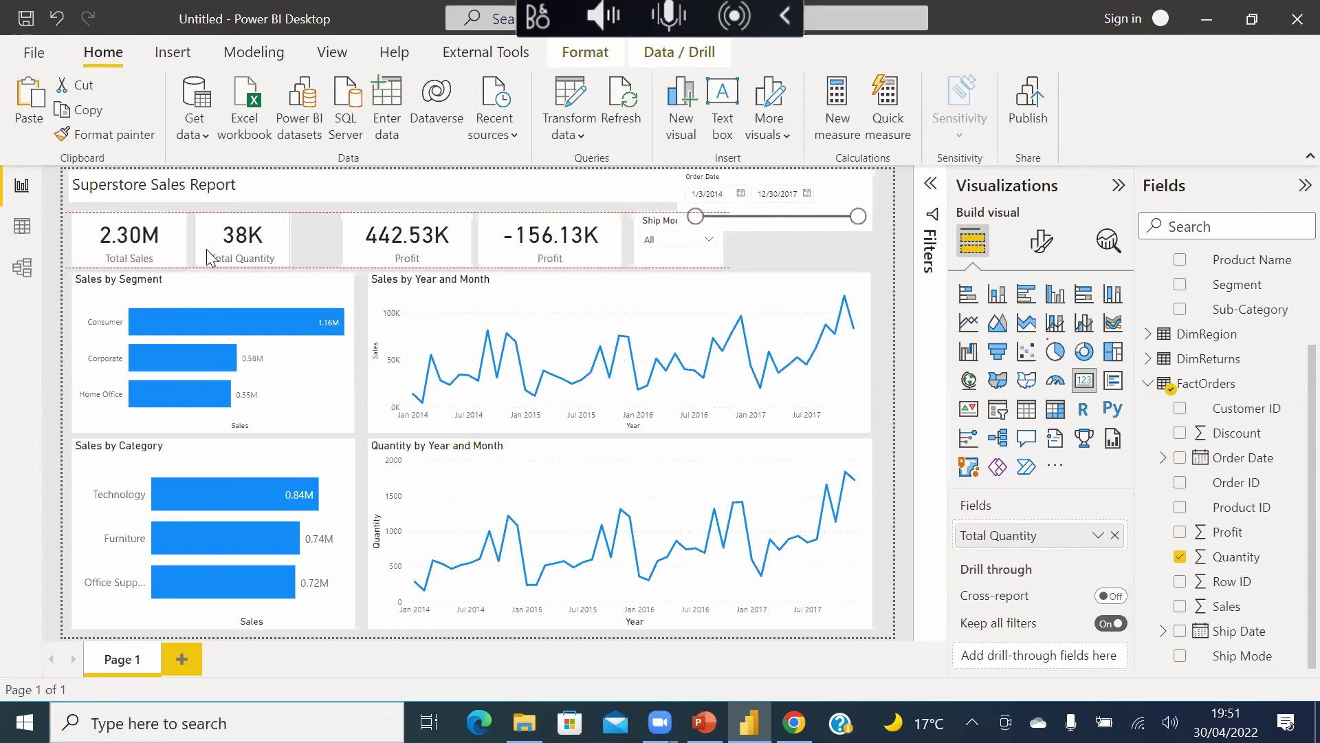
left_click_drag(374, 258, 329, 264)
left_click_drag(544, 253, 507, 254)
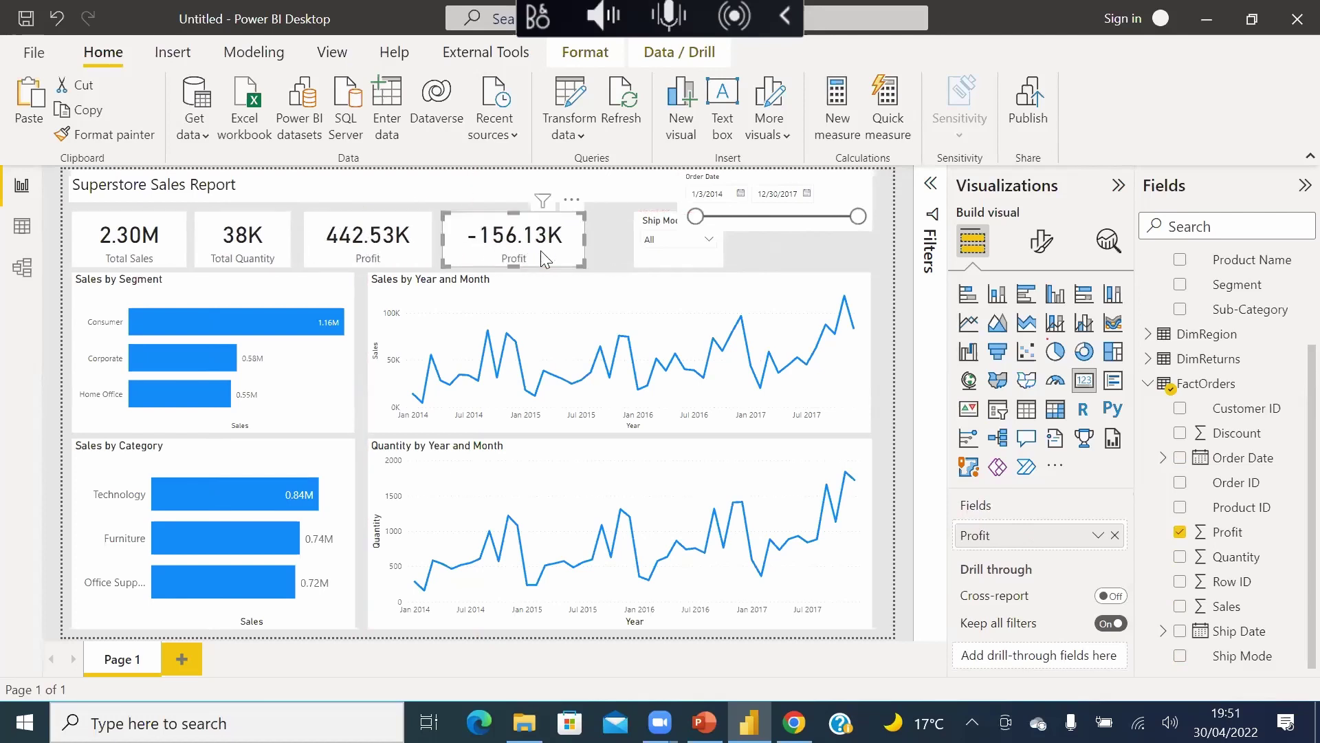
left_click_drag(686, 272, 640, 273)
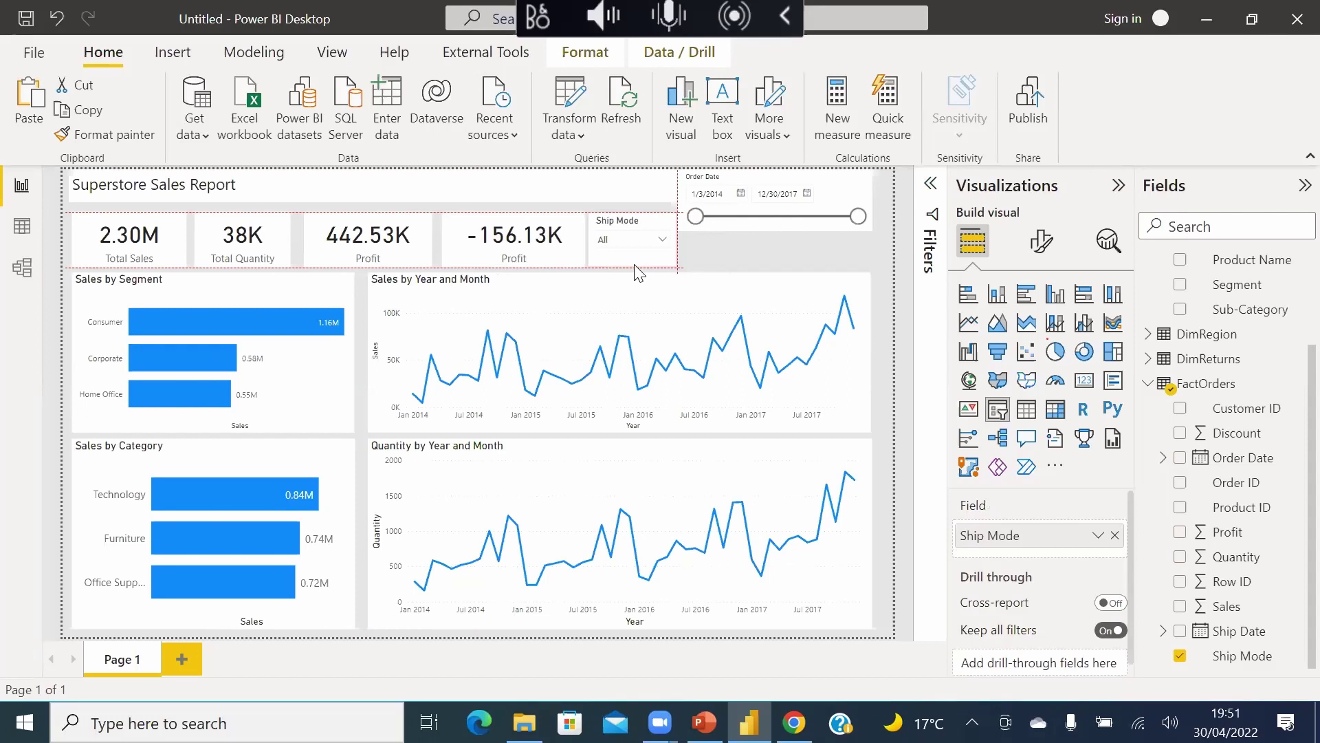
- Place the Order Date slicer beside the Ship Mode slicer and fit its width and height to the card row
left_click_drag(741, 228, 690, 241)
left_click_drag(779, 263, 779, 274)
left_click_drag(776, 207, 775, 218)
left_click(882, 261)
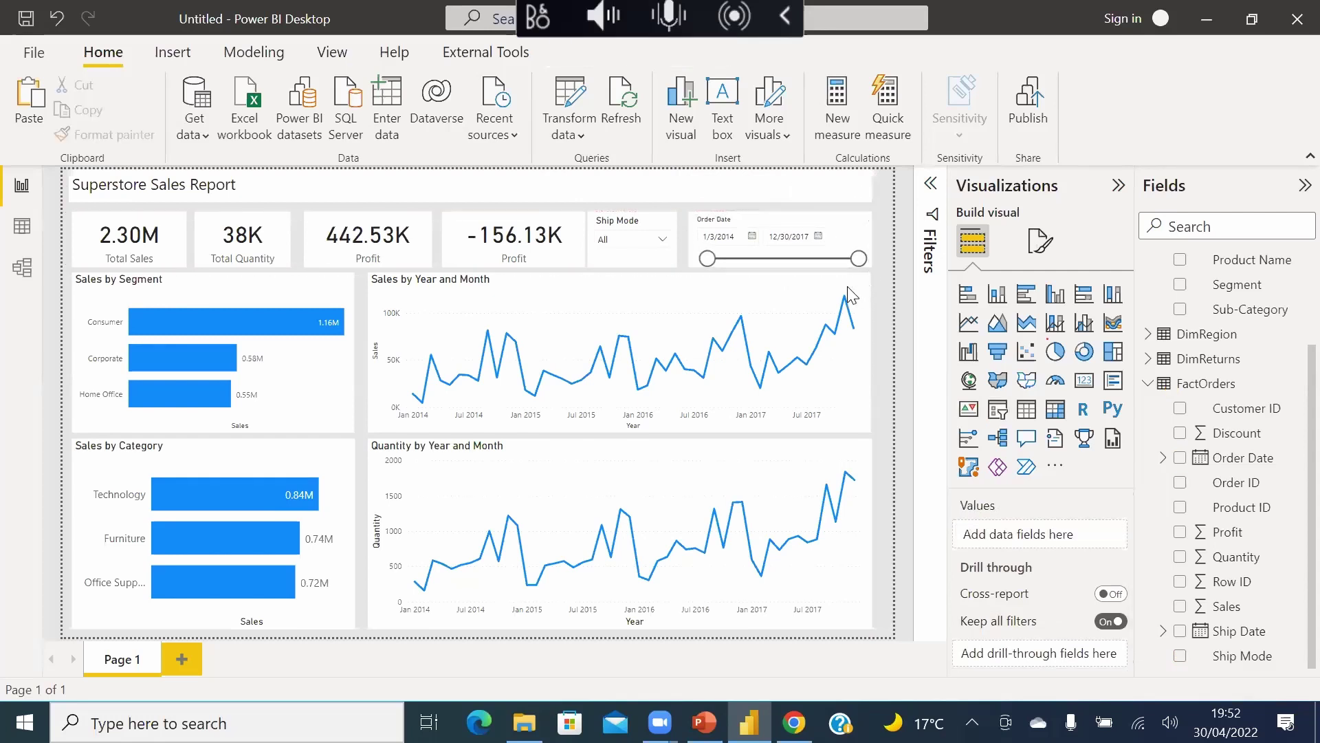
- Test the Order Date slicer by adjusting both ends of its range, finishing with 1/3/2014 to 1/7/2017
left_click_drag(858, 258, 798, 271)
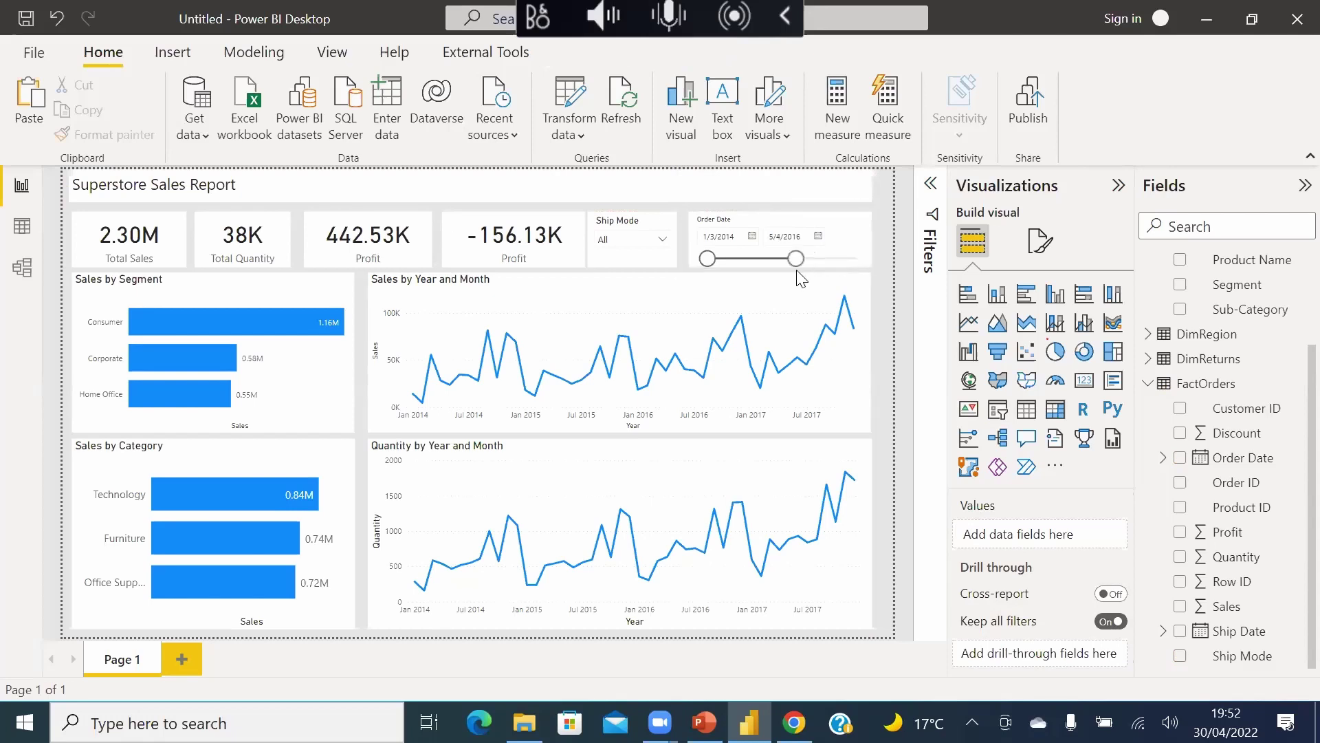
left_click_drag(709, 265, 740, 262)
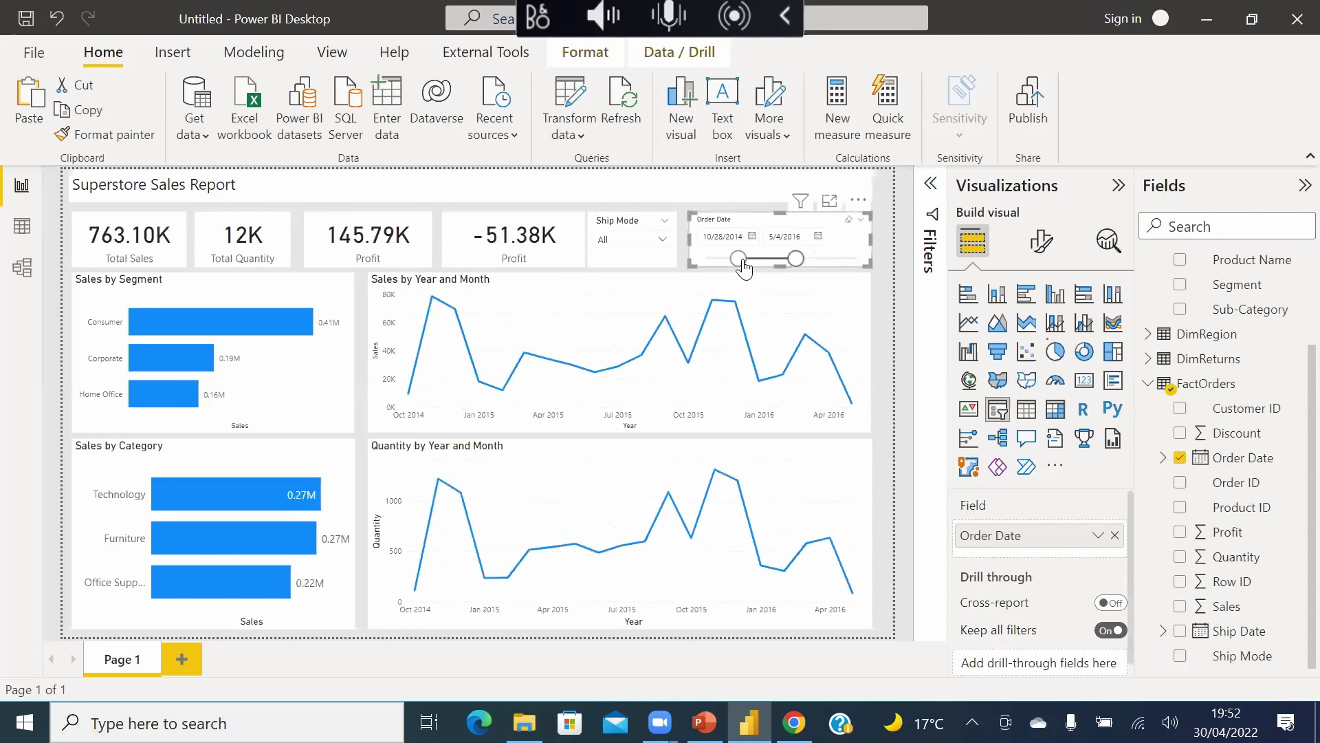
left_click_drag(722, 265, 707, 261)
left_click_drag(795, 260, 820, 263)
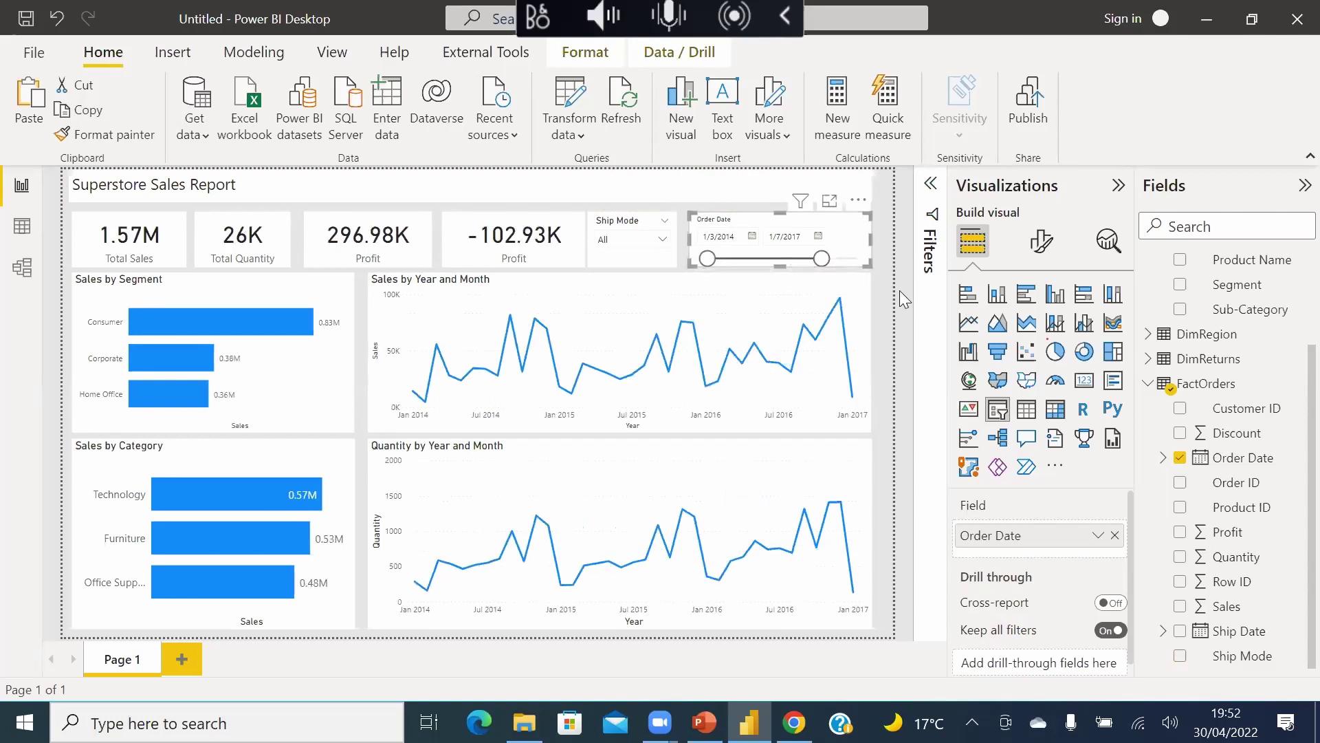
- Save the report as Superstore Report in the PowerBI folder as a Power BI file
key("ctrl+s")
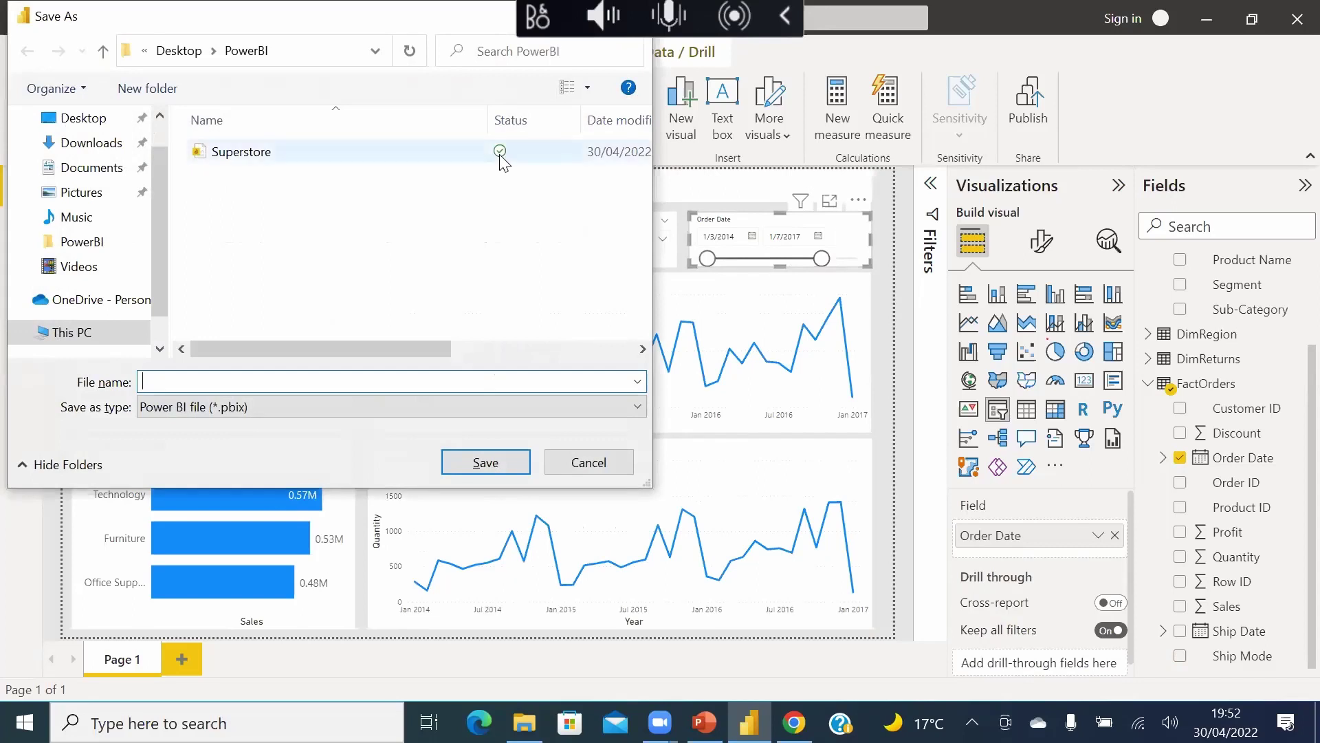
type("Superstor")
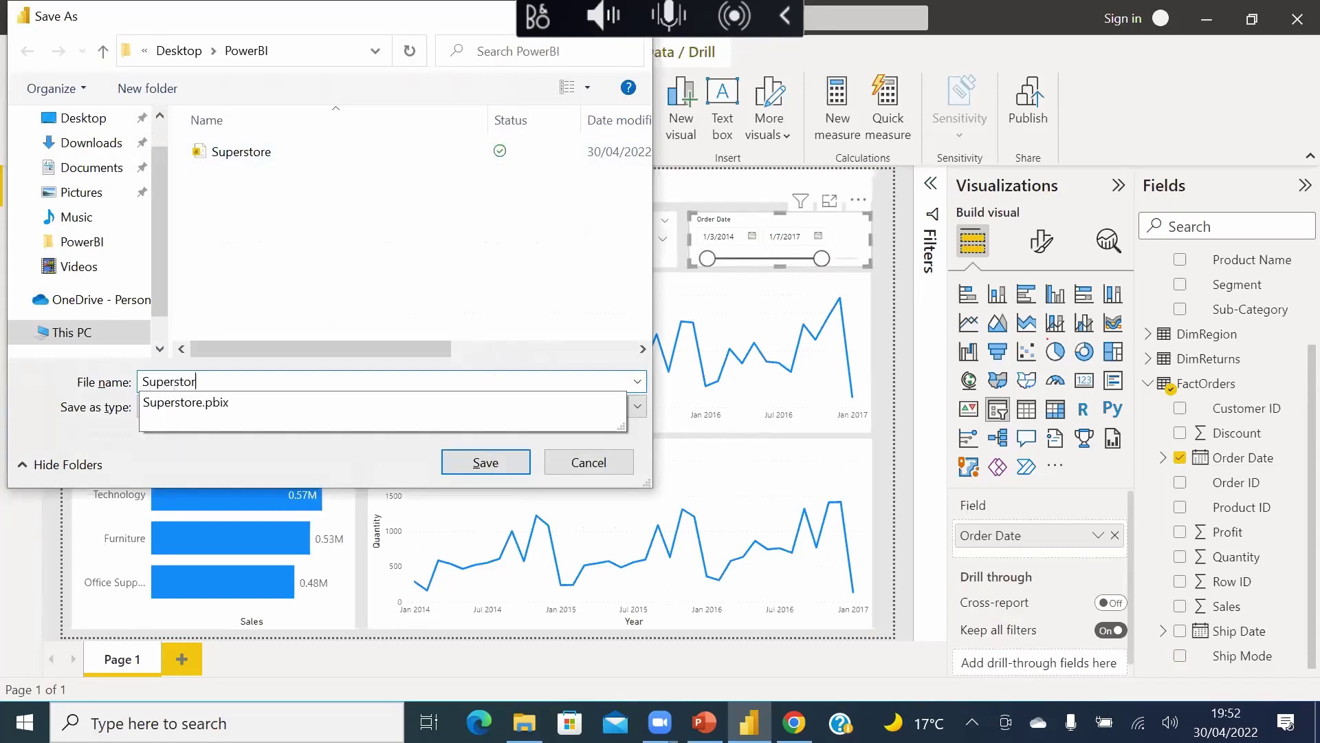
type("e Report")
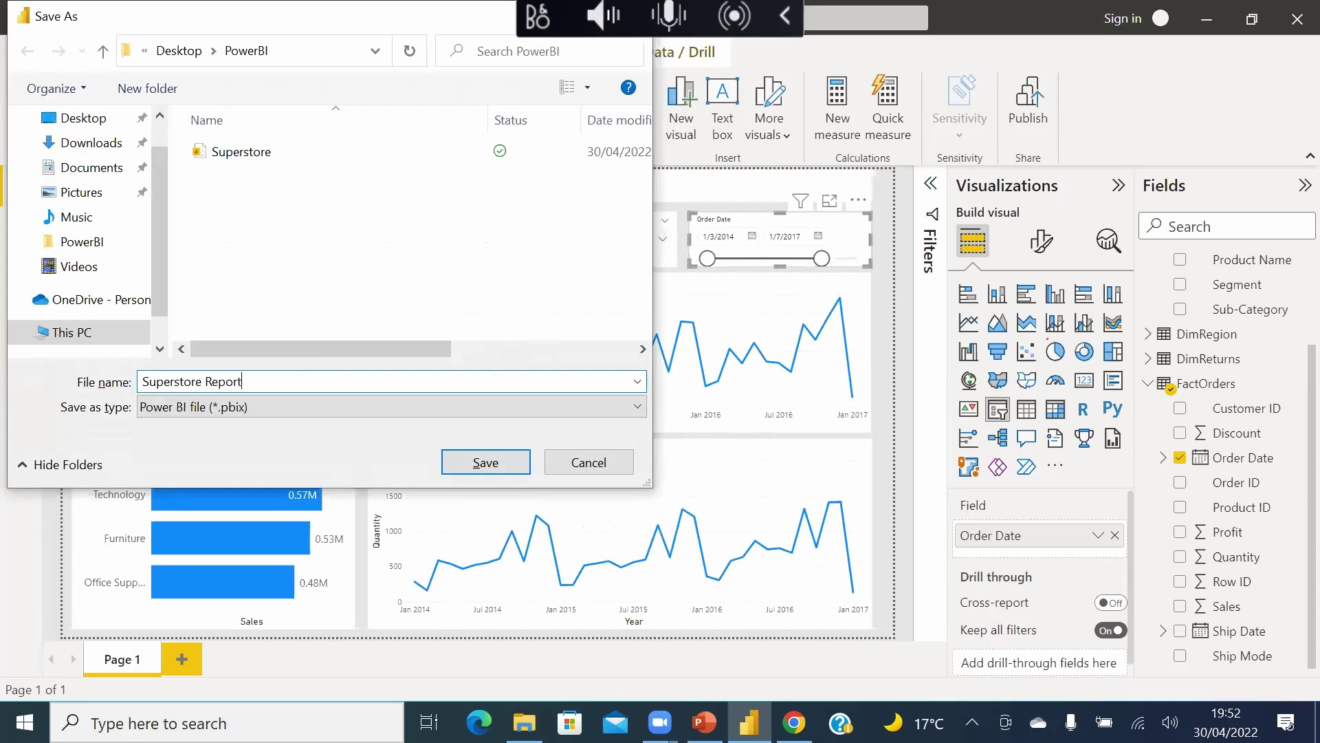
left_click(481, 468)
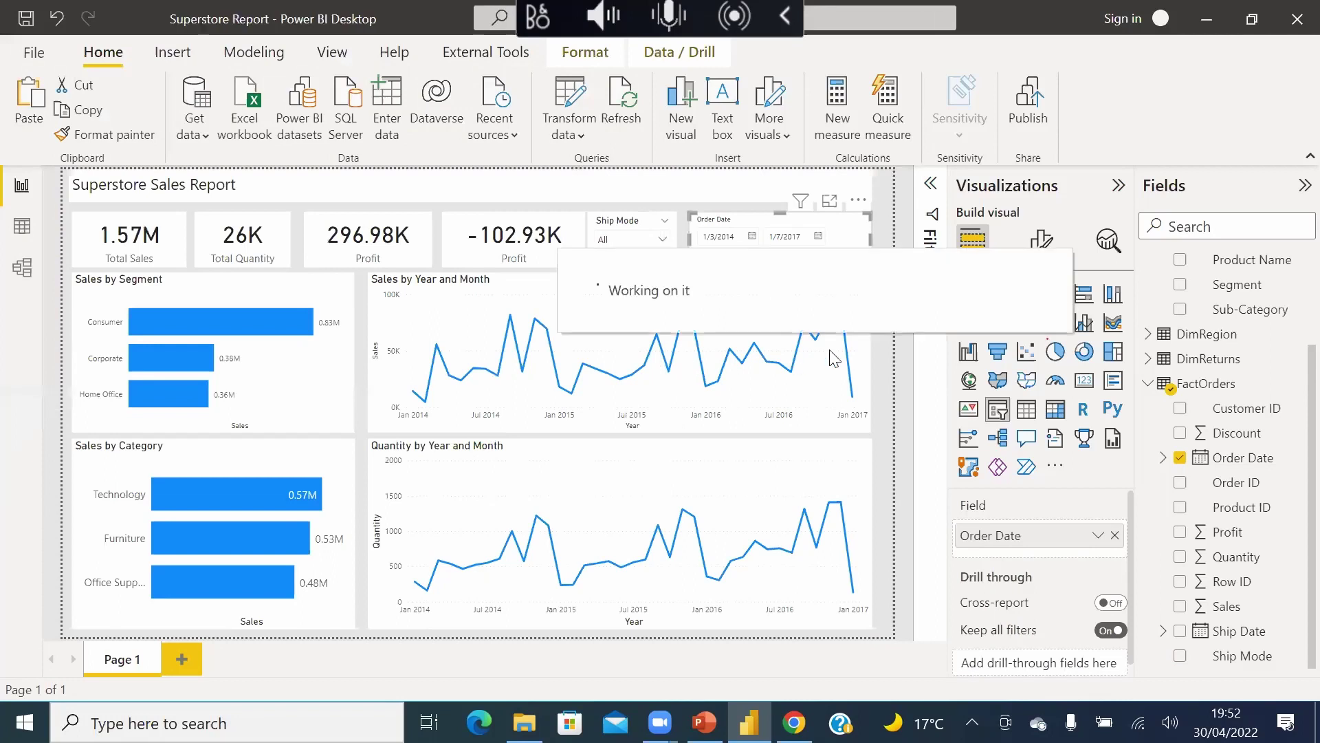
left_click(877, 366)
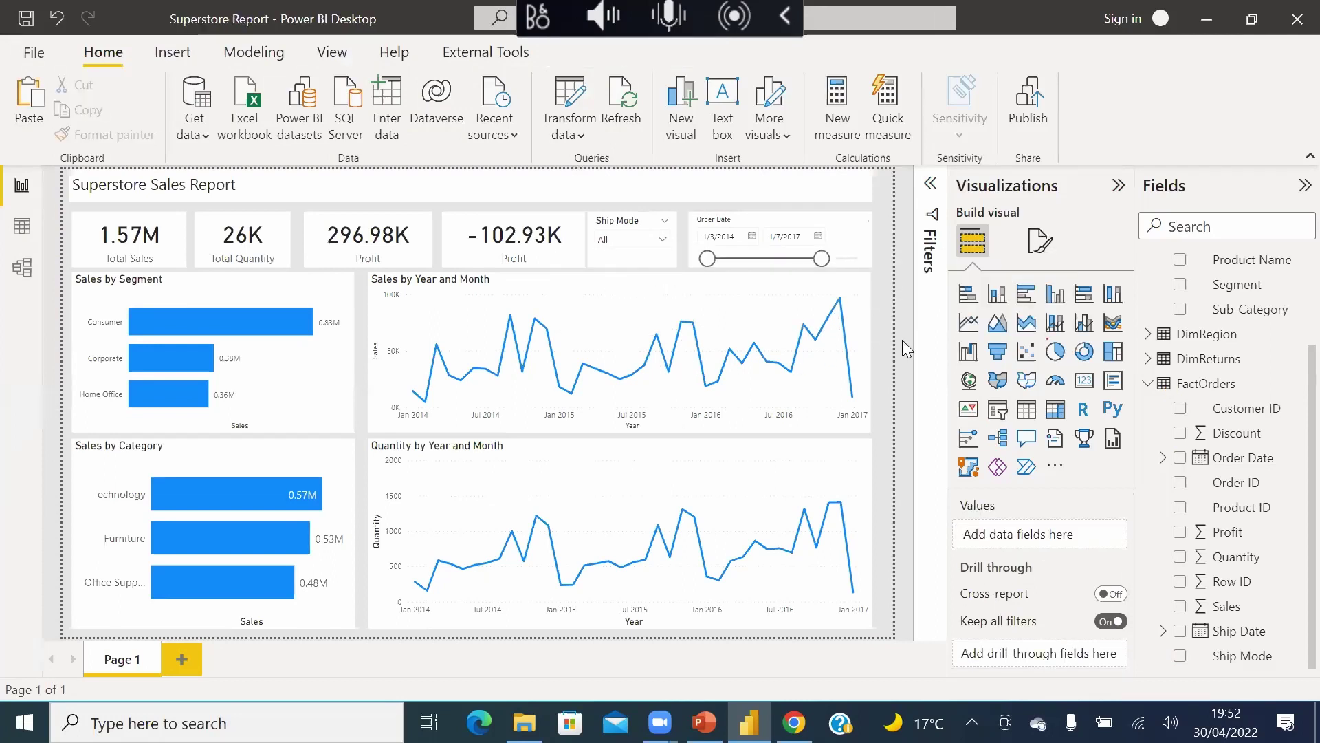
- Look at the report's export options and open the Publish sign-in prompt, closing it without signing in
left_click(34, 52)
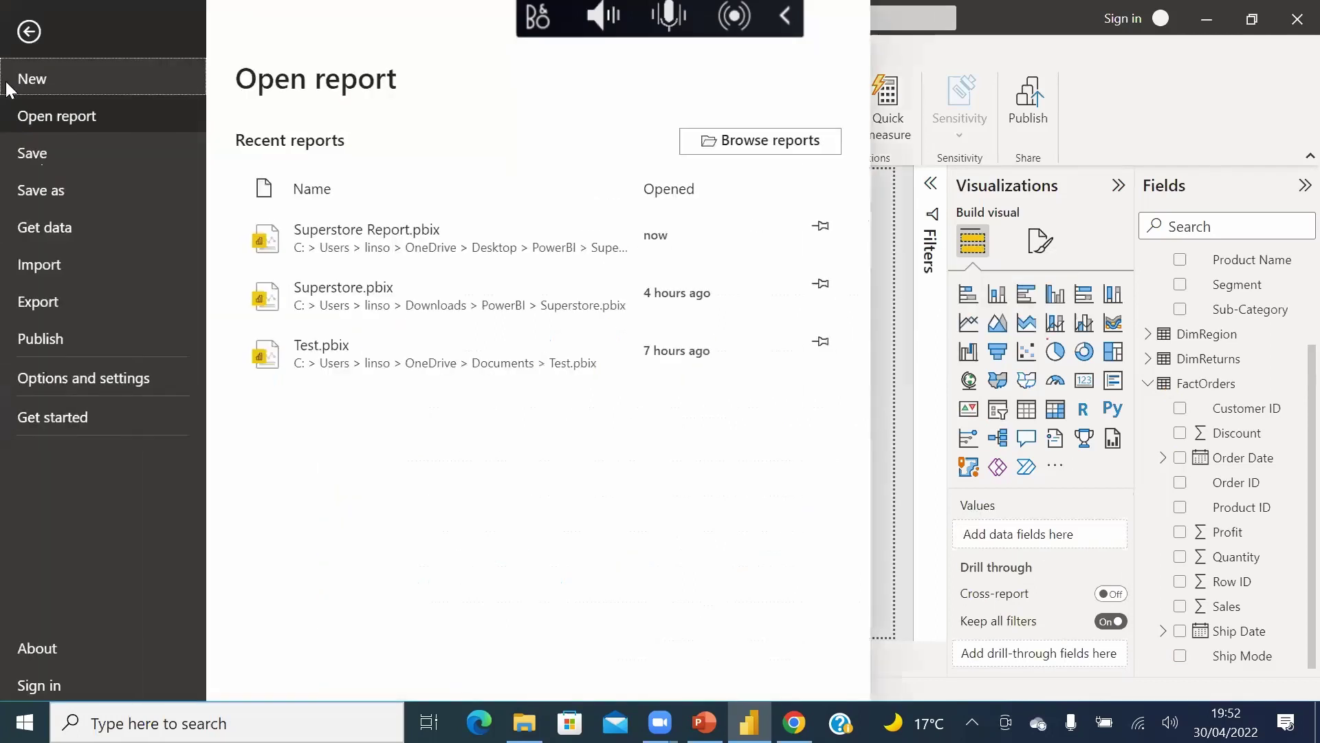
left_click(52, 289)
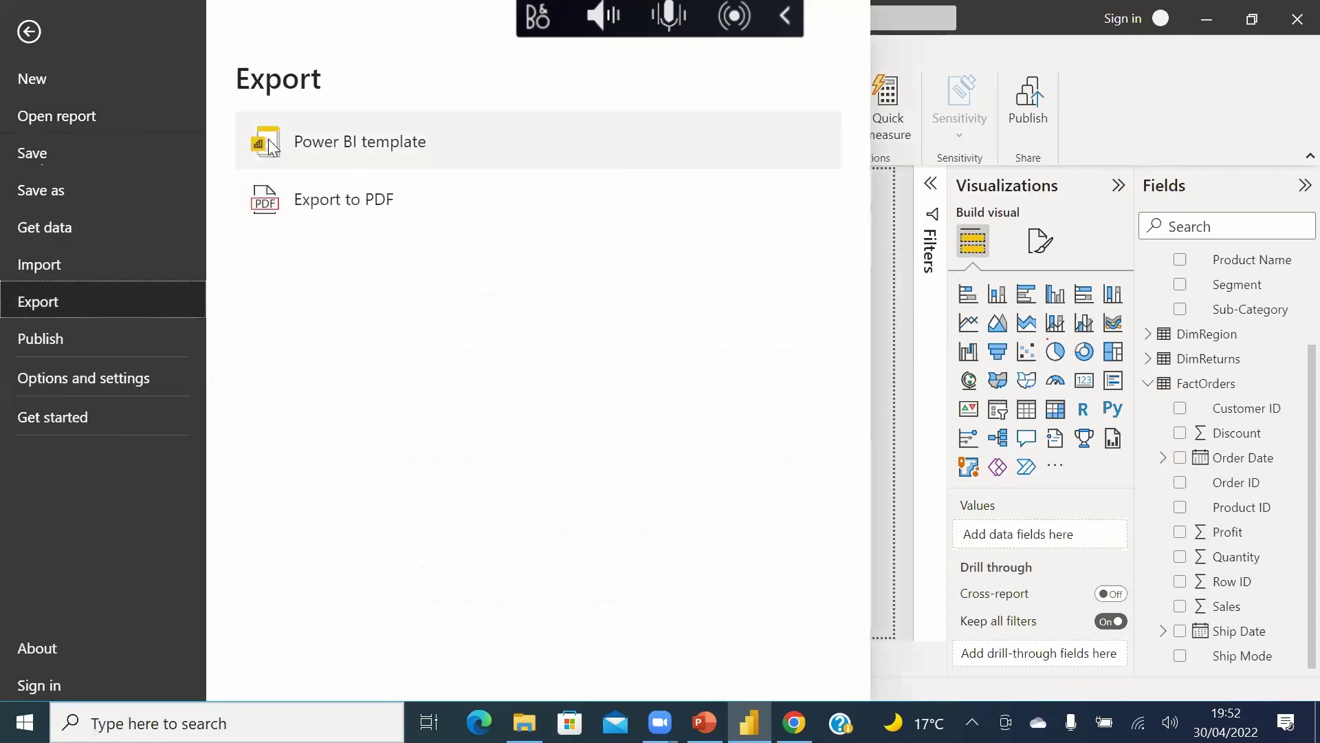
left_click(29, 32)
left_click(1023, 110)
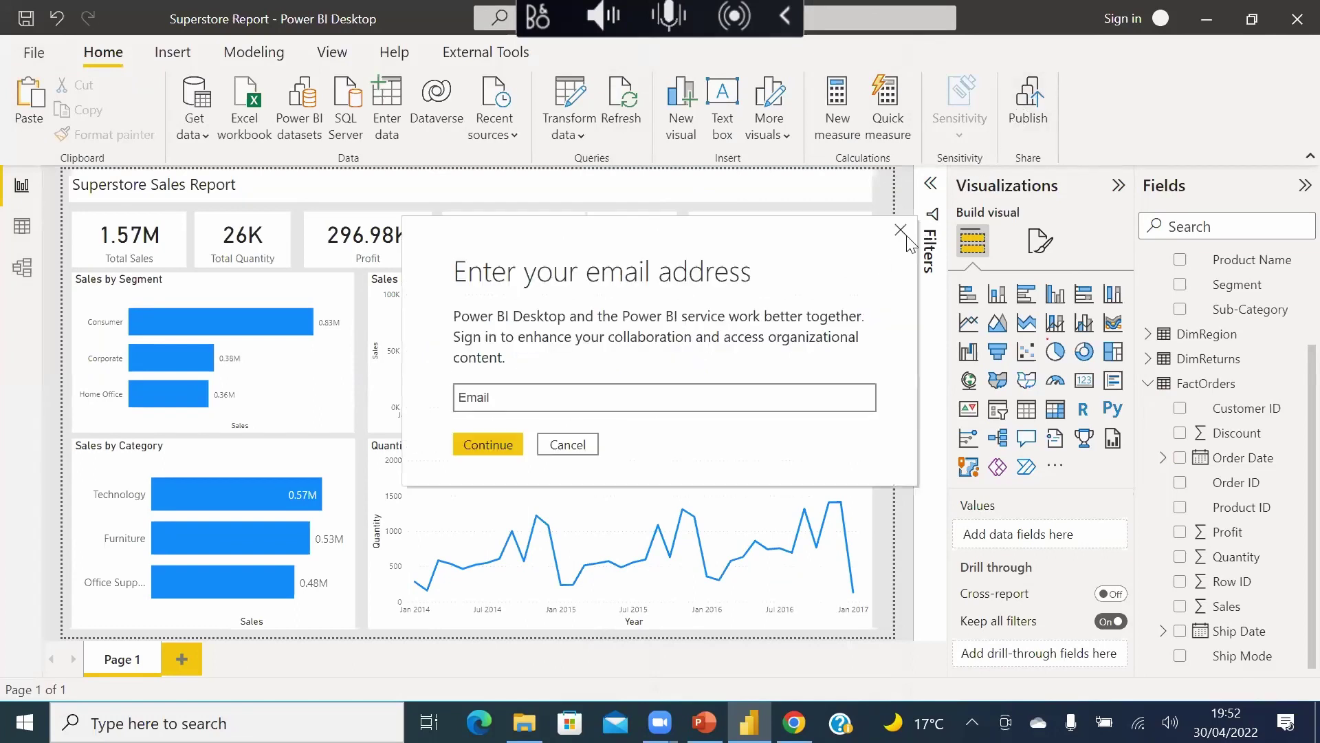
left_click(901, 230)
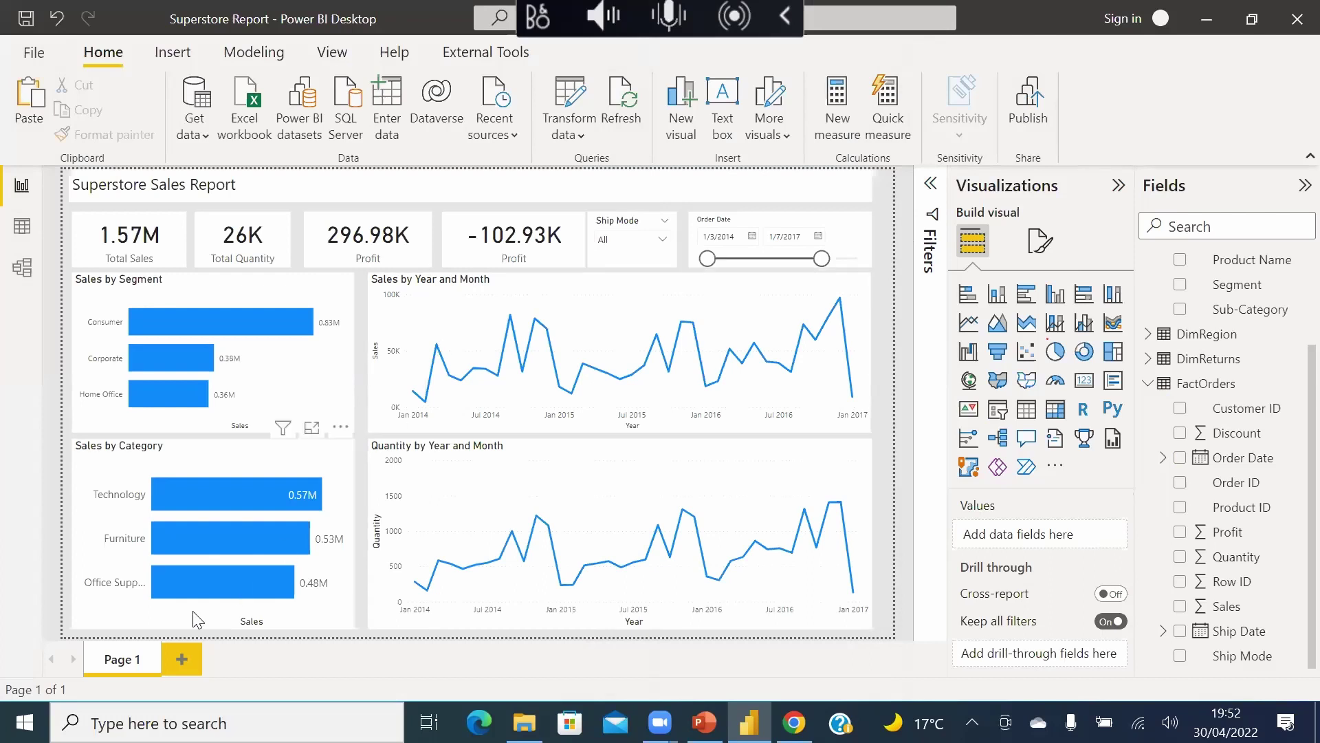
- Rename the report page as Overview
type("O")
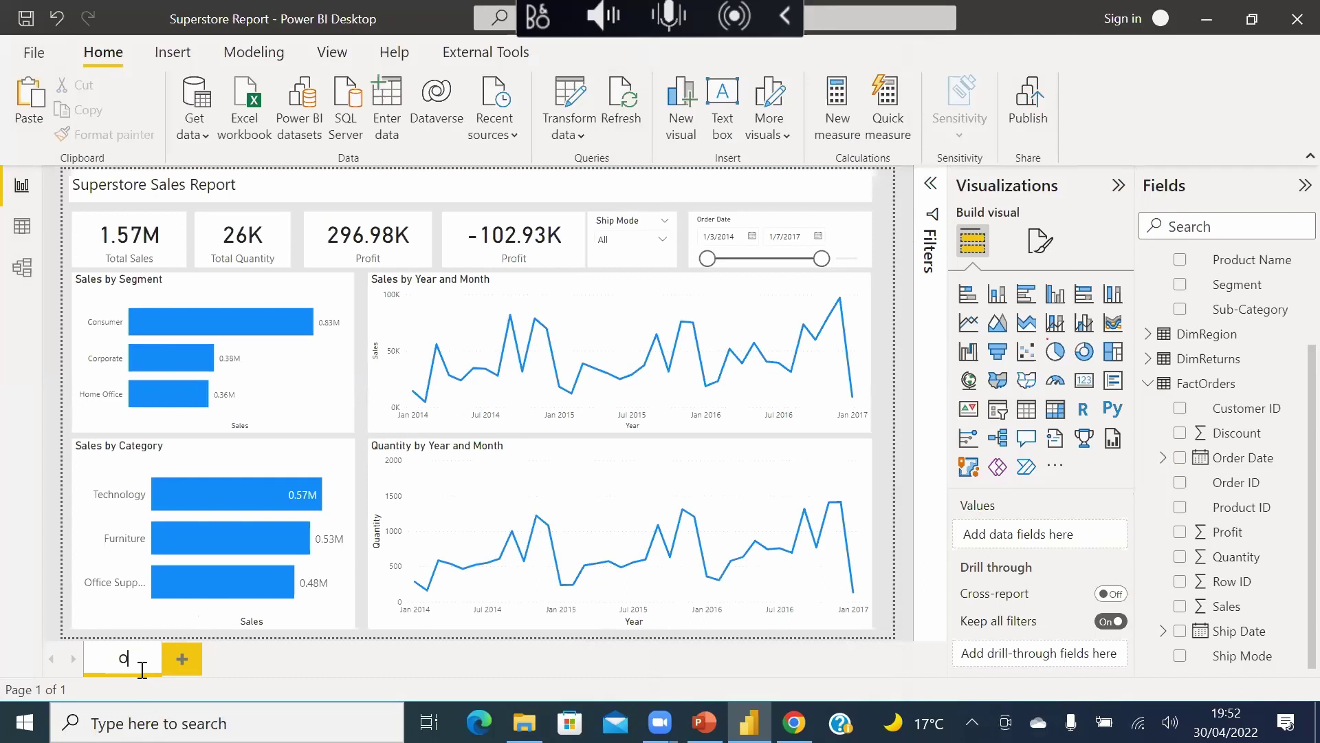
type("verview")
key("Return")
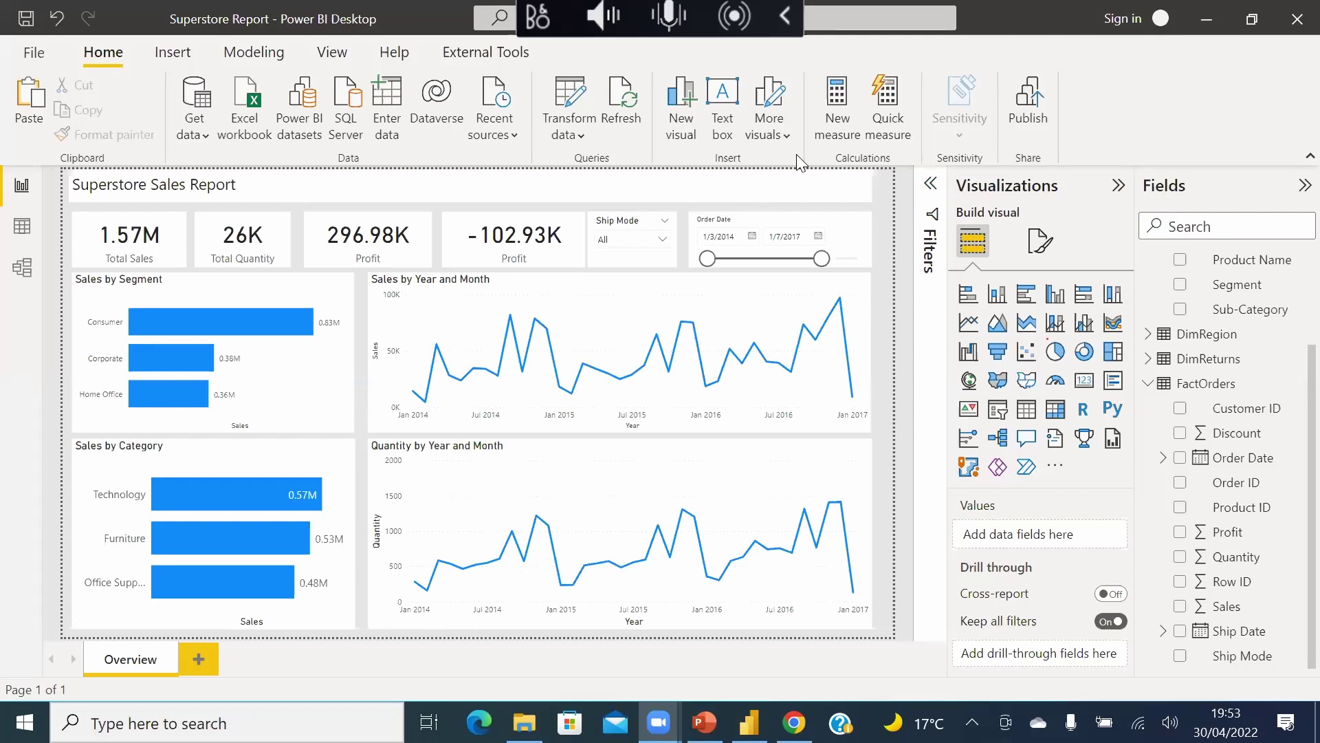
- Replace the Order Date slicer with a new one on the Order Date field, fitted beside the Ship Mode slicer
left_click(843, 234)
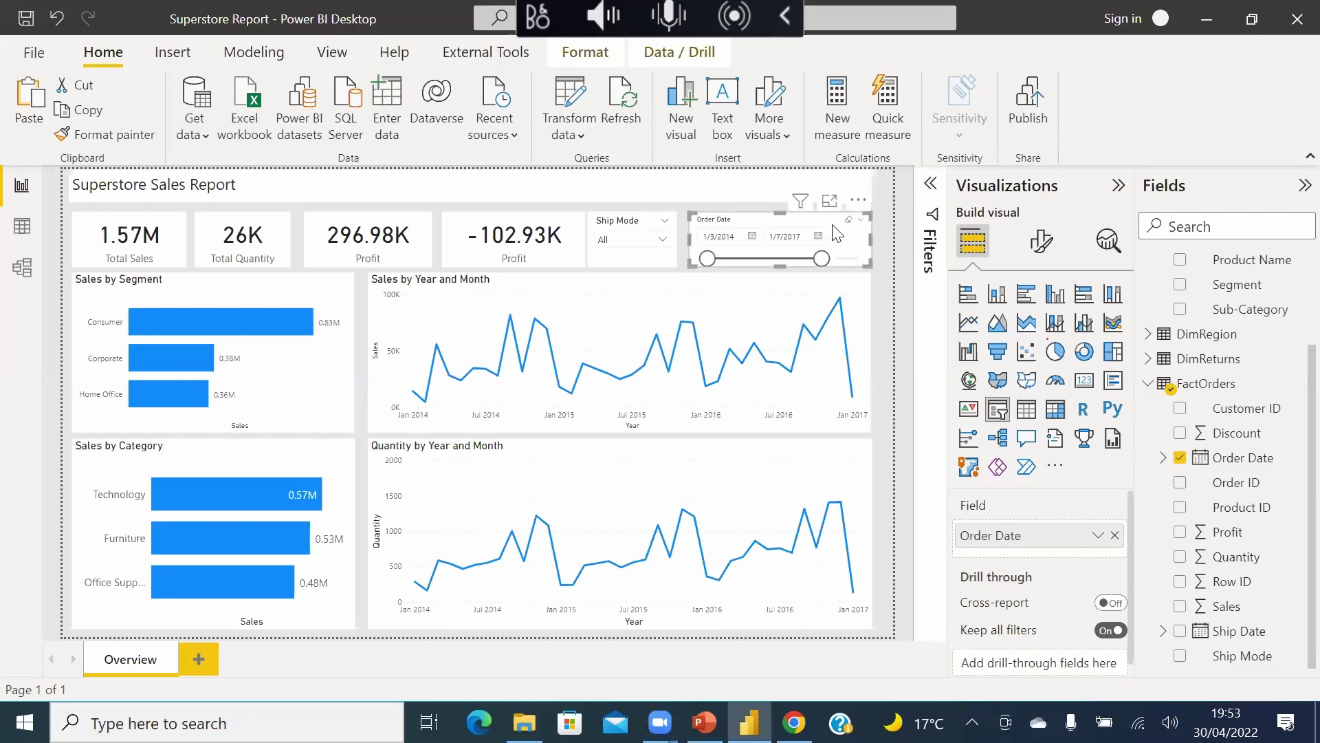
key("Delete")
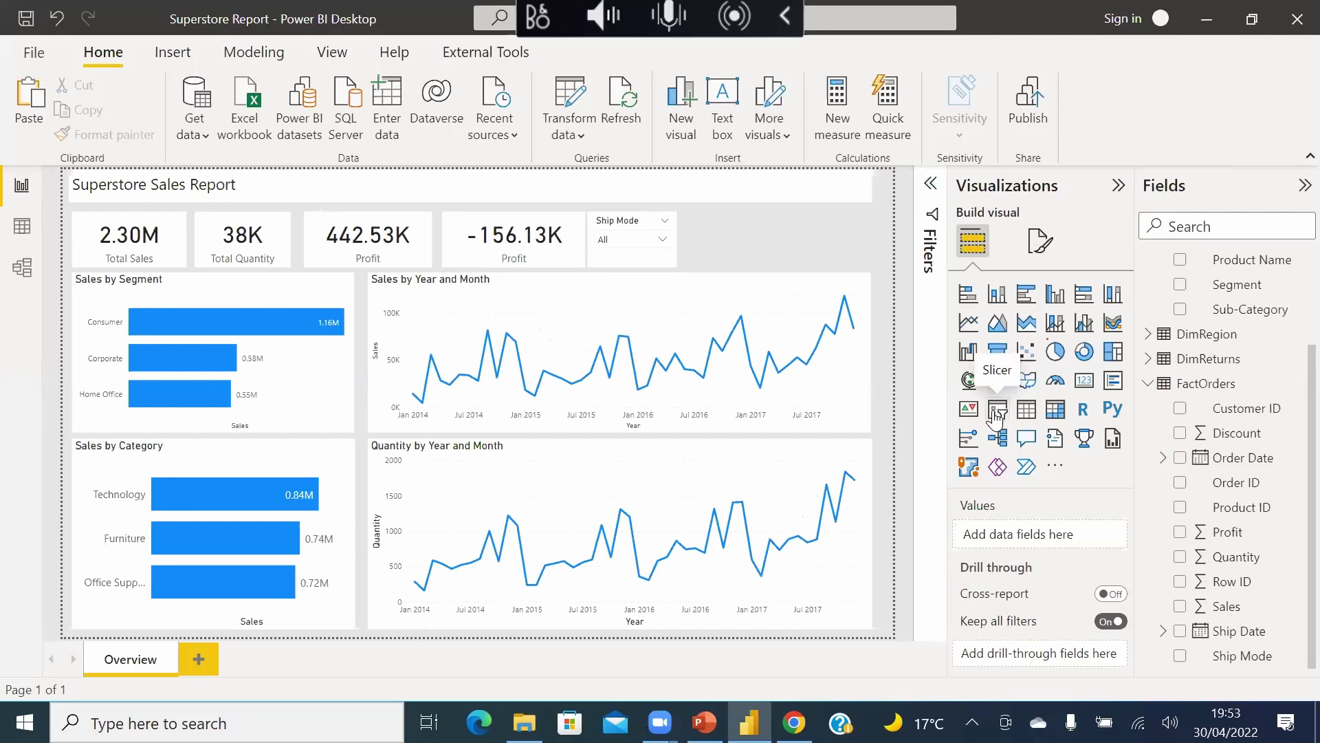
left_click(995, 414)
left_click_drag(217, 387, 744, 254)
left_click_drag(881, 236, 873, 237)
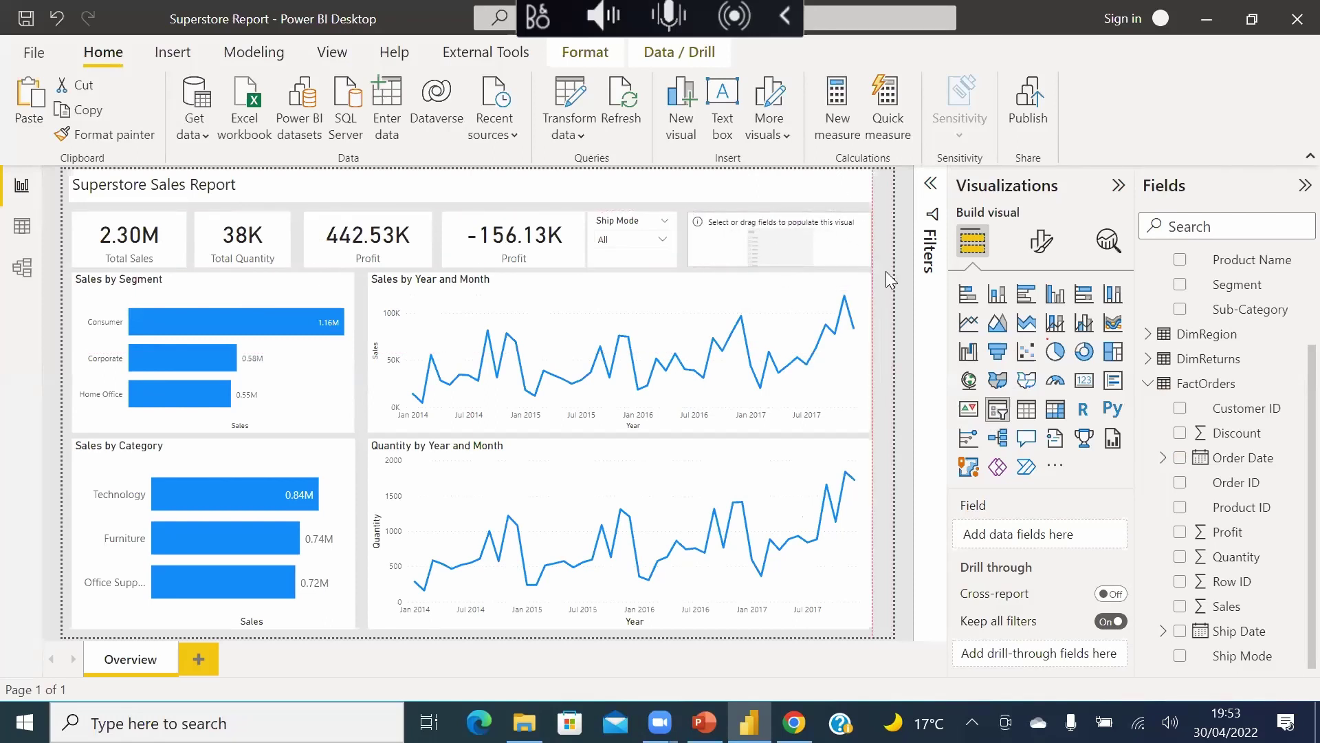
left_click(1180, 458)
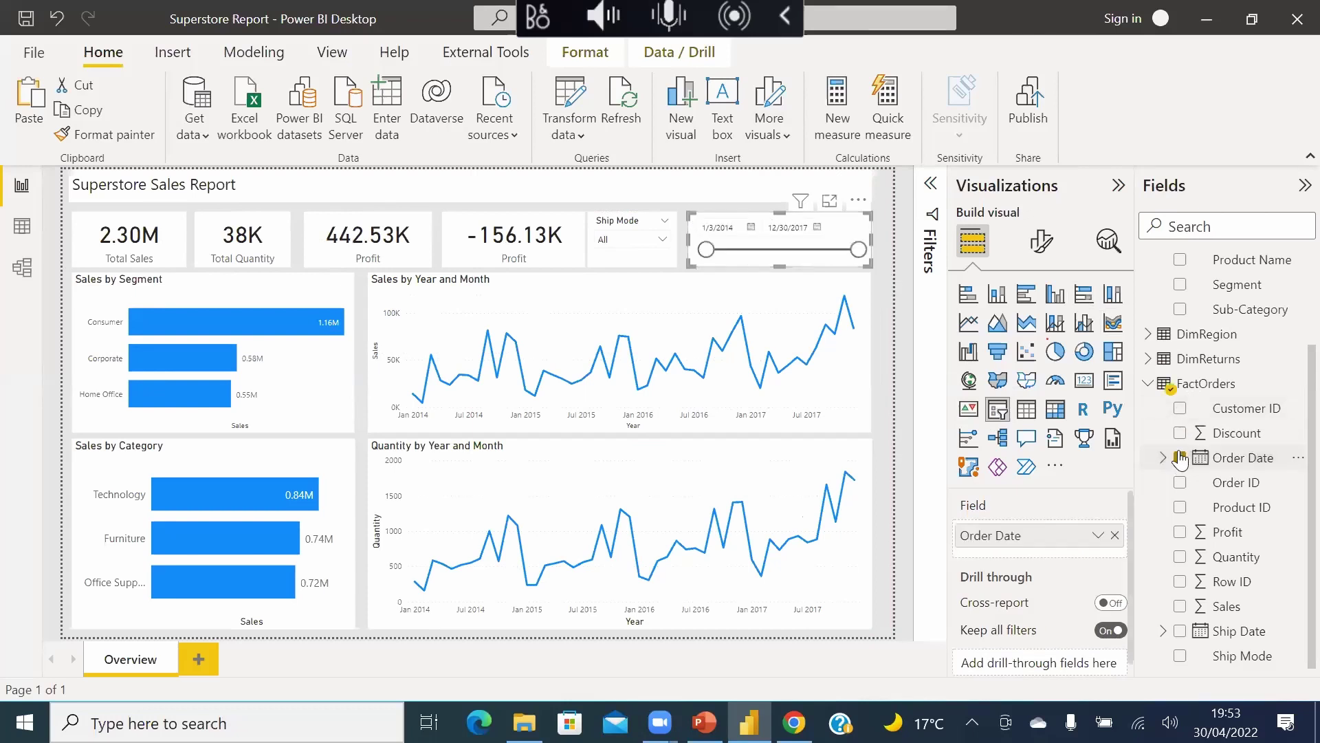
left_click(872, 278)
left_click(867, 259)
left_click(895, 277)
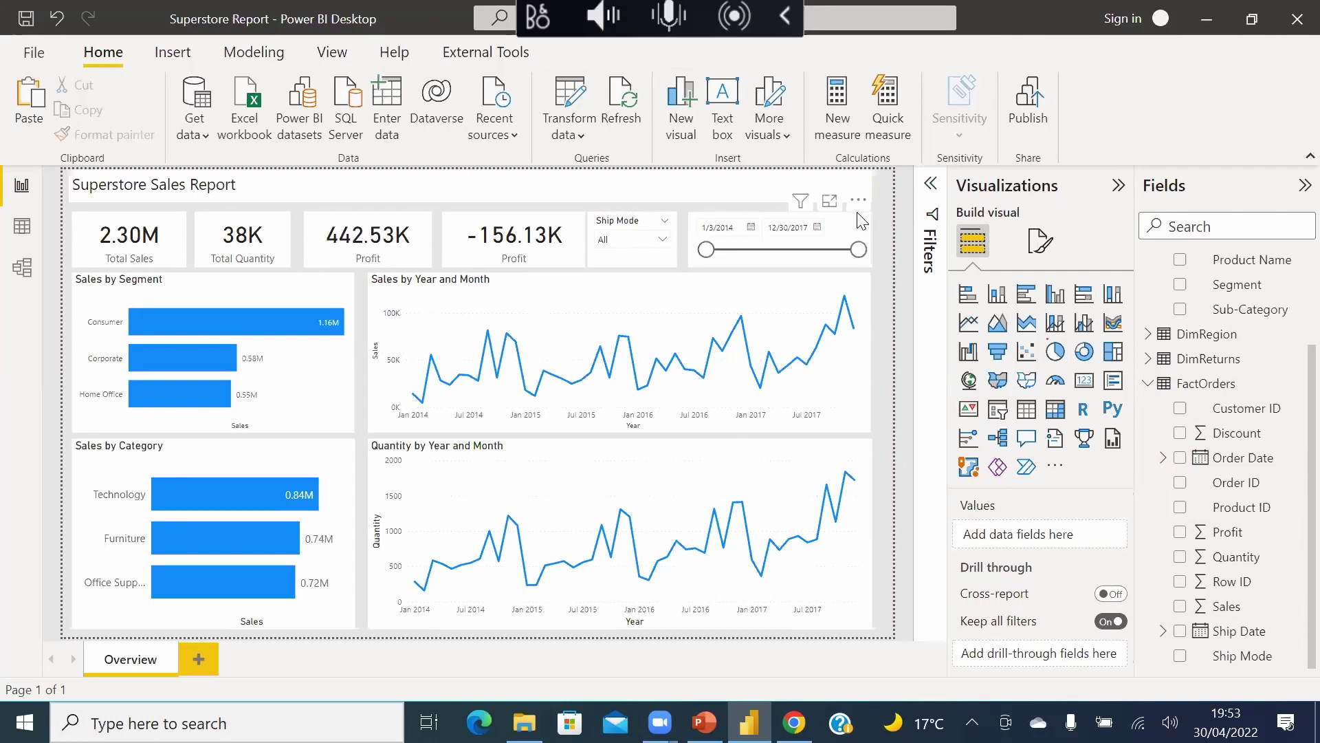
left_click(884, 234)
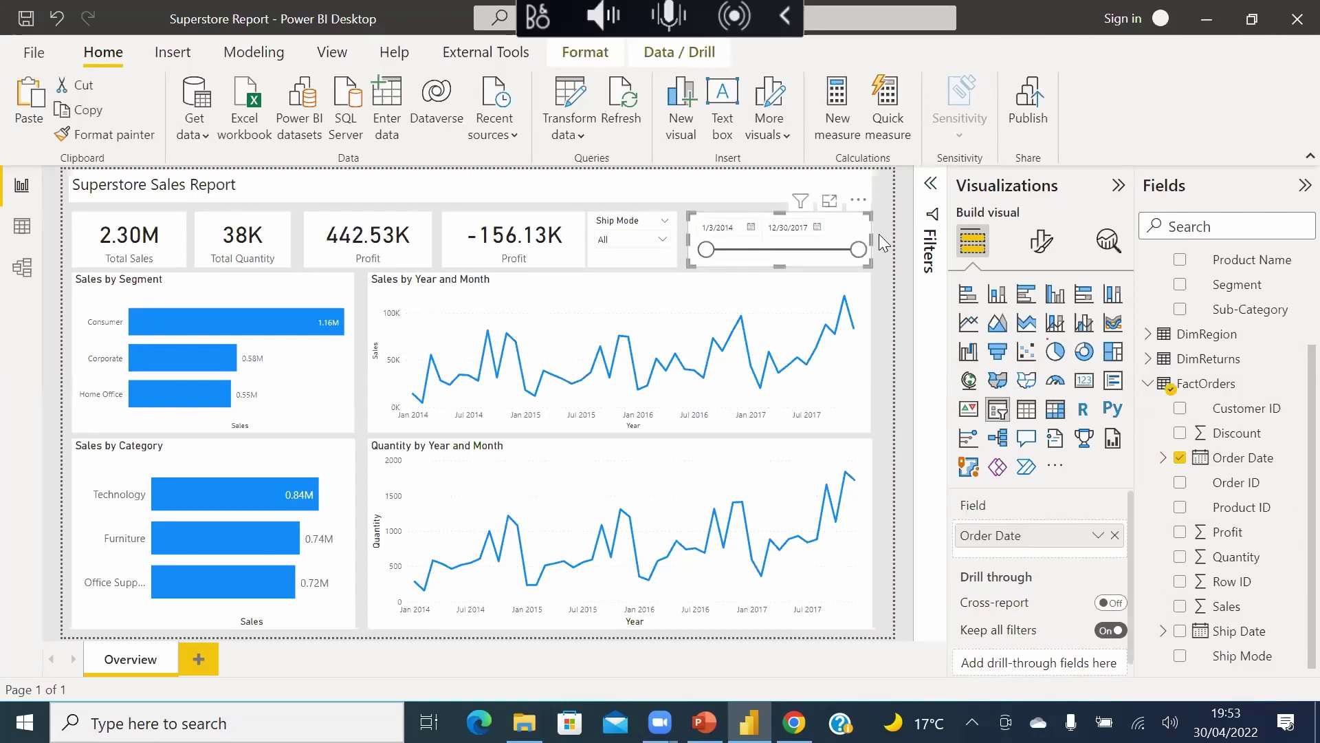
left_click(879, 235)
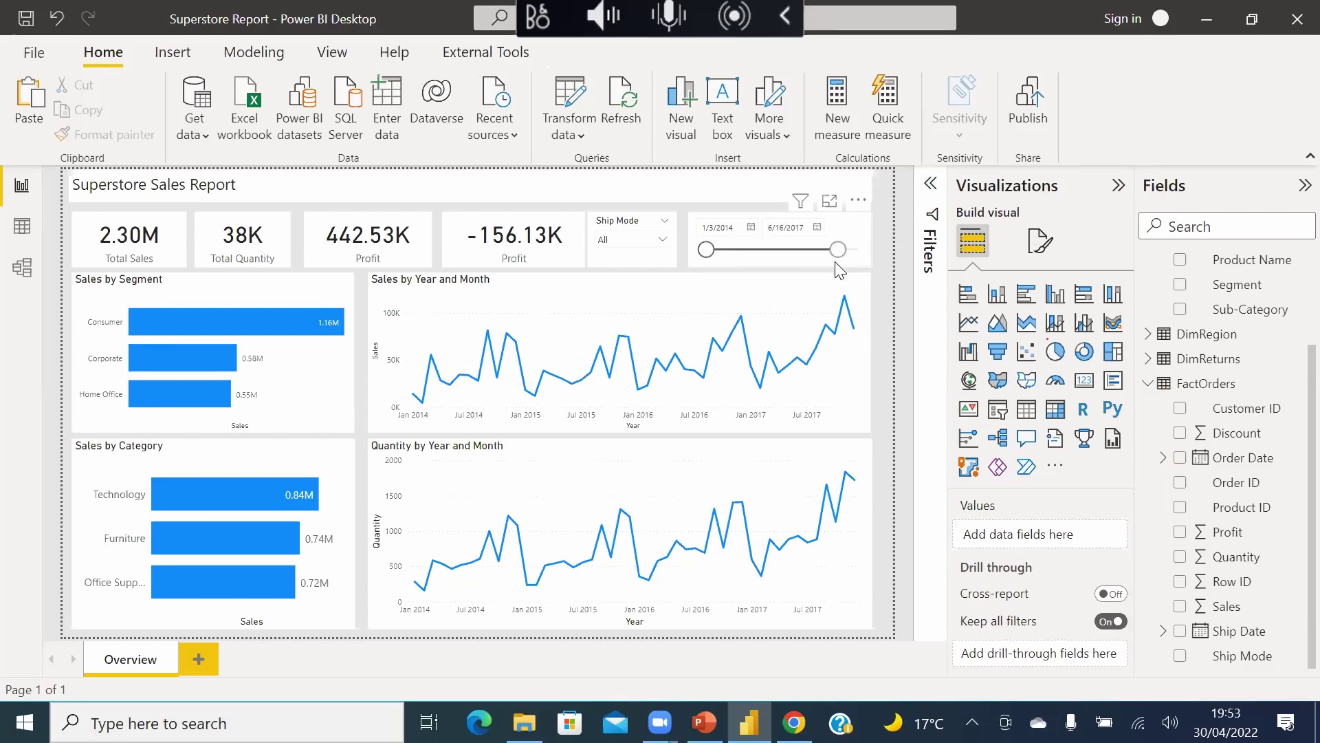